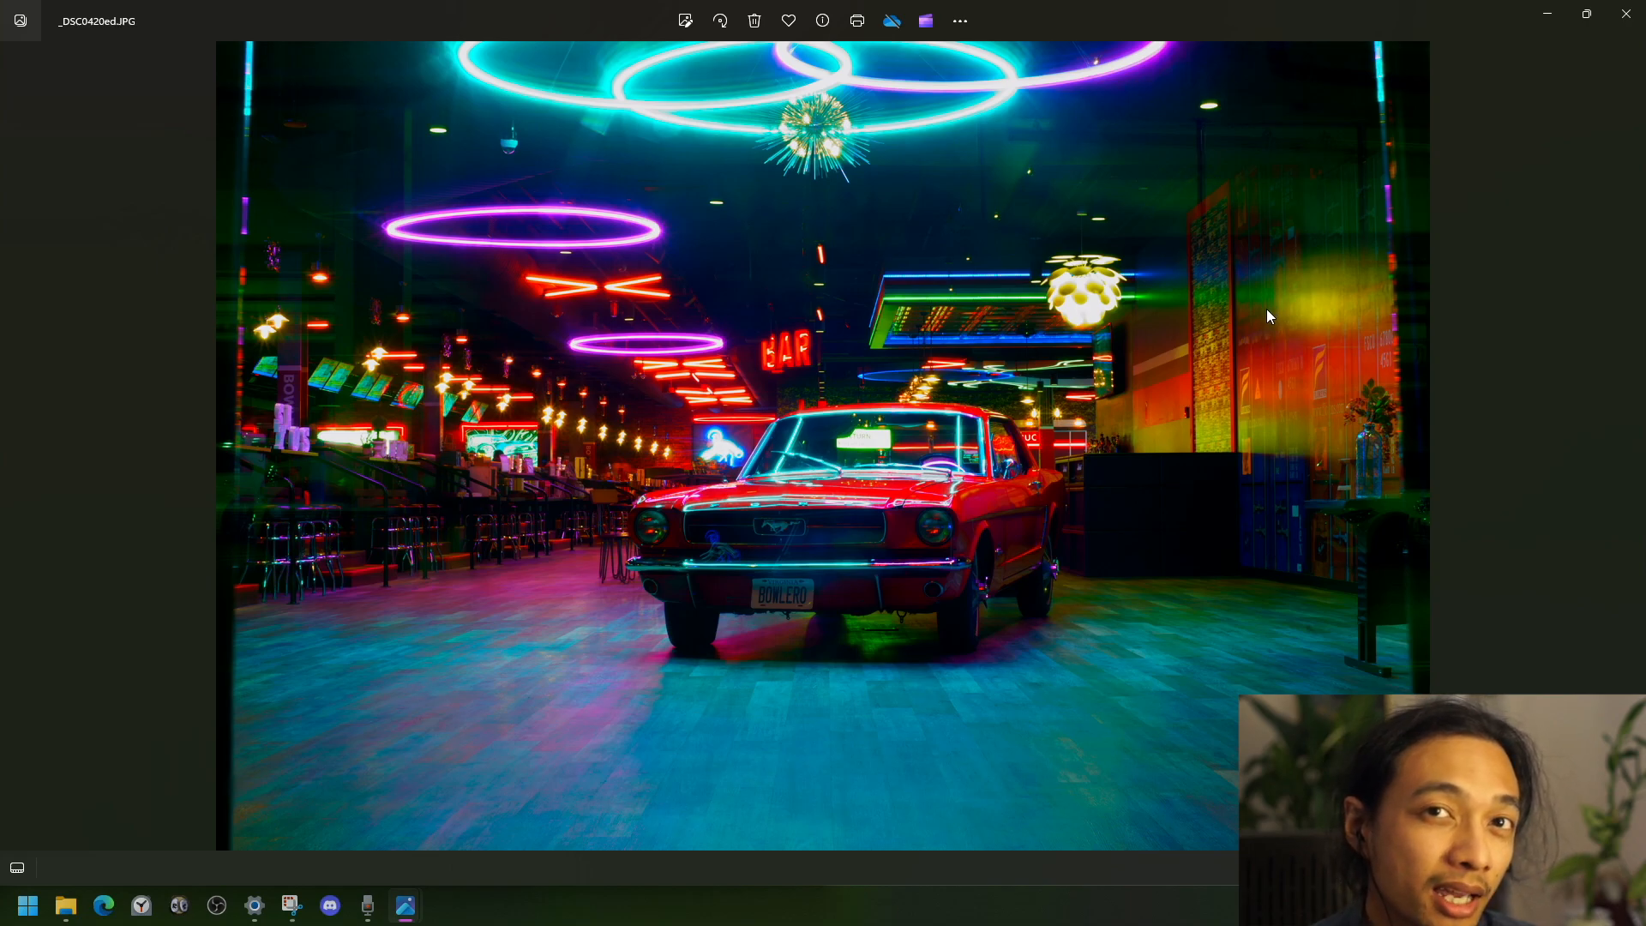
- Place the edited _DSC0420ed.JPG beside the raw _DSC0420ed.ARW and bring up the 10440502 pictures folder in front of them
left_click_drag(1185, 20, 1641, 334)
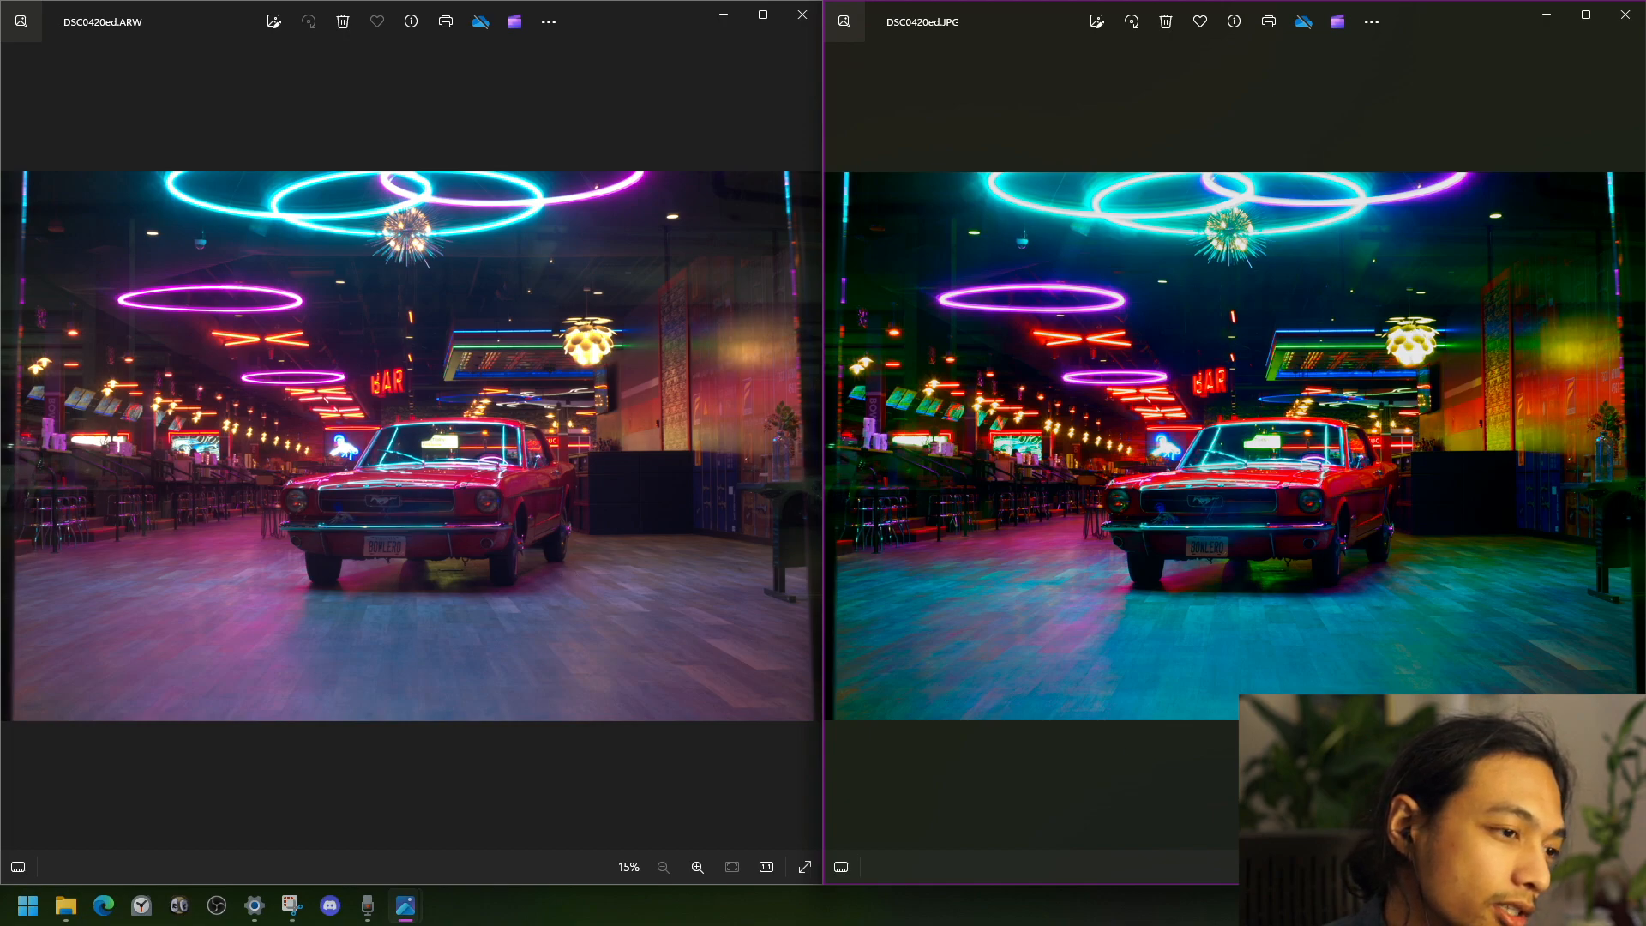
key("alt+Tab")
left_click_drag(0, 18, 468, 152)
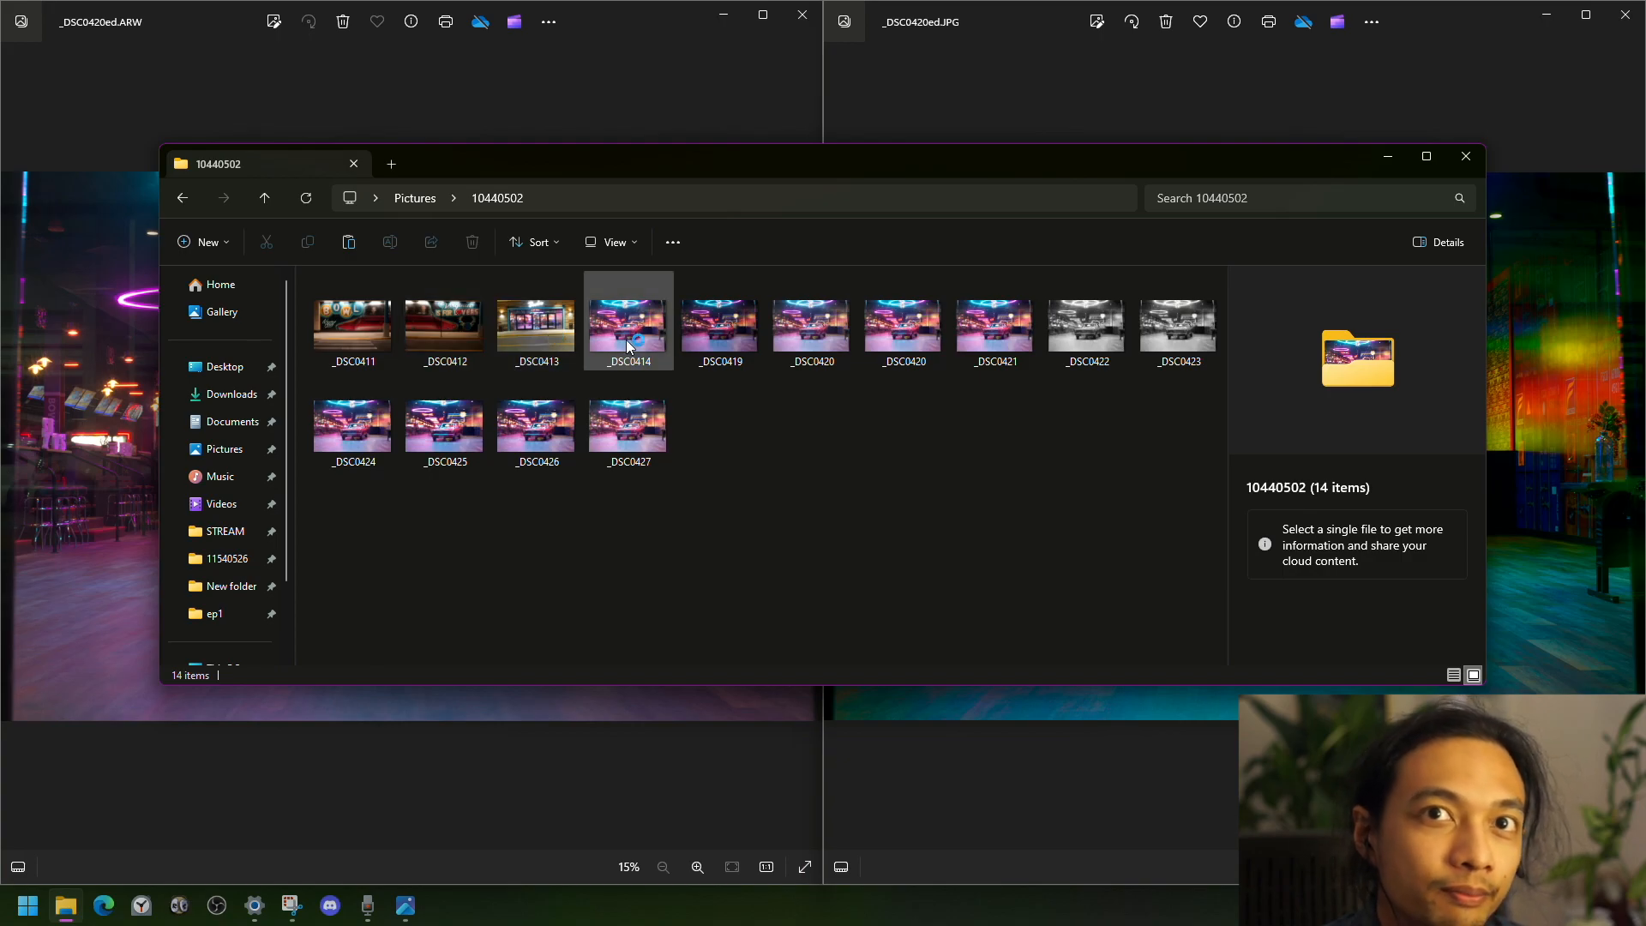
- Open _DSC0411 and _DSC0412 from the folder and arrange them side by side to compare the two mural photos
mouse_move(625, 343)
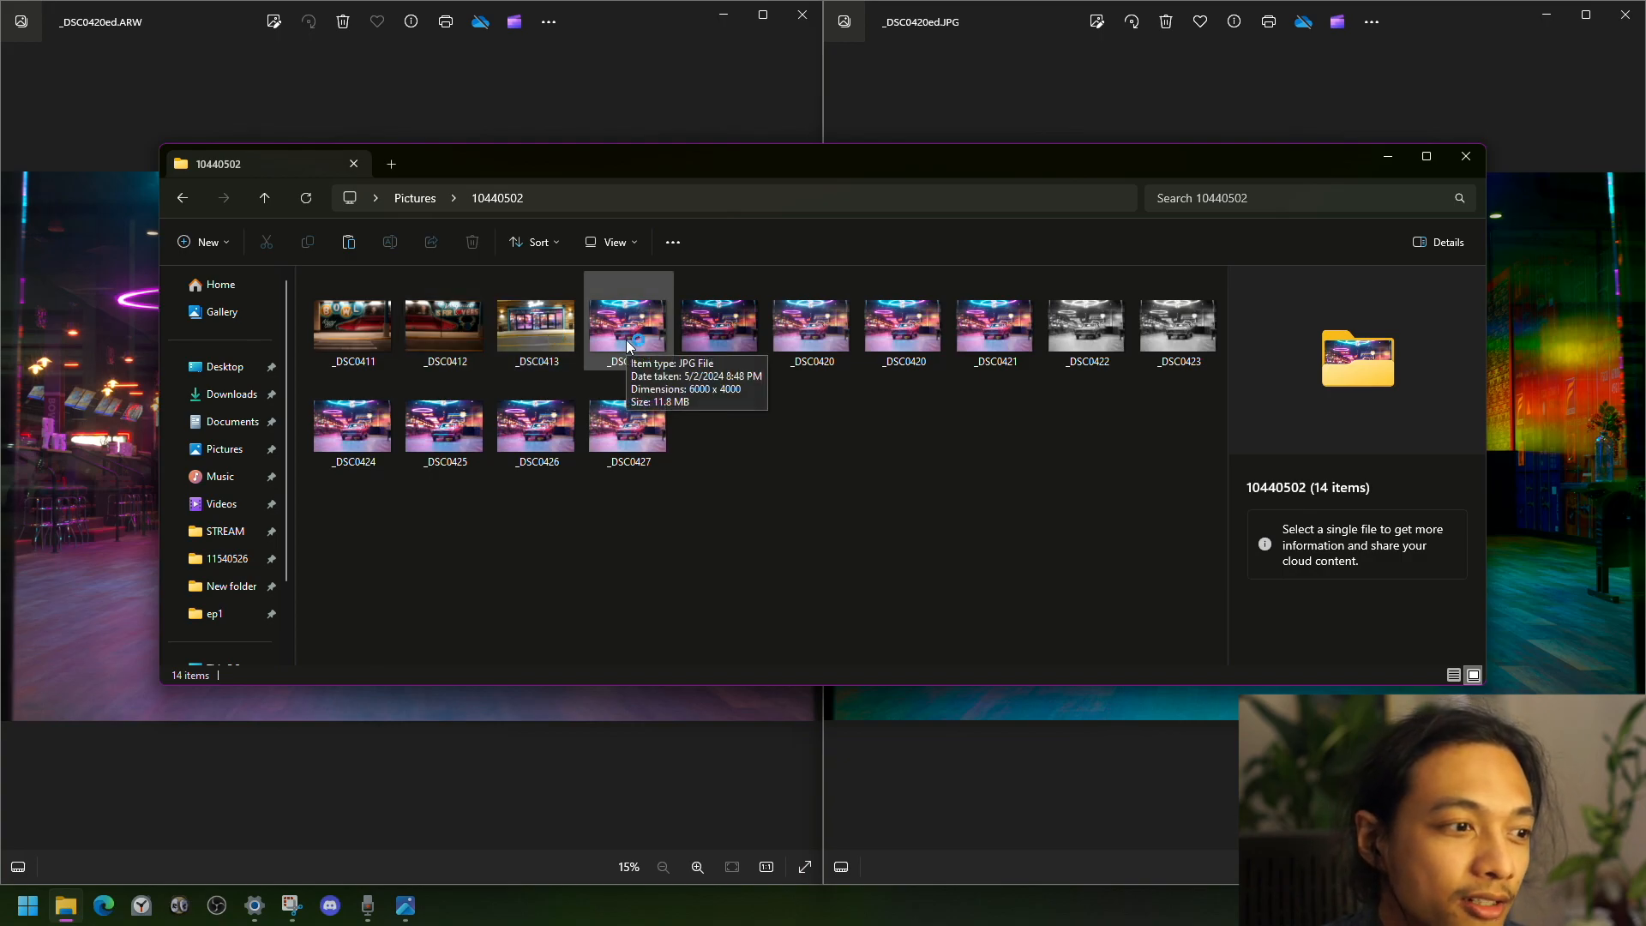
mouse_move(695, 343)
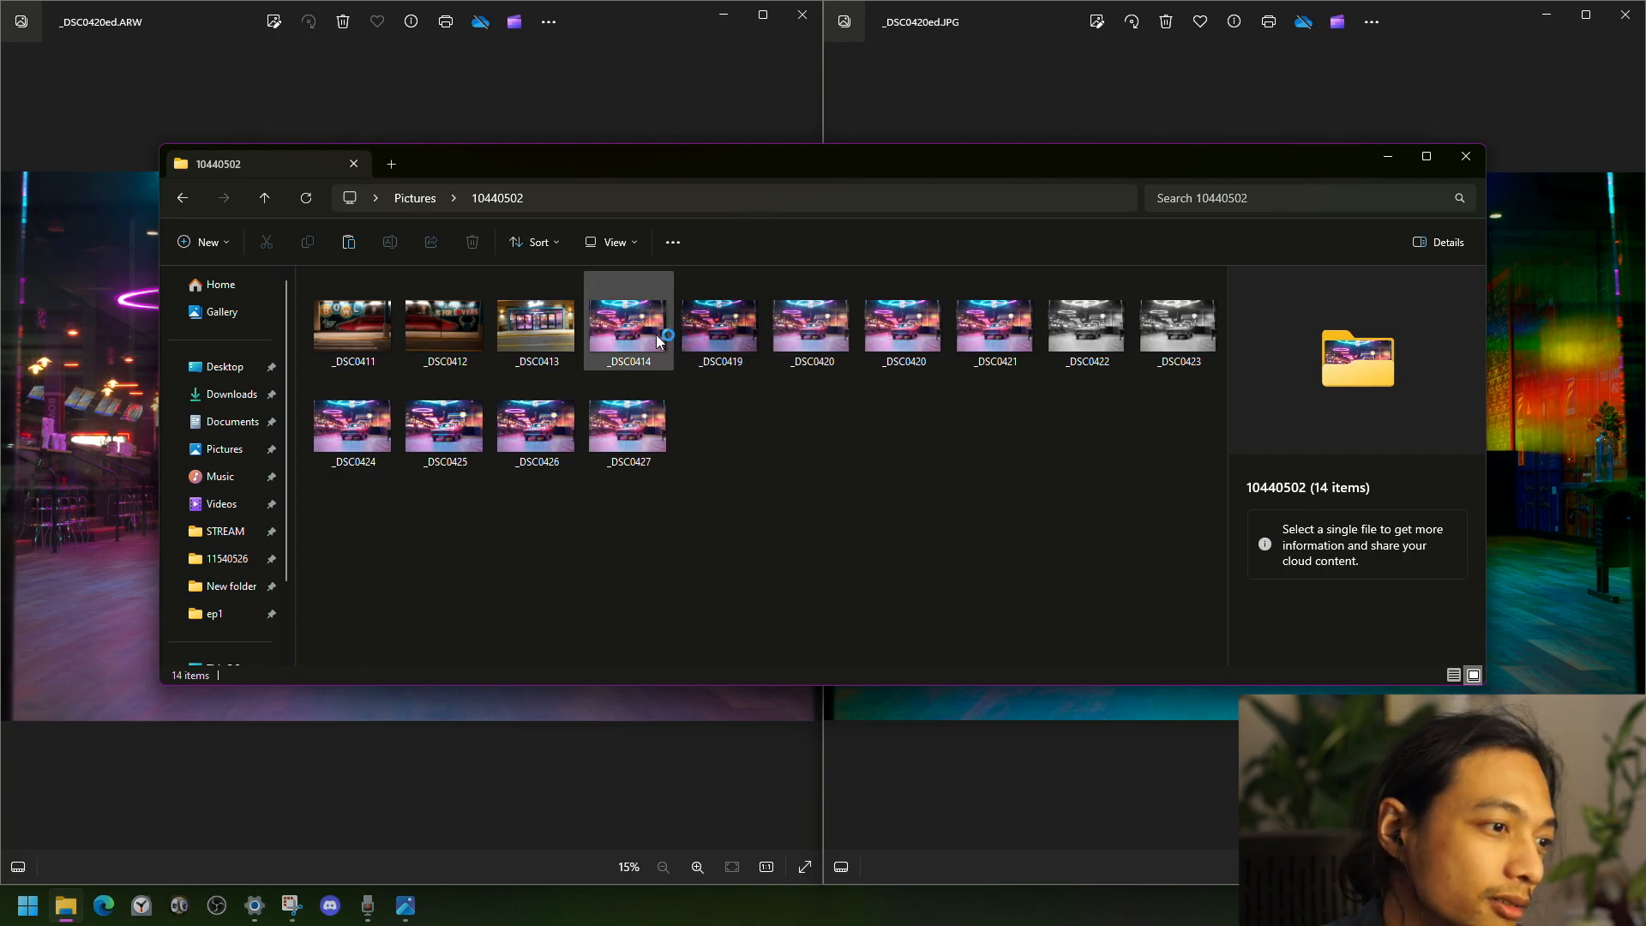
left_click(379, 303)
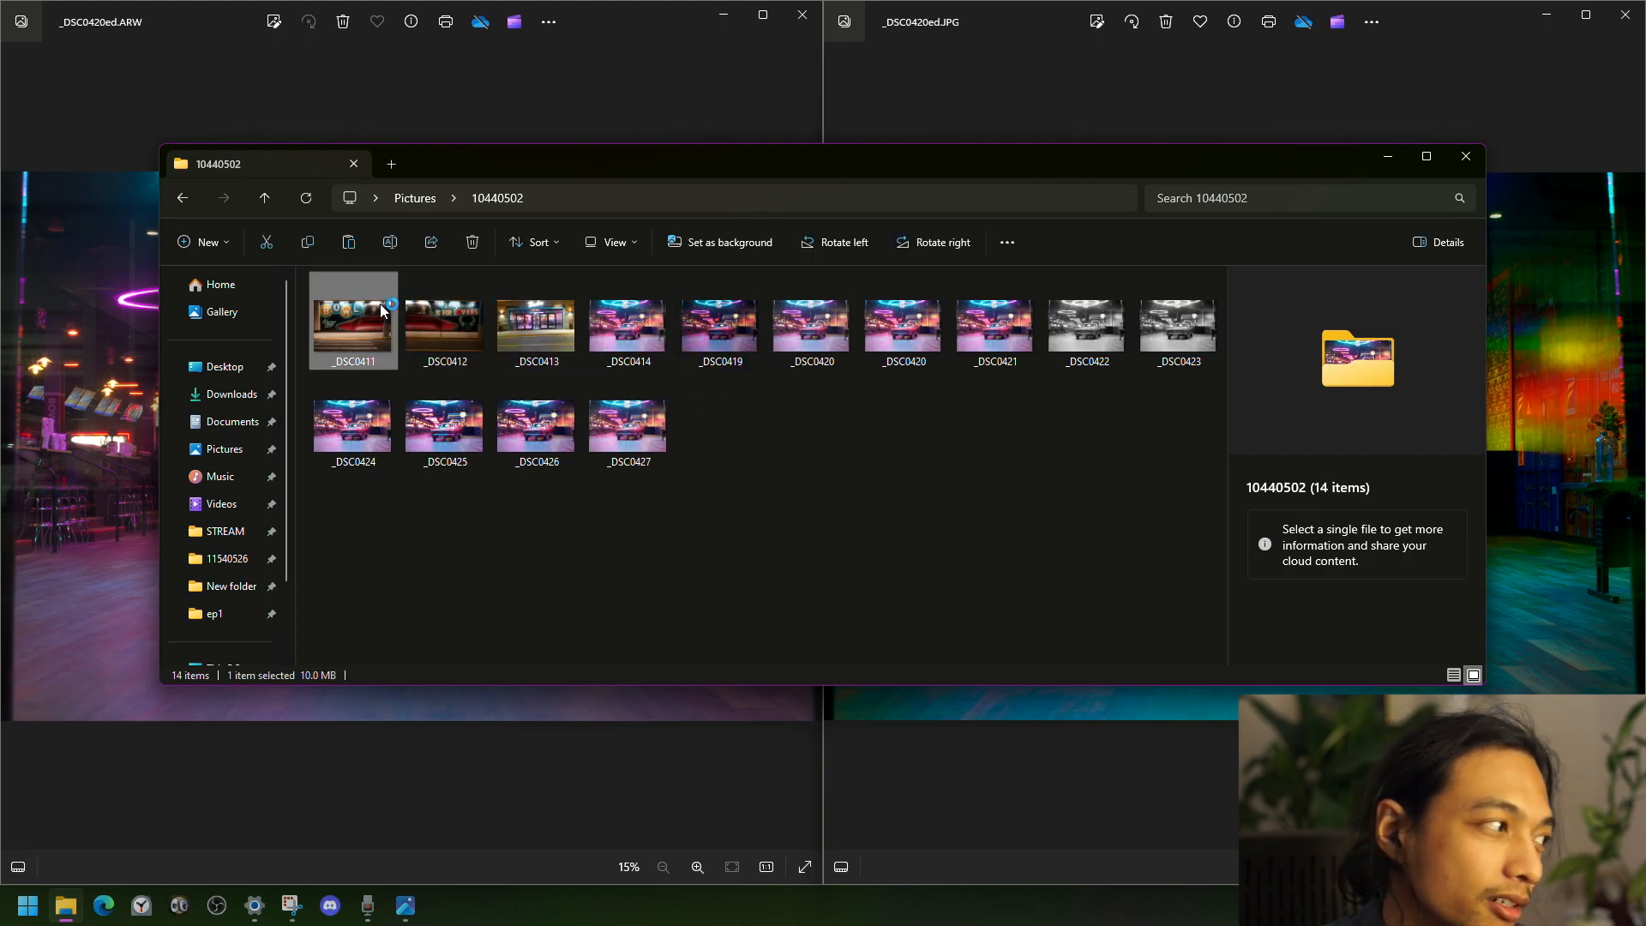
key("alt+Tab")
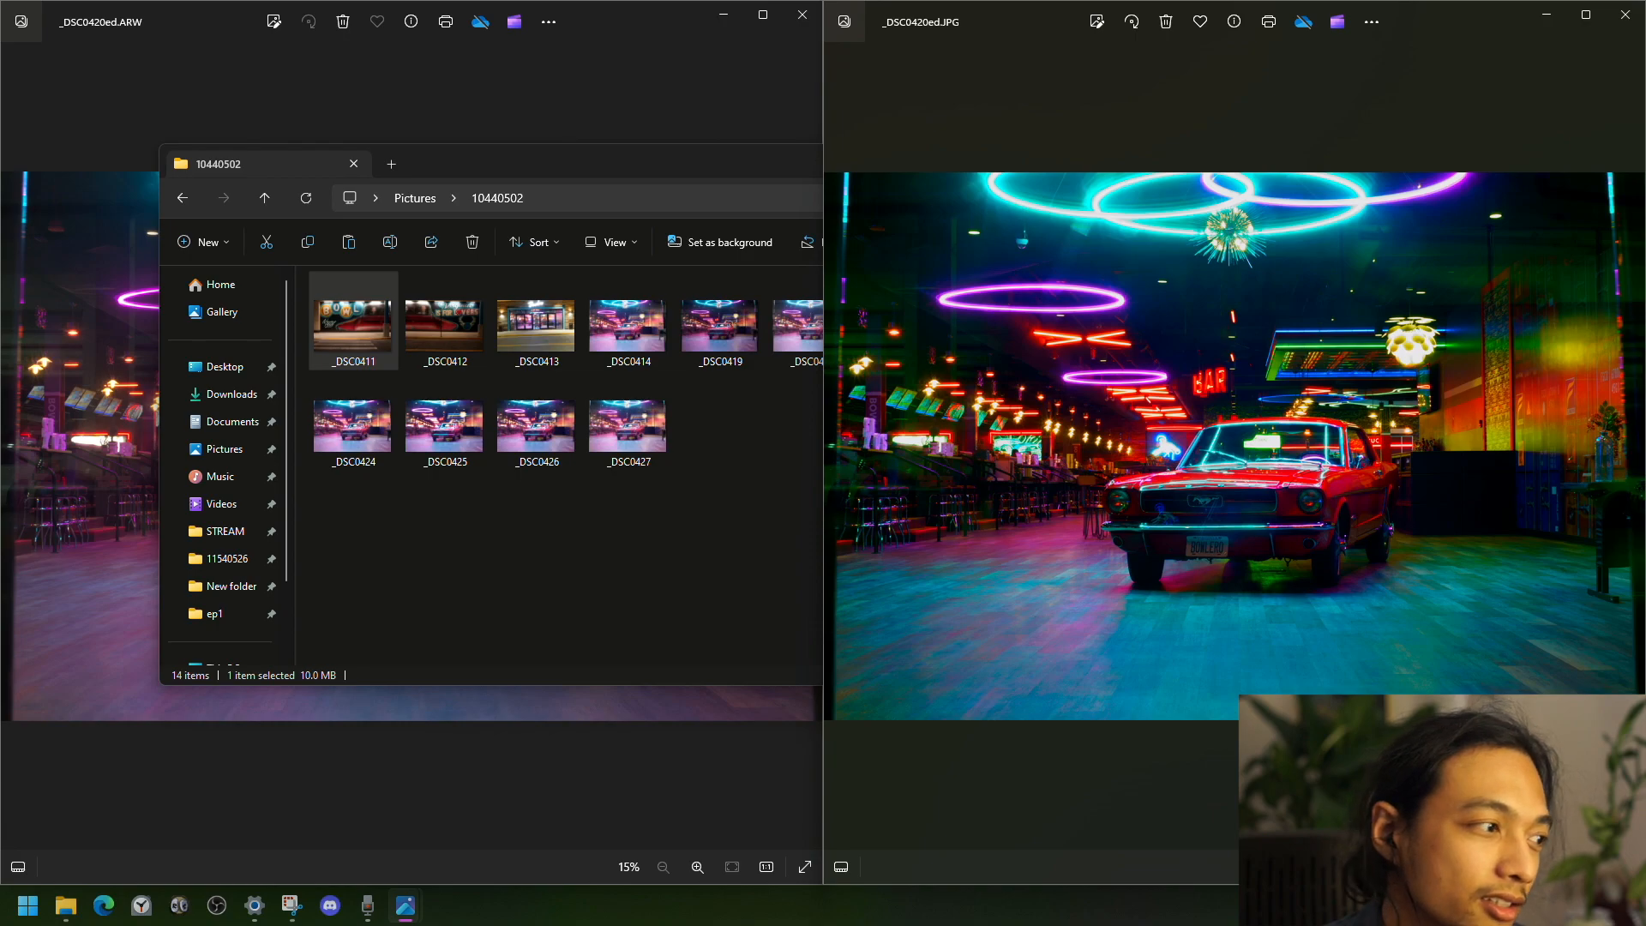
left_click(452, 332)
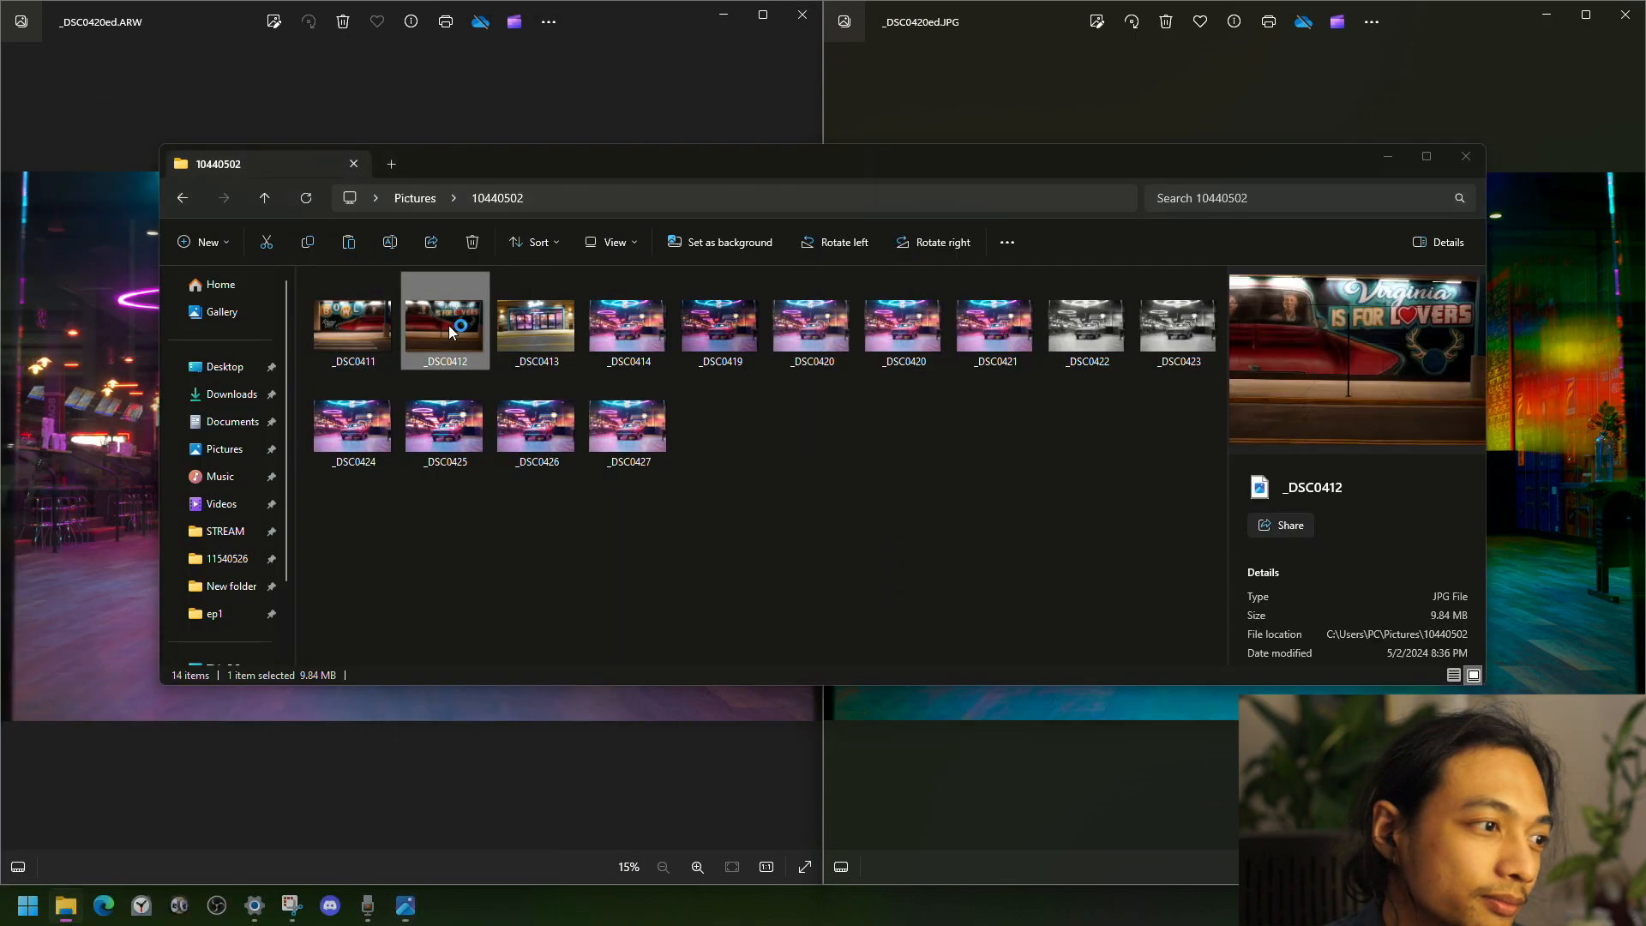
left_click_drag(1306, 184, 1645, 292)
left_click(141, 188)
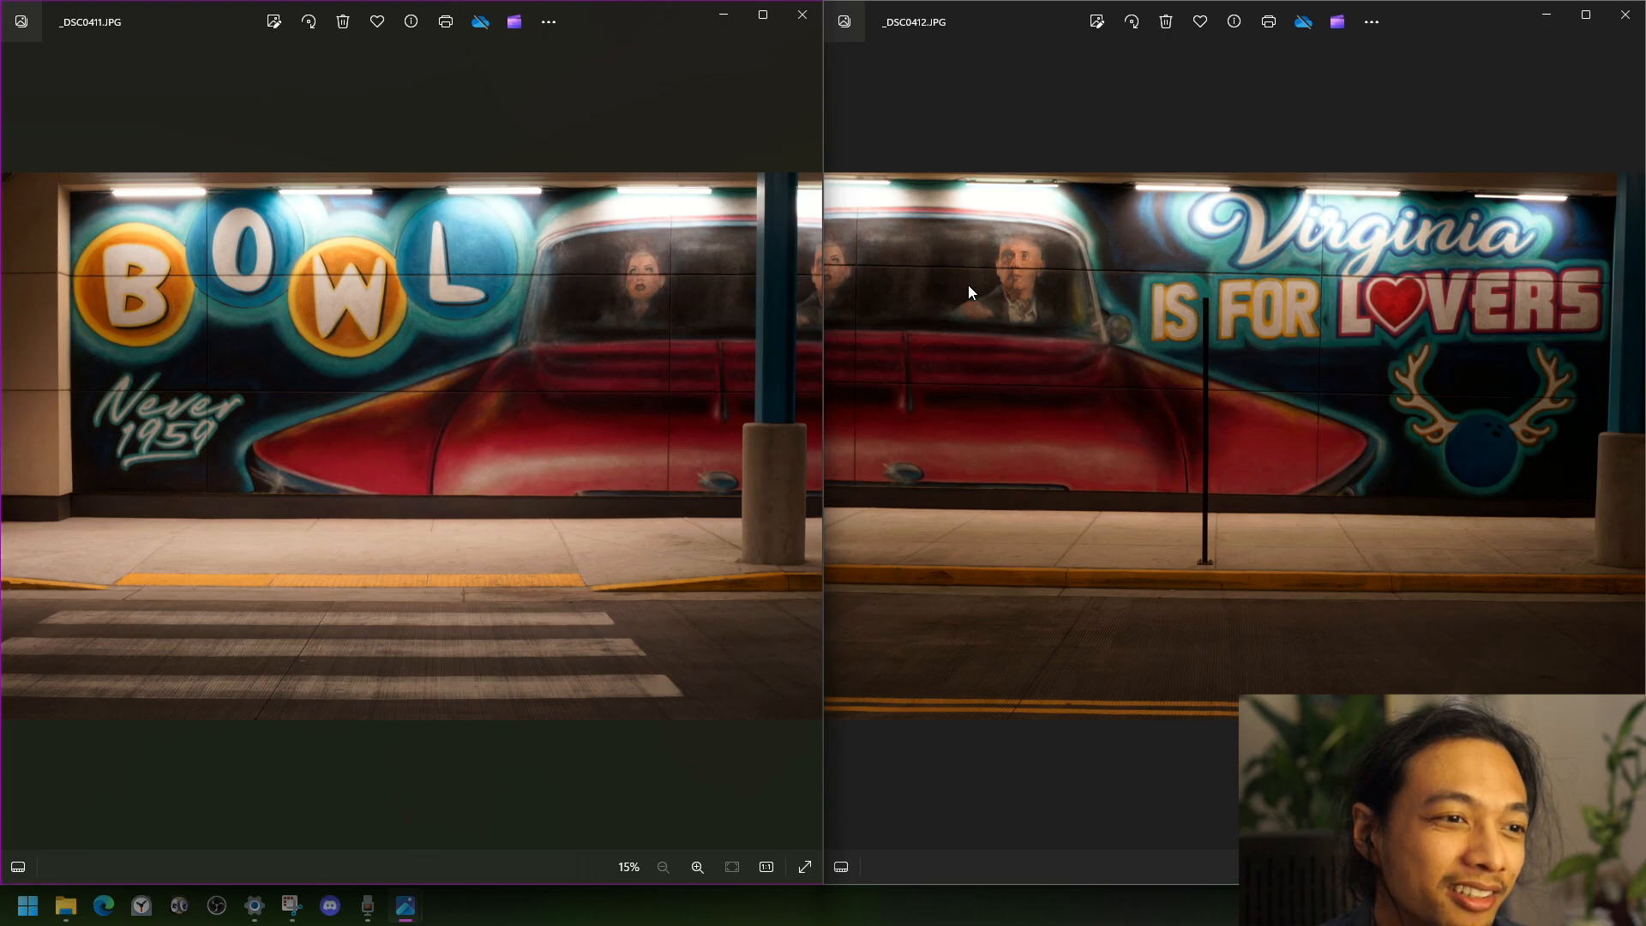
- Close the _DSC0412 and _DSC0411 photos to get back to the 10440502 folder
left_click(1617, 26)
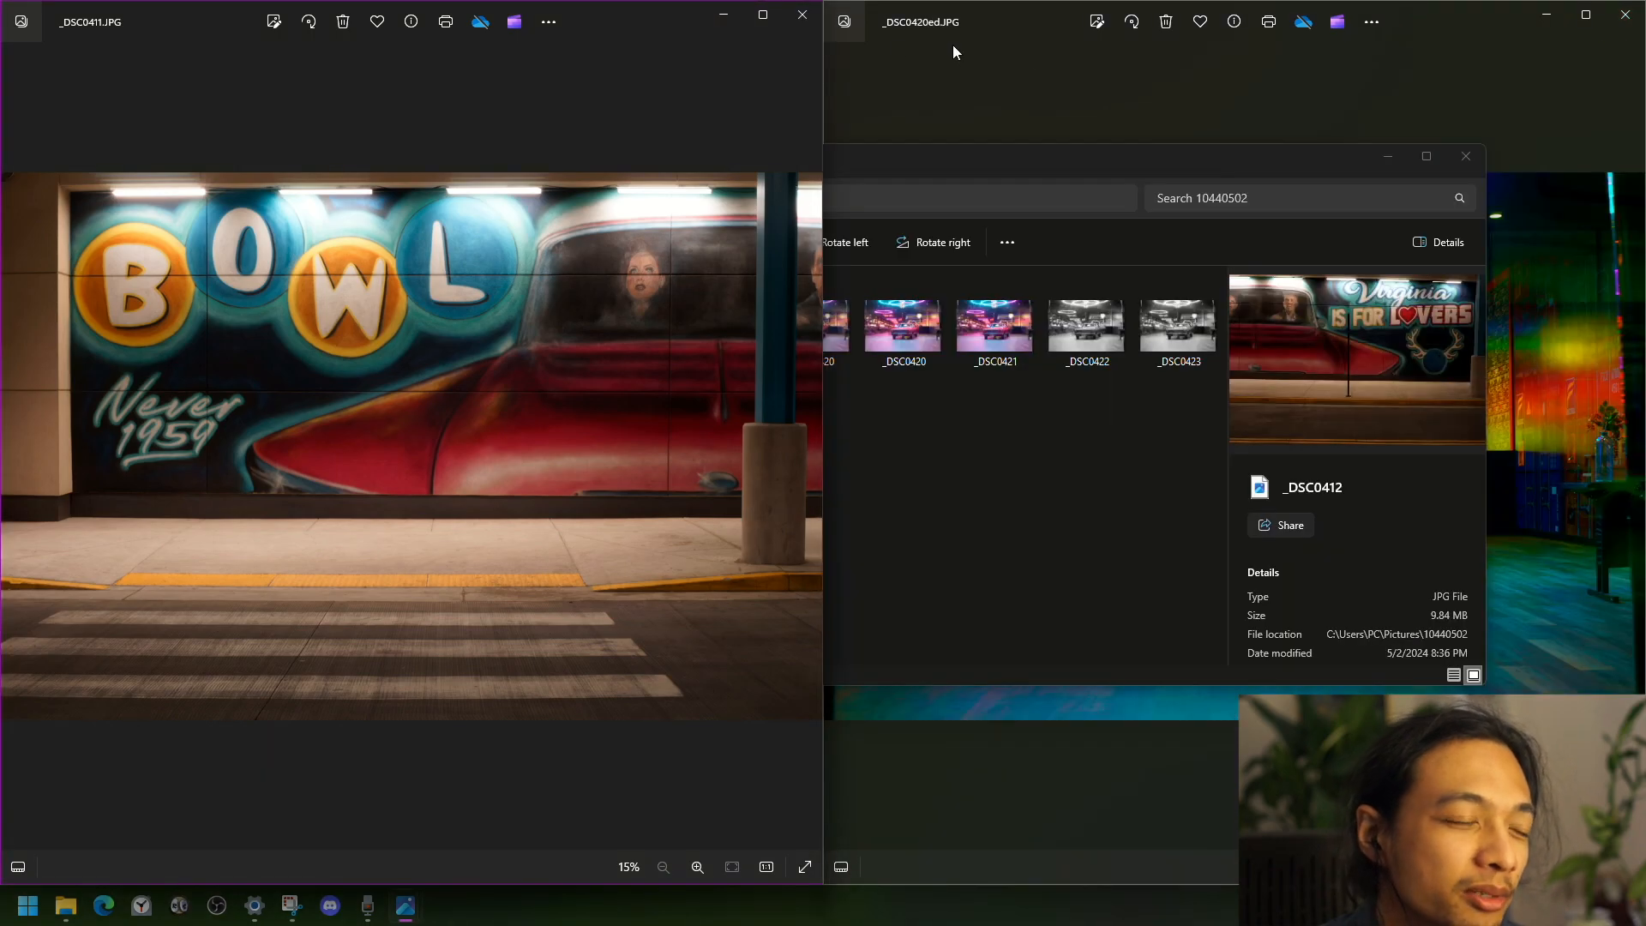
left_click_drag(661, 32, 429, 164)
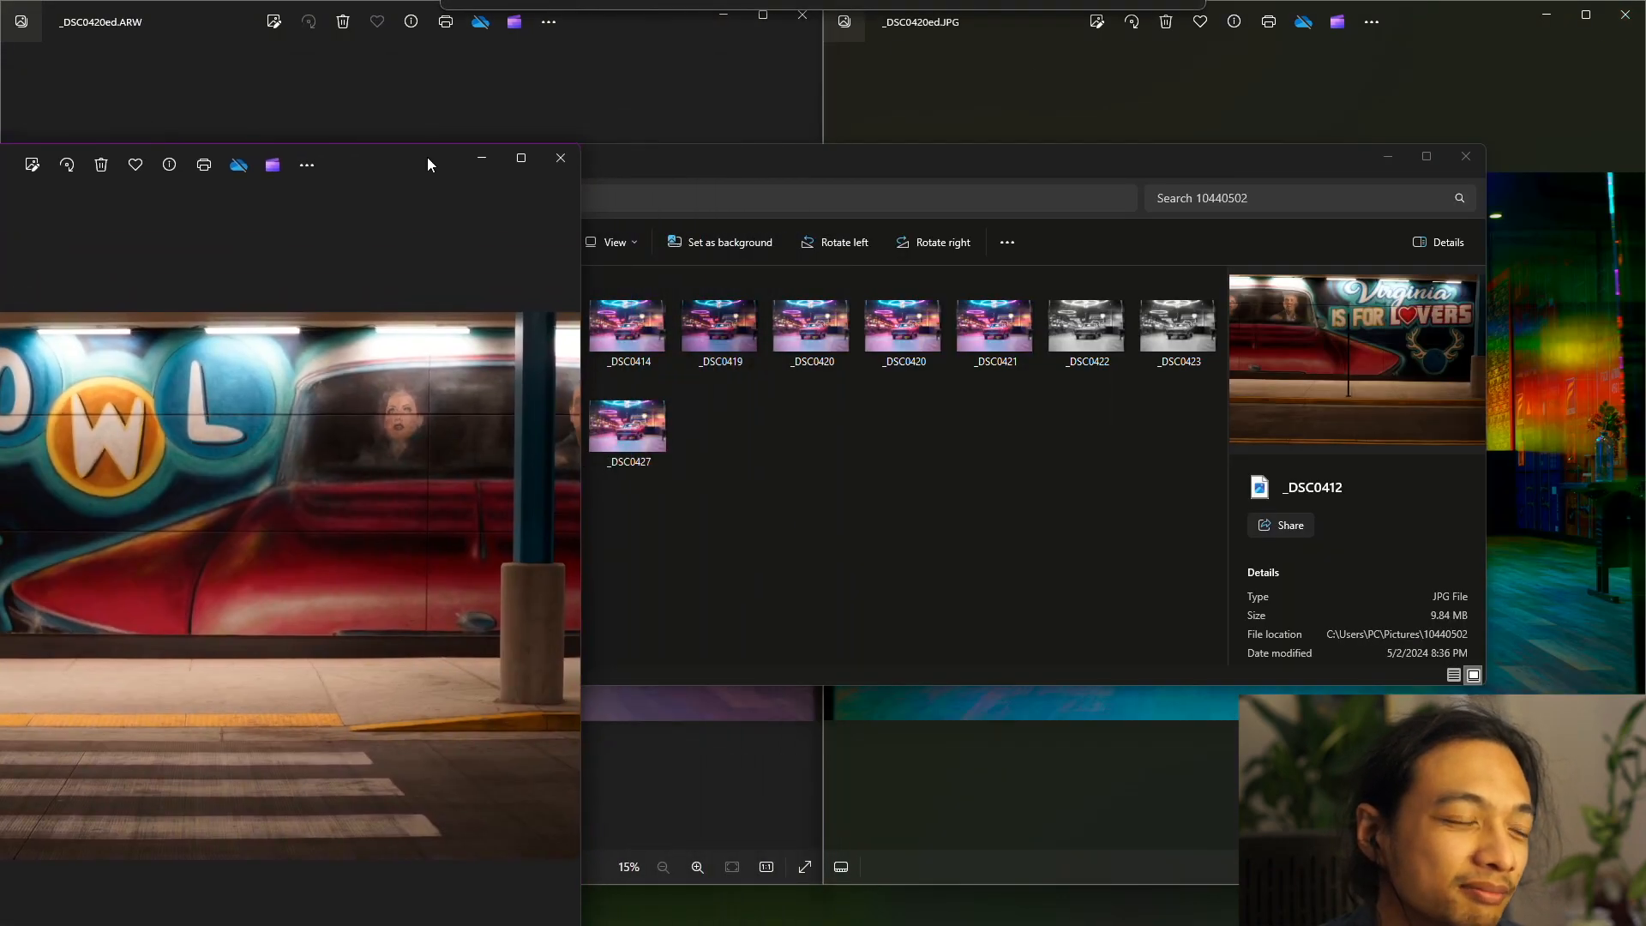
left_click(561, 158)
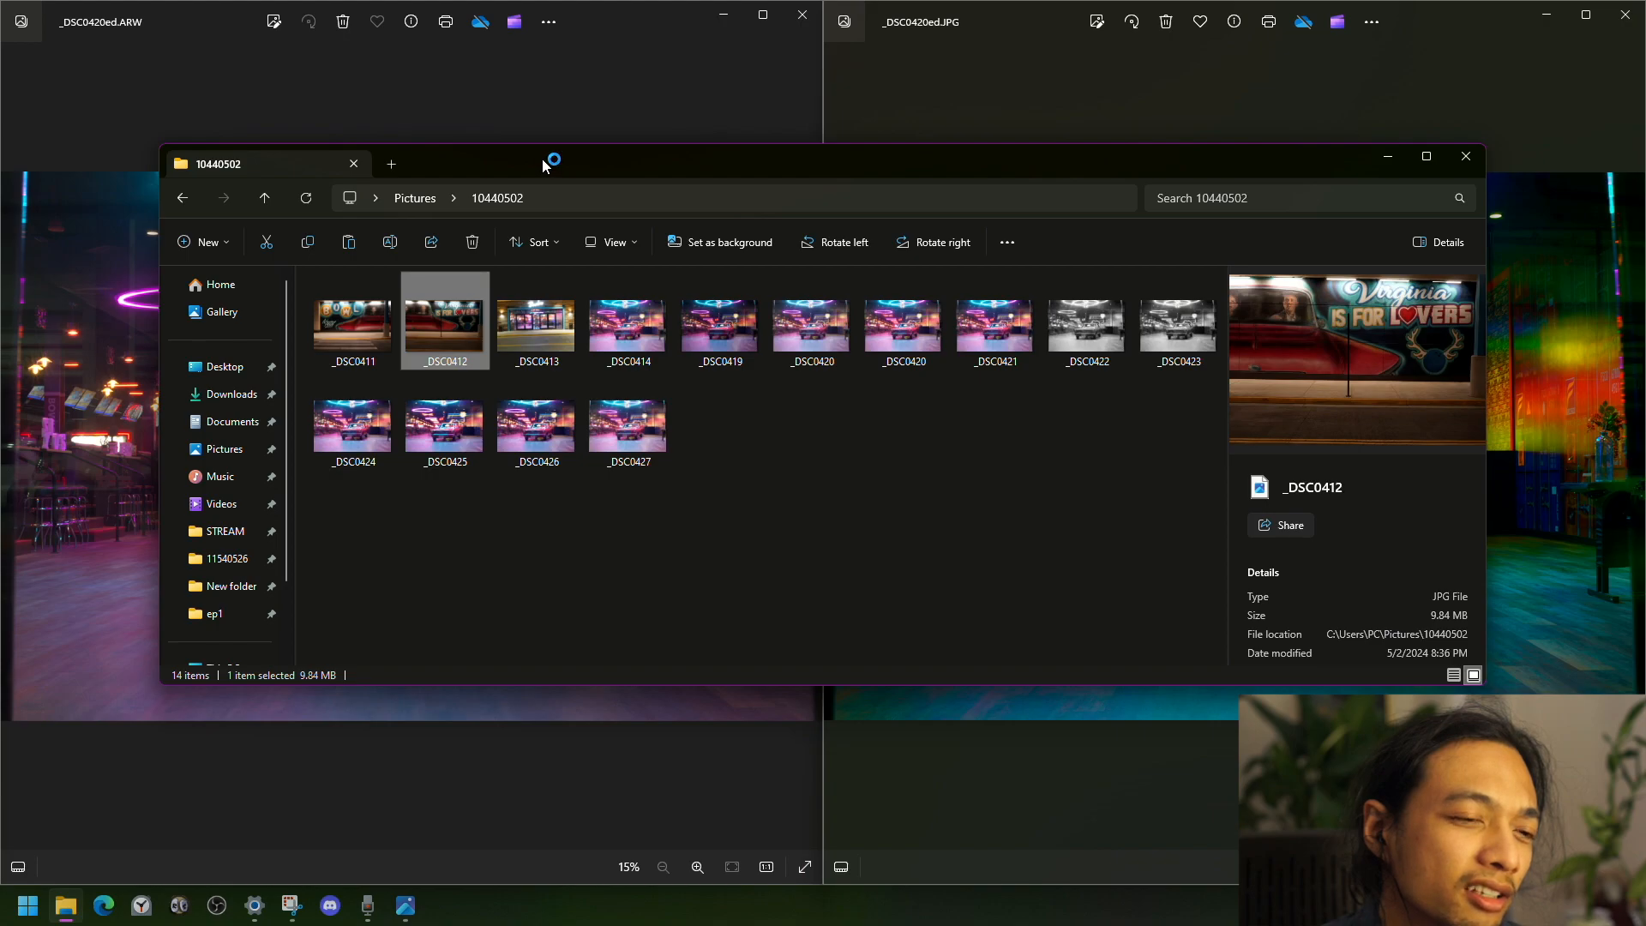
- Move the folder window aside and review the file details of the black-and-white photo _DSC0422
left_click_drag(542, 165, 312, 211)
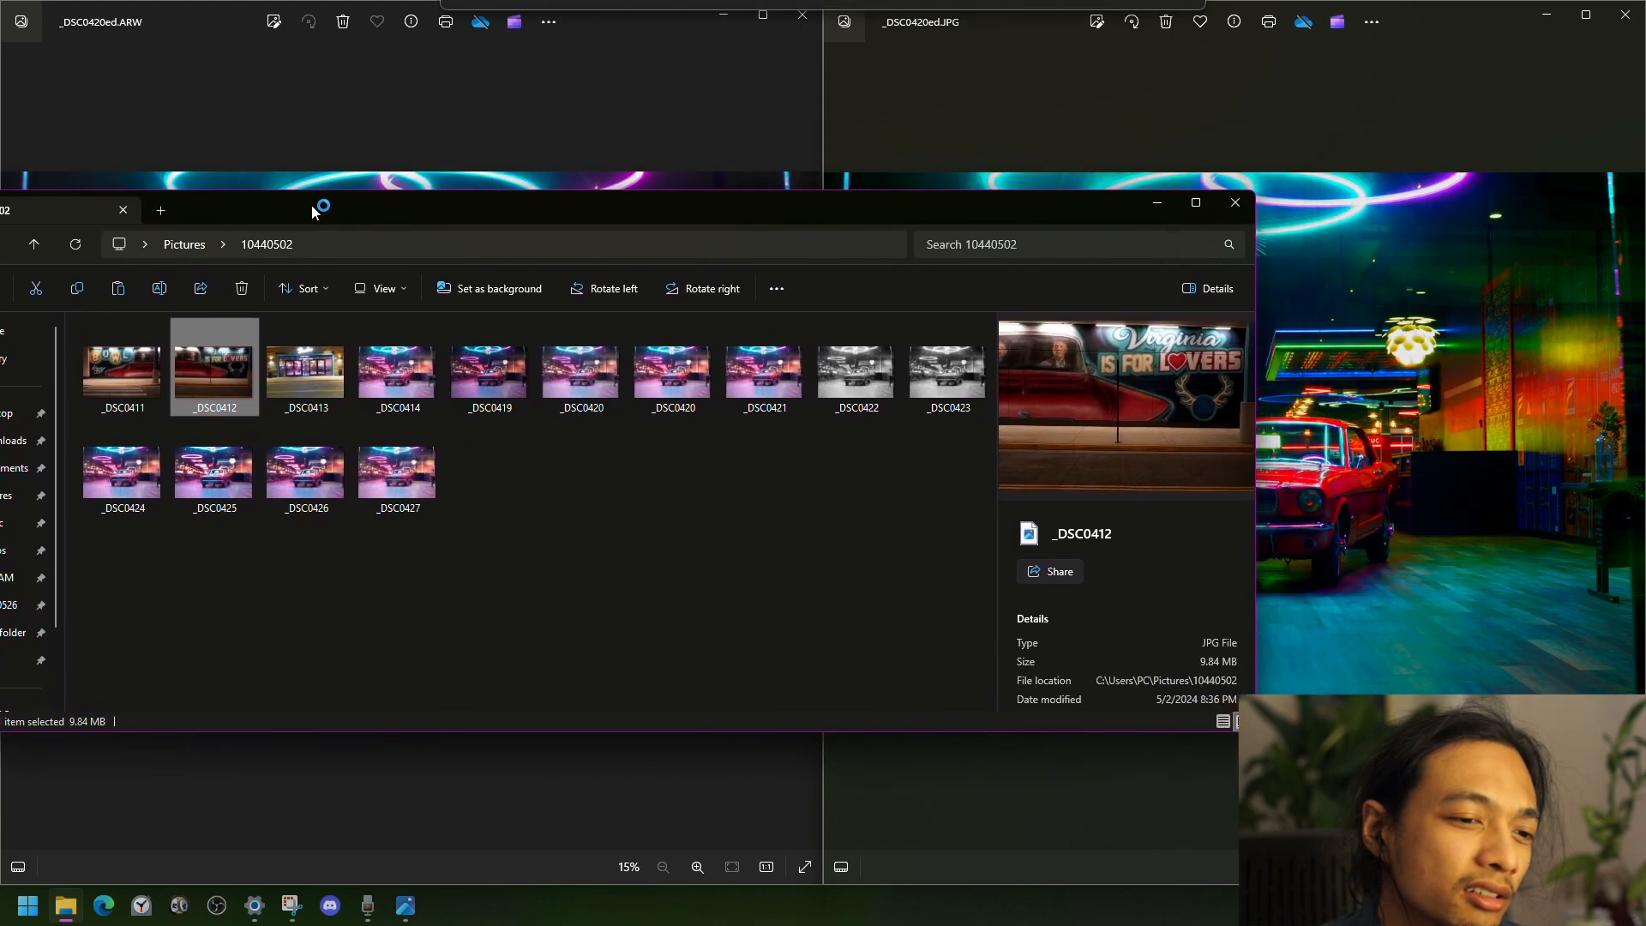
left_click(852, 388)
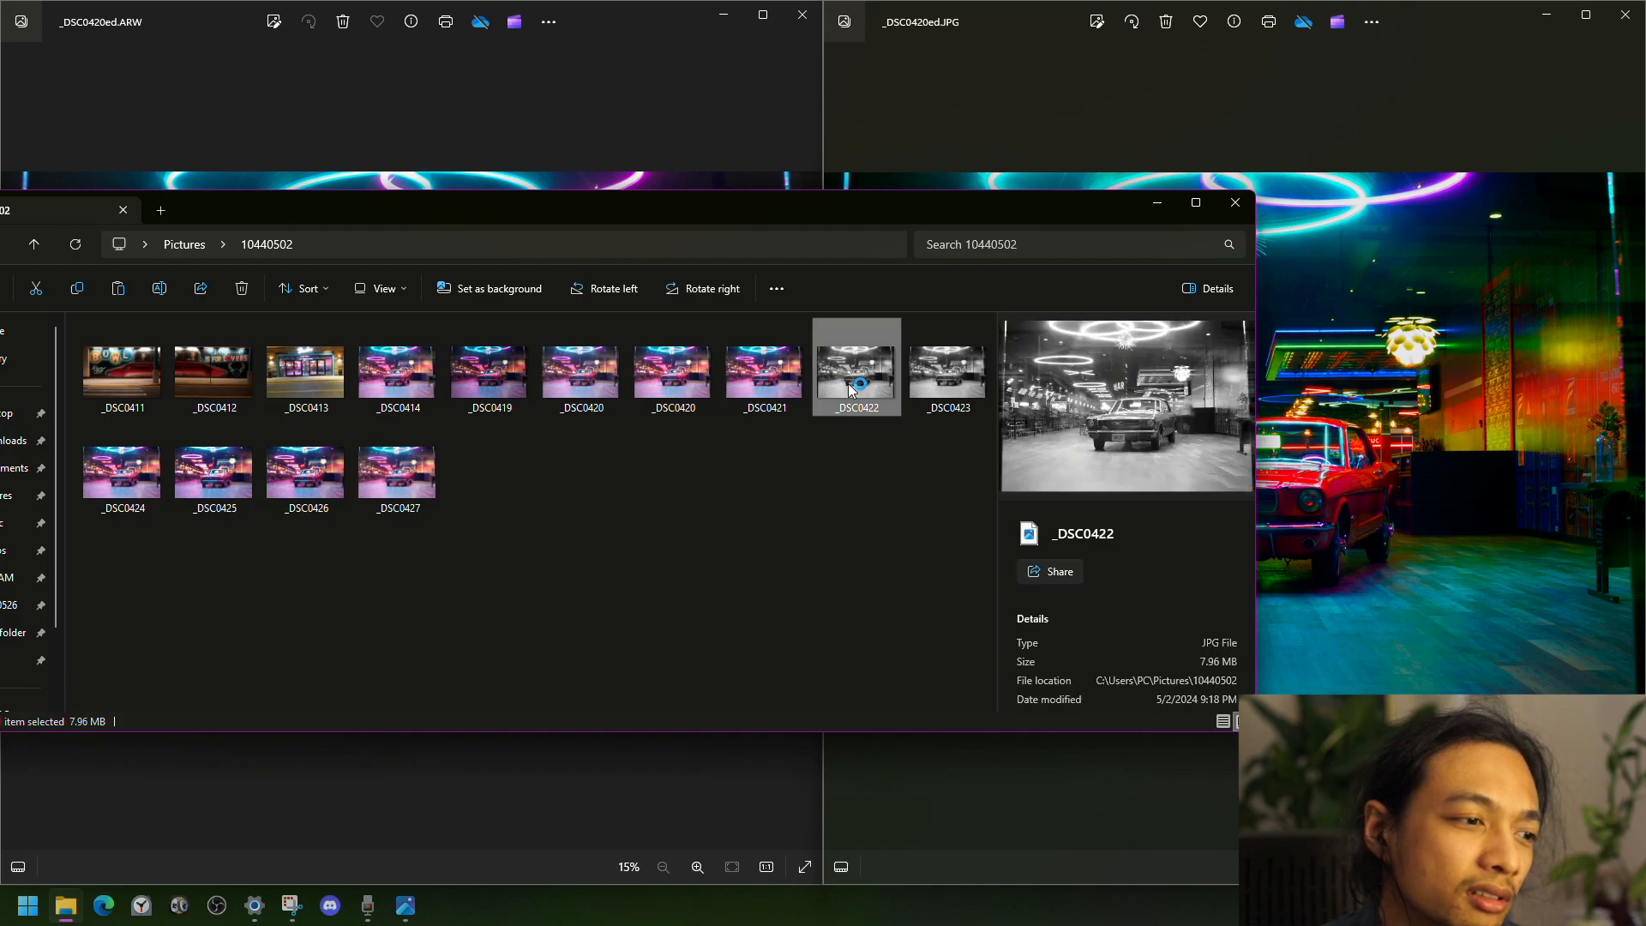
scroll(1133, 471, "down", 3)
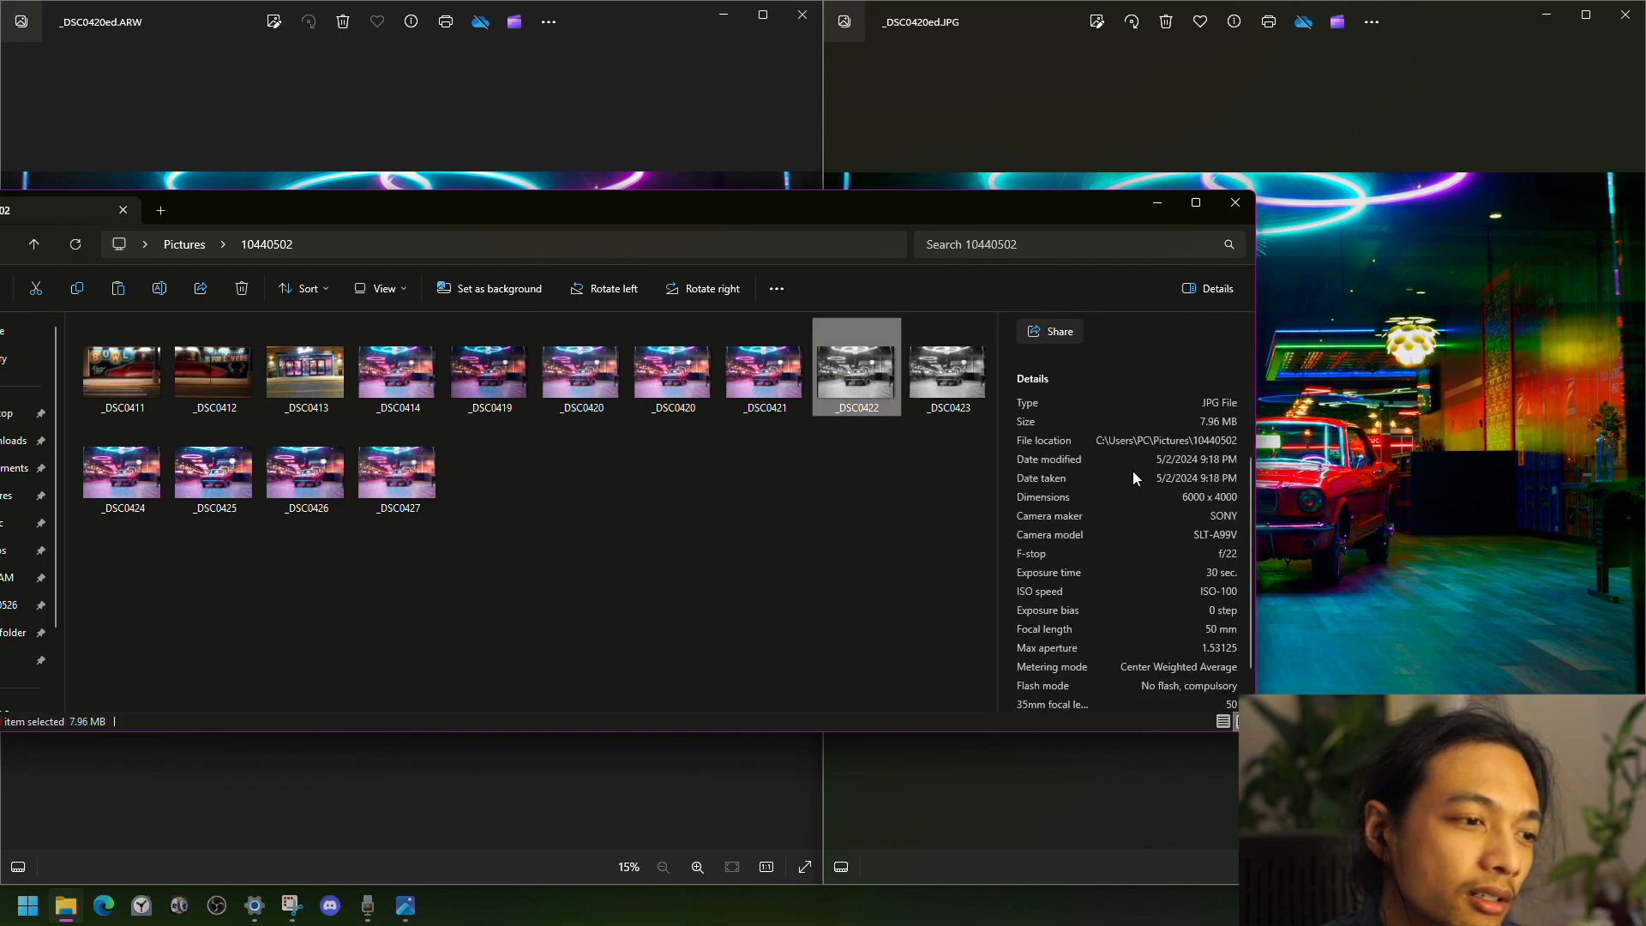
scroll(1133, 471, "up", 3)
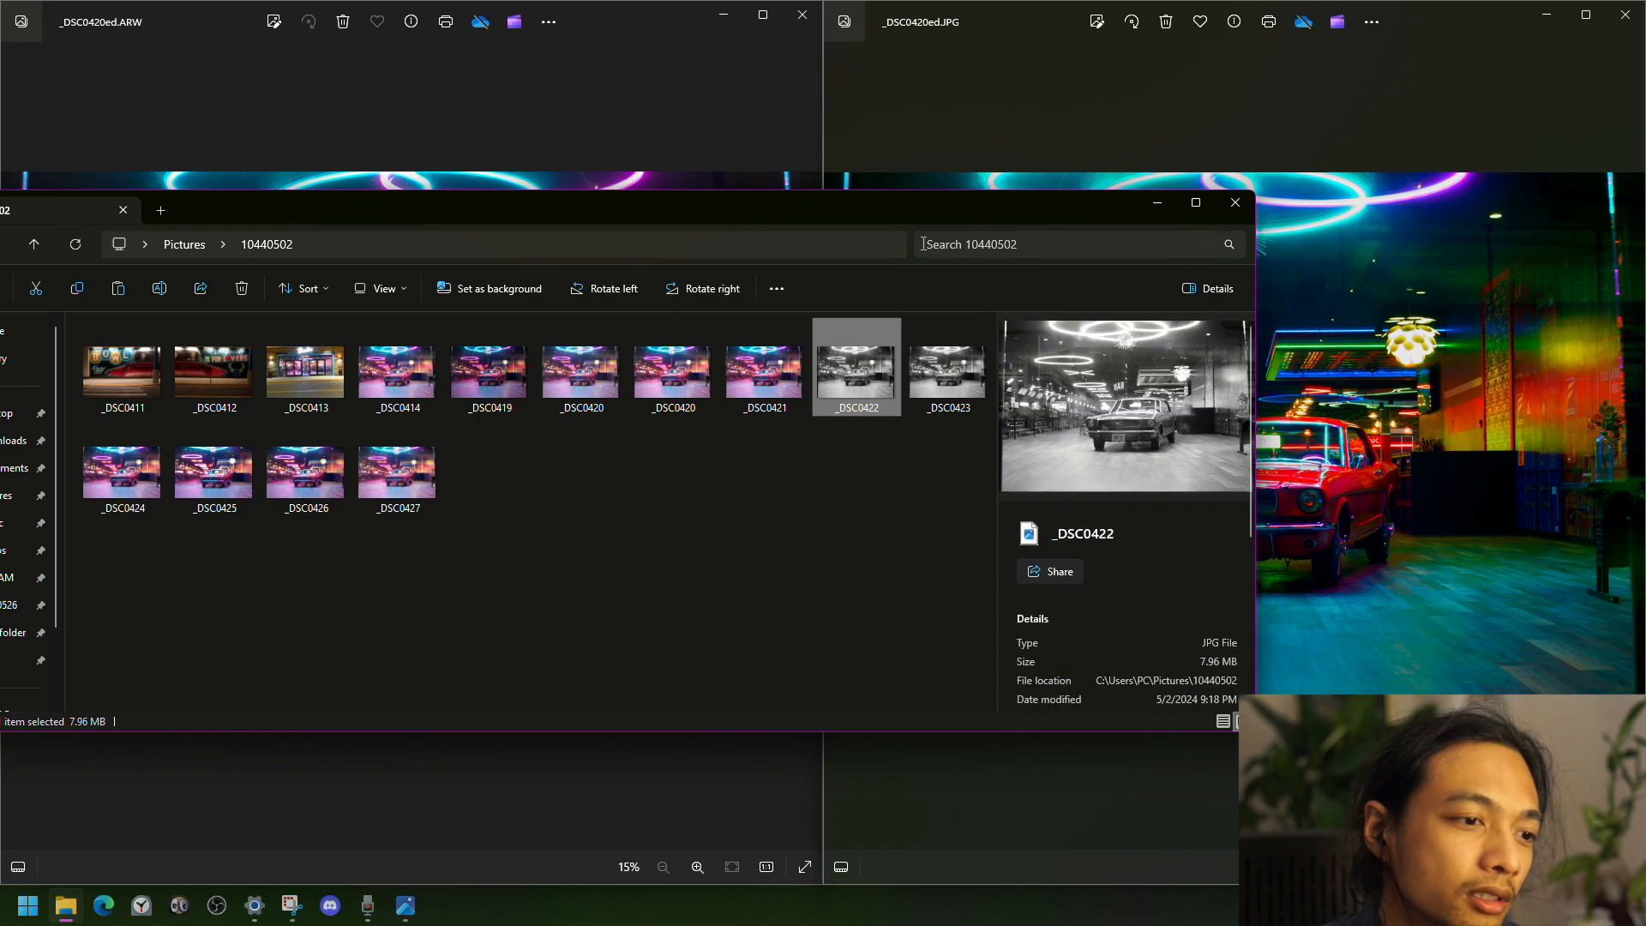
- Recentre the folder window over the photos and check the second _DSC0420 file
left_click_drag(892, 213, 1187, 195)
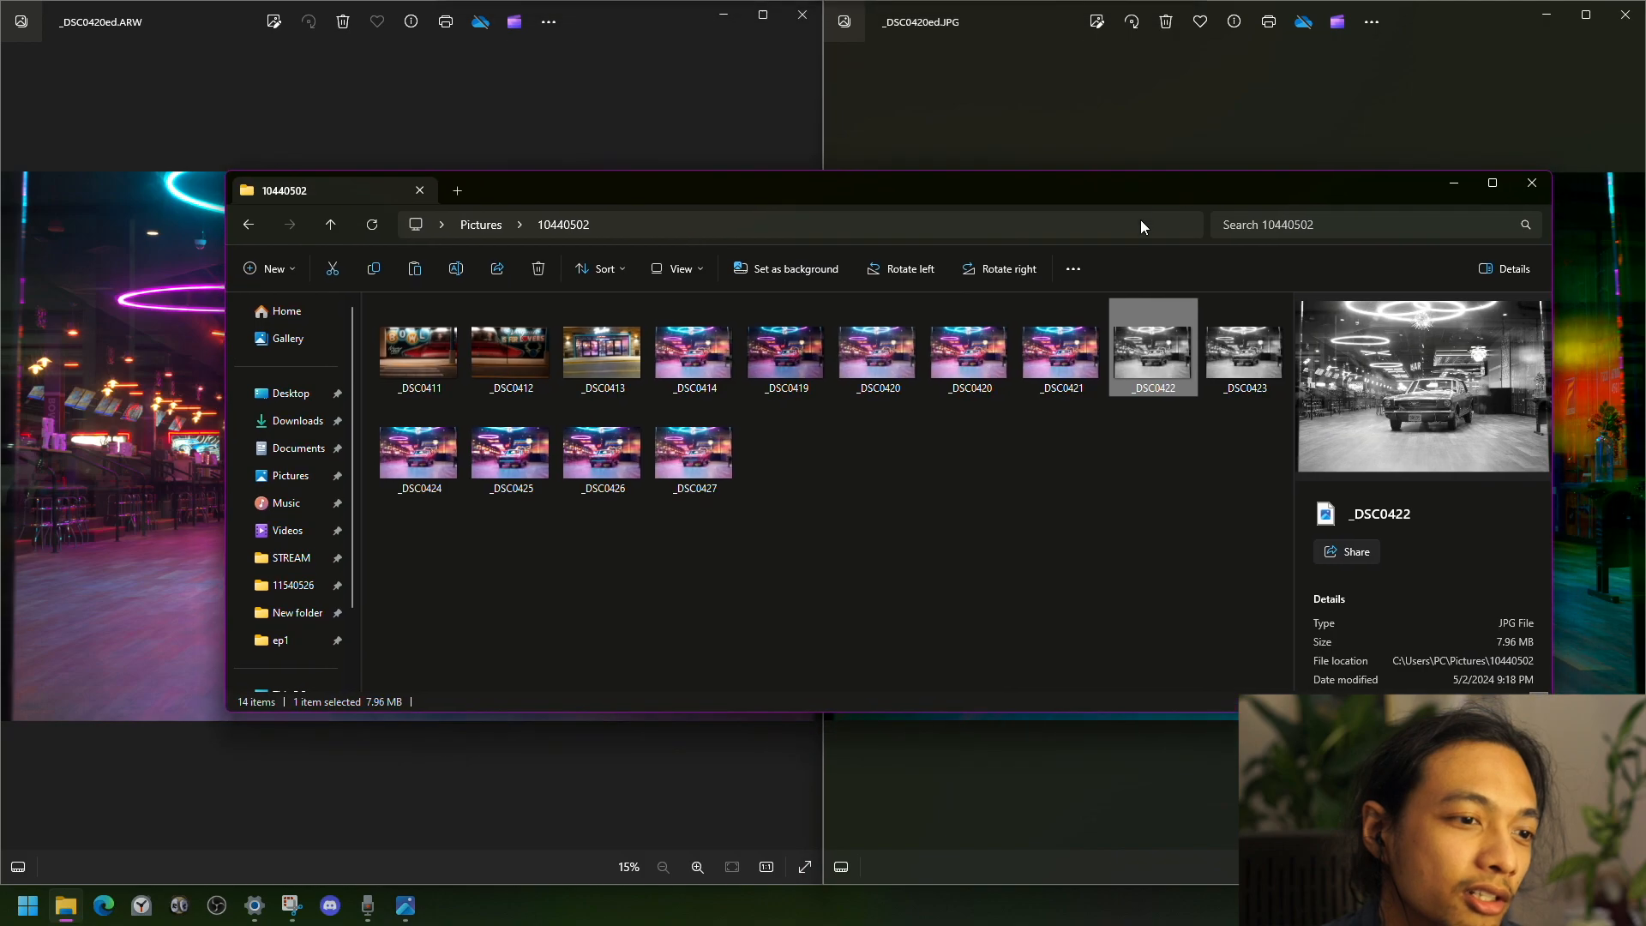
left_click_drag(975, 193, 921, 172)
left_click(927, 325)
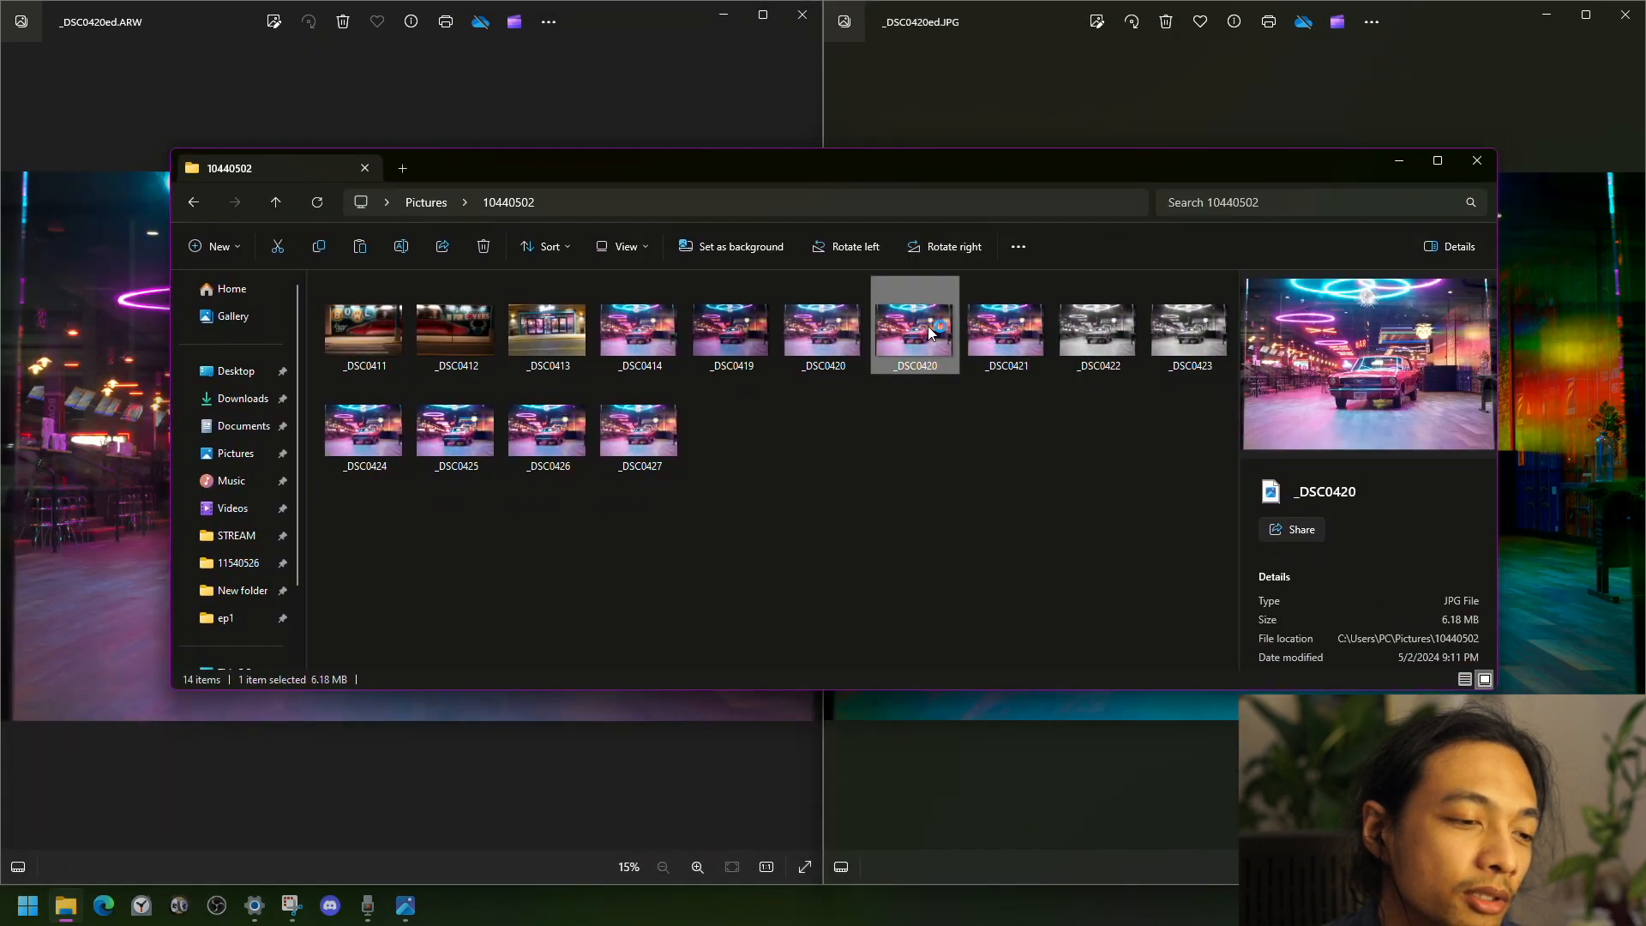
right_click(928, 326)
left_click(892, 468)
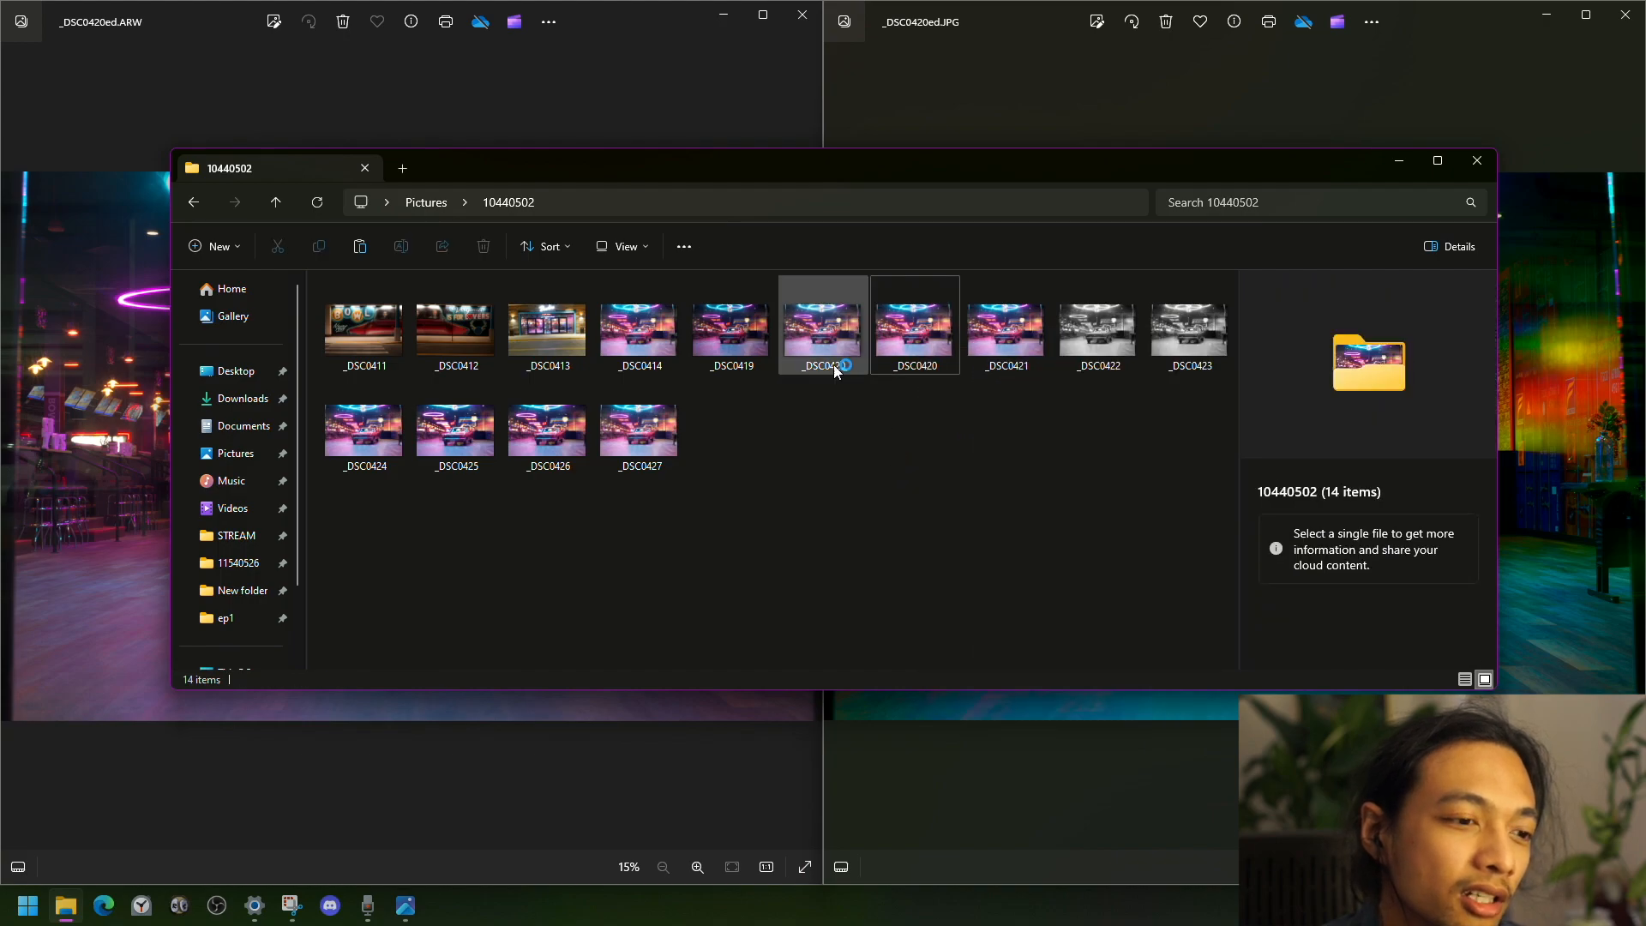
- Show the folder's photos as extra large icons and maximize the folder window
left_click(645, 248)
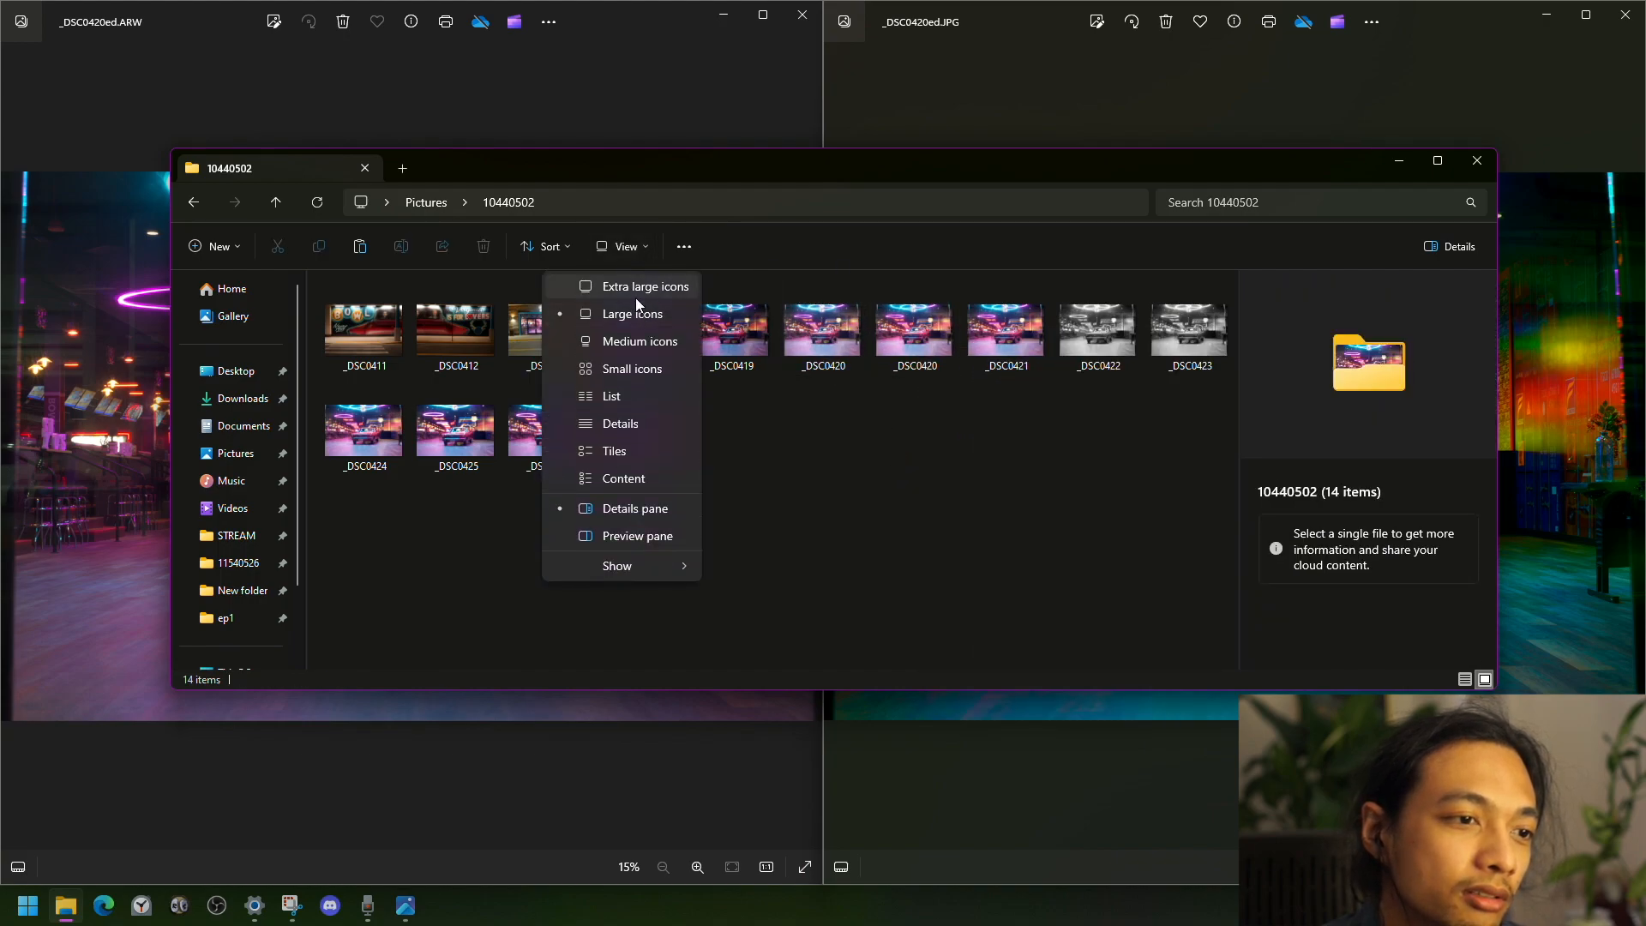
left_click(636, 296)
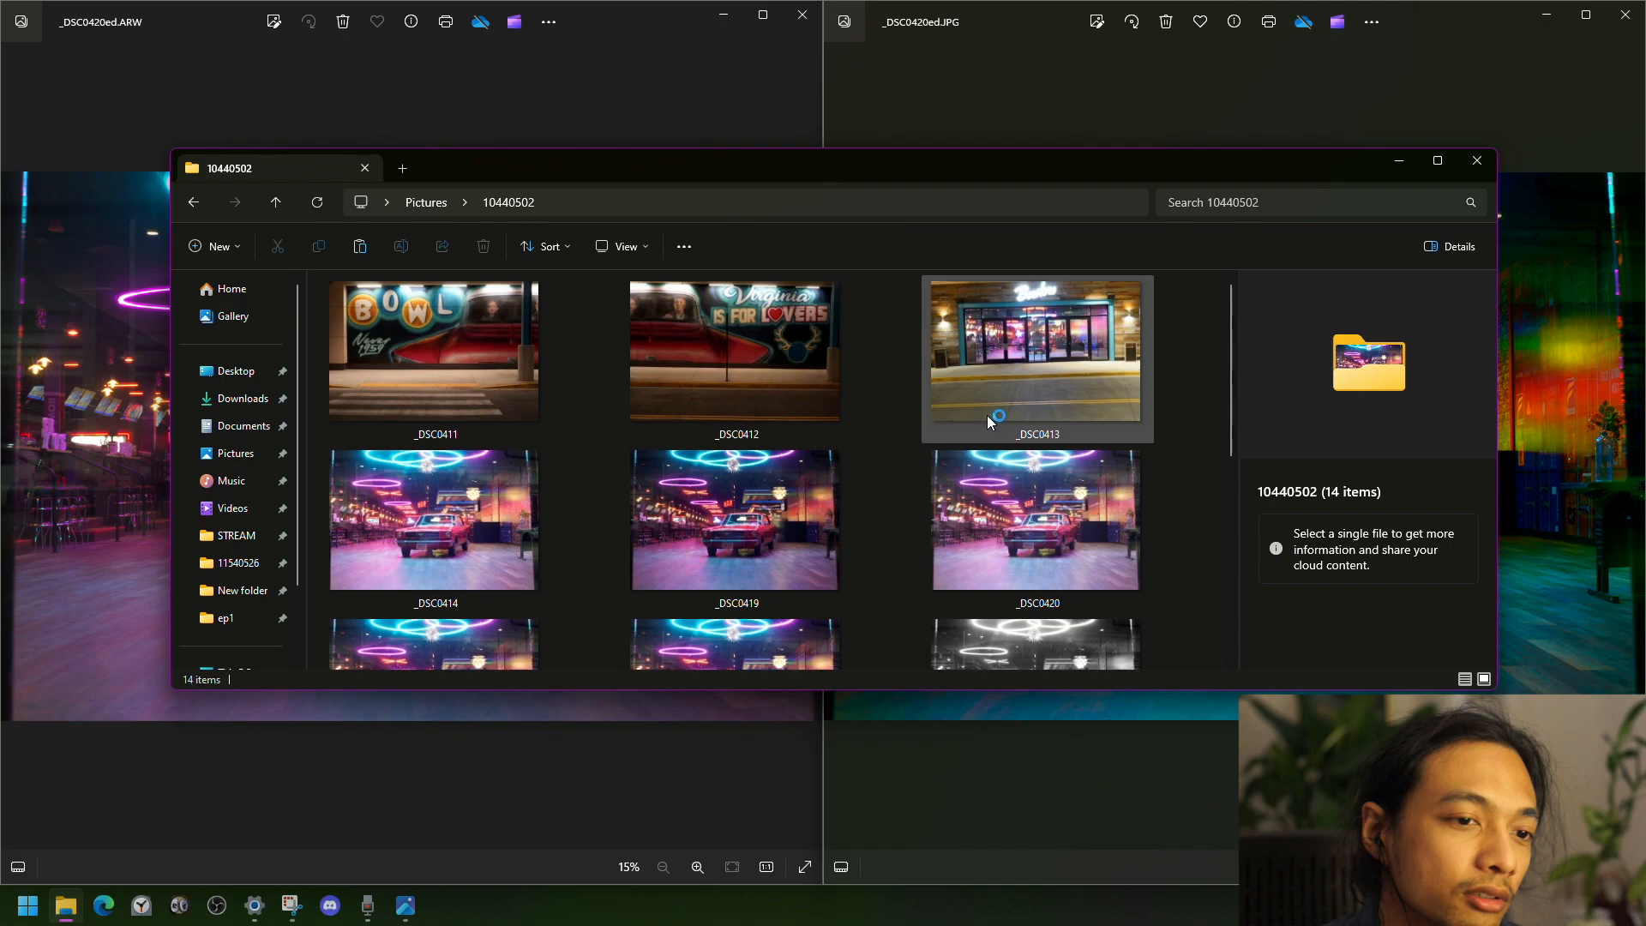
scroll(986, 414, "down", 5)
scroll(930, 415, "up", 3)
left_click_drag(838, 172, 876, 20)
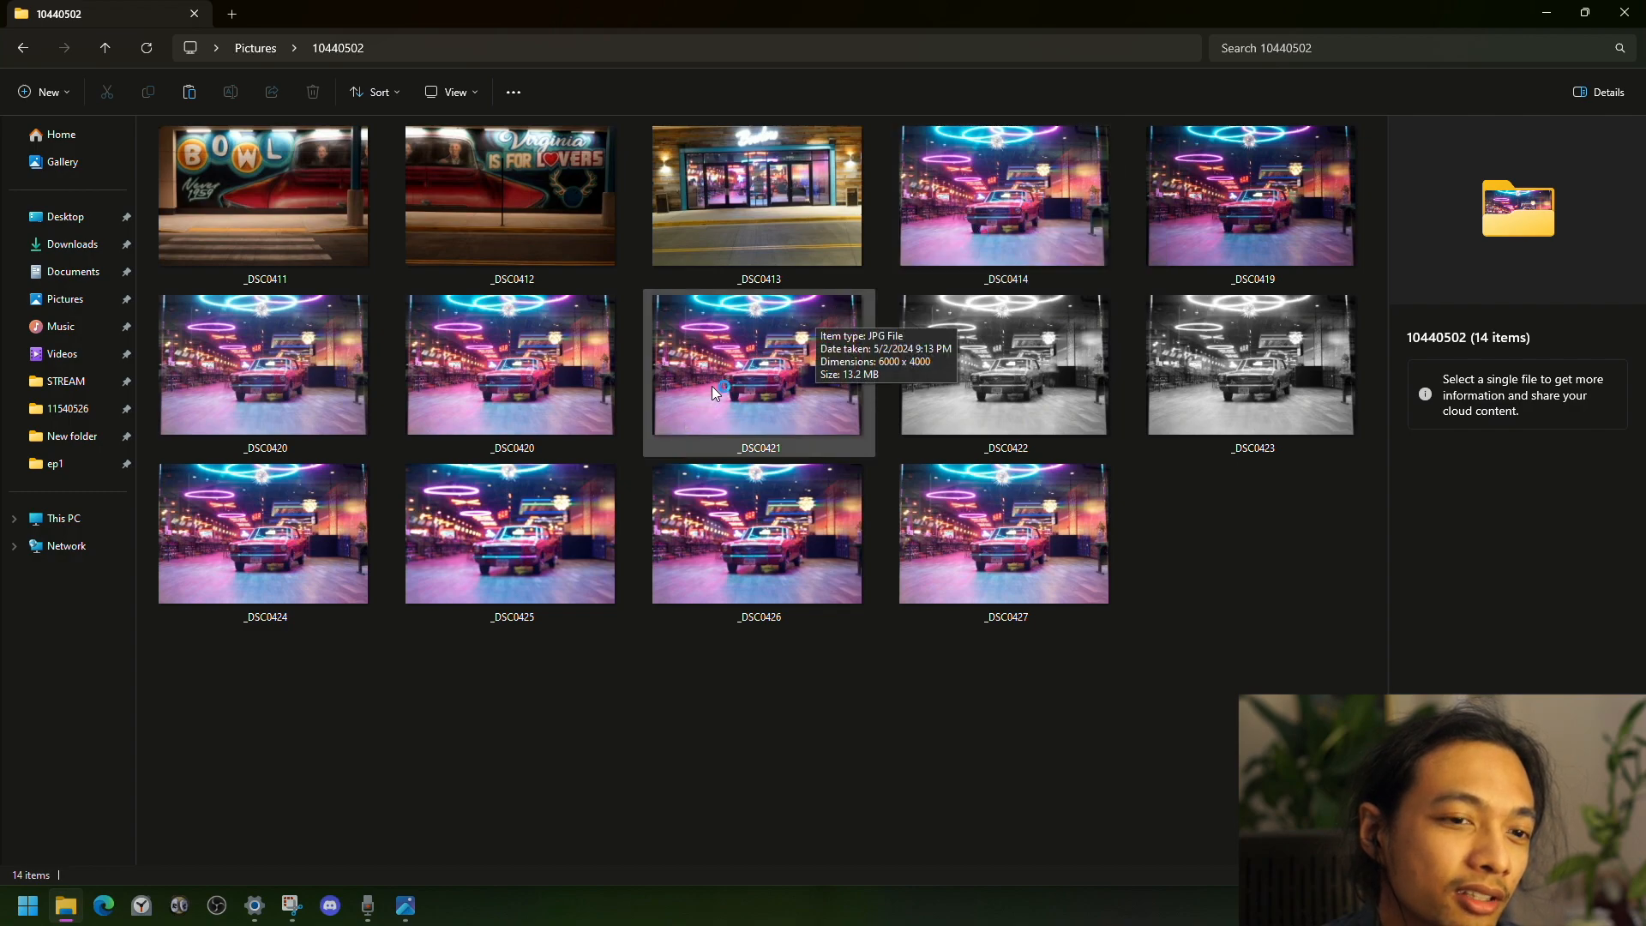
- Open the second _DSC0420 JPG from the folder, restore the folder to a smaller window and maximize the photo
left_click(541, 356)
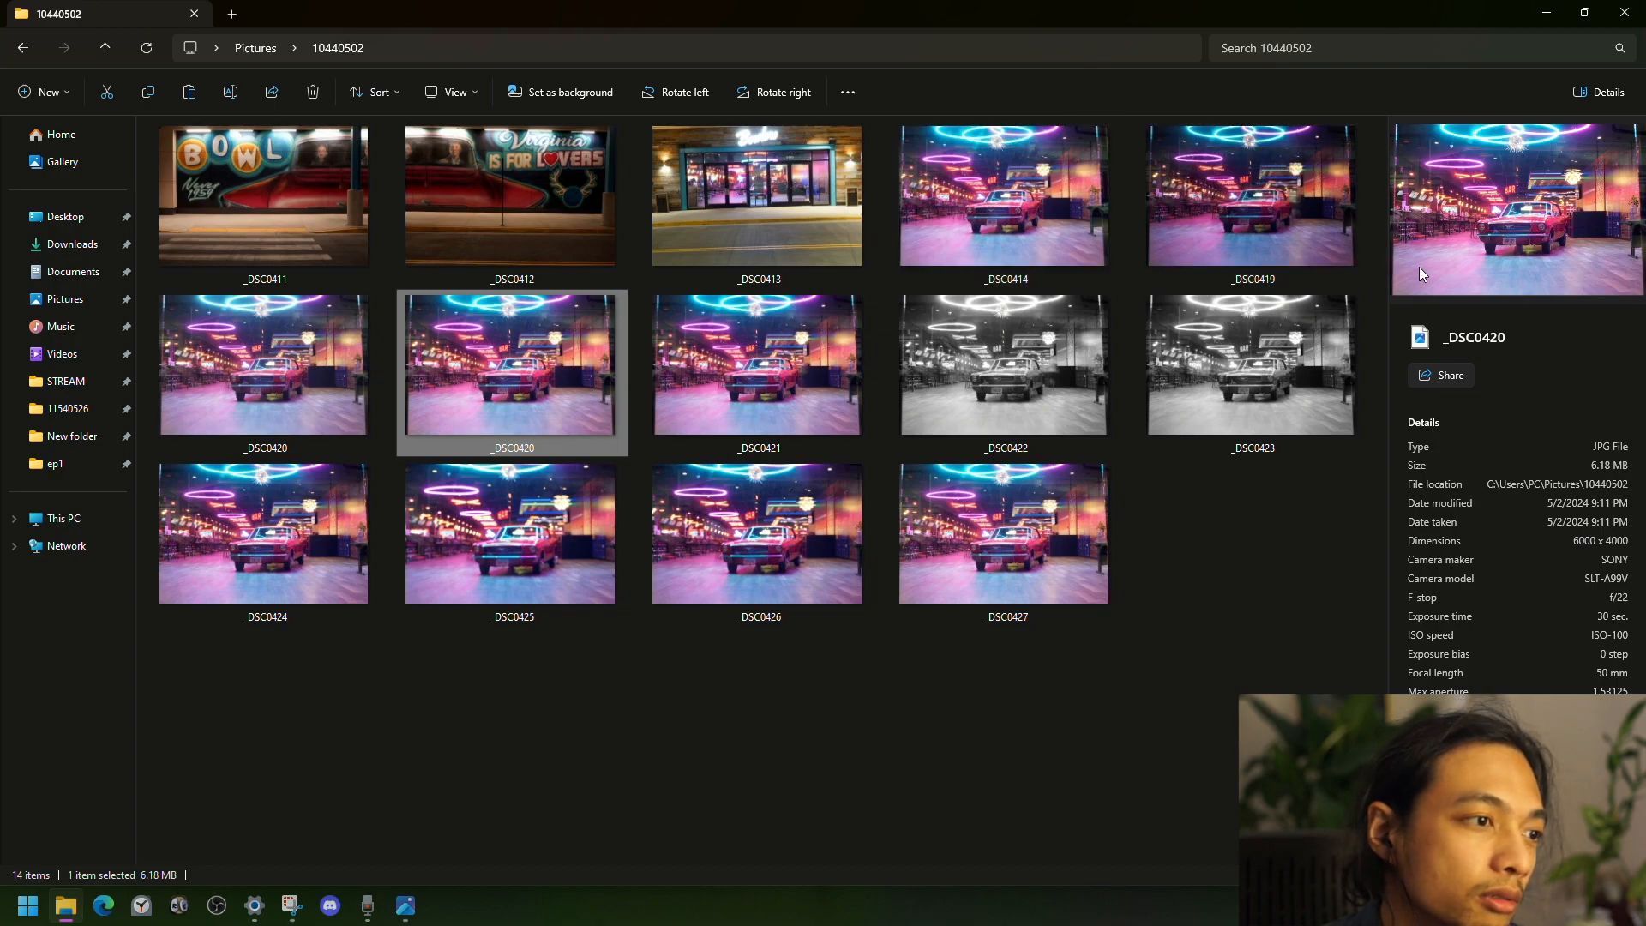
double_click(565, 354)
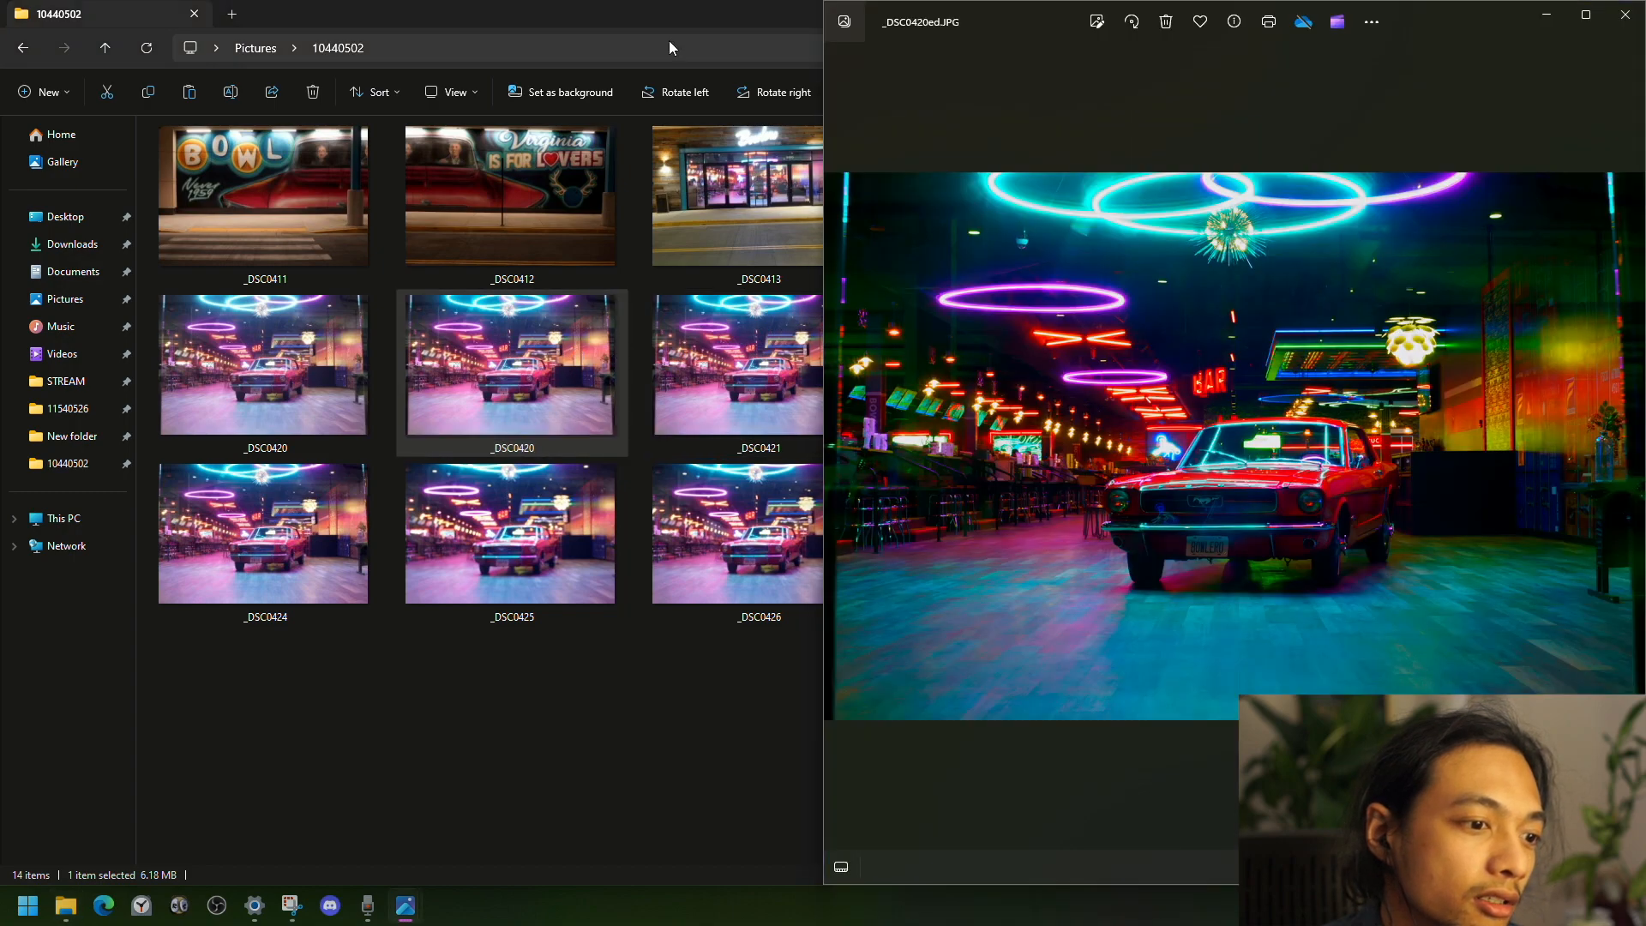
left_click_drag(513, 17, 713, 98)
double_click(468, 446)
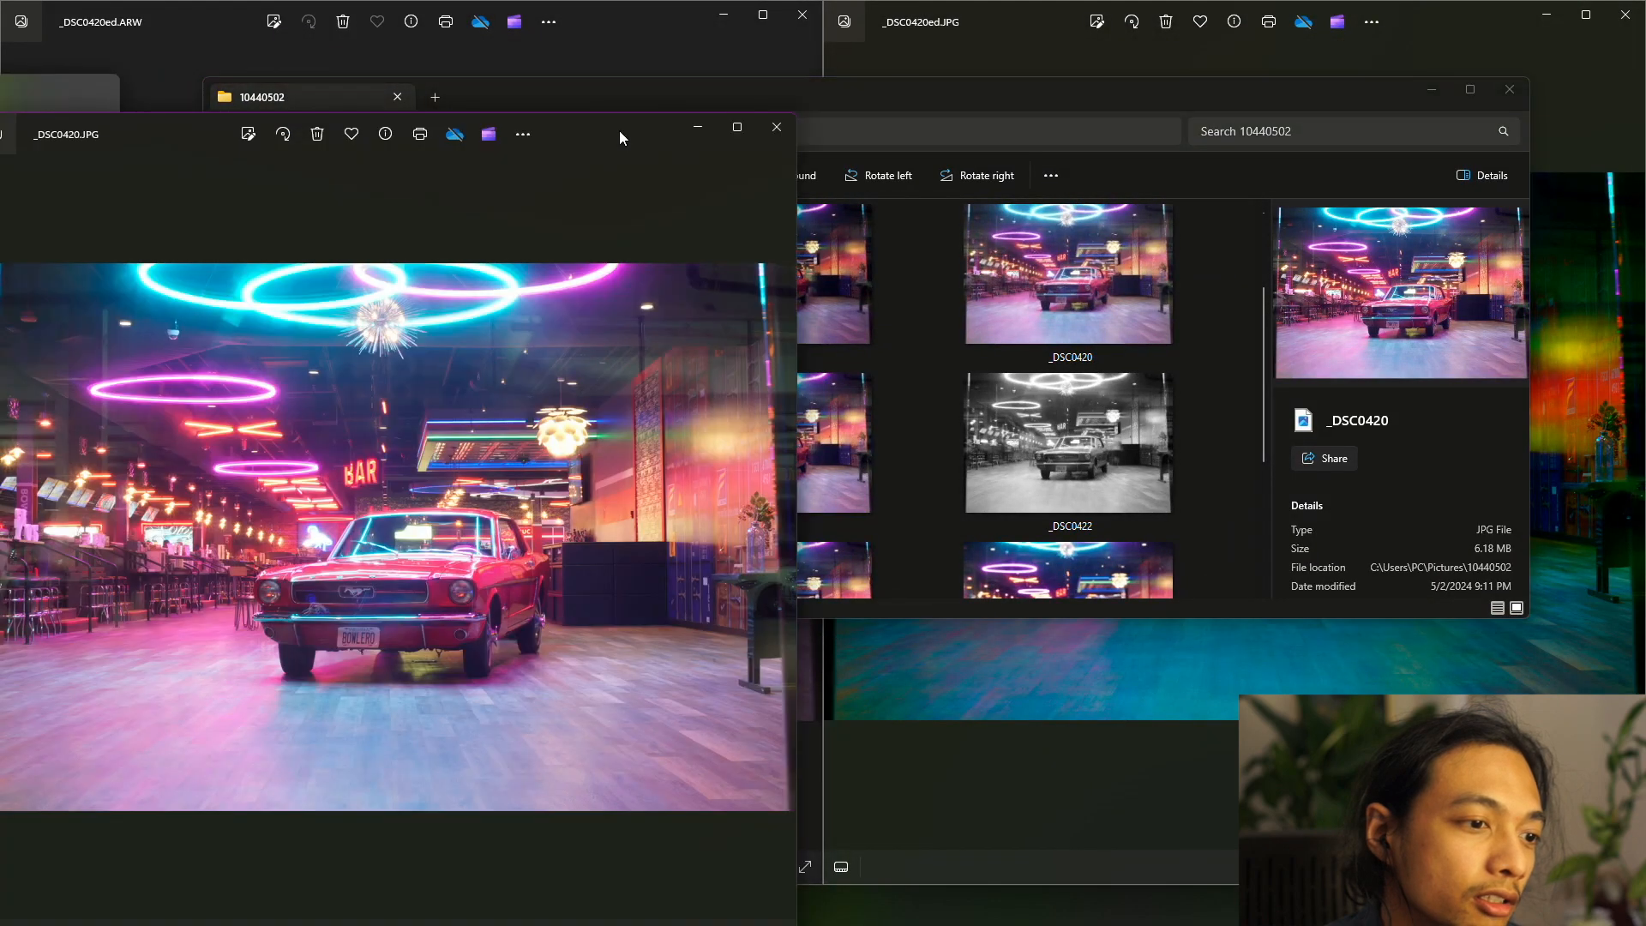
left_click_drag(619, 131, 963, 2)
- Examine the reflection on the car's front bumper and the neon sign behind the car up close in _DSC0420
scroll(725, 585, "up", 8)
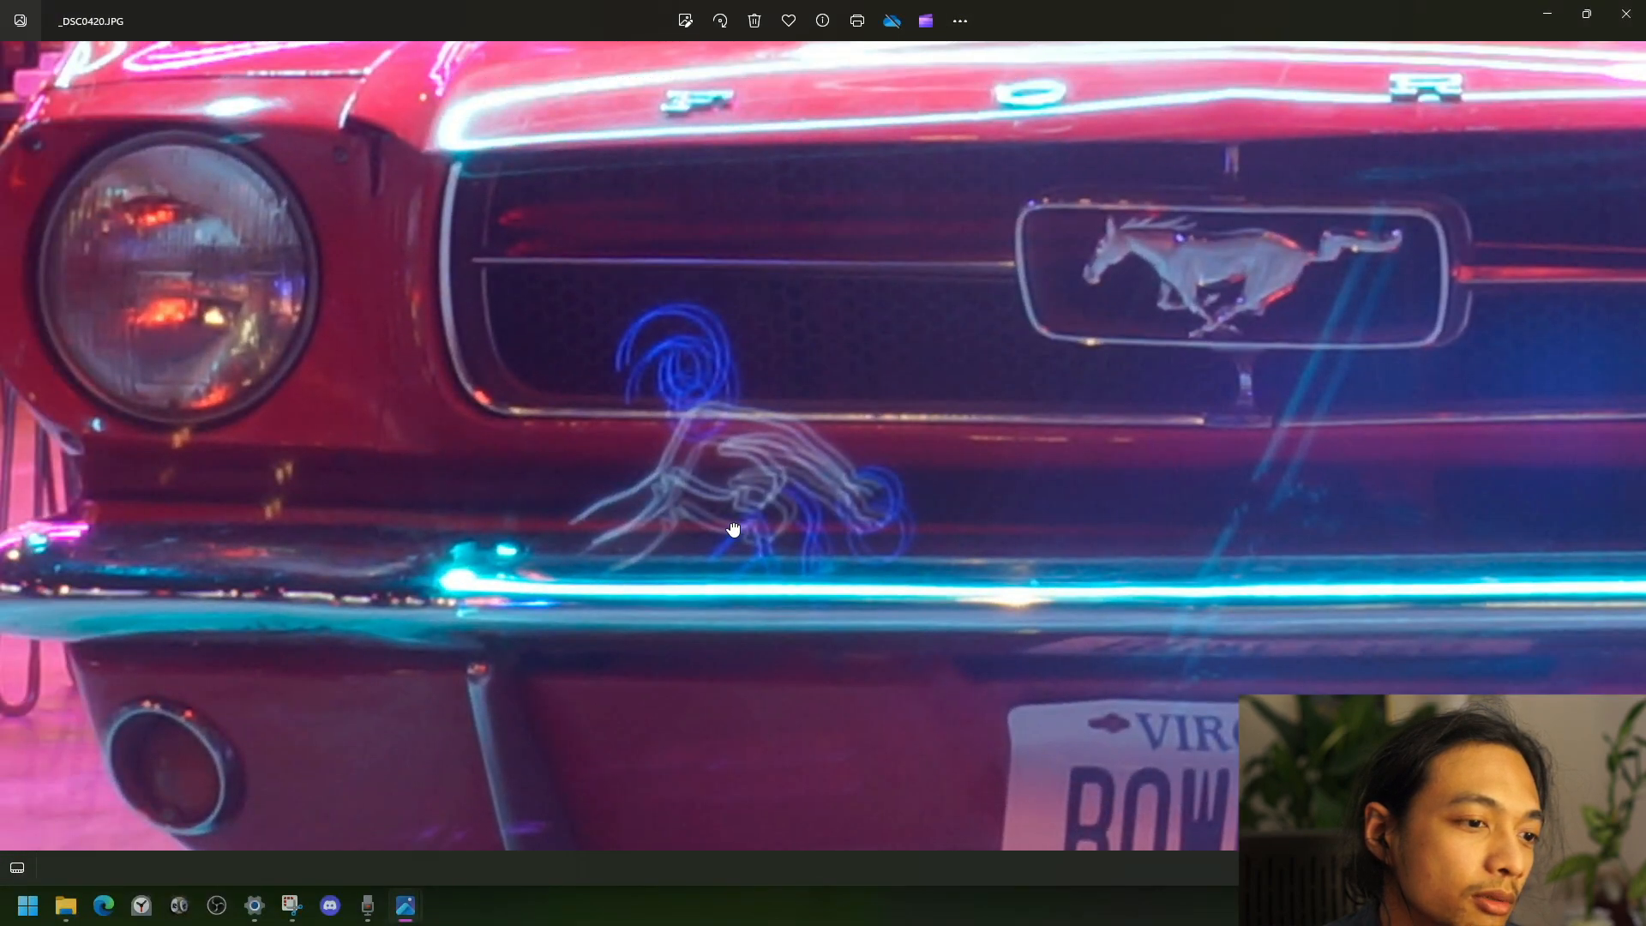
left_click_drag(685, 369, 958, 752)
scroll(874, 604, "down", 1)
left_click_drag(831, 510, 944, 630)
scroll(943, 630, "down", 5)
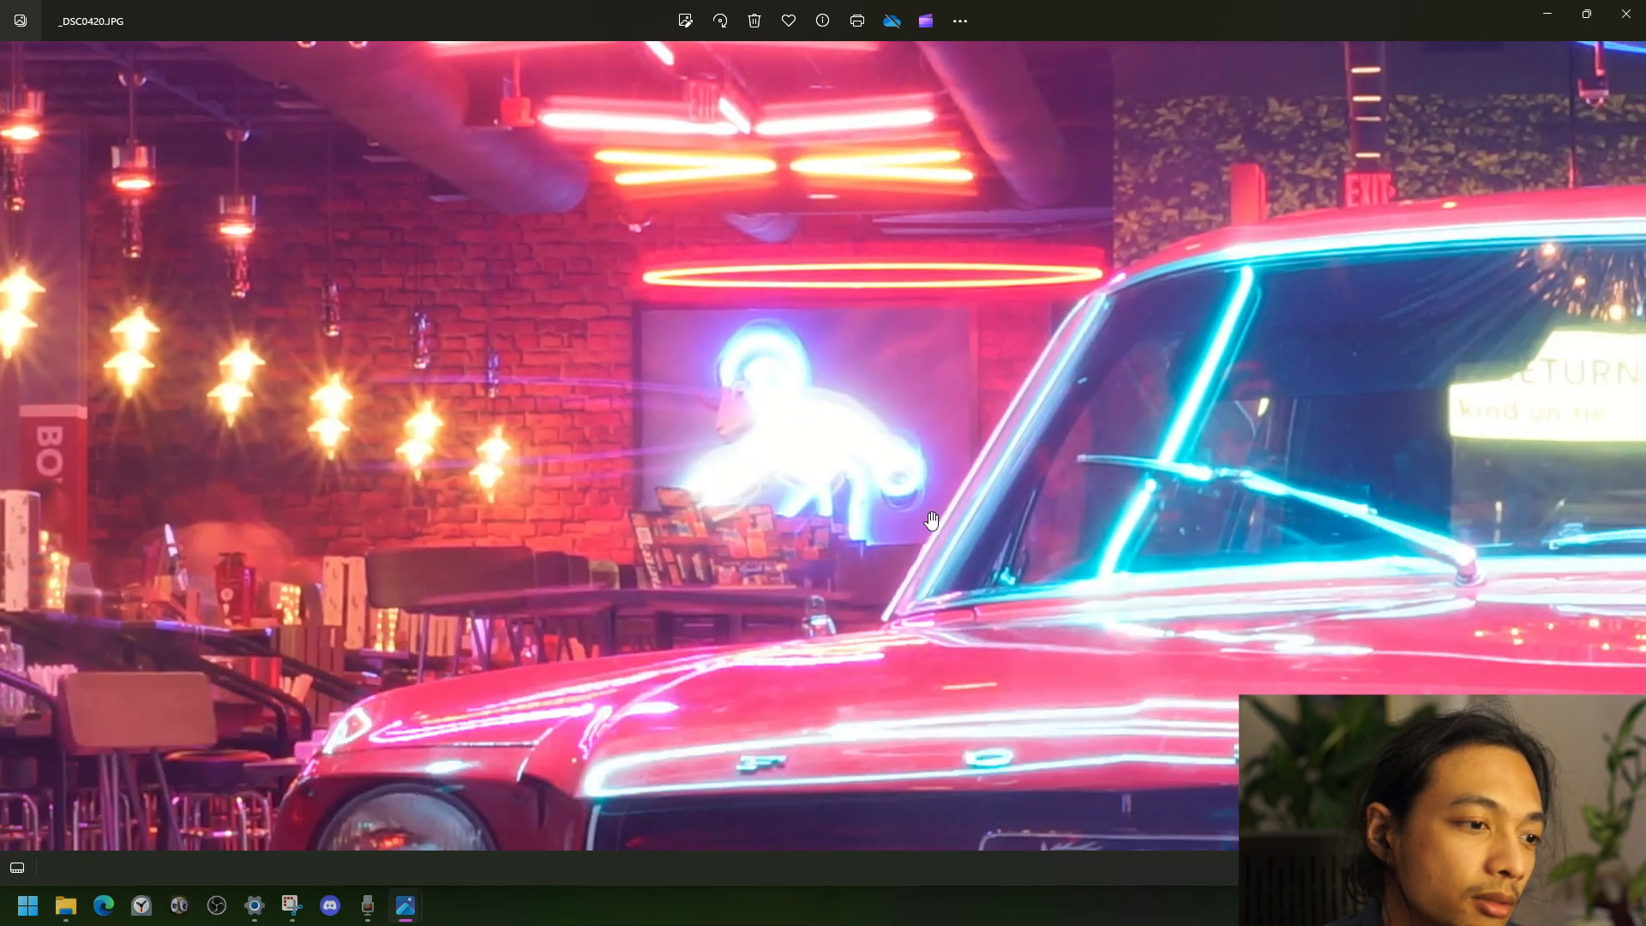
scroll(1034, 405, "down", 2)
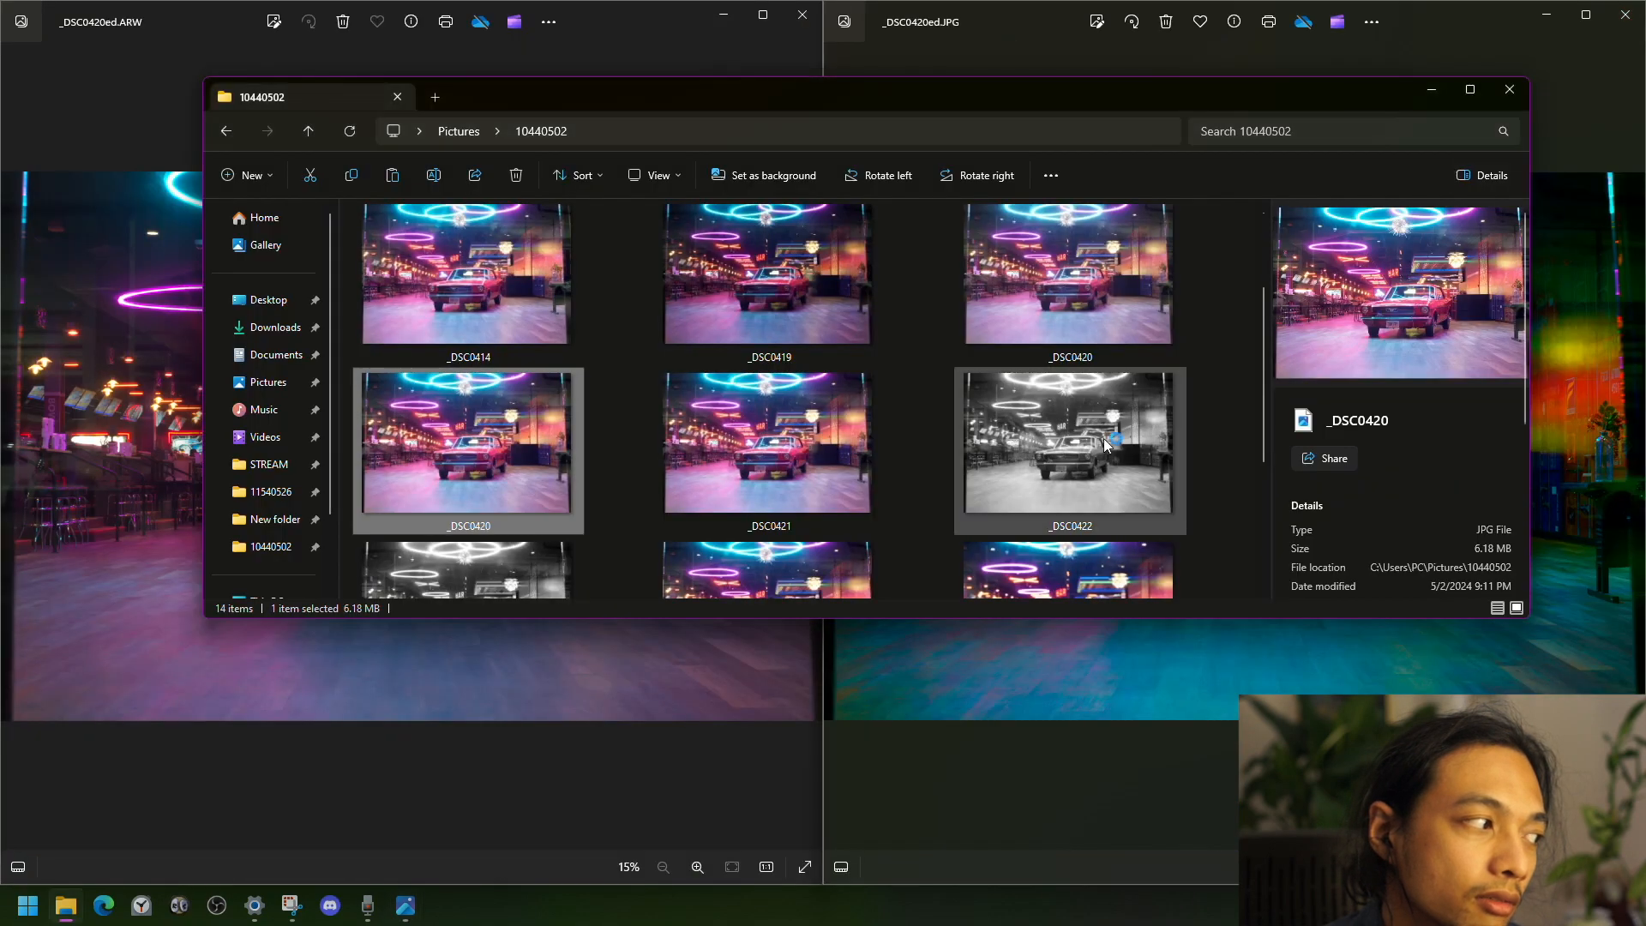
- Open _DSC0414 from the folder and examine the car's grille, bumper and the neon sign behind it up close
scroll(866, 434, "up", 2)
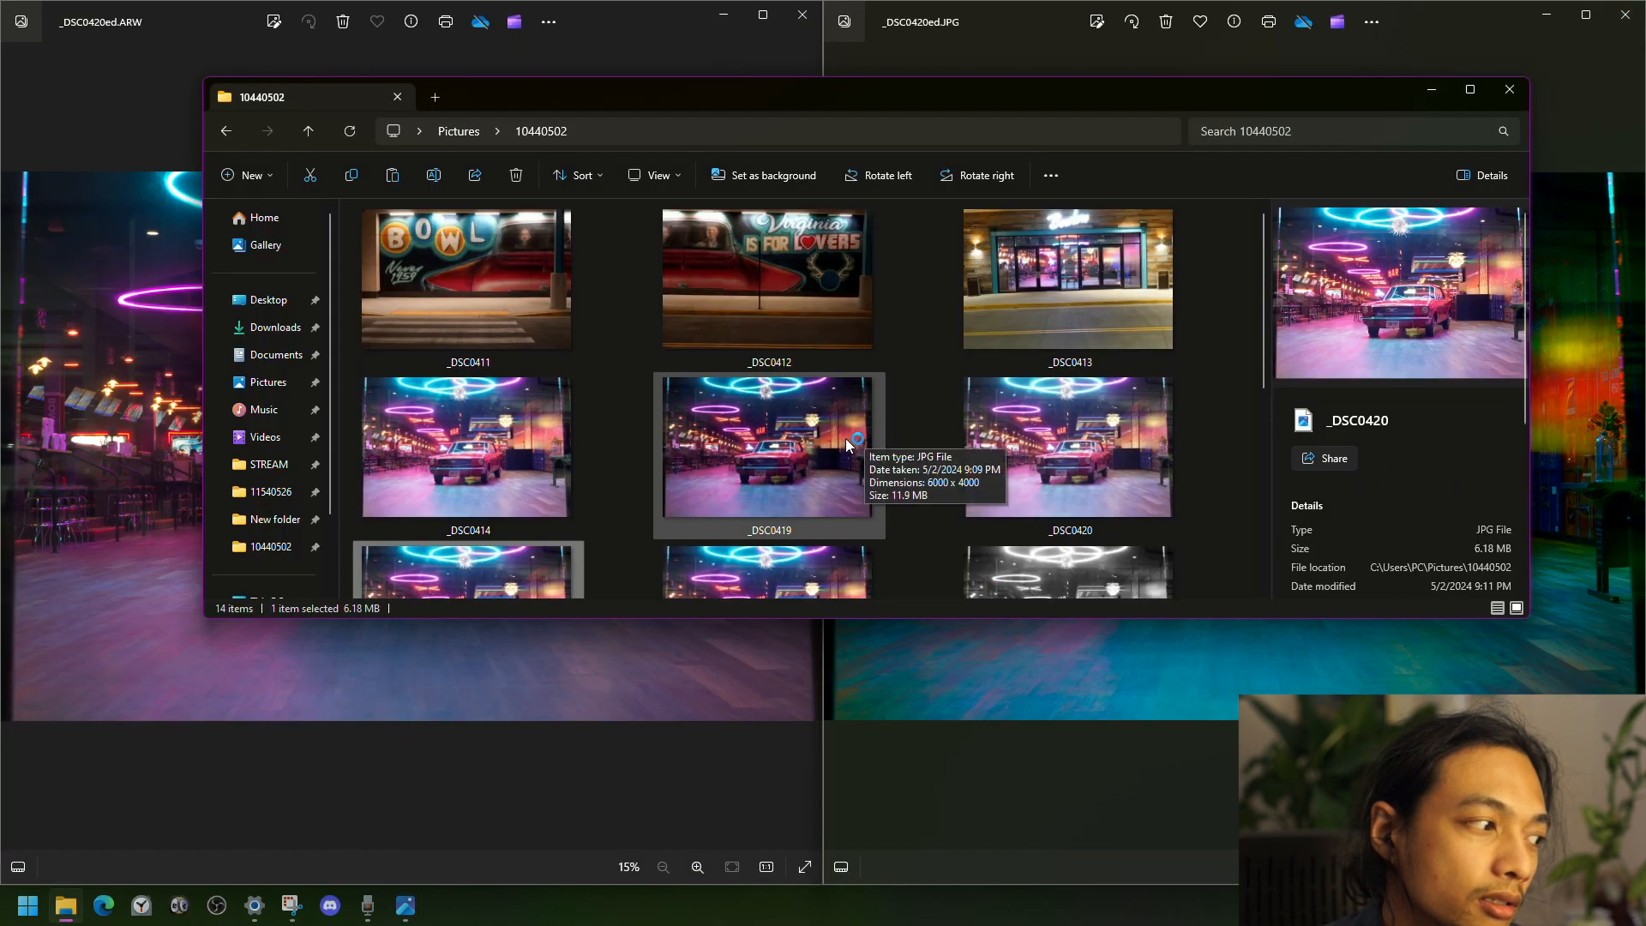
double_click(471, 459)
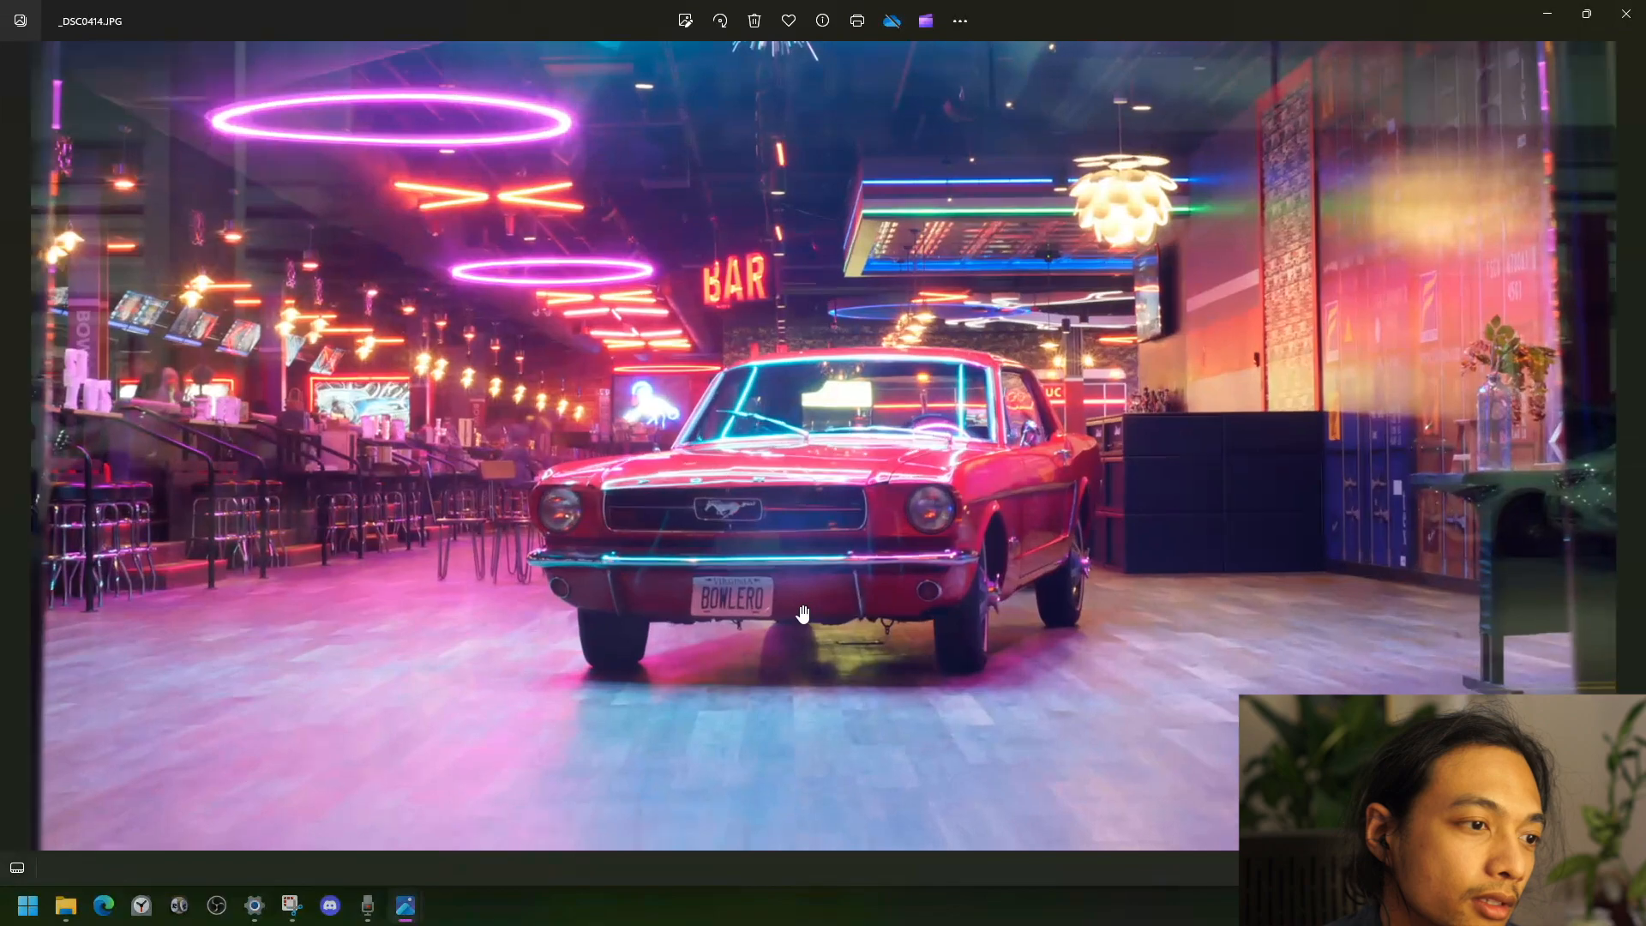
scroll(803, 613, "up", 5)
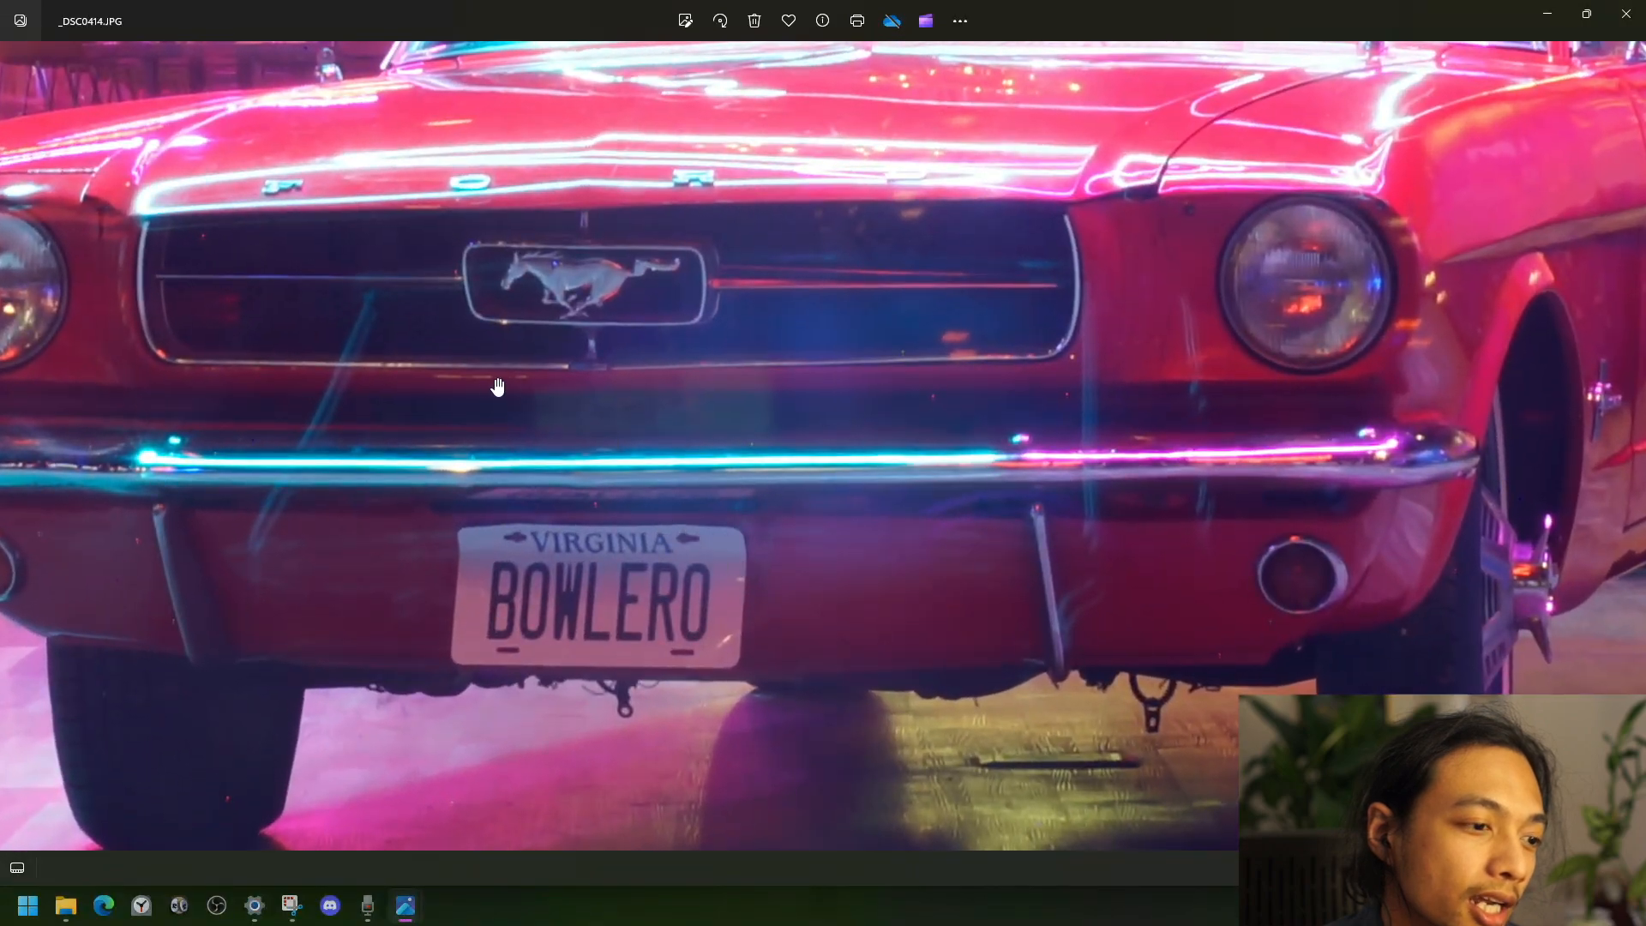
left_click_drag(480, 387, 708, 453)
left_click_drag(870, 420, 1445, 636)
left_click_drag(1172, 616, 613, 626)
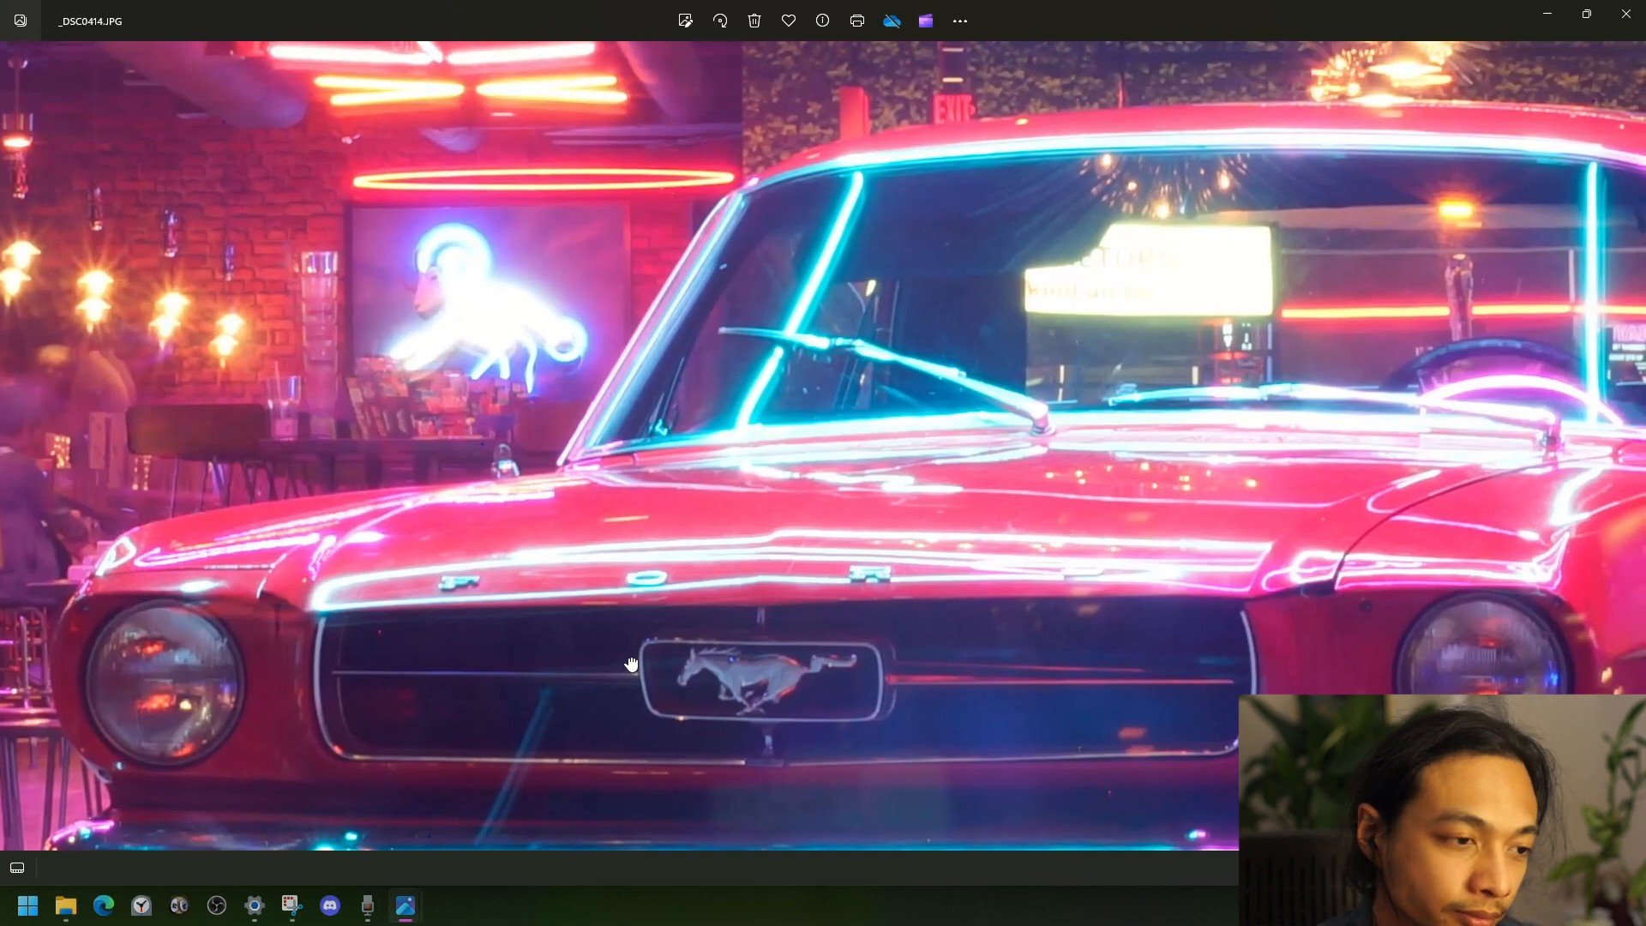
scroll(613, 626, "down", 6)
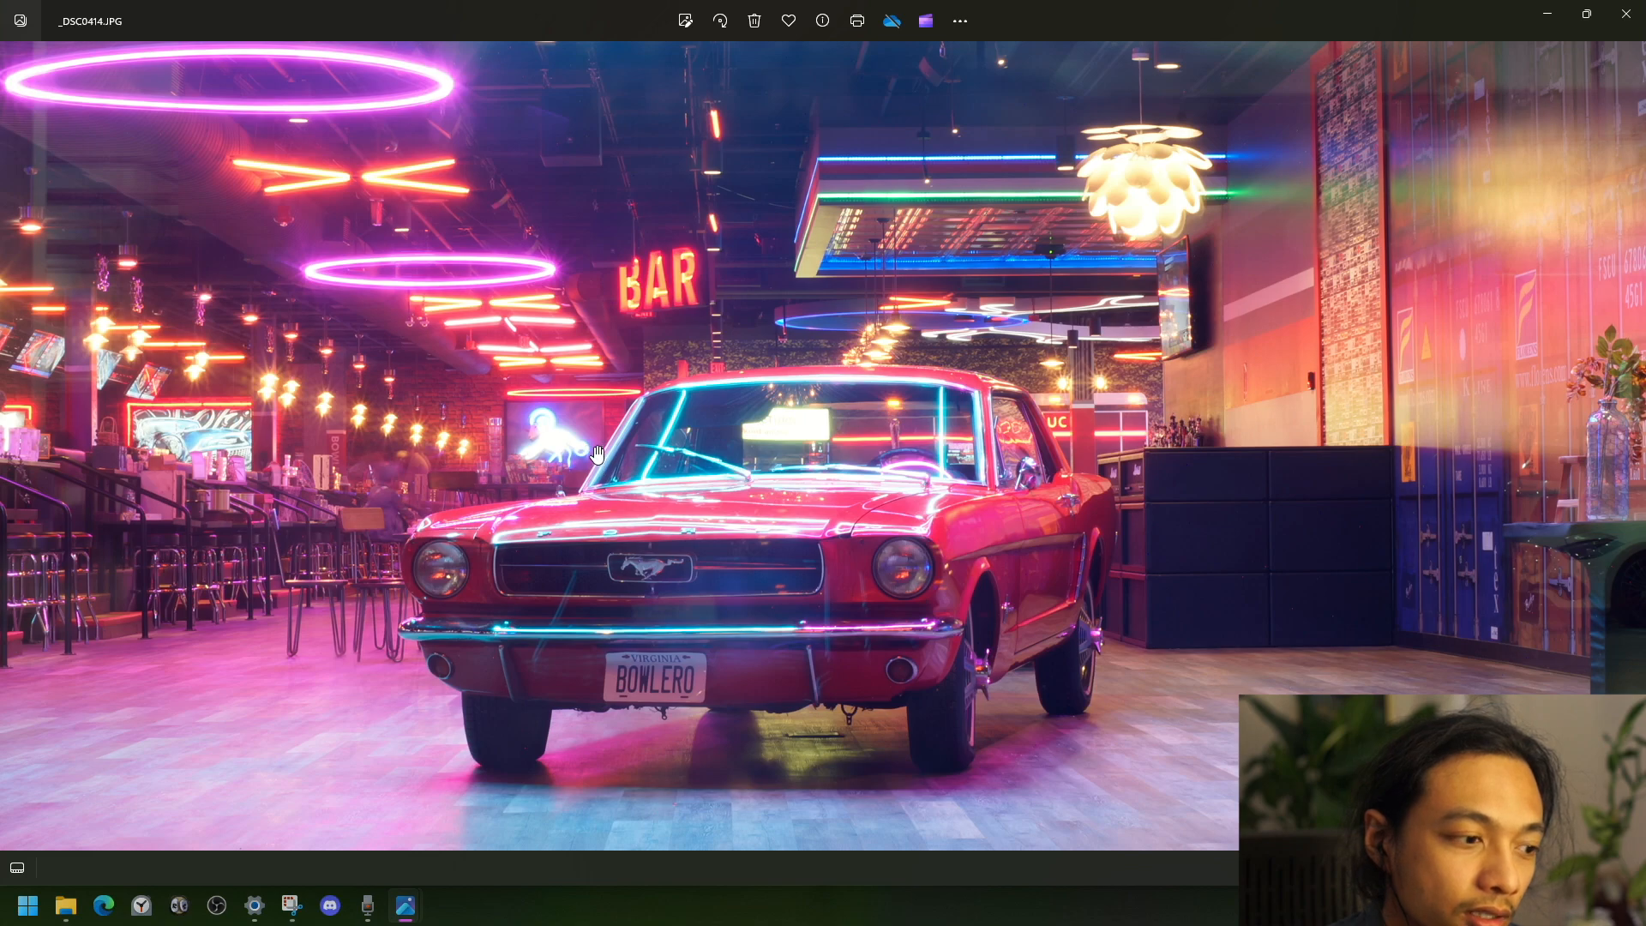
scroll(725, 471, "down", 3)
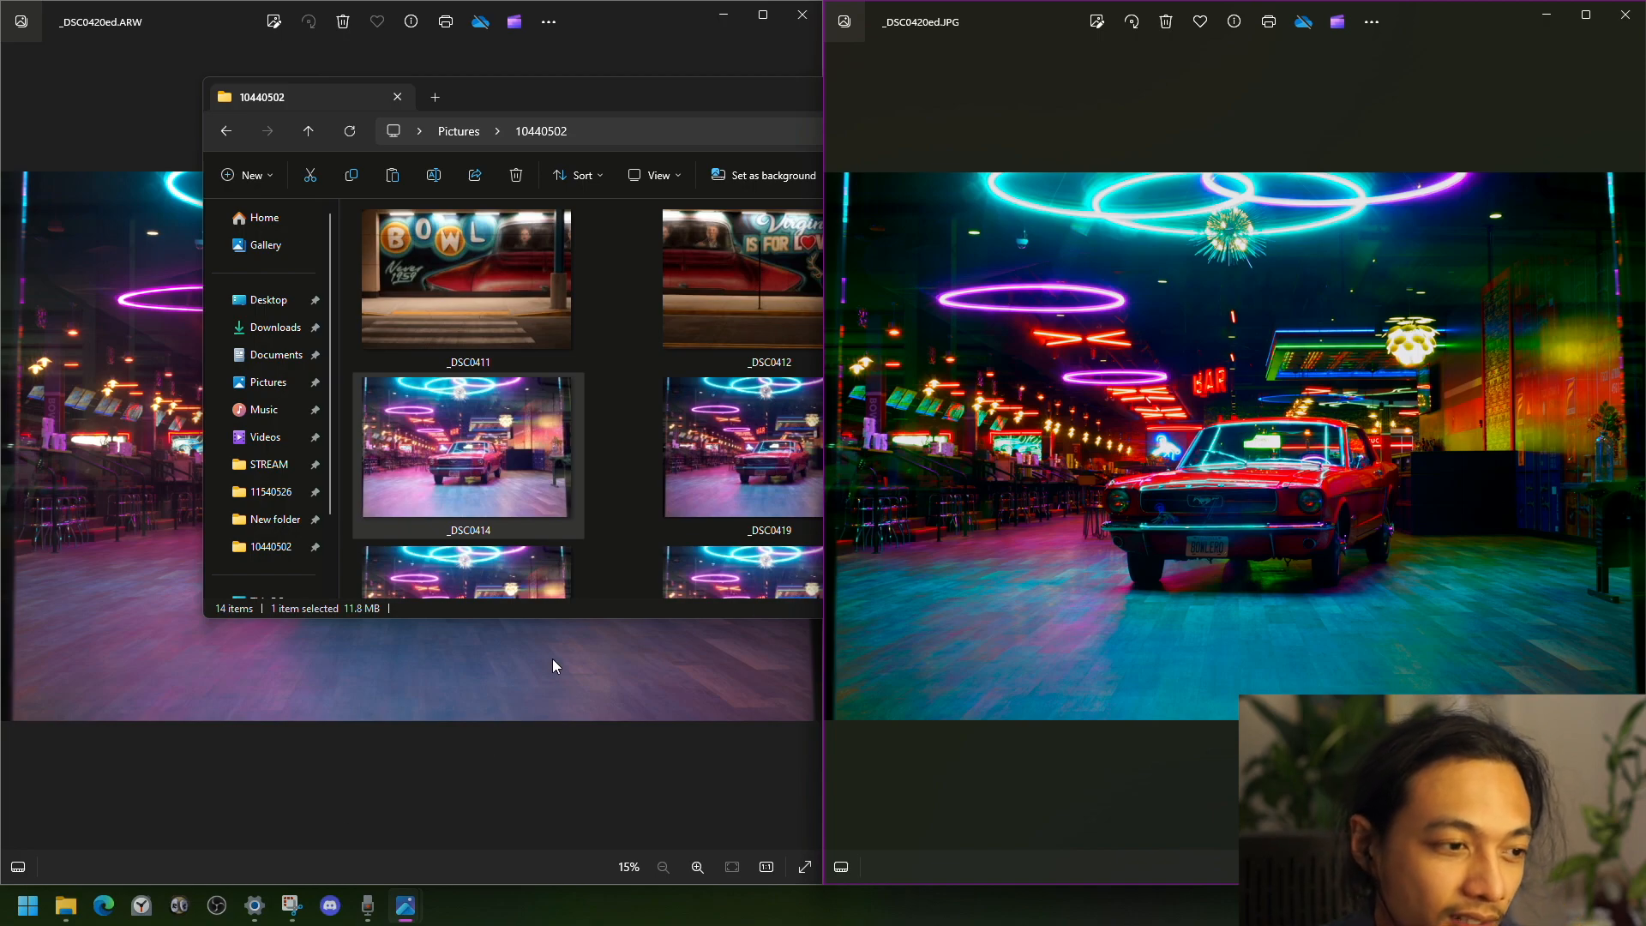
- Maximize the 10440502 folder window and open the second _DSC0420 JPG again
double_click(632, 96)
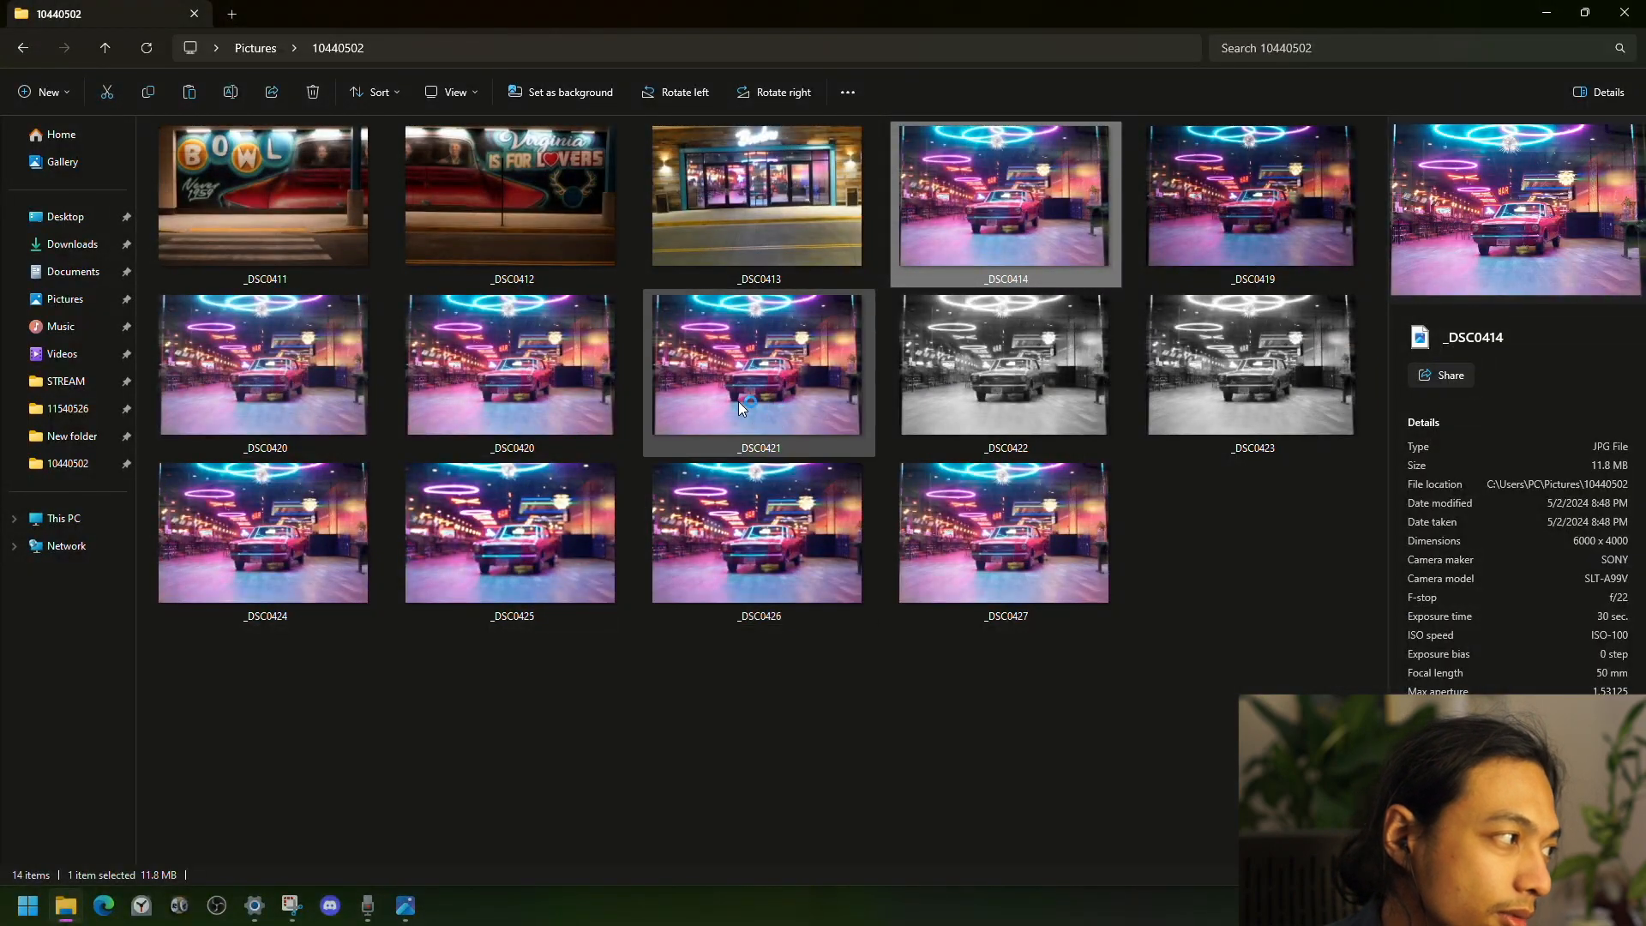
double_click(497, 386)
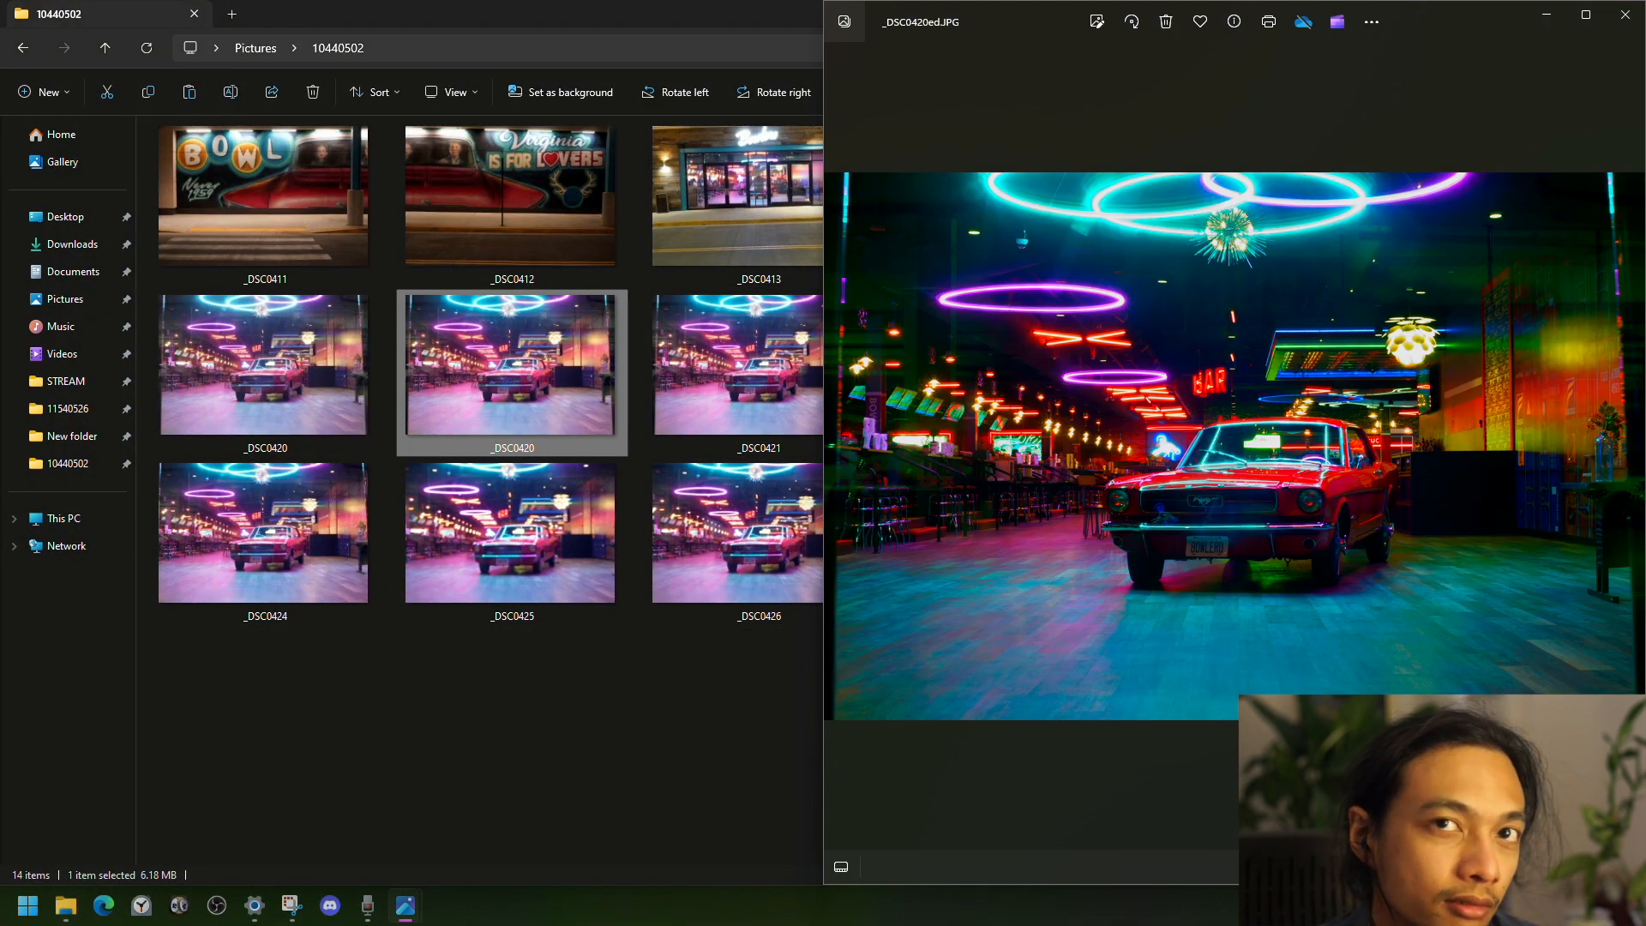
- Place _DSC0420ed.ARW side by side with _DSC0420ed.JPG and maximize the unedited _DSC0420.JPG
left_click_drag(610, 26, 0, 185)
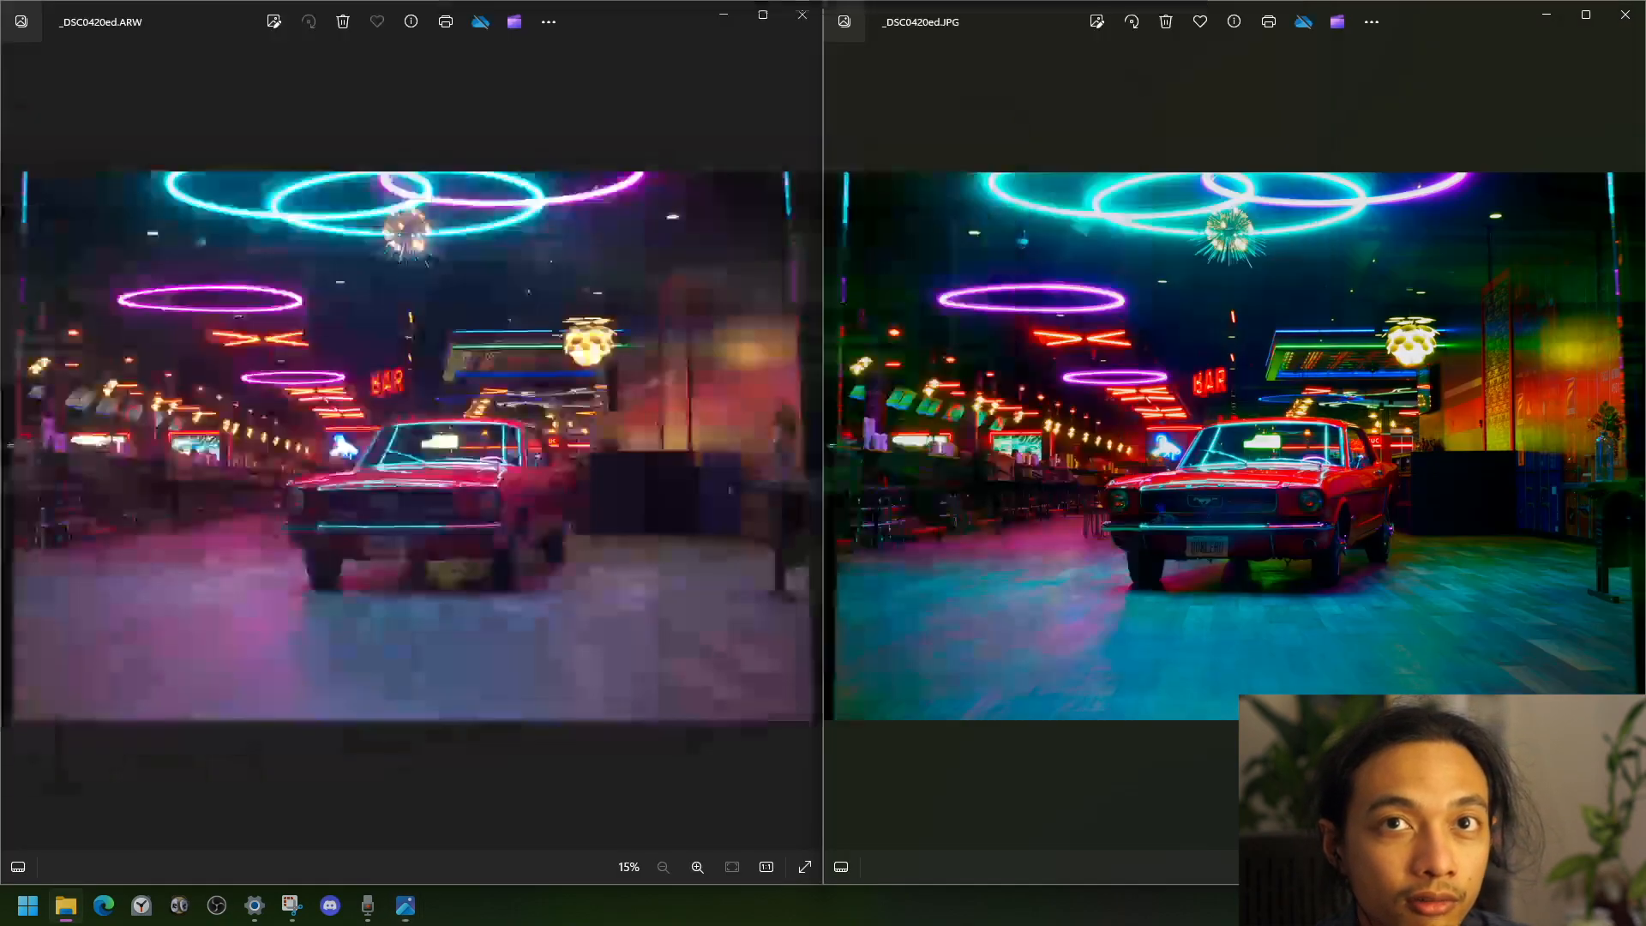
left_click_drag(0, 531, 1147, 1)
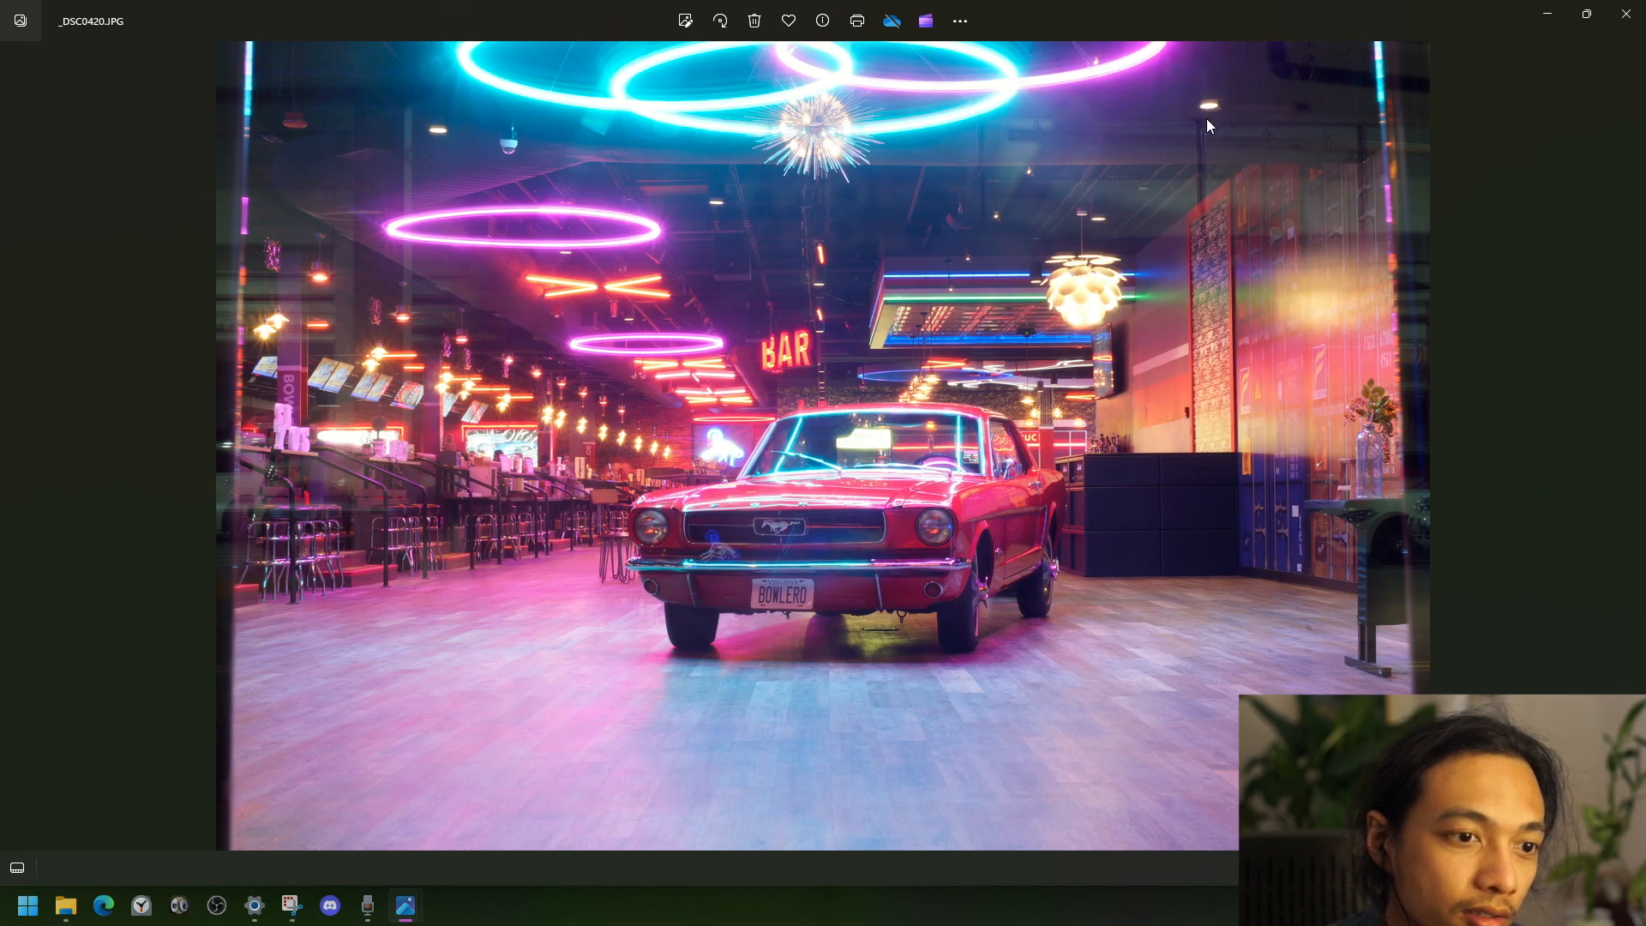
- Show the file info of _DSC0420.JPG and maximize its window again
left_click_drag(1035, 22, 911, 141)
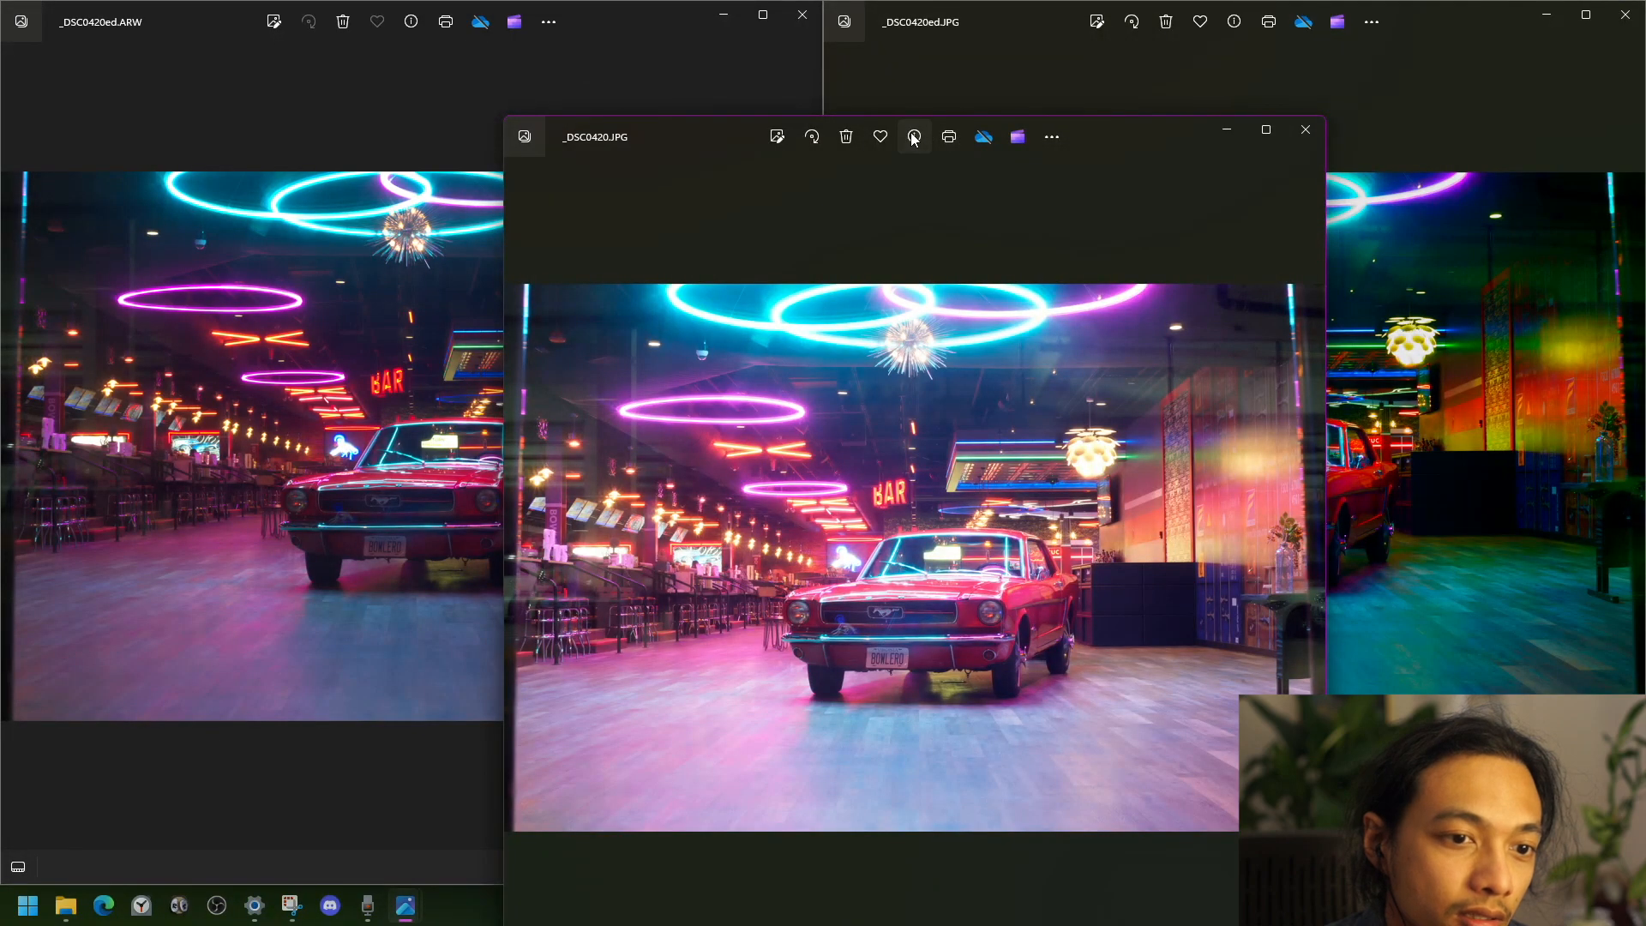
left_click(912, 137)
left_click_drag(1093, 135, 1058, 1)
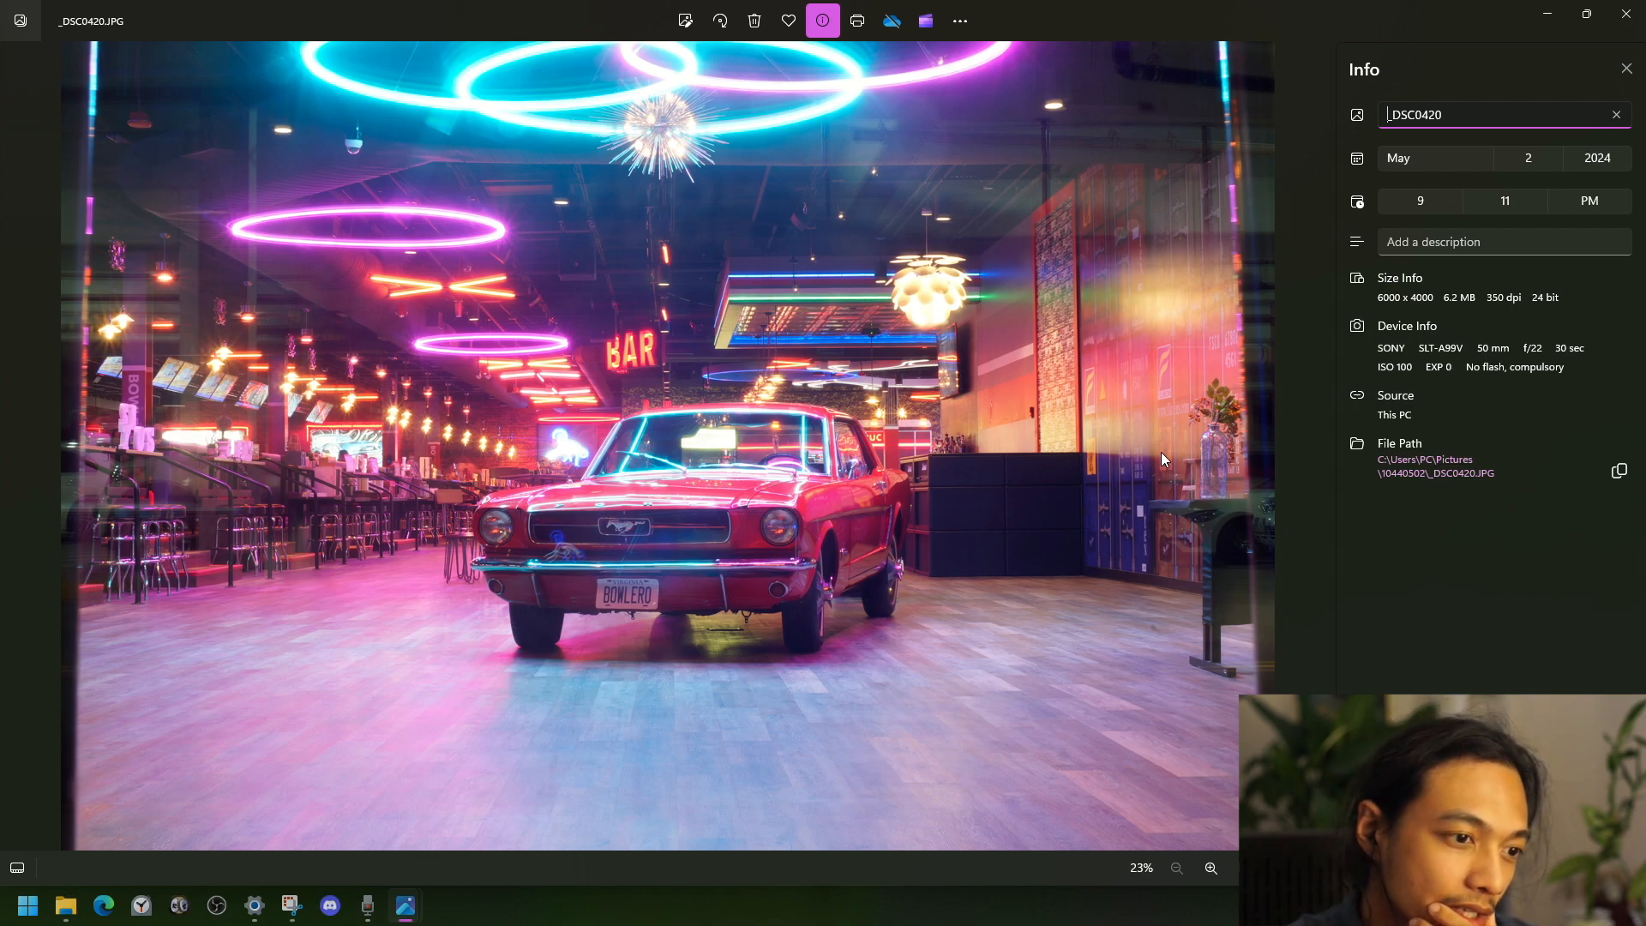
- Examine the car's windshield, hood, grille and headlights up close in _DSC0420.JPG
scroll(758, 506, "up", 5)
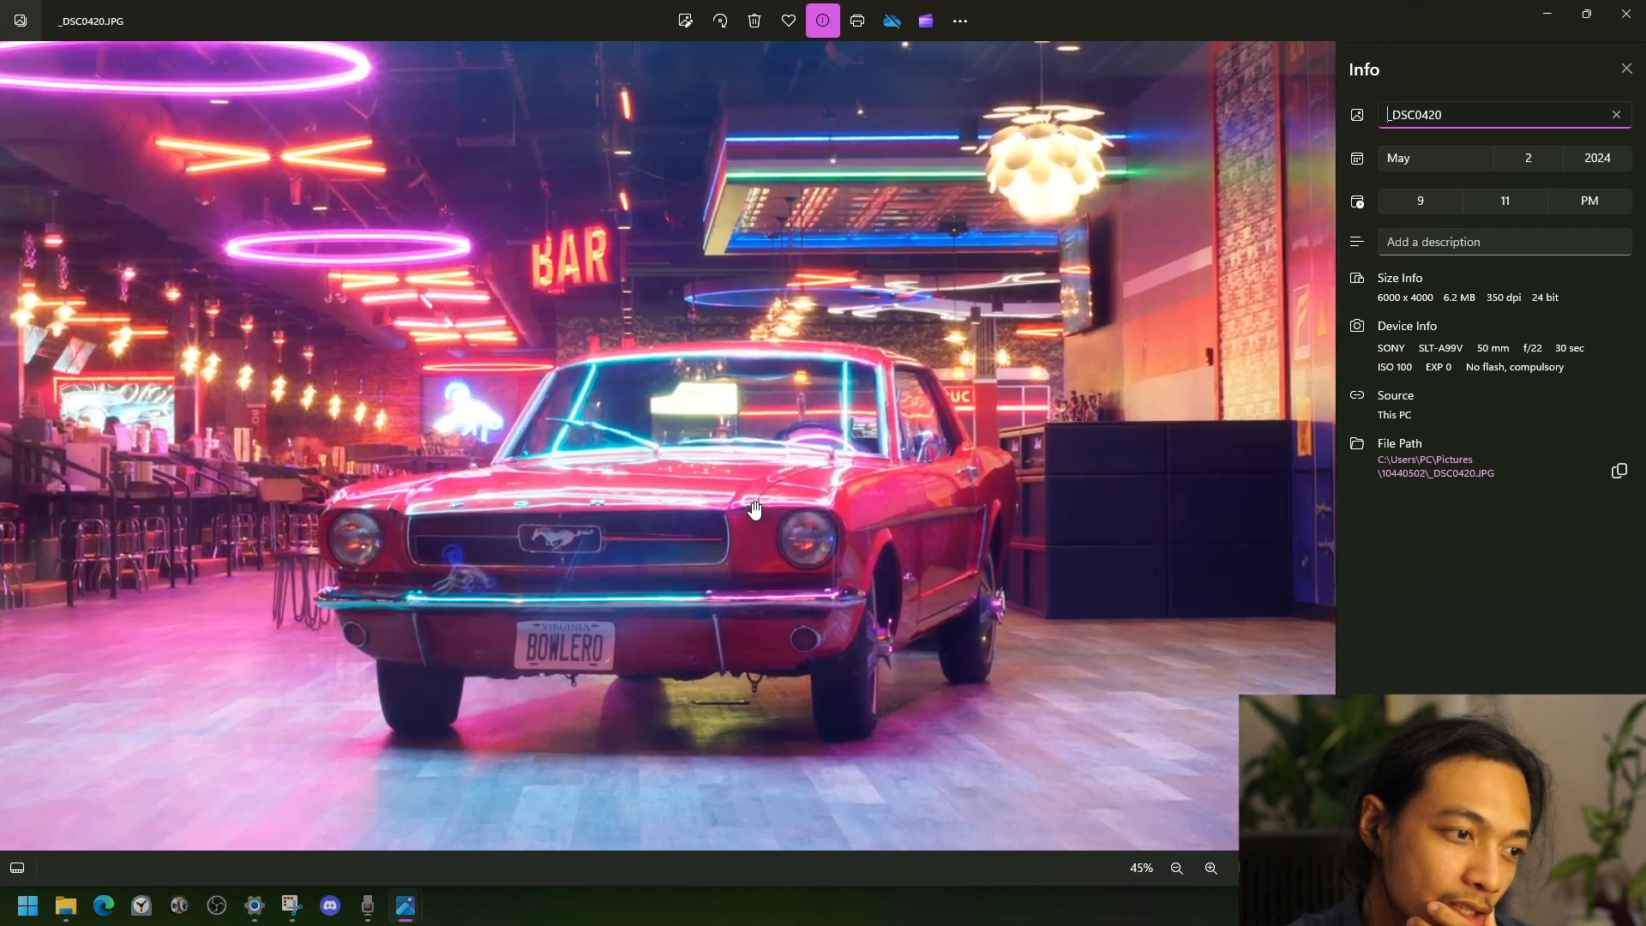
scroll(758, 509, "down", 3)
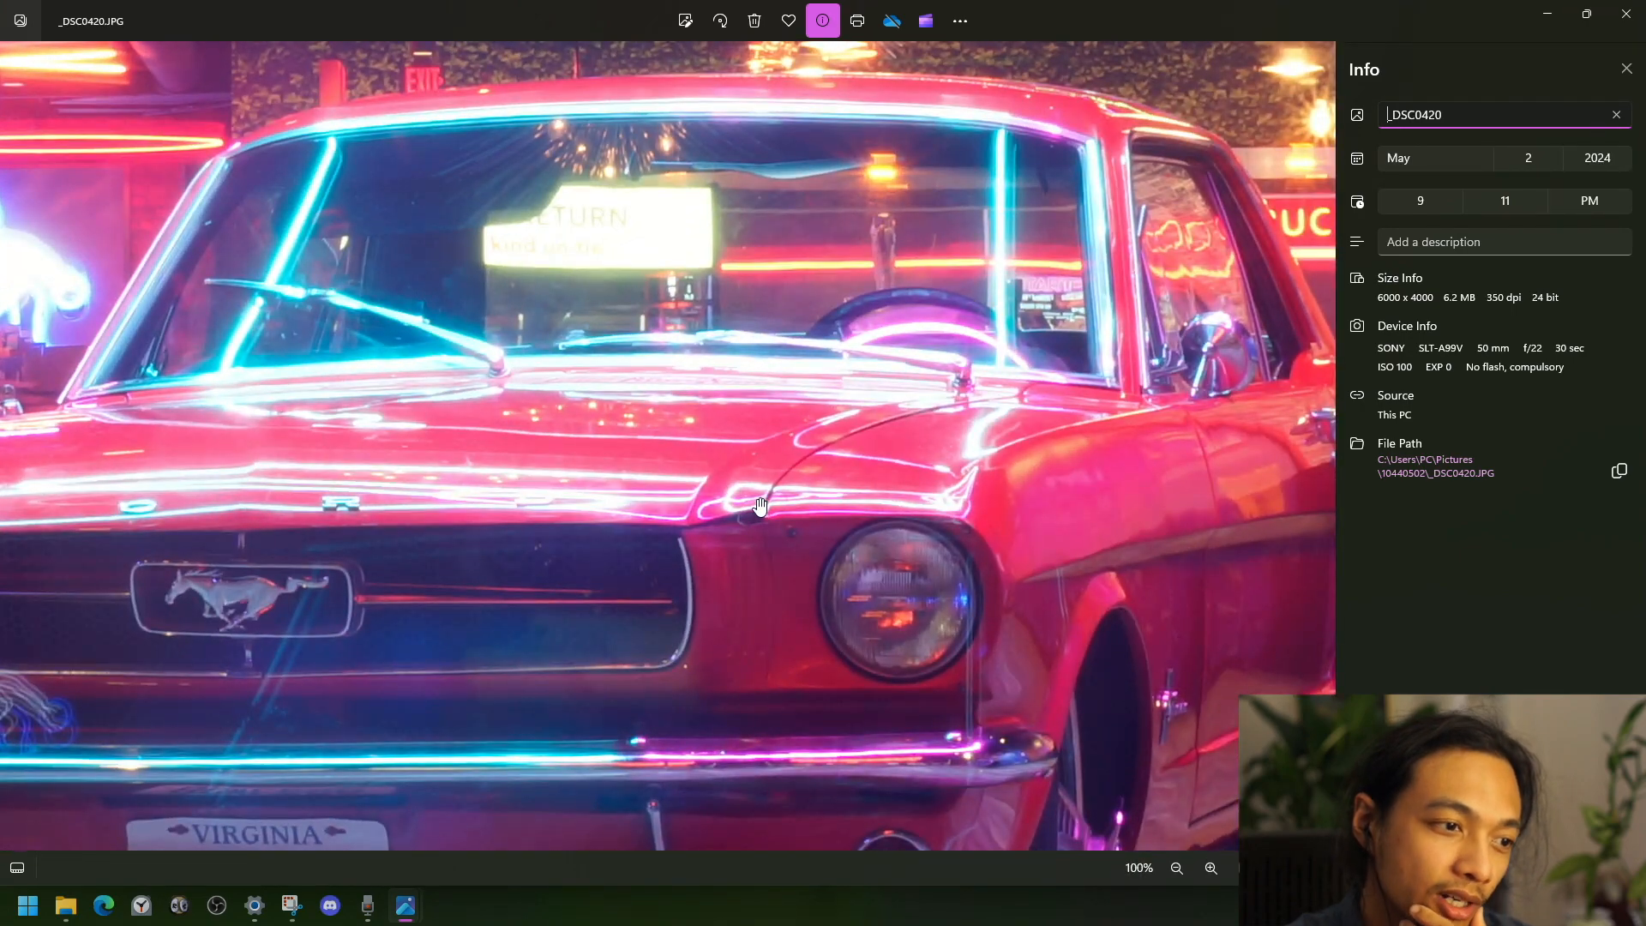
scroll(673, 588, "up", 2)
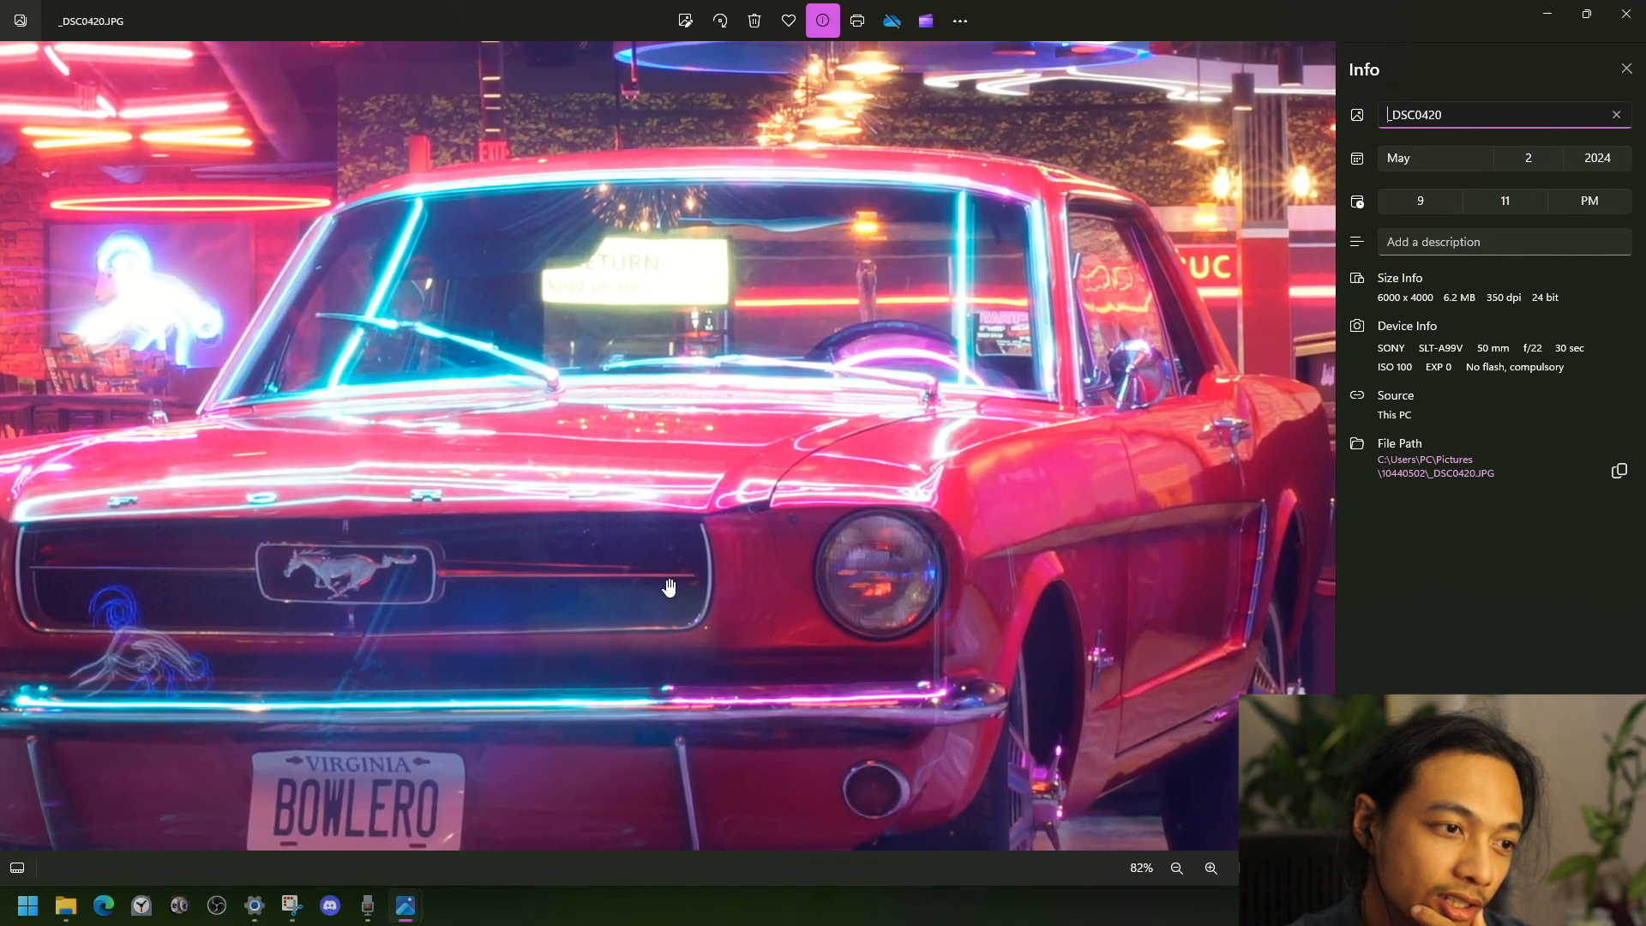
scroll(668, 587, "down", 5)
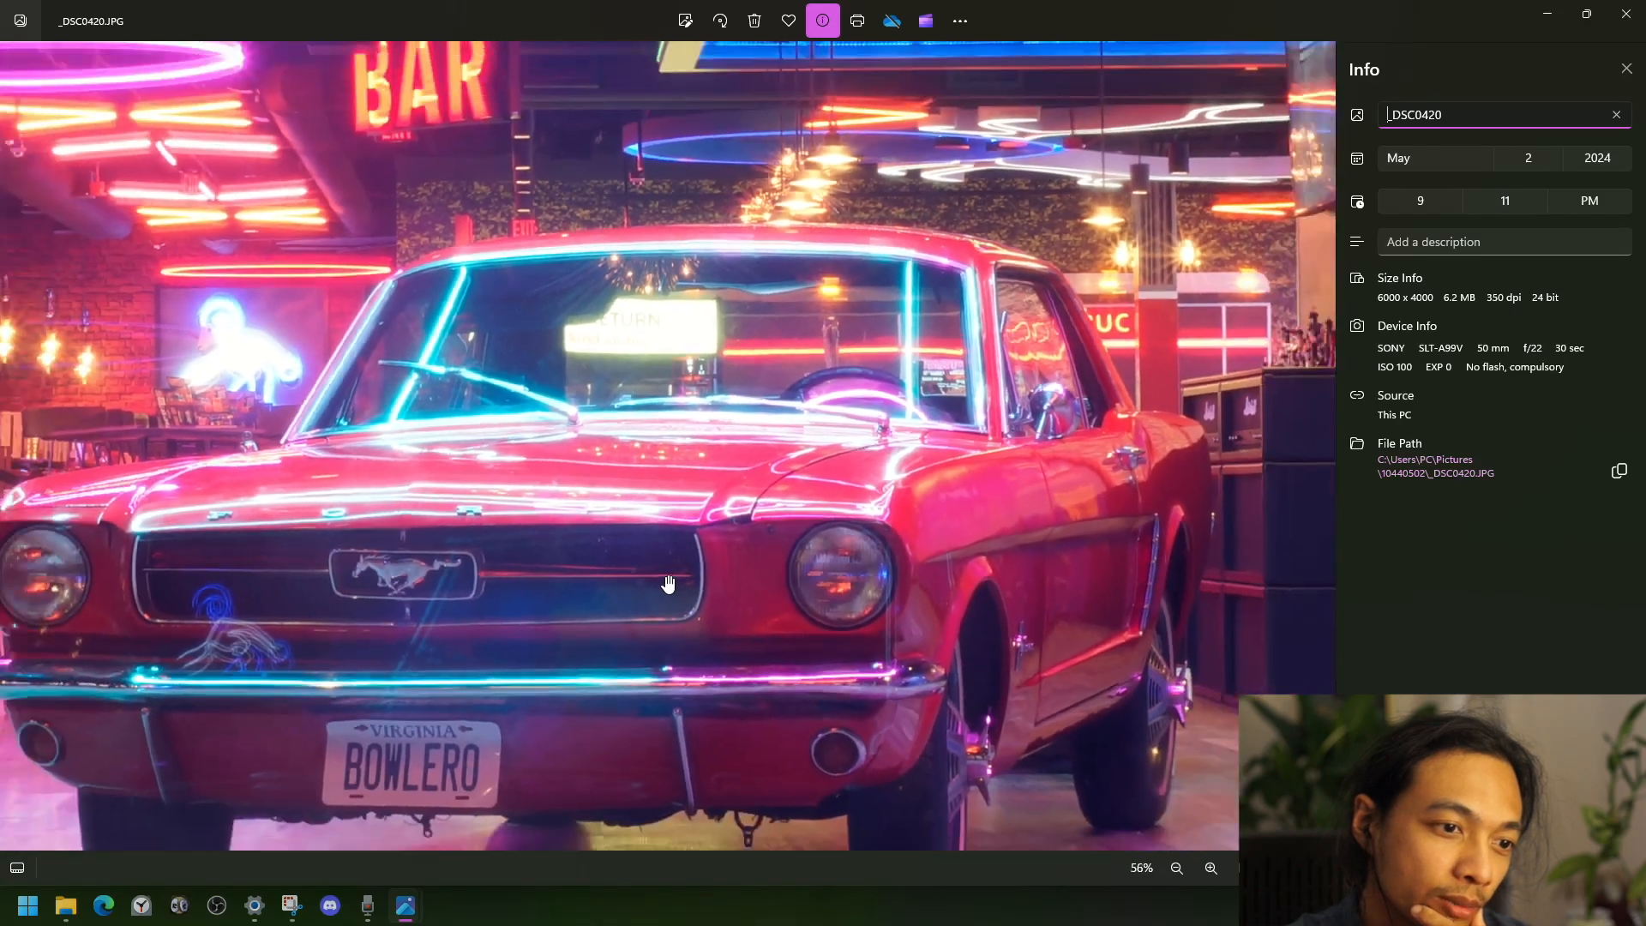
scroll(667, 583, "up", 5)
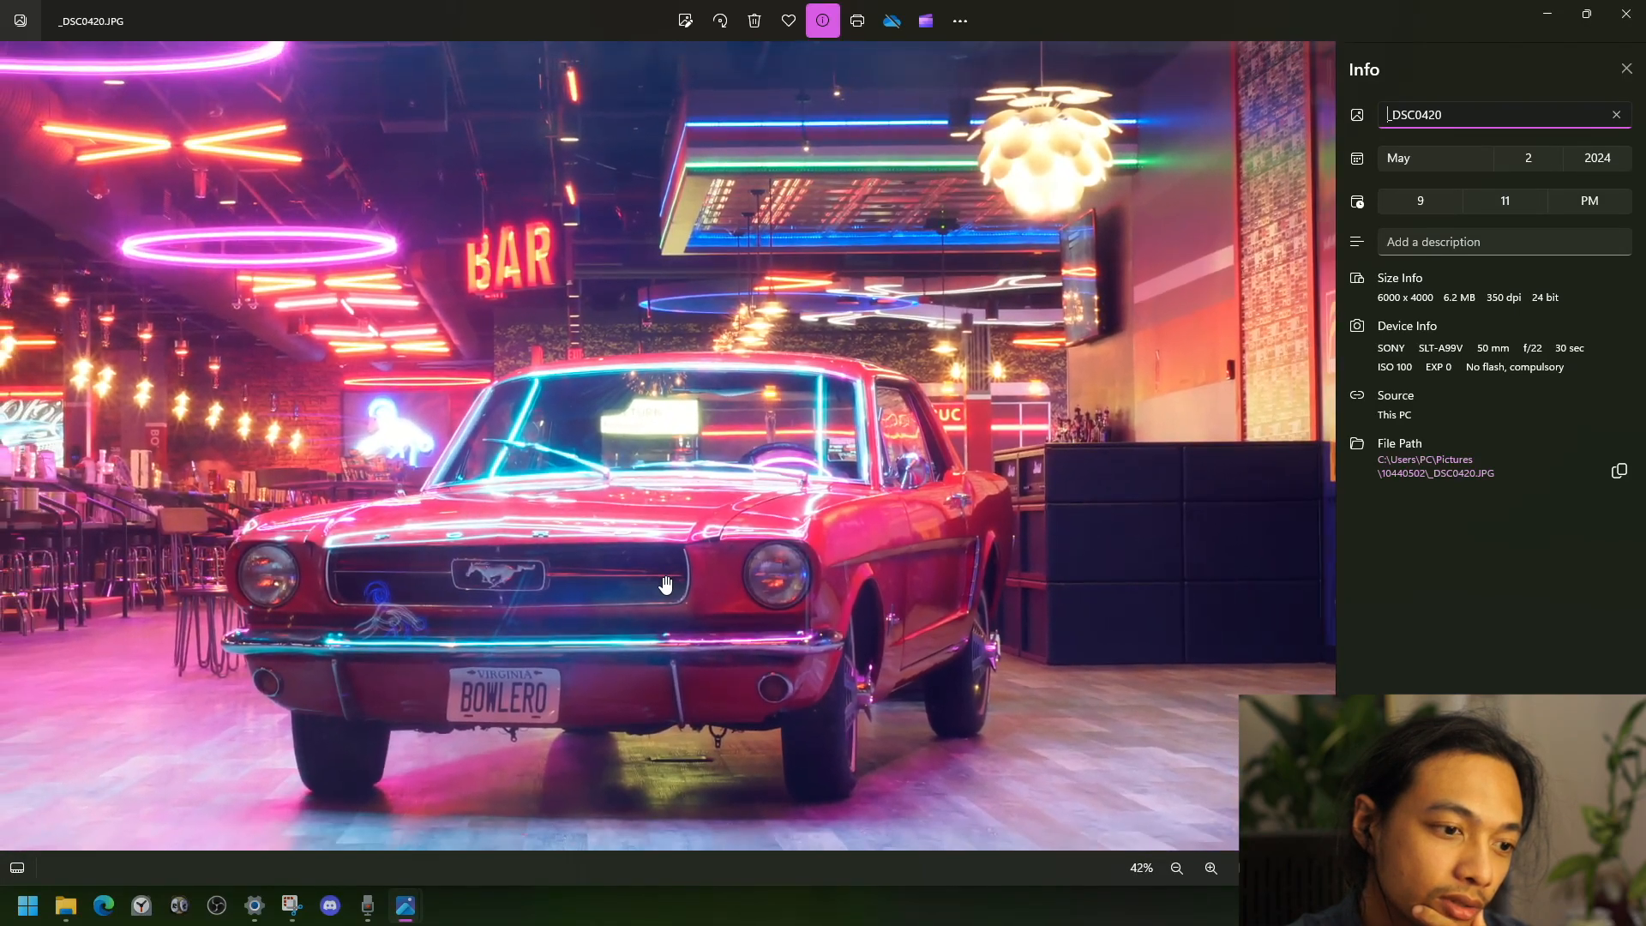
scroll(669, 514, "up", 3)
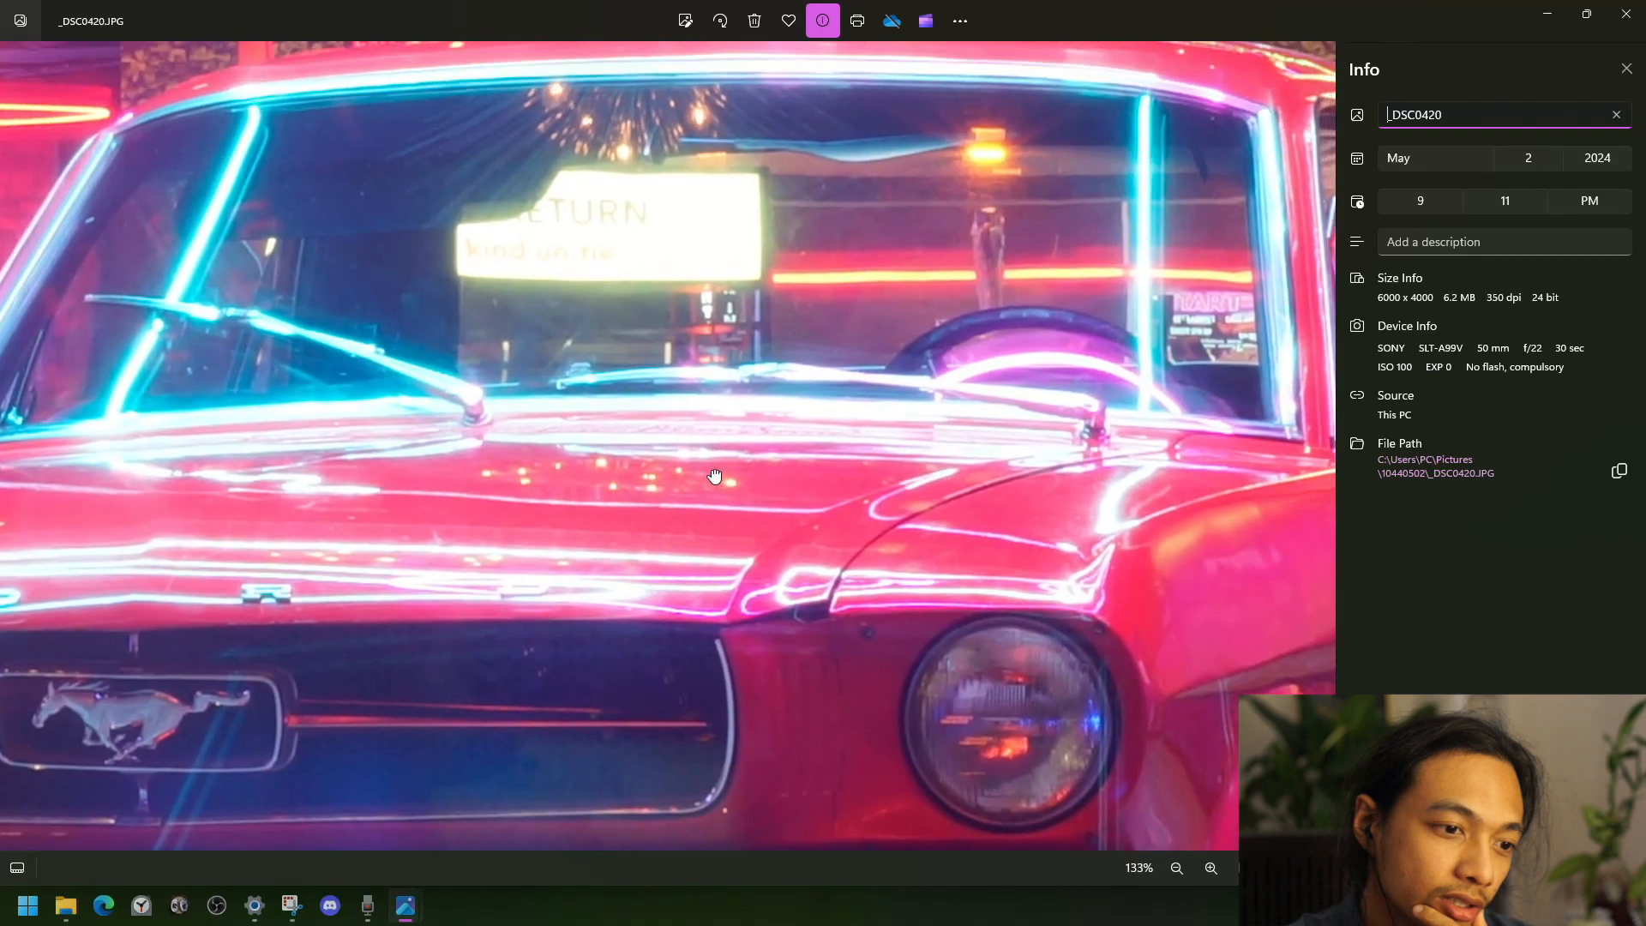
scroll(628, 533, "down", 4)
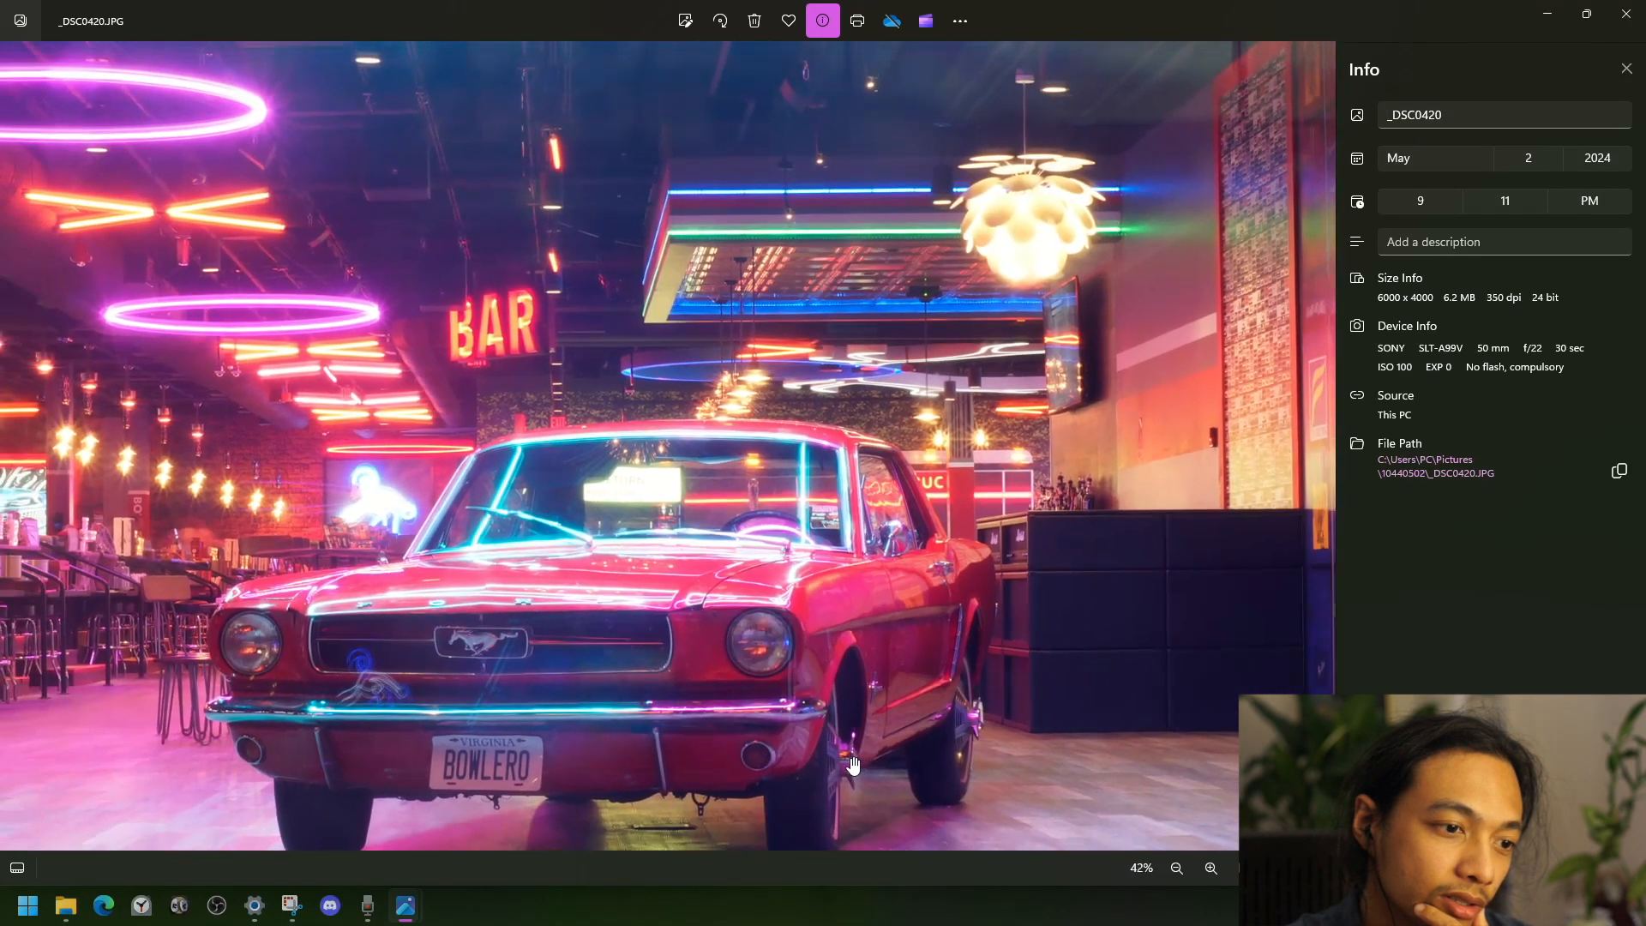
- Inspect the car's front wheel and fender up close, and return to the full view of _DSC0420.JPG
scroll(804, 604, "up", 2)
scroll(804, 605, "up", 5)
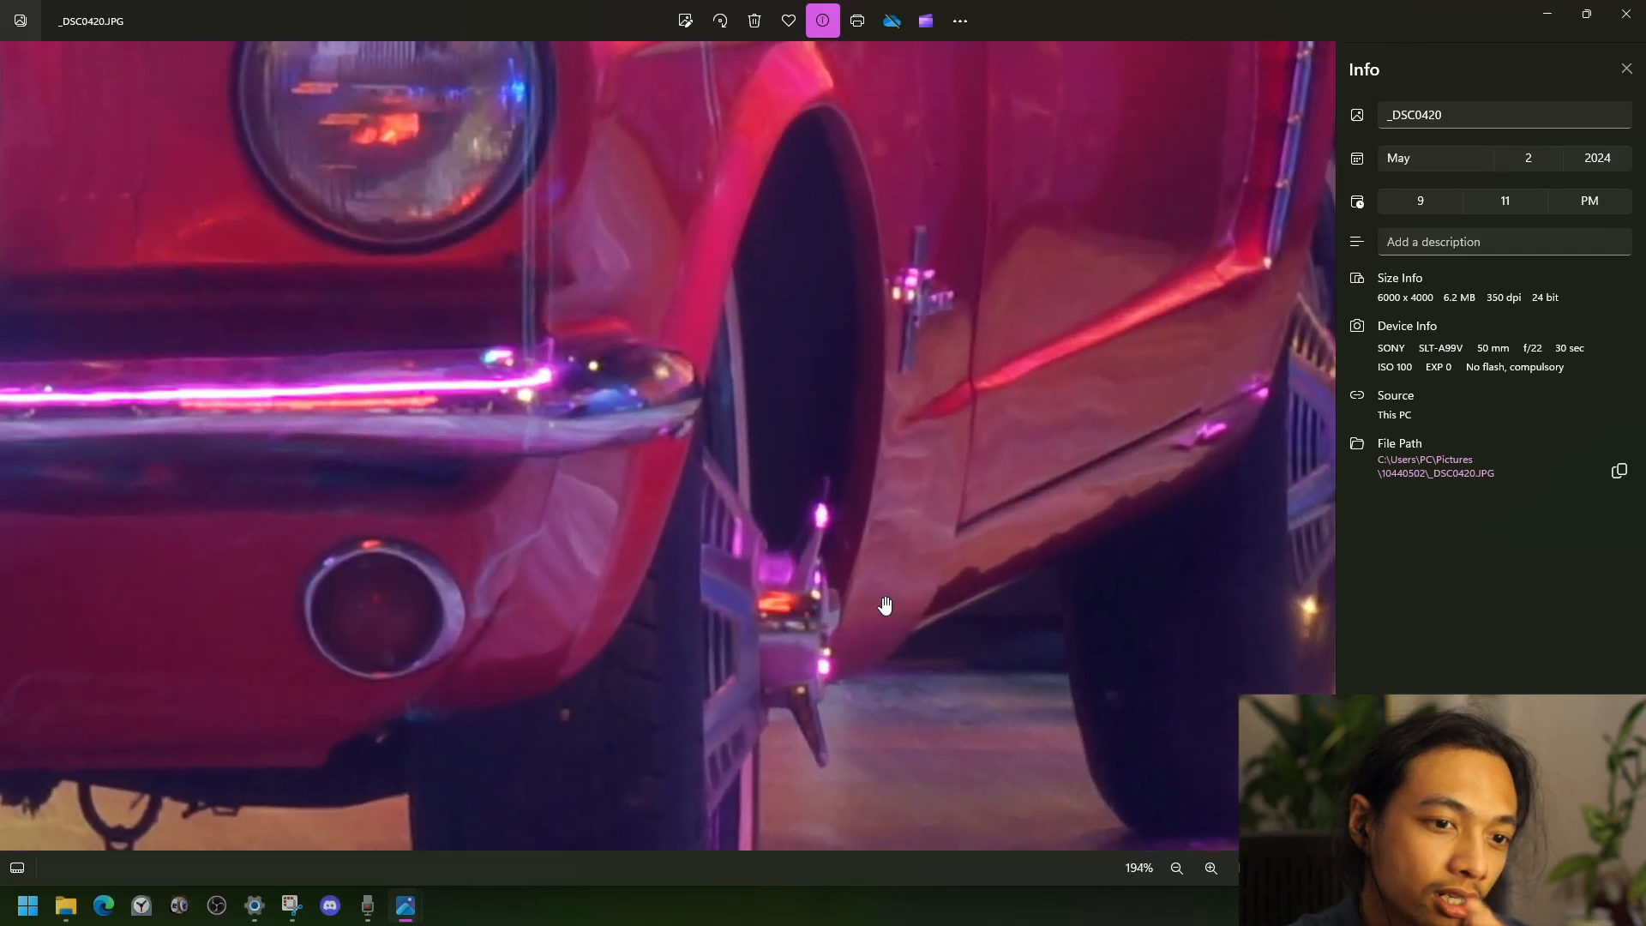
left_click_drag(885, 605, 1025, 412)
scroll(1025, 412, "down", 8)
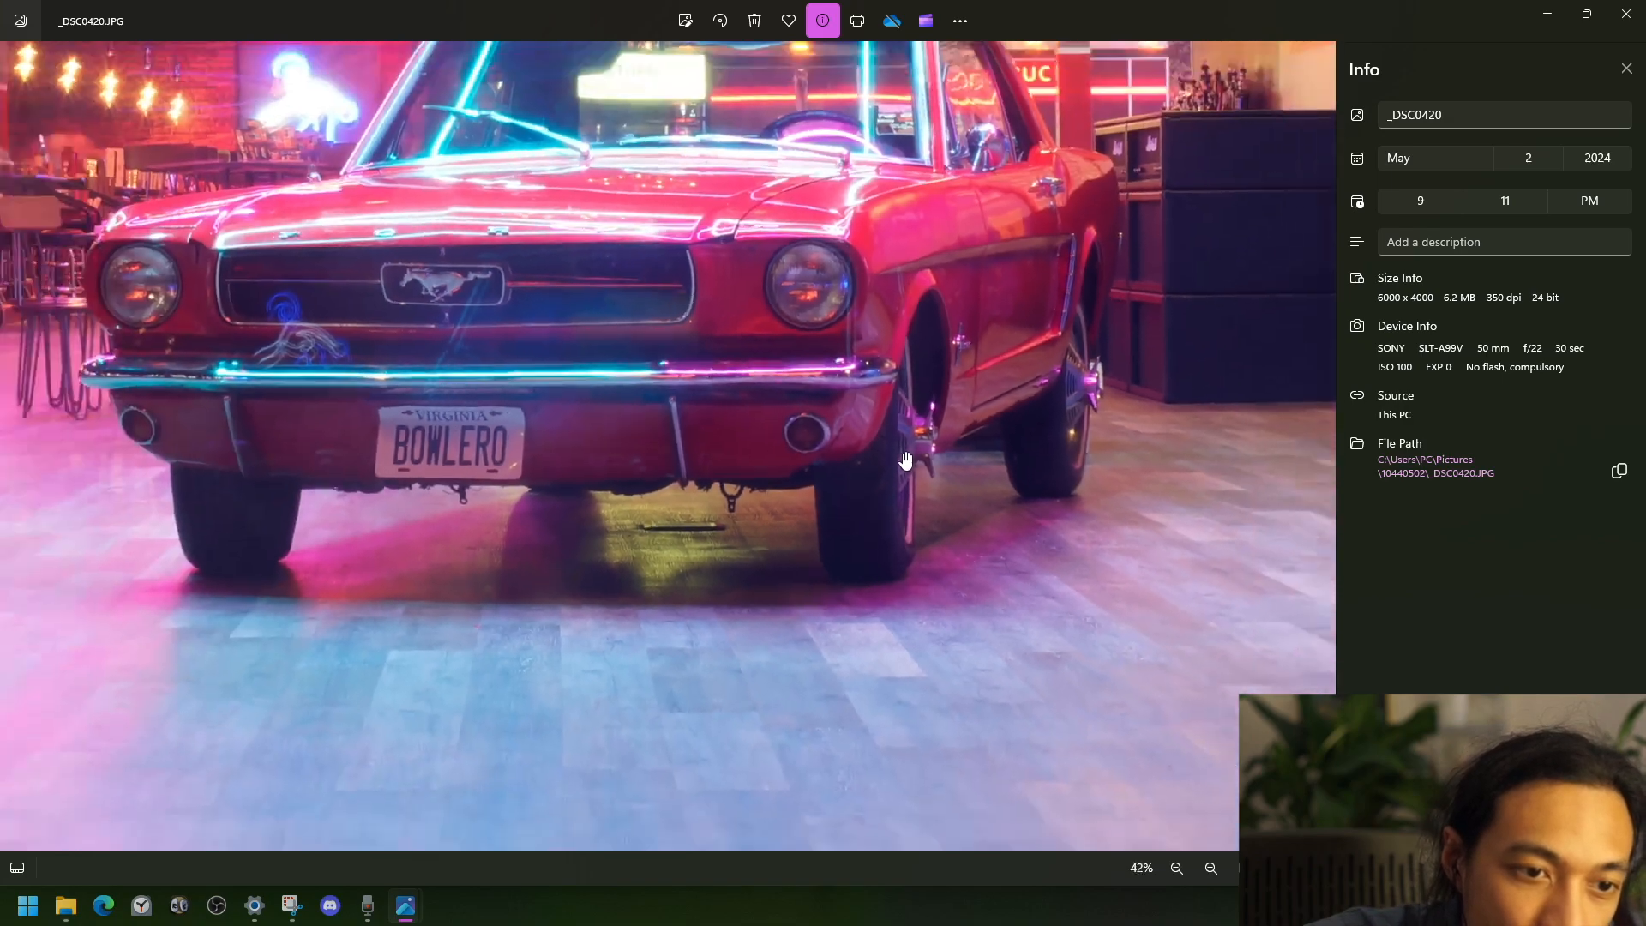
scroll(896, 457, "down", 1)
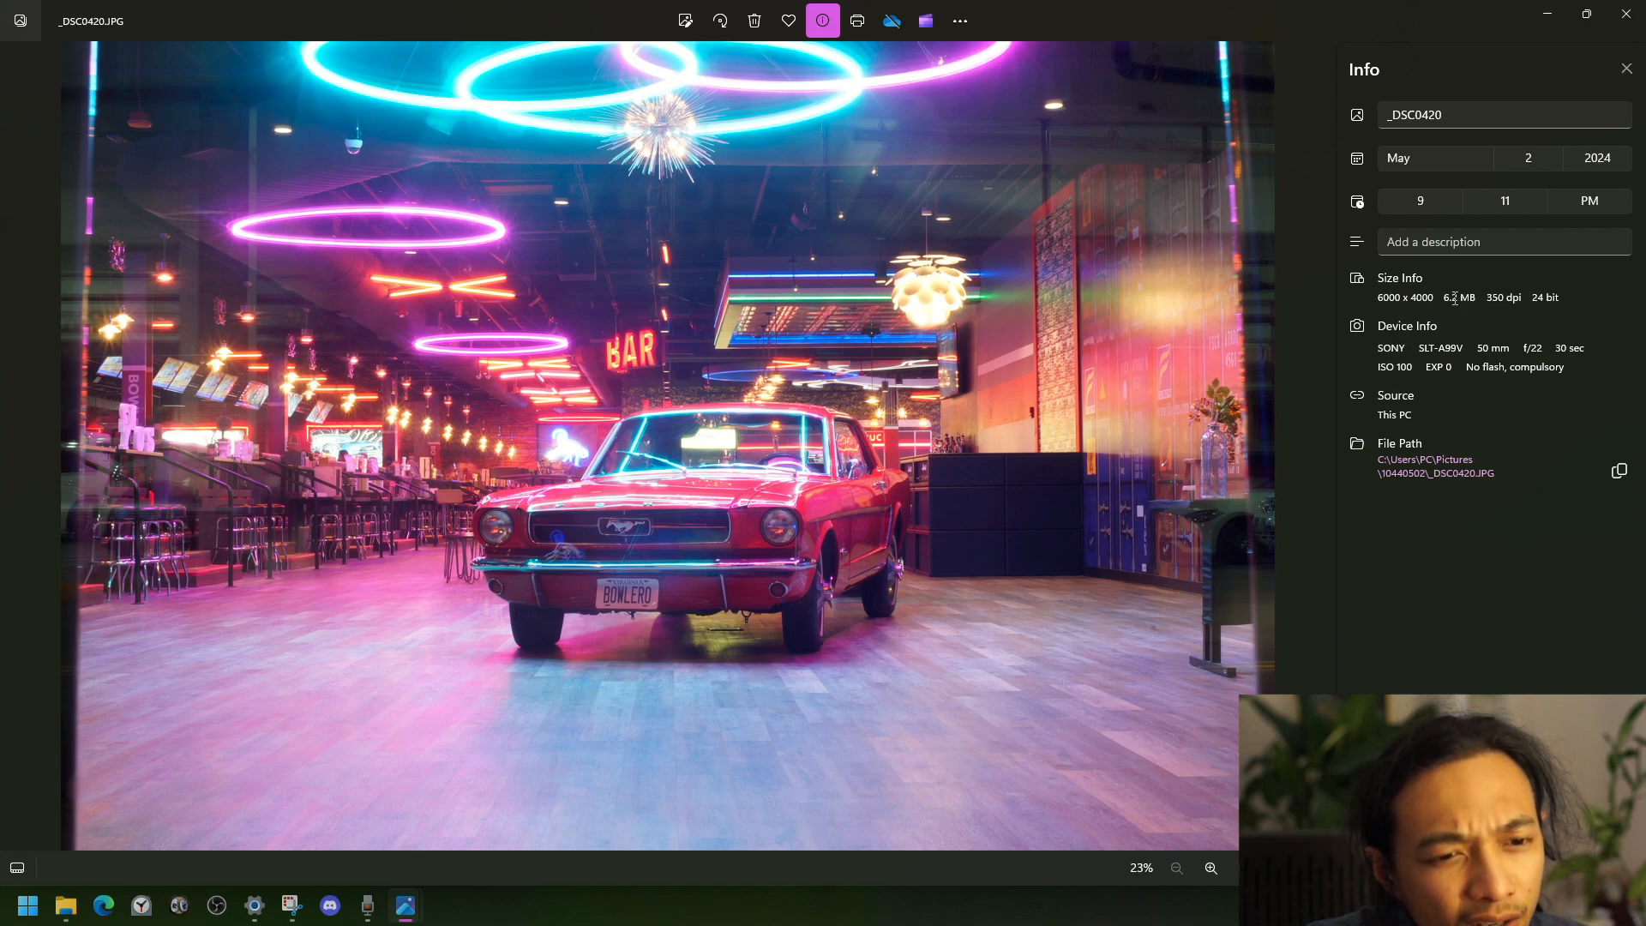
- Check the size info of _DSC0420.JPG, close the photo and bring up the raw _DSC0420.ARW maximized
left_click(1486, 297)
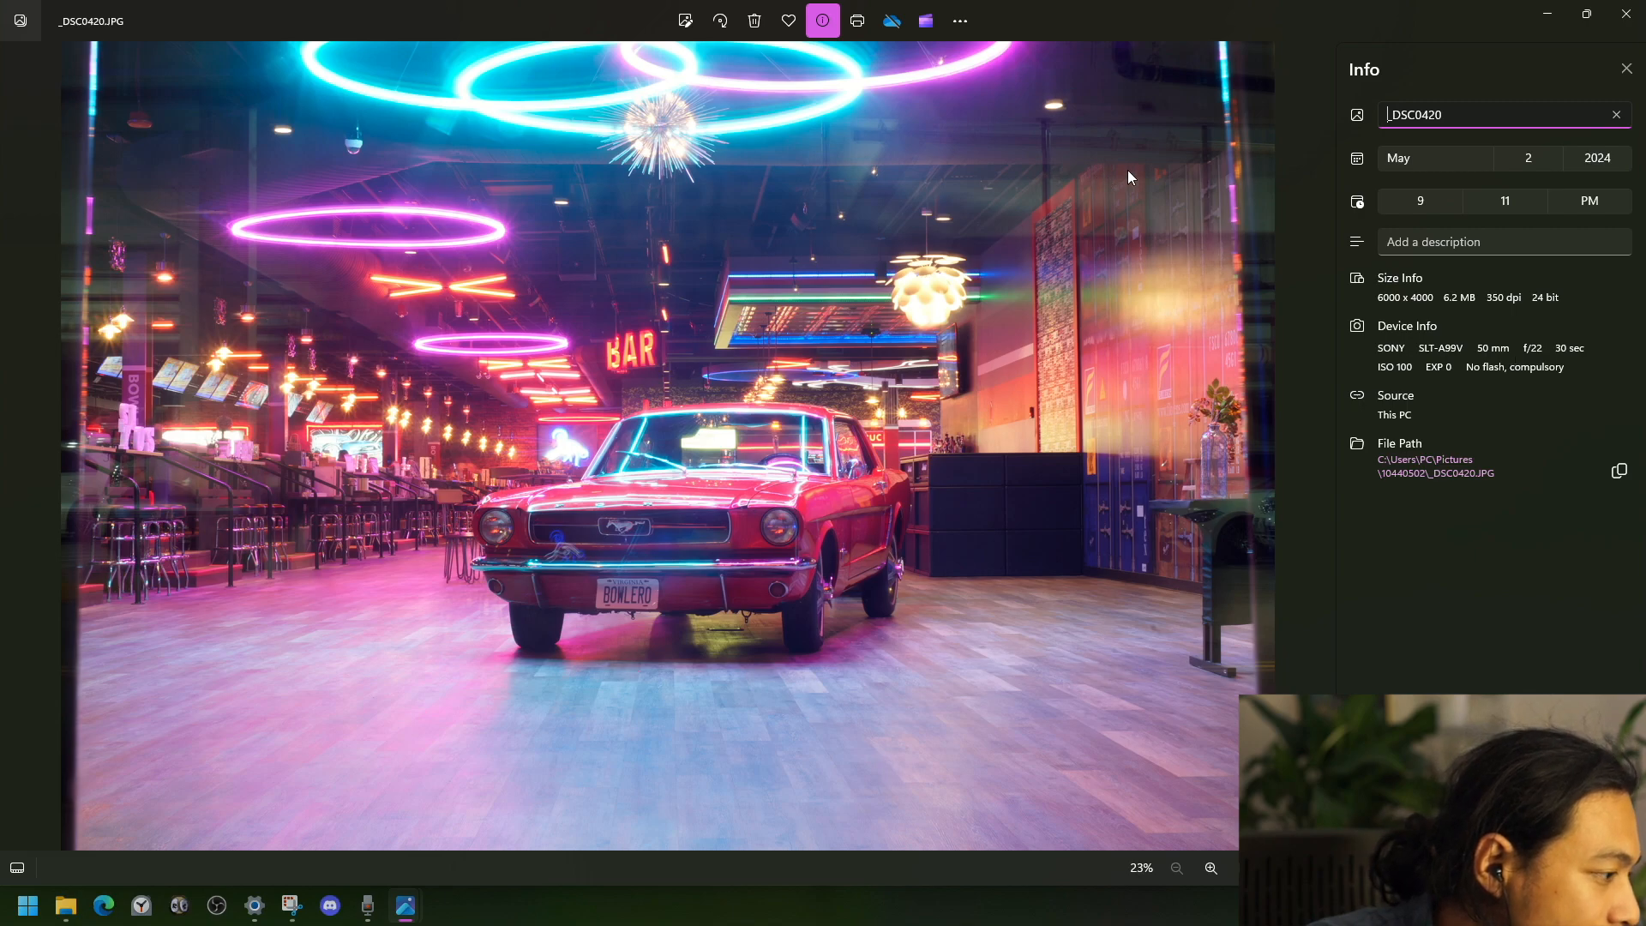
left_click(1626, 14)
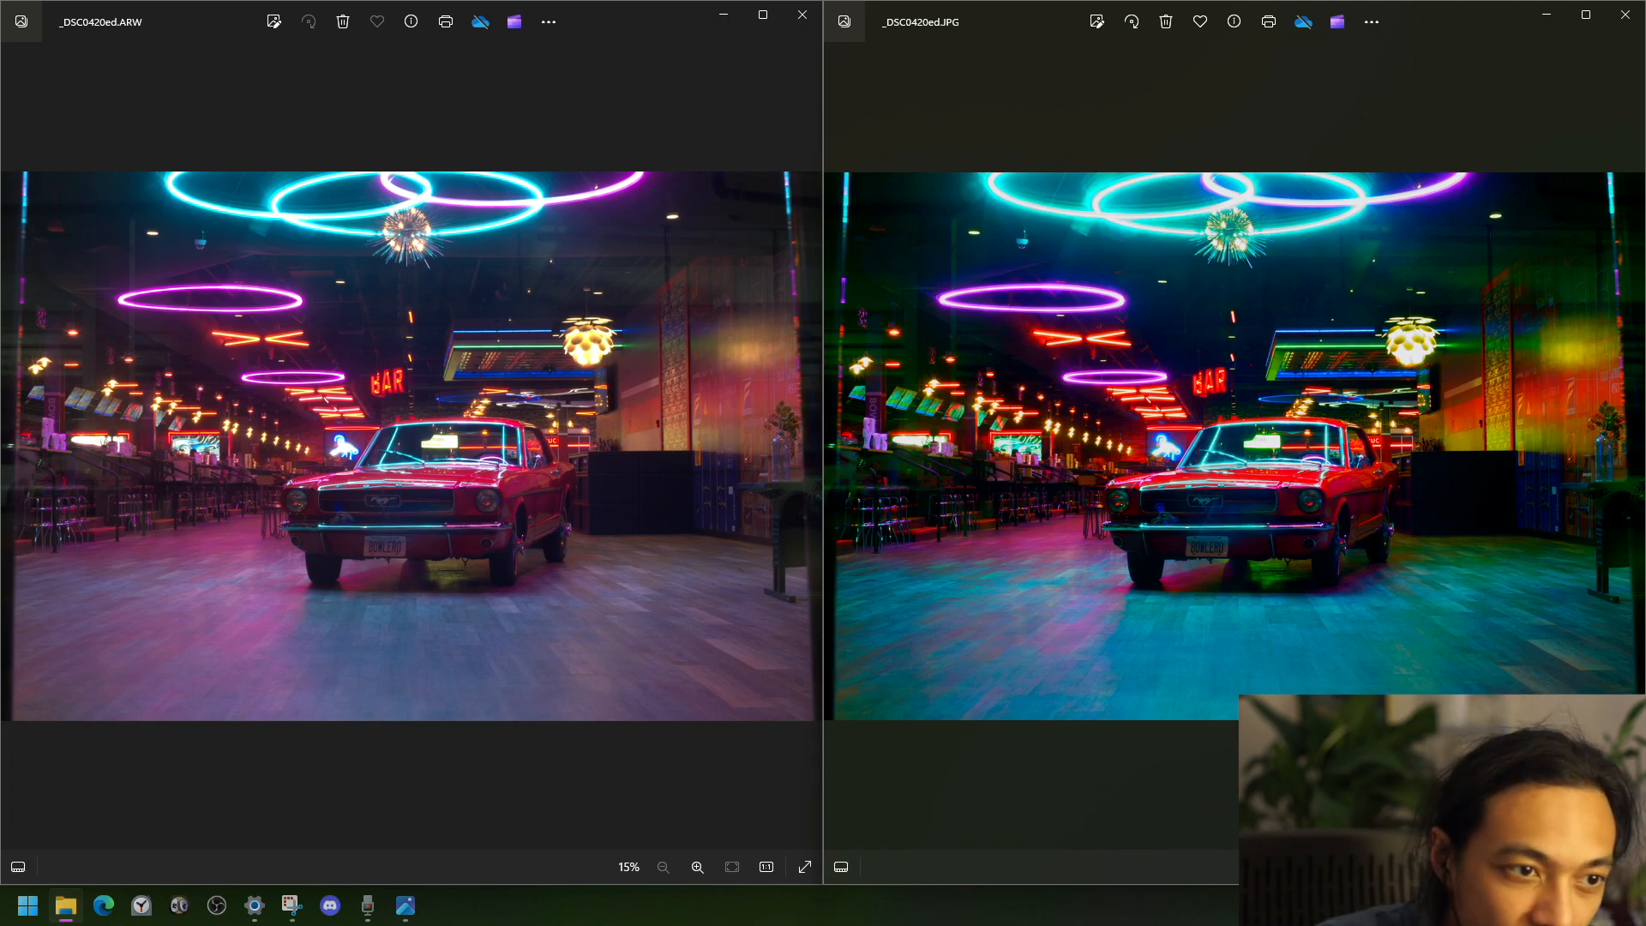
left_click_drag(0, 445, 1054, 0)
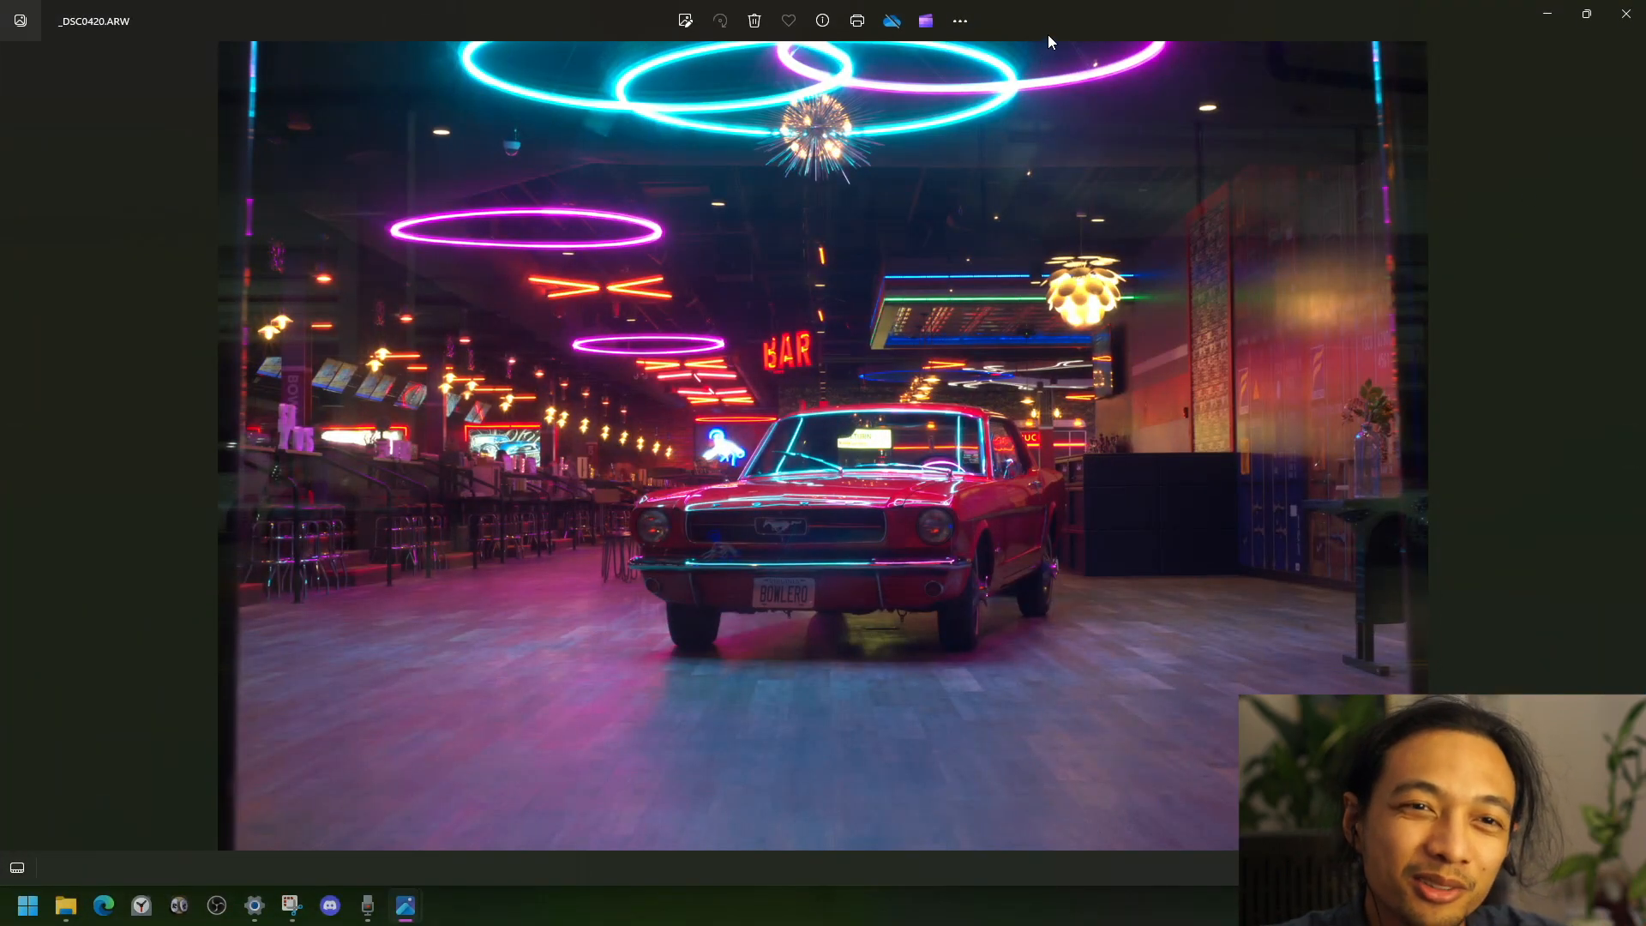
- Show the file info of _DSC0420.ARW and maximize its window again
left_click_drag(1042, 30, 922, 137)
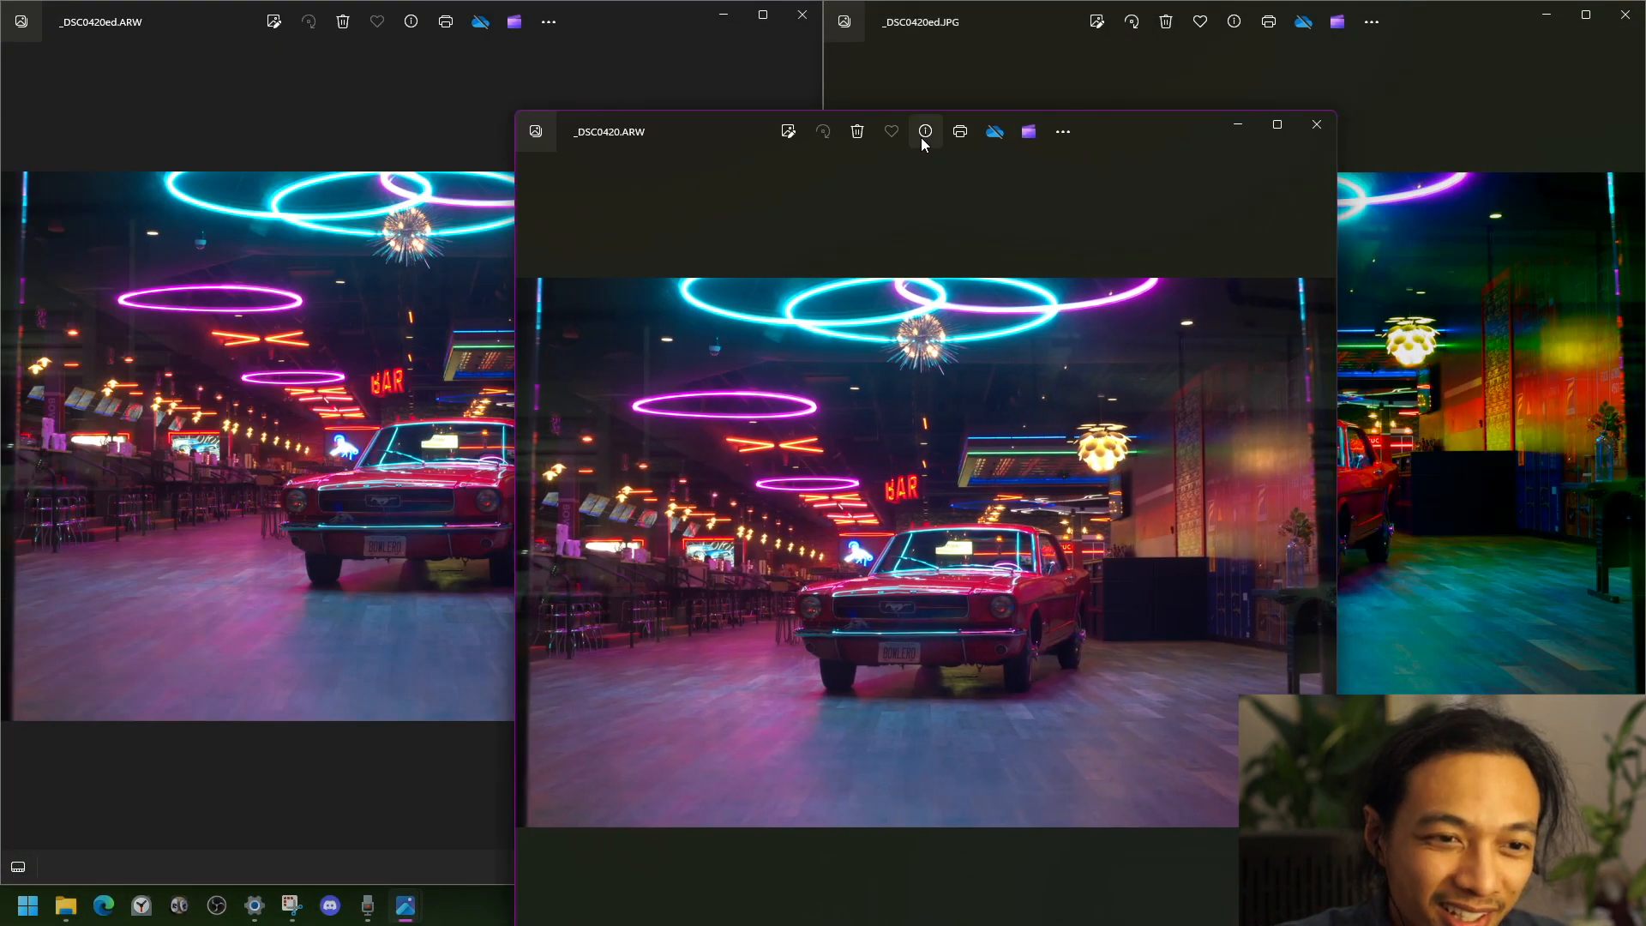
left_click(923, 137)
left_click_drag(1095, 128, 1022, 4)
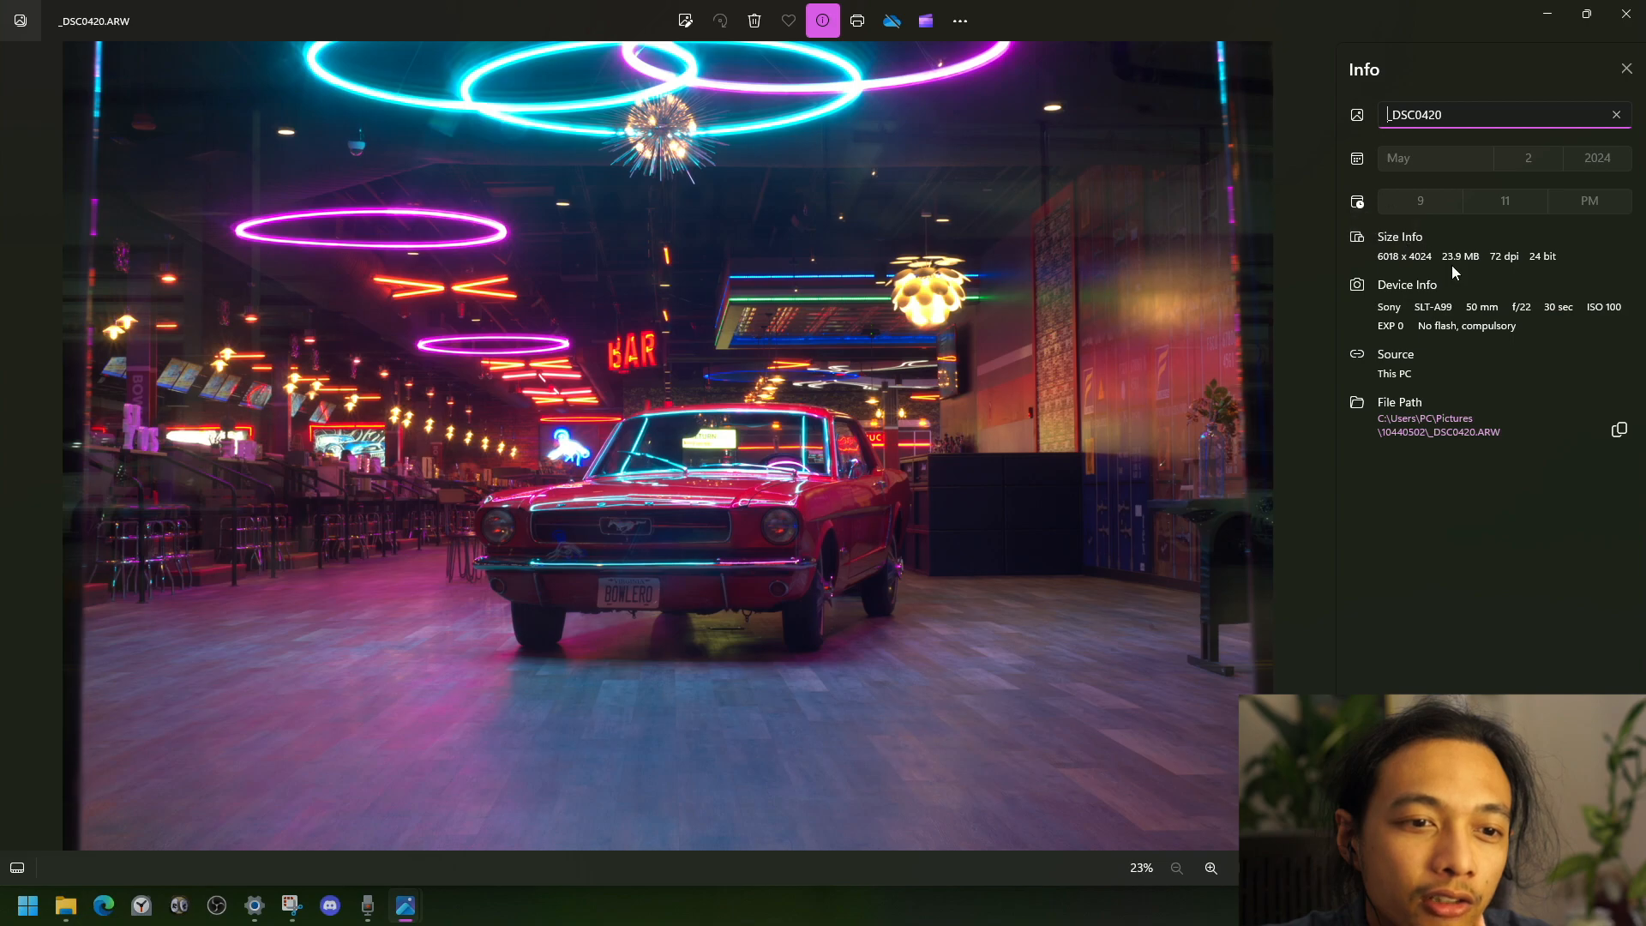
- Review the raw file's size, bit depth, camera model and aperture, and highlight its shutter speed in the file info
left_click_drag(1443, 257, 1486, 257)
left_click(1494, 259)
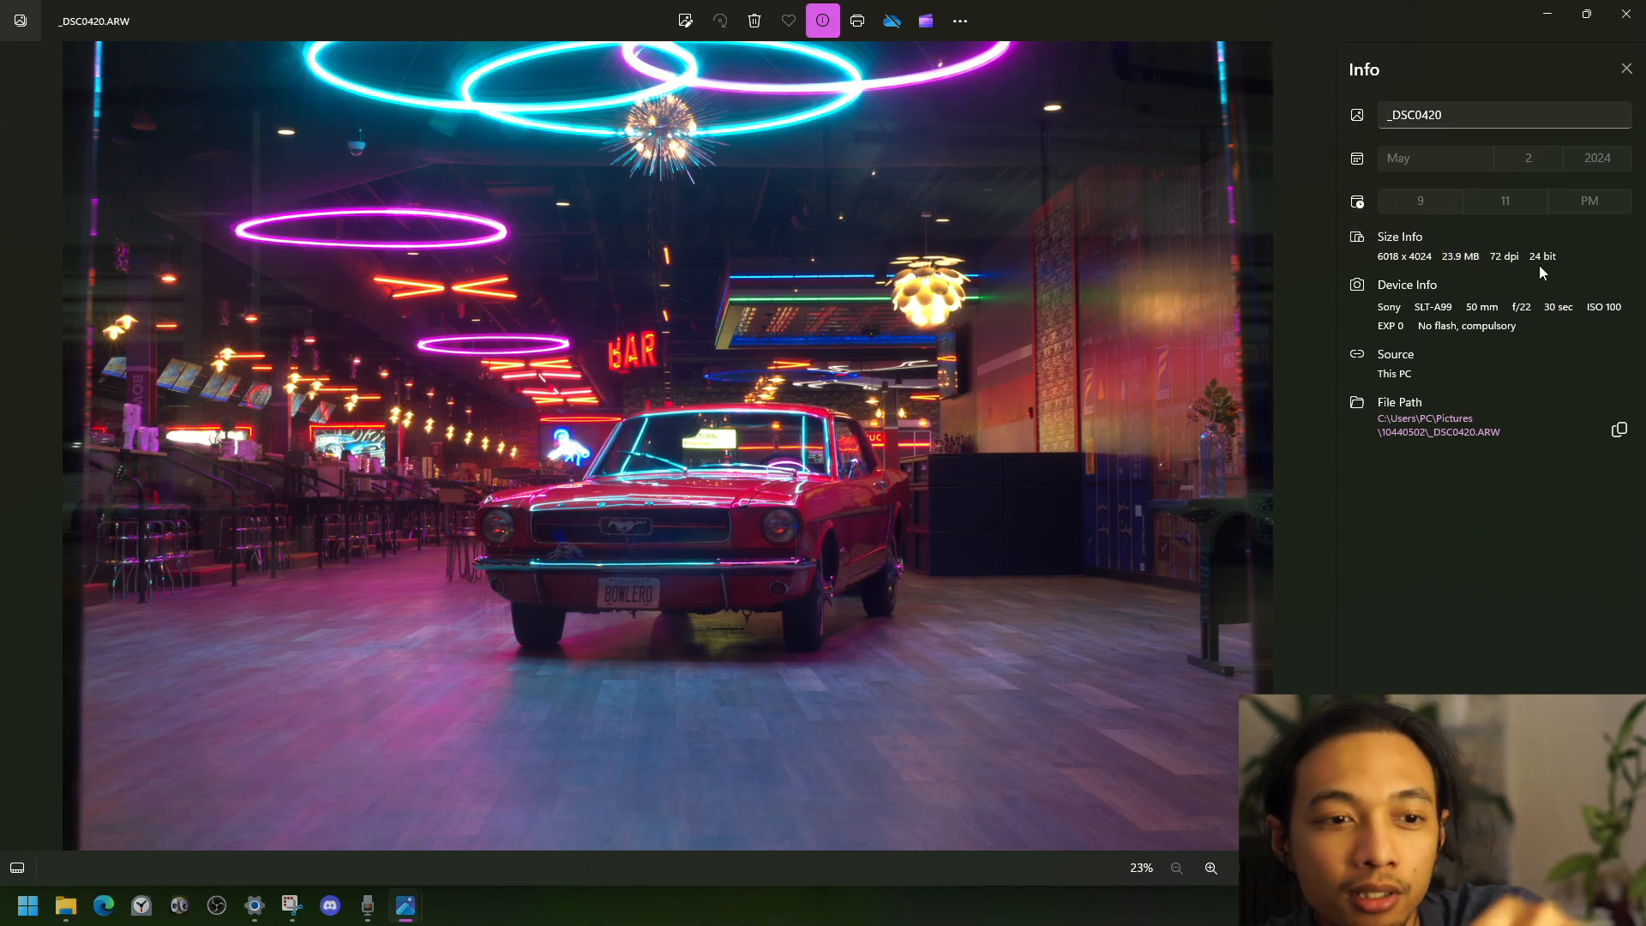
left_click(1560, 260)
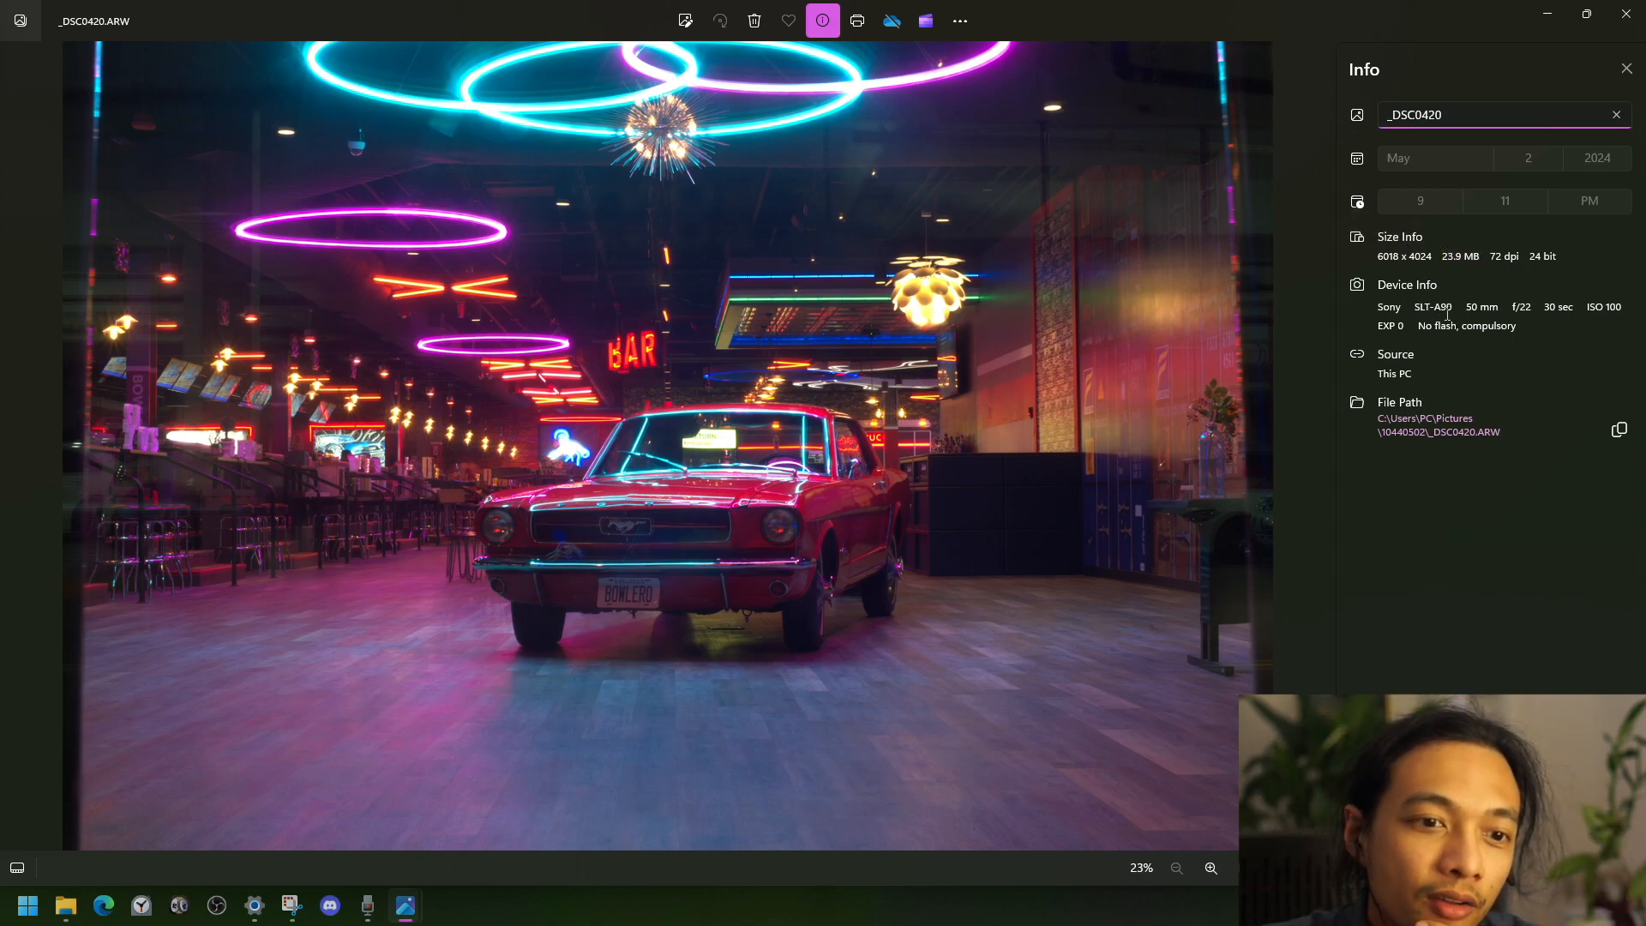
left_click_drag(1414, 302, 1472, 307)
left_click(1503, 306)
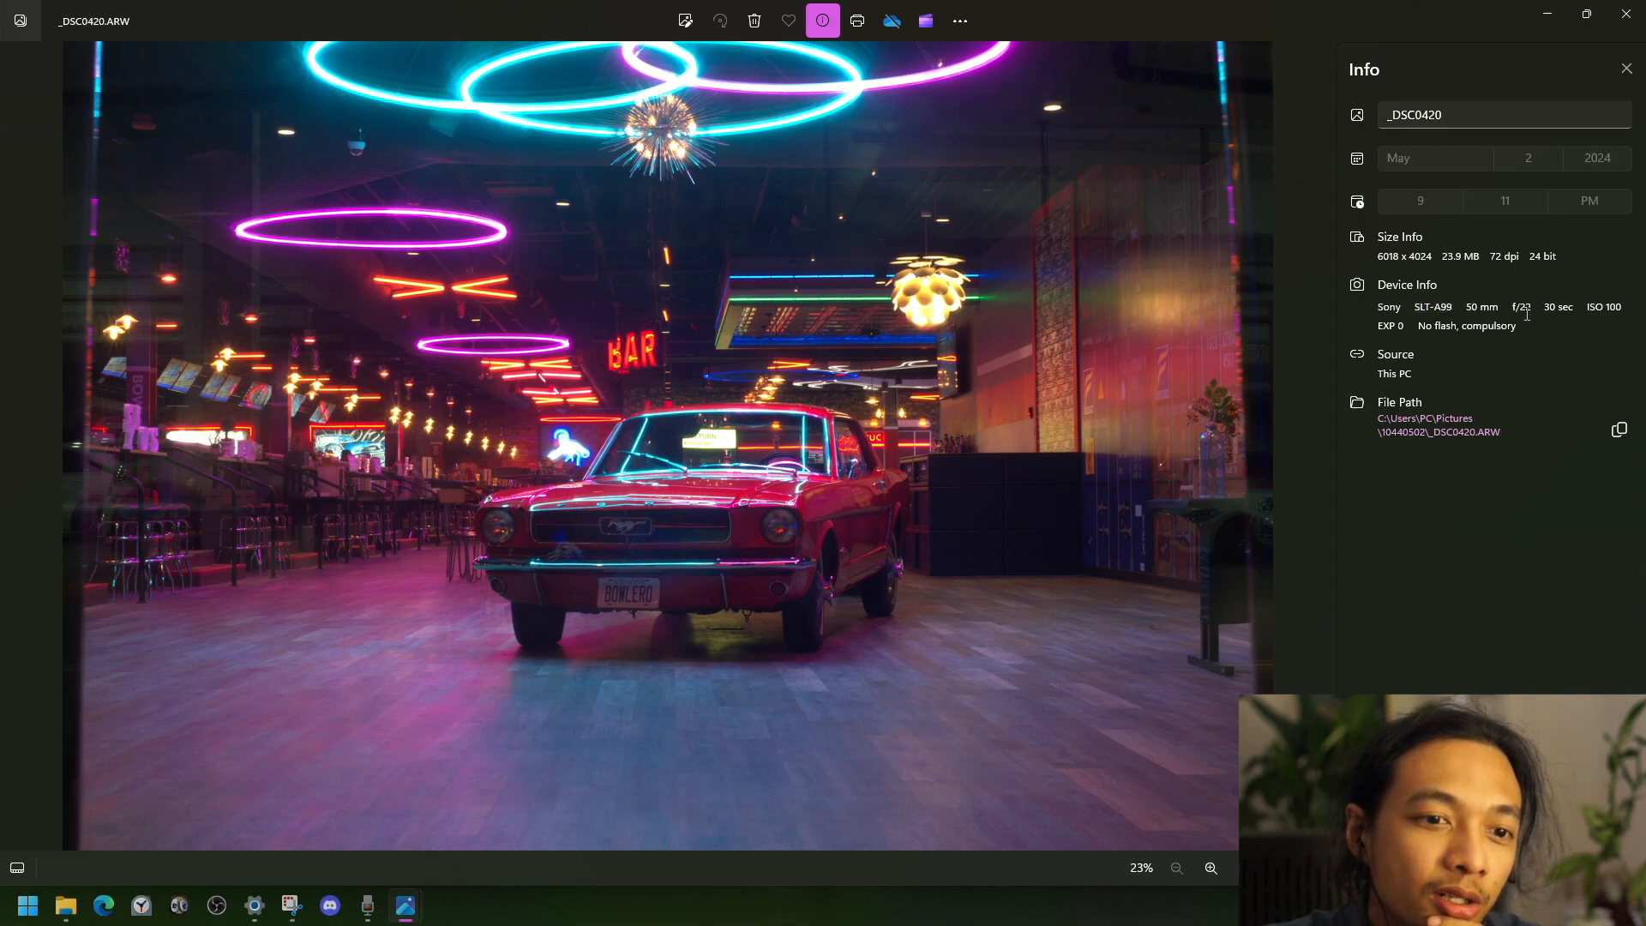
mouse_move(1531, 306)
left_mouse_down()
mouse_move(1499, 301)
mouse_move(1555, 310)
mouse_move(1534, 310)
left_mouse_up()
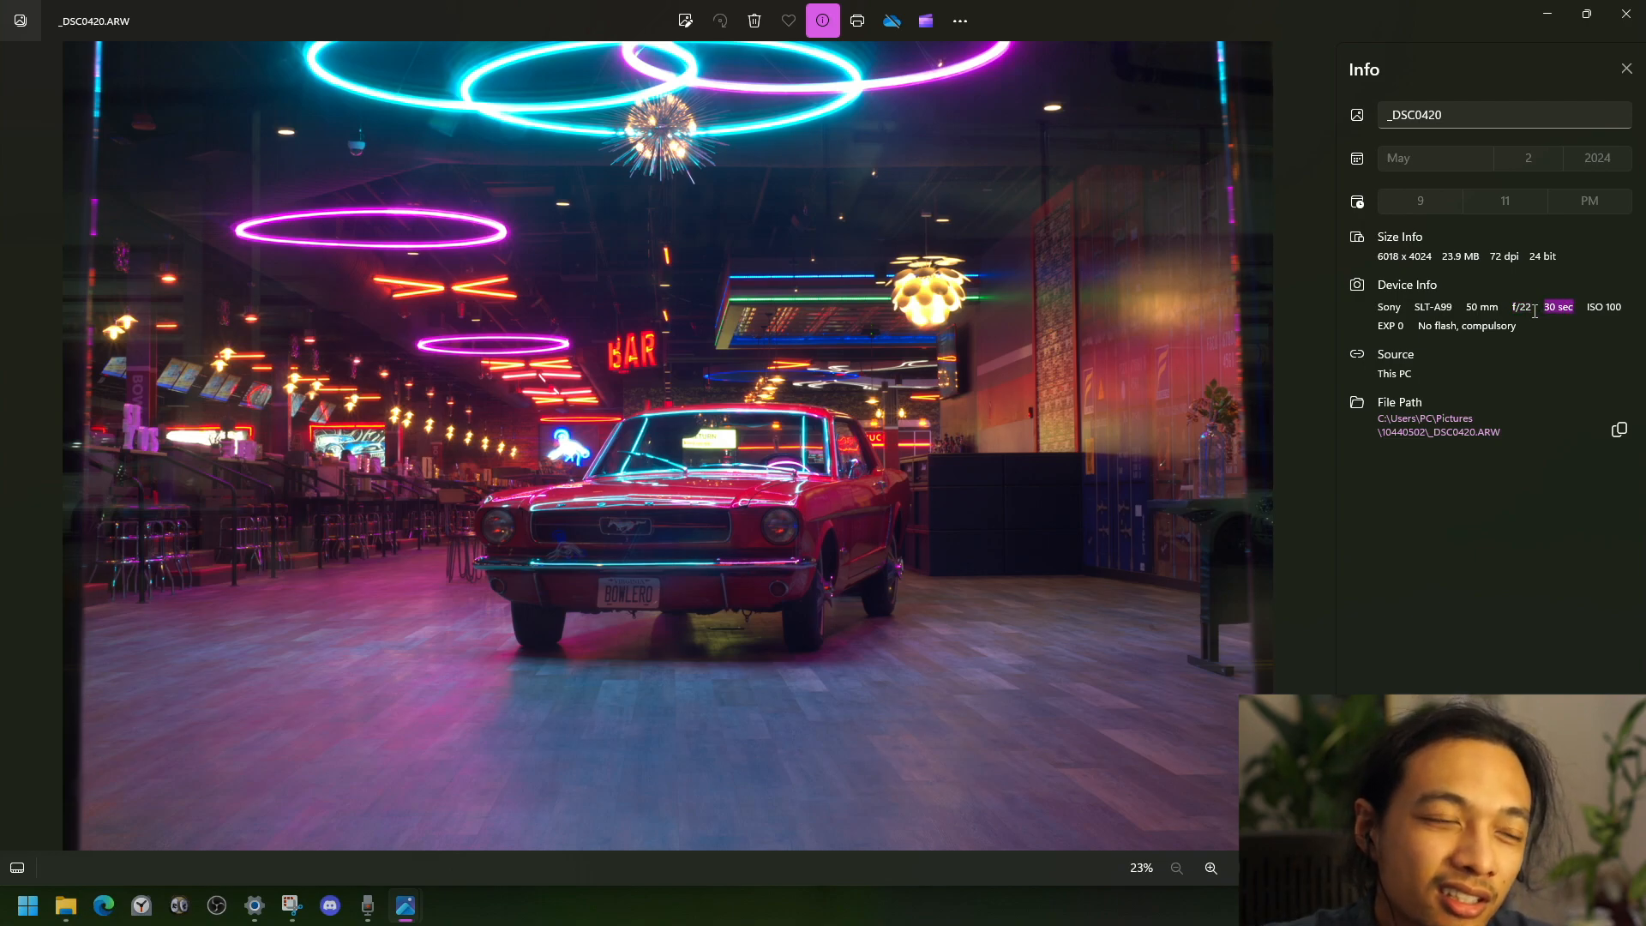
left_click_drag(1585, 307, 1539, 298)
left_click(1598, 313)
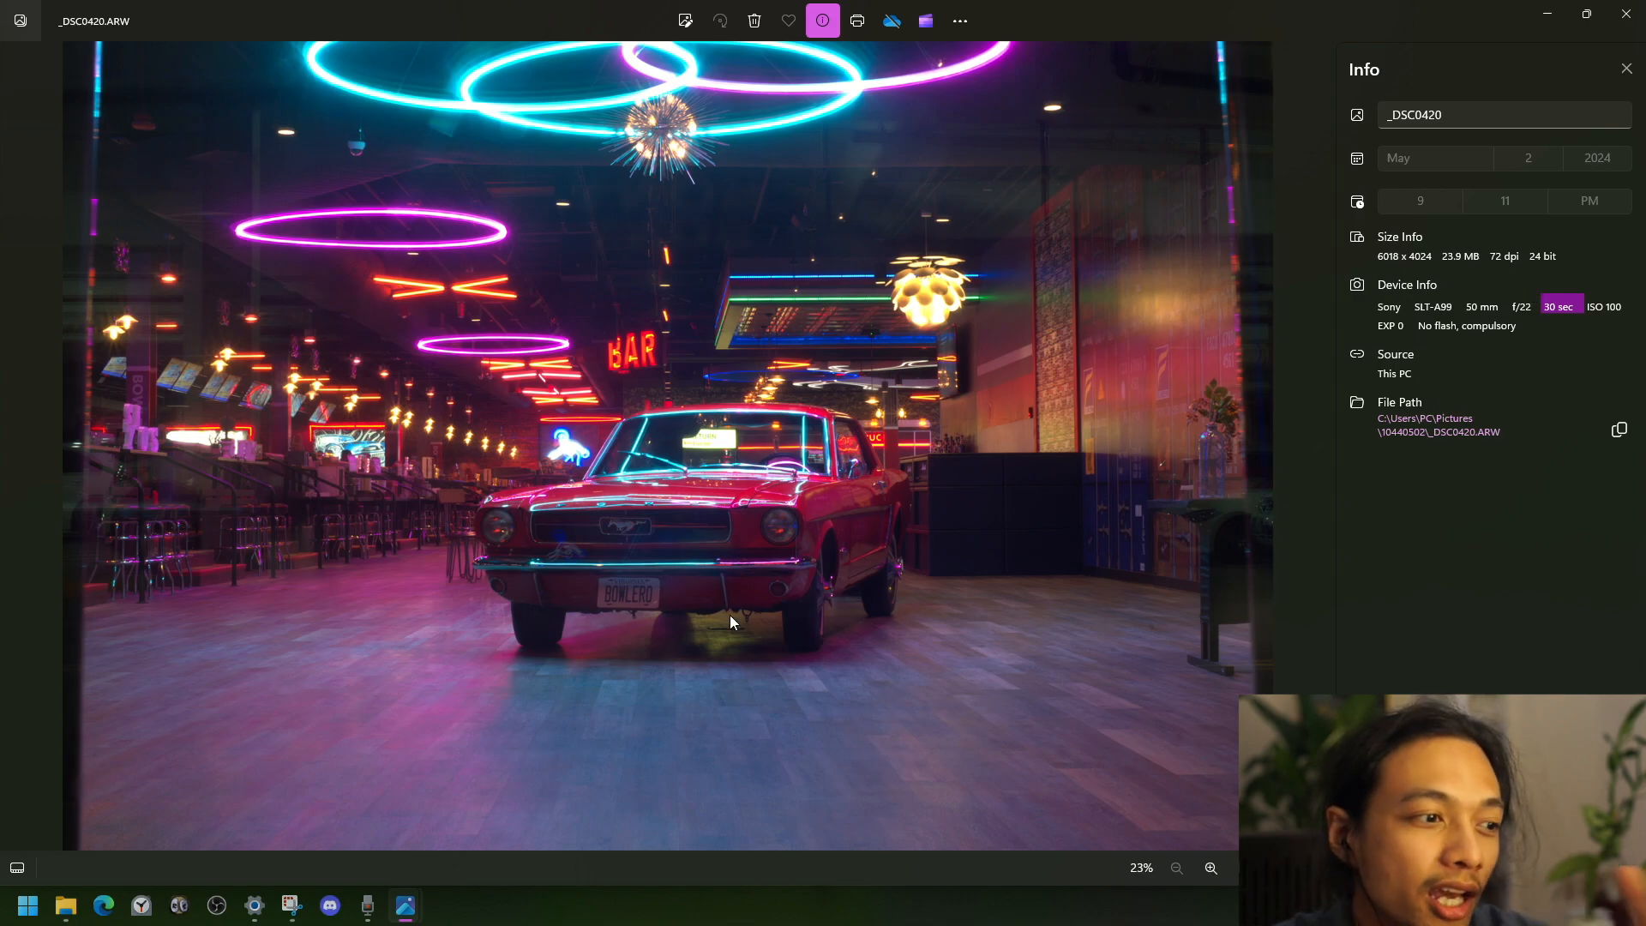
- Examine the car's front end and the floor beneath it up close in _DSC0420.ARW
scroll(699, 627, "up", 3)
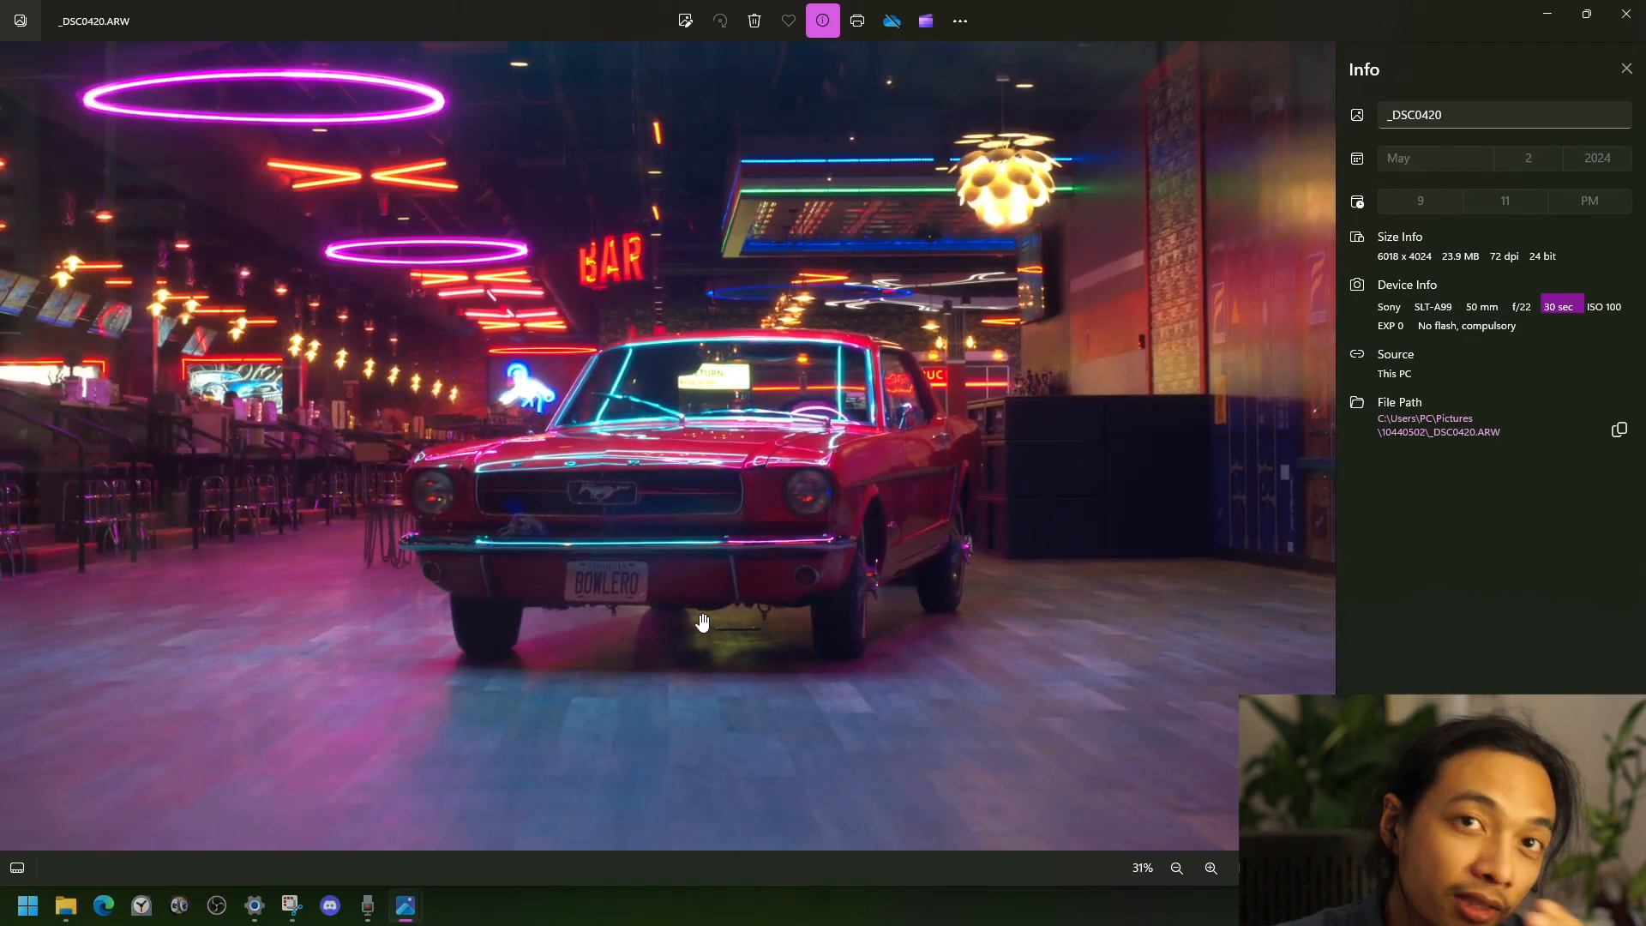
scroll(702, 622, "up", 5)
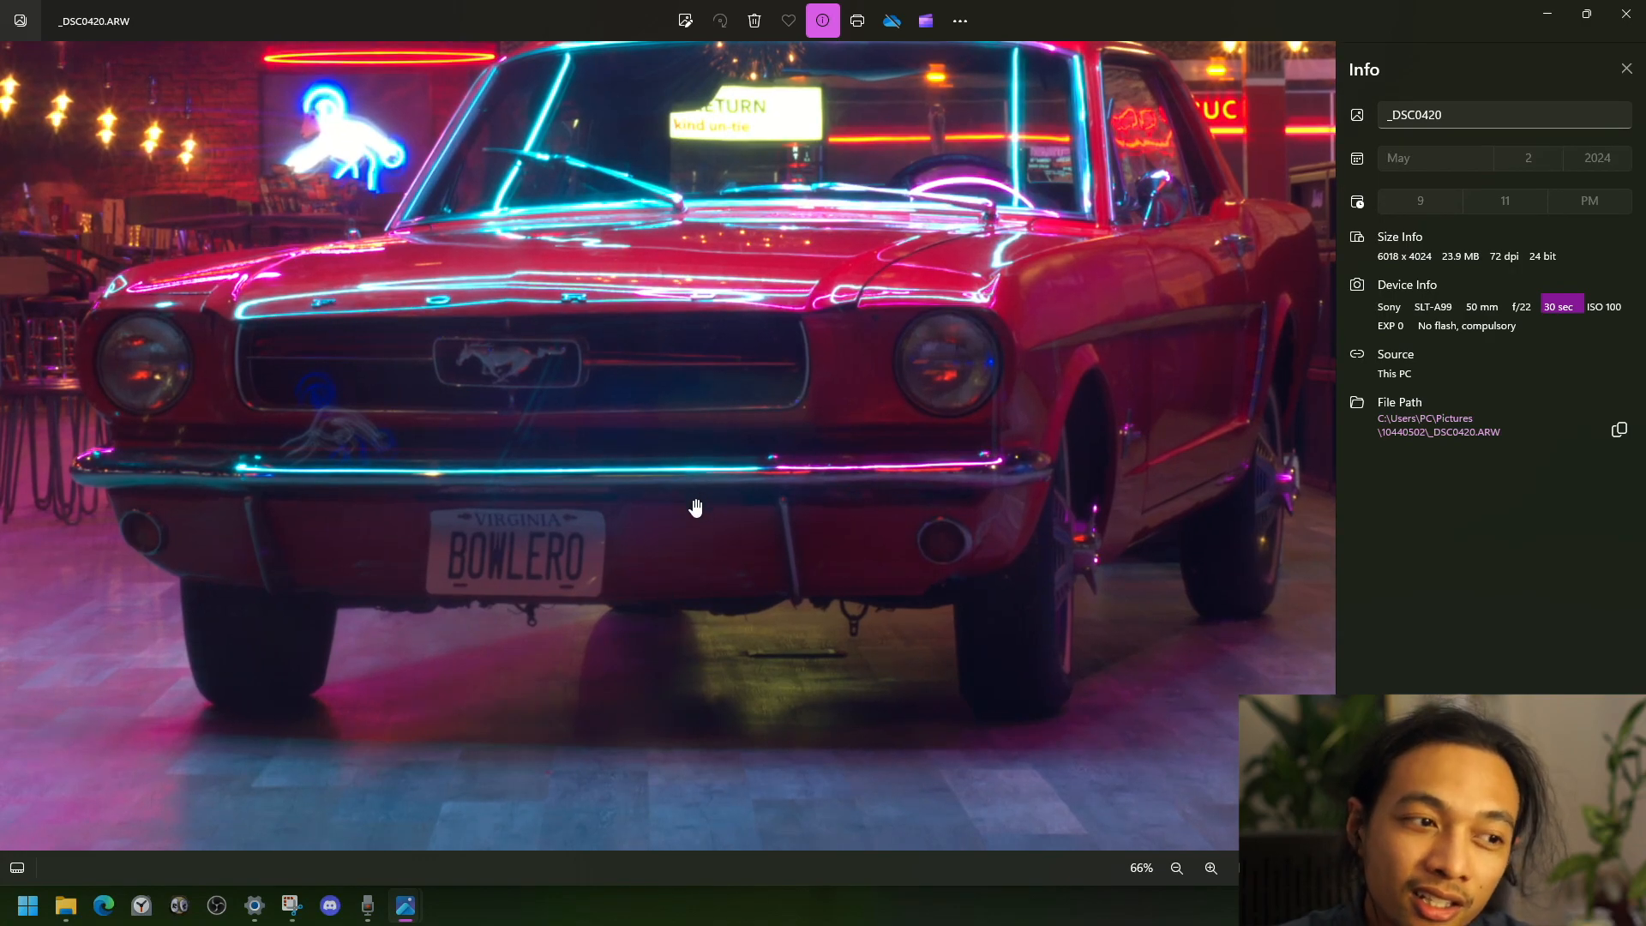
scroll(695, 508, "down", 3)
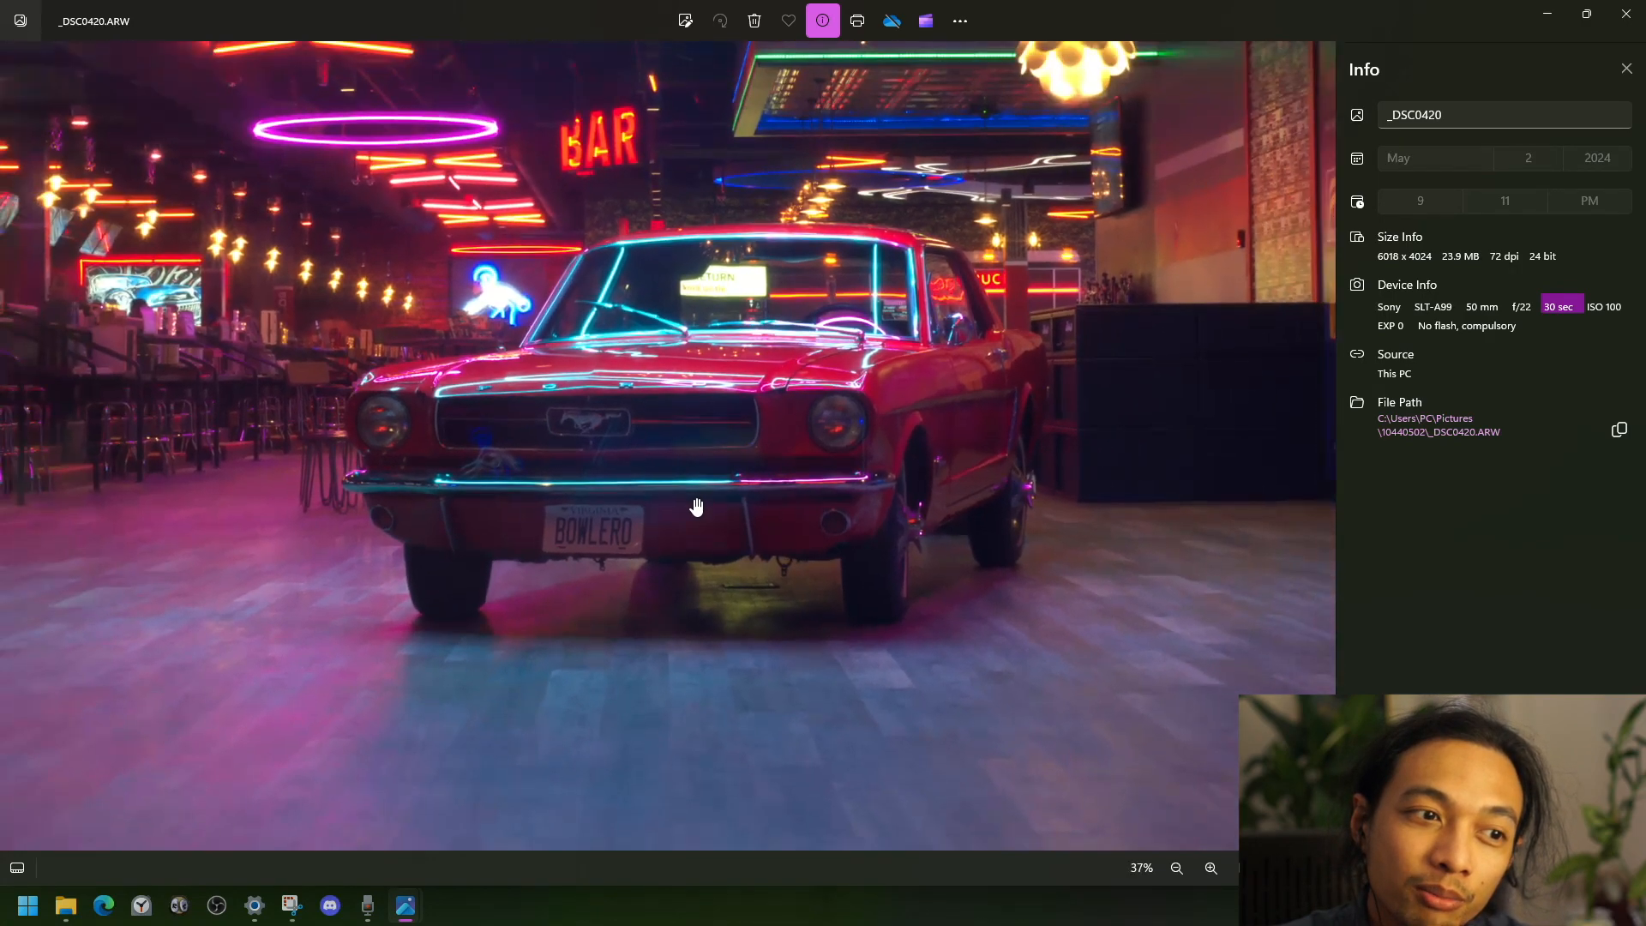
scroll(696, 508, "down", 1)
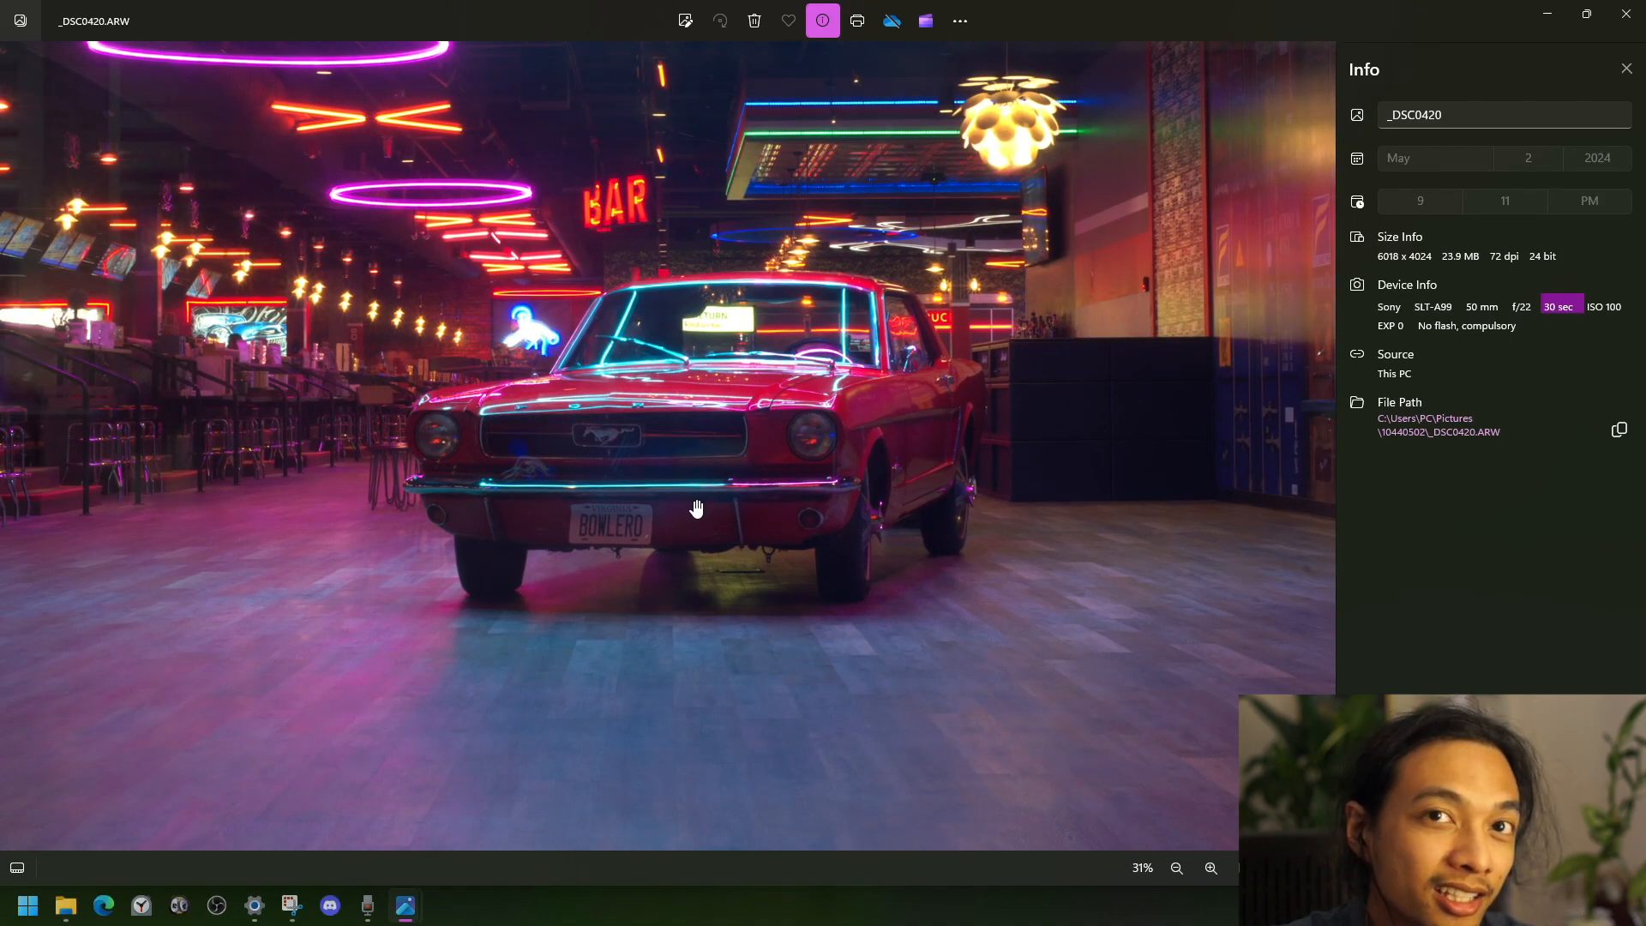
scroll(696, 508, "up", 2)
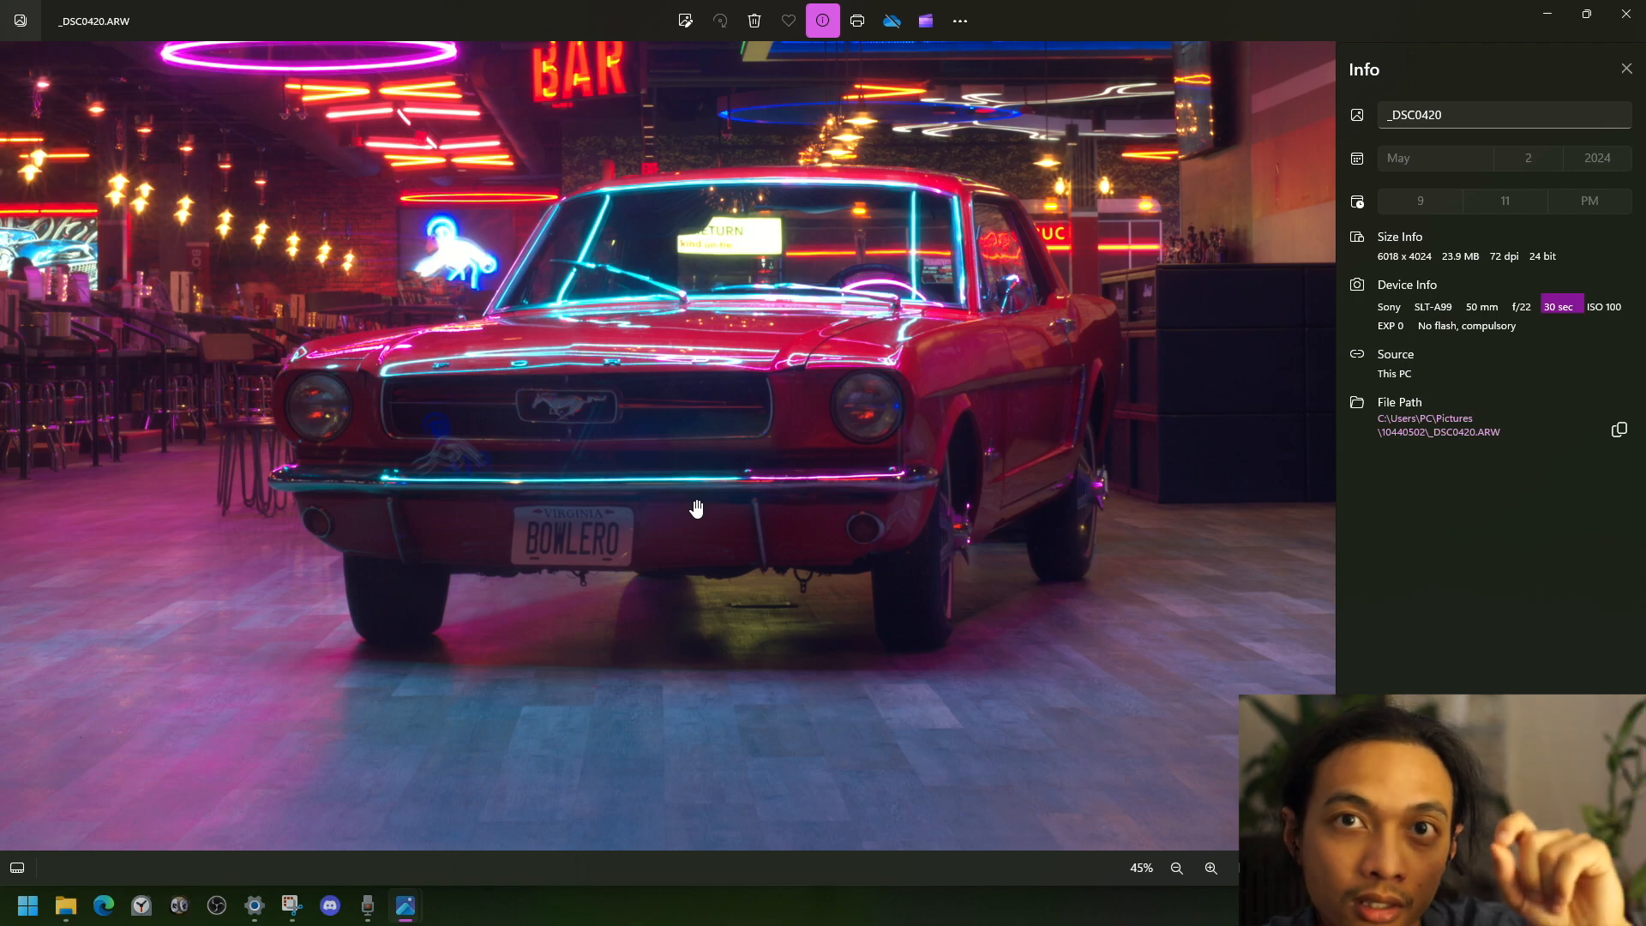
- Inspect the bar stools, hanging lamps and screens beside the car up close, and return to the full raw photo
scroll(657, 516, "up", 5)
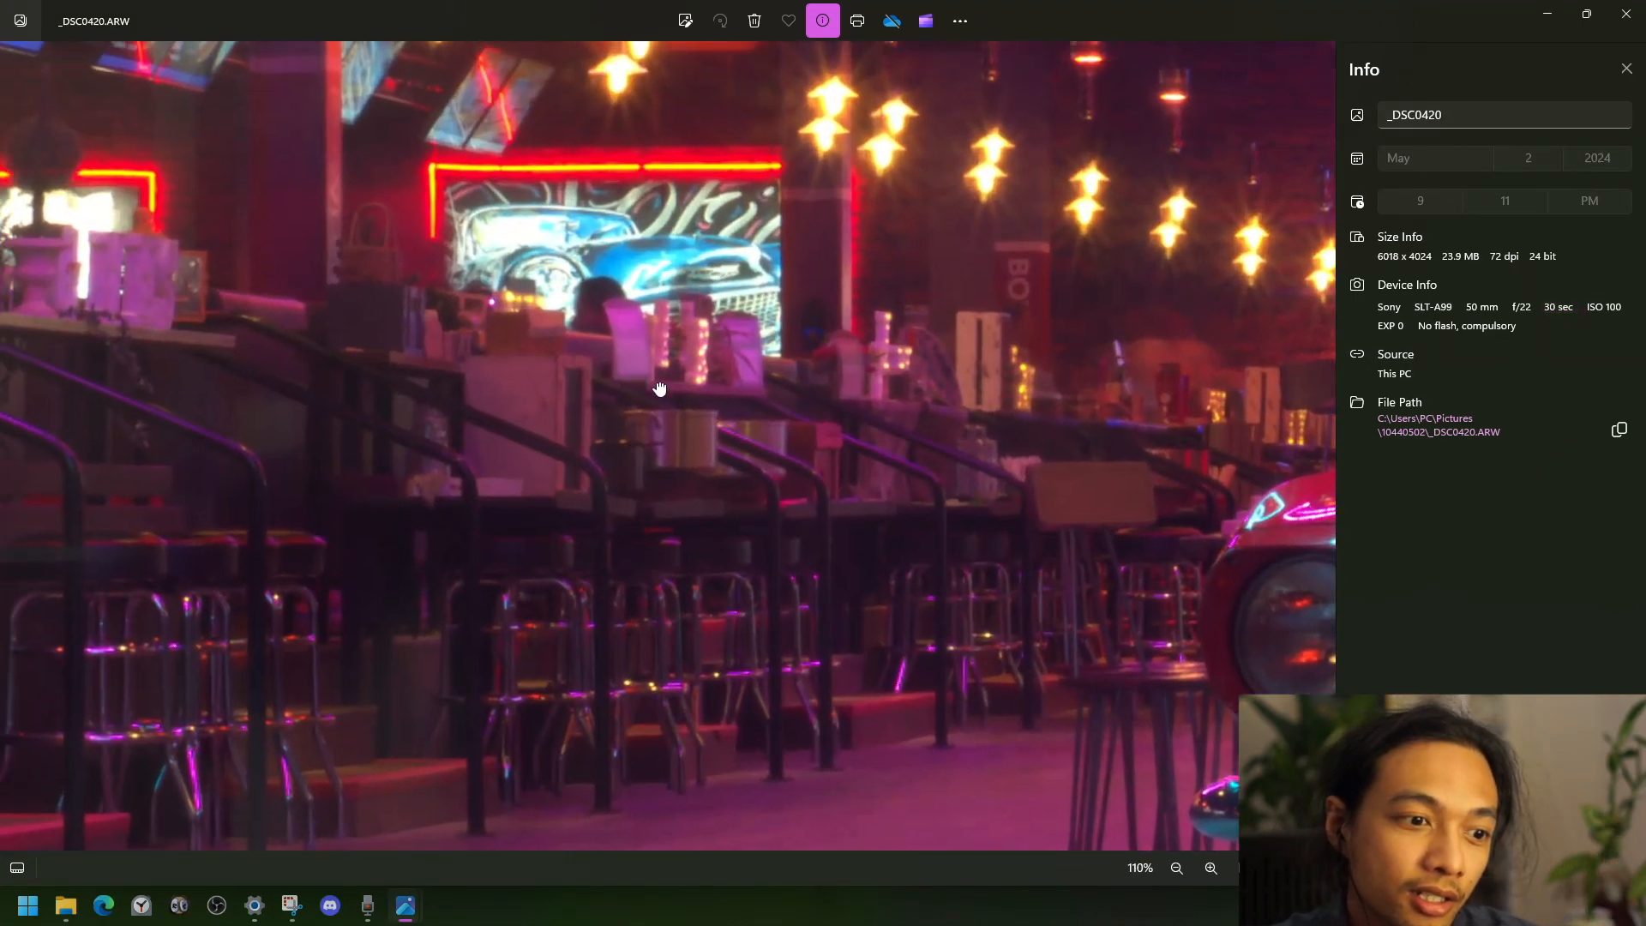
left_click_drag(659, 389, 1068, 625)
scroll(1068, 622, "up", 1)
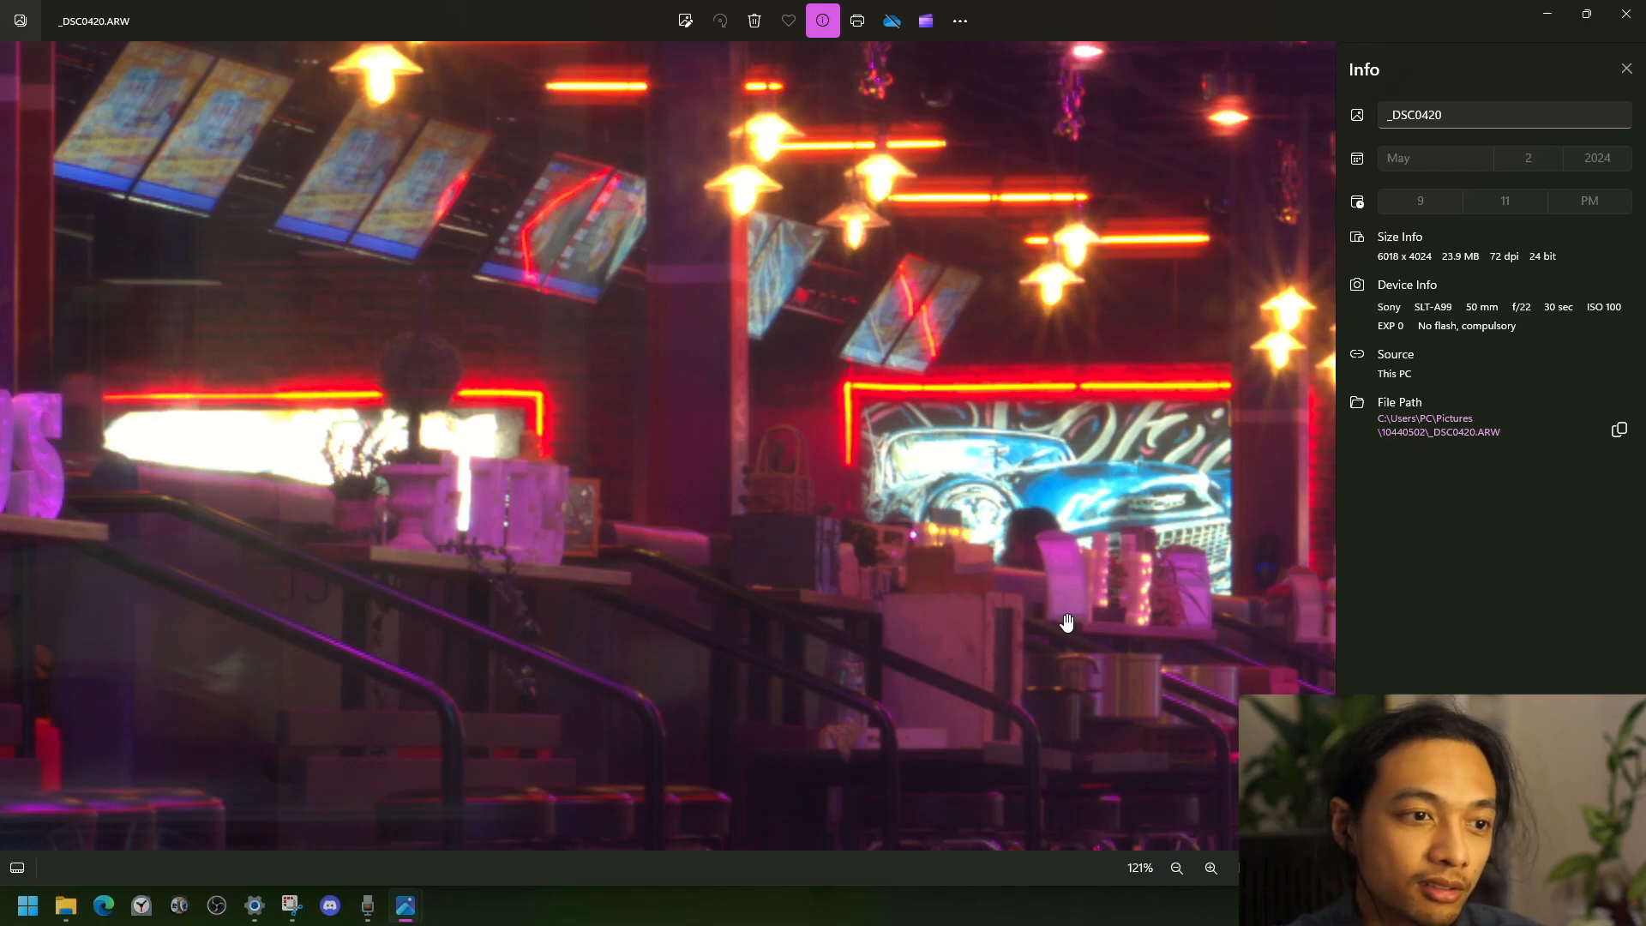
scroll(1067, 623, "down", 5)
scroll(1068, 633, "down", 3)
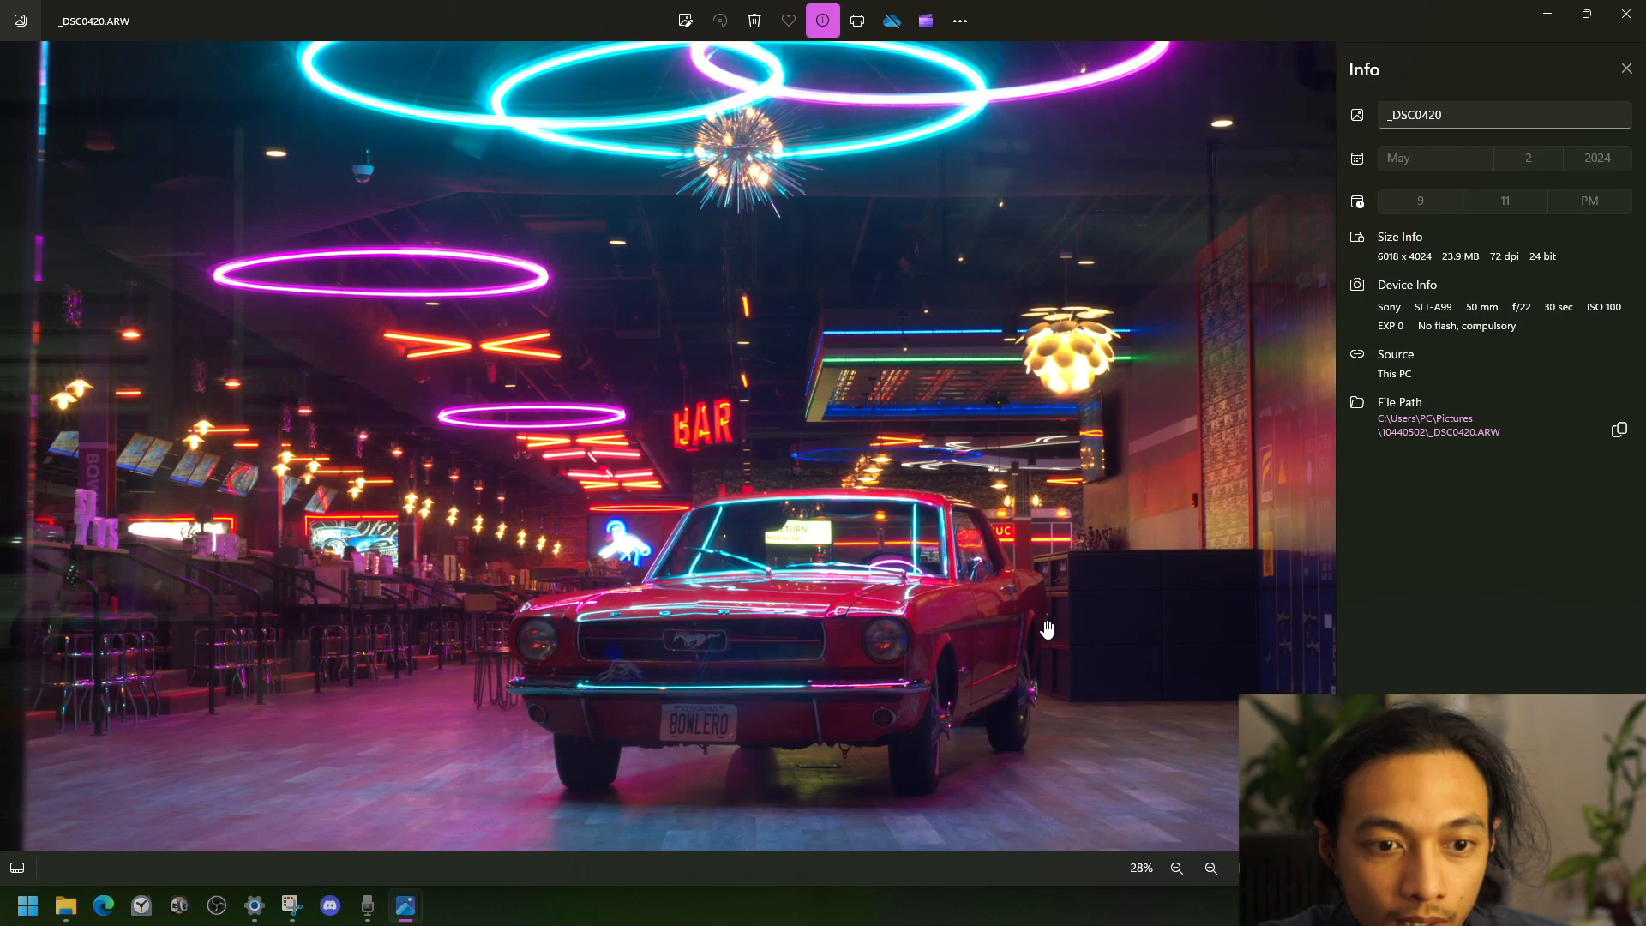
scroll(1047, 629, "down", 1)
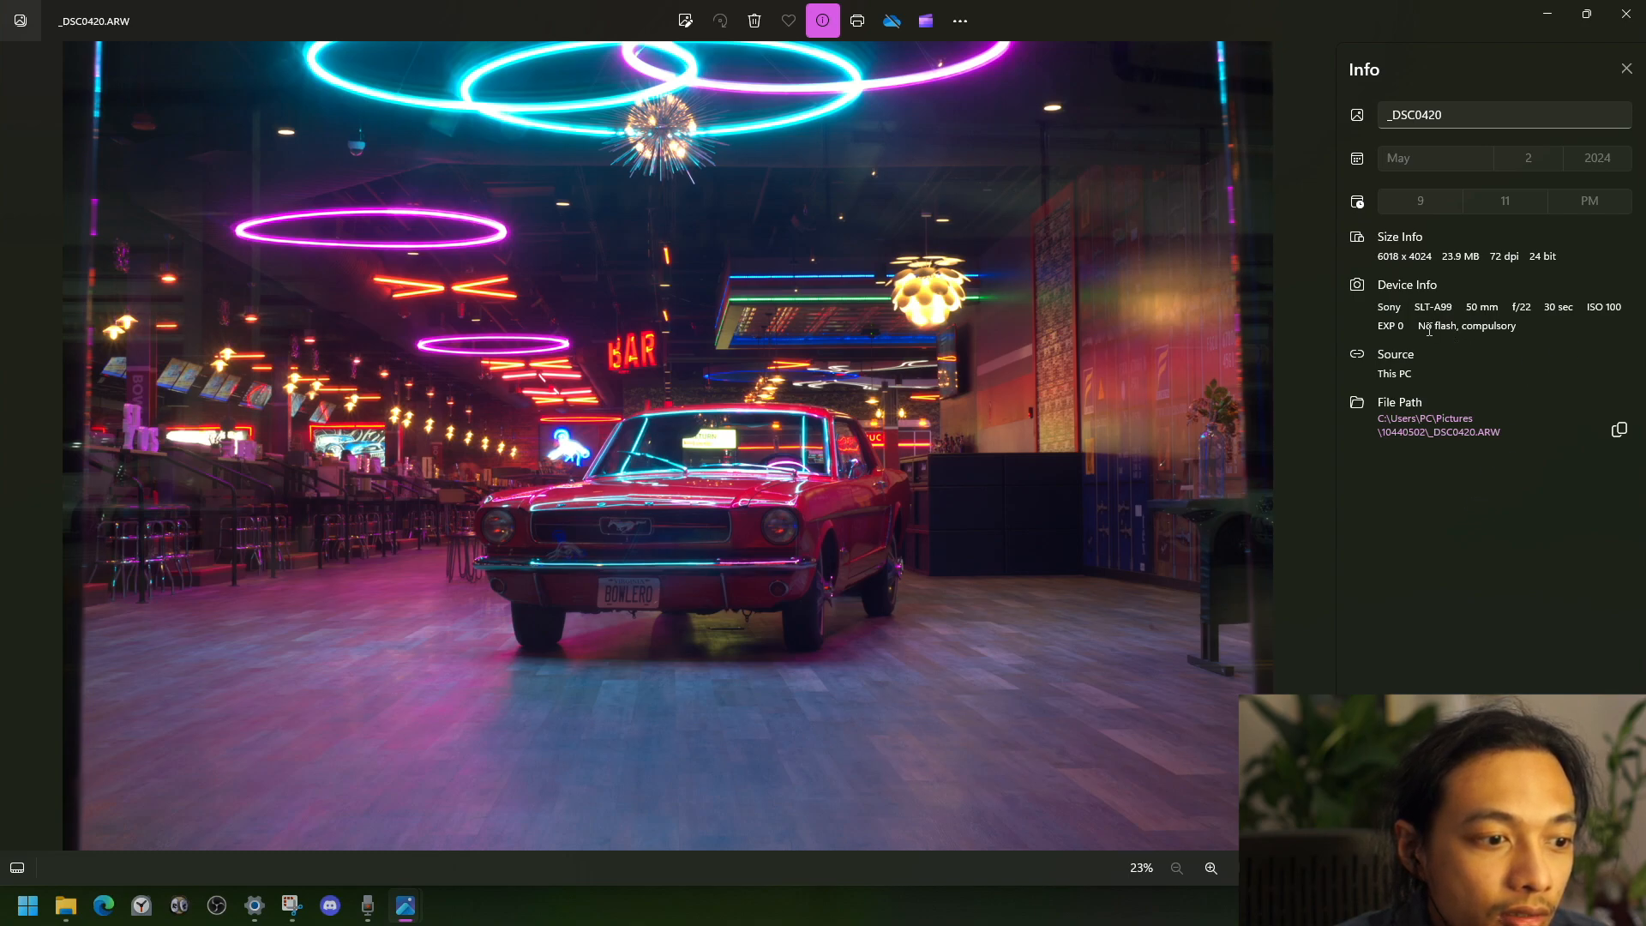
- Open the raw photo _DSC0420.ARW in the Edit app, for this one time only
right_click(663, 269)
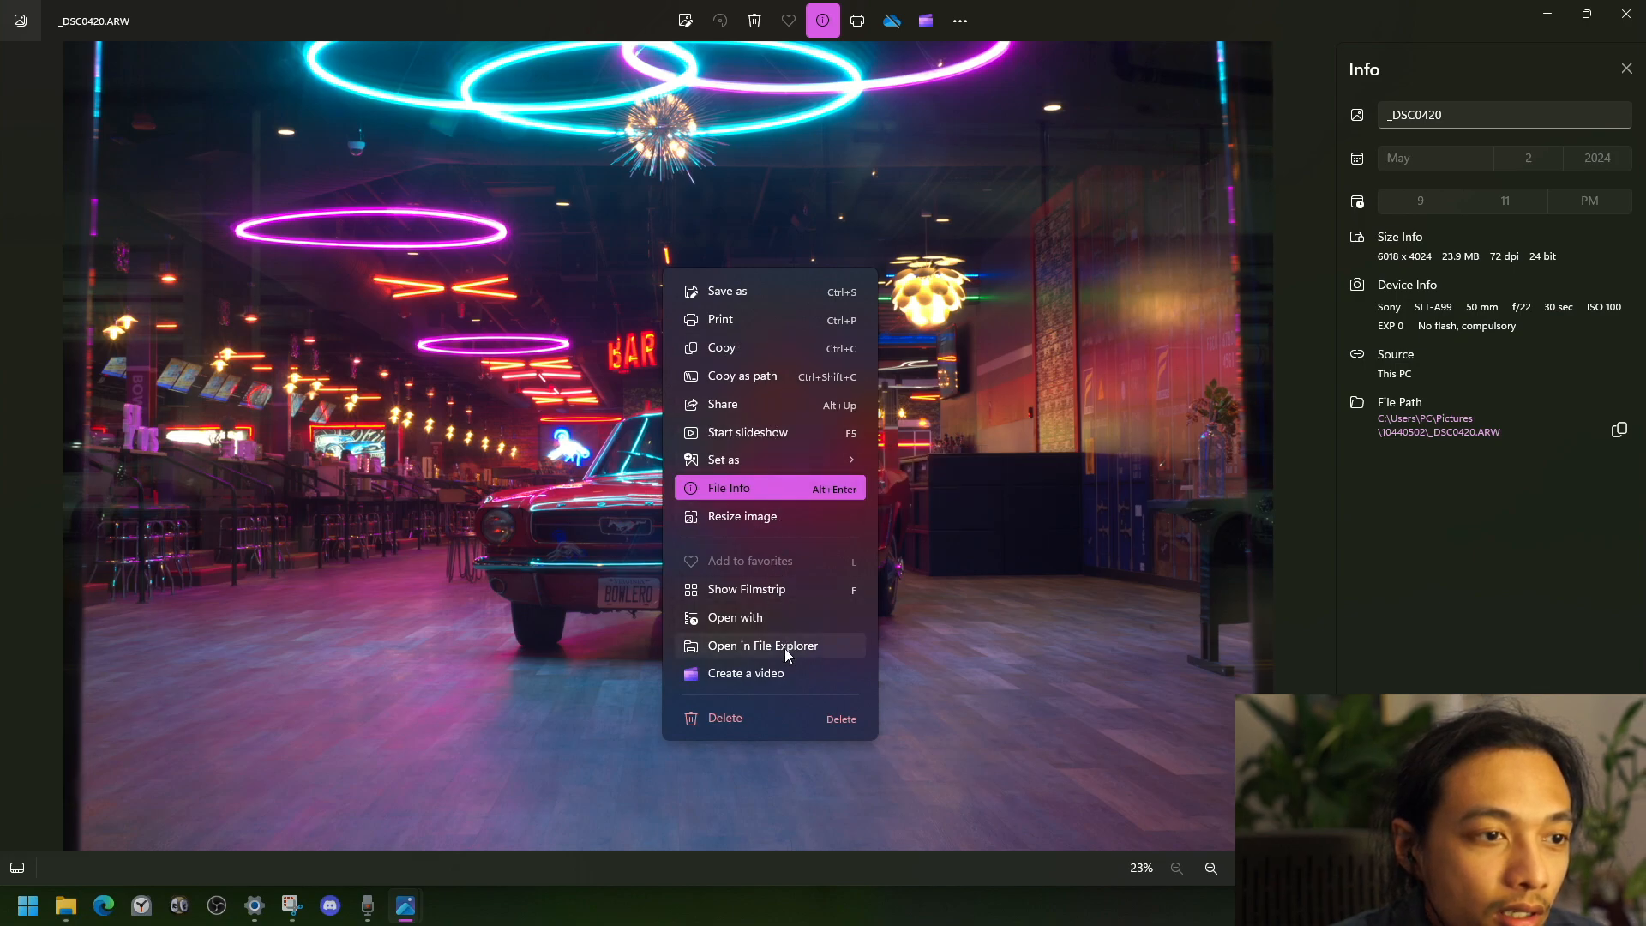
left_click(793, 615)
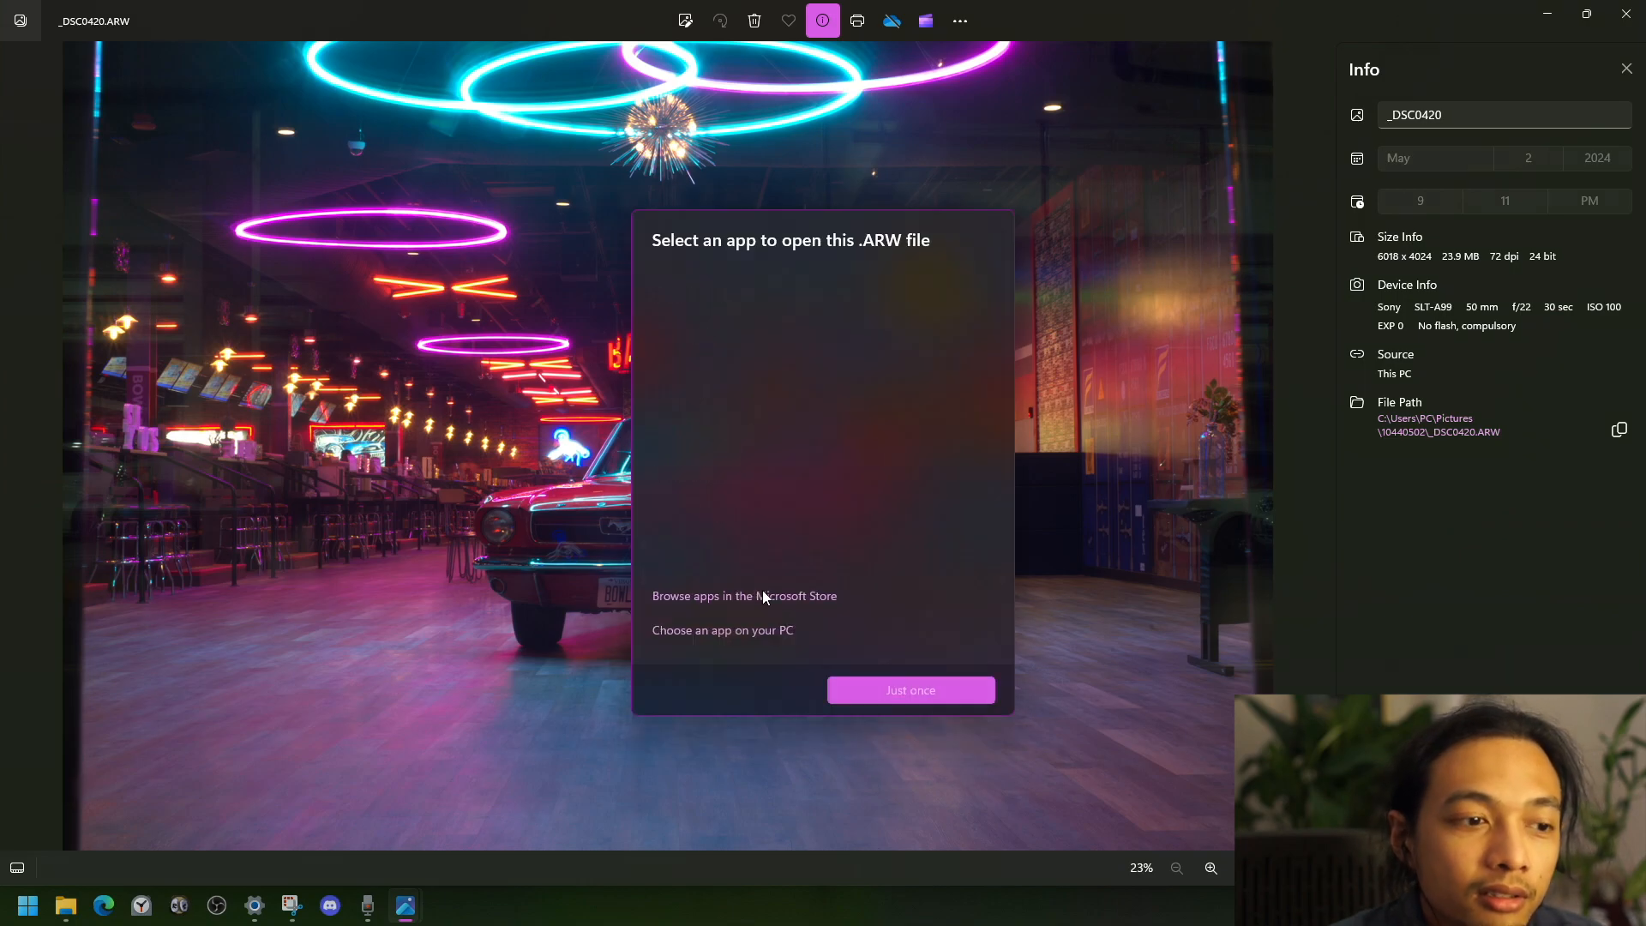
left_click(711, 320)
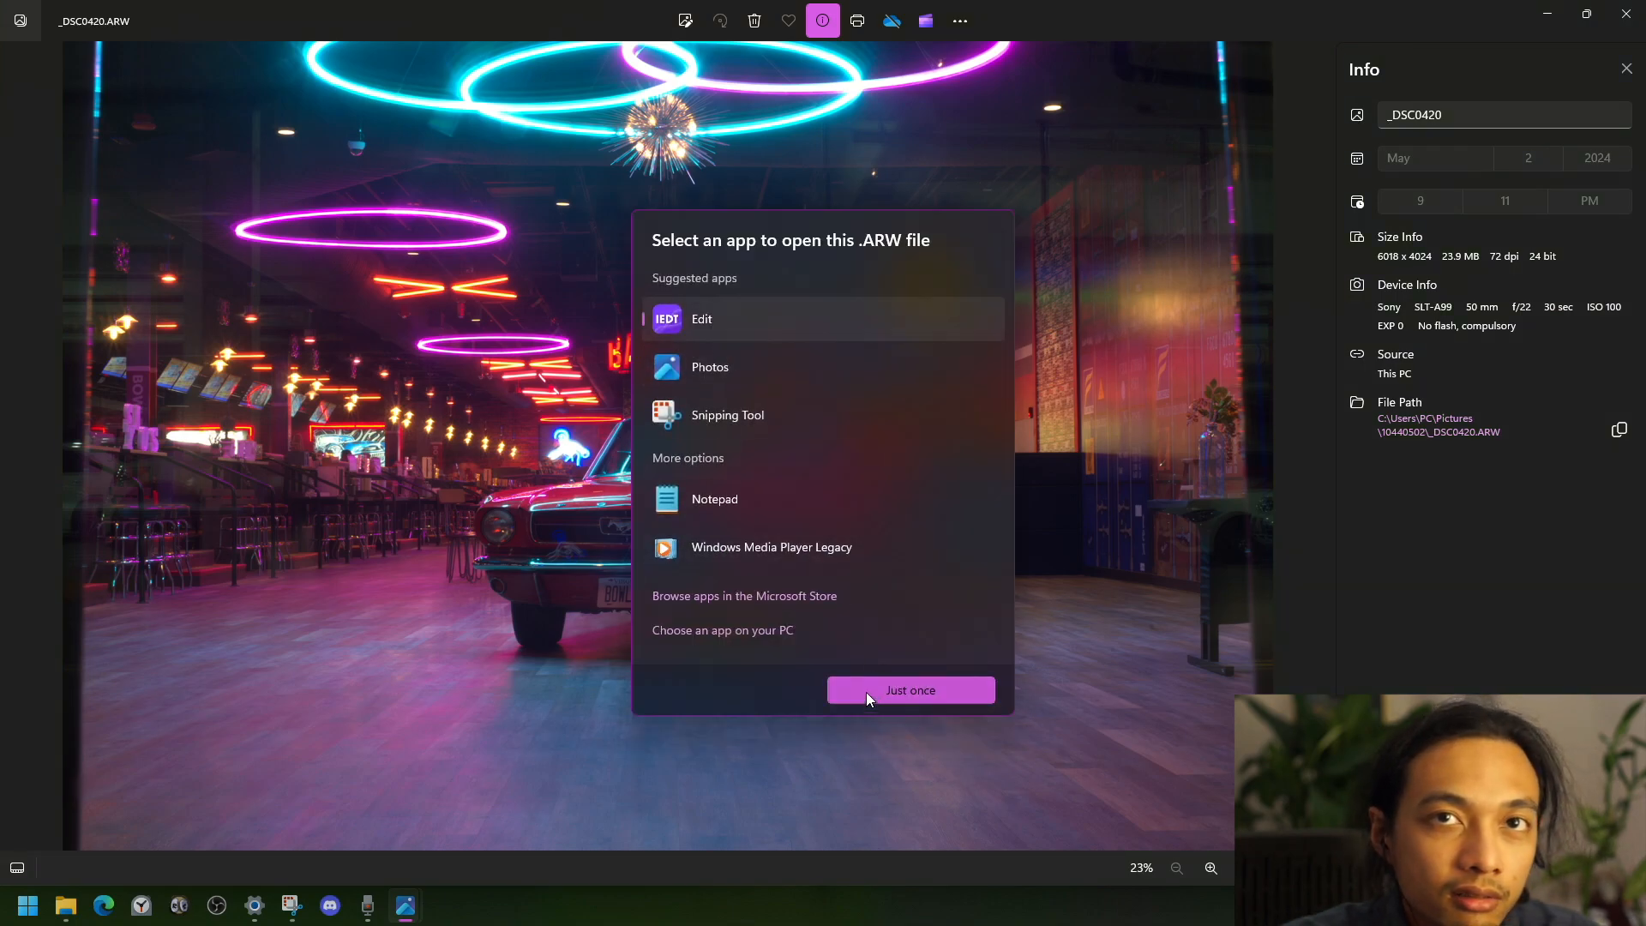
left_click(866, 692)
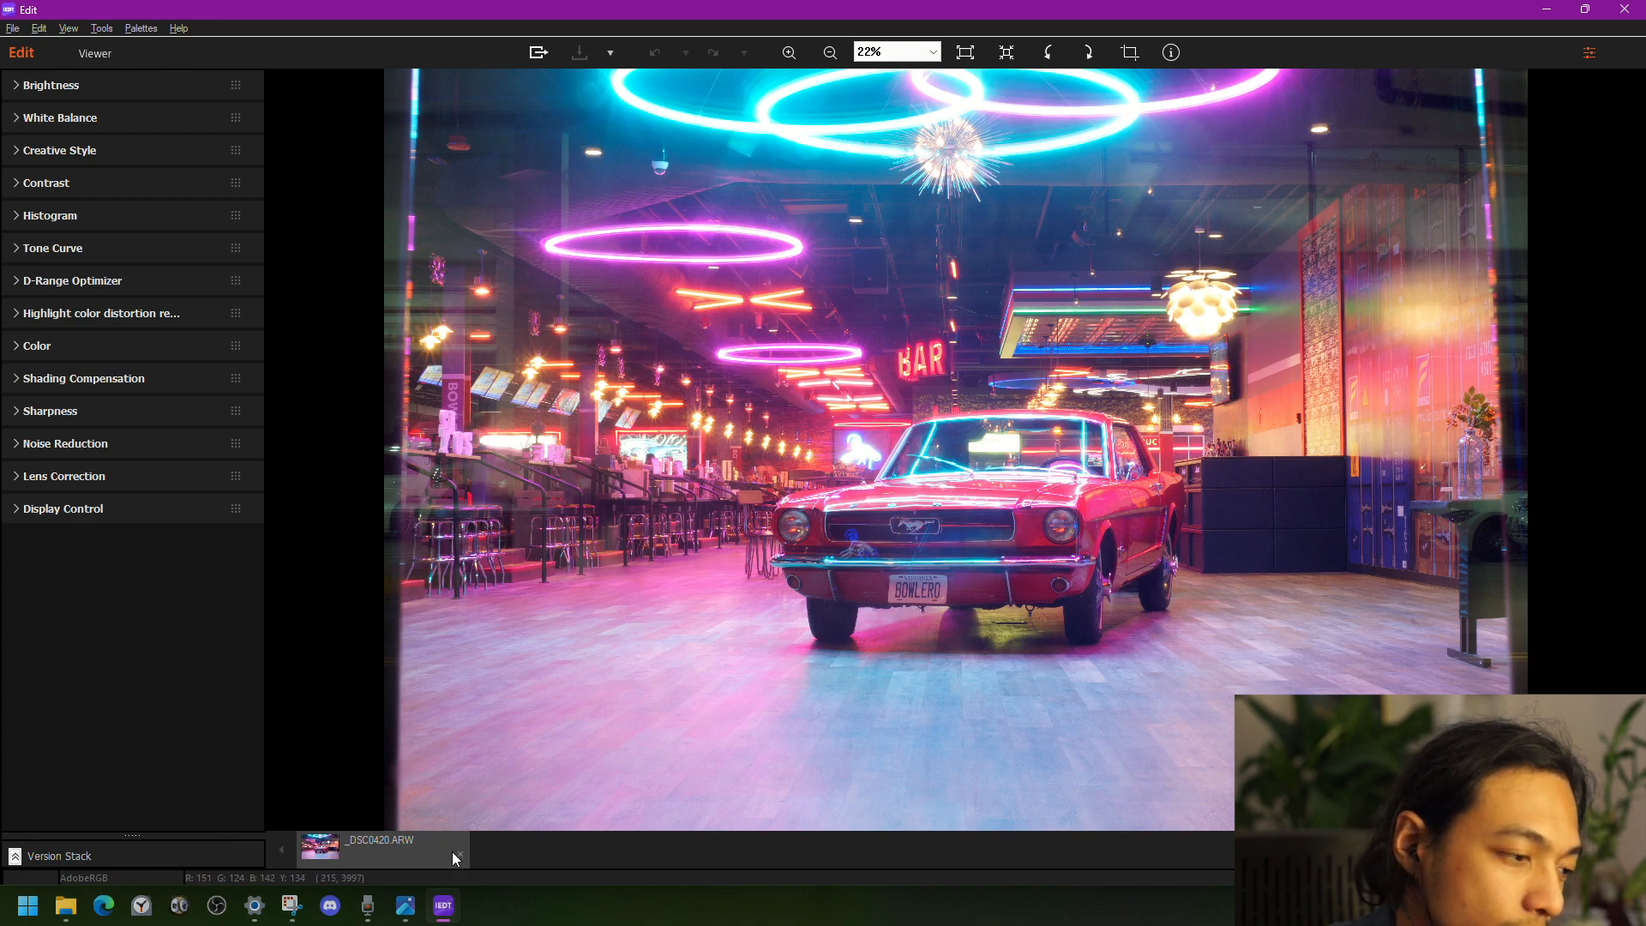
- Switch back to Photos, minimize the unedited raw photo, and bring up the edited _DSC0420ed.ARW and _DSC0420ed.JPG versions
mouse_move(74, 906)
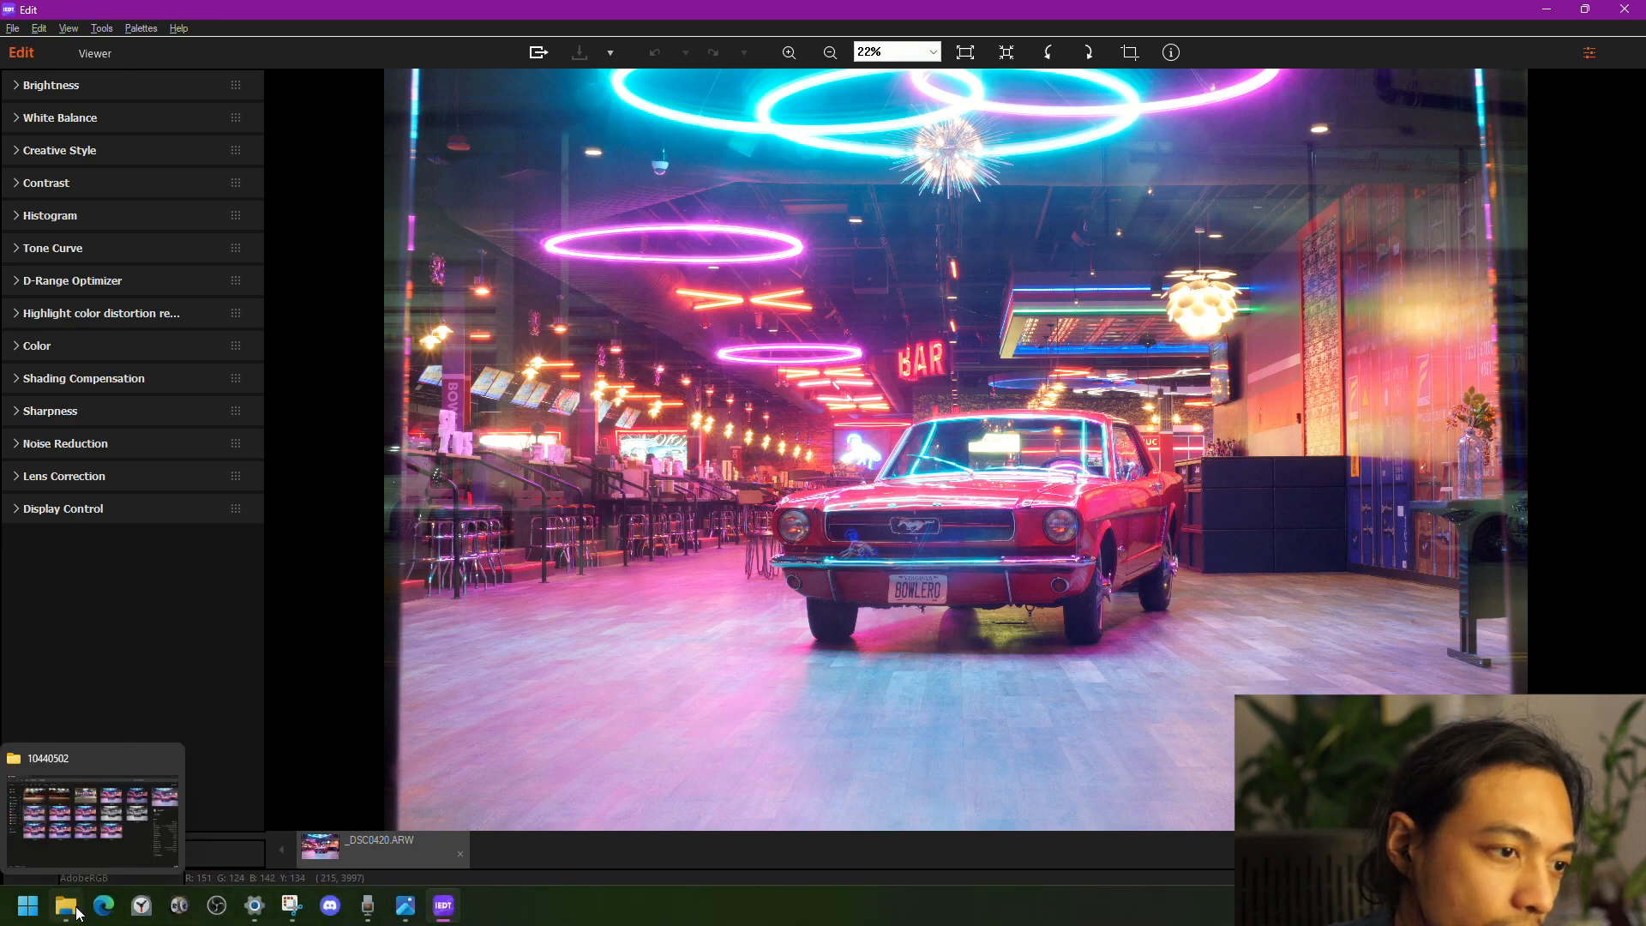
mouse_move(76, 805)
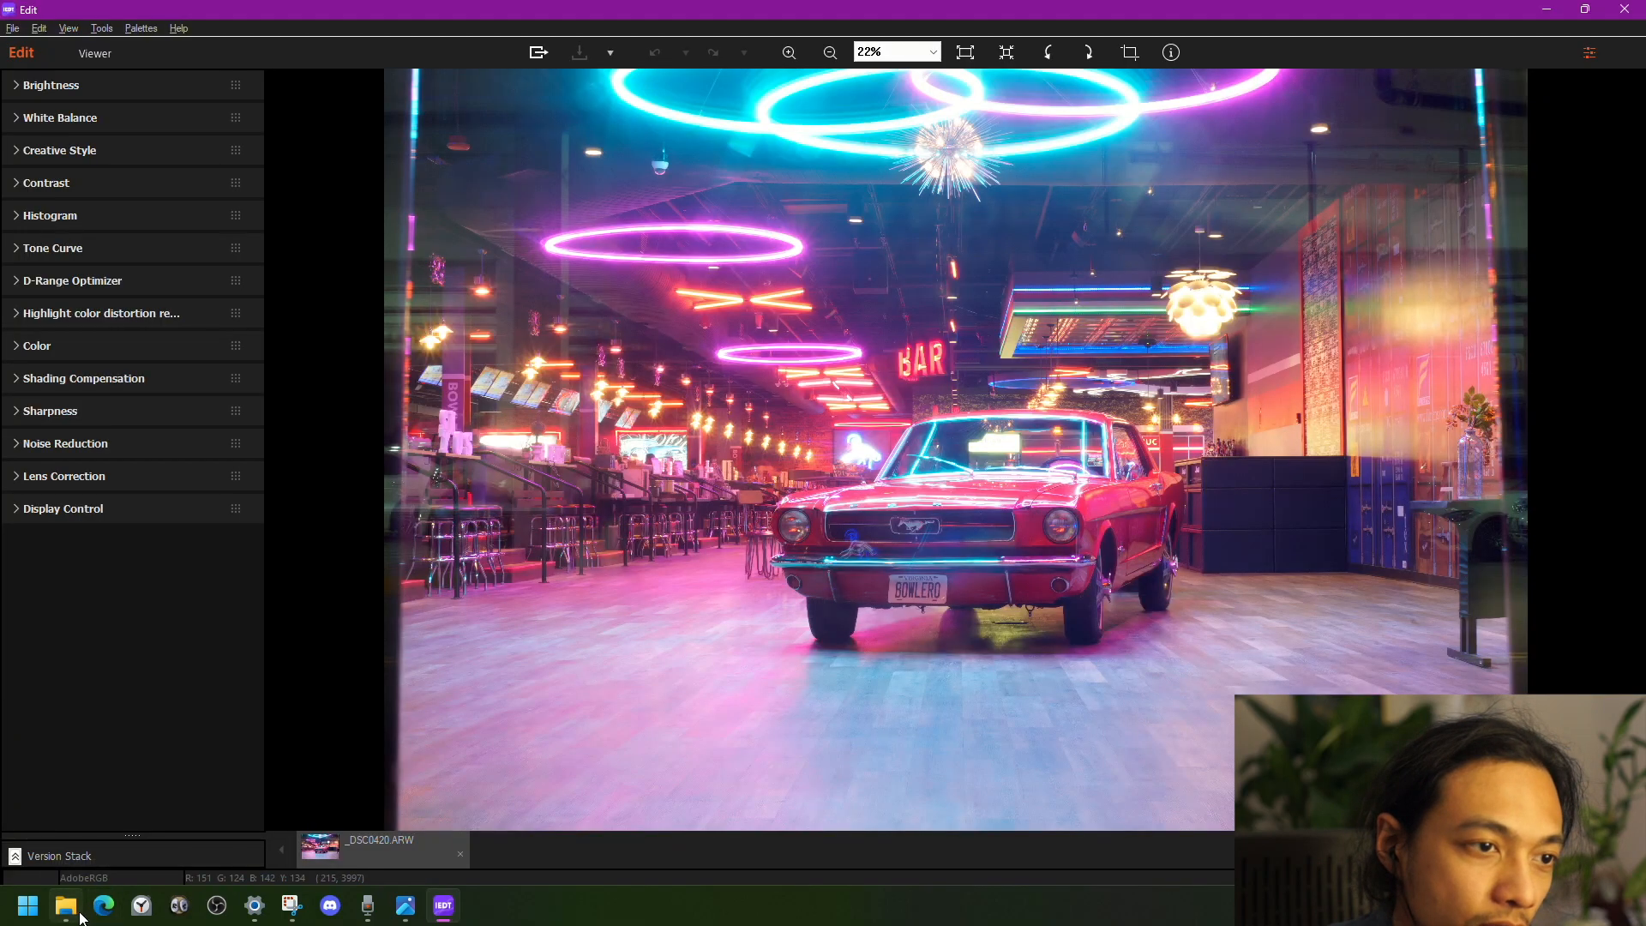
key("alt+Tab")
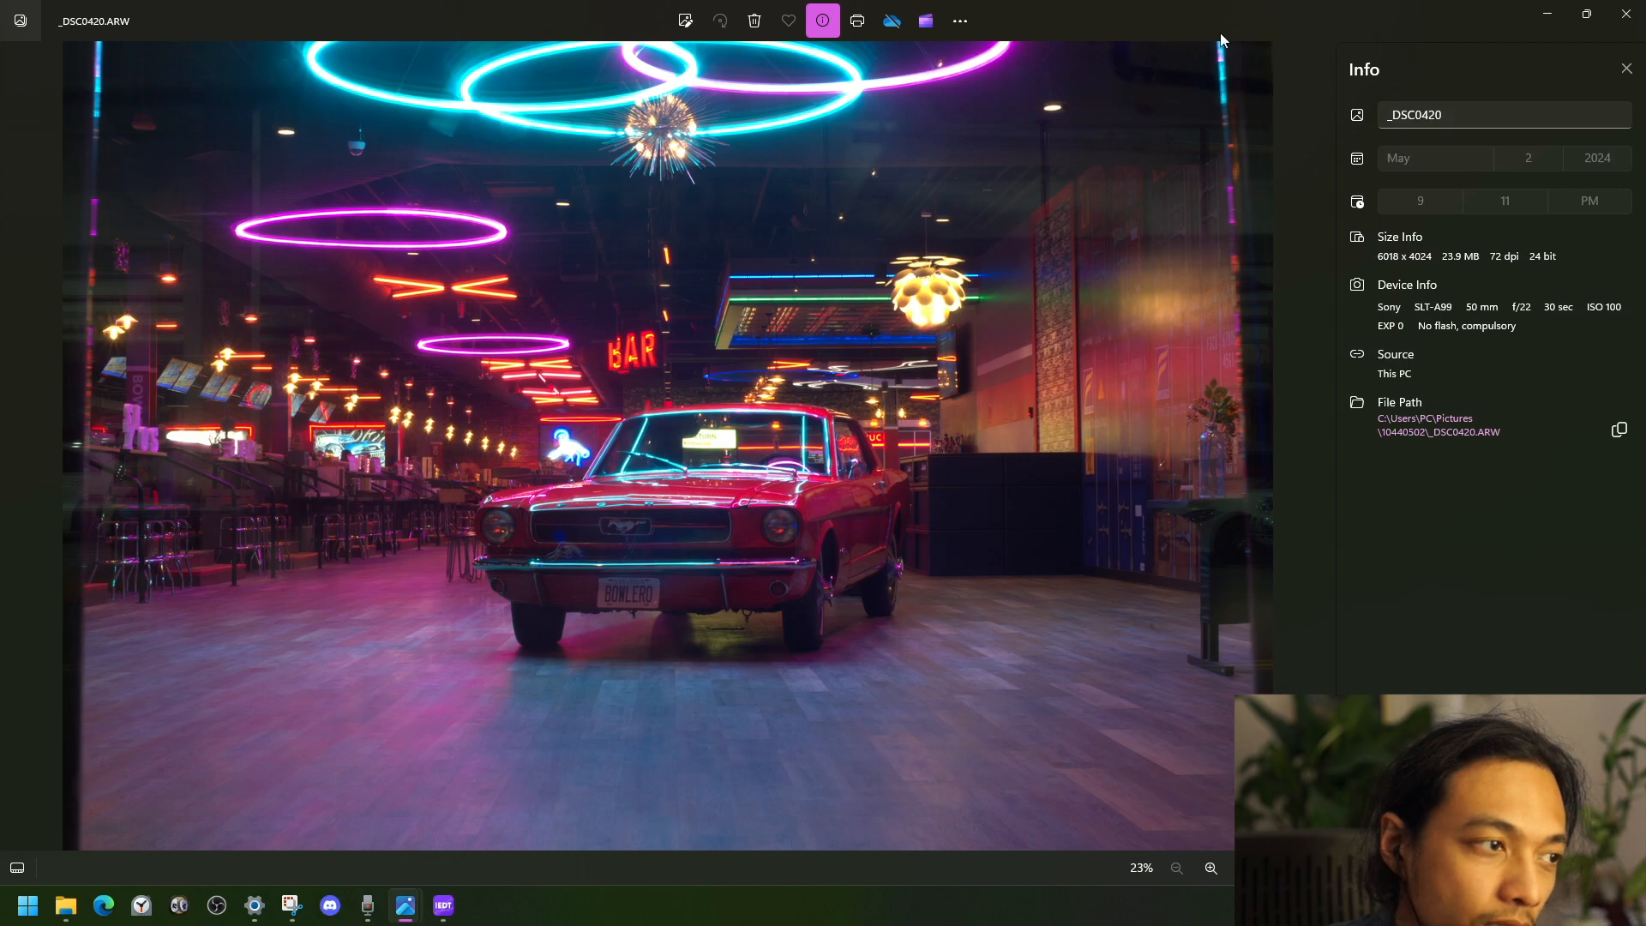
left_click(1557, 17)
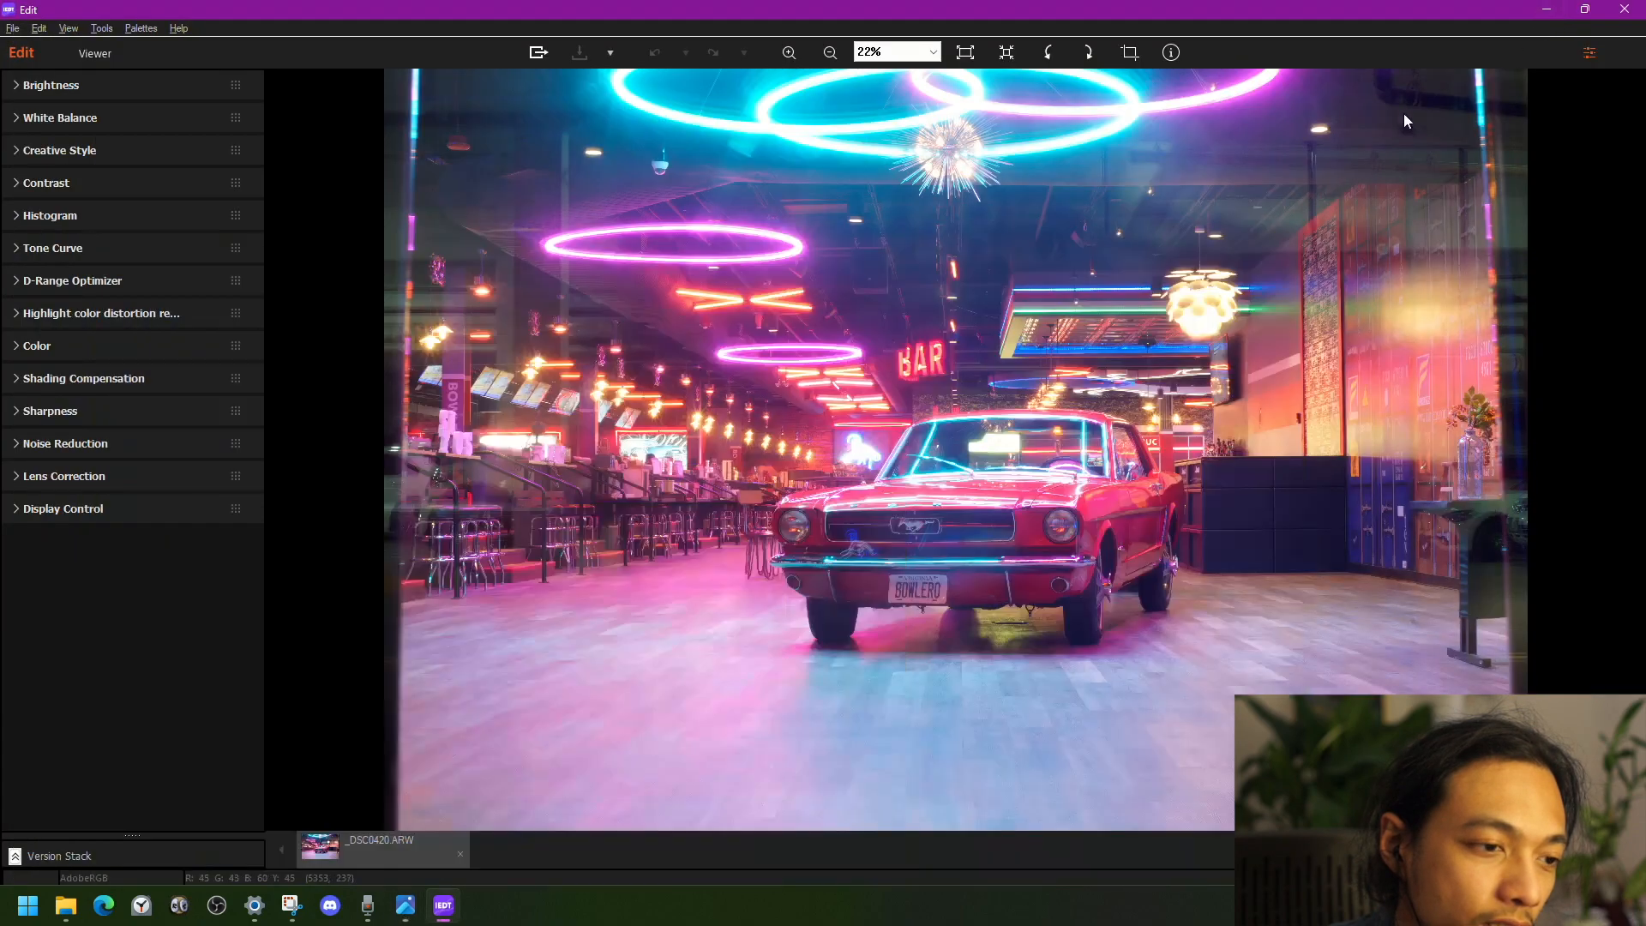
key("alt+Tab")
left_click(1025, 336)
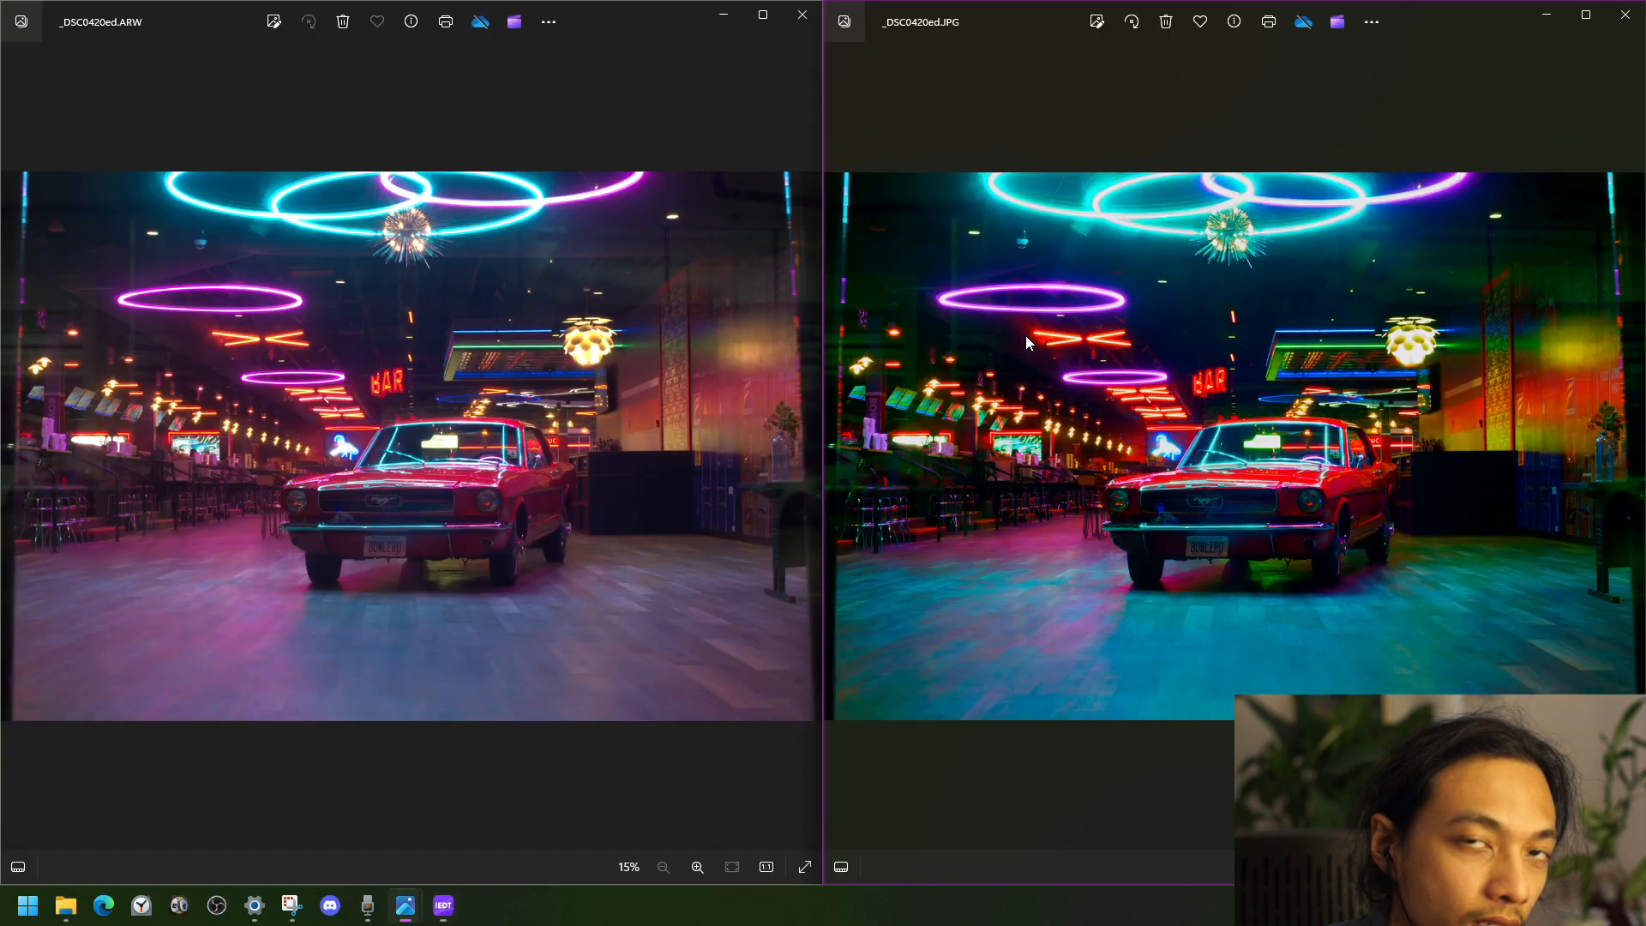
- Maximize _DSC0420ed.ARW, examine the car's front end and the floor up close, and return to the full photo
left_click_drag(651, 38, 958, 5)
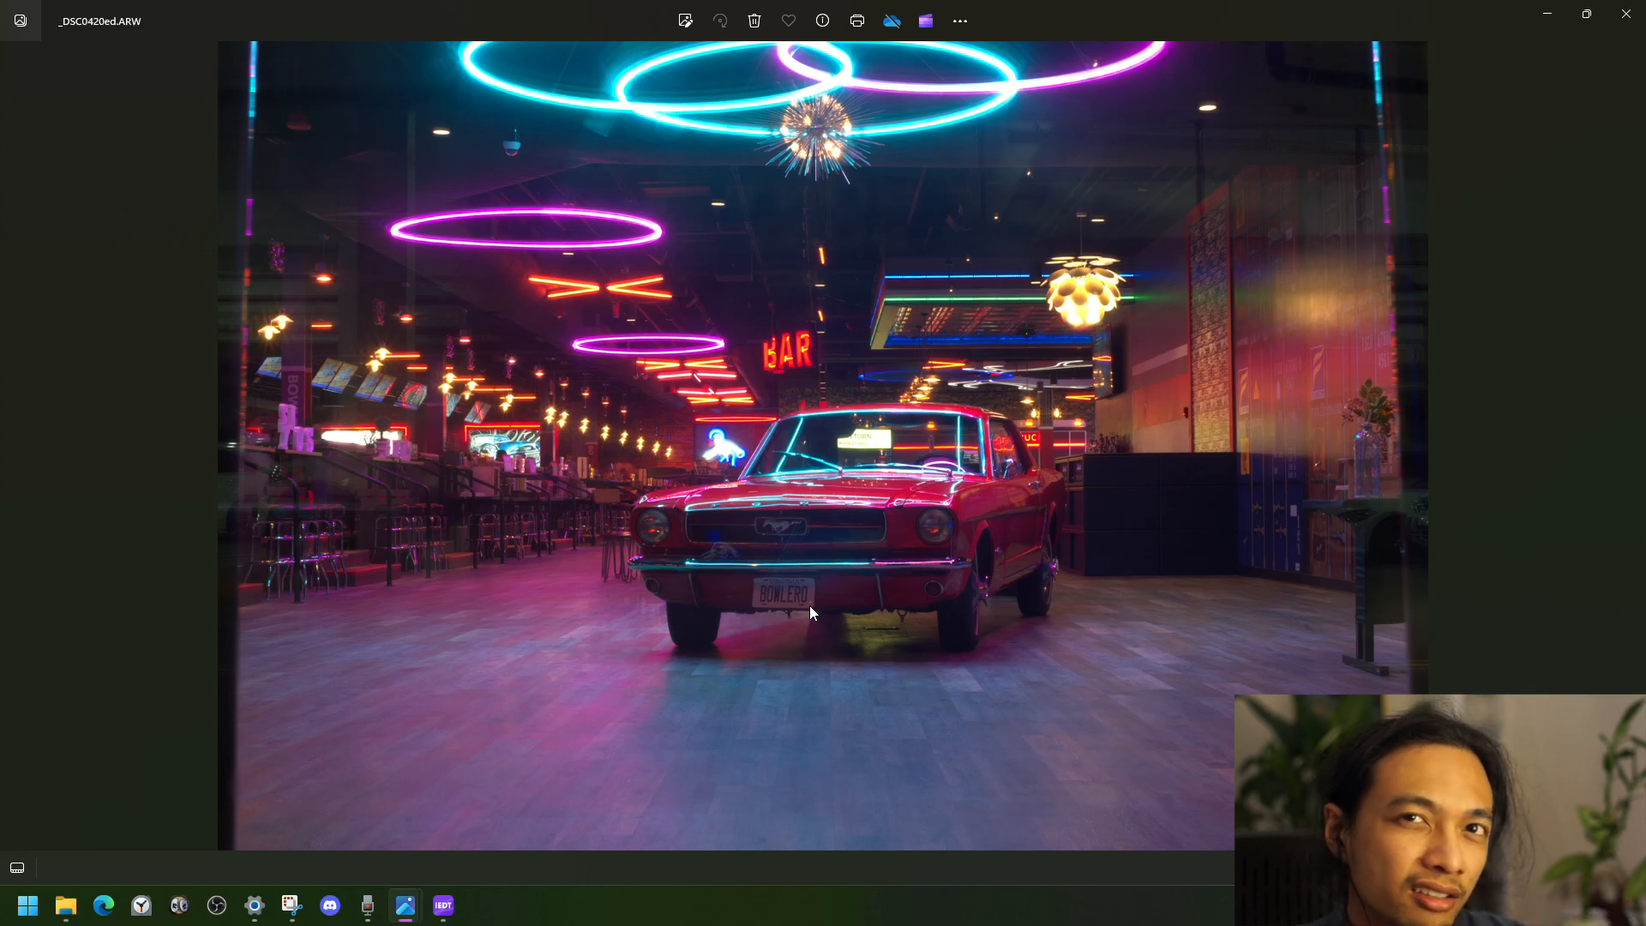
scroll(404, 702, "up", 5)
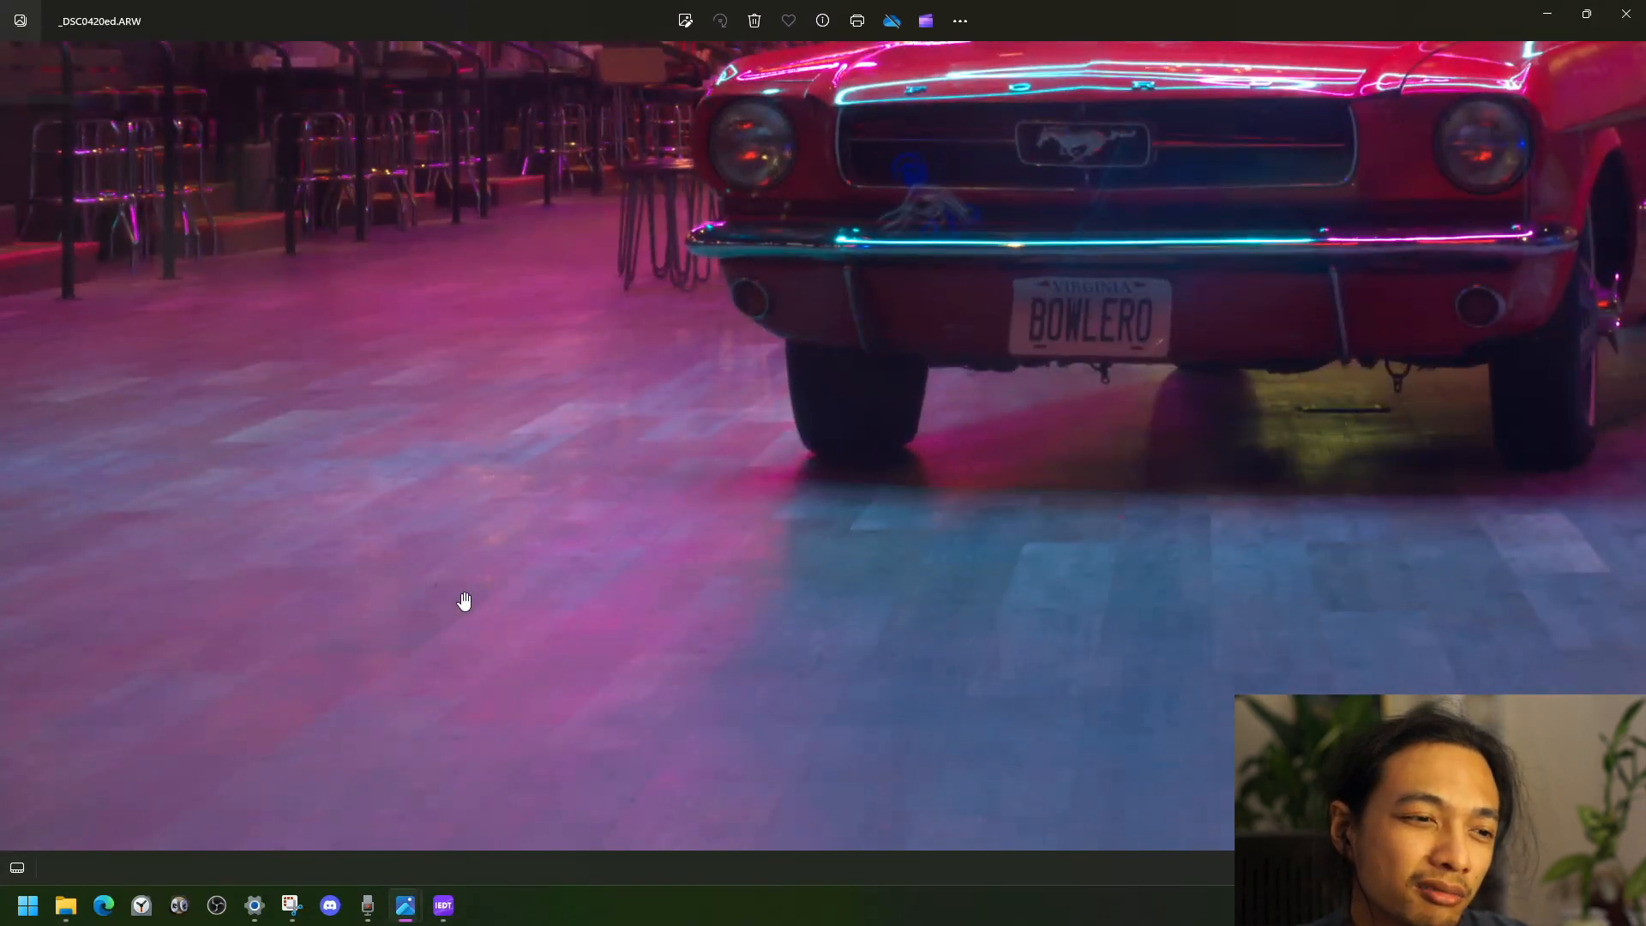
scroll(470, 595, "down", 5)
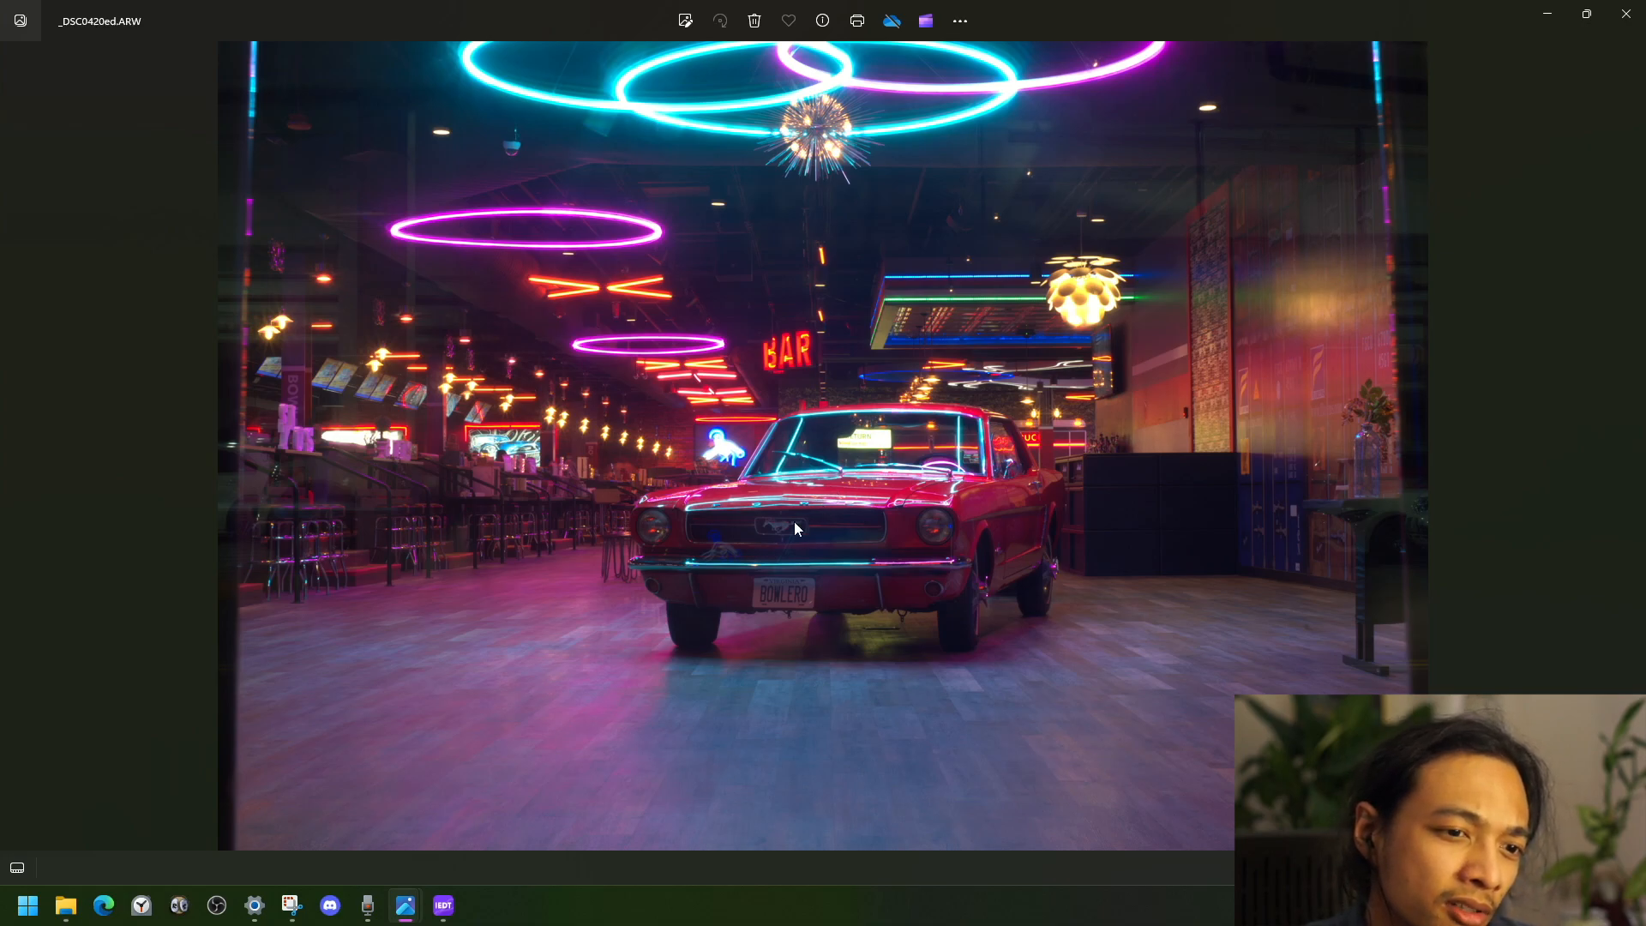
scroll(794, 528, "up", 5)
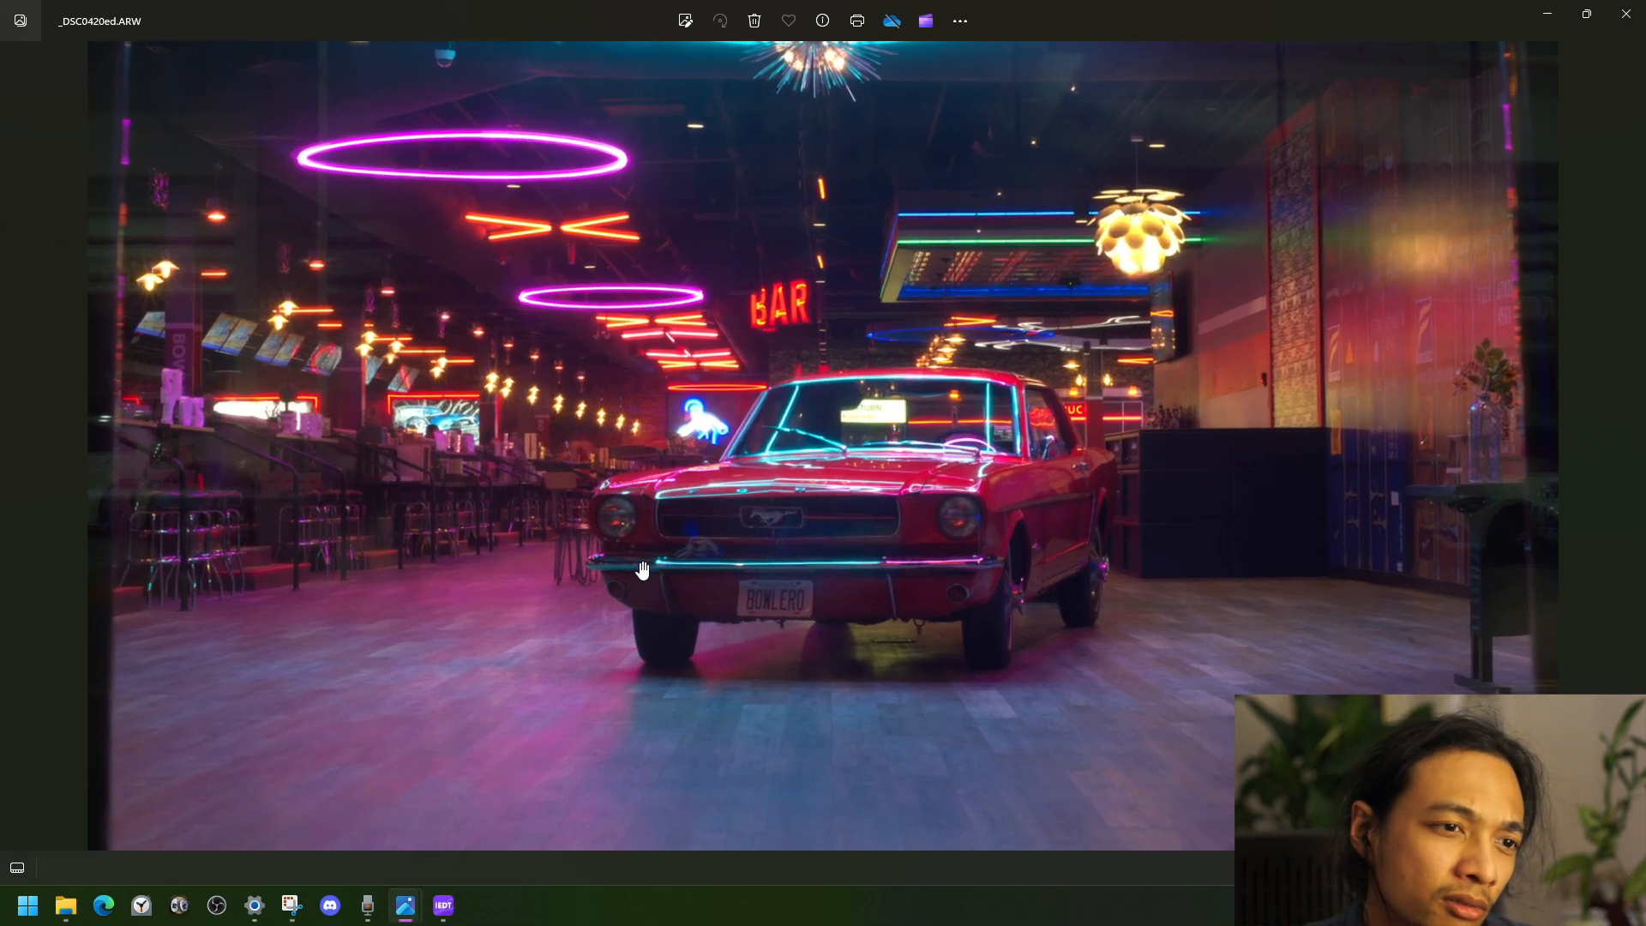
scroll(643, 568, "down", 5)
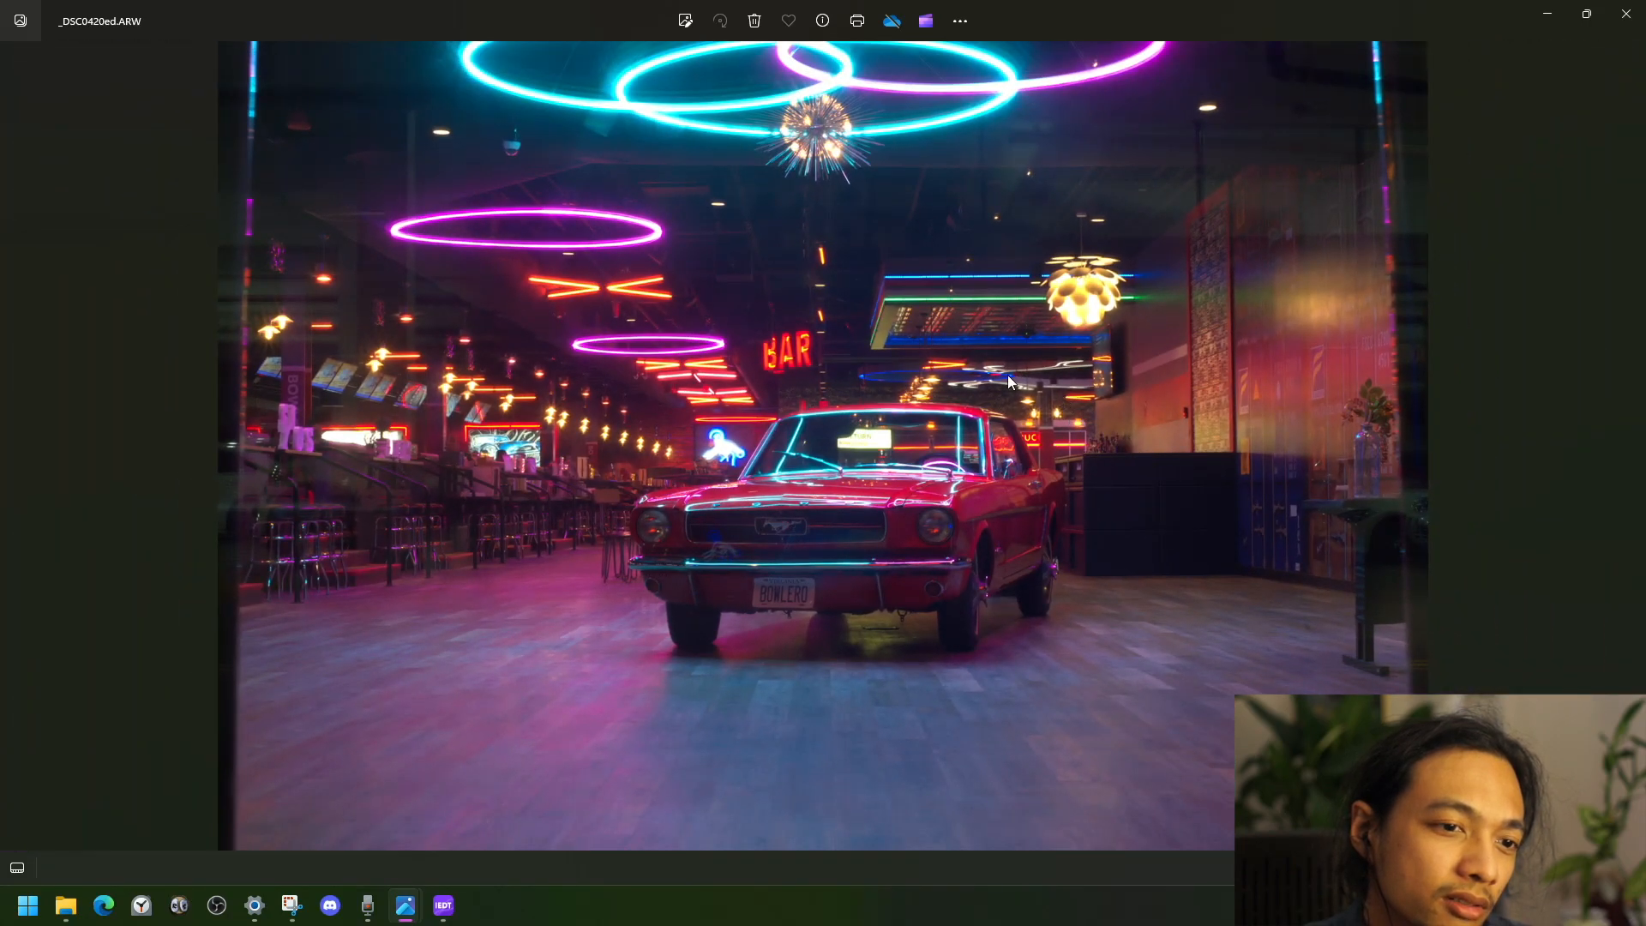
- Minimize _DSC0420ed.ARW, view _DSC0420ed.JPG maximized, and minimize it to get back to the raw in Edit
left_click_drag(1088, 14, 844, 297)
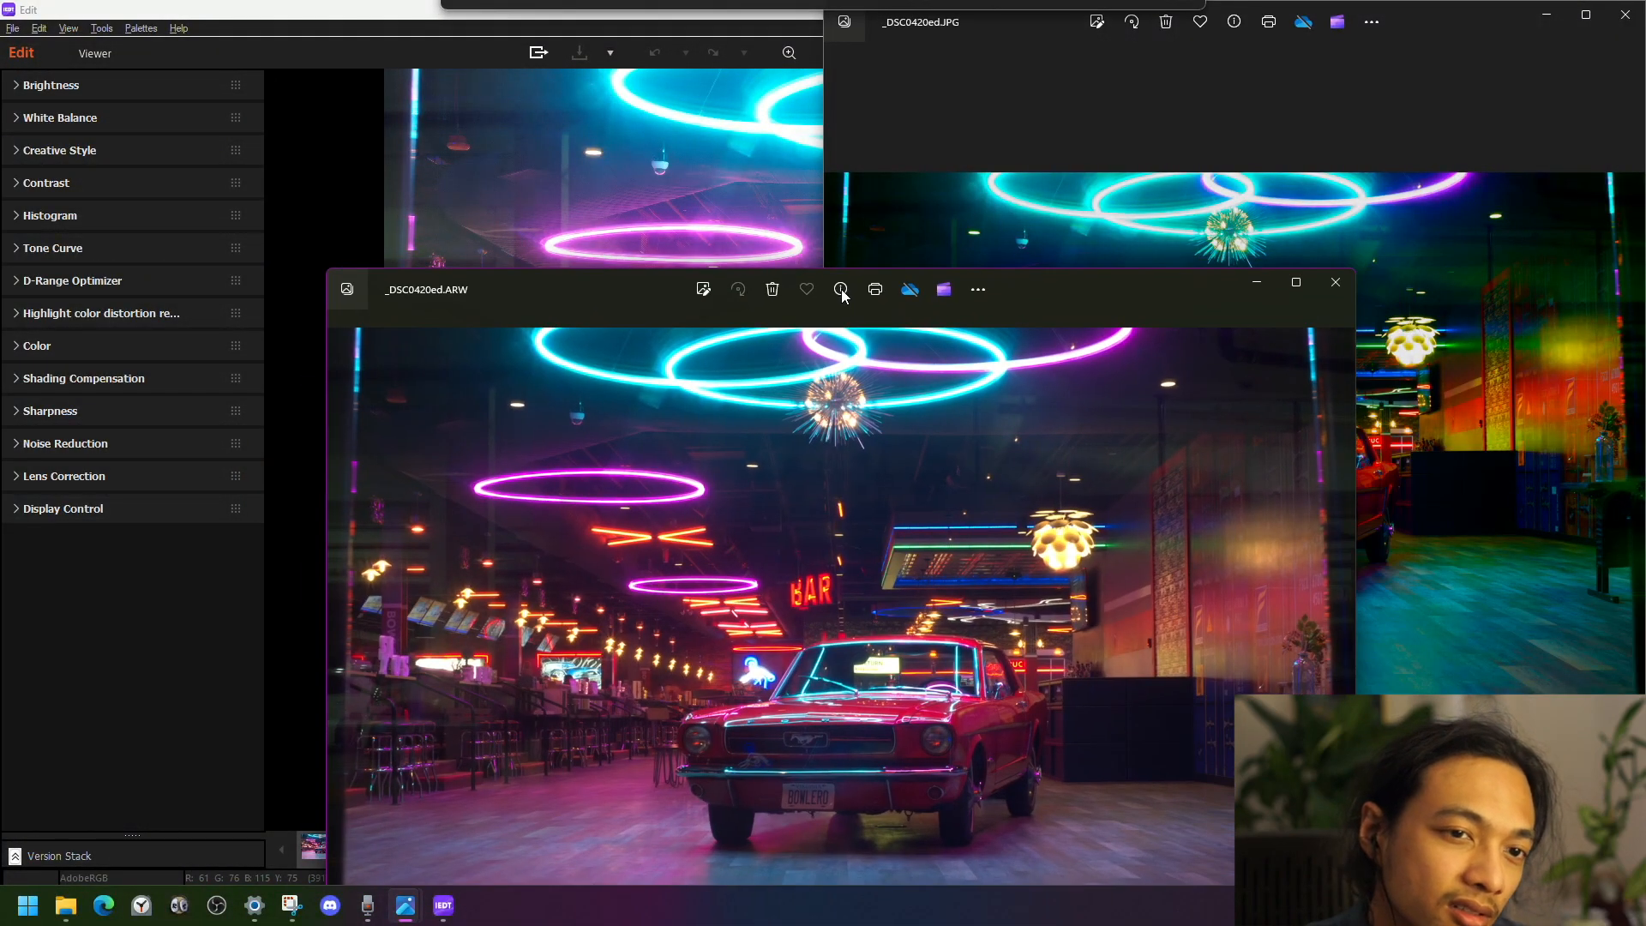
left_click(1259, 284)
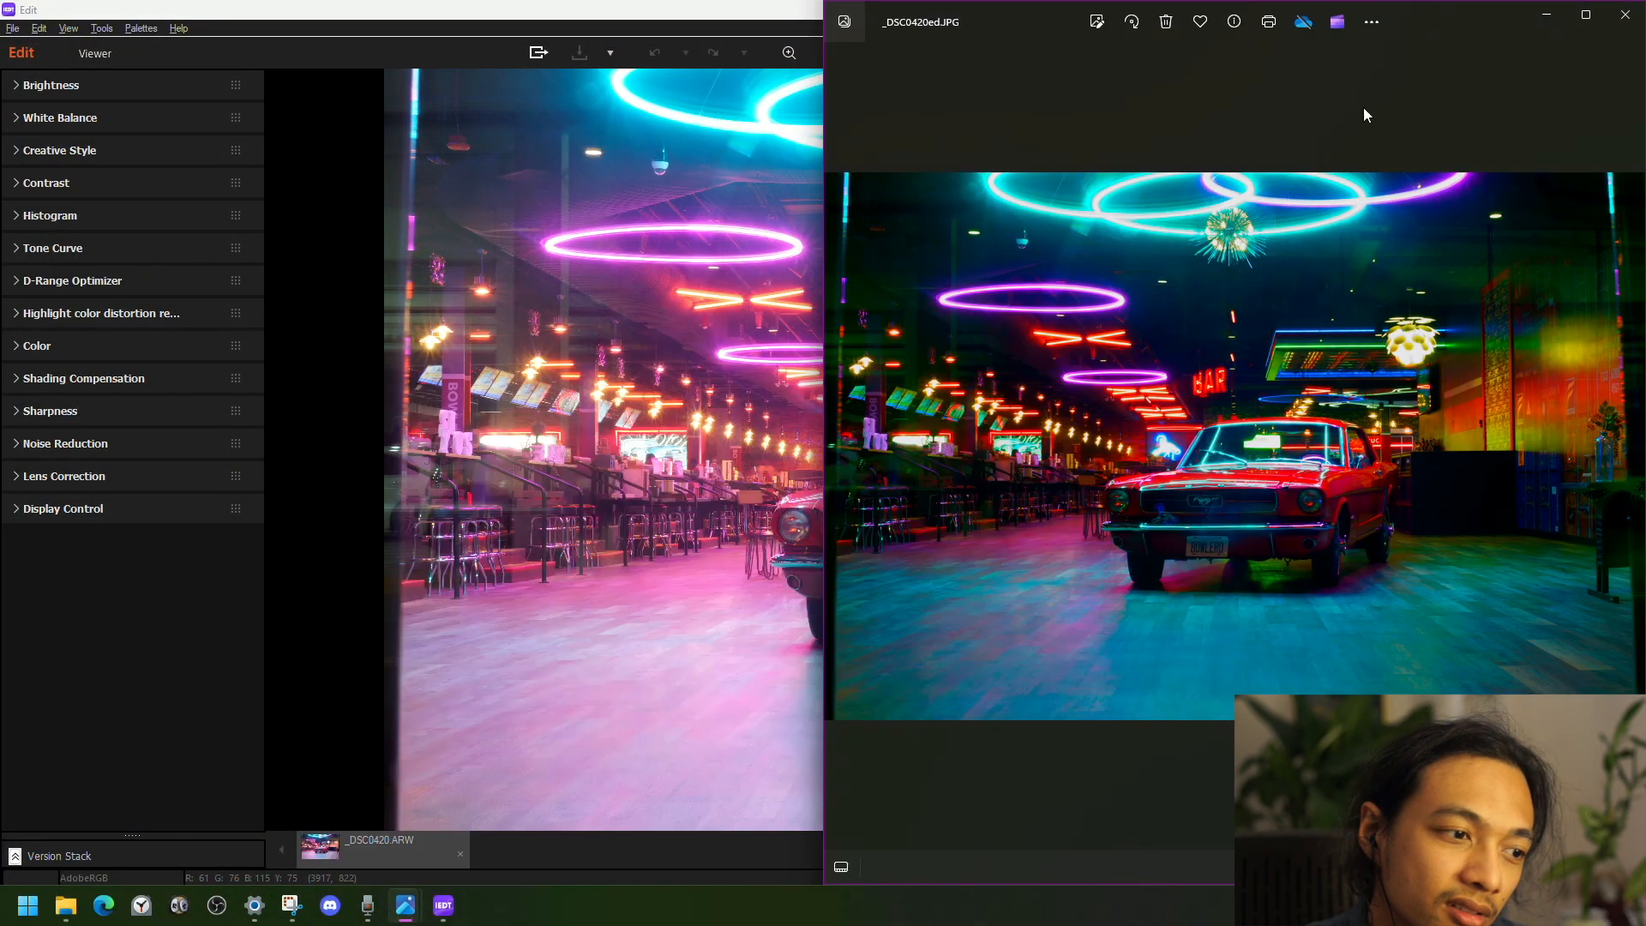
left_click_drag(1417, 14, 1106, 4)
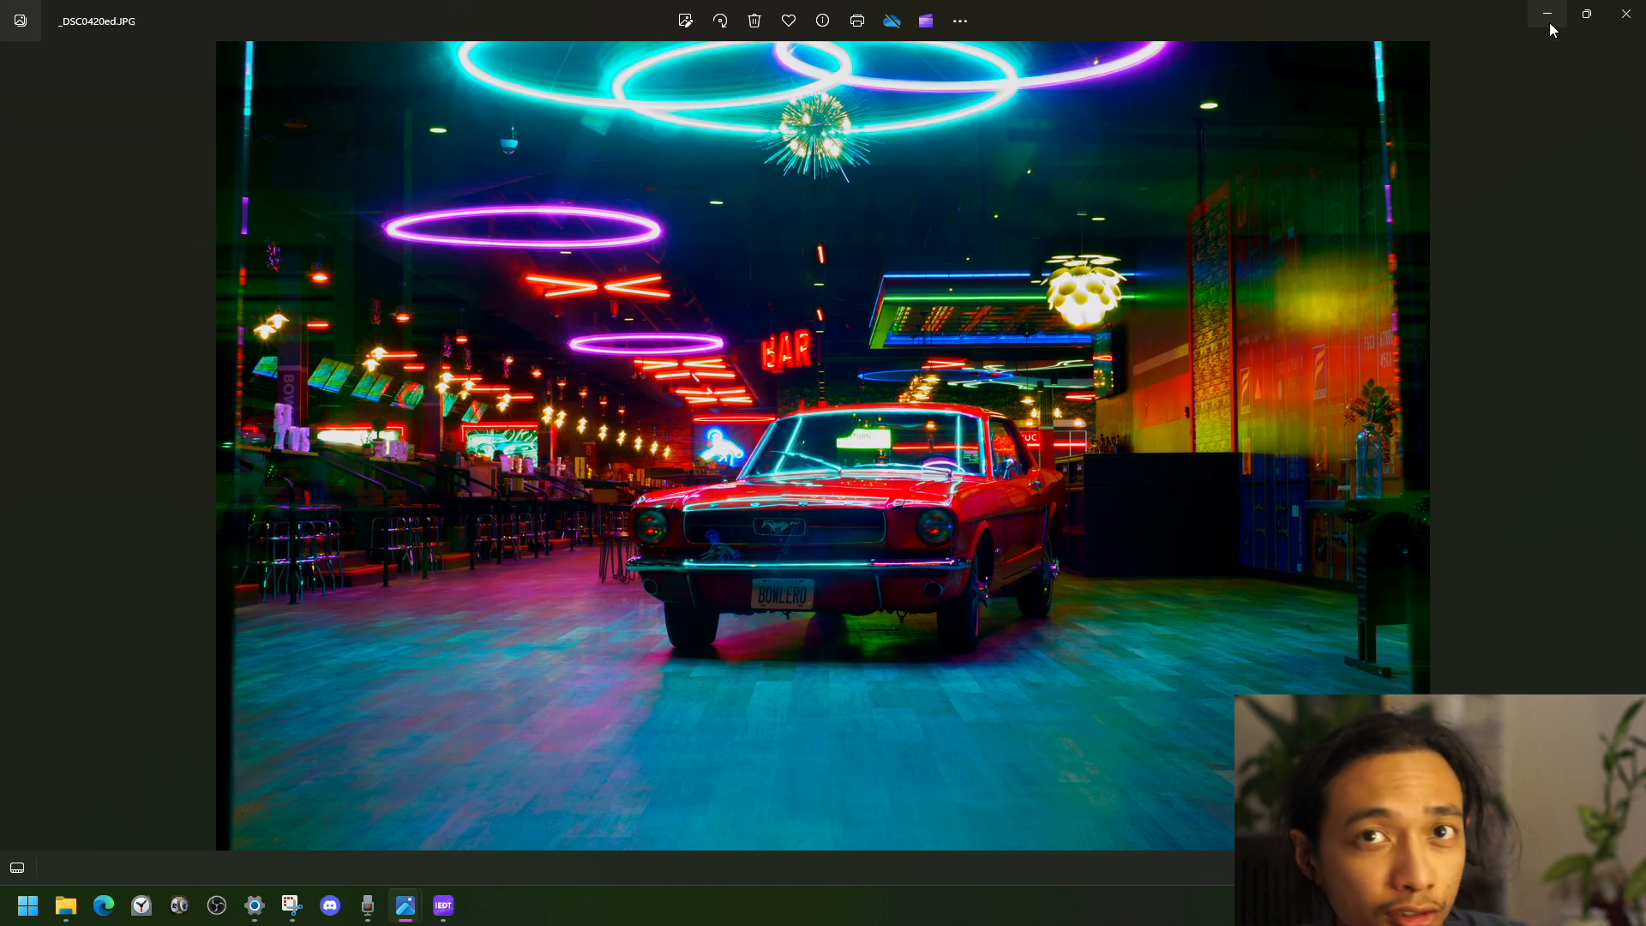
left_click(1549, 24)
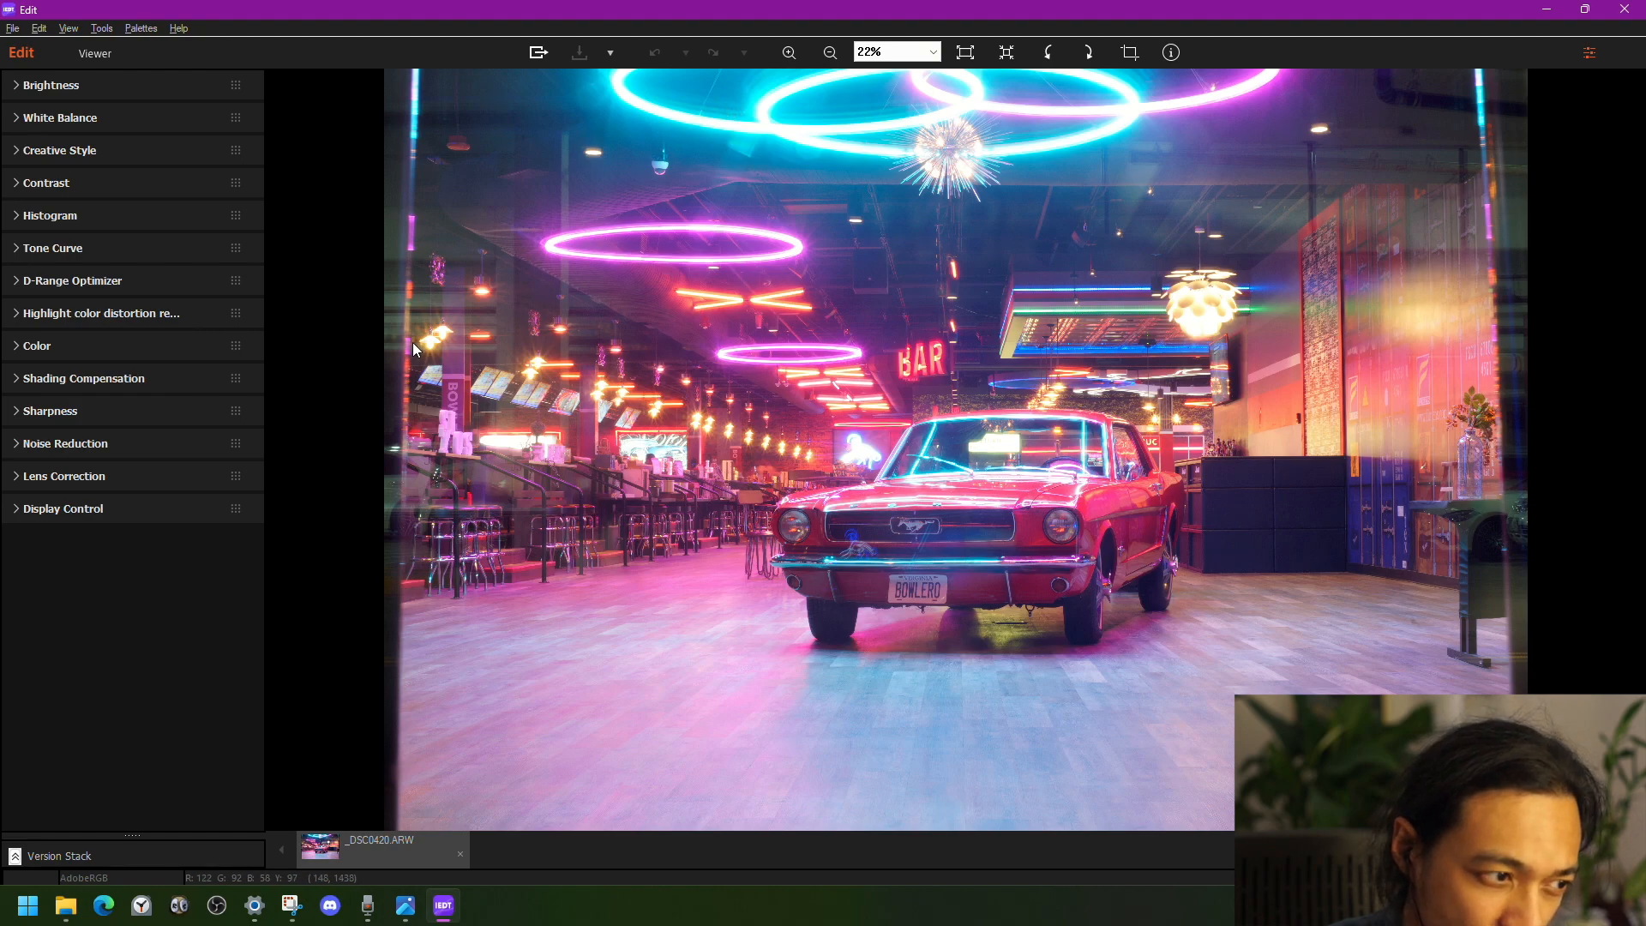
- Set the D-Range Optimizer to Manual with an amount of 100, comparing it with Auto, and collapse its settings
left_click(9, 283)
left_click(55, 352)
left_click_drag(65, 390, 216, 399)
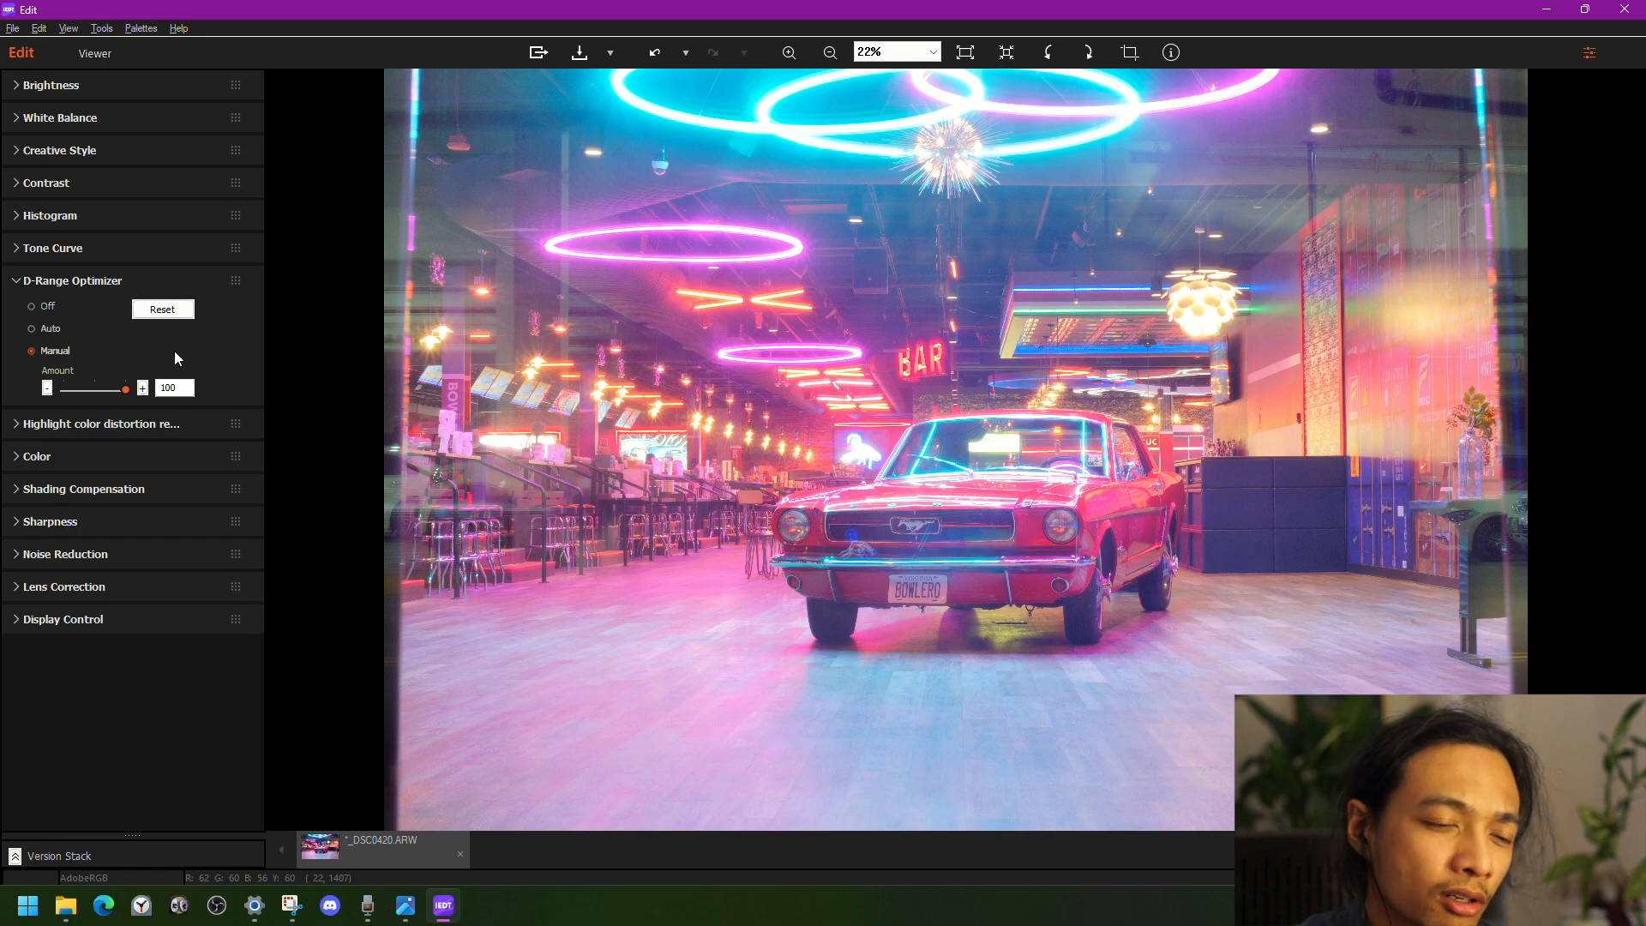
left_click(38, 330)
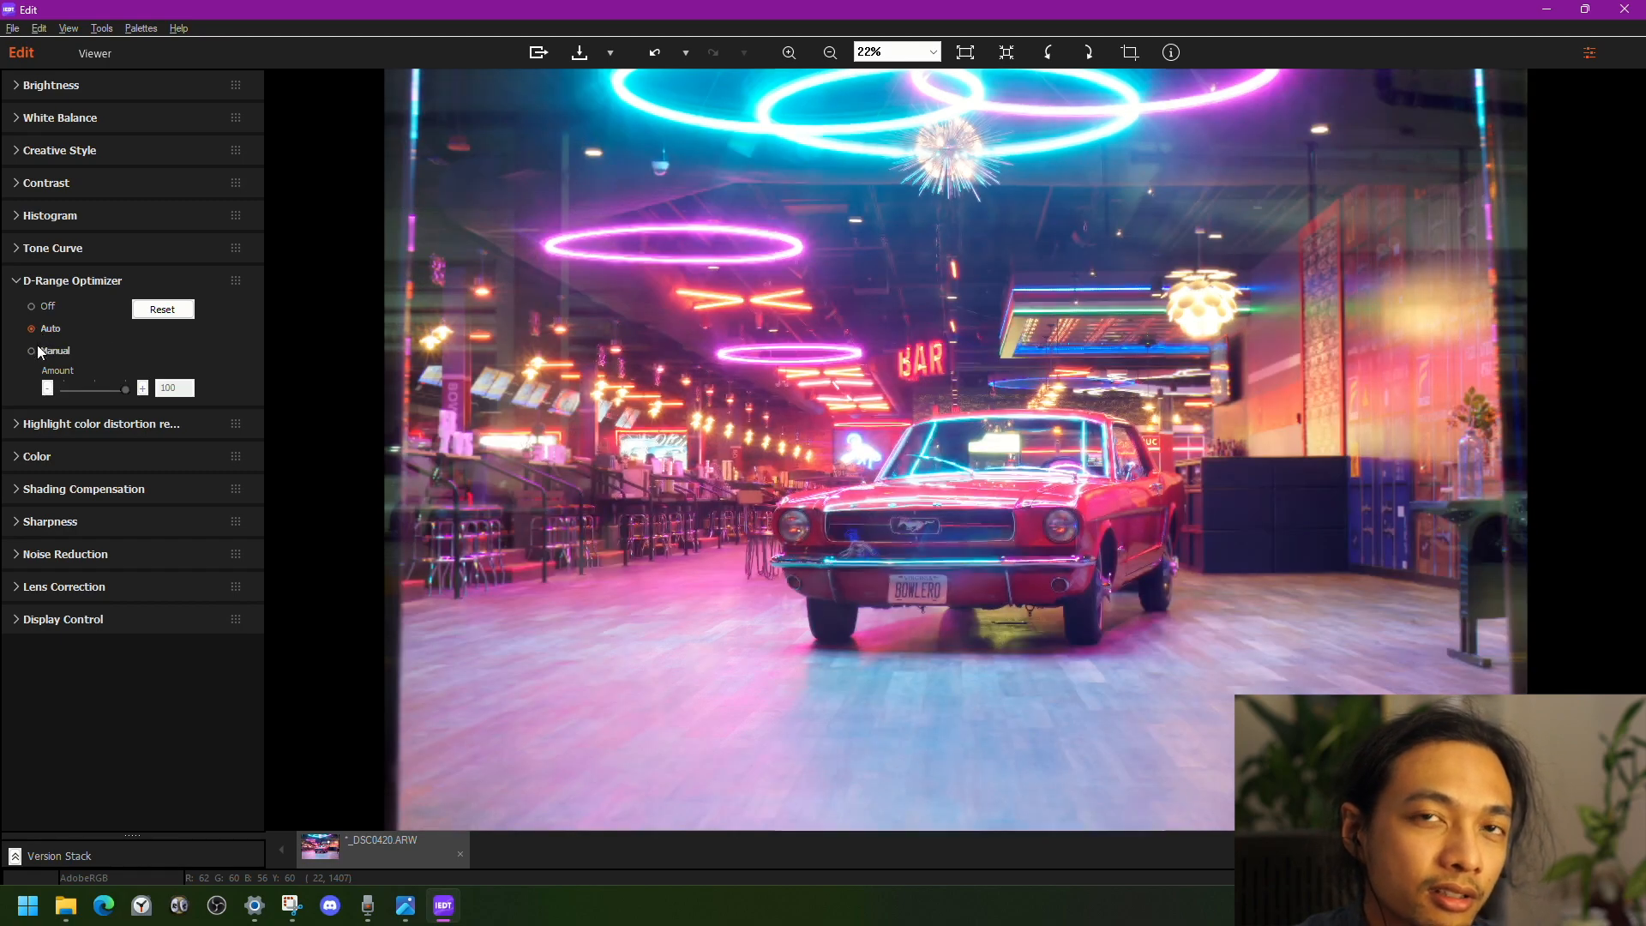
left_click(40, 351)
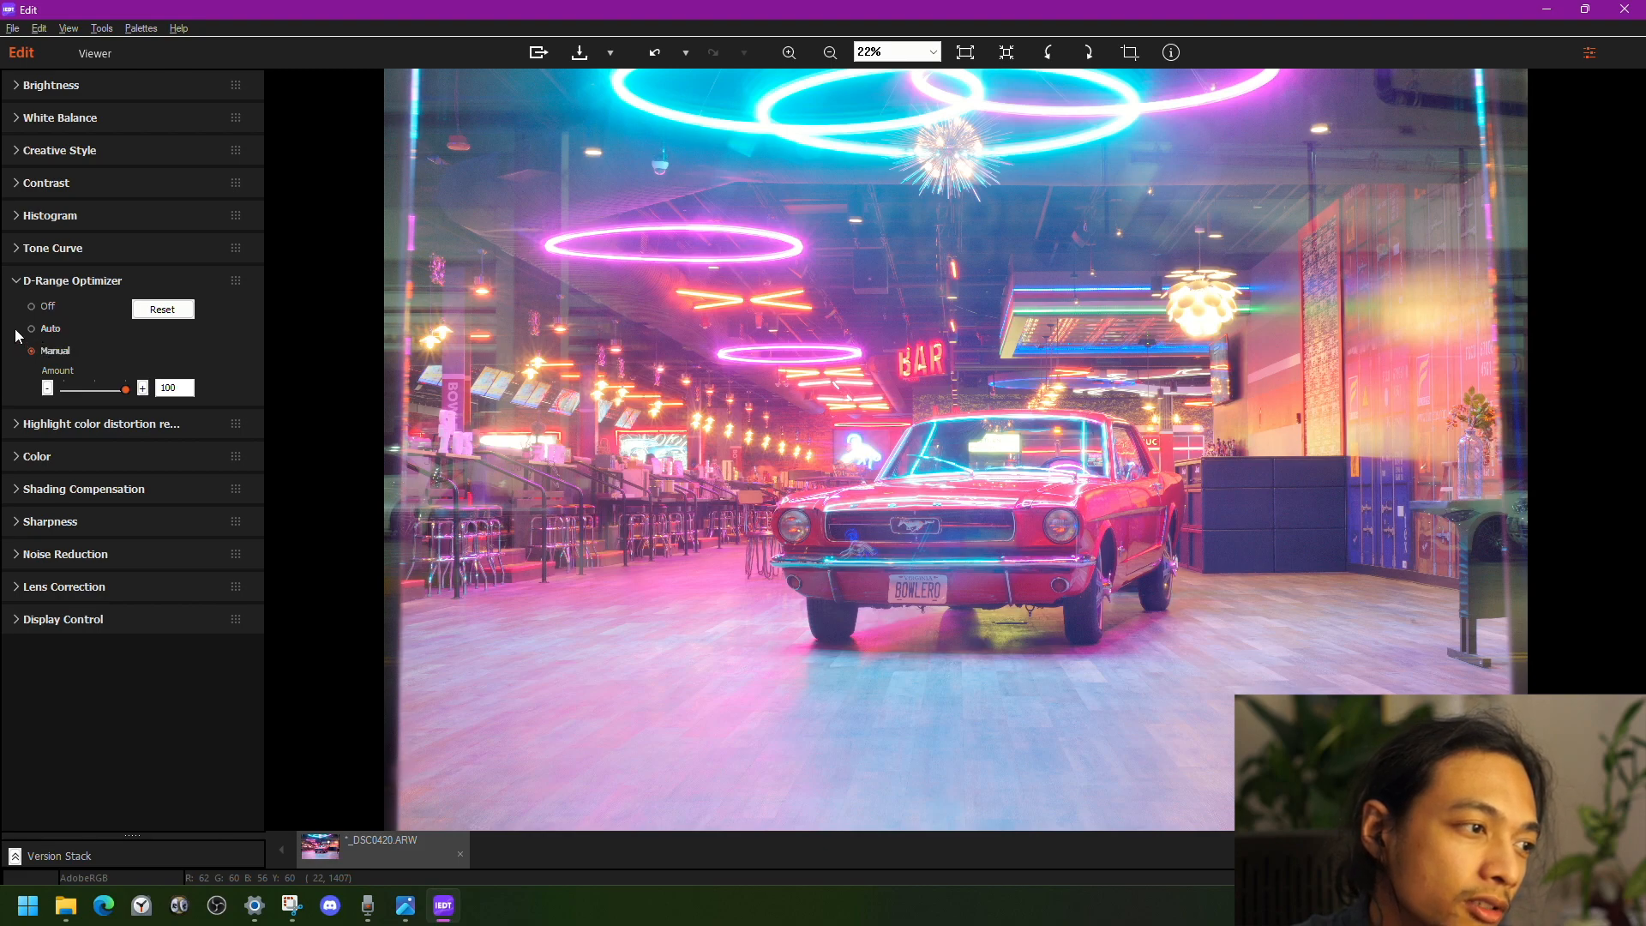
left_click(16, 282)
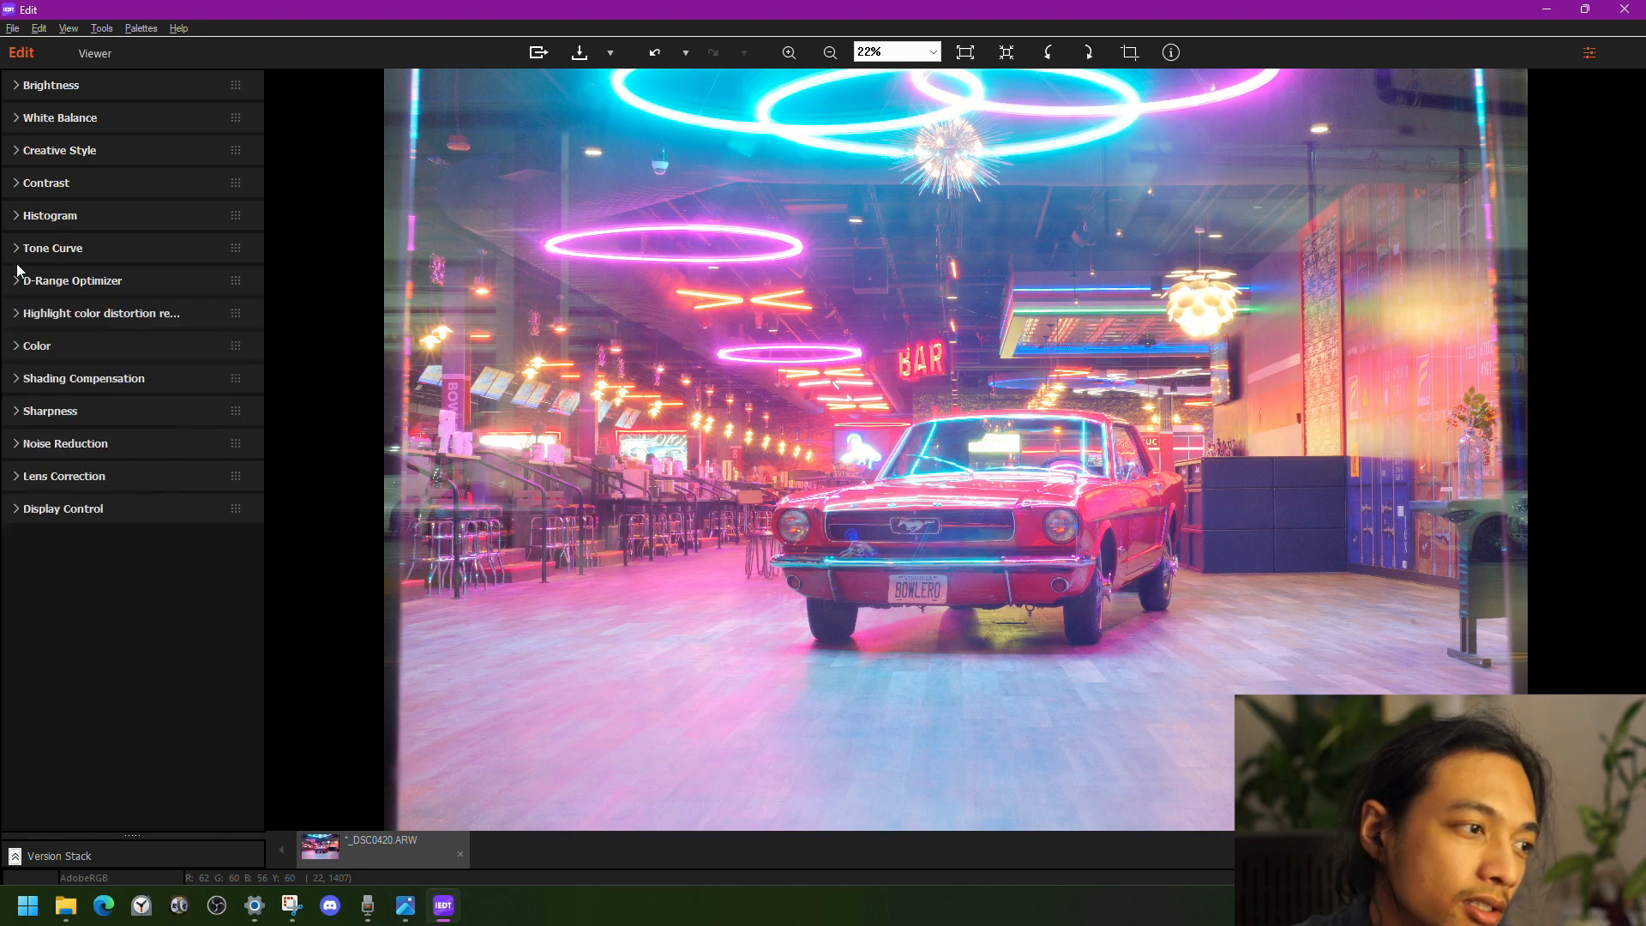
- Try the Standard, Deep and Night view Creative Styles on the raw photo
left_click(18, 154)
left_click(51, 177)
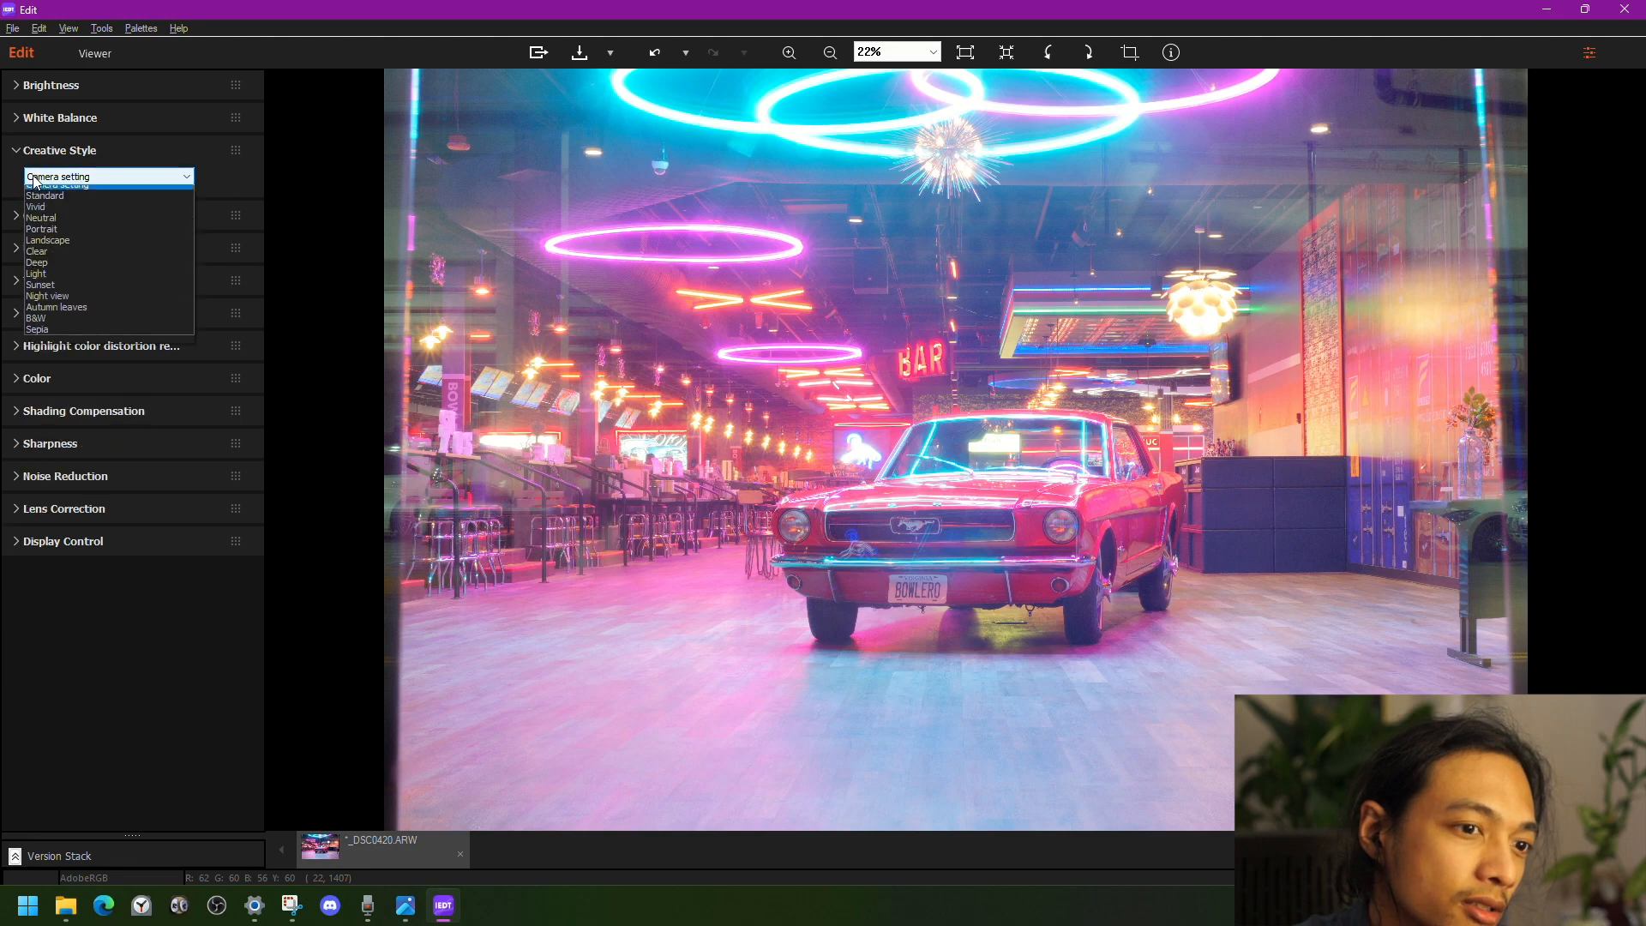
left_click(45, 195)
left_click(47, 178)
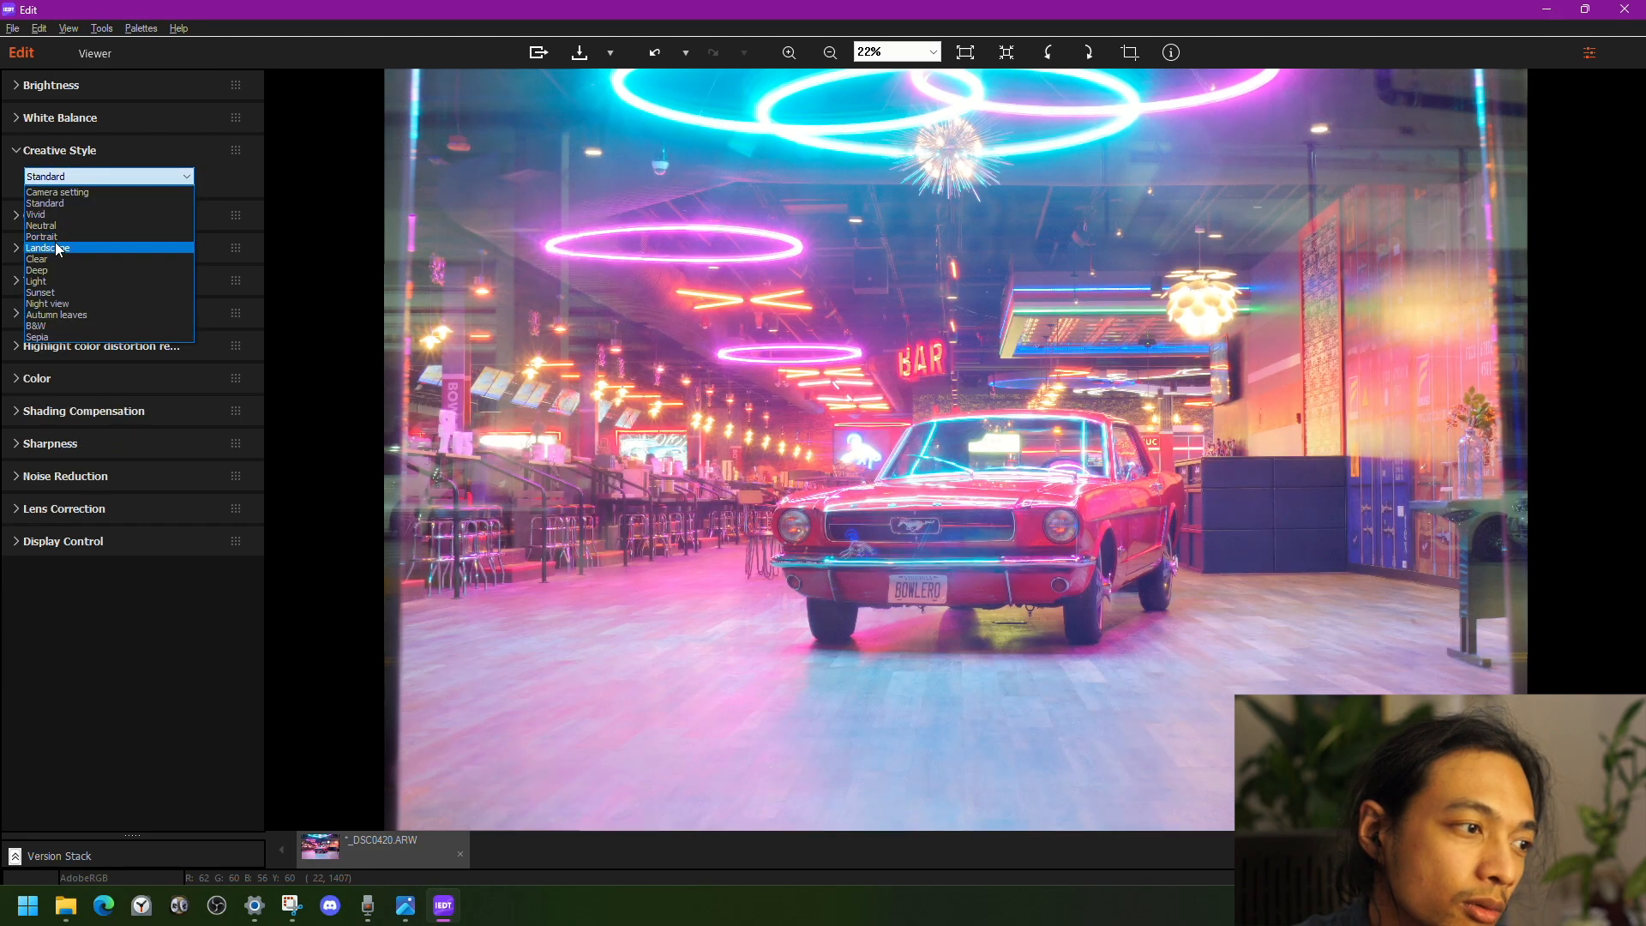
left_click(53, 269)
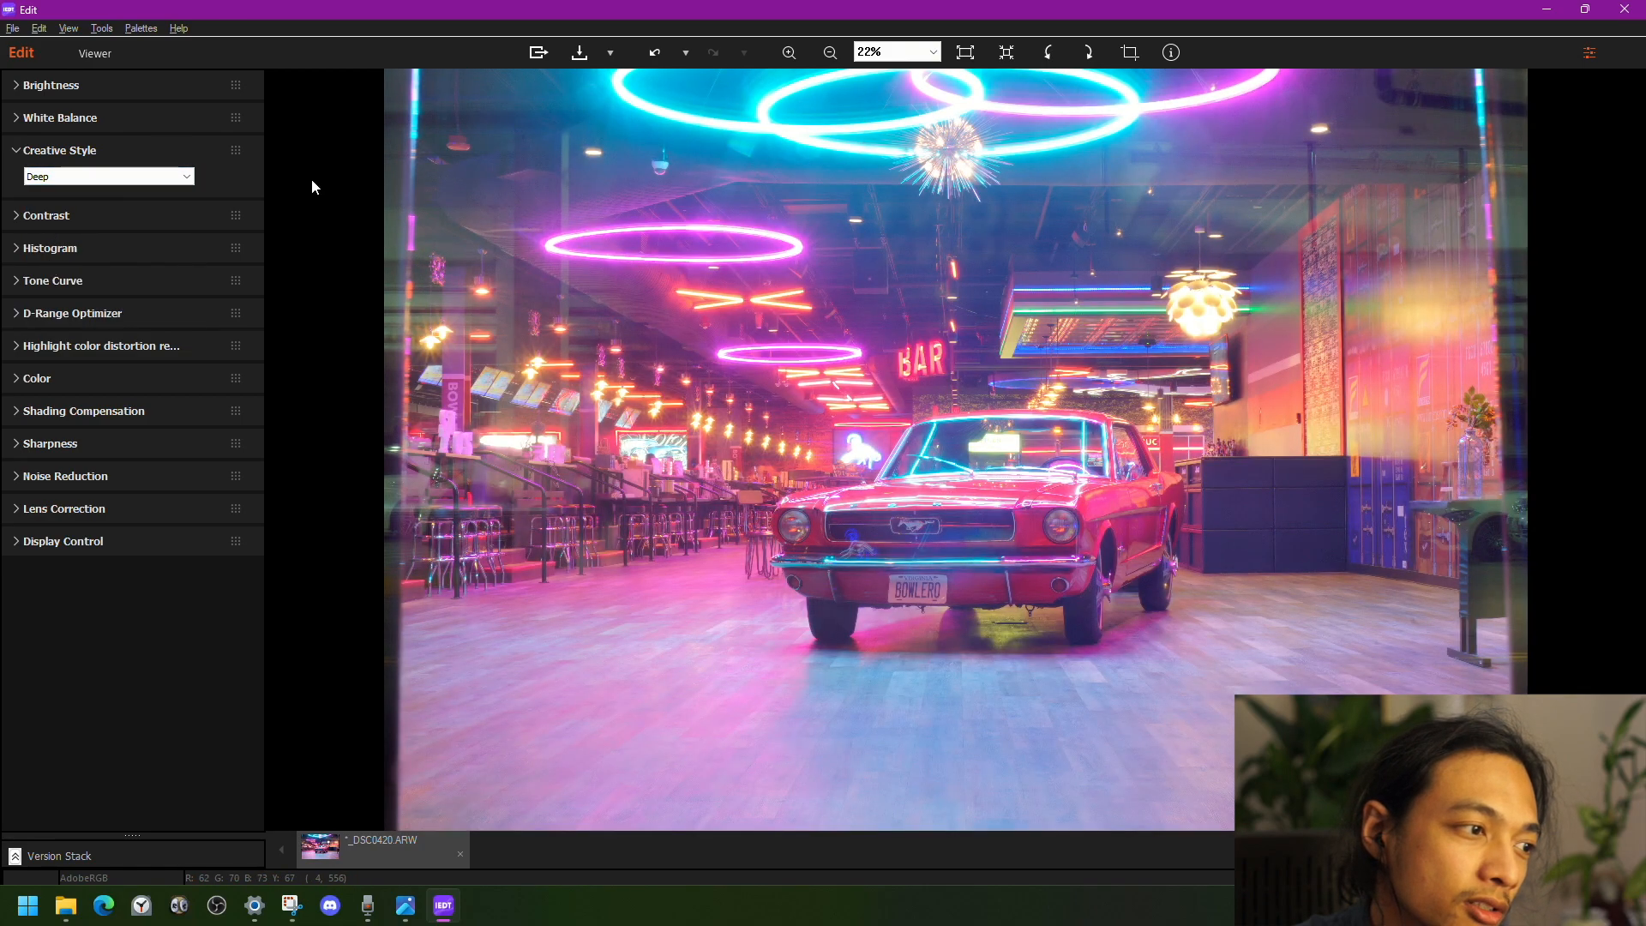
left_click(162, 177)
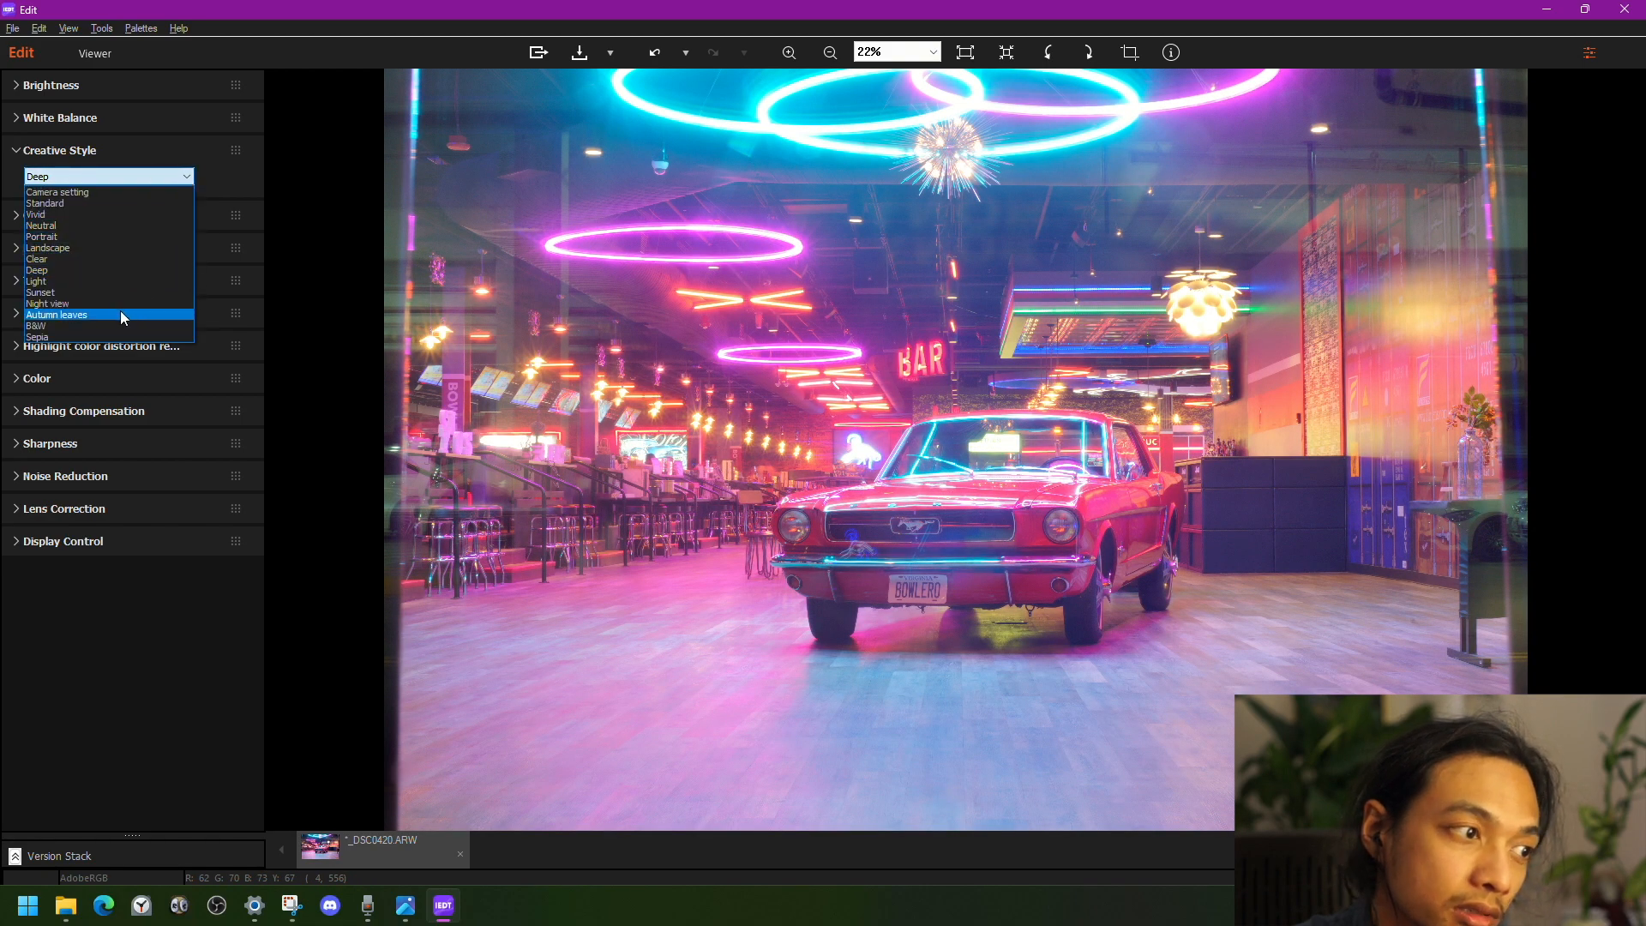
left_click(116, 305)
- Try the Sunset, Light, Clear and Portrait Creative Styles on the raw photo
left_click(134, 185)
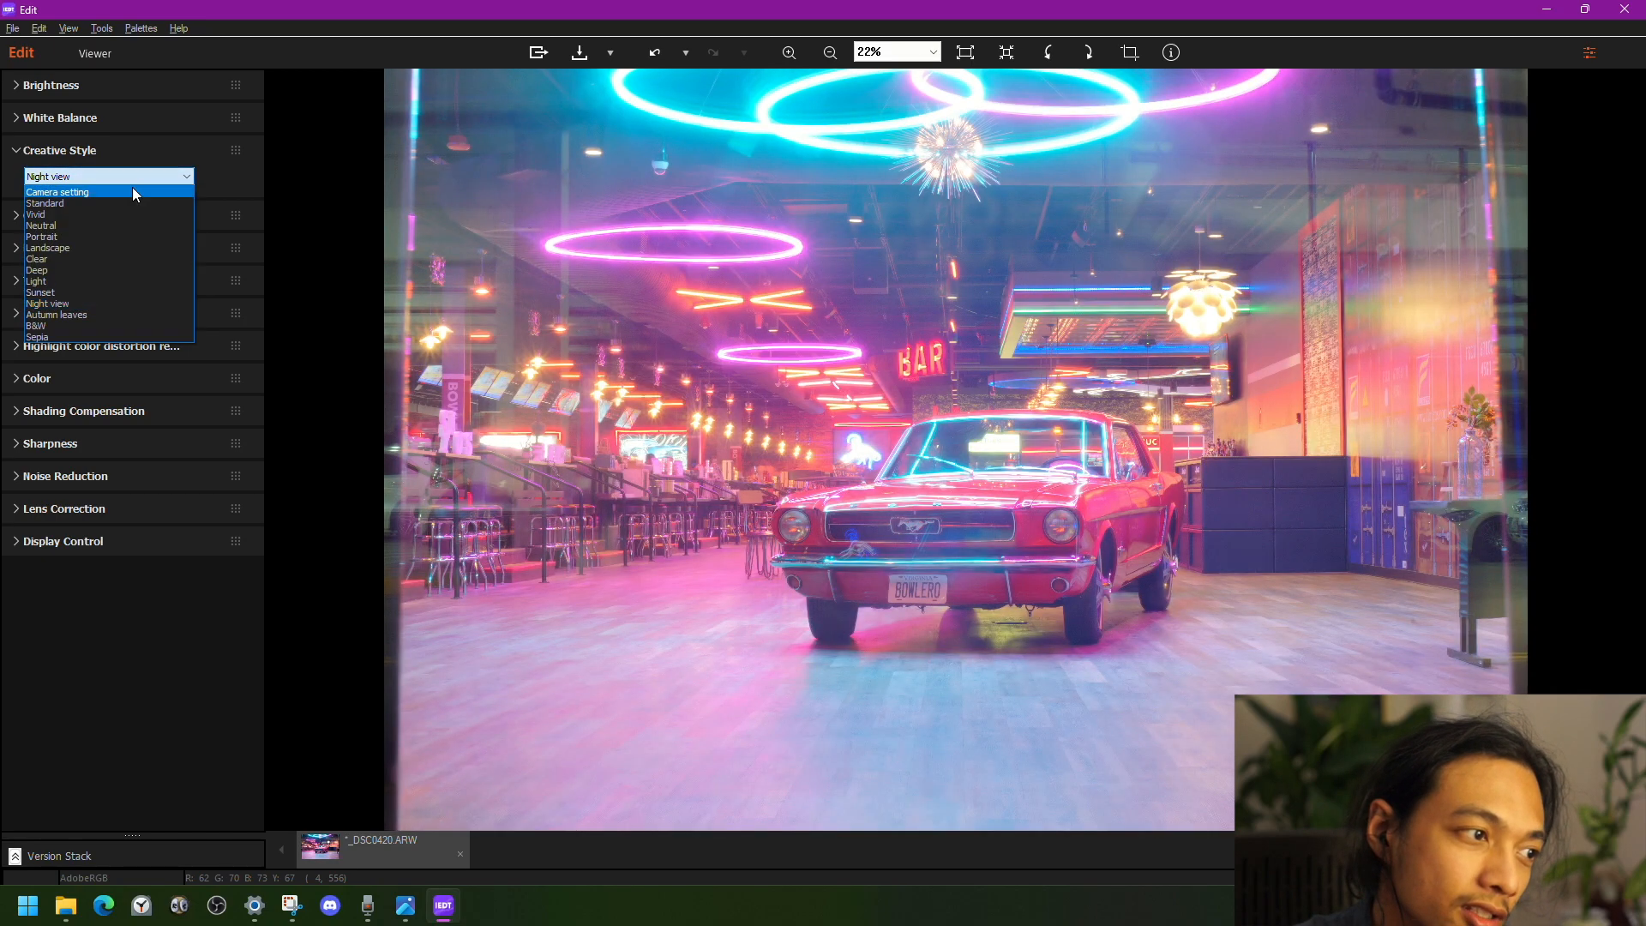
left_click(96, 291)
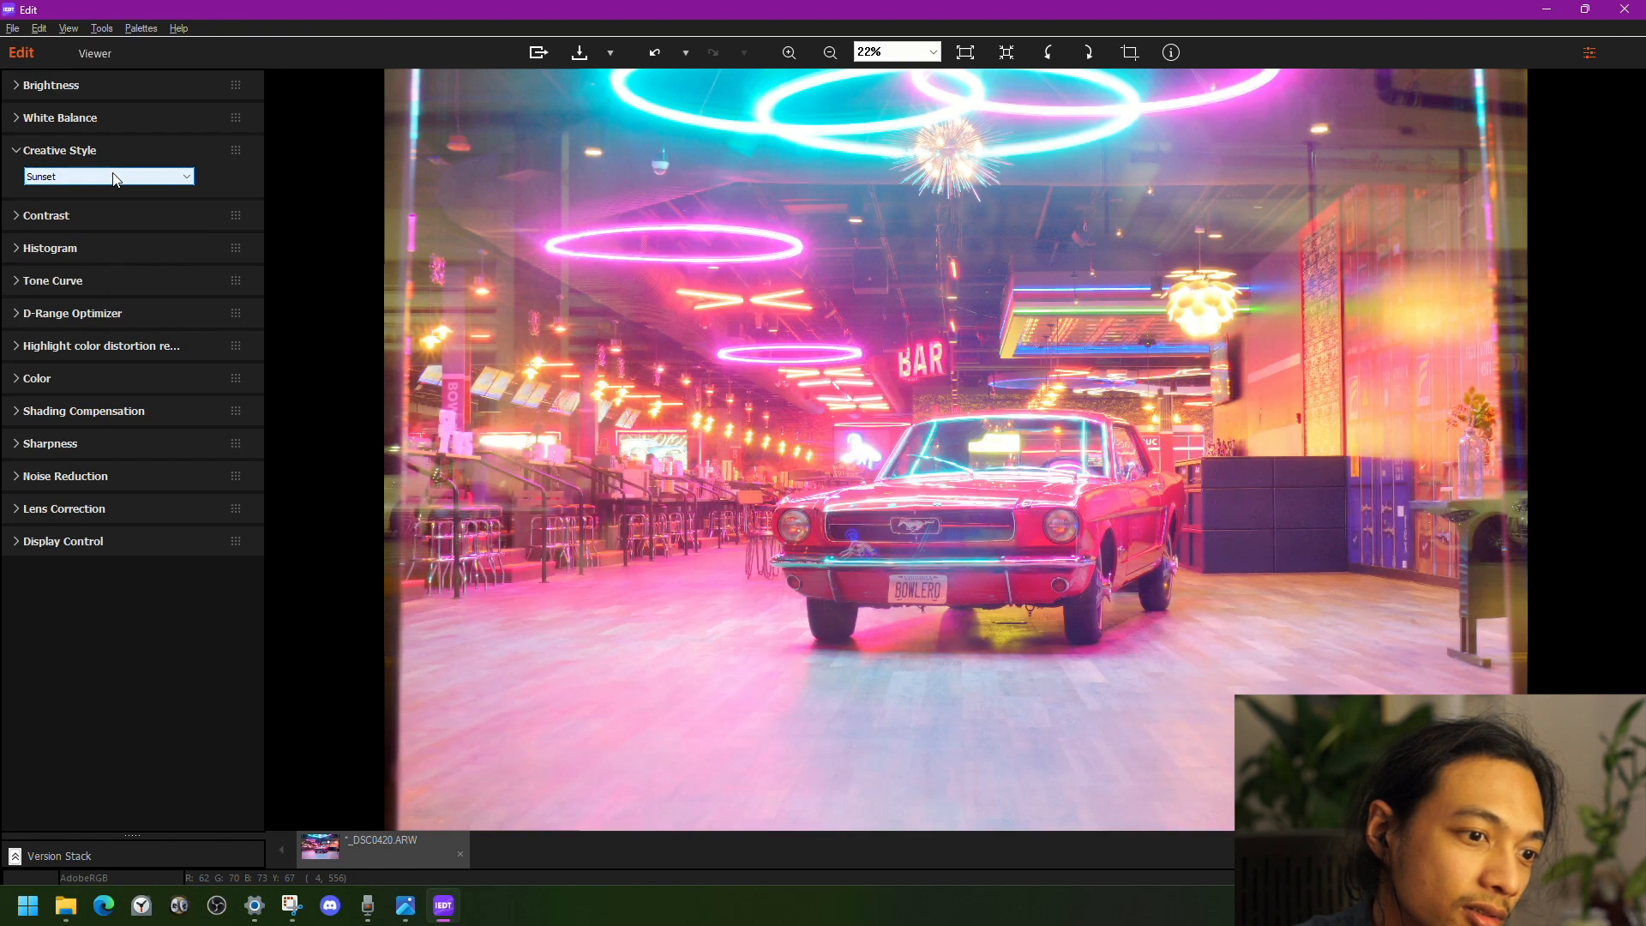
left_click(116, 178)
left_click(95, 280)
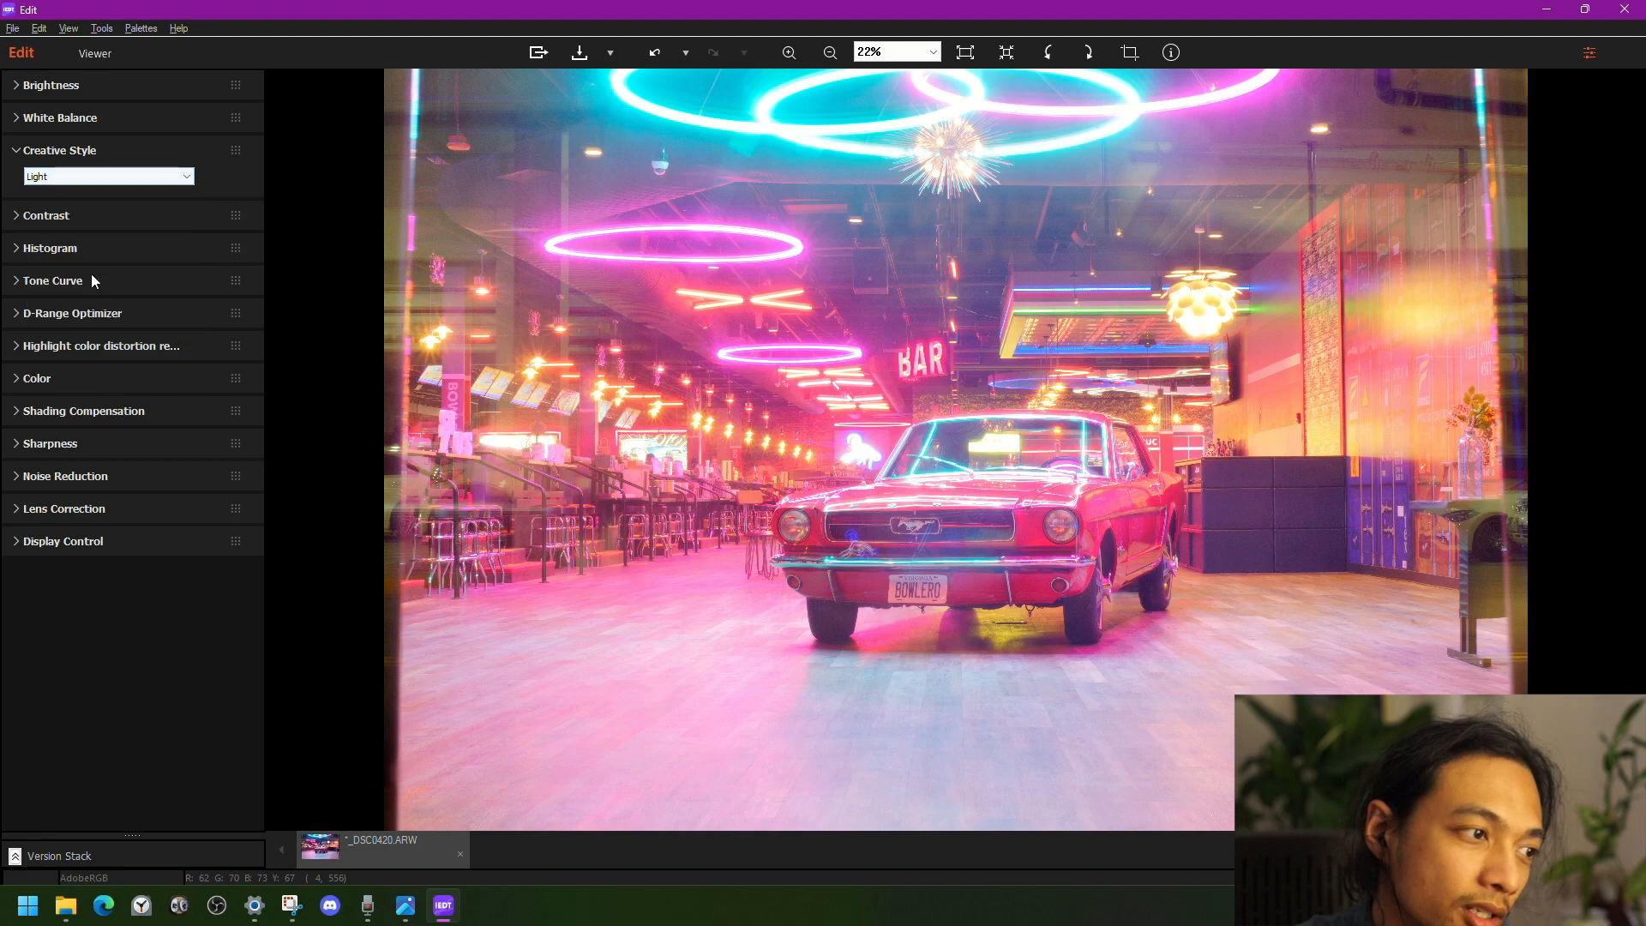
left_click(130, 177)
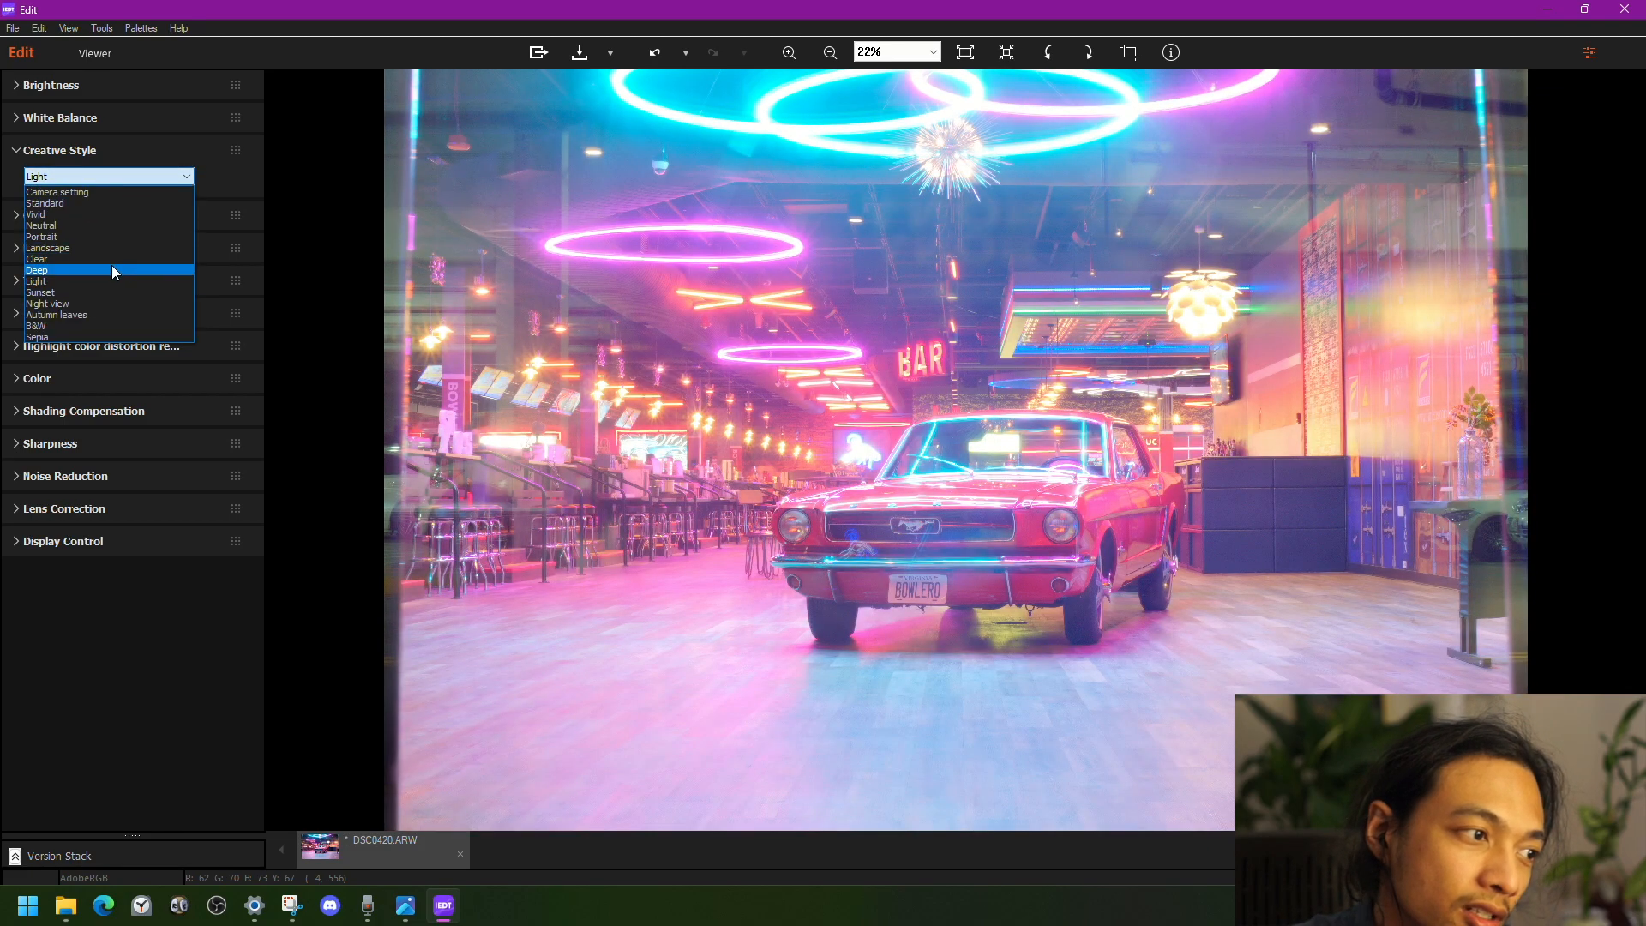
left_click(105, 258)
left_click(130, 174)
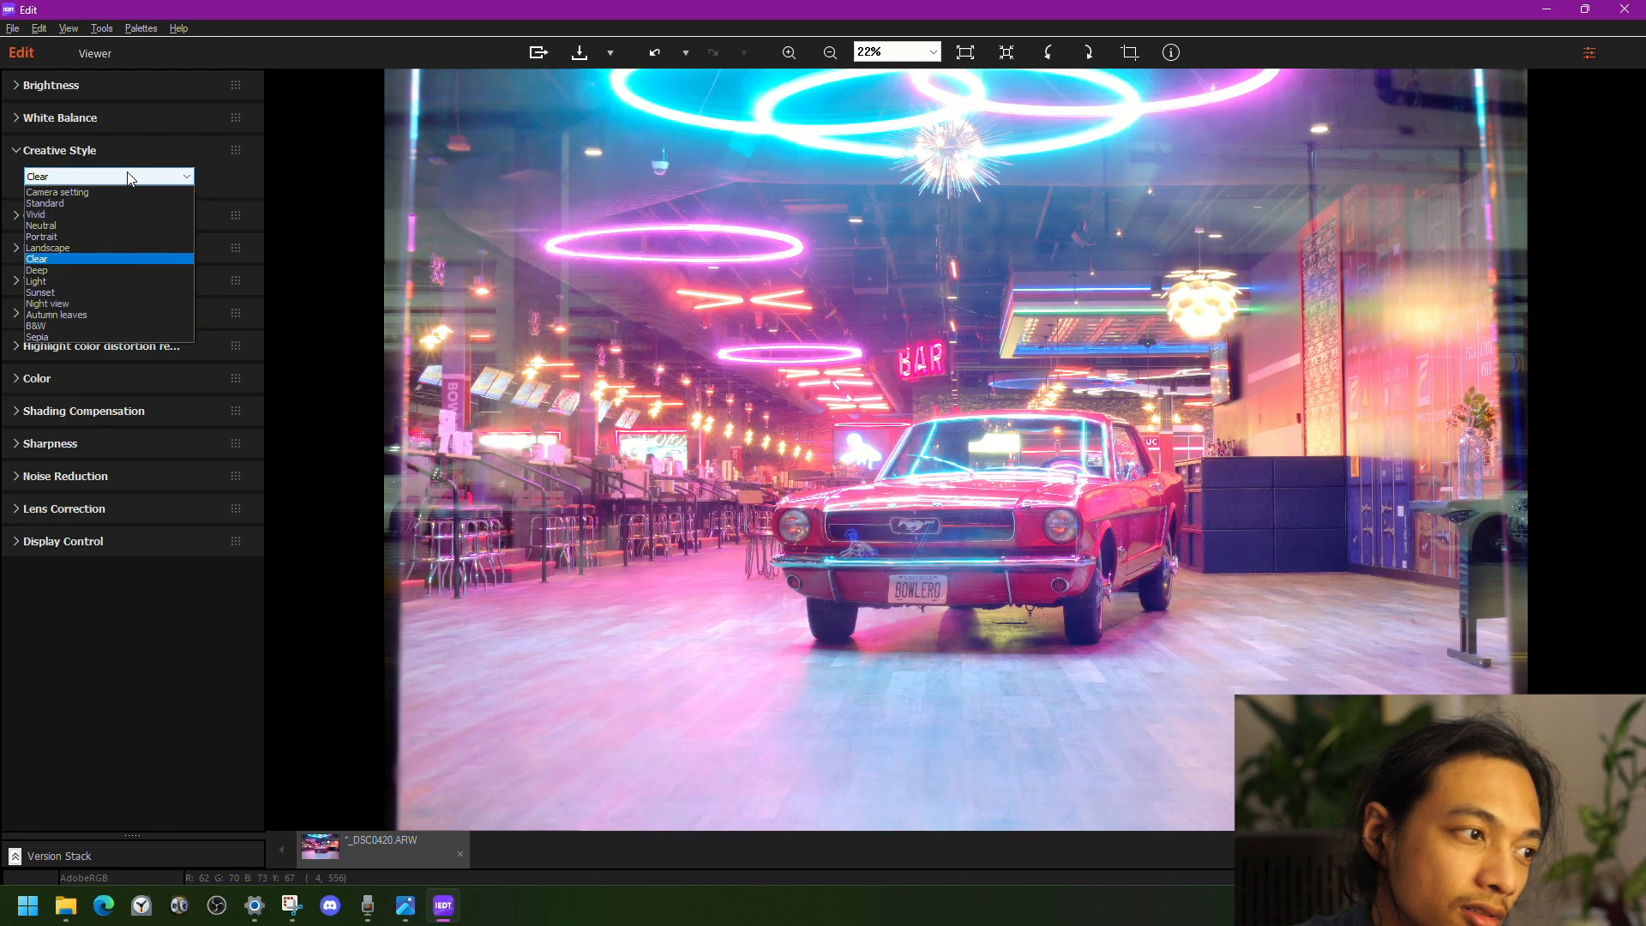
left_click(92, 231)
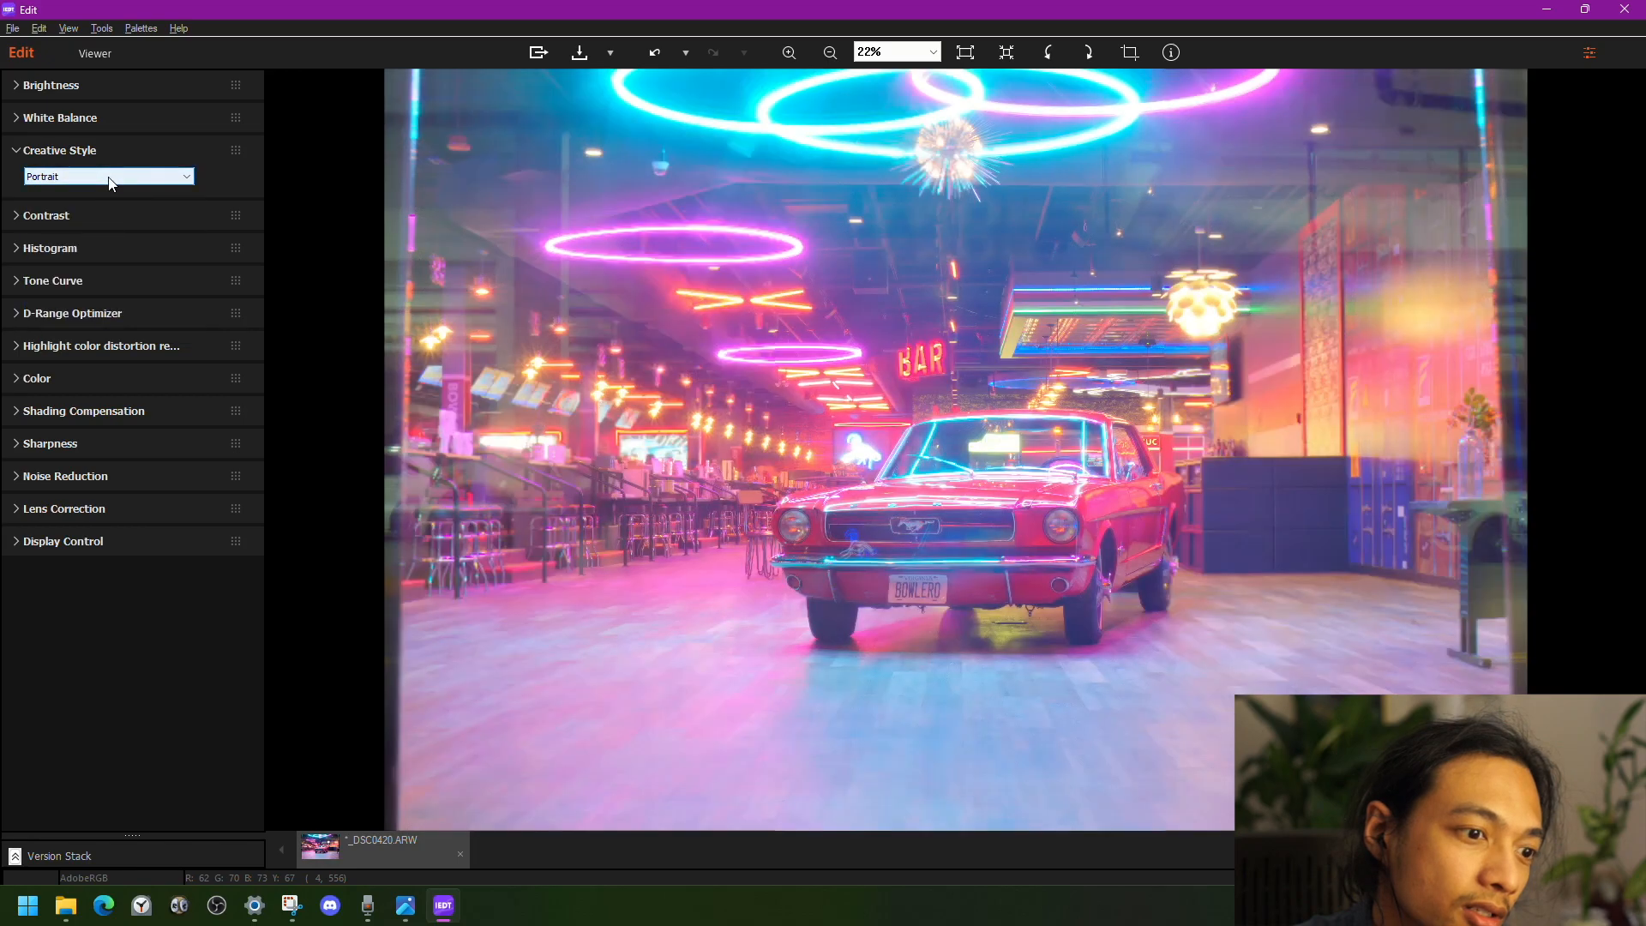
- Try the Landscape Creative Style, settle on Vivid, and check the photo in a closer view
left_click(108, 177)
left_click(89, 246)
left_click(107, 169)
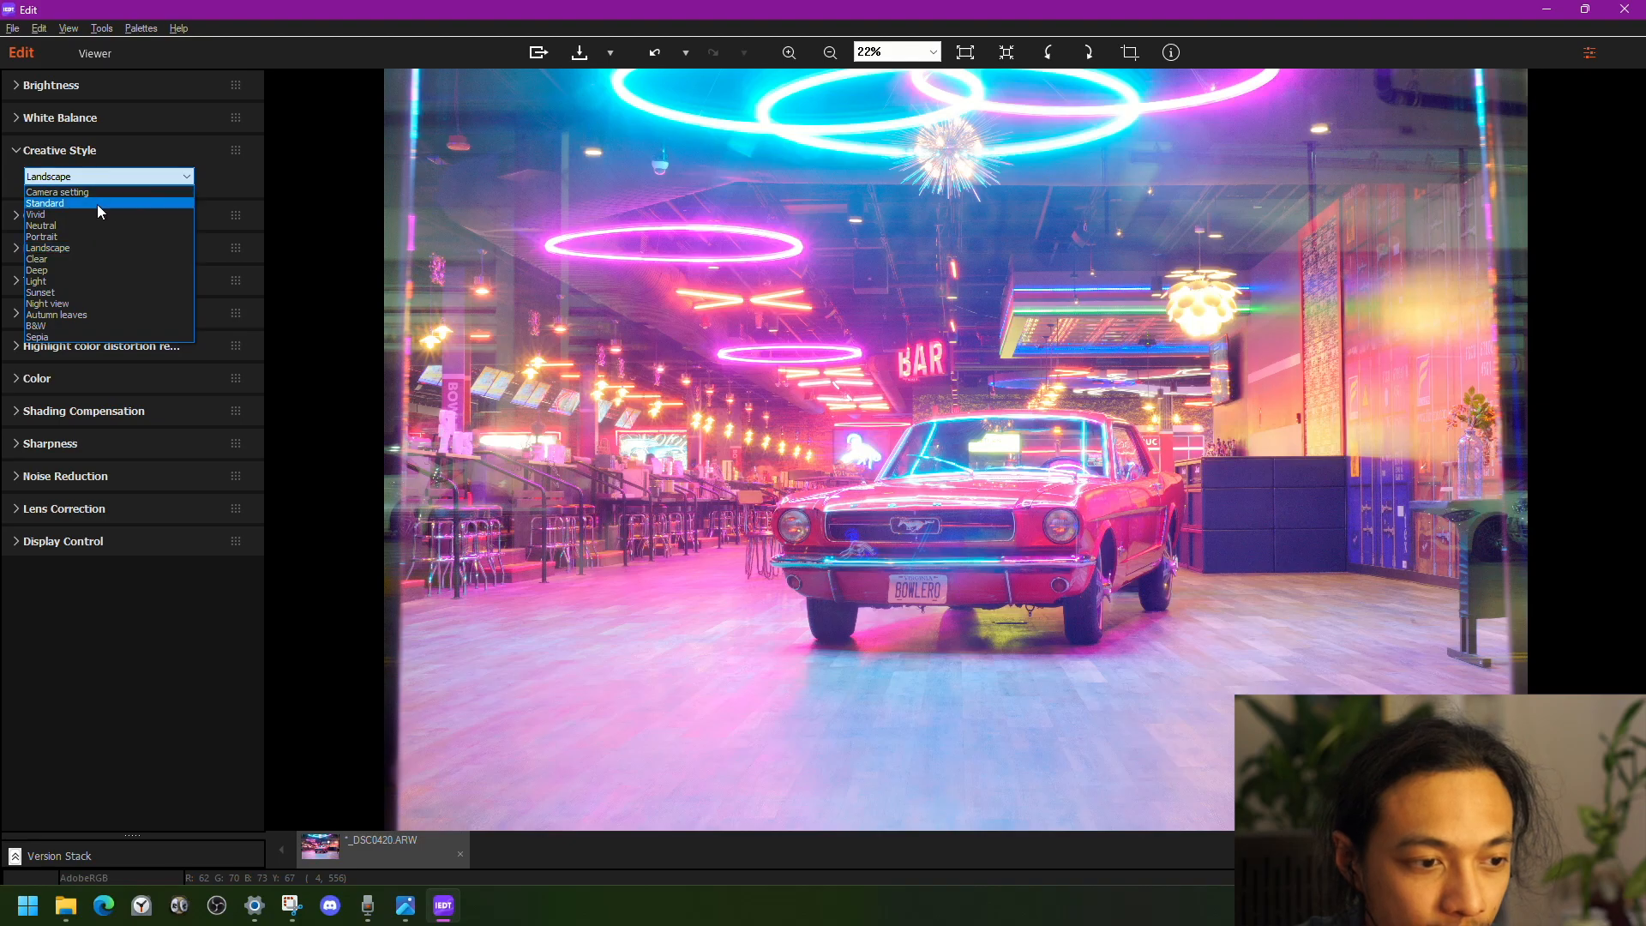
left_click(95, 211)
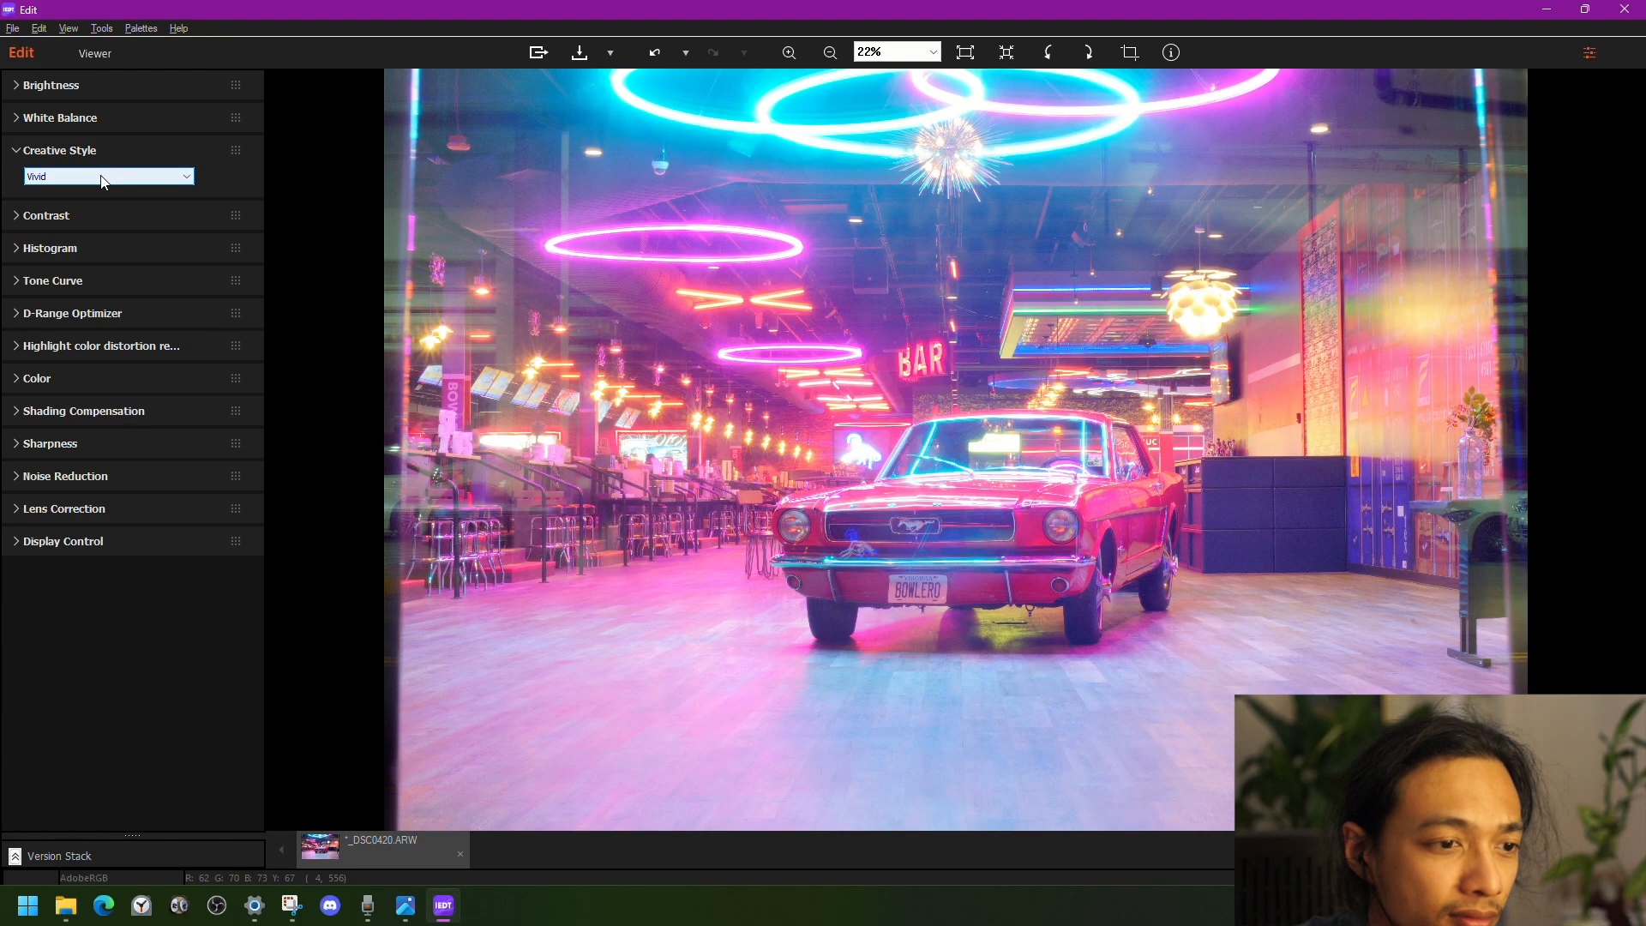
scroll(1063, 570, "up", 5)
scroll(1065, 571, "down", 3)
scroll(1065, 572, "down", 2)
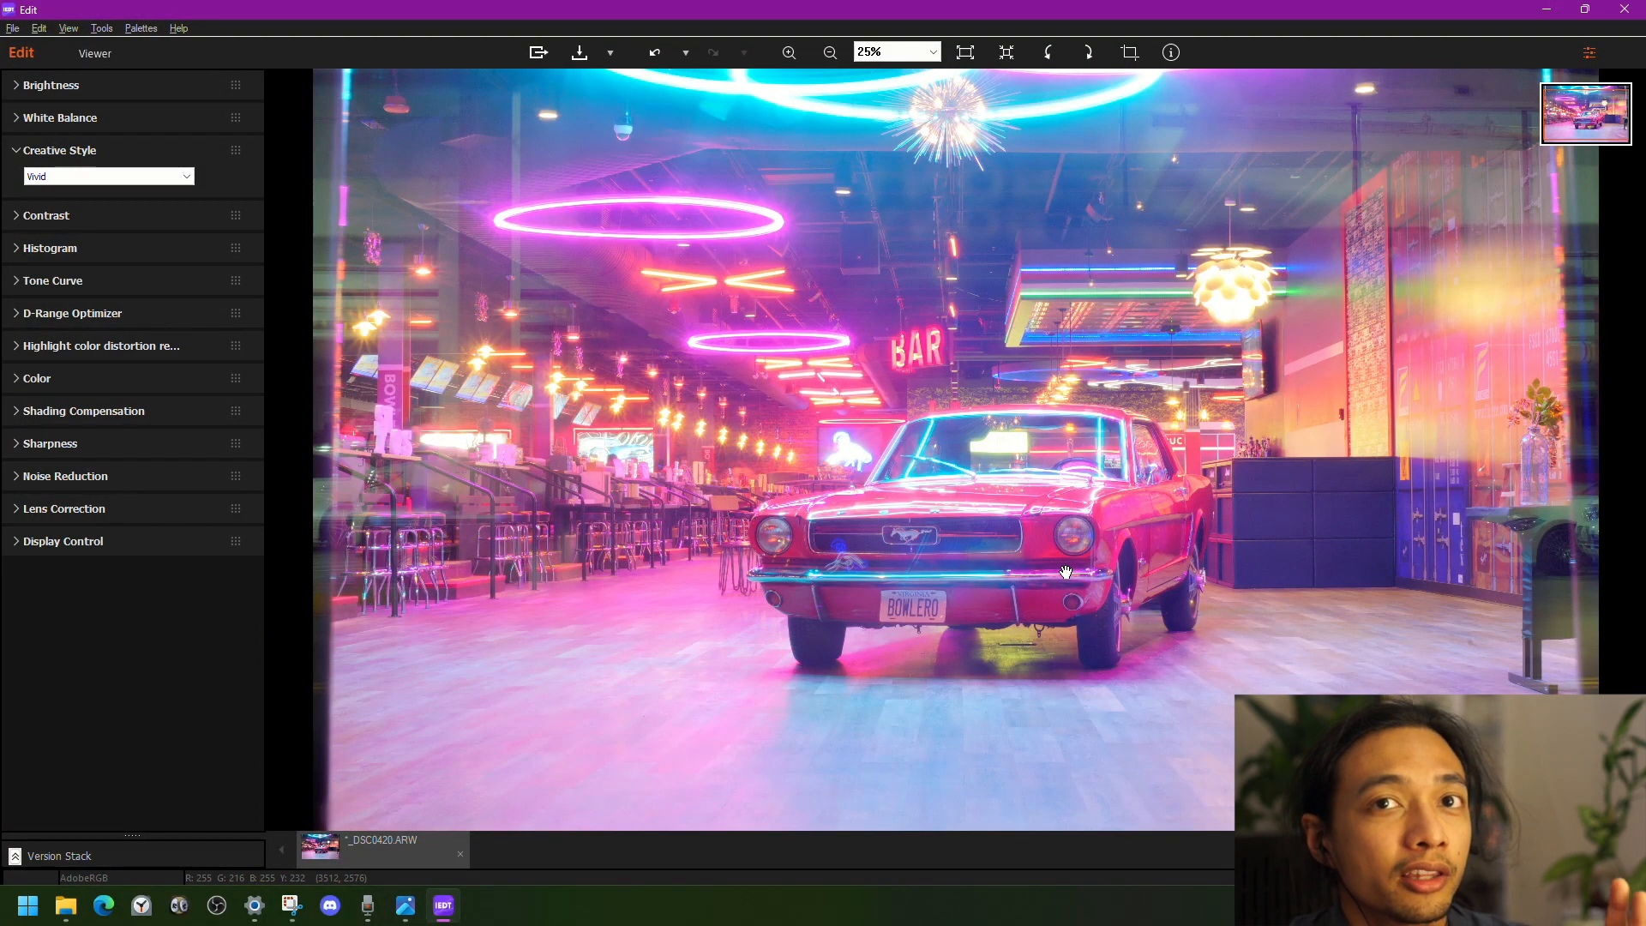
- Set the Creative Style back to Camera setting and collapse its settings
scroll(1065, 572, "down", 1)
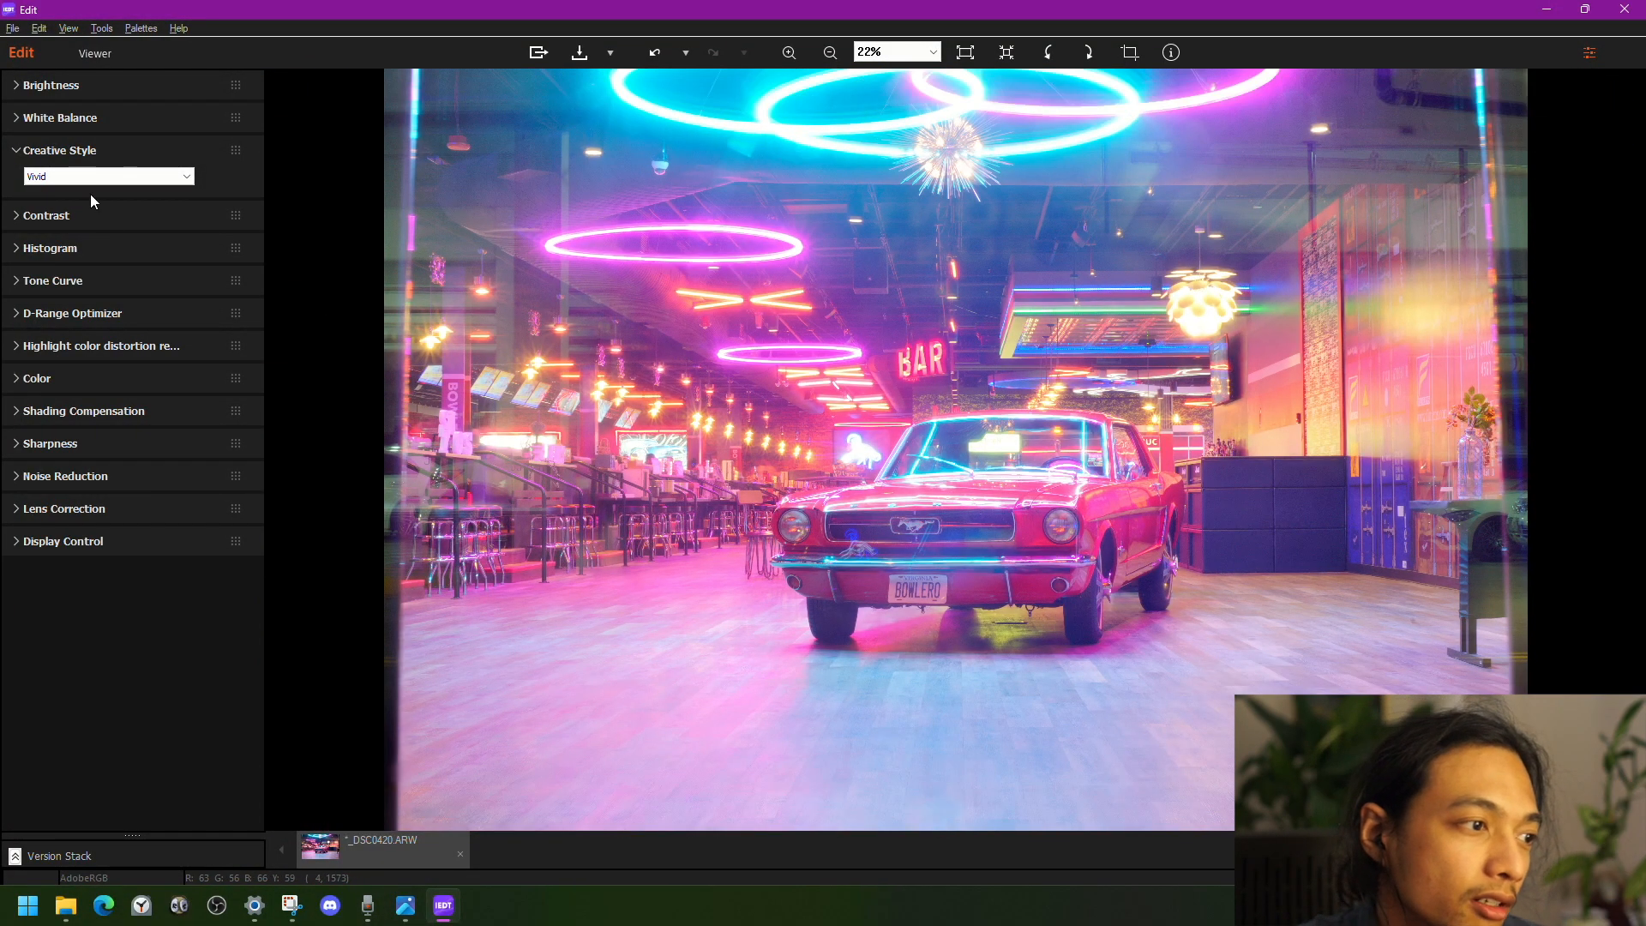
left_click(72, 177)
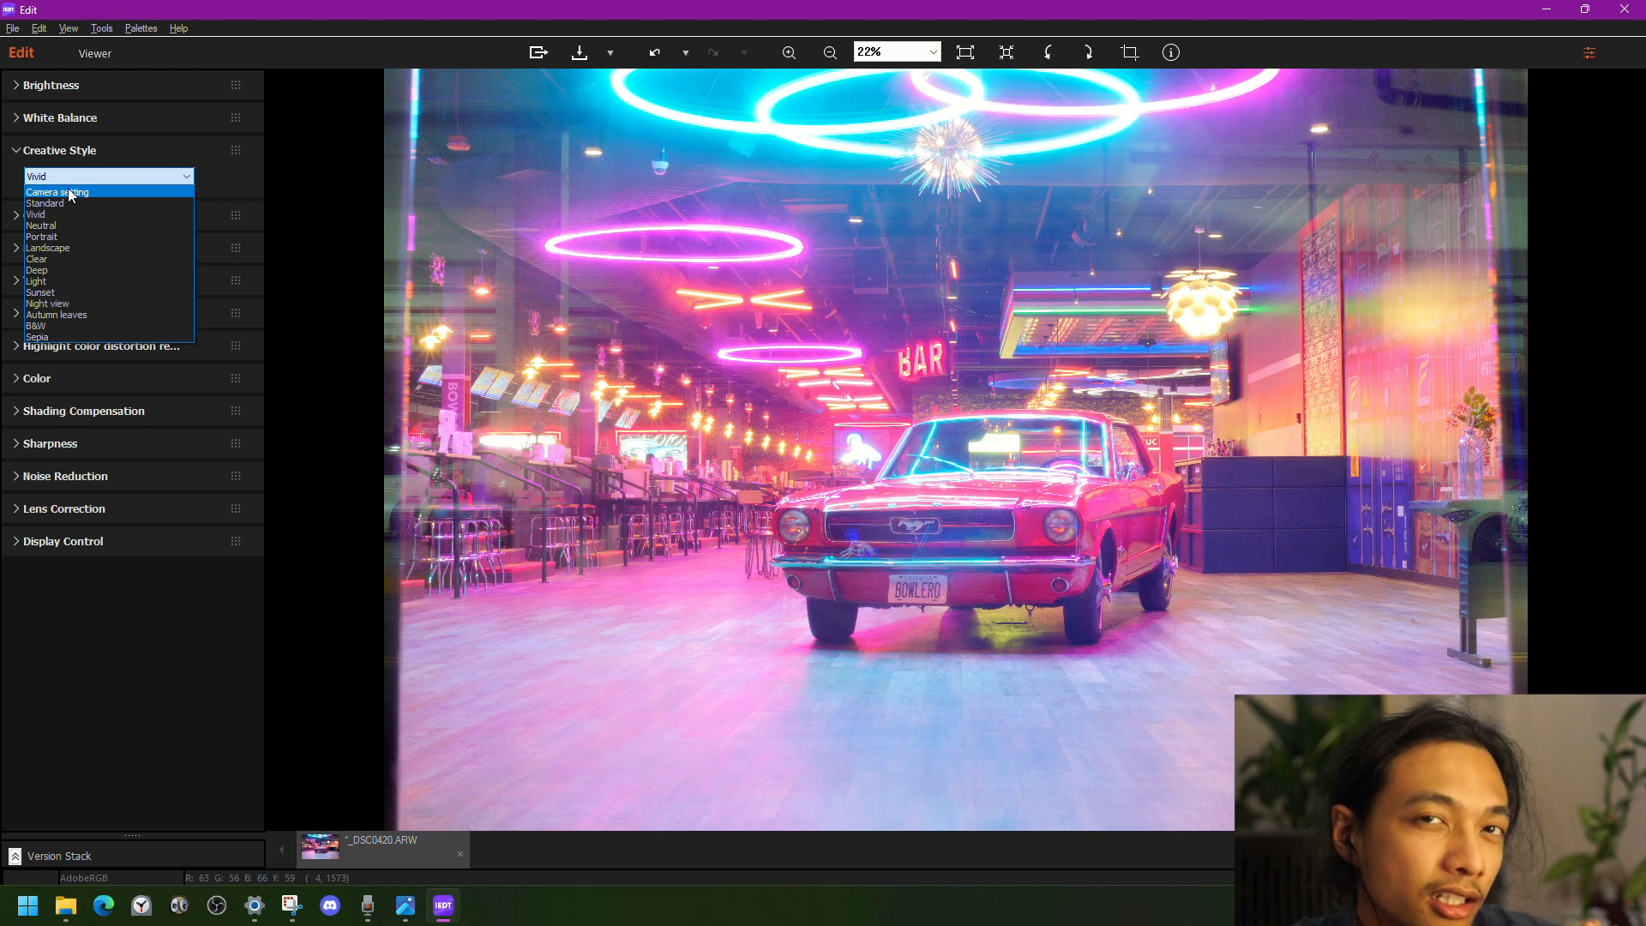
left_click(70, 193)
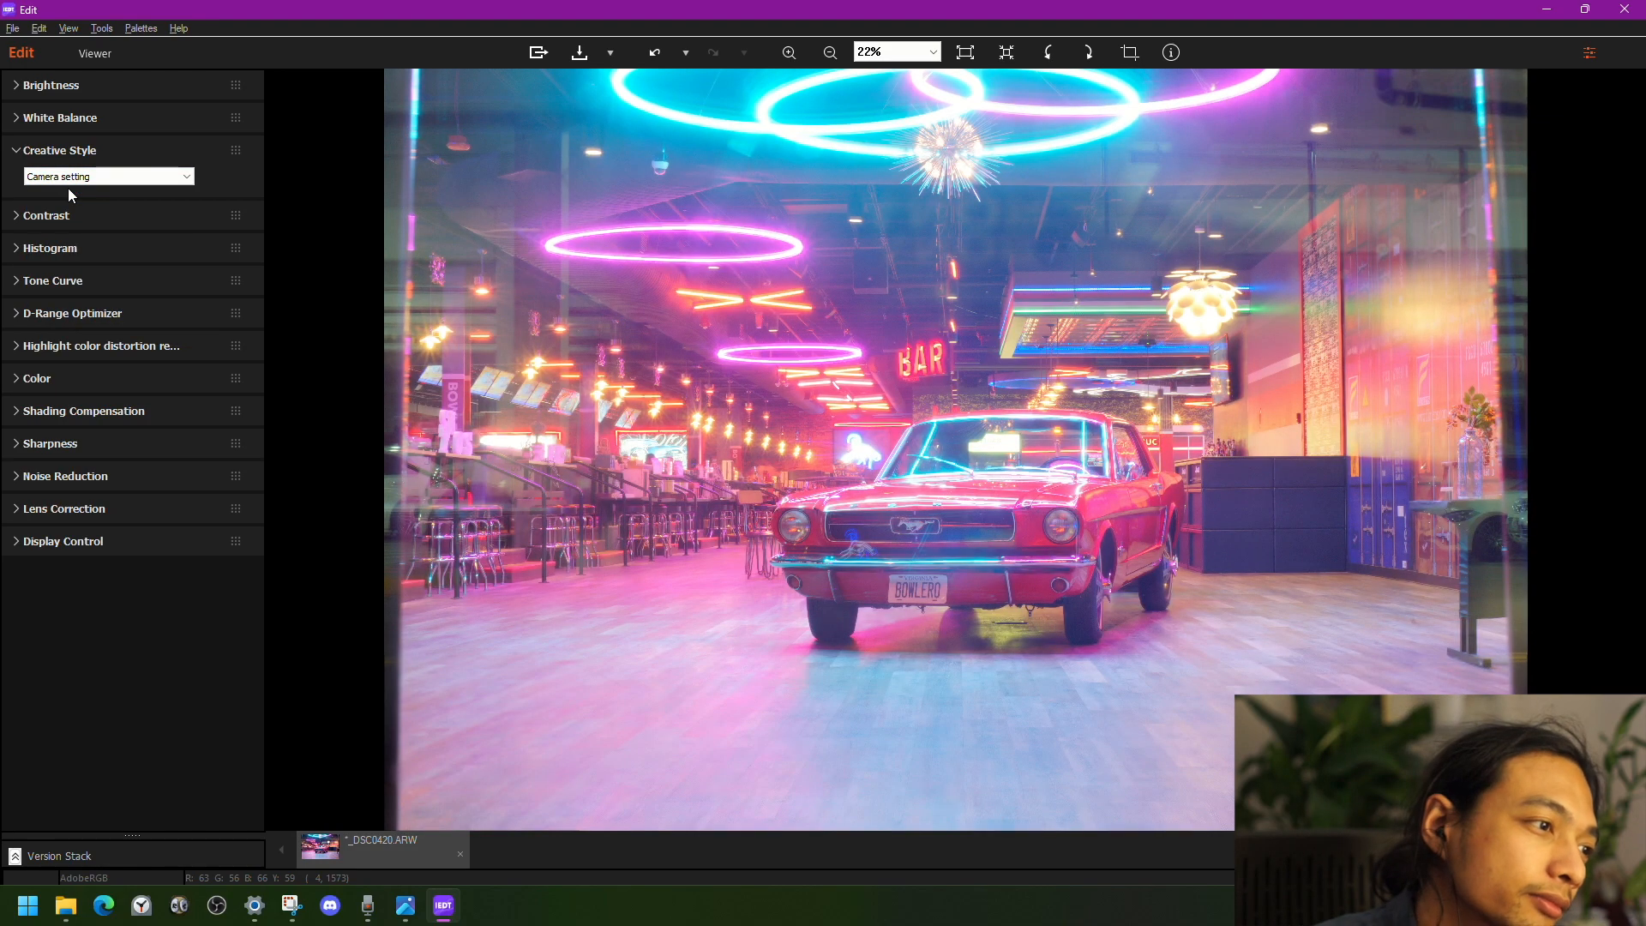
left_click(27, 153)
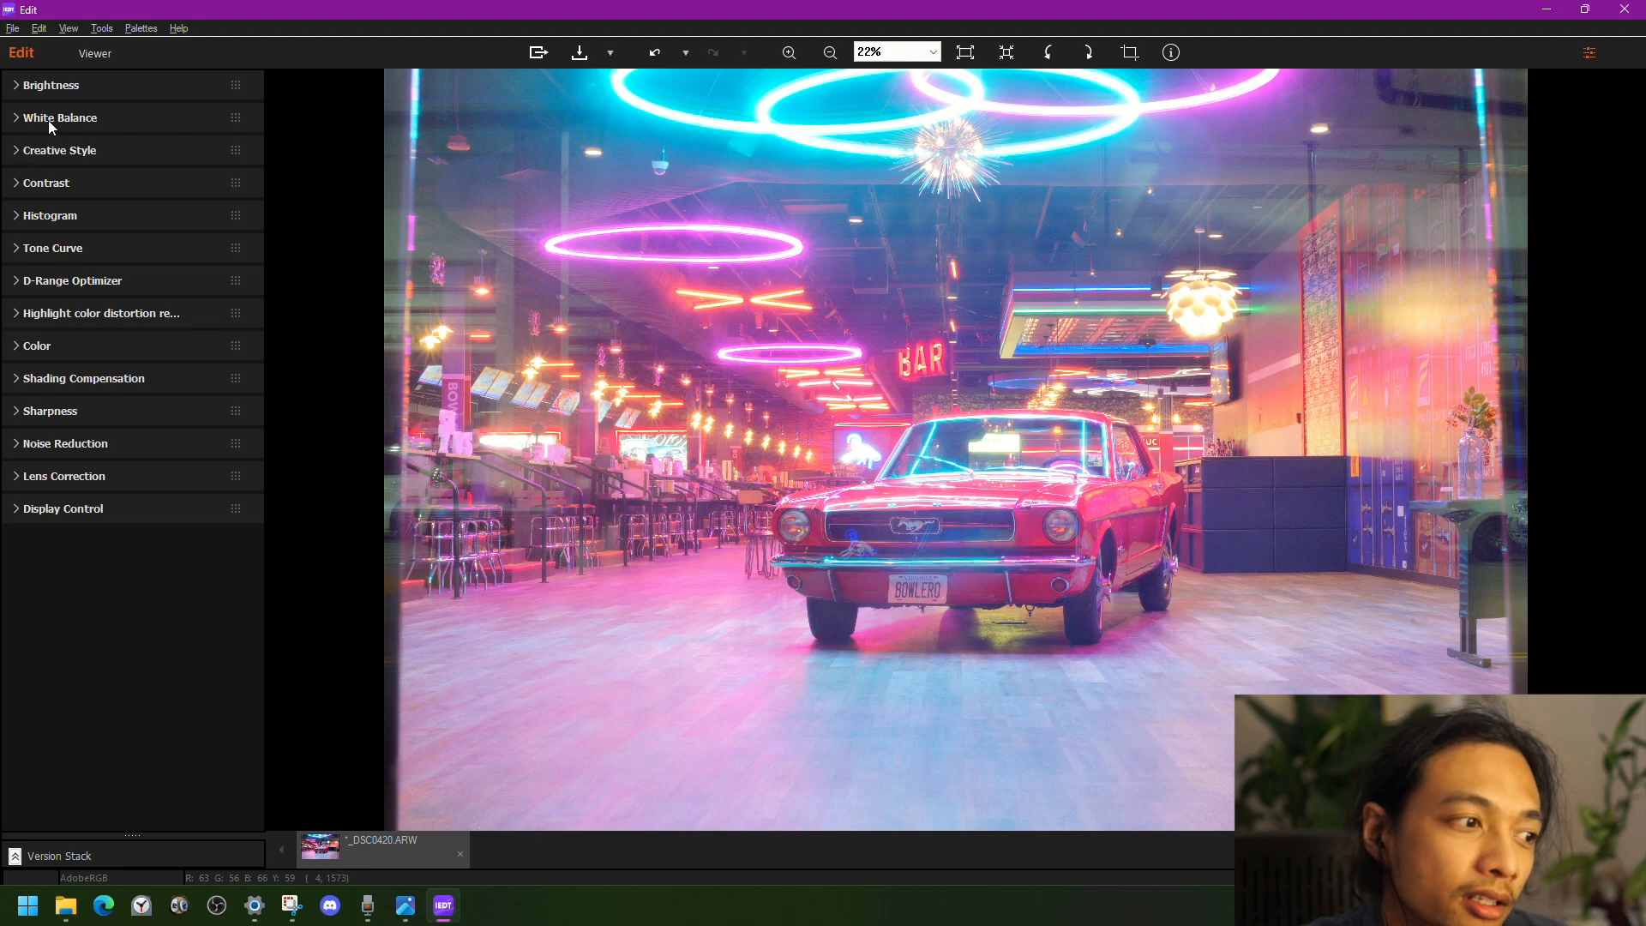
- Open the White Balance settings, activate the gray point picker, and sample several spots around the ceiling, bar area and hanging lamp
left_click(25, 124)
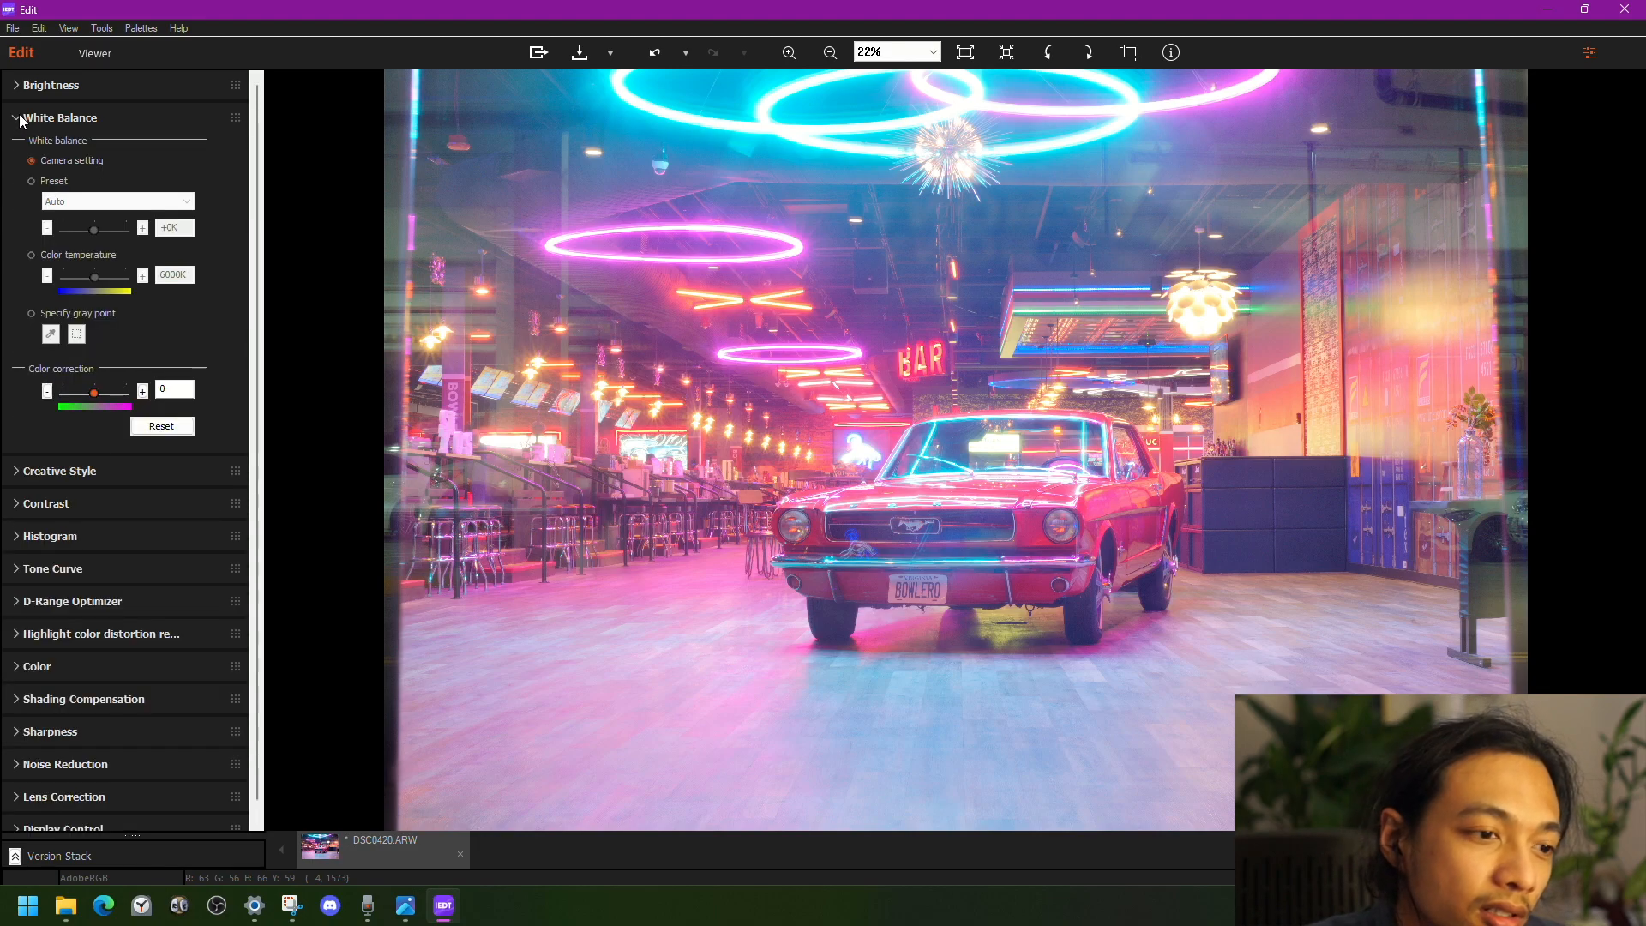
left_click(53, 334)
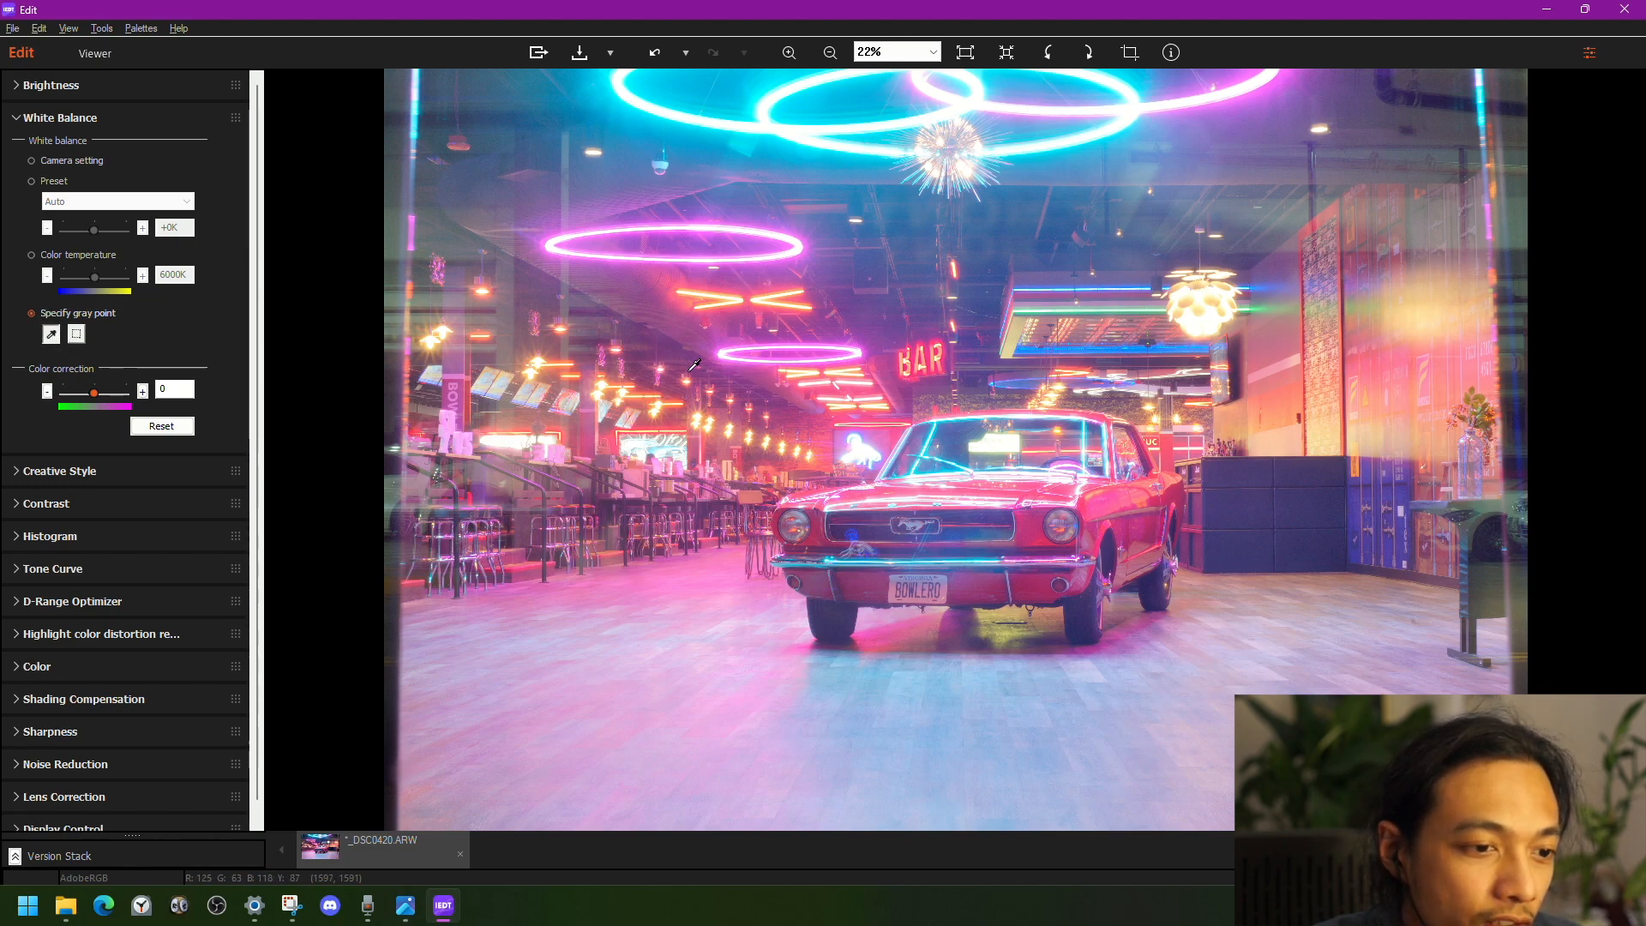
scroll(840, 420, "up", 5)
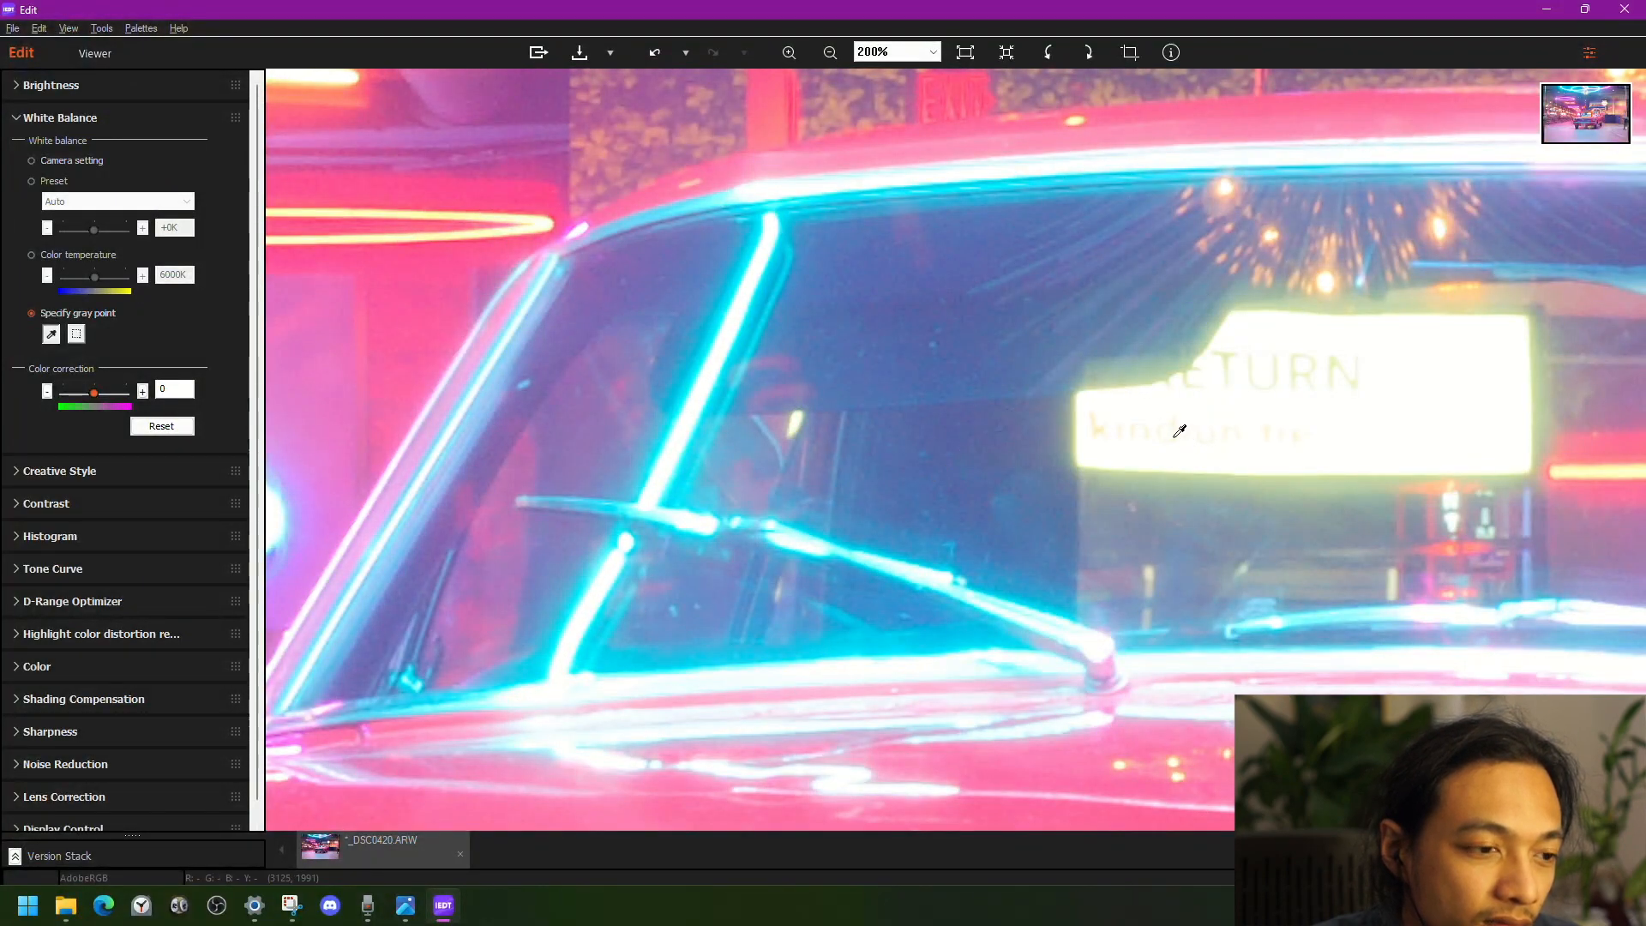
scroll(1176, 429, "down", 6)
left_click(957, 230)
left_click(728, 291)
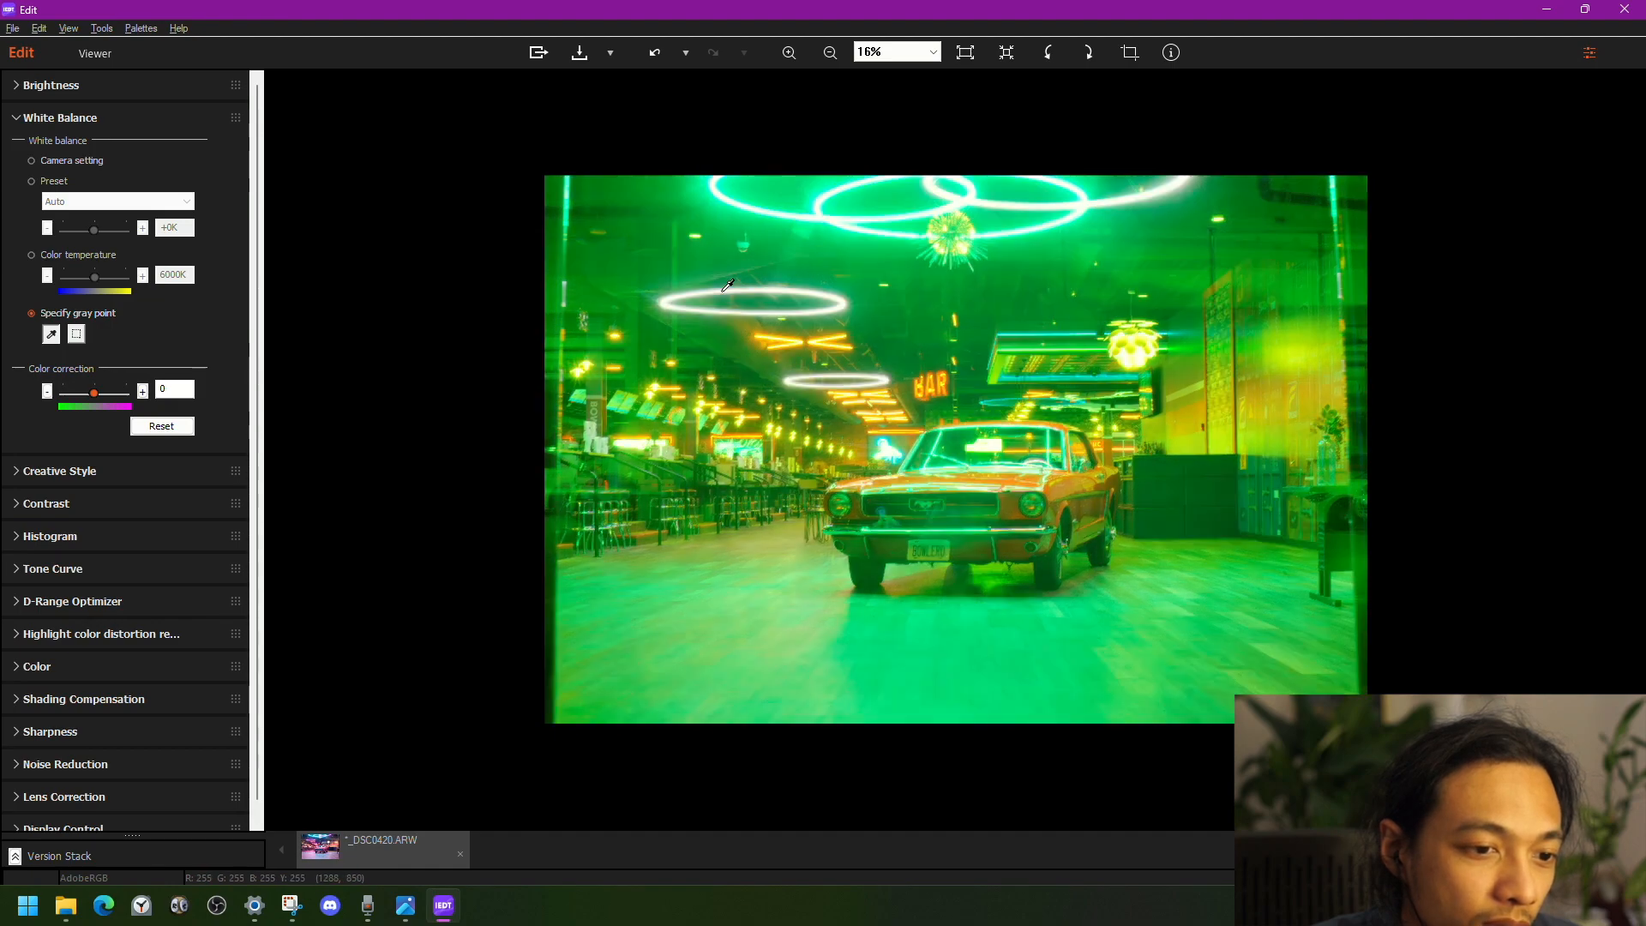
left_click(703, 464)
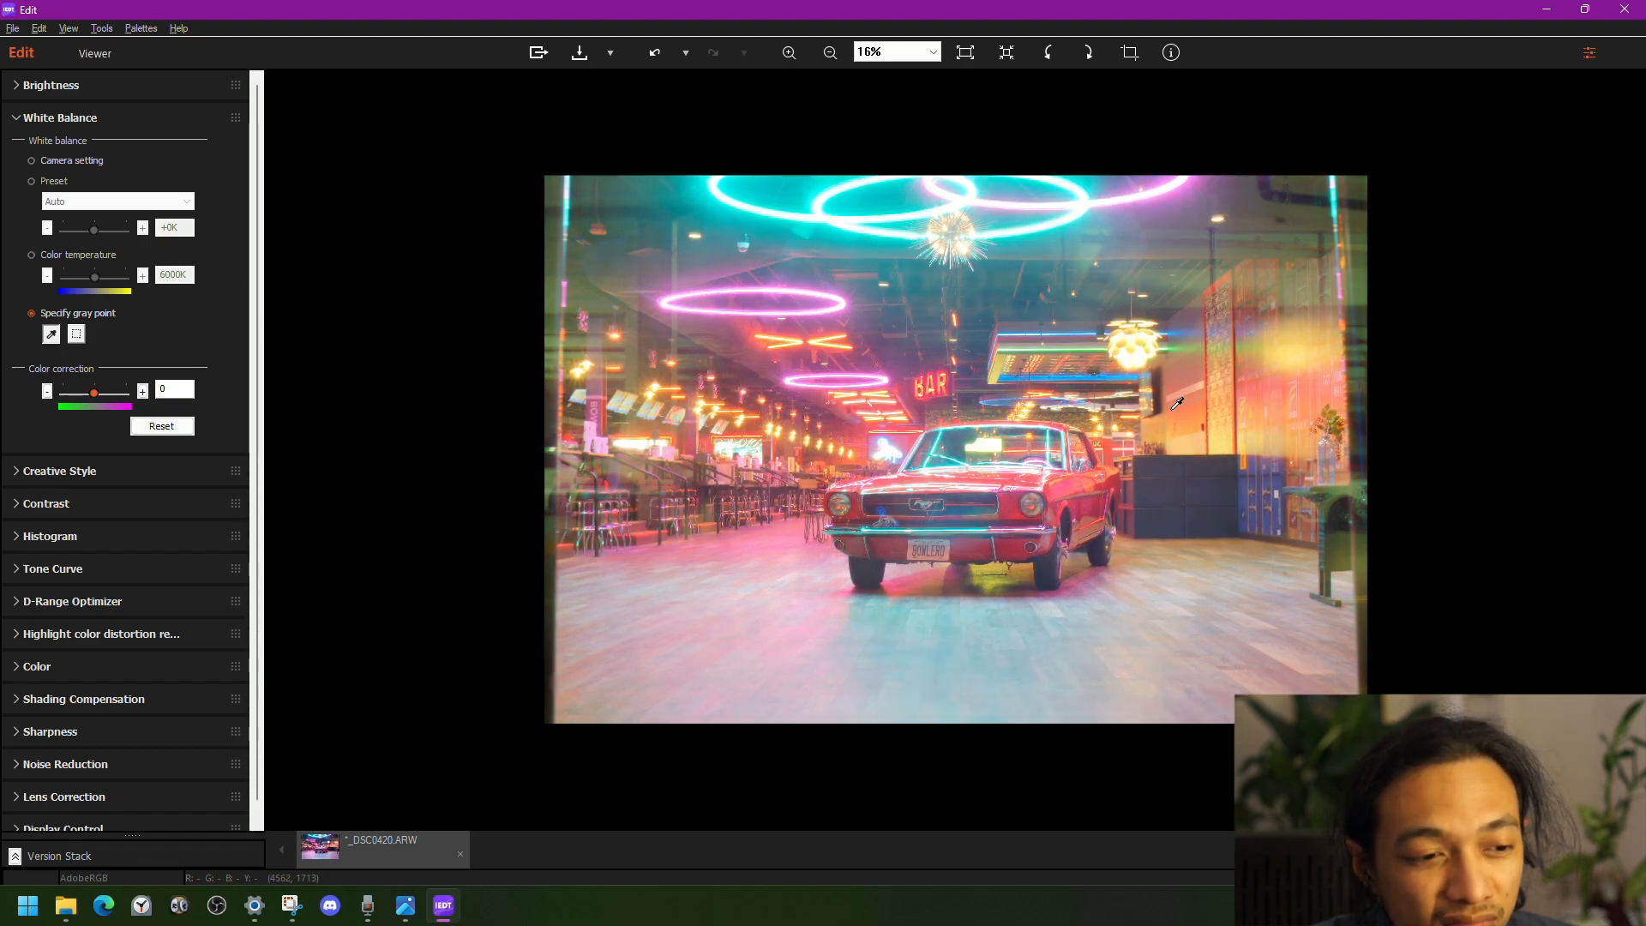
left_click(1140, 361)
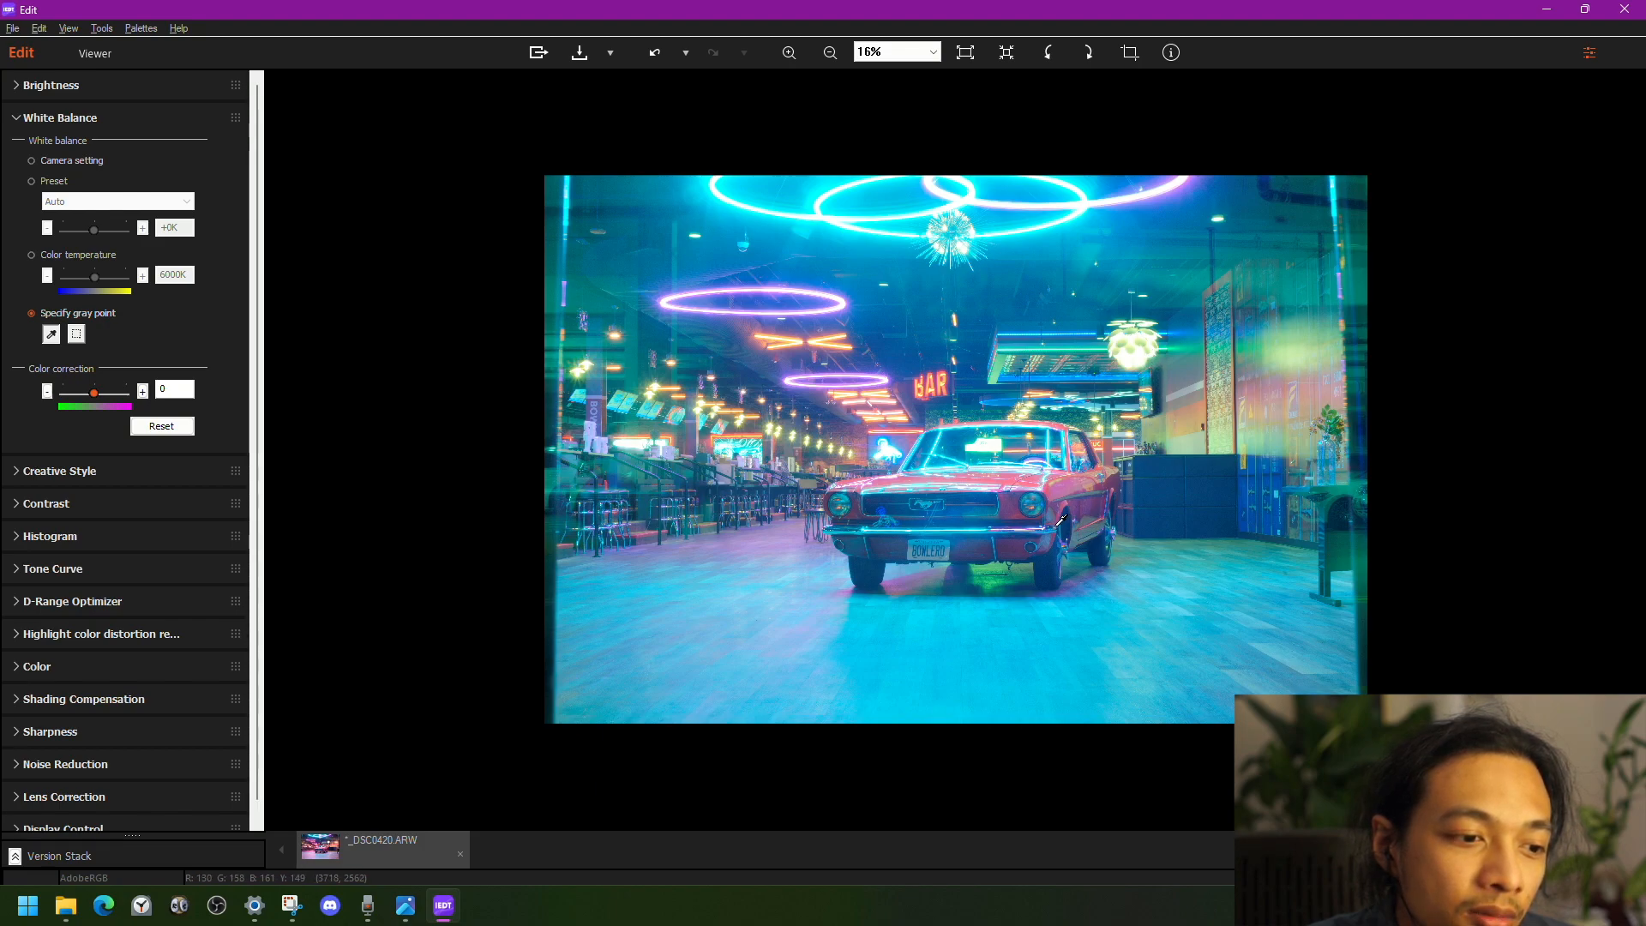
- Try gray points on several spots of the floor, settling on the floor just in front of the car
scroll(1056, 525, "up", 2)
left_click(684, 595)
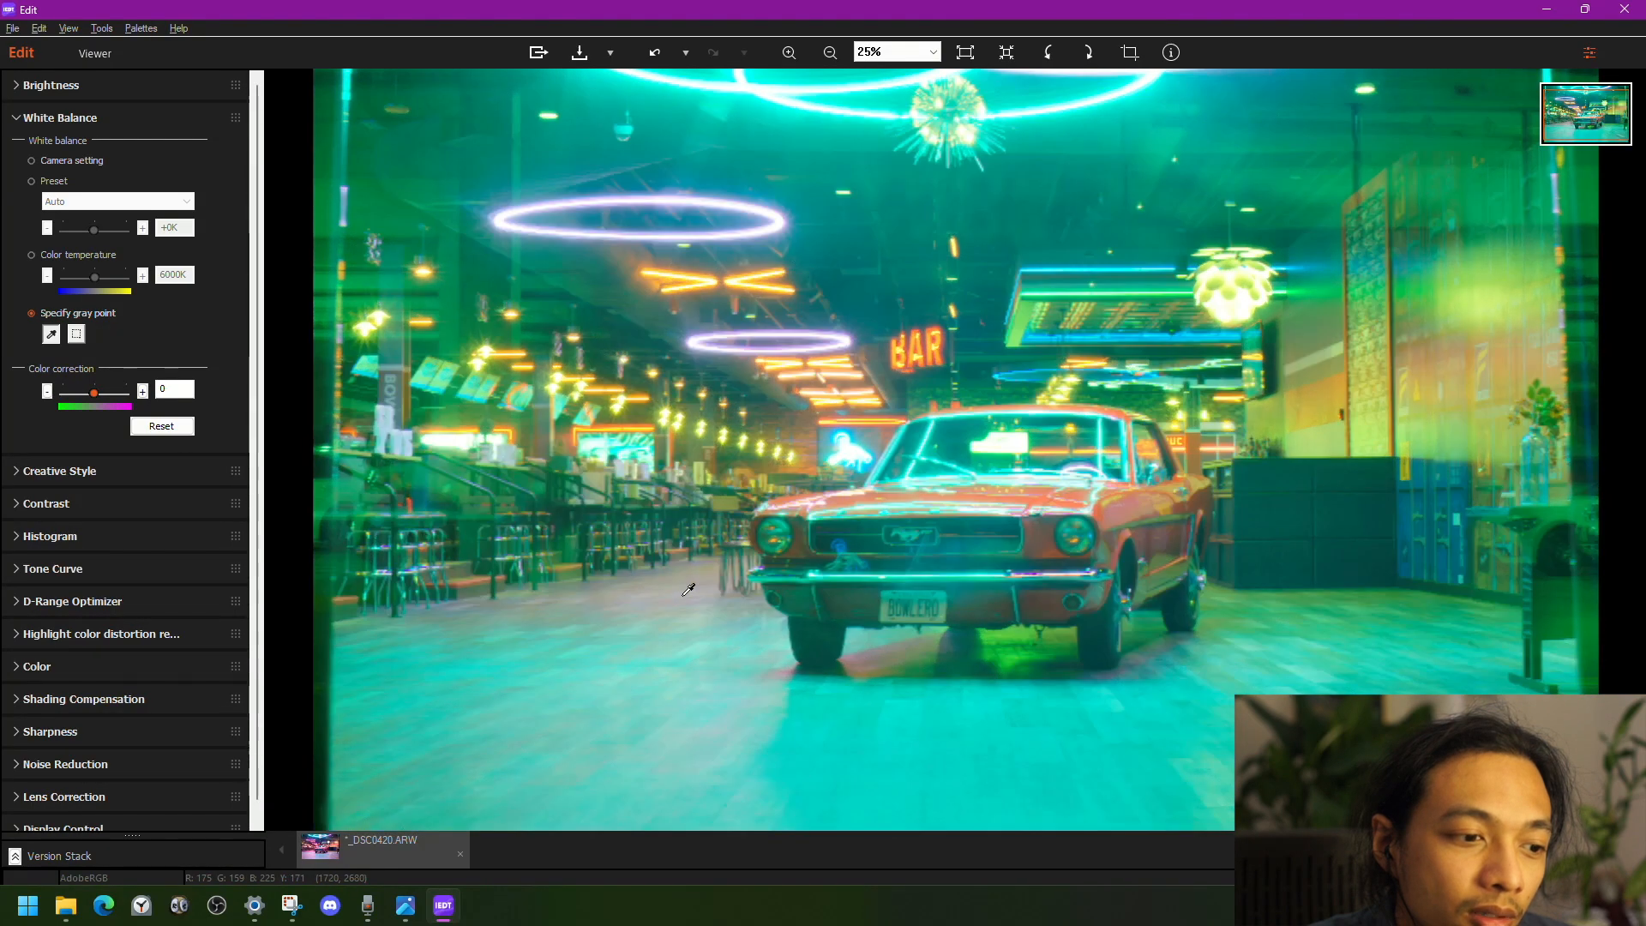
left_click(640, 617)
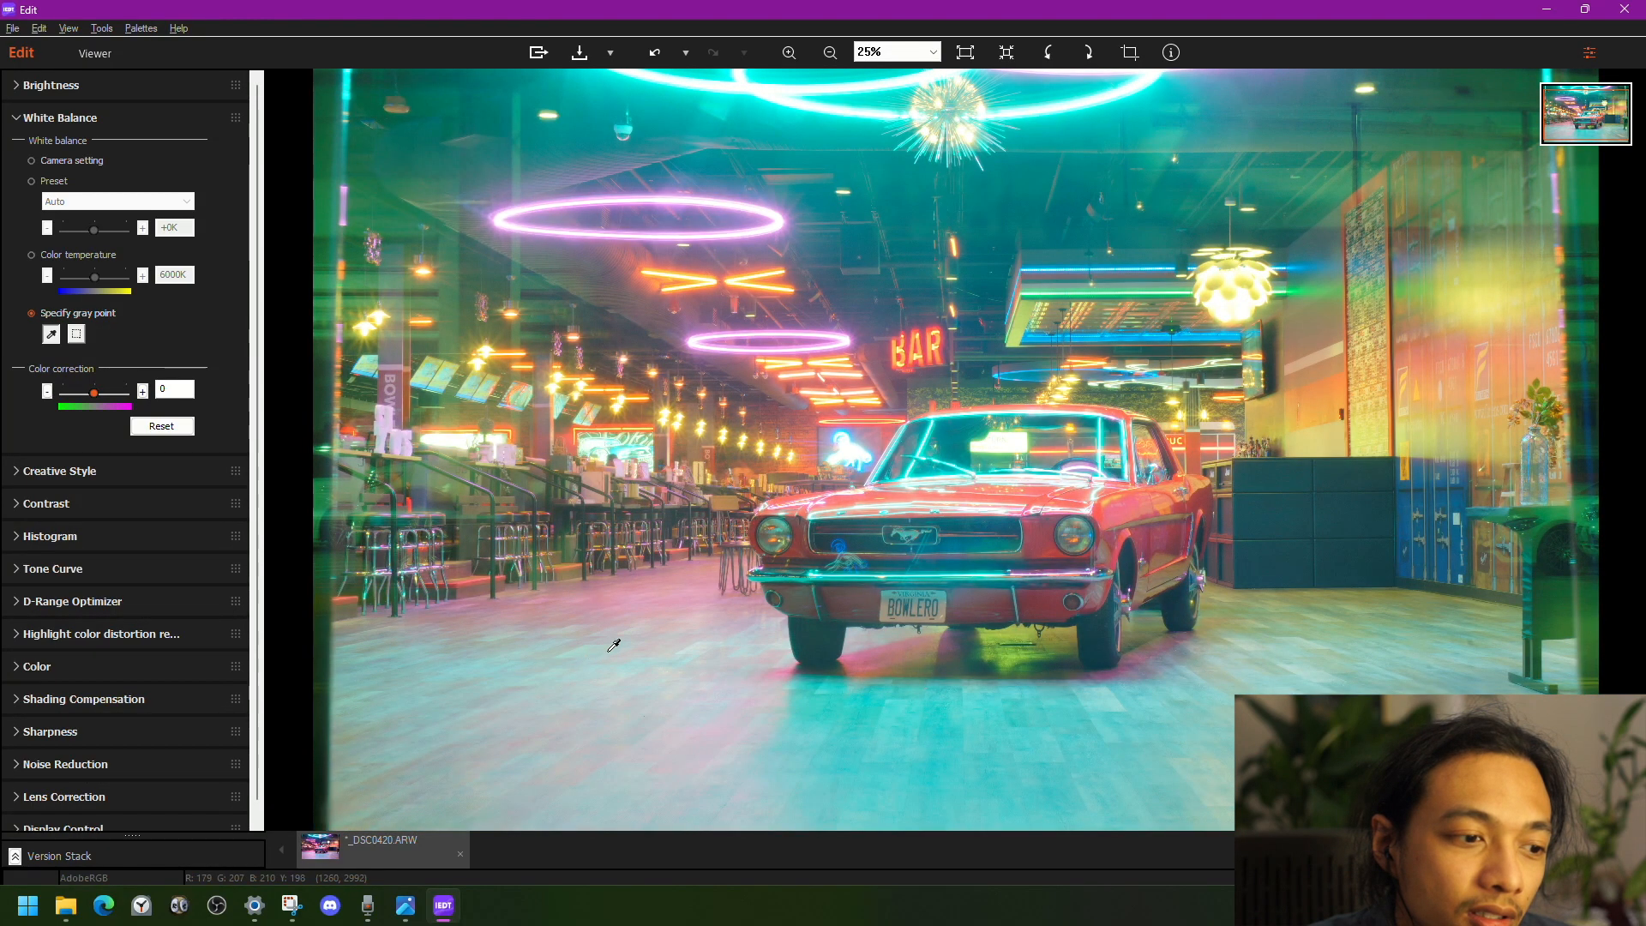
left_click(874, 660)
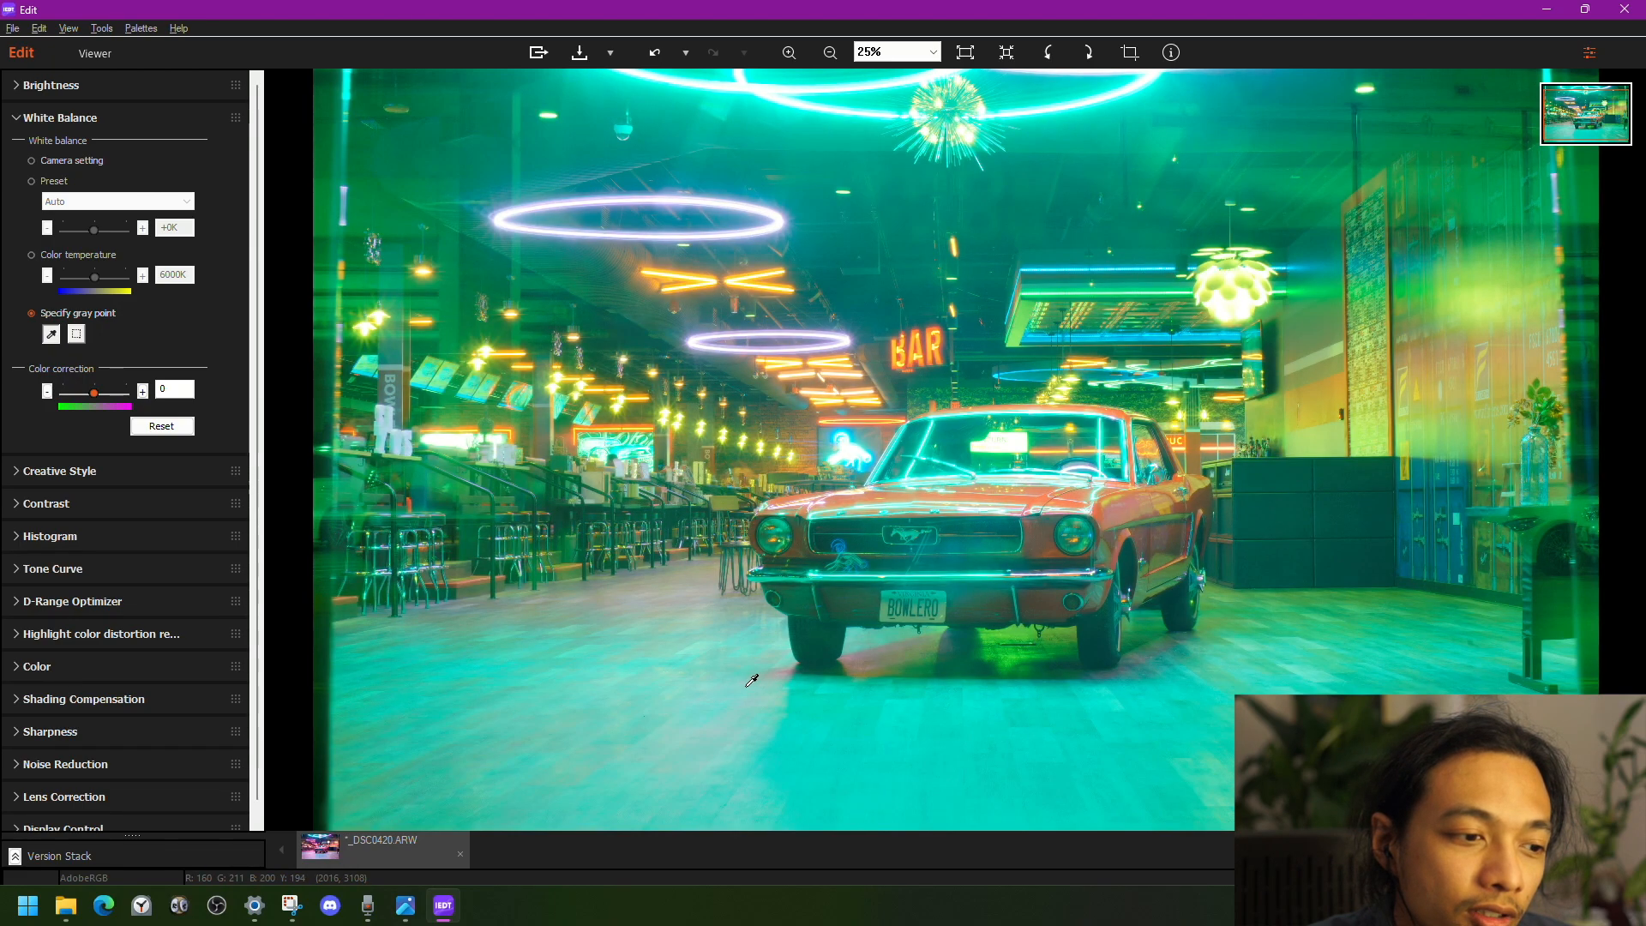
scroll(752, 680, "up", 2)
scroll(752, 681, "down", 2)
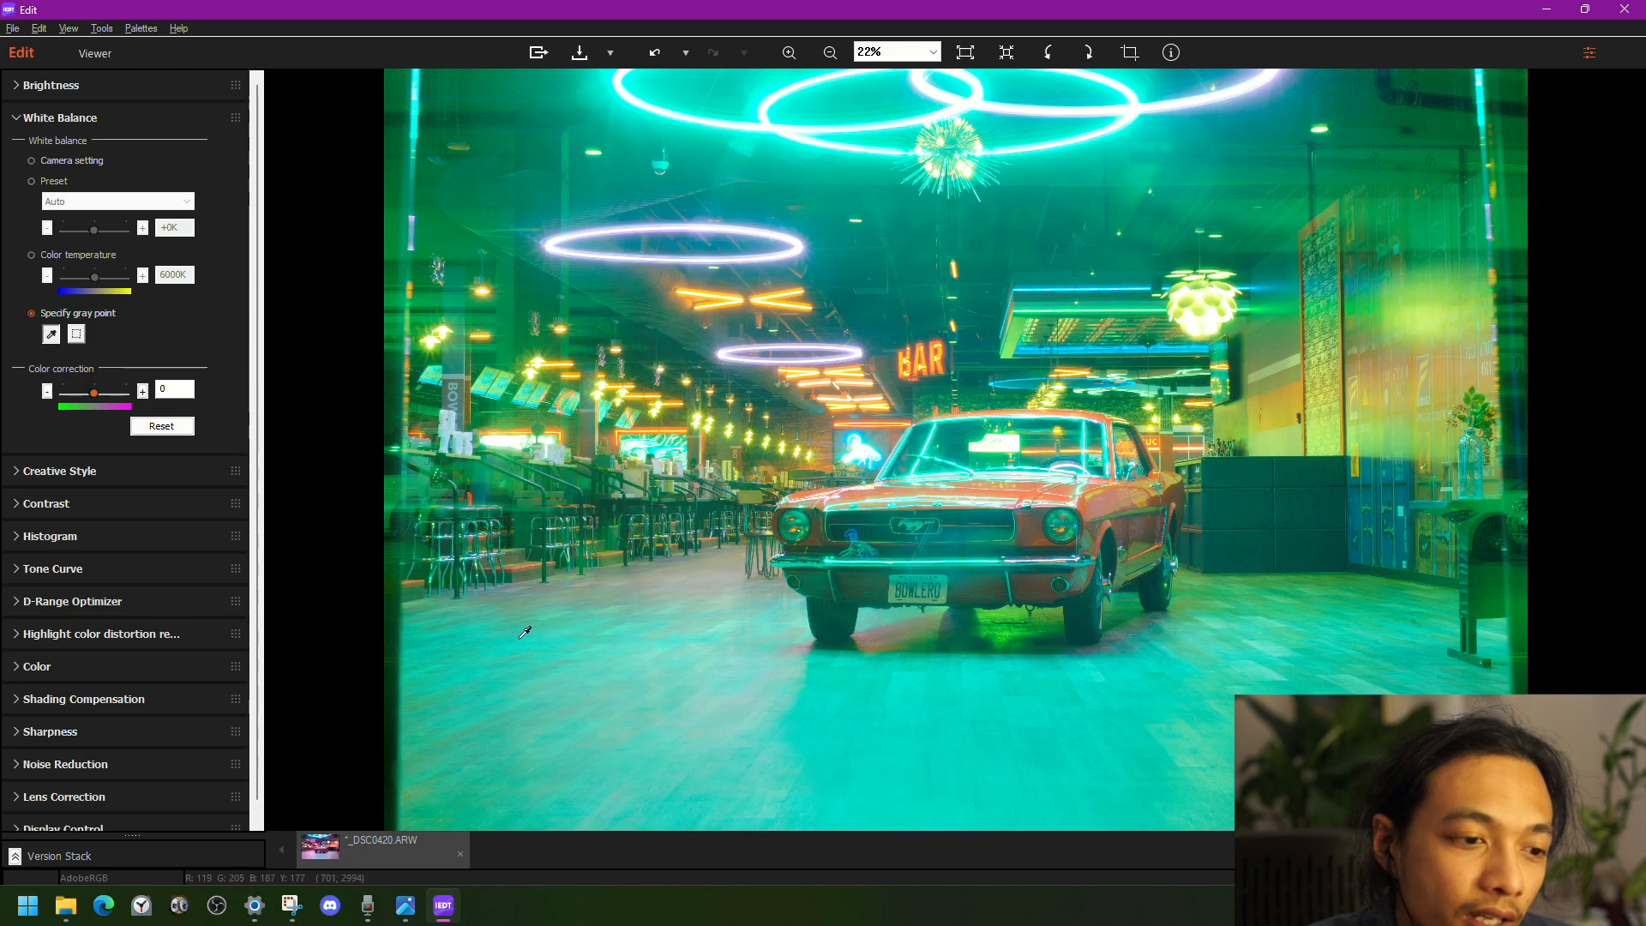
left_click(937, 683)
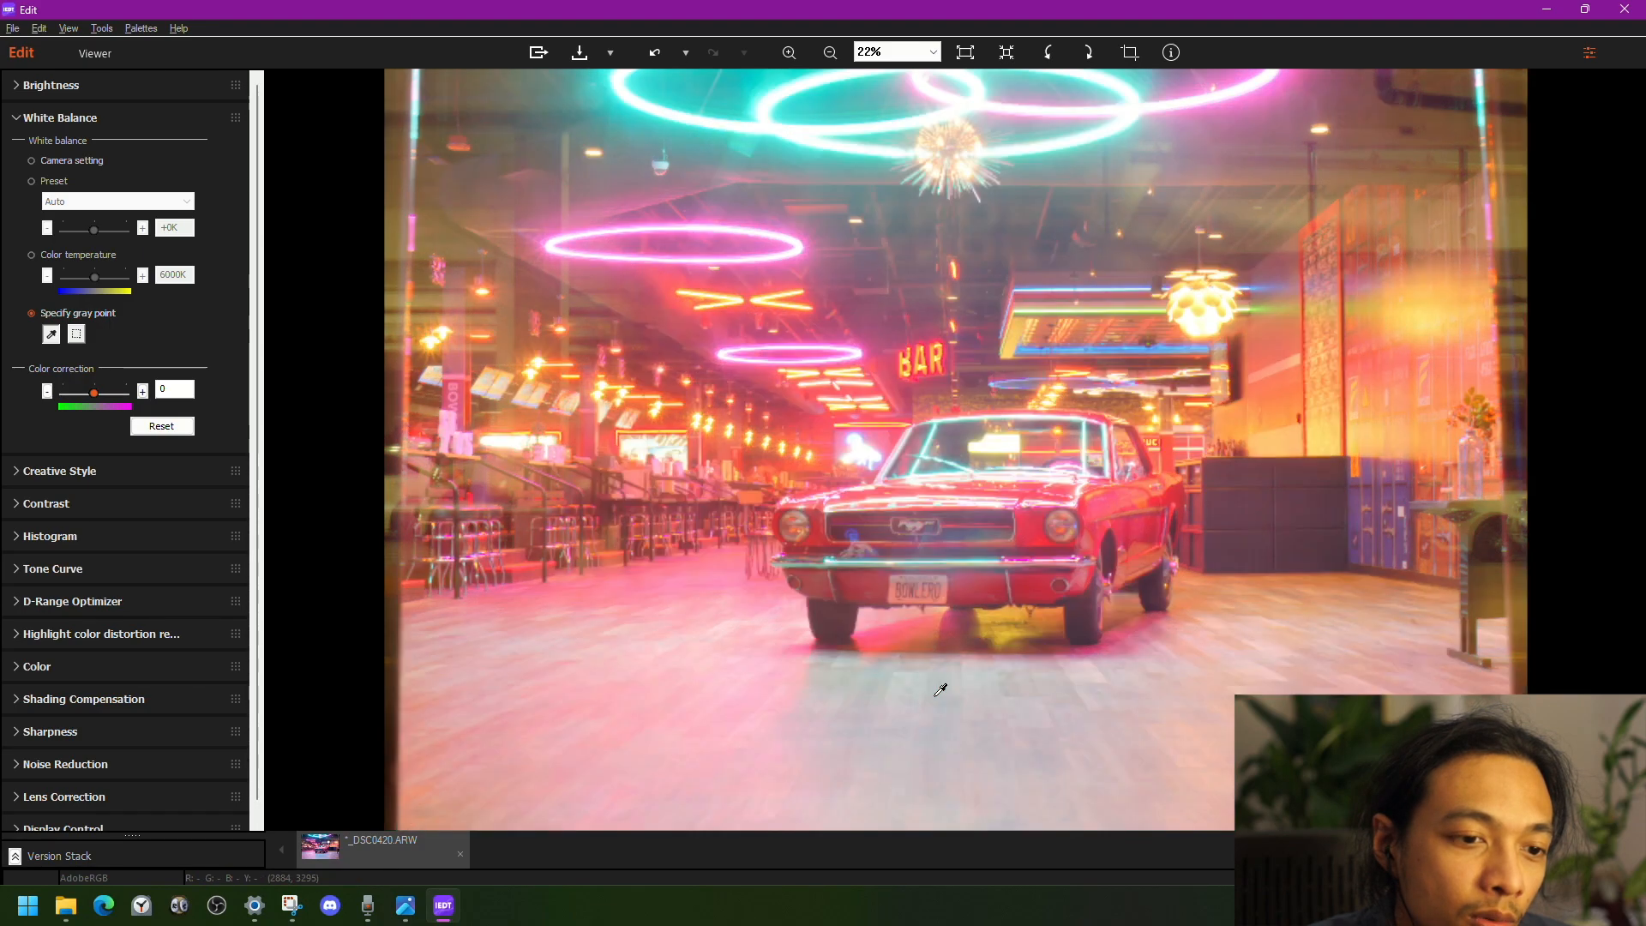
scroll(1044, 634, "down", 1)
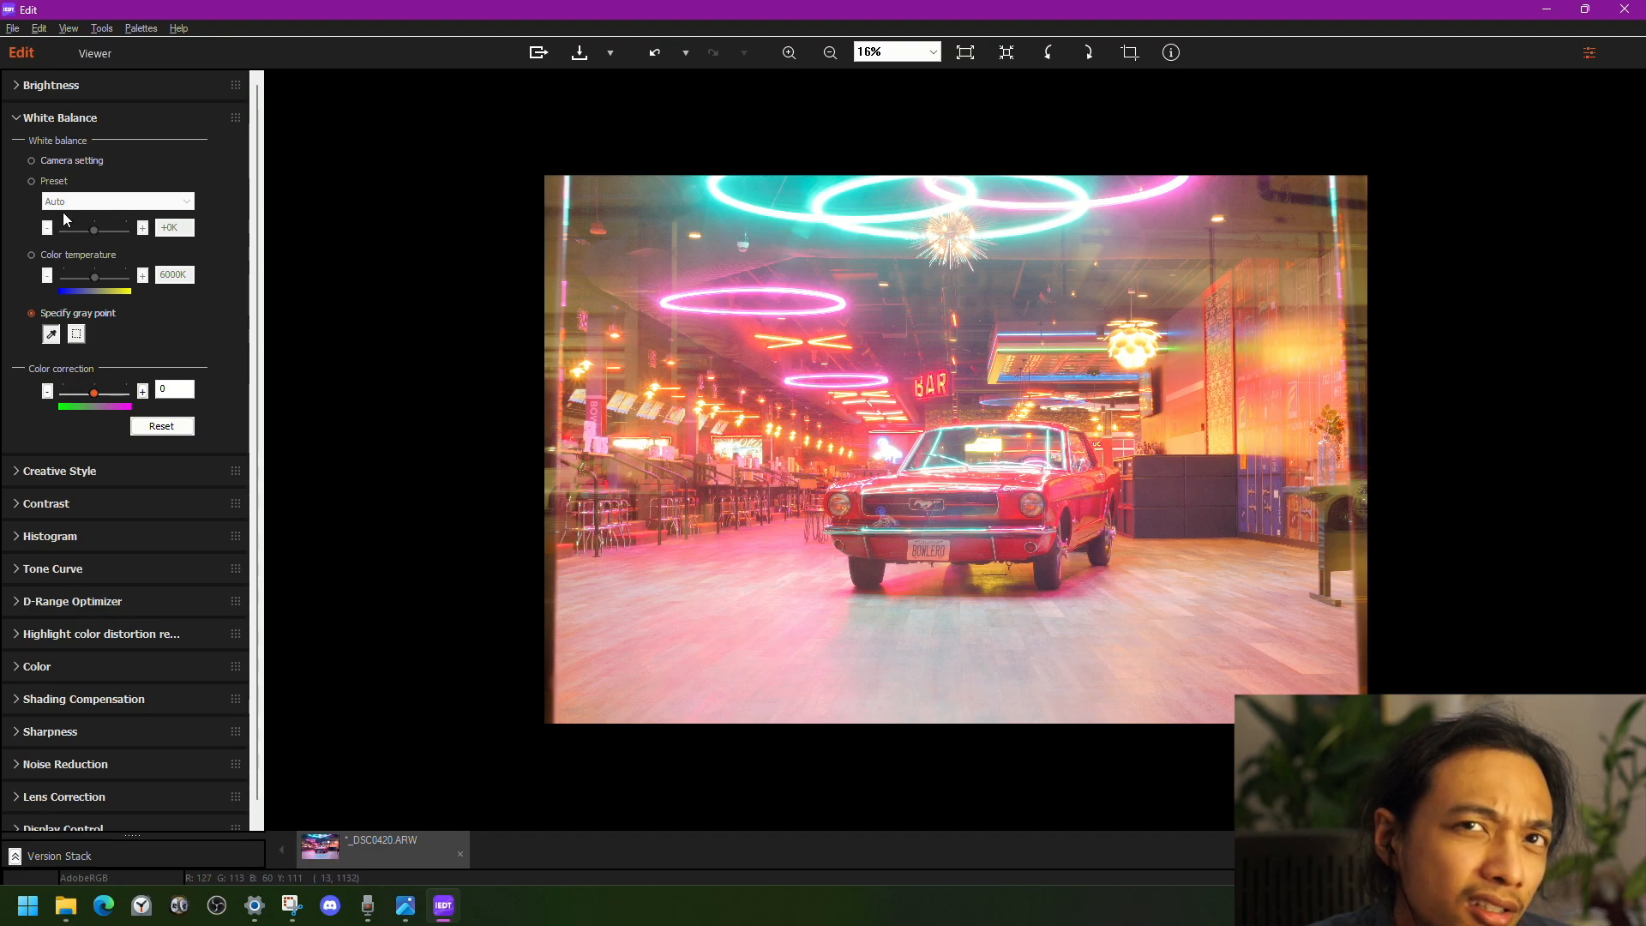
- Try raising the Brightness to +0.67 EV, and lower it to -0.33 EV
left_click(22, 89)
left_click(143, 112)
left_click(143, 111)
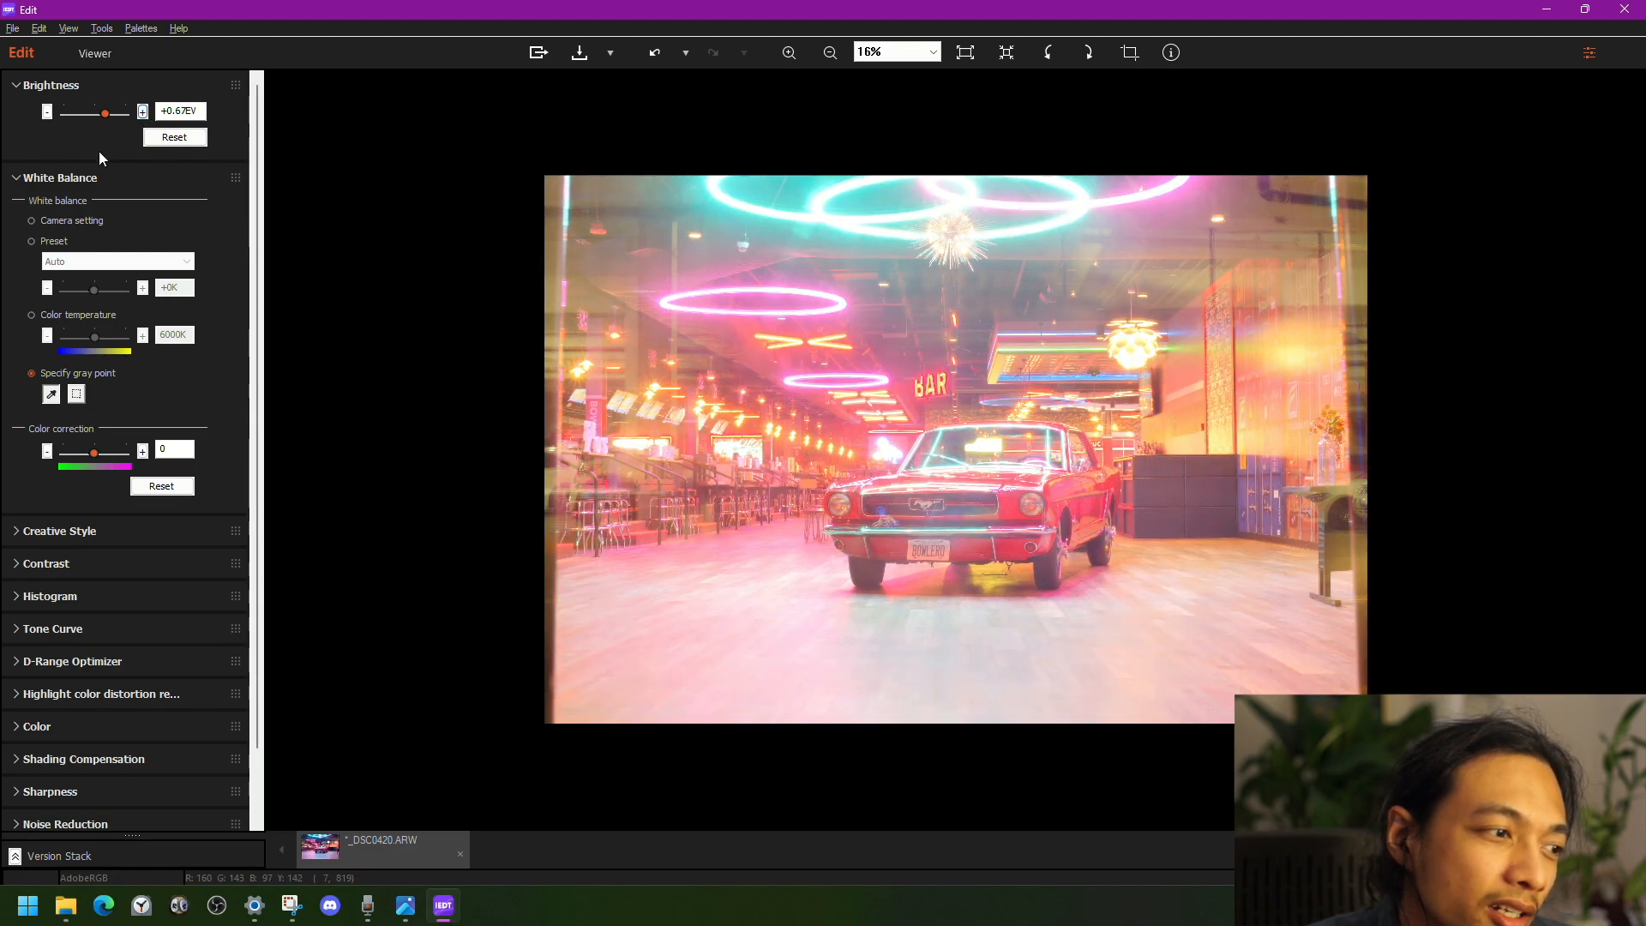
left_click(47, 112)
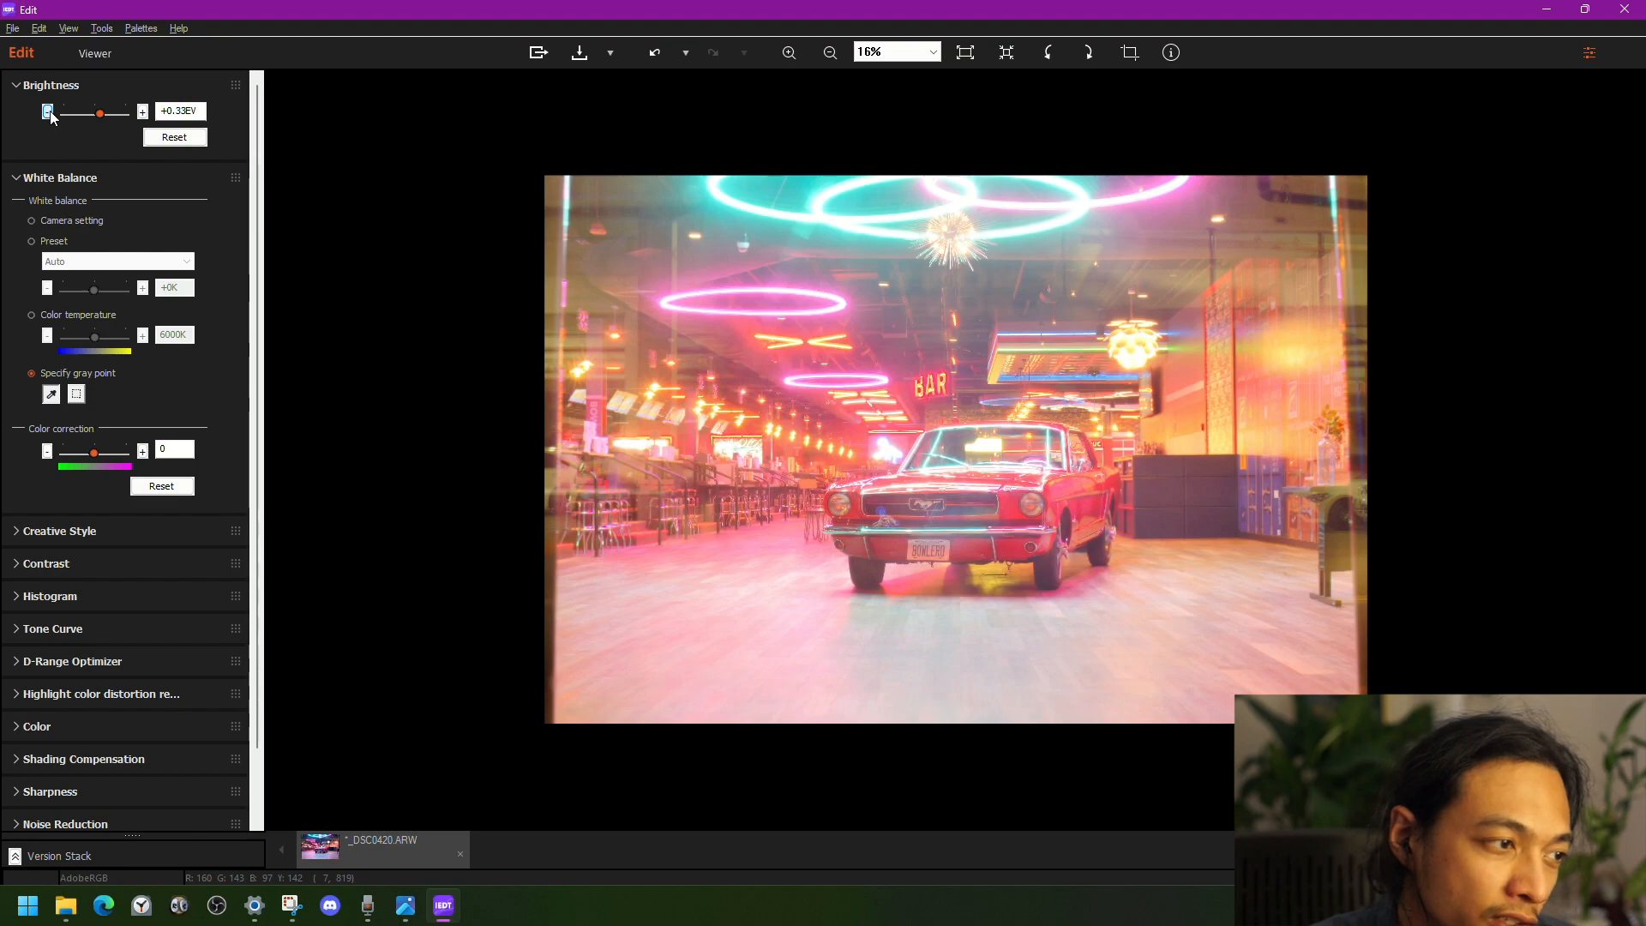
left_click(47, 112)
left_click(48, 111)
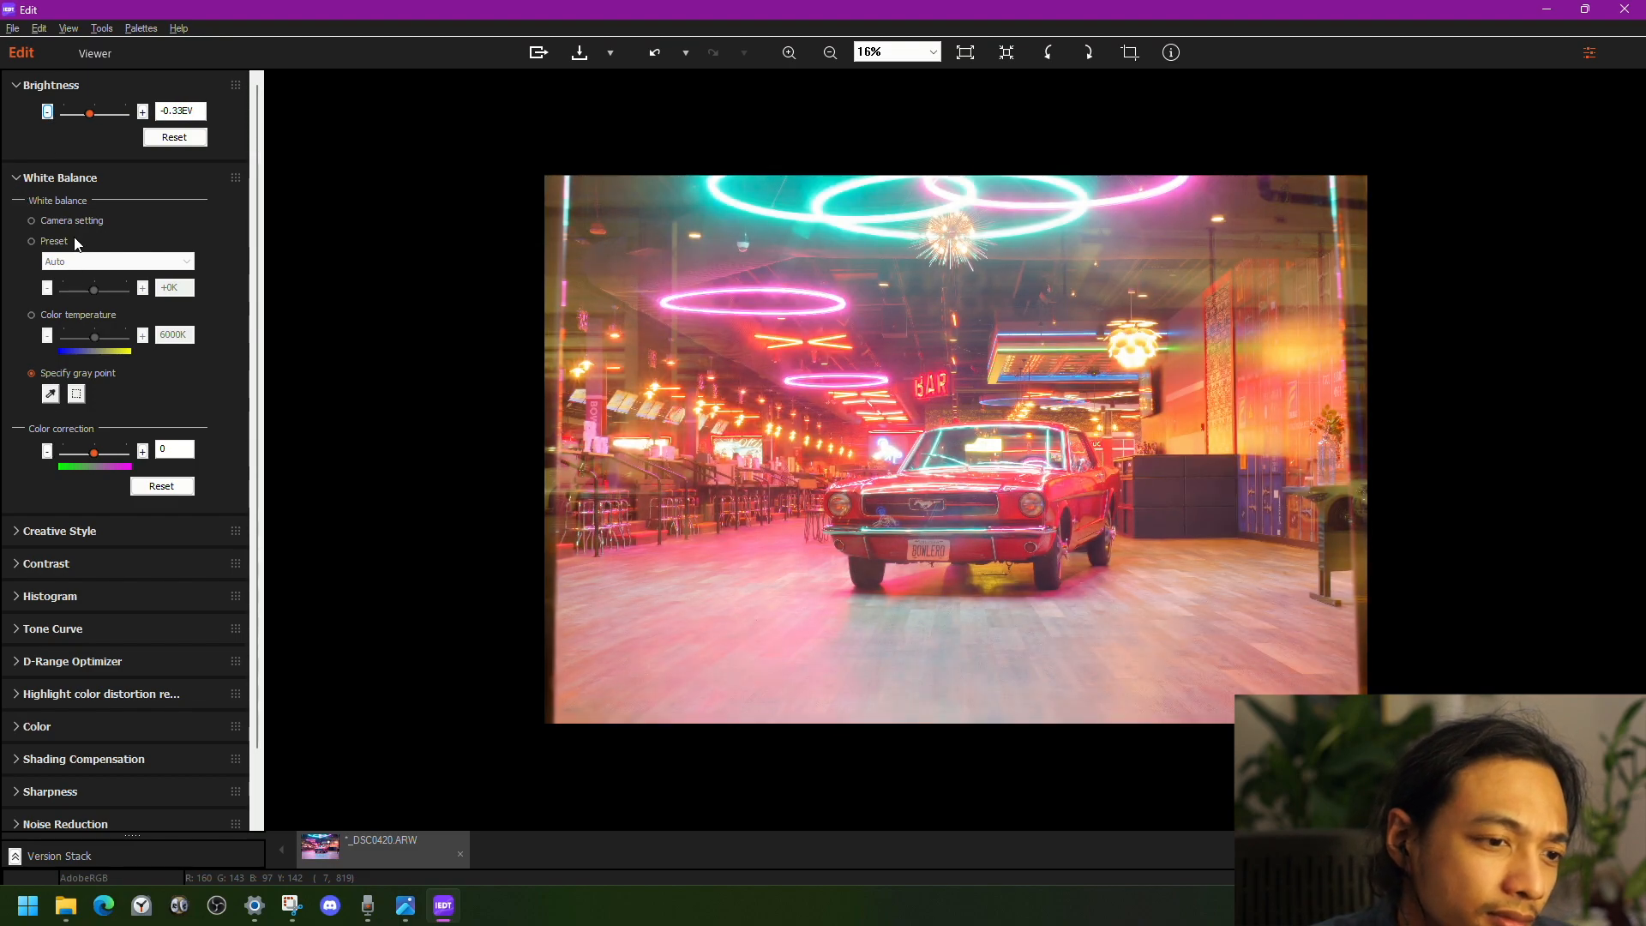
- Collapse the White Balance settings and lower the Brightness to -1.67 EV, trying -2.00 EV along the way
left_click(26, 180)
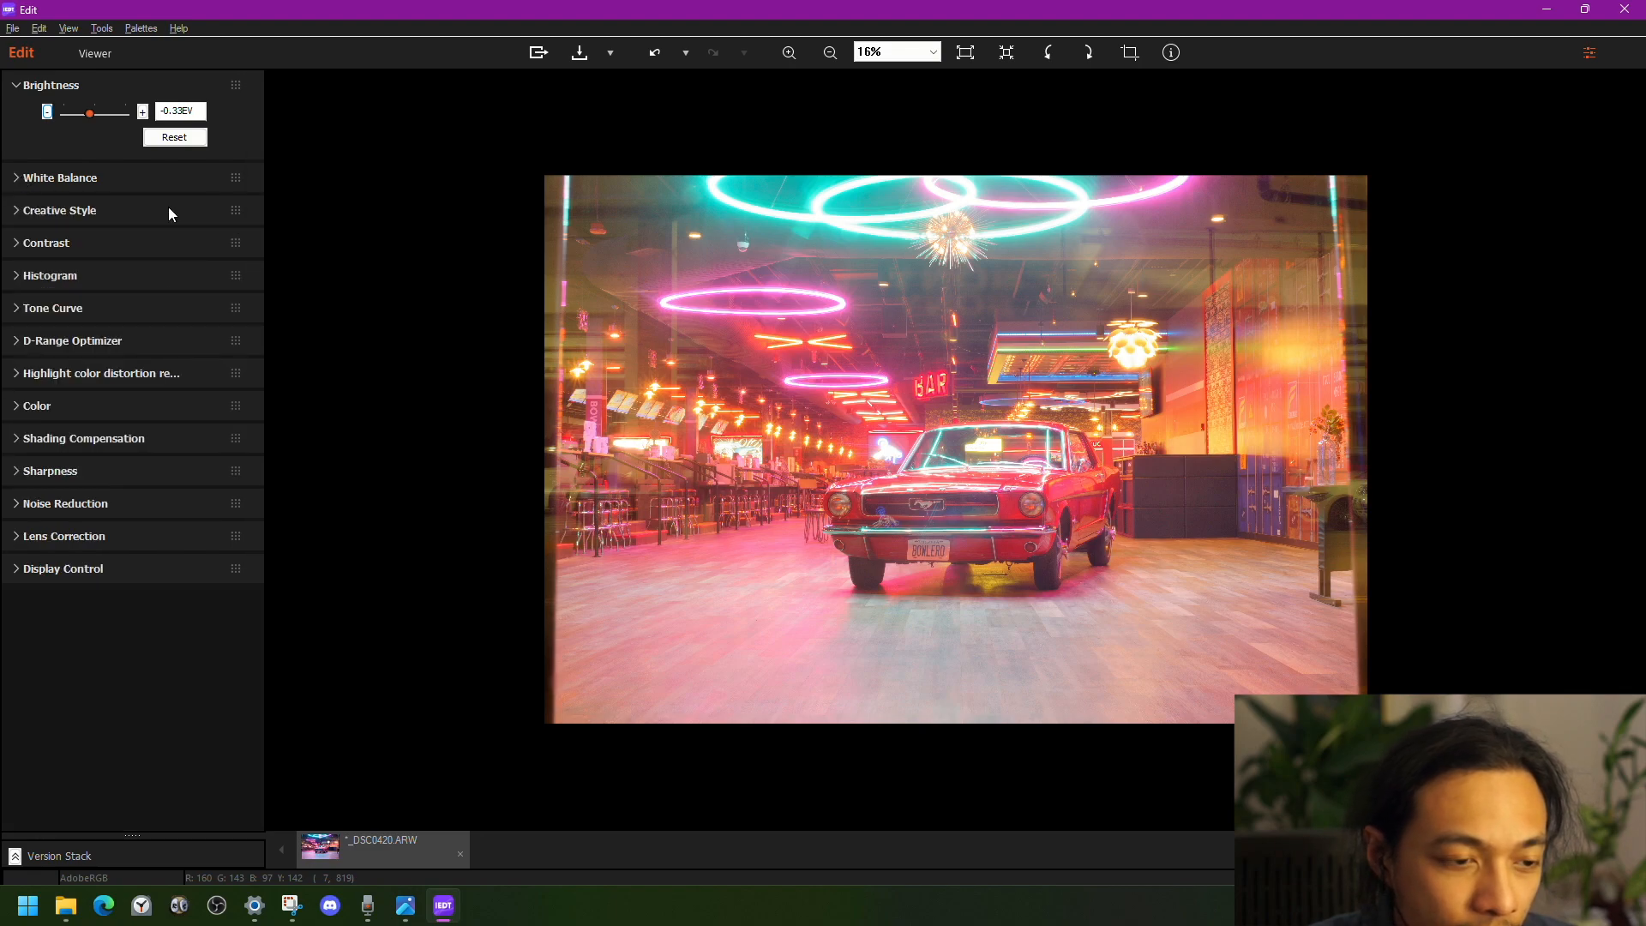
left_click(48, 112)
left_click(48, 111)
left_click(48, 112)
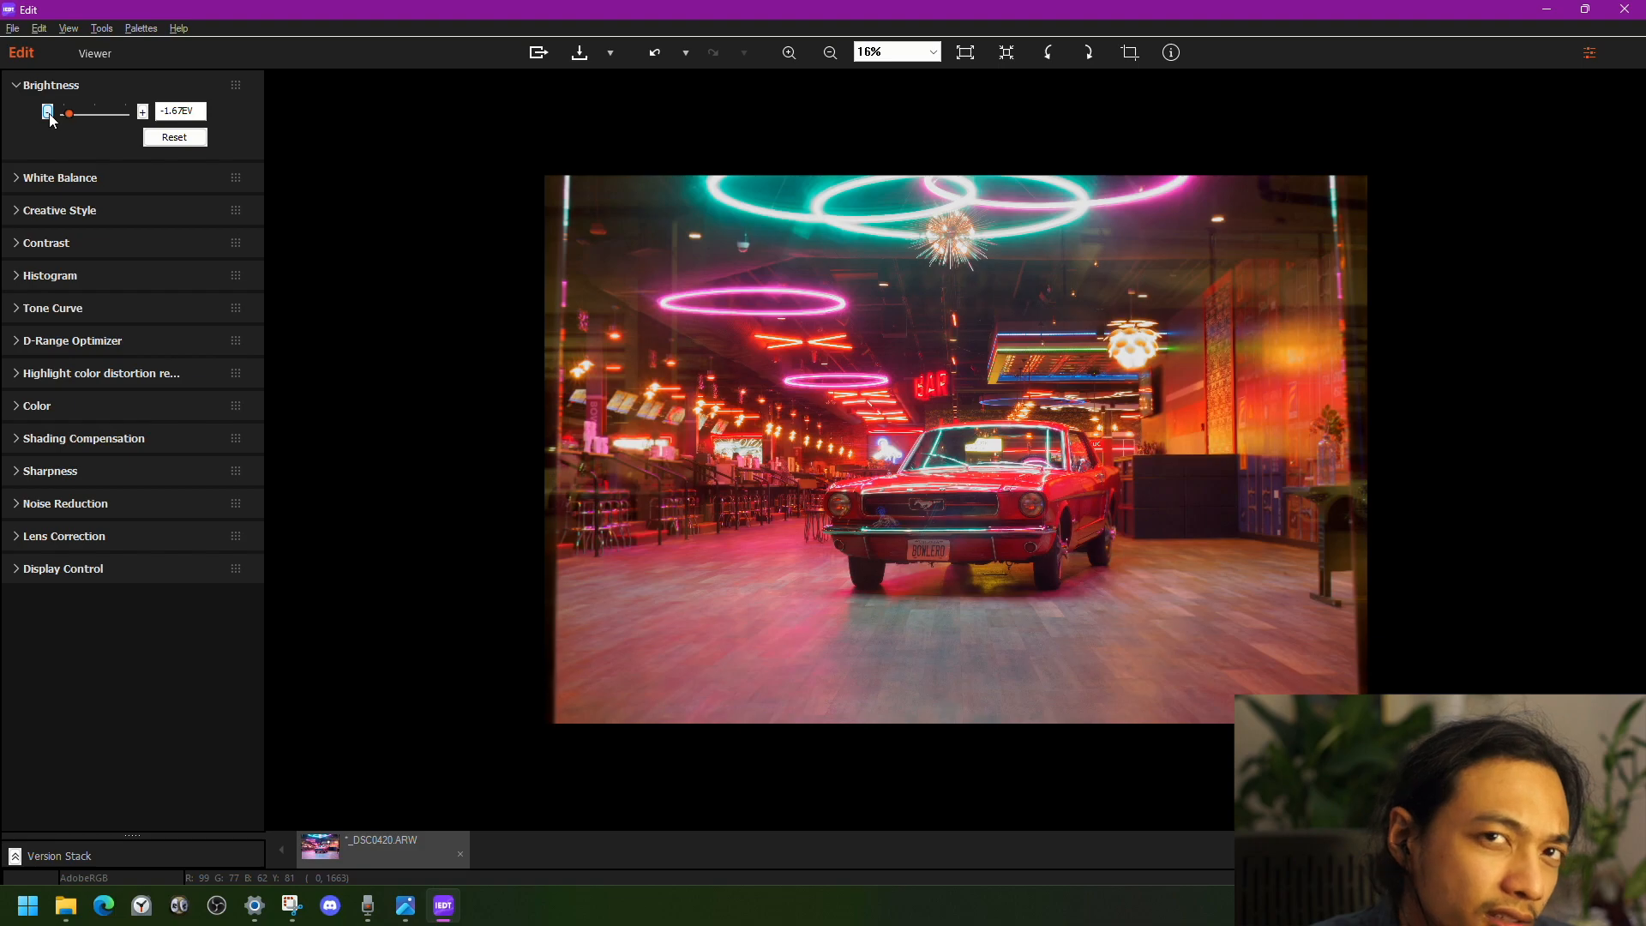
left_click(48, 112)
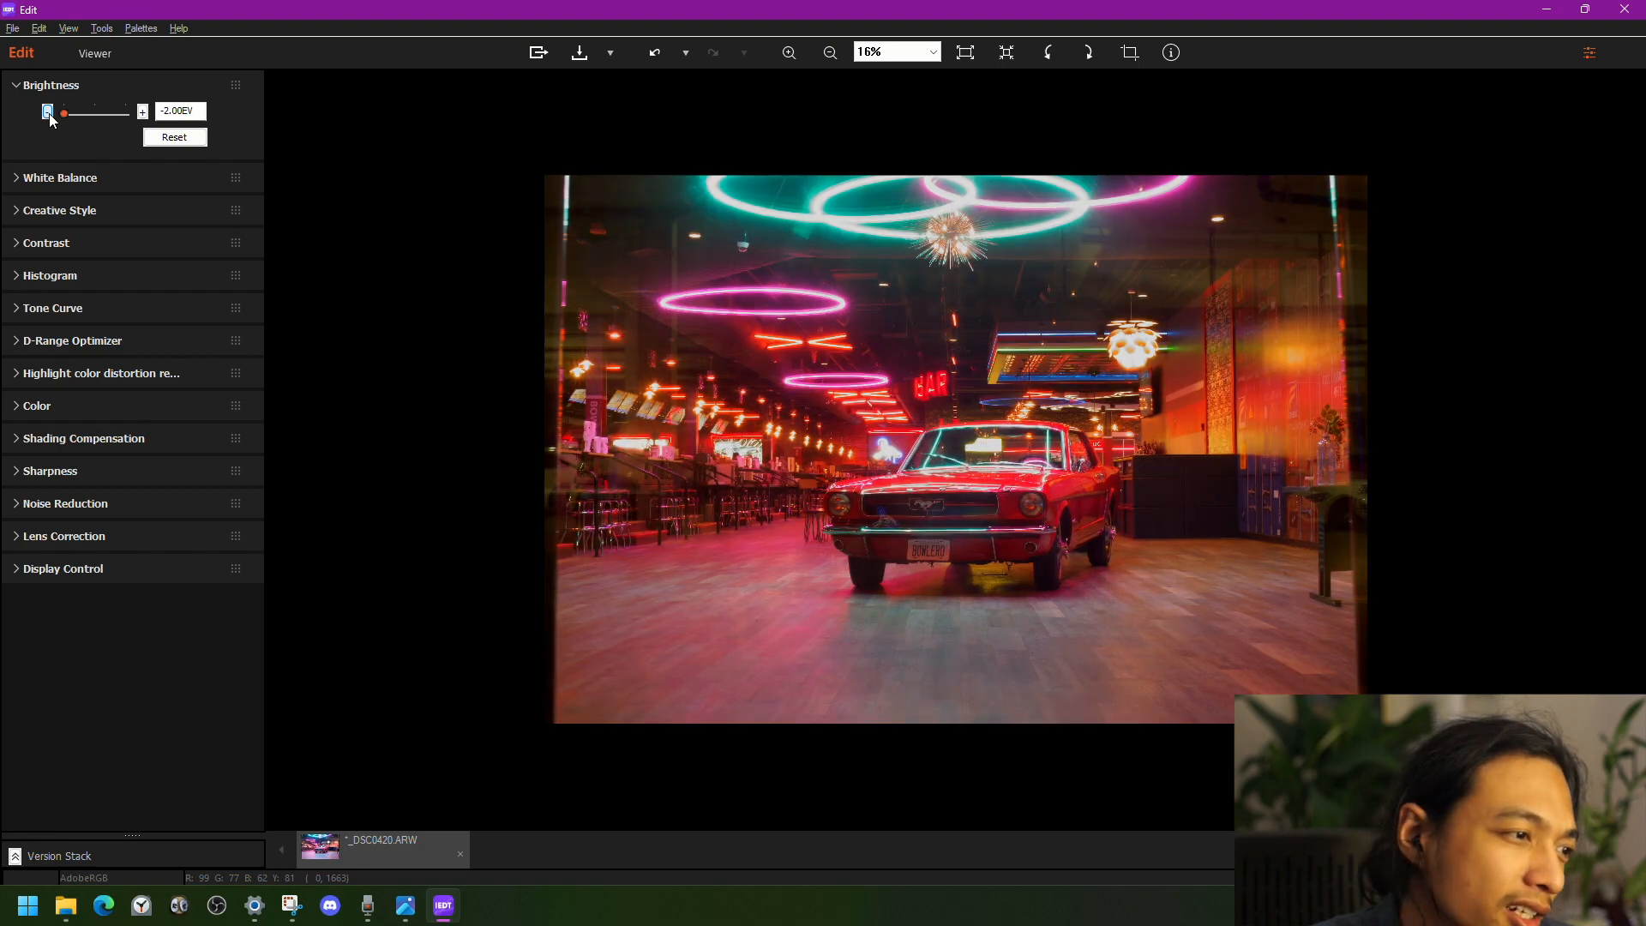
left_click(143, 112)
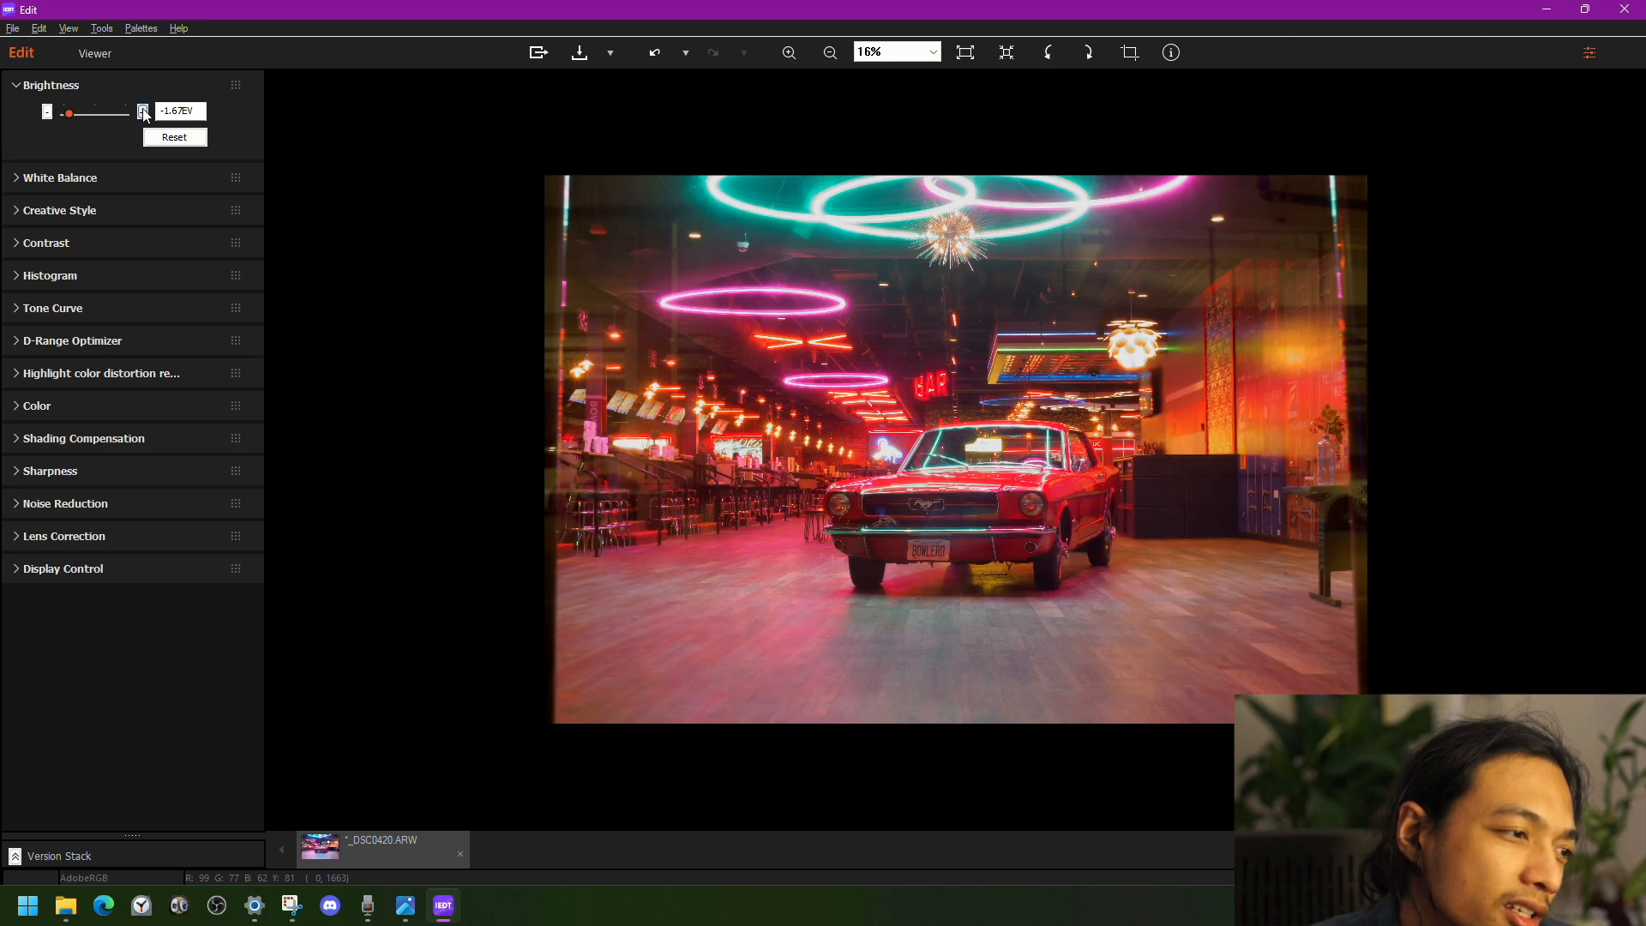
- Examine the Tone Curve channel options and the hue and saturation controls under Color
left_click(15, 308)
left_click(32, 337)
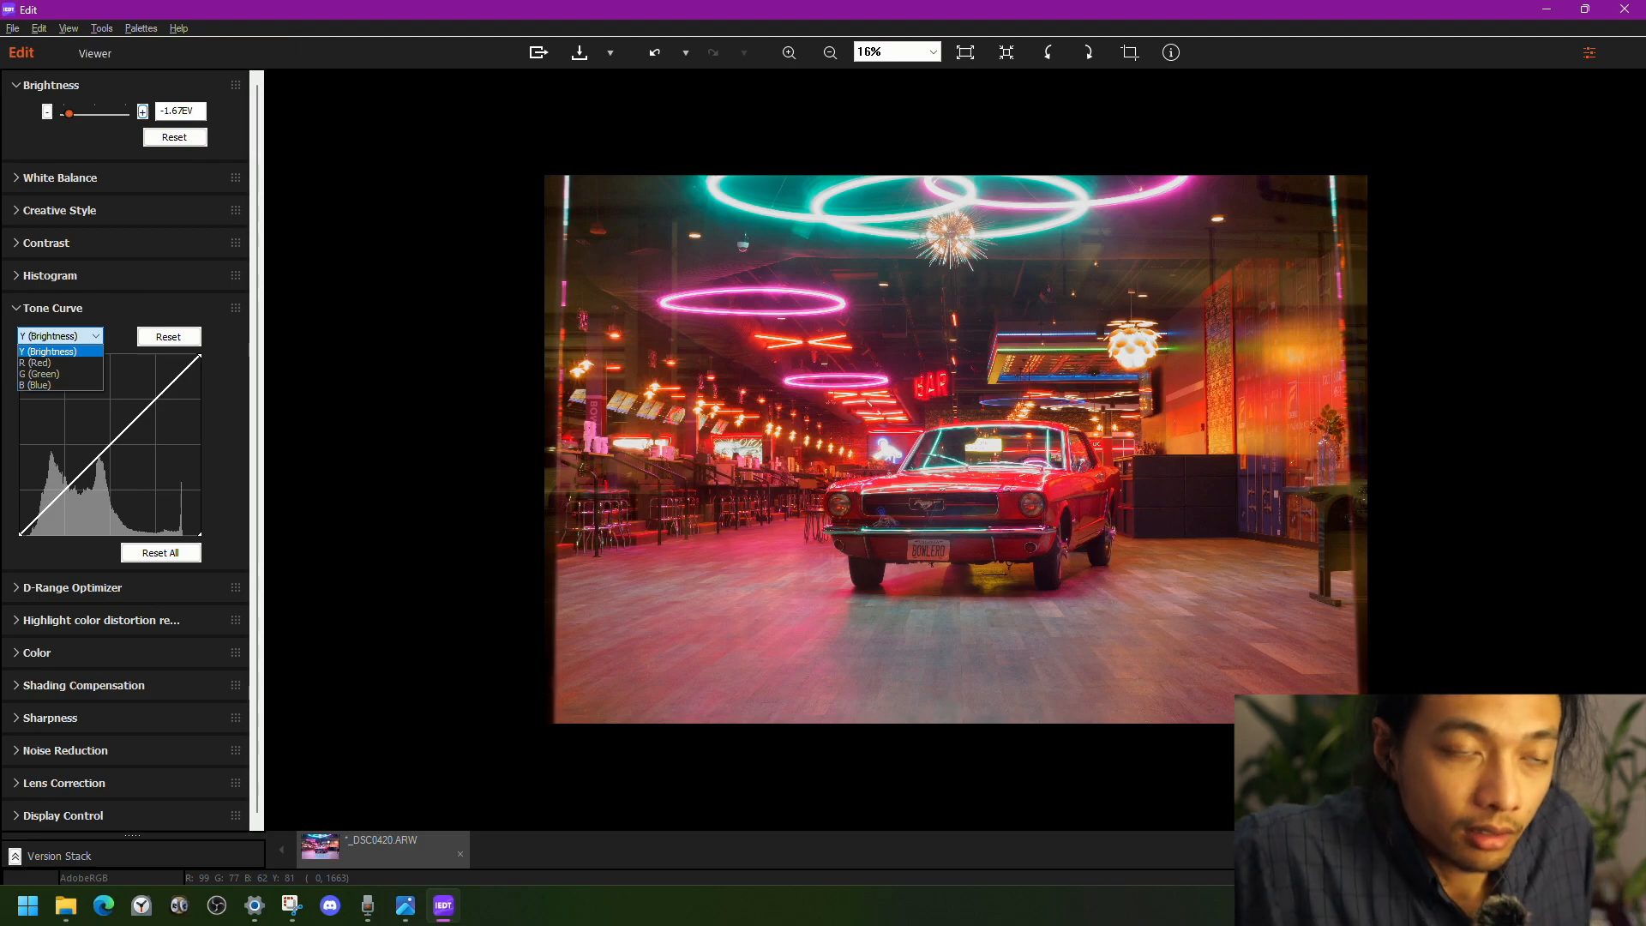
key("Escape")
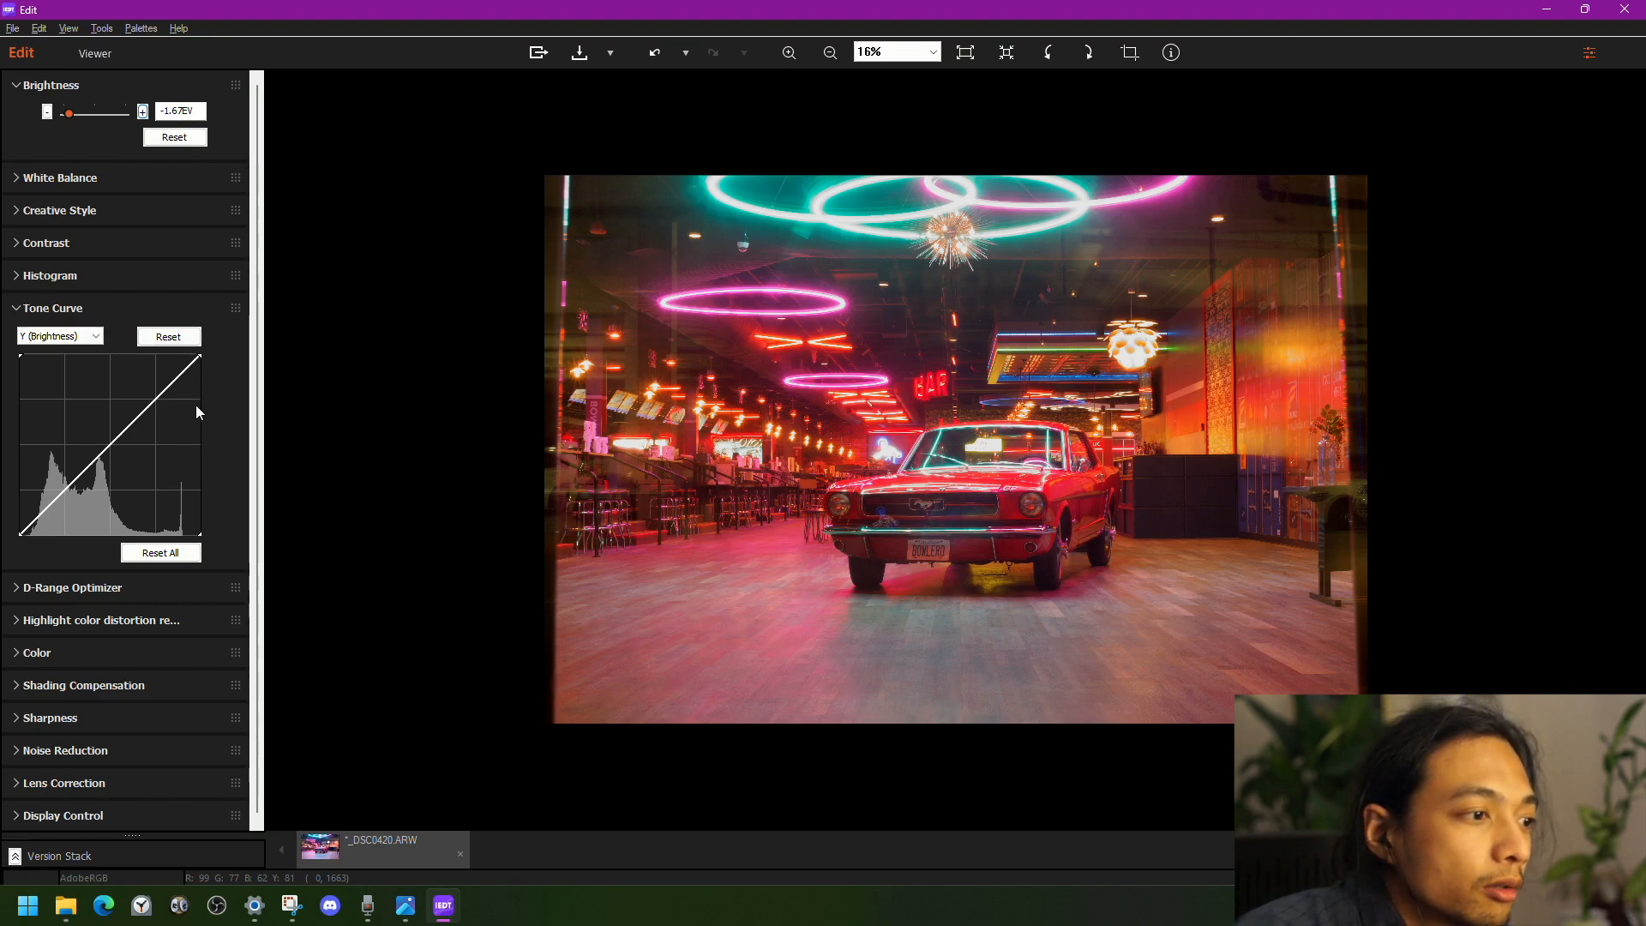
left_click(17, 309)
left_click(17, 410)
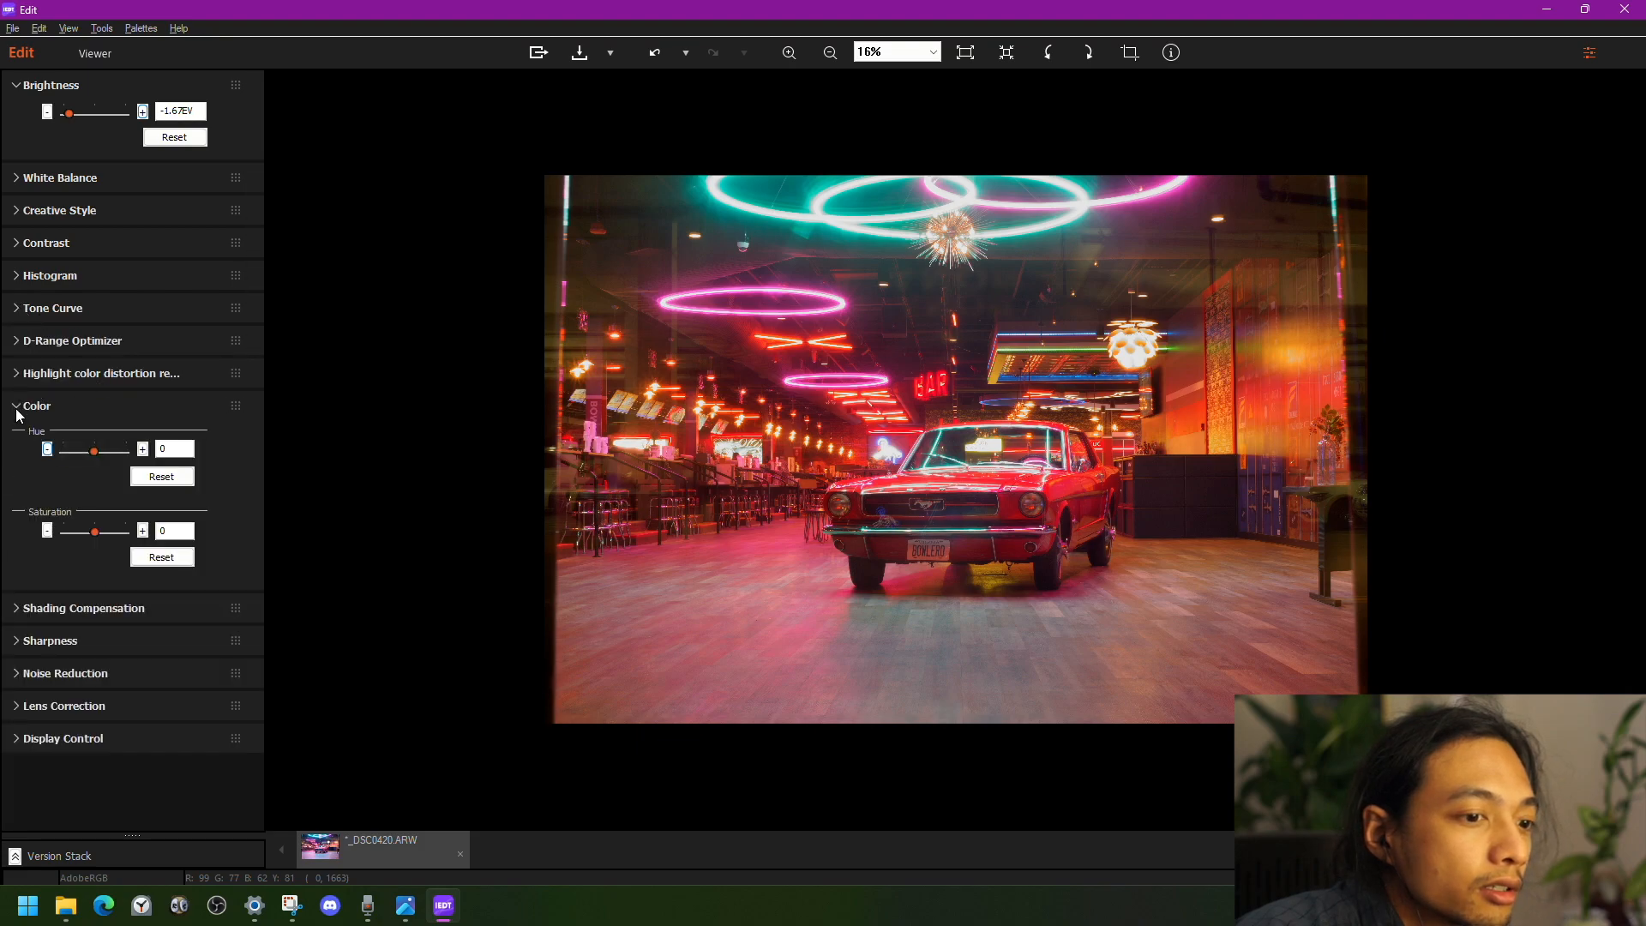
left_click(20, 343)
left_click(19, 345)
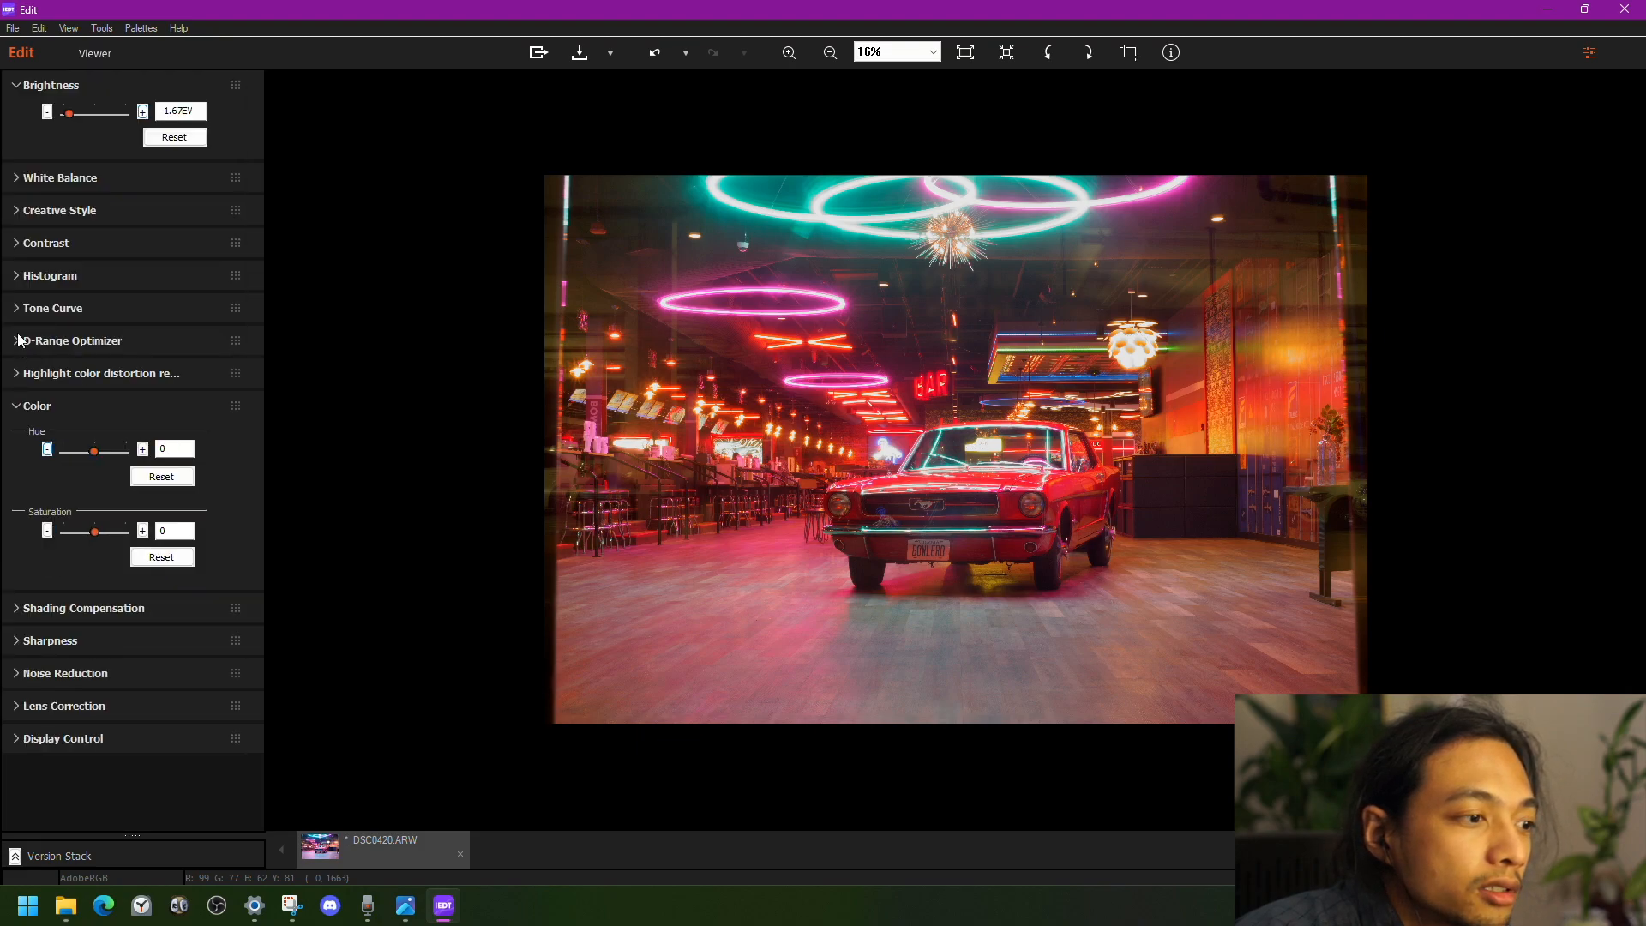
- Try white balance color corrections of 19, -16 and 11, checking the floor up close, settle on -27, and collapse the settings
left_click(19, 179)
mouse_move(101, 452)
left_mouse_down()
mouse_move(147, 455)
mouse_move(11, 469)
mouse_move(104, 459)
left_mouse_up()
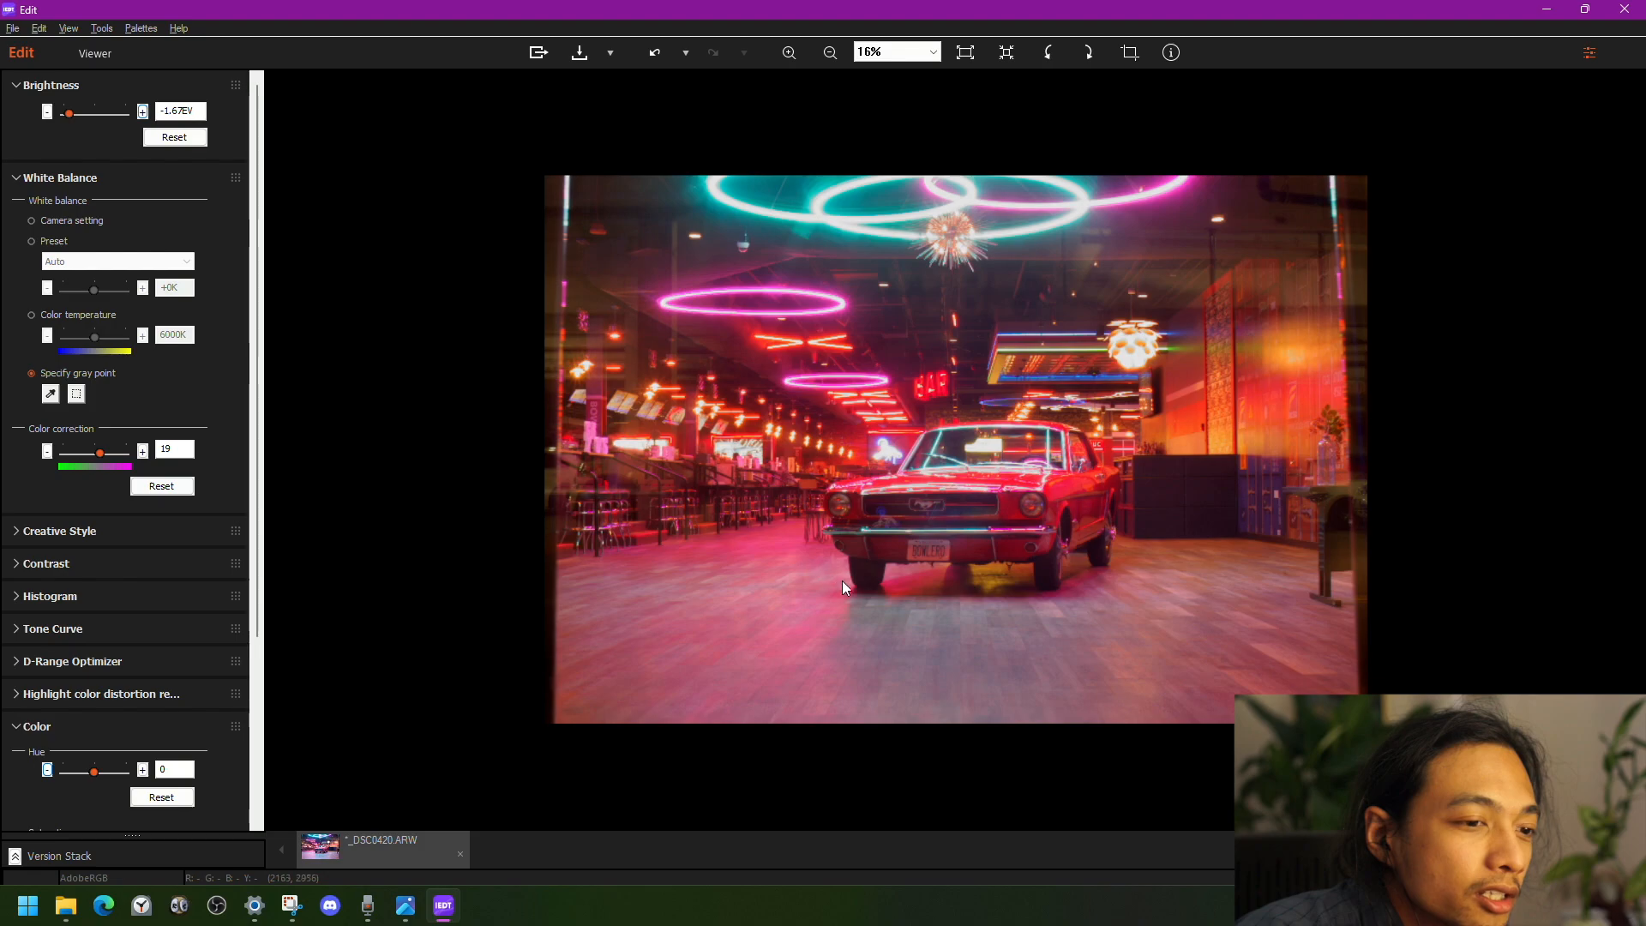
scroll(738, 577, "up", 1)
scroll(643, 579, "up", 2)
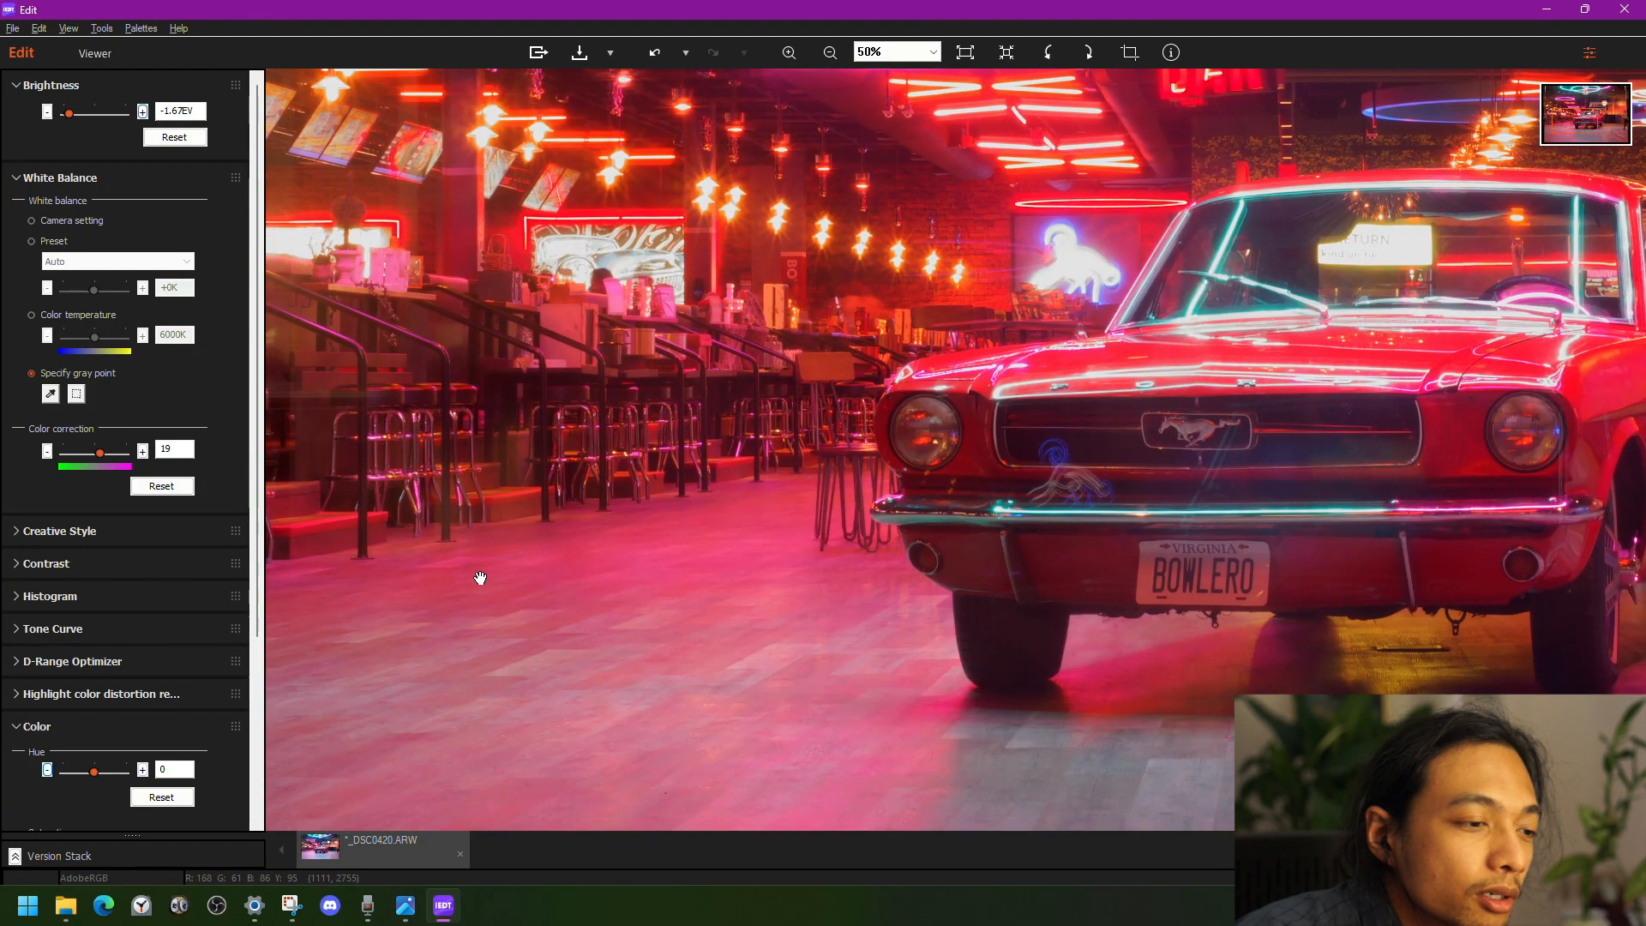
left_click_drag(480, 578, 977, 517)
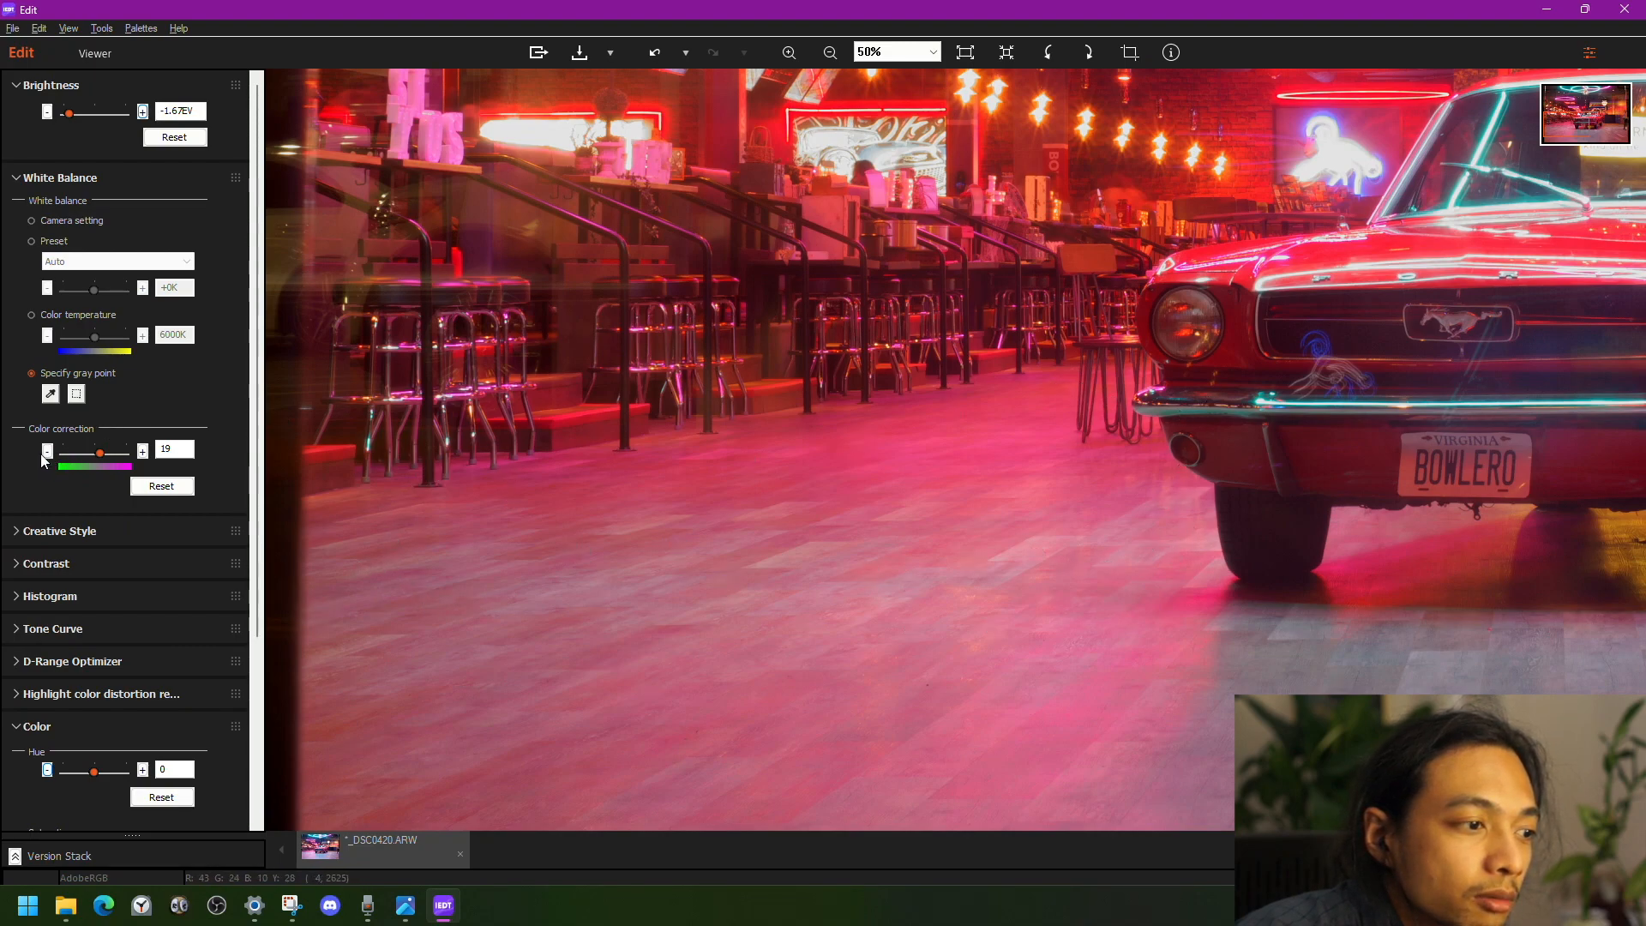
mouse_move(101, 459)
left_mouse_down()
mouse_move(62, 454)
mouse_move(111, 468)
mouse_move(97, 461)
left_mouse_up()
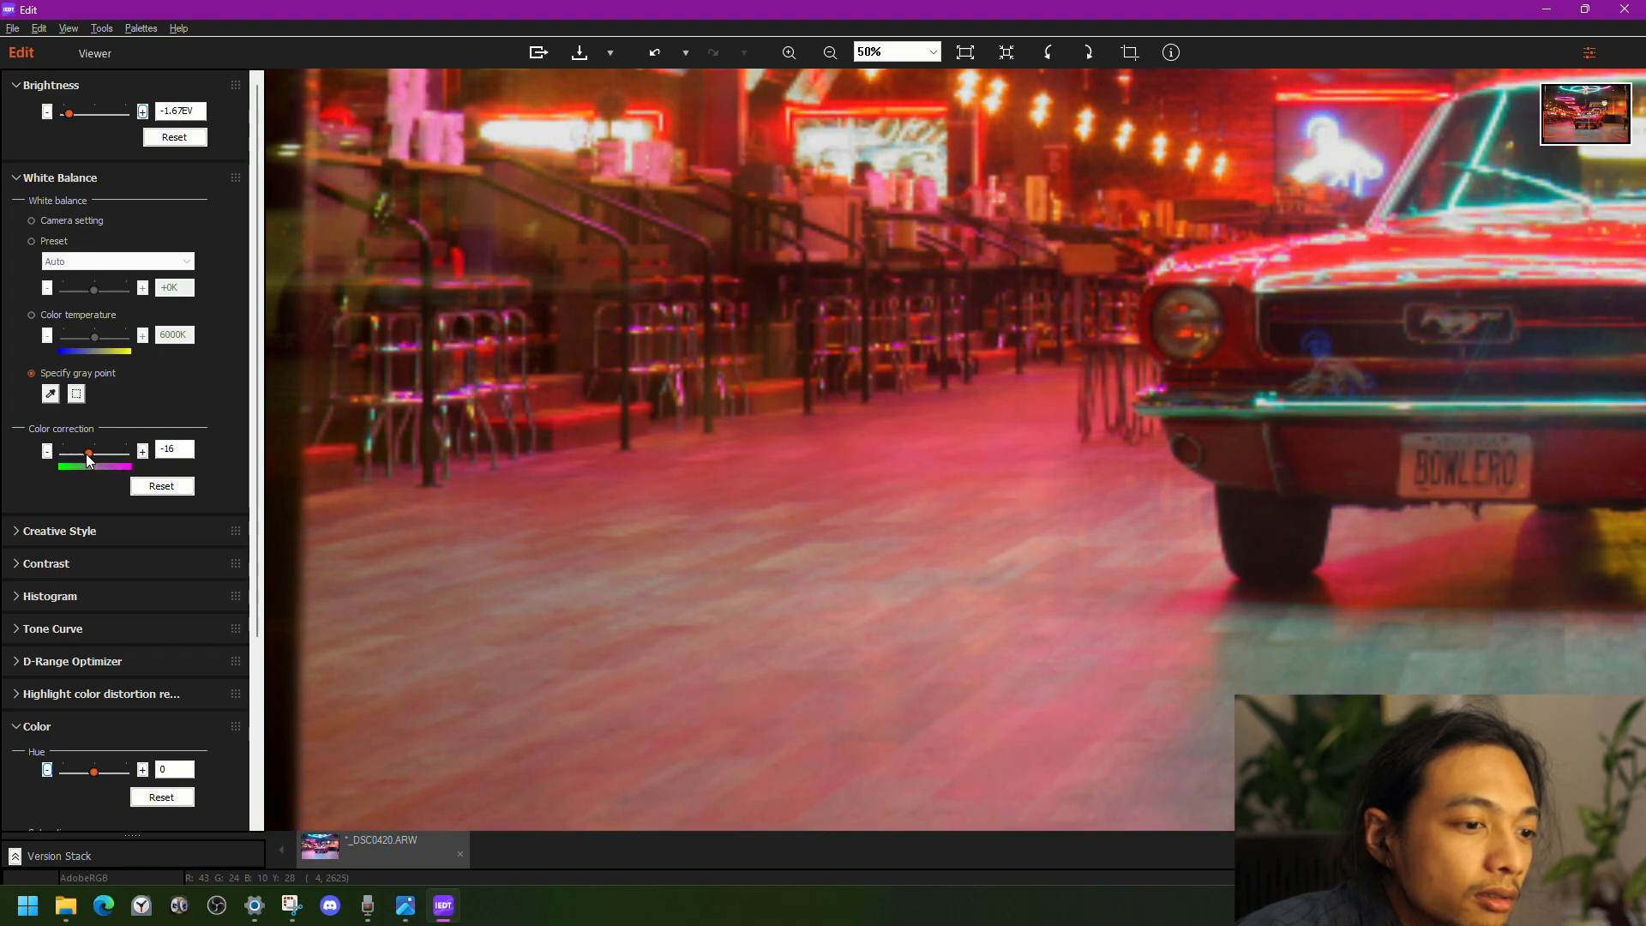
scroll(595, 466, "down", 3)
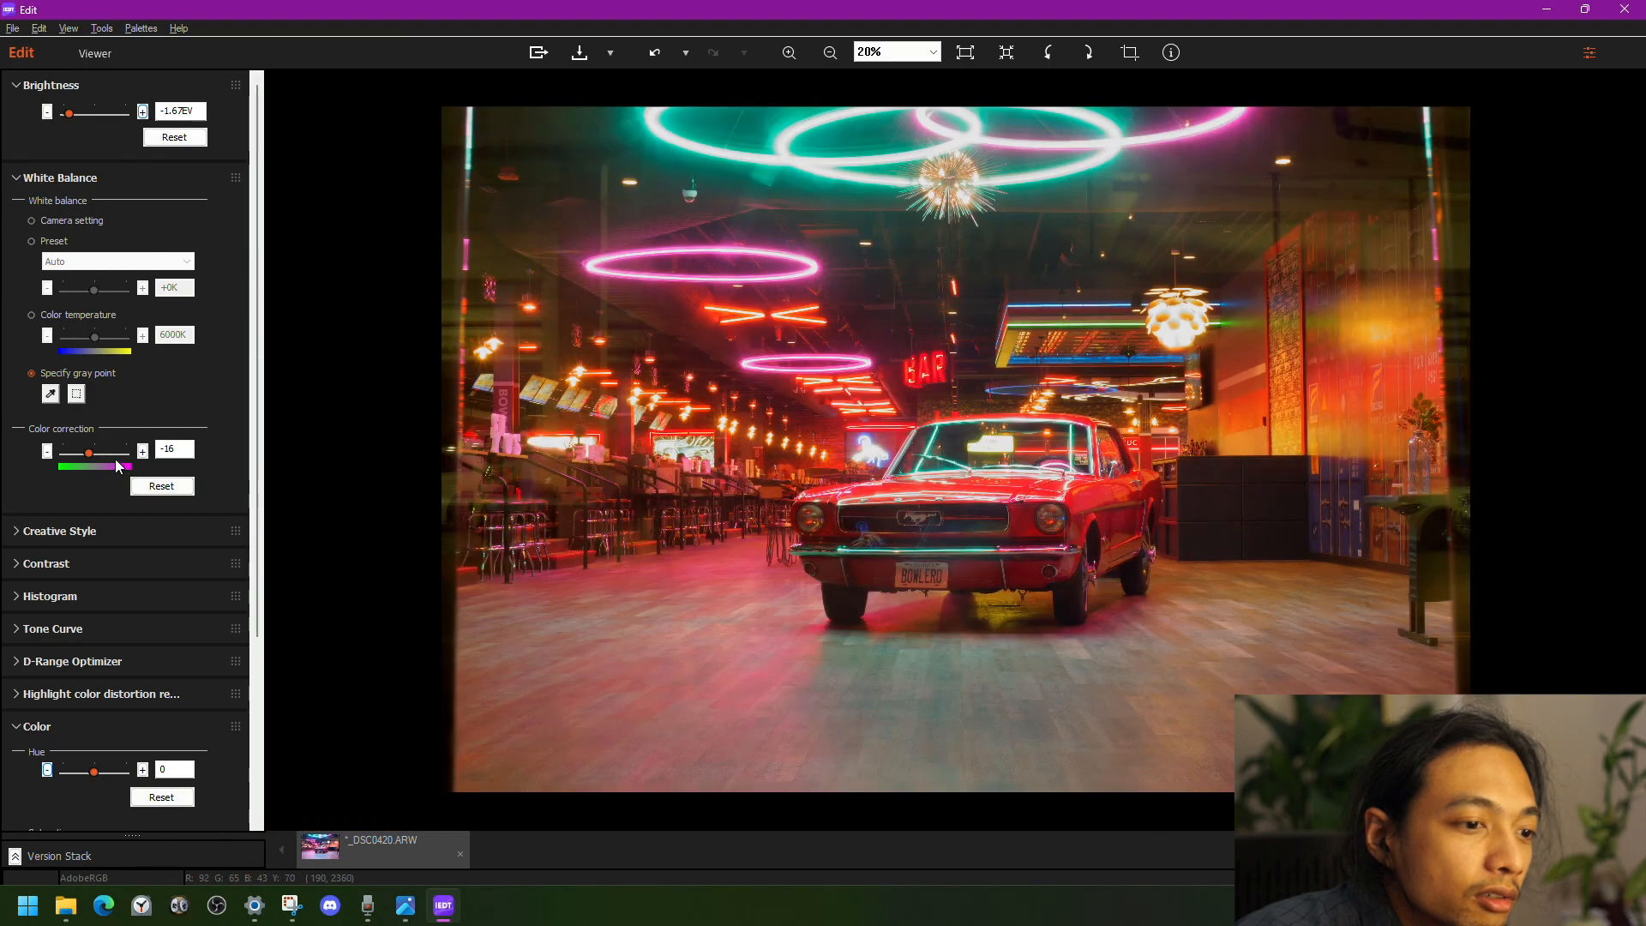
left_click_drag(95, 455, 112, 458)
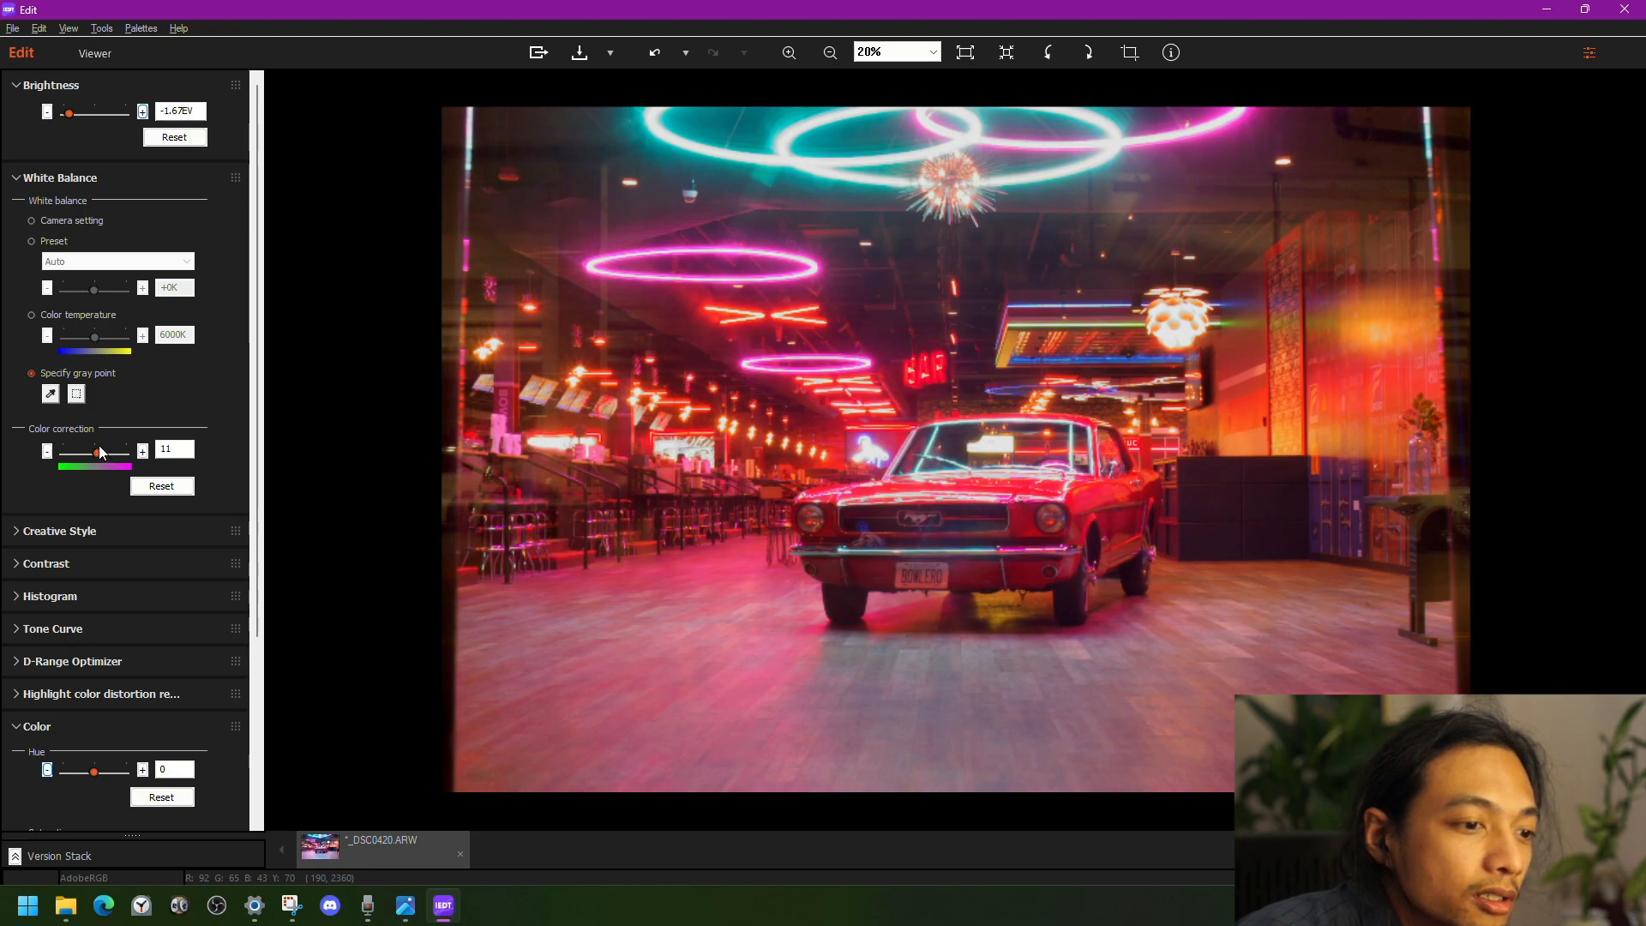
mouse_move(99, 452)
left_mouse_down()
mouse_move(117, 454)
mouse_move(86, 444)
left_mouse_up()
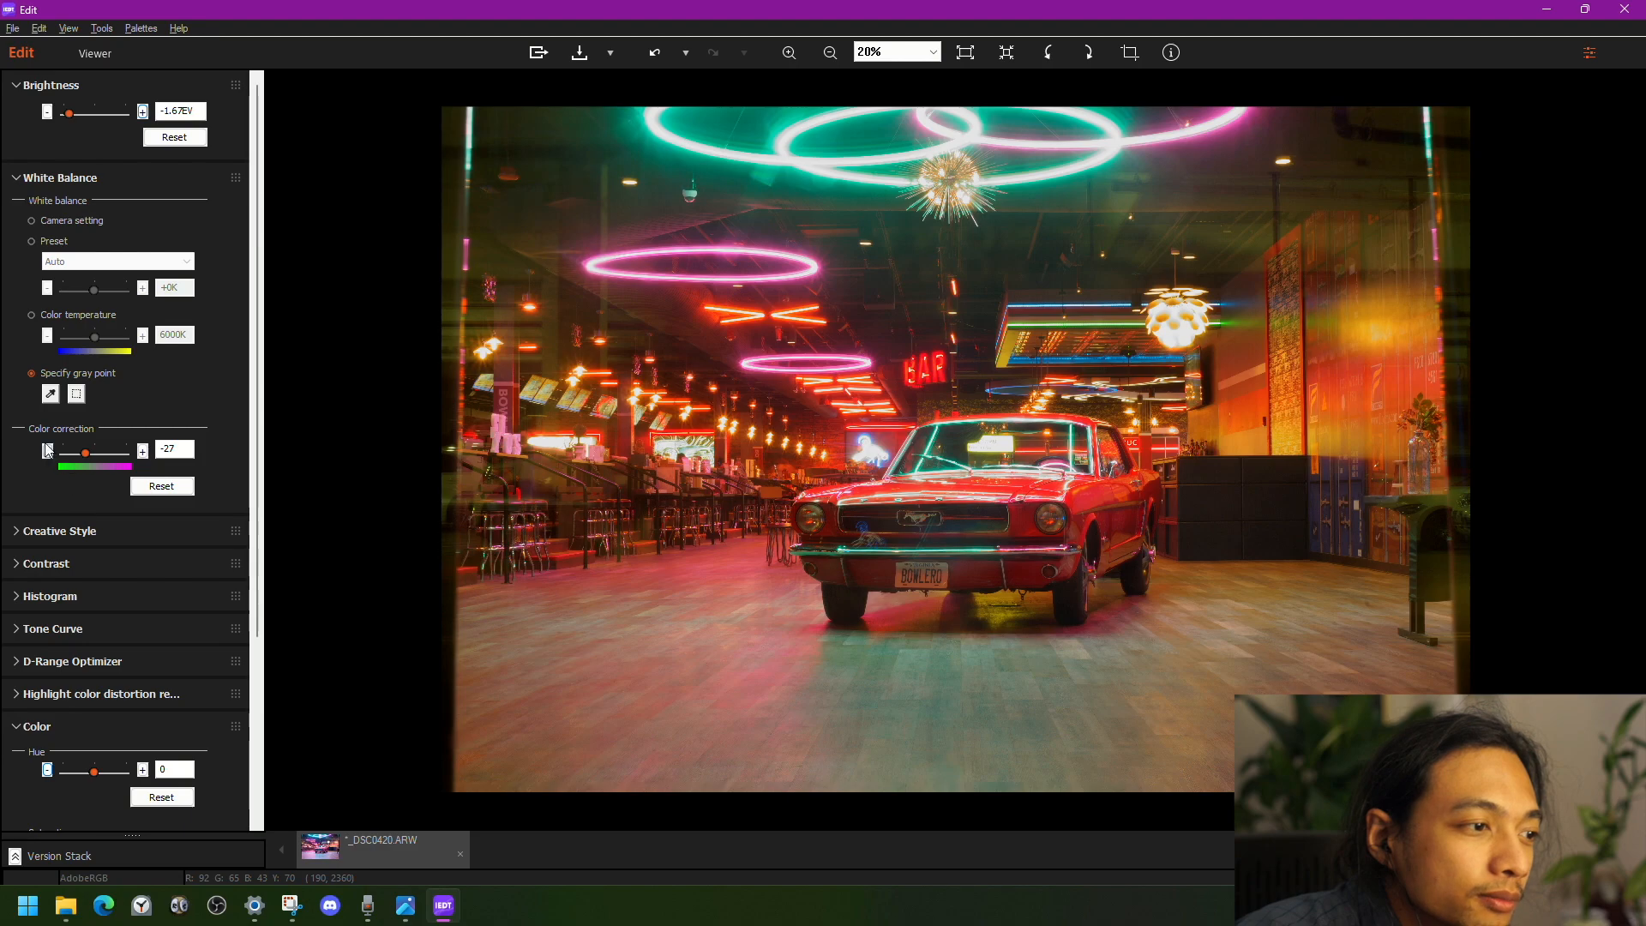
left_click(23, 177)
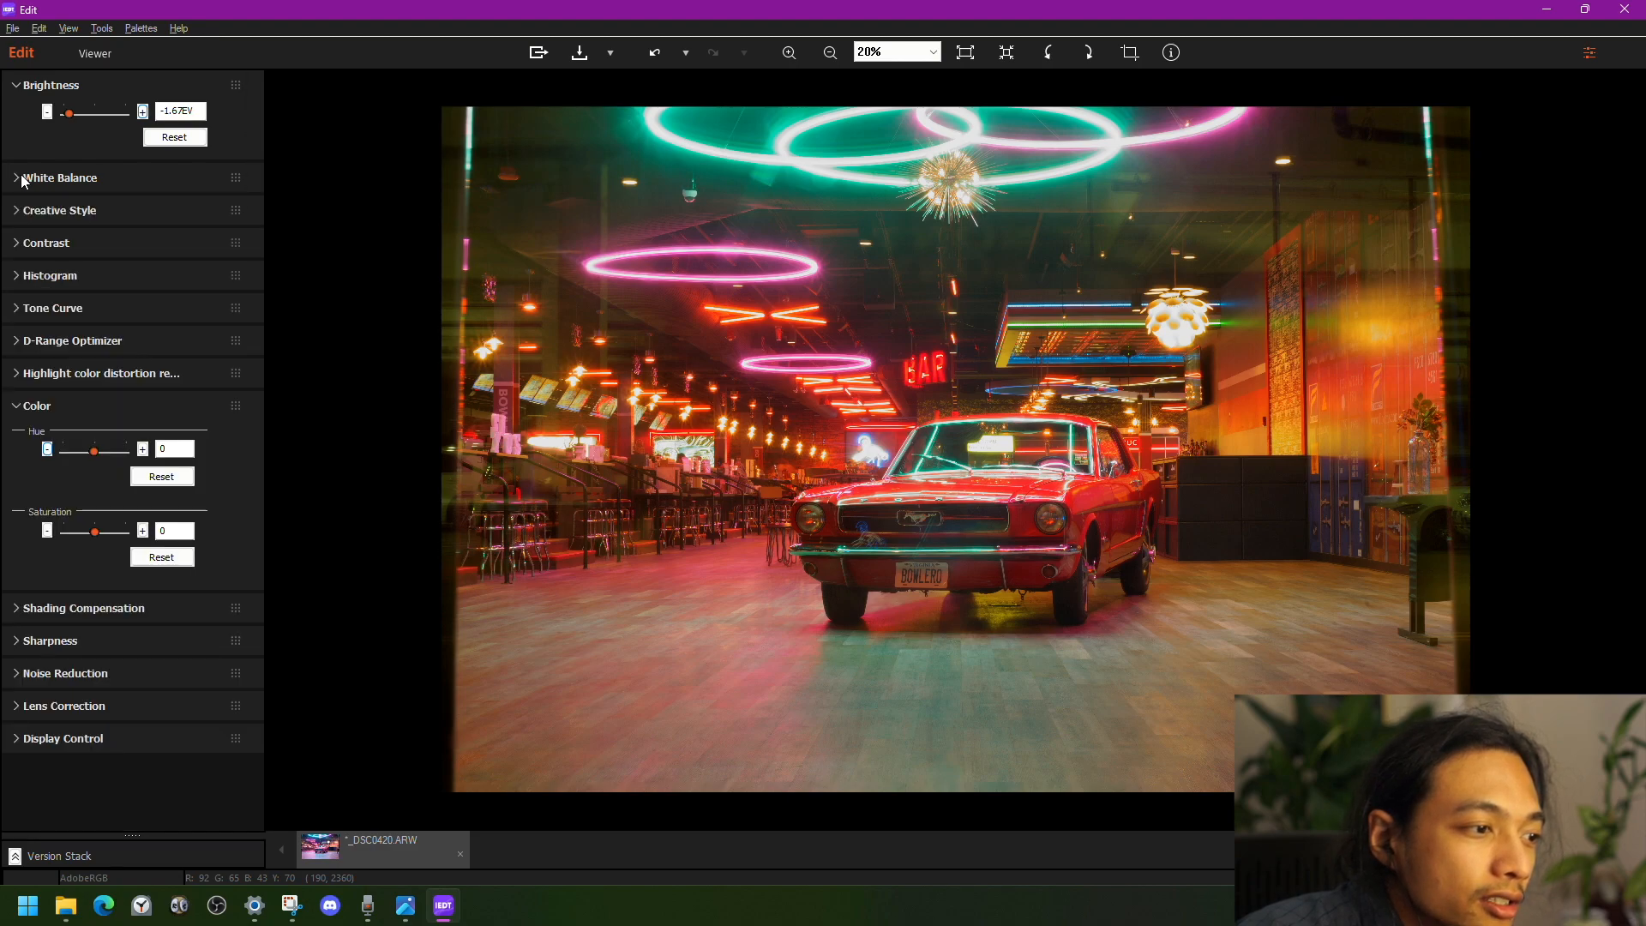
- Set the Contrast section's Blacks to -100, Whites to -61, Highlights to -100 and Shadows to 49
left_click(19, 249)
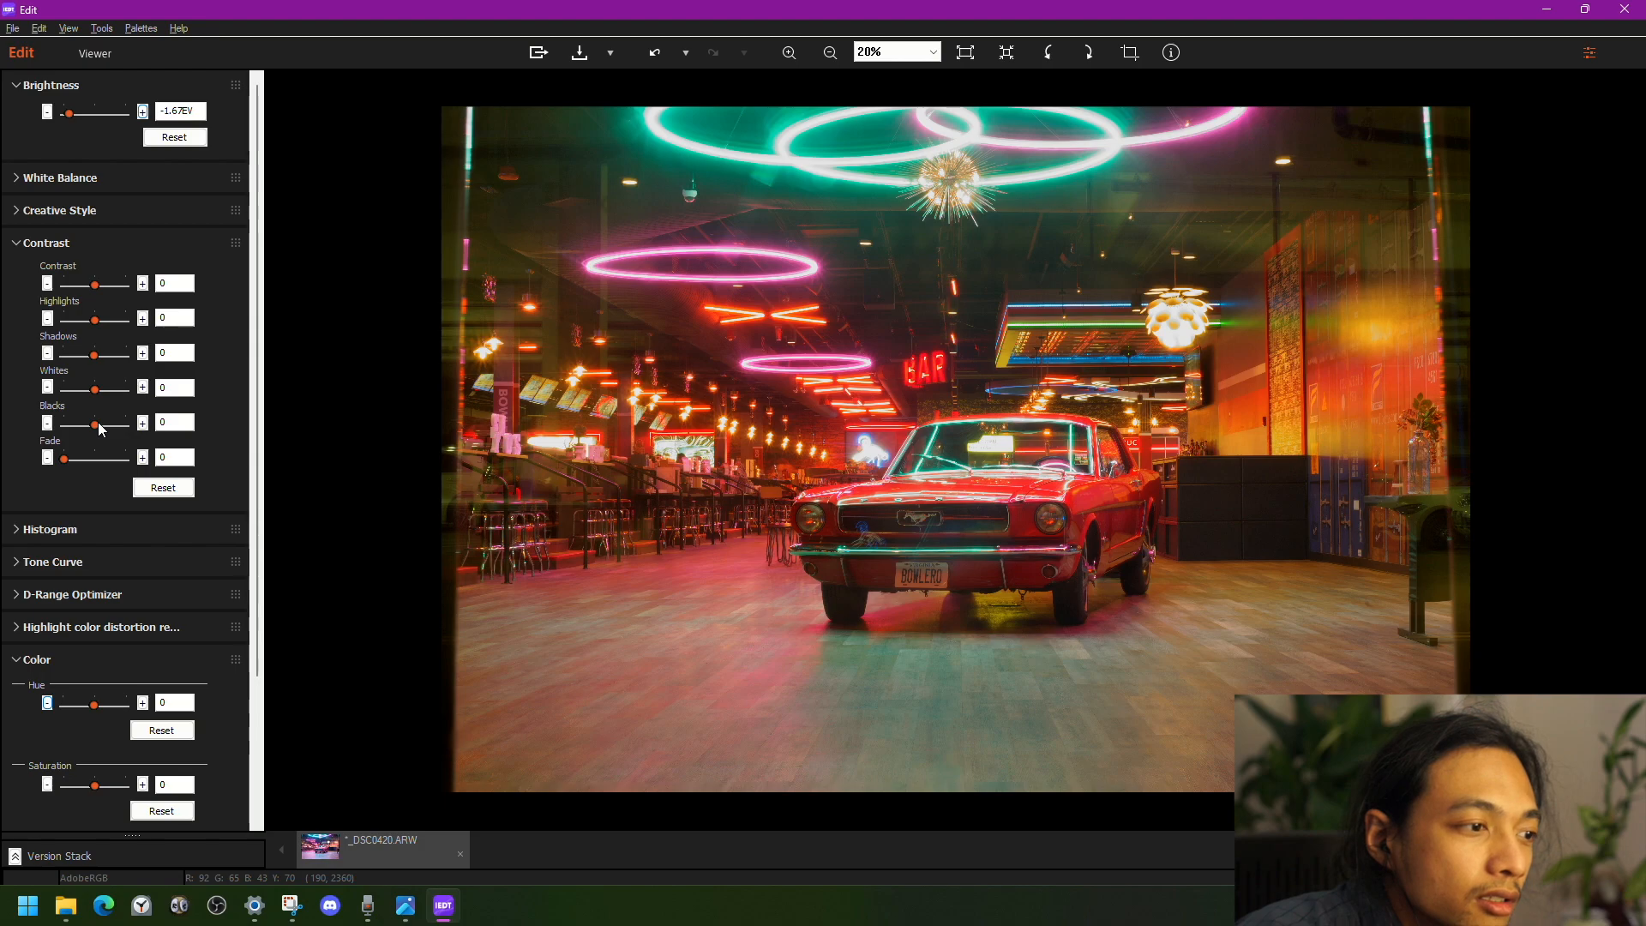
left_click_drag(100, 425, 28, 435)
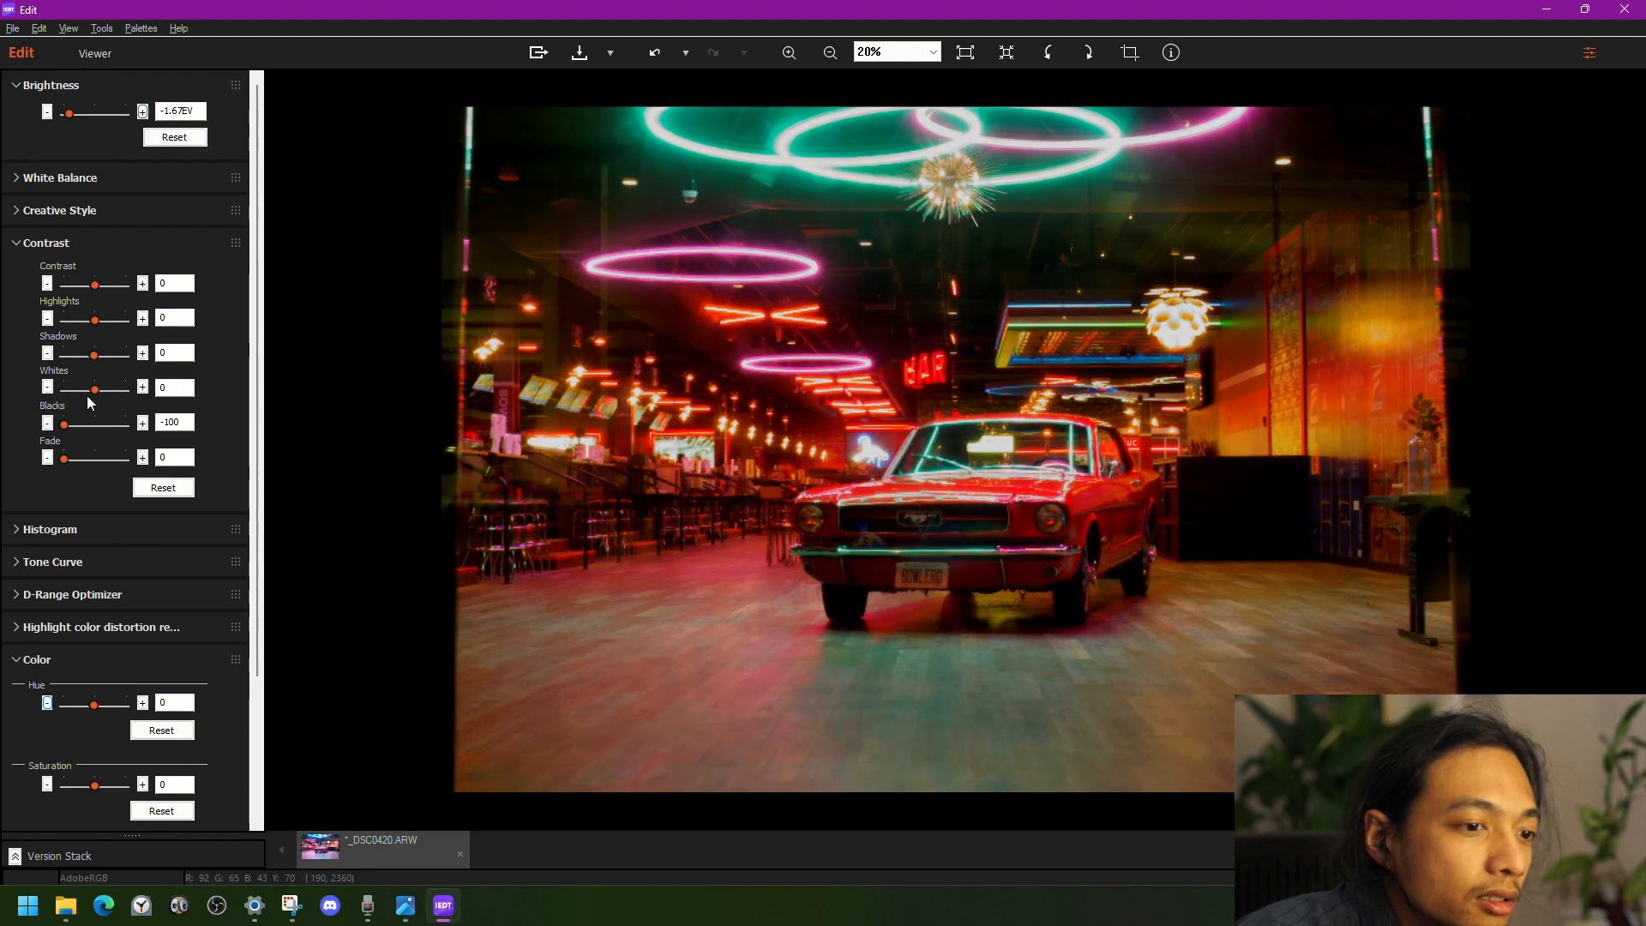
left_click_drag(95, 389, 13, 343)
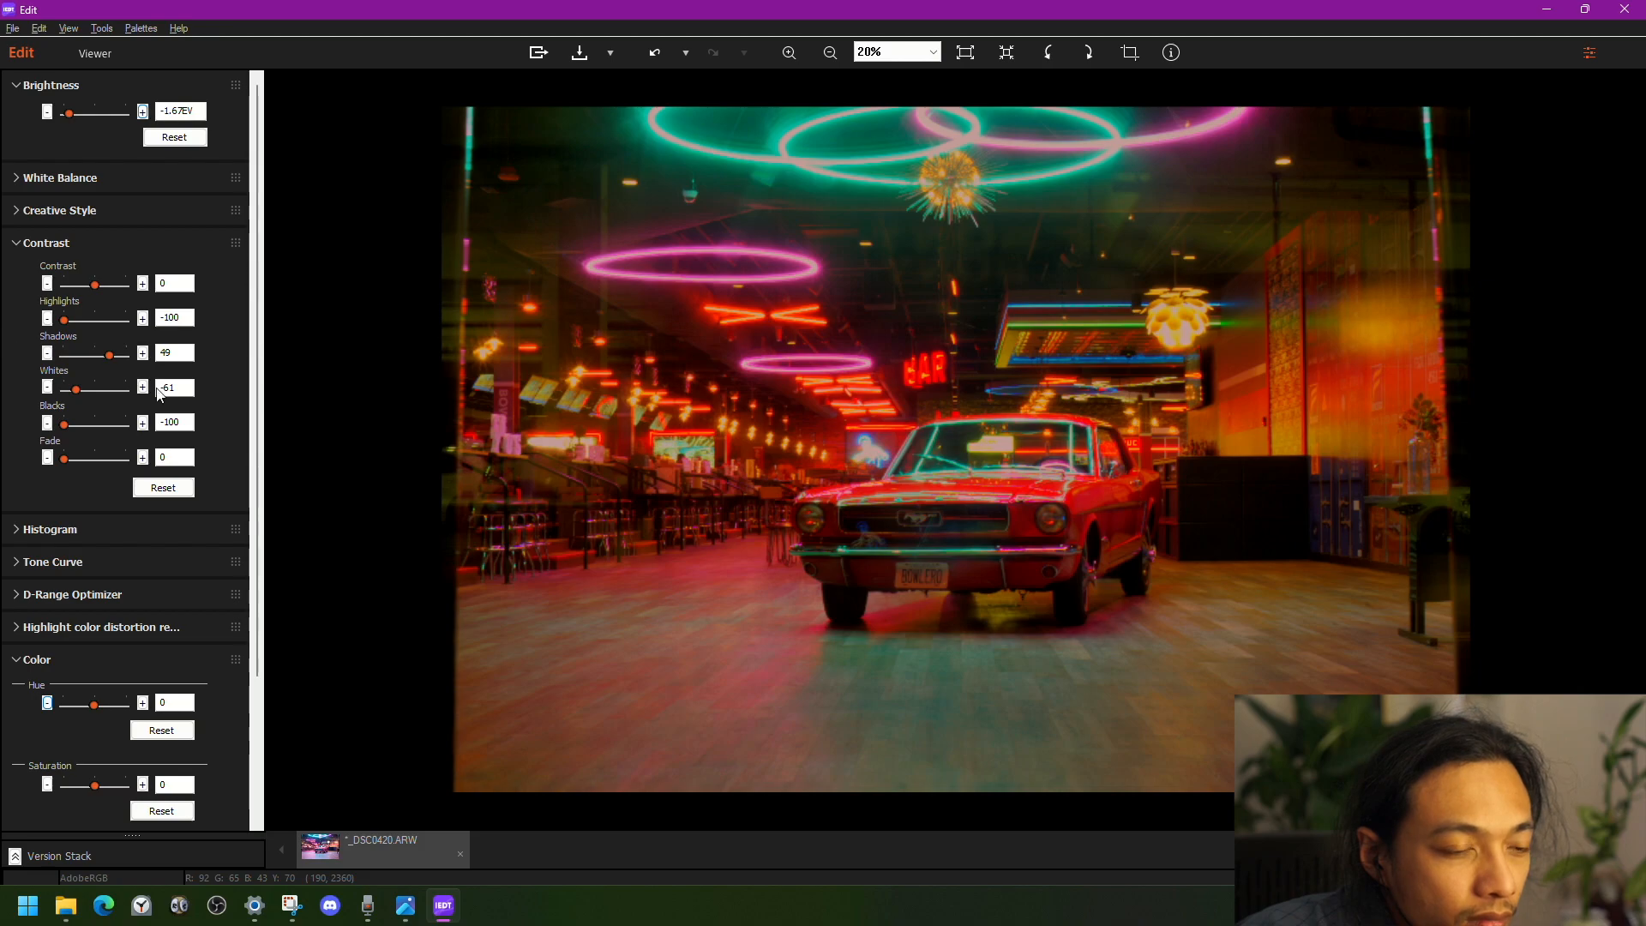
- Examine the car's hood, windshield and grille up close, and compare them with the whole photo
scroll(834, 558, "up", 8)
left_click_drag(888, 661, 821, 255)
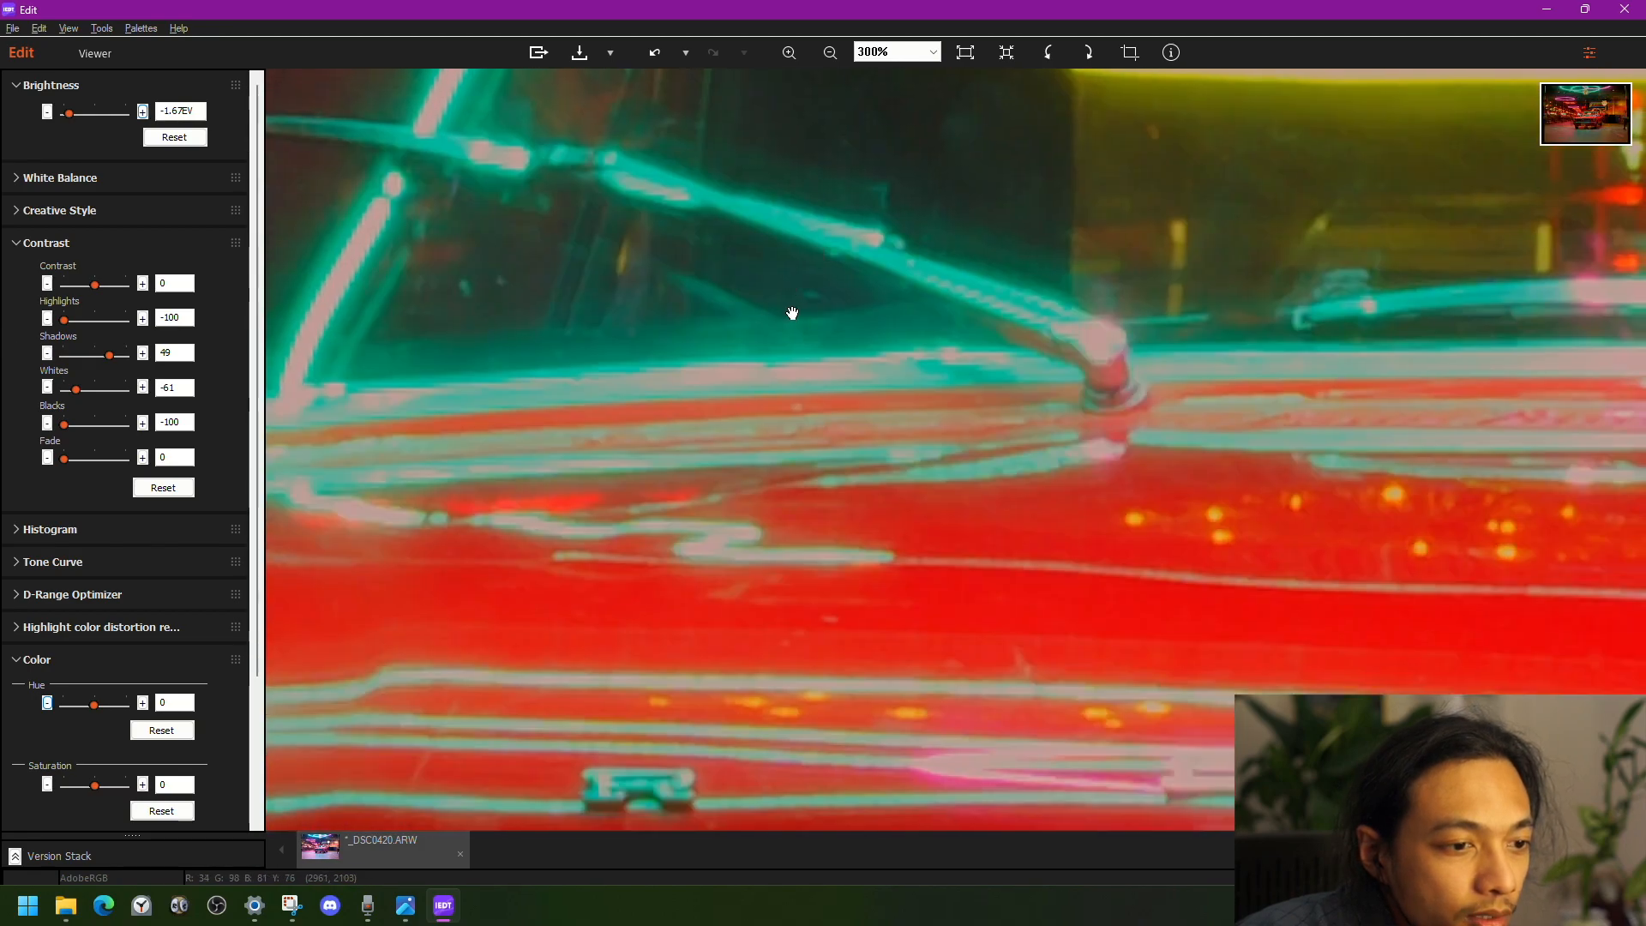
scroll(795, 295, "down", 3)
left_click_drag(625, 463, 673, 352)
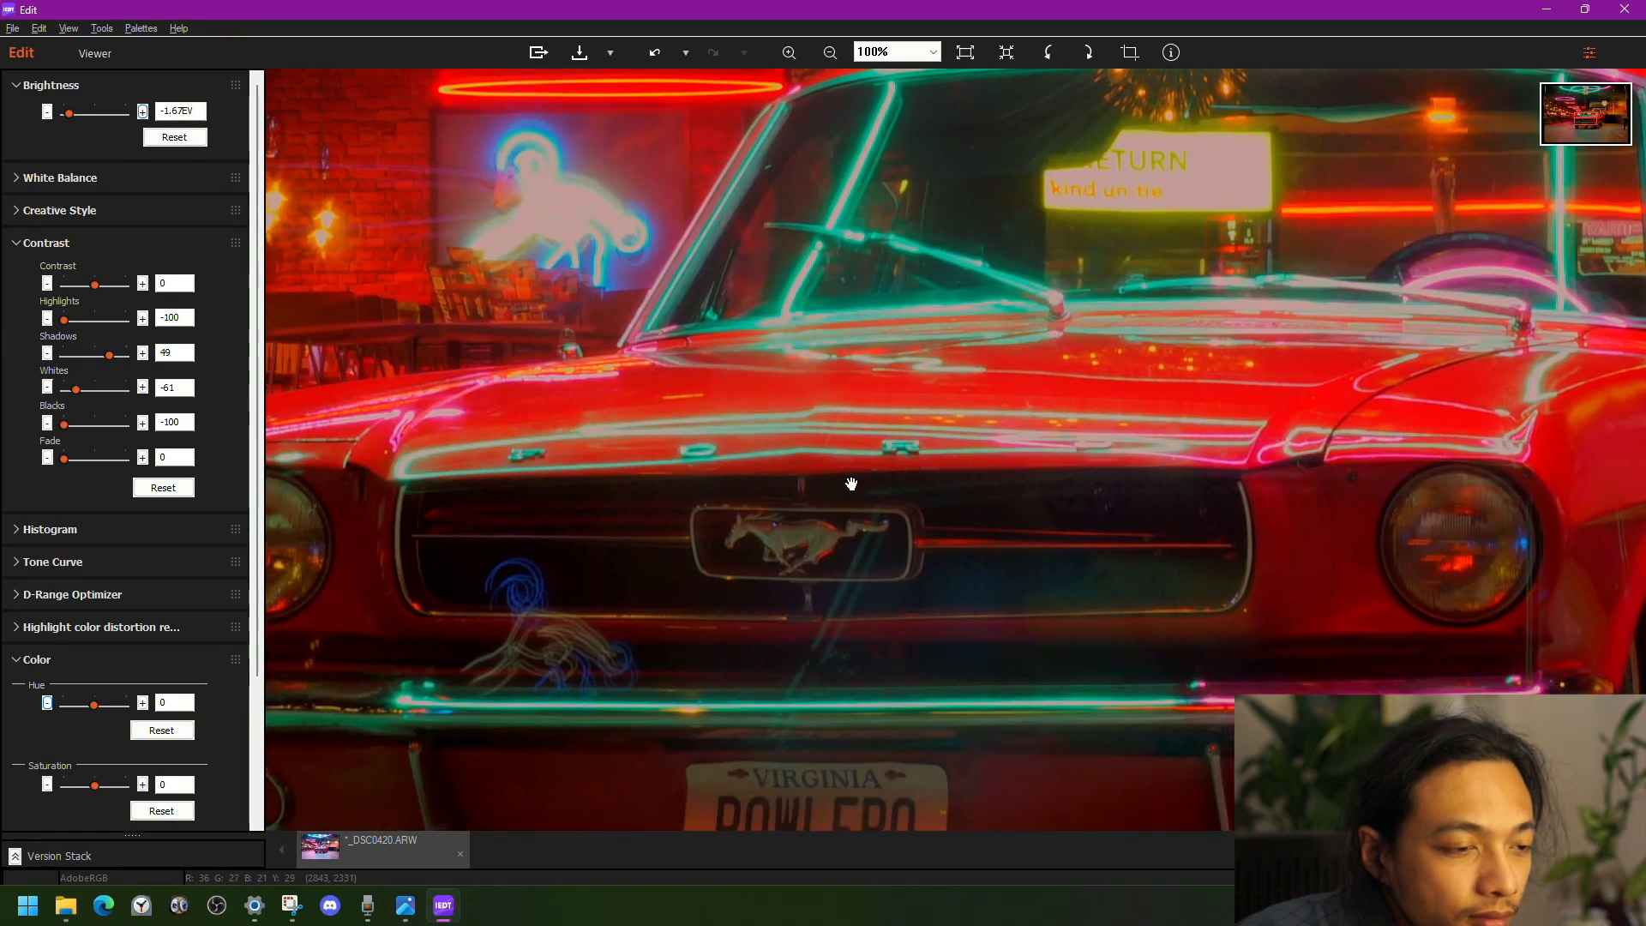
scroll(851, 484, "down", 2)
scroll(851, 484, "up", 6)
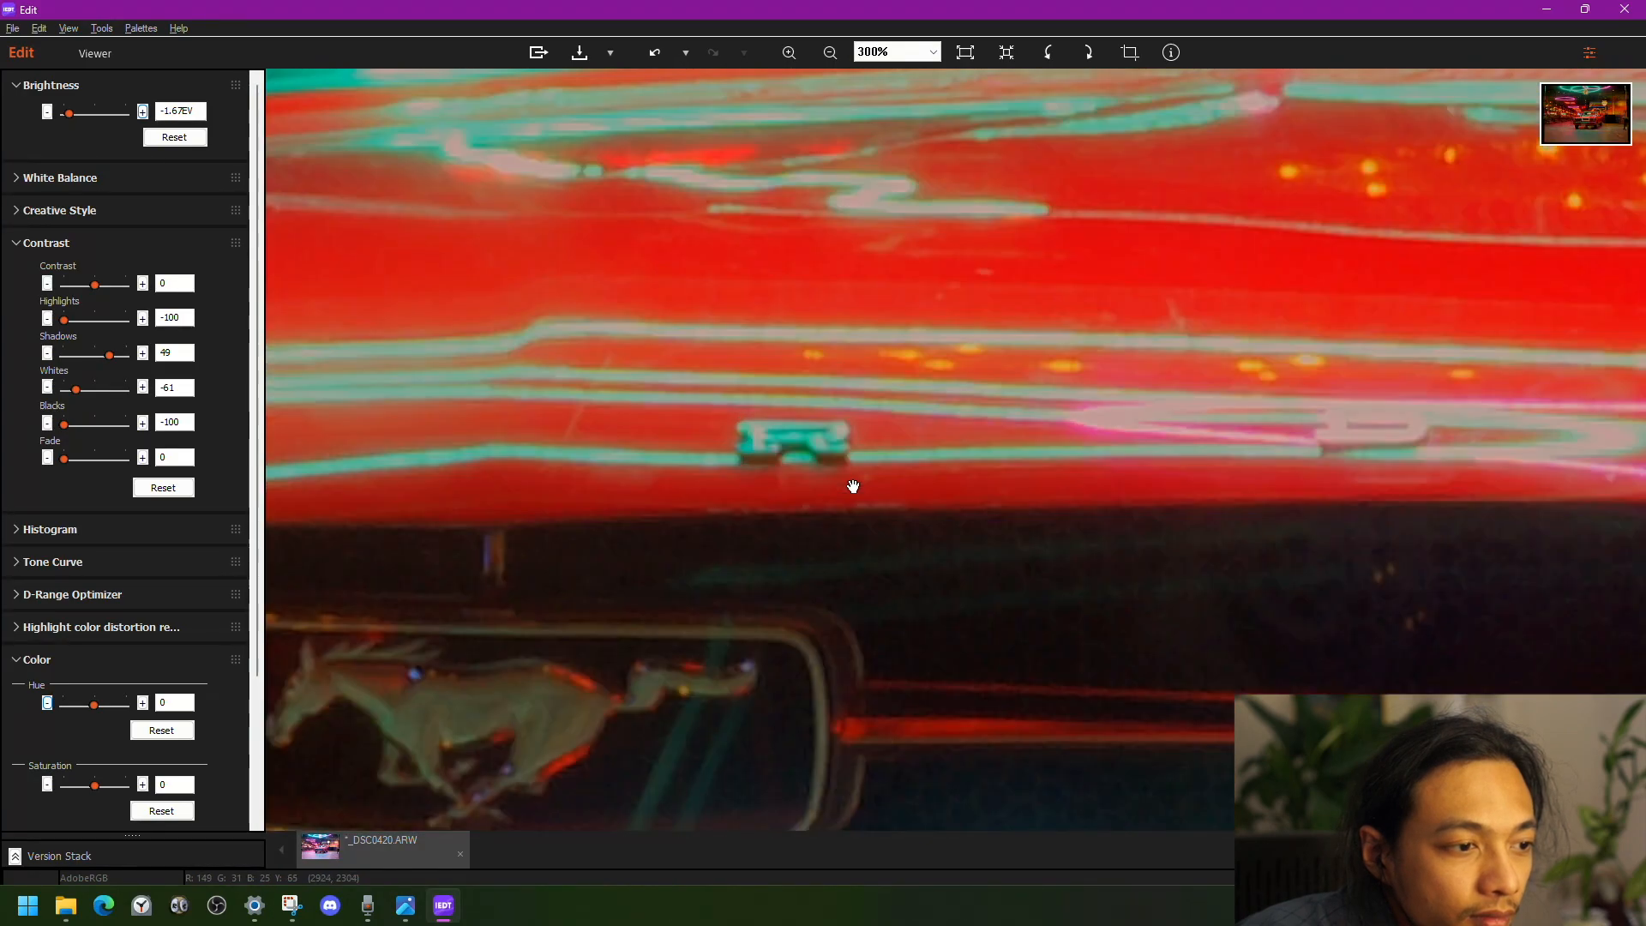
scroll(677, 461, "down", 8)
scroll(677, 461, "down", 1)
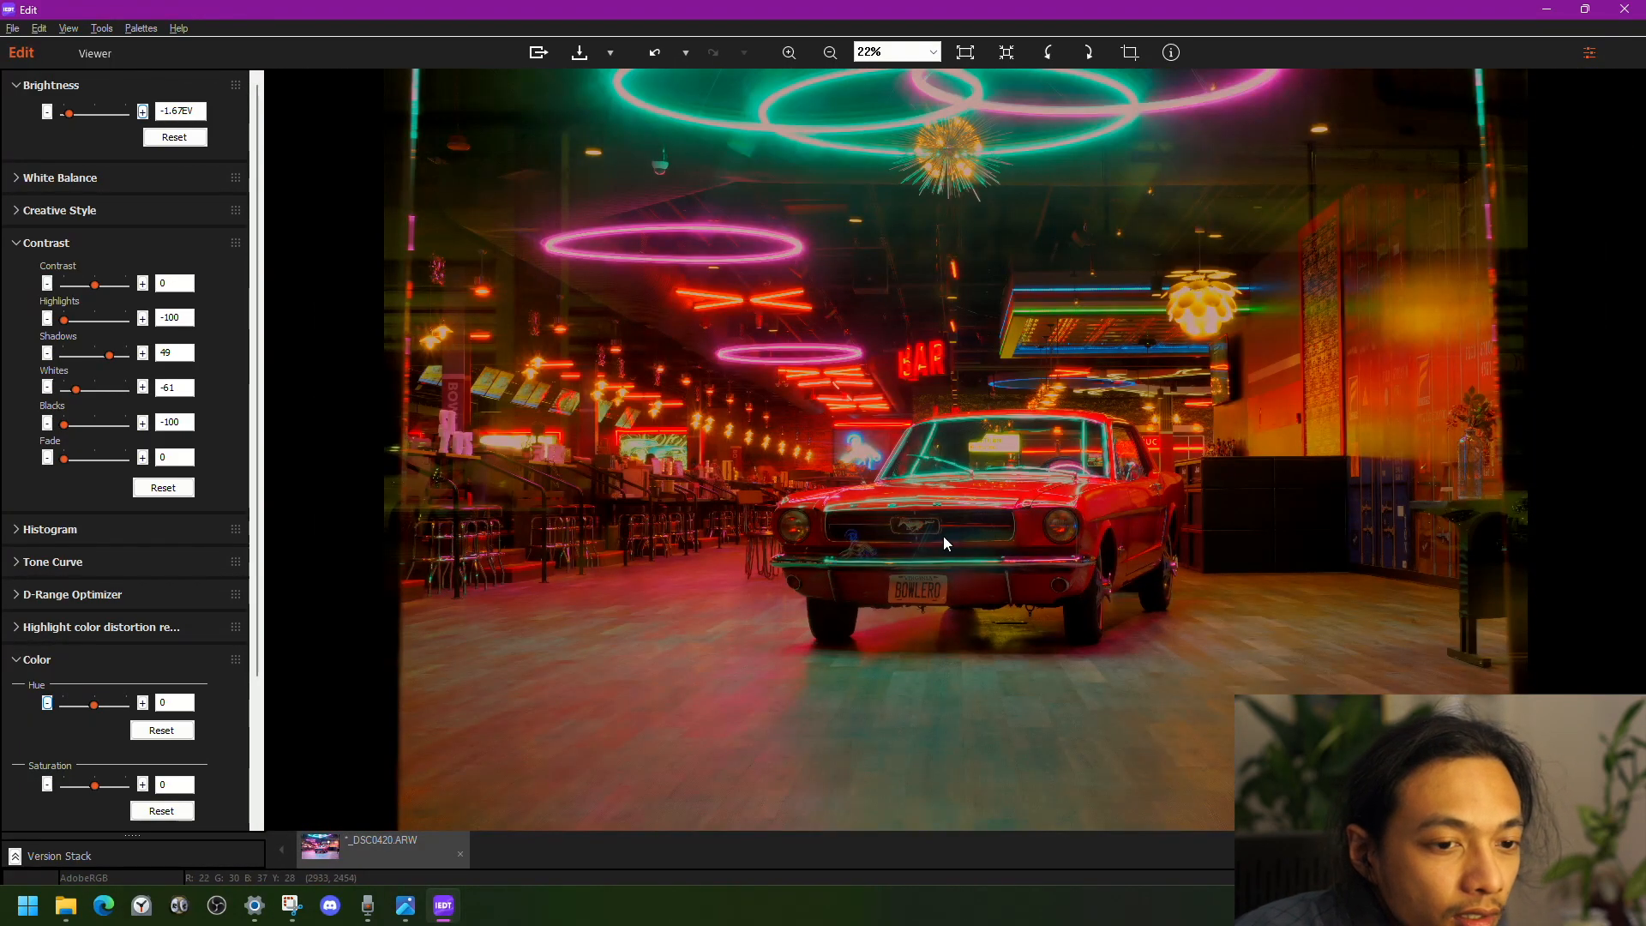
scroll(912, 533, "up", 4)
left_click_drag(809, 622, 906, 341)
scroll(906, 341, "up", 2)
left_click_drag(672, 471, 1399, 500)
scroll(1396, 489, "down", 6)
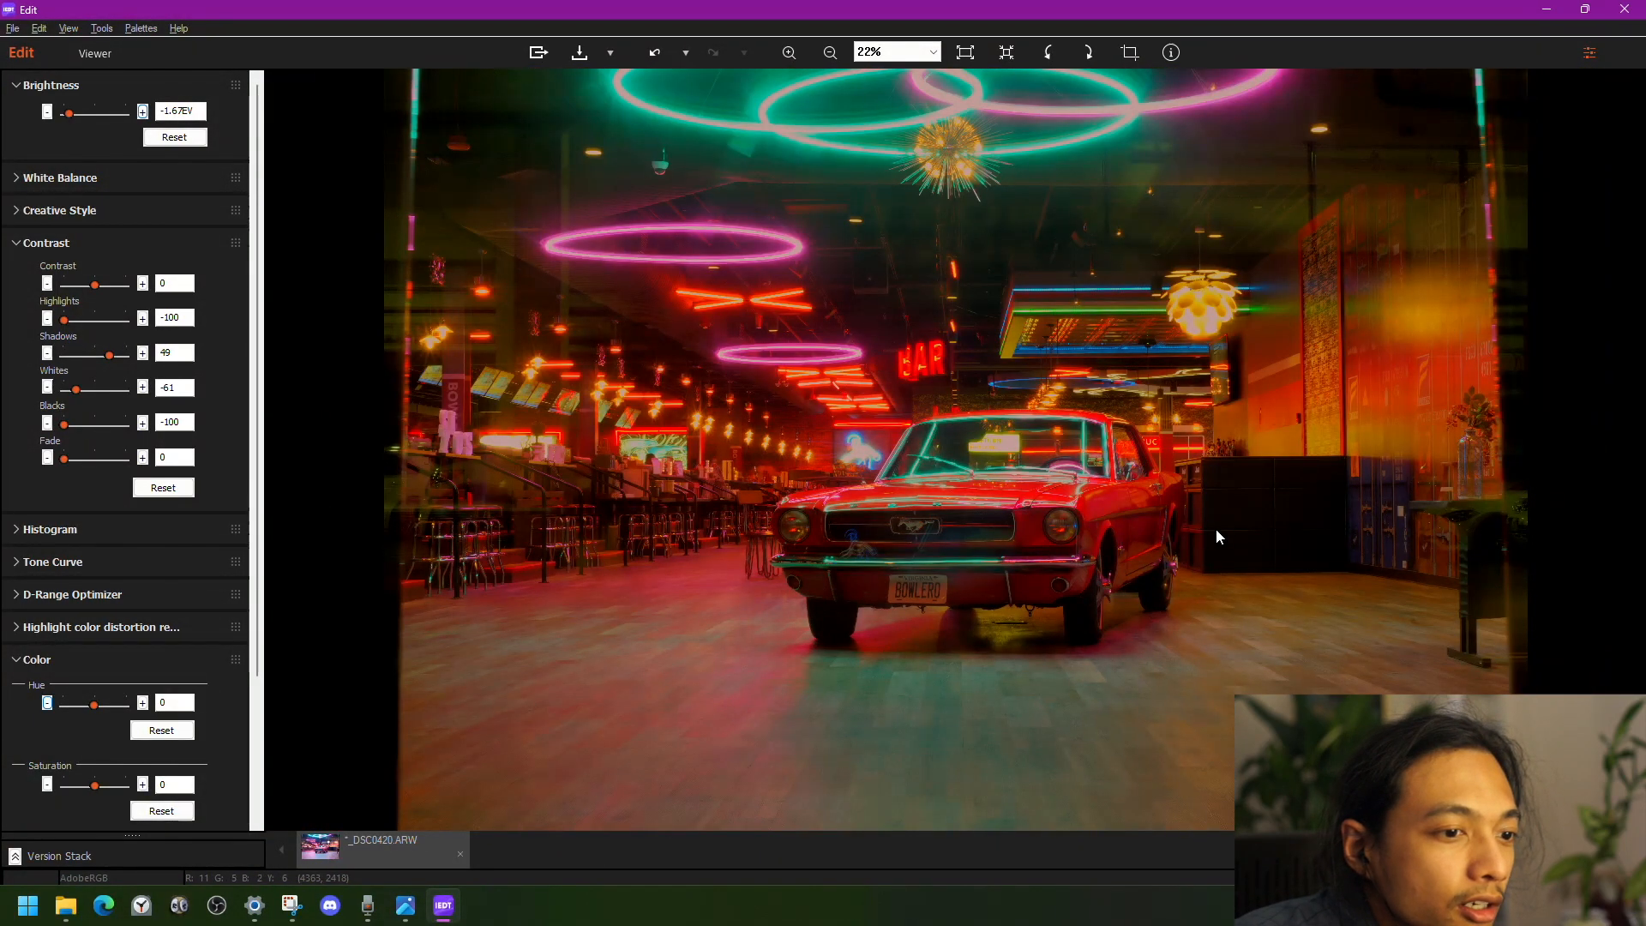
scroll(1131, 528, "down", 1)
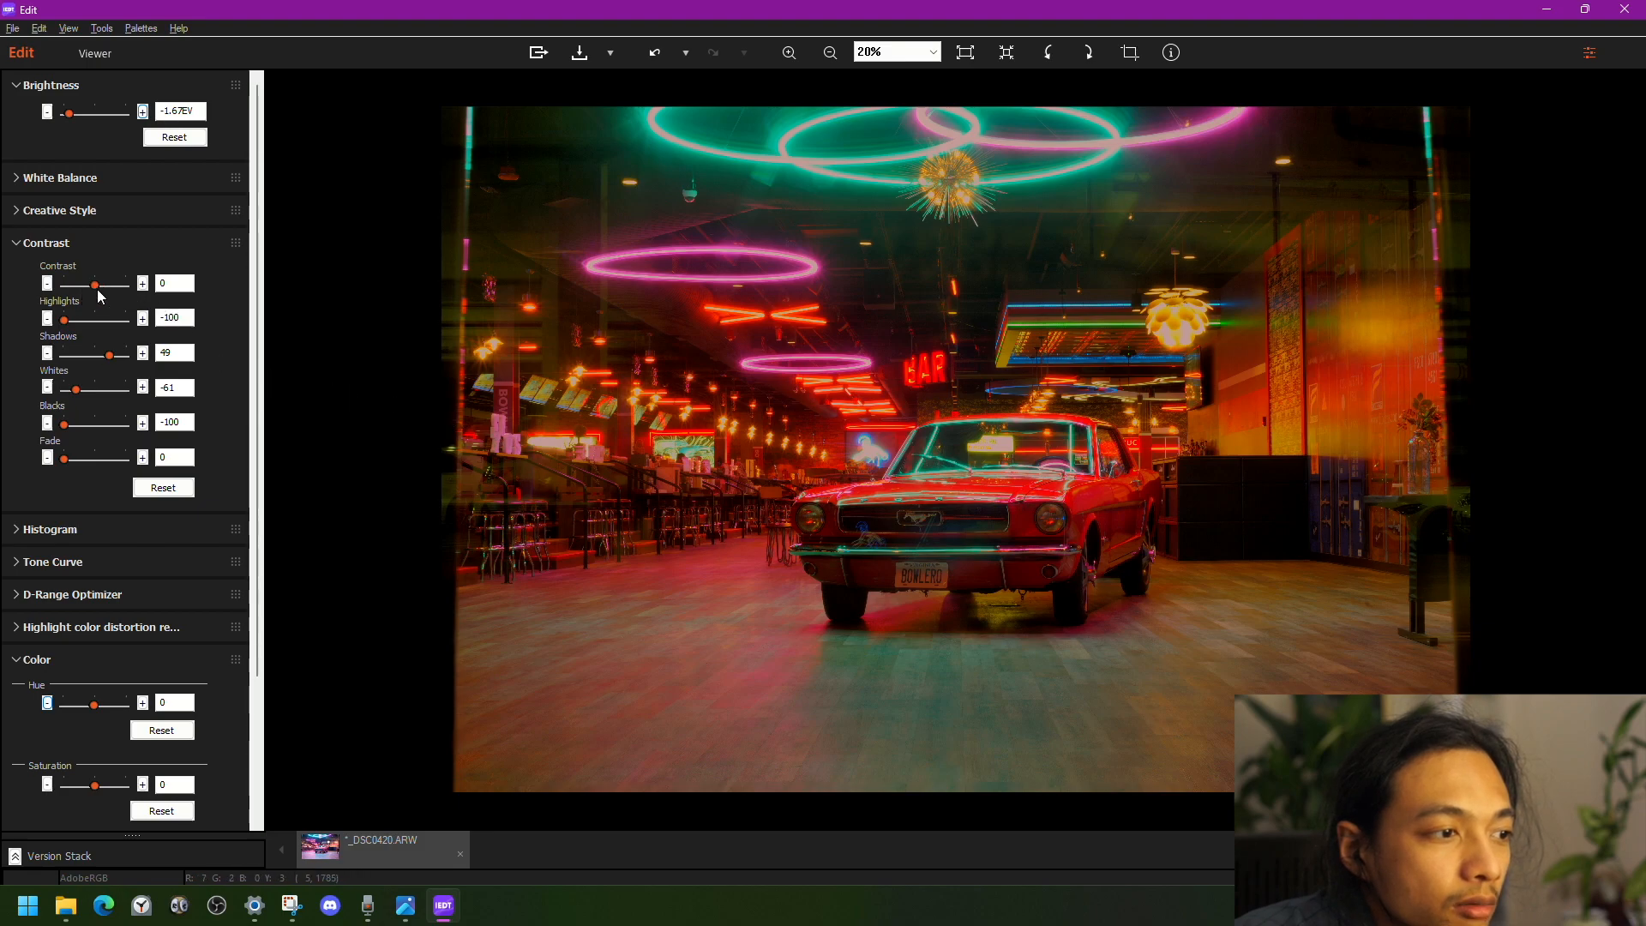
- Raise the Contrast to 42 and switch the highlight color distortion reduction to Advanced, collapsing both sections
mouse_move(100, 294)
left_mouse_down()
mouse_move(135, 300)
mouse_move(52, 305)
mouse_move(108, 294)
left_mouse_up()
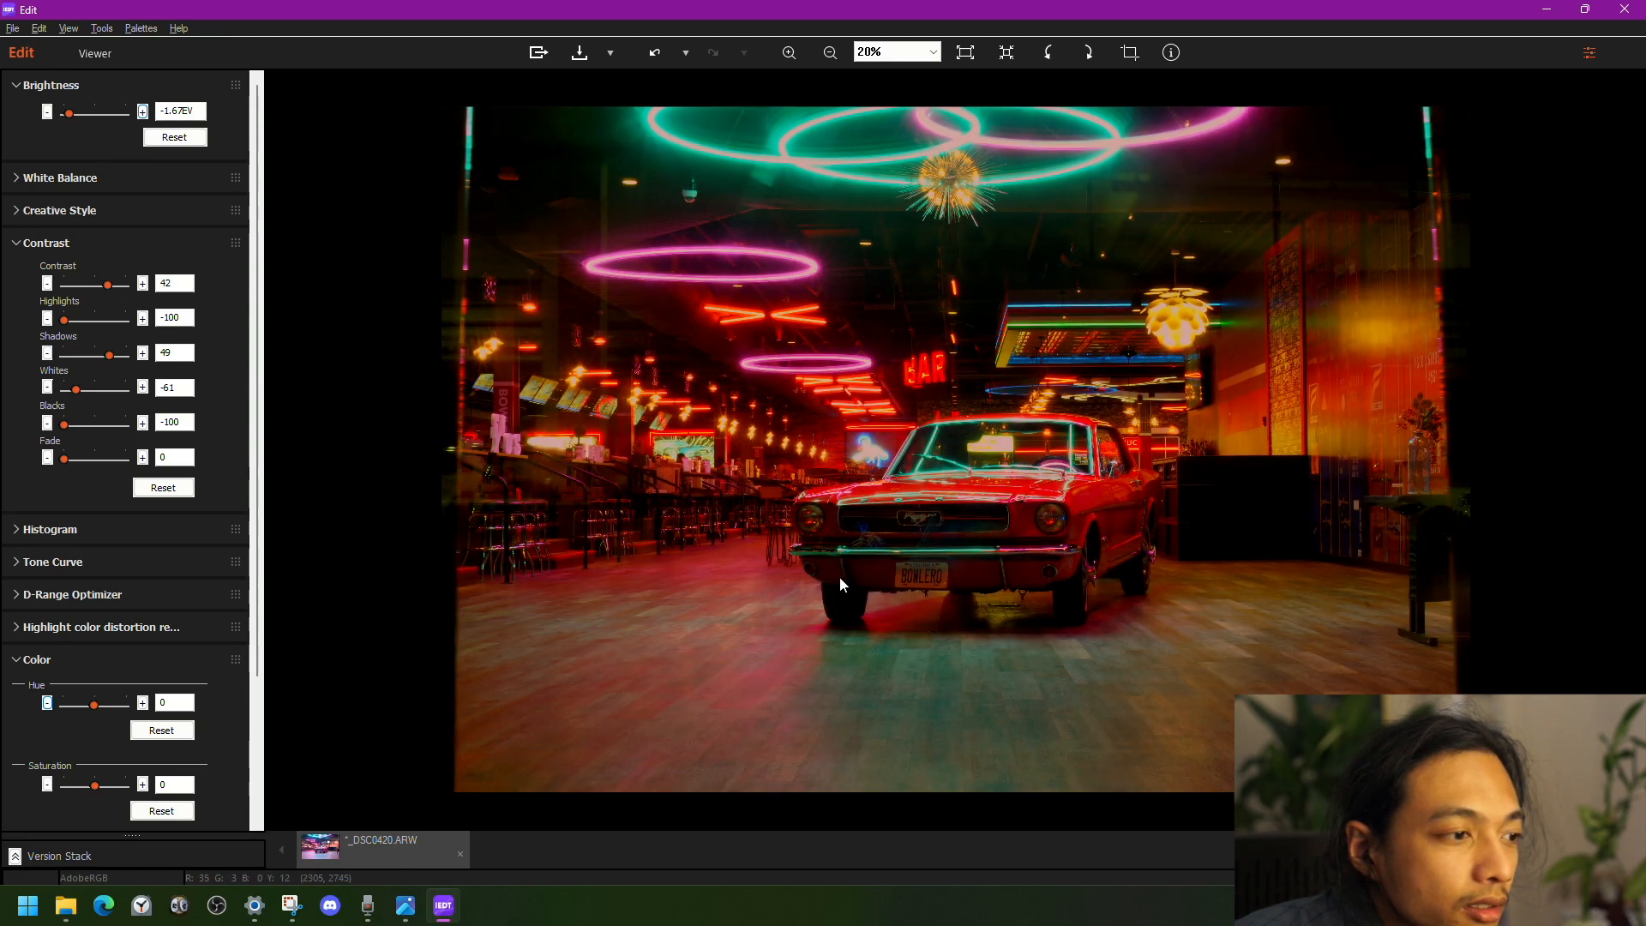
left_click(18, 244)
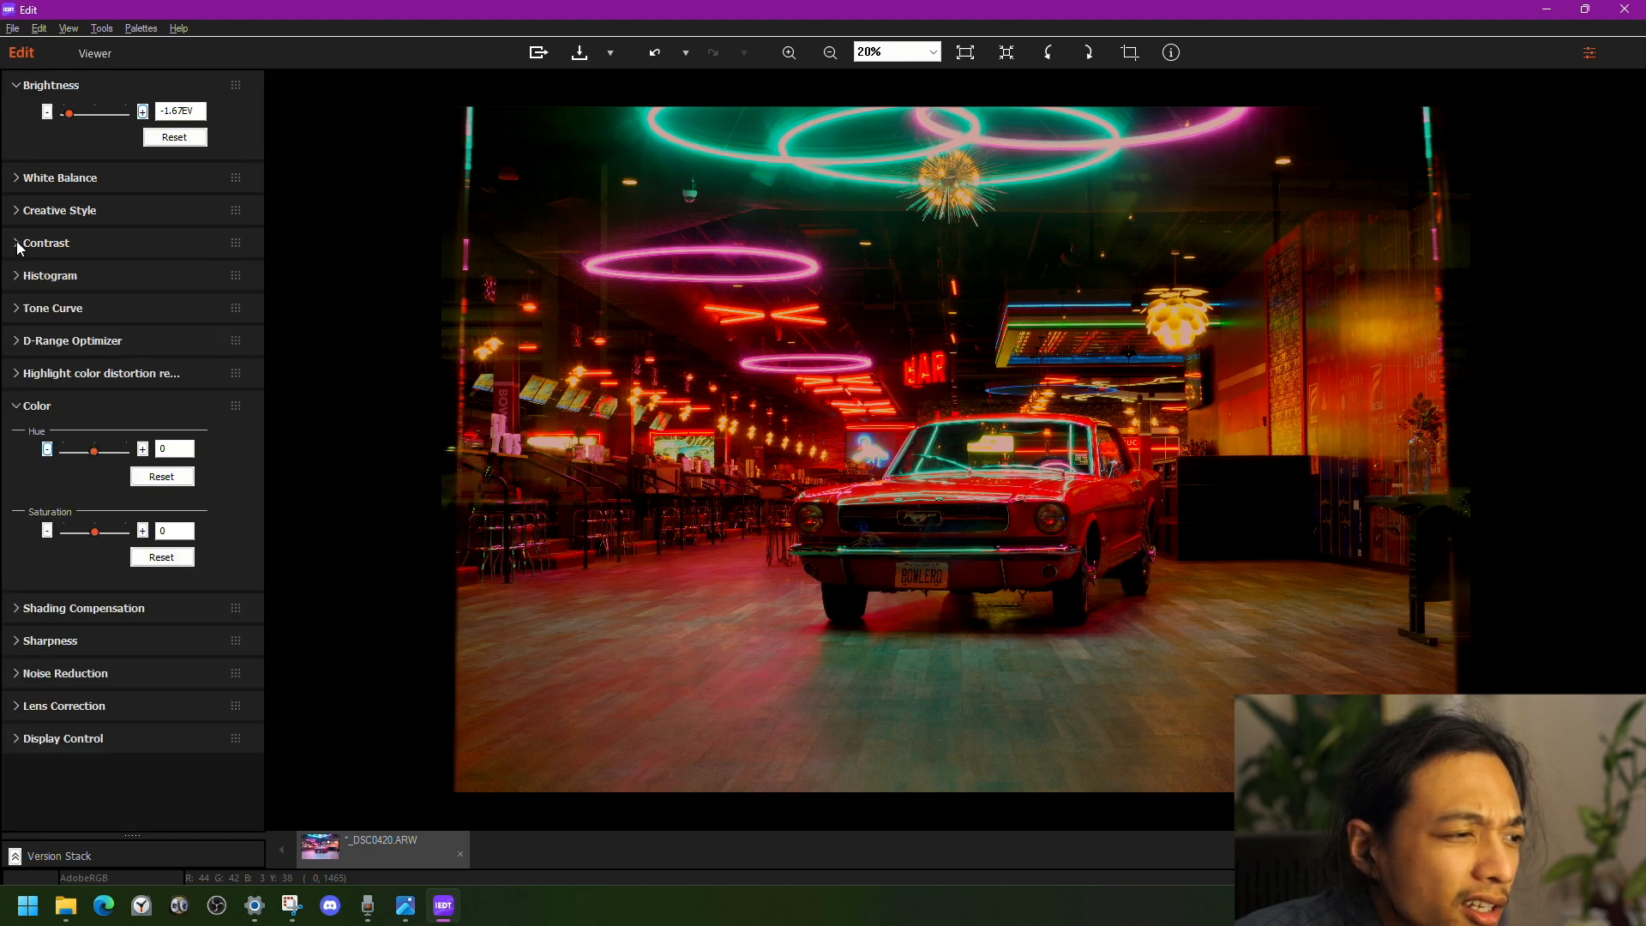
left_click(26, 377)
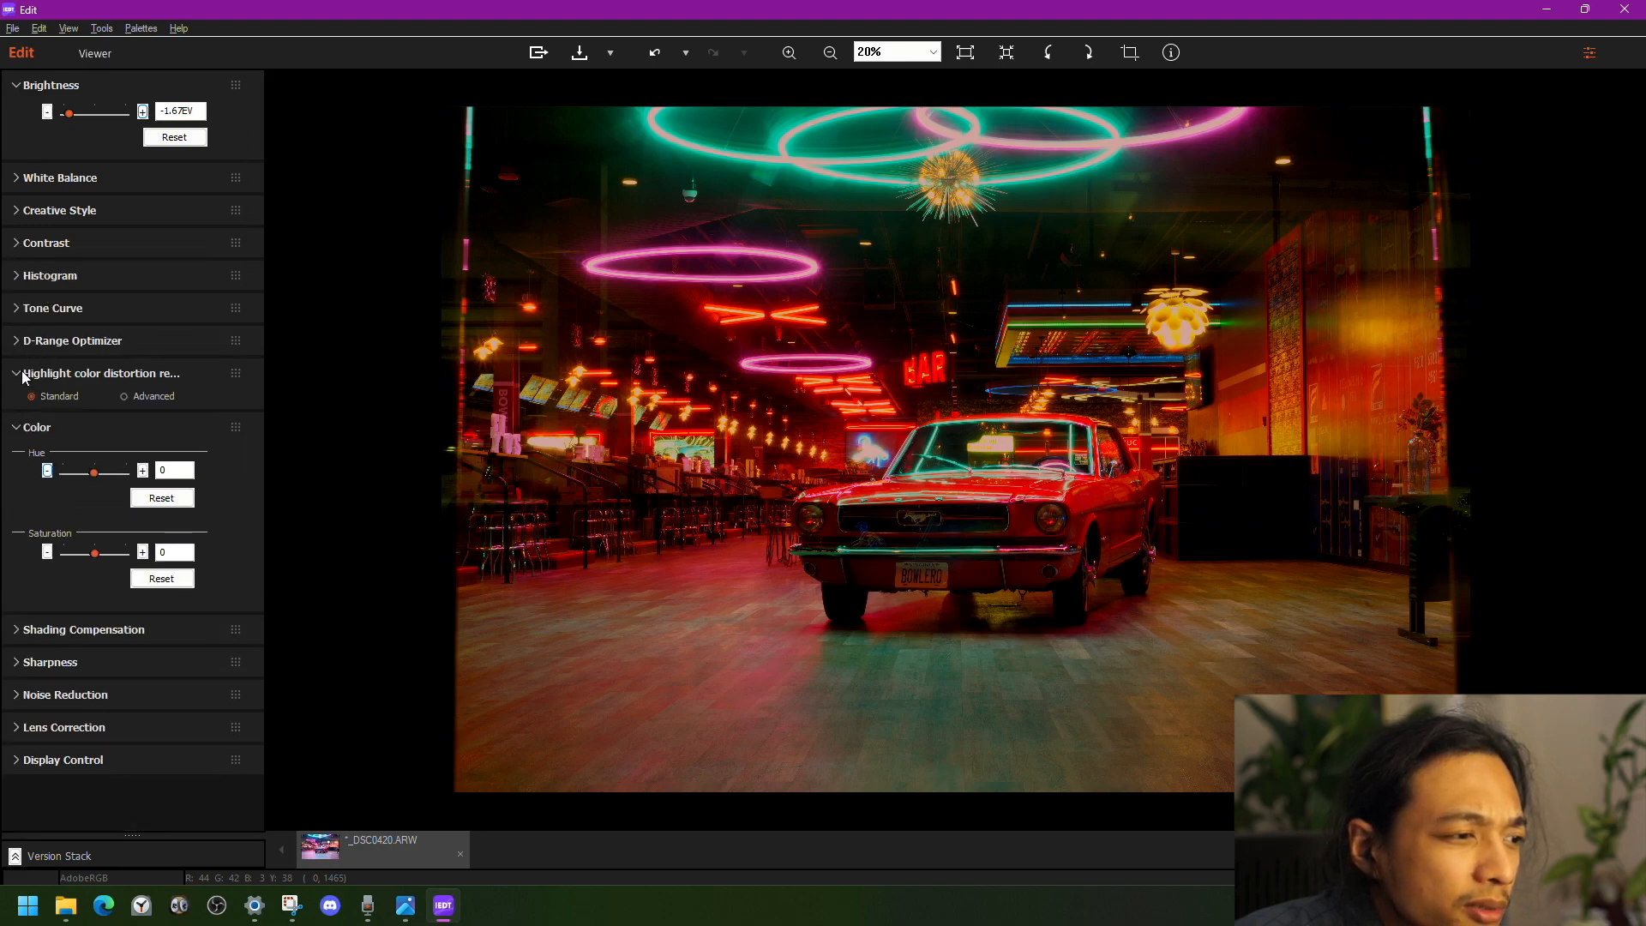
left_click(128, 396)
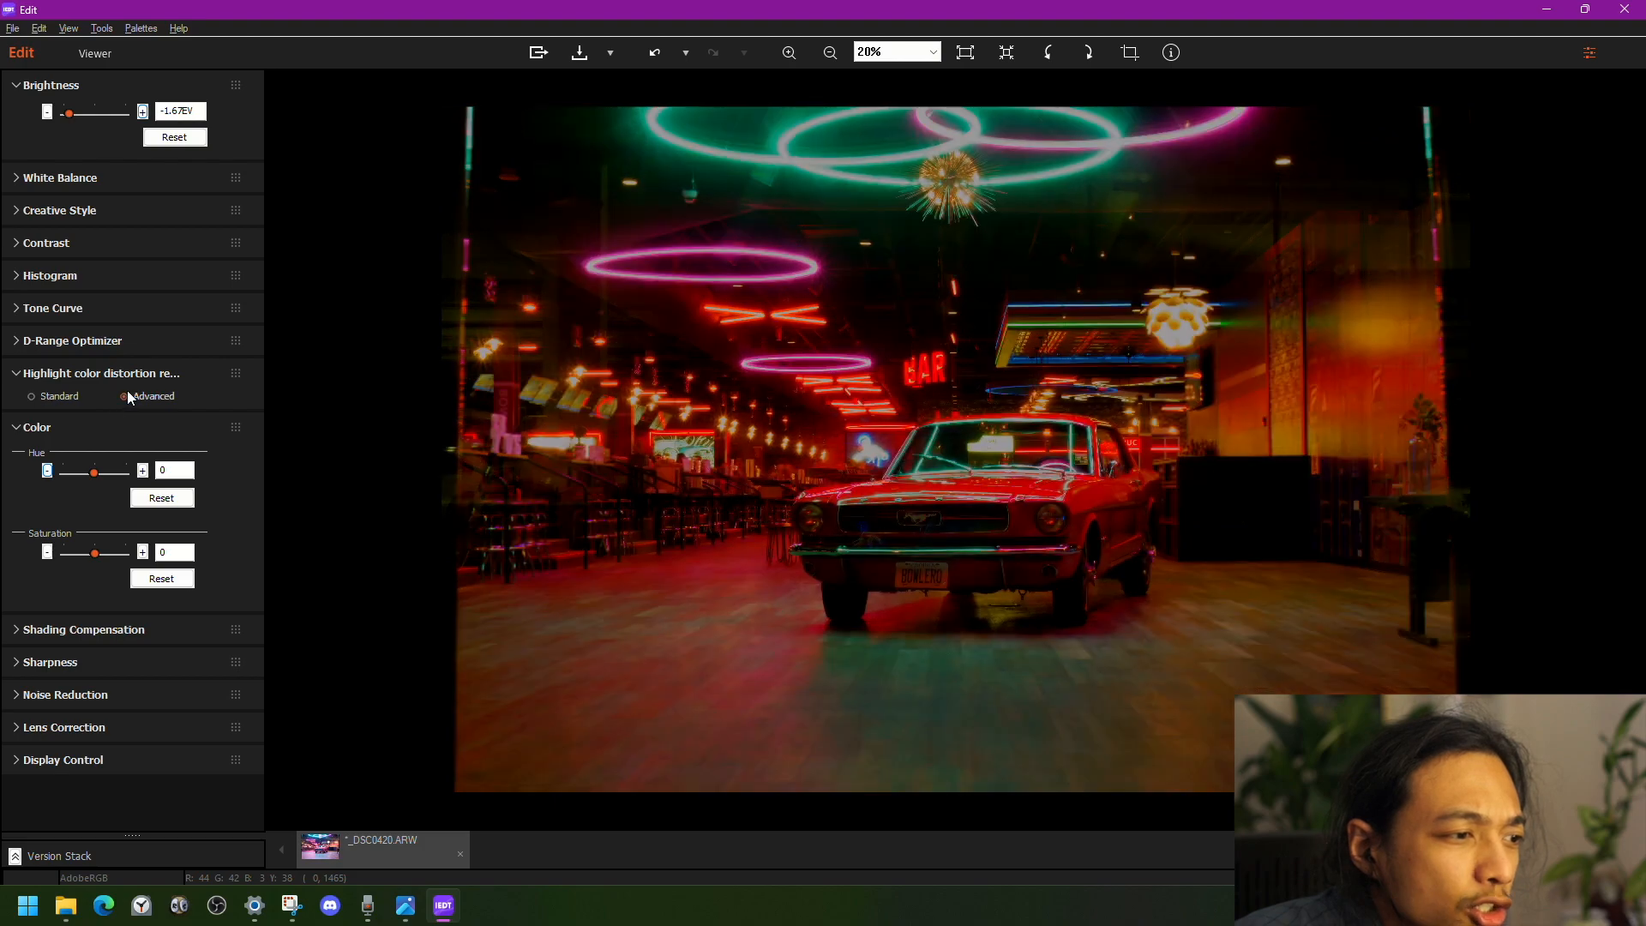
left_click(20, 377)
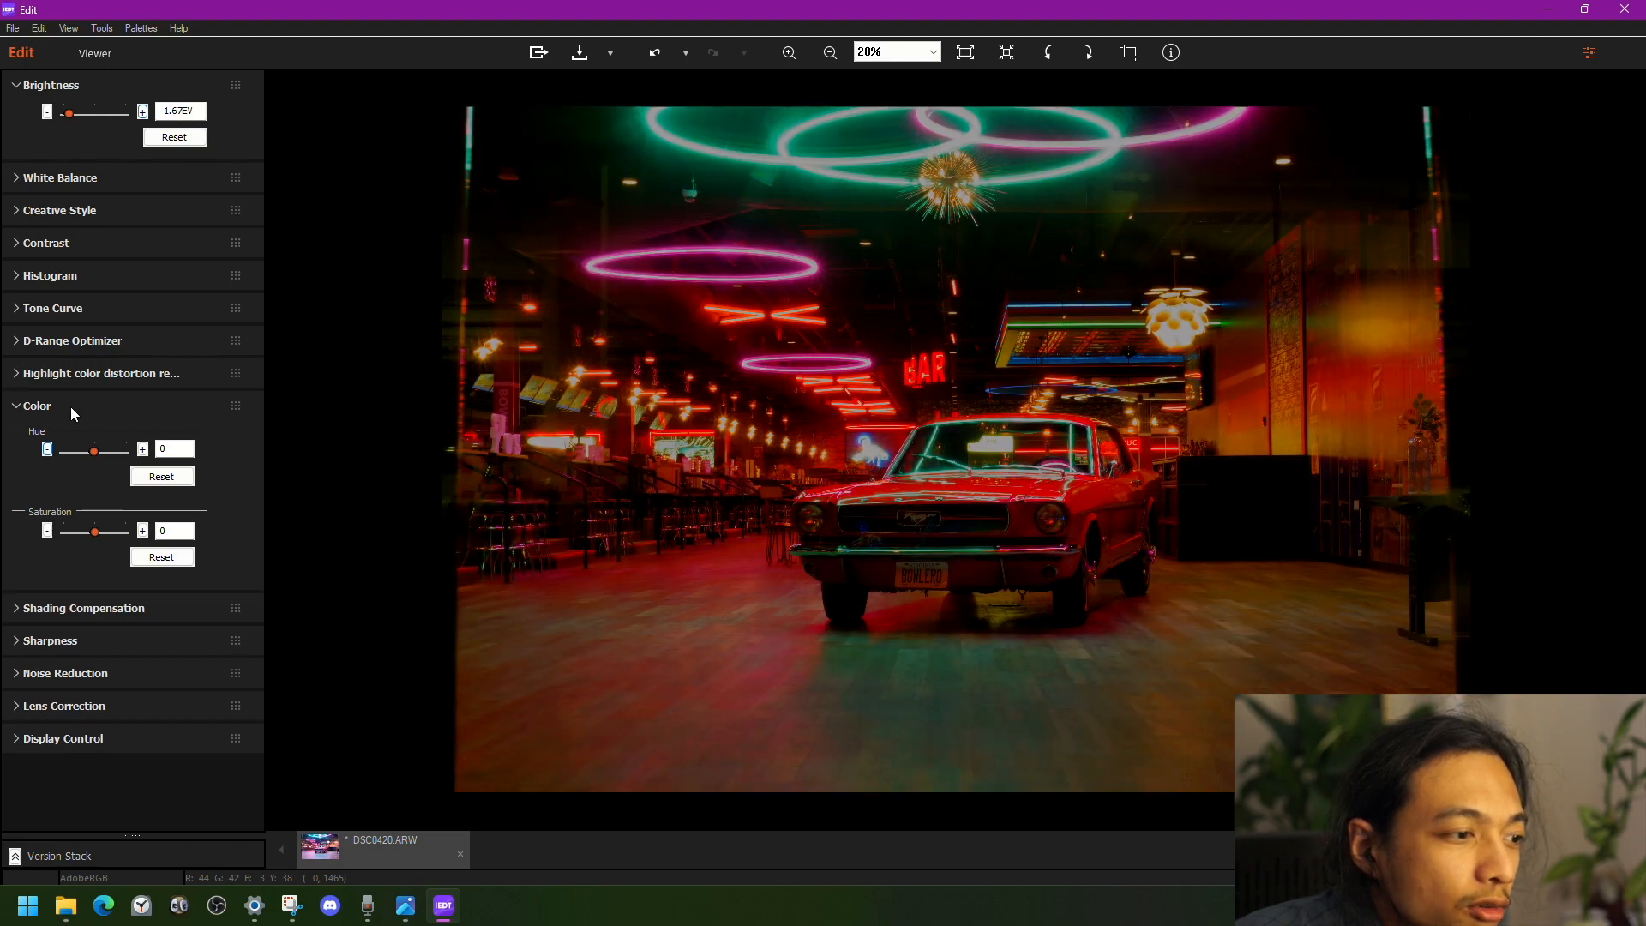
- Collapse the Color settings and view the Shading Compensation controls
left_click(27, 408)
left_click(23, 442)
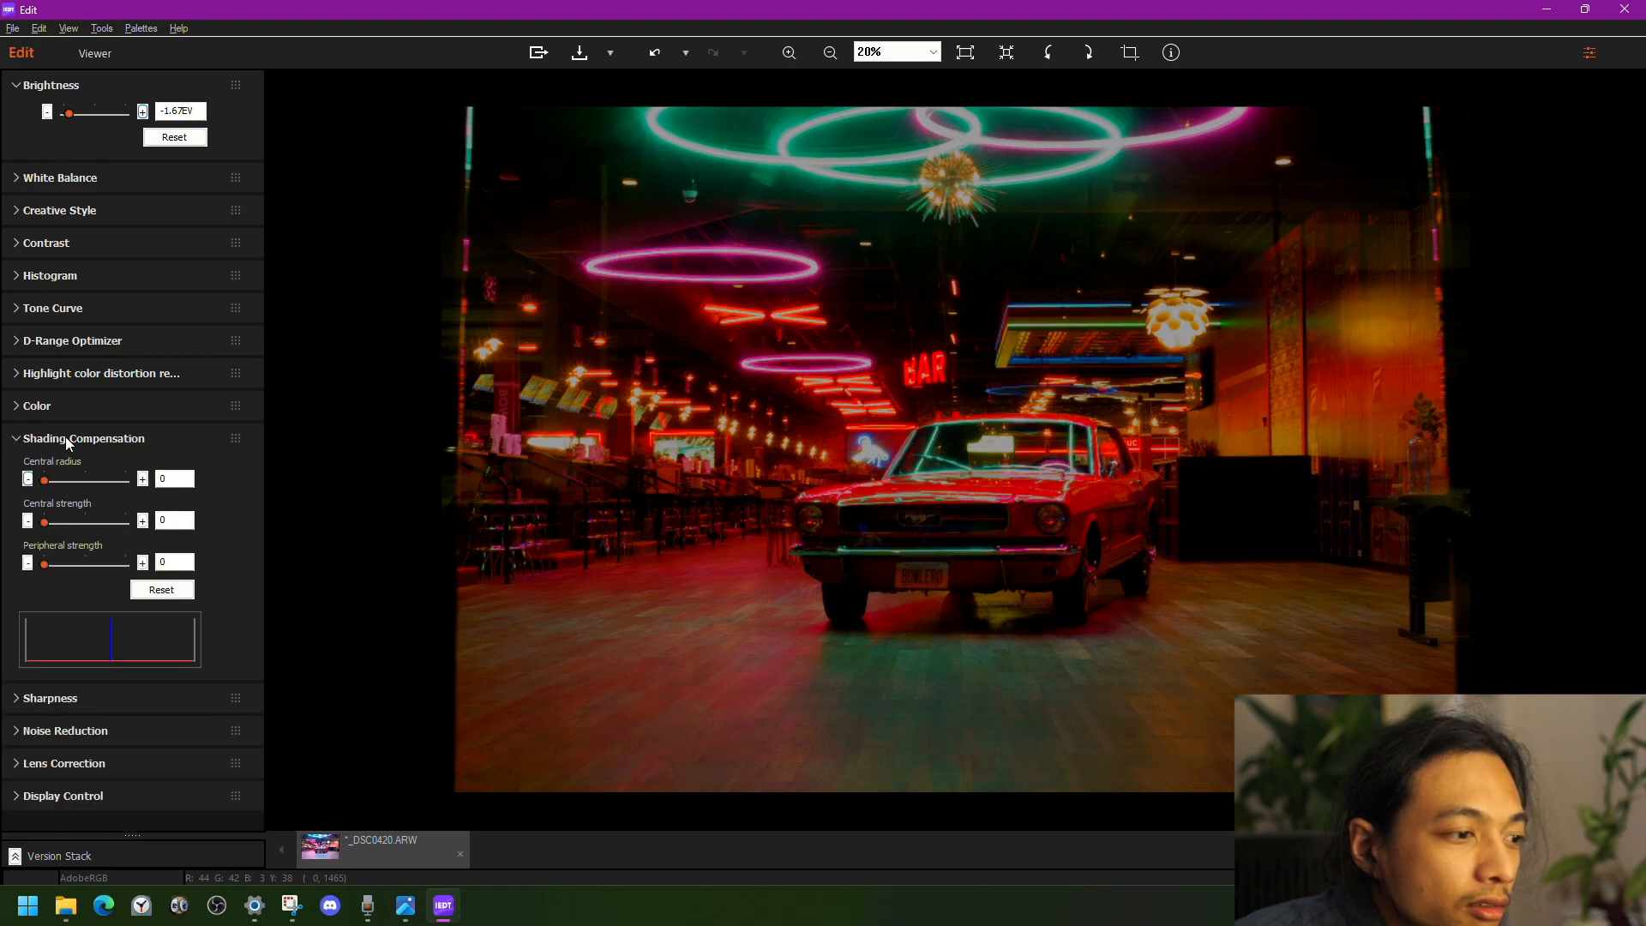
left_click(26, 444)
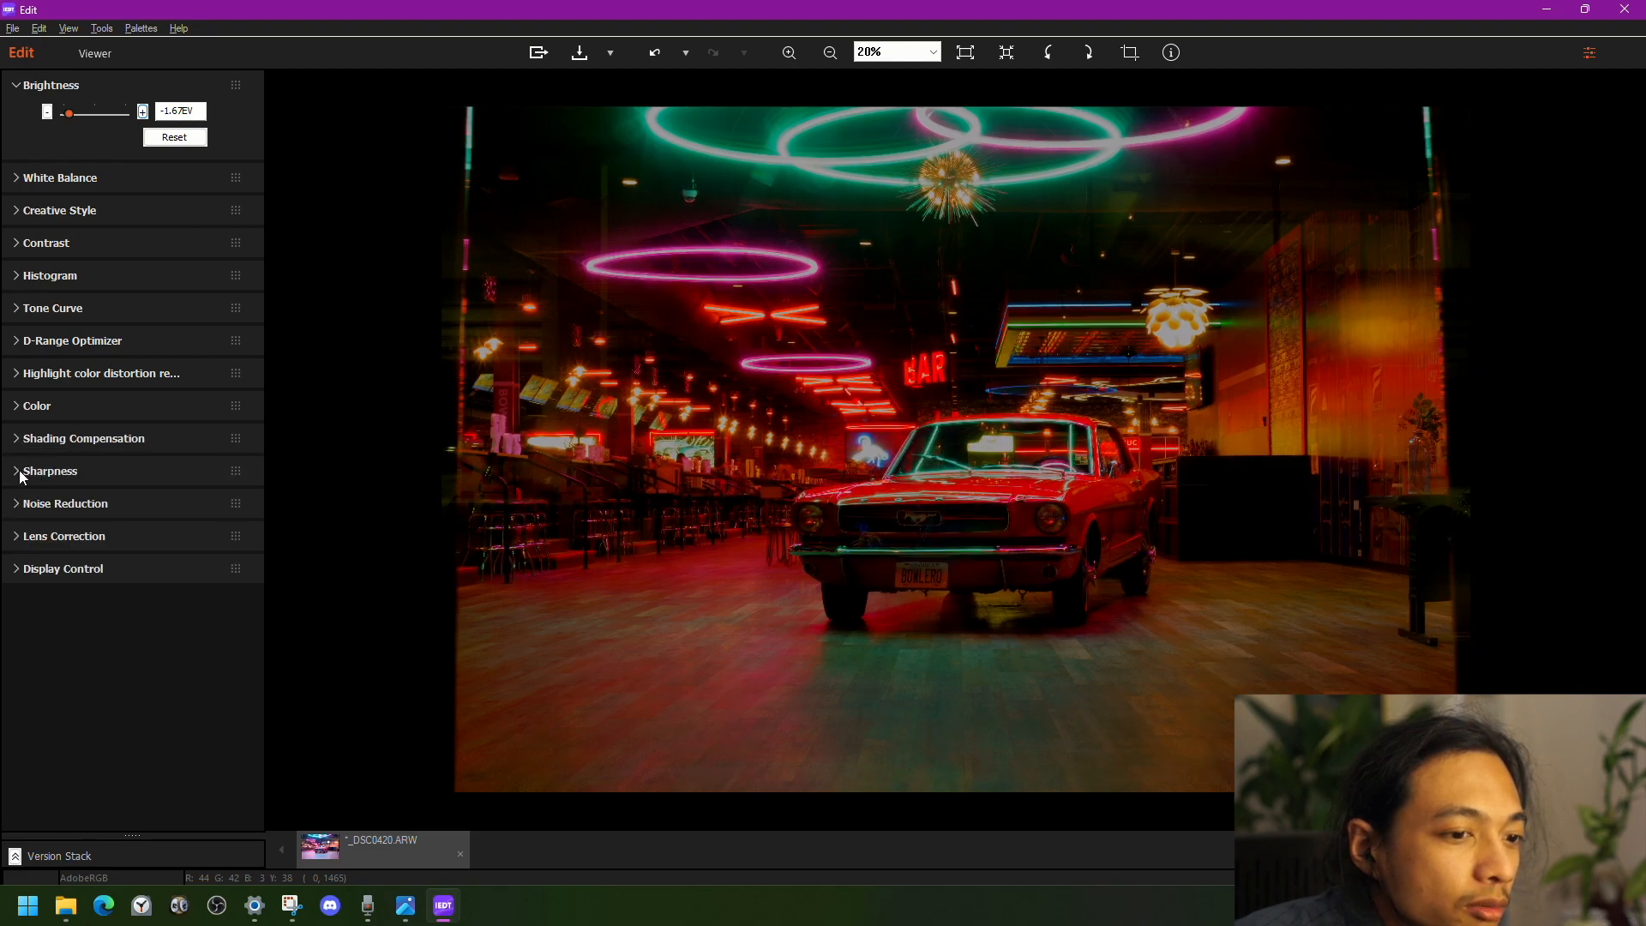
- Try a Sharpness Threshold of 100 and Amount of 100, and inspect the ceiling neon lights up close
left_click(23, 474)
scroll(103, 517, "down", 3)
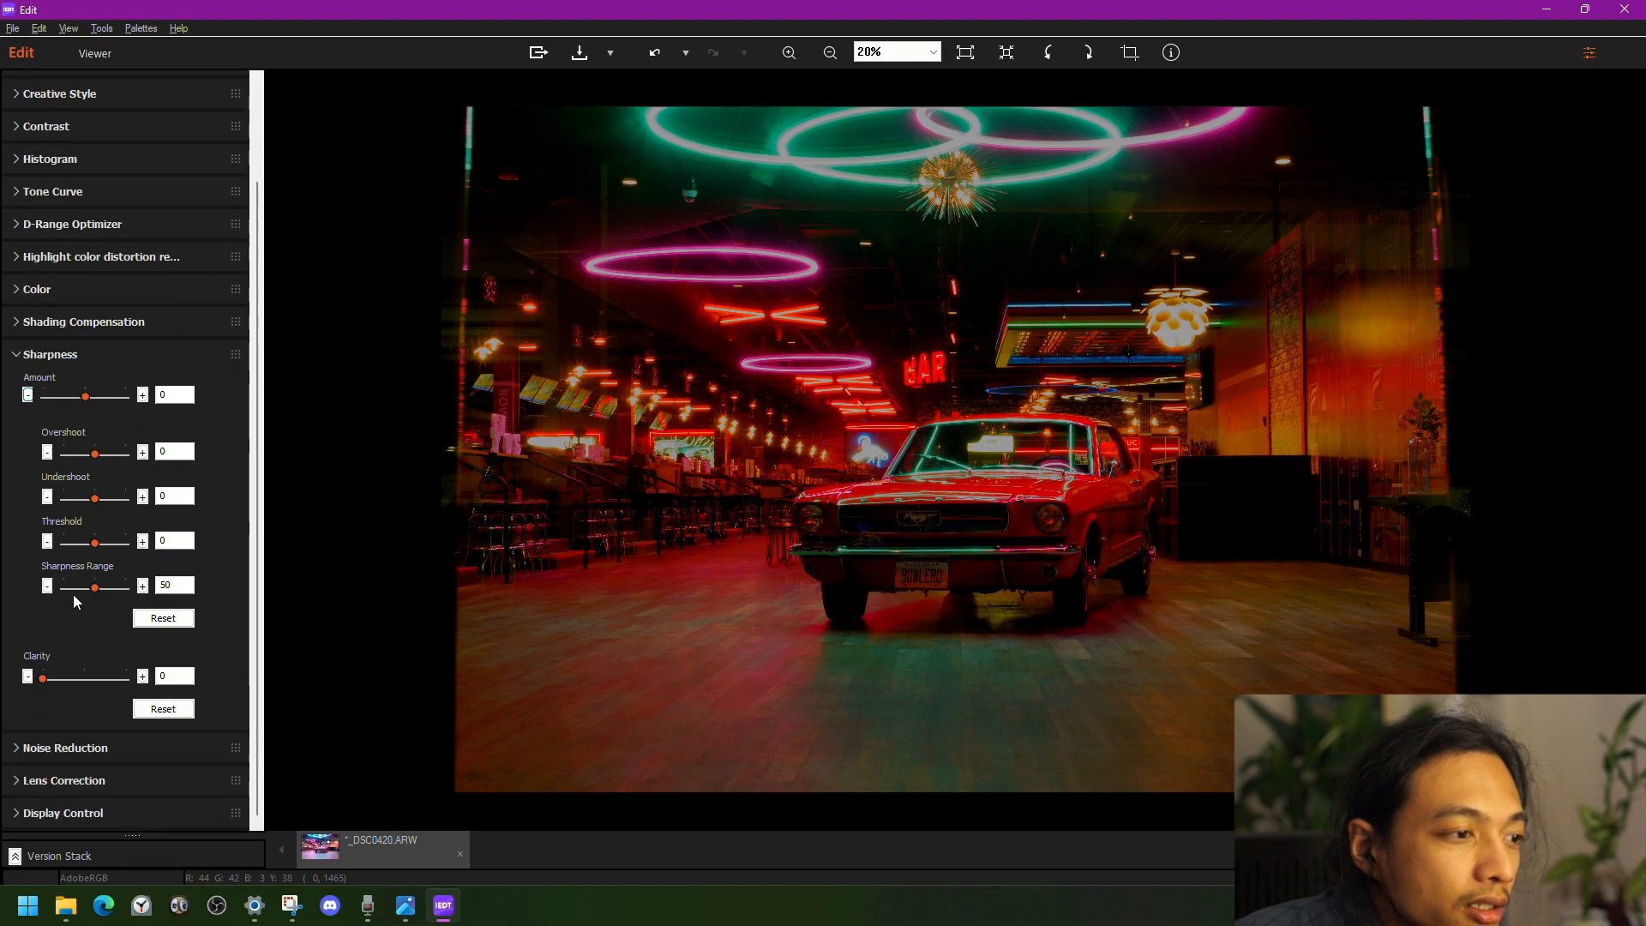
left_click_drag(94, 542, 208, 549)
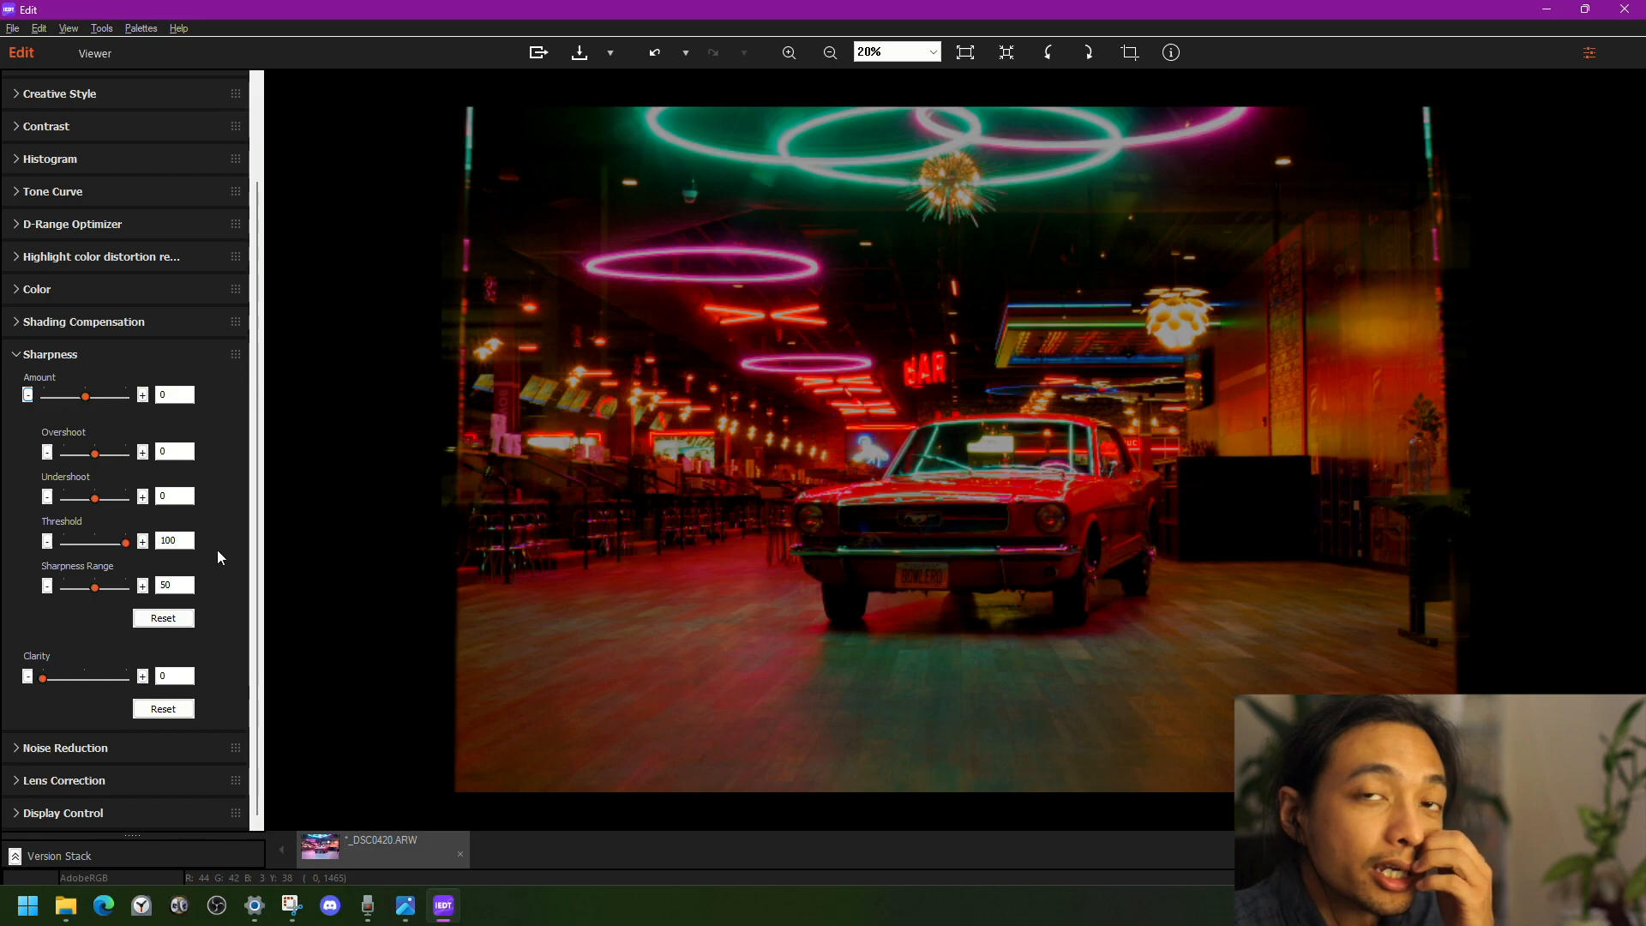
left_click_drag(86, 397, 239, 402)
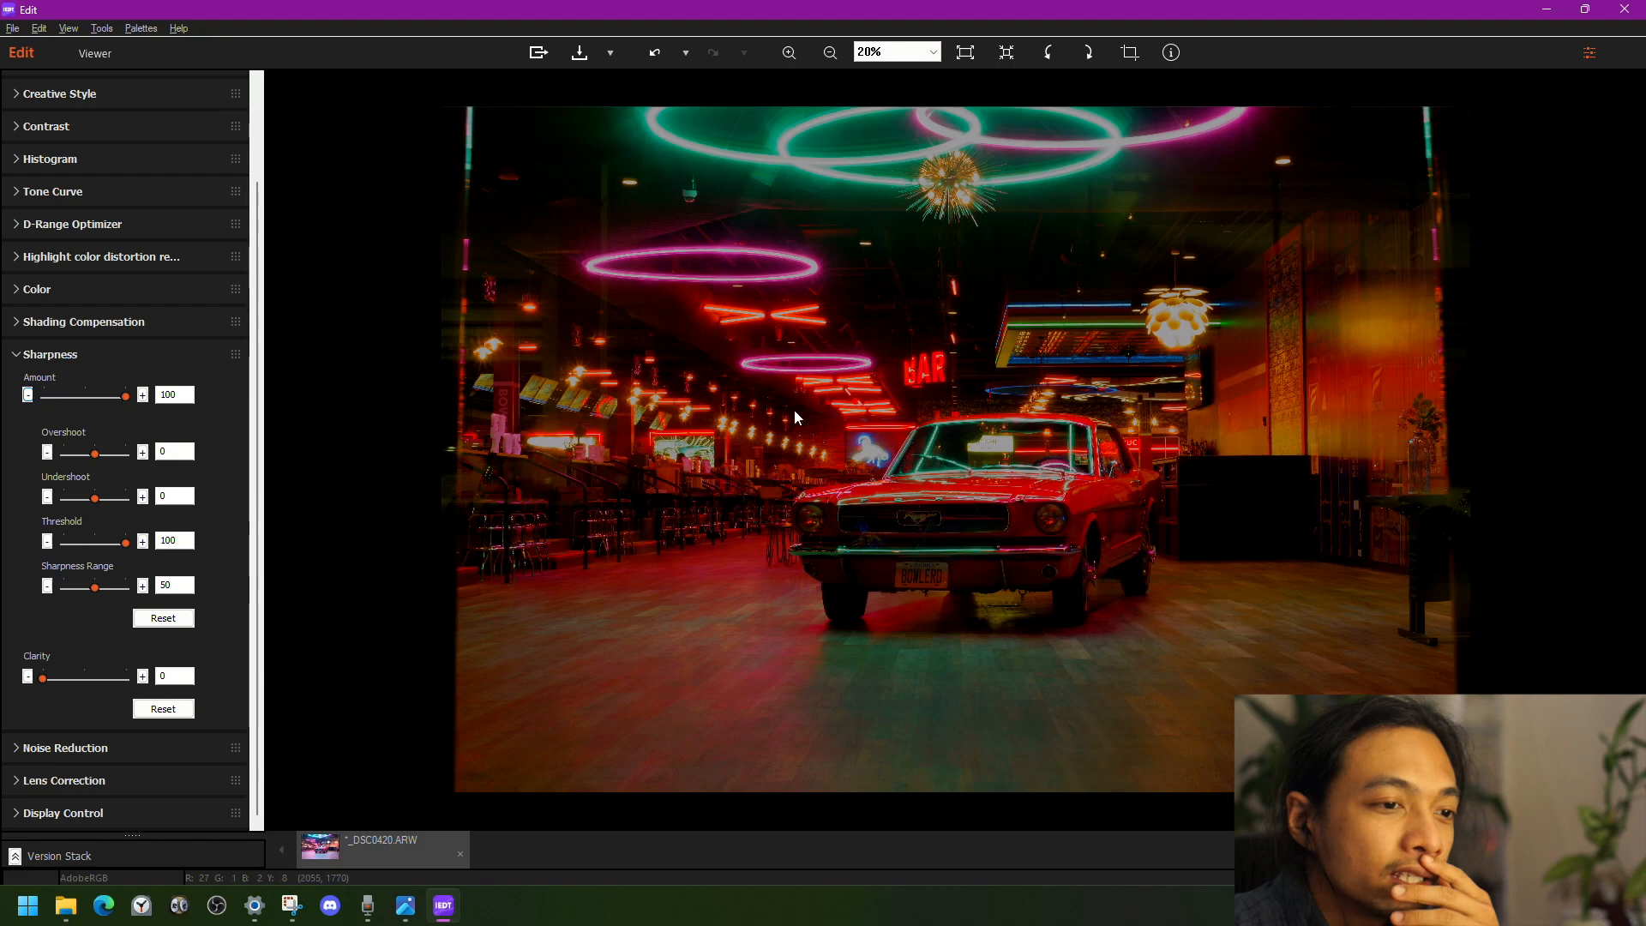
scroll(763, 429, "up", 5)
left_click_drag(634, 264, 1012, 542)
left_click_drag(707, 393, 939, 540)
left_click_drag(643, 456, 842, 528)
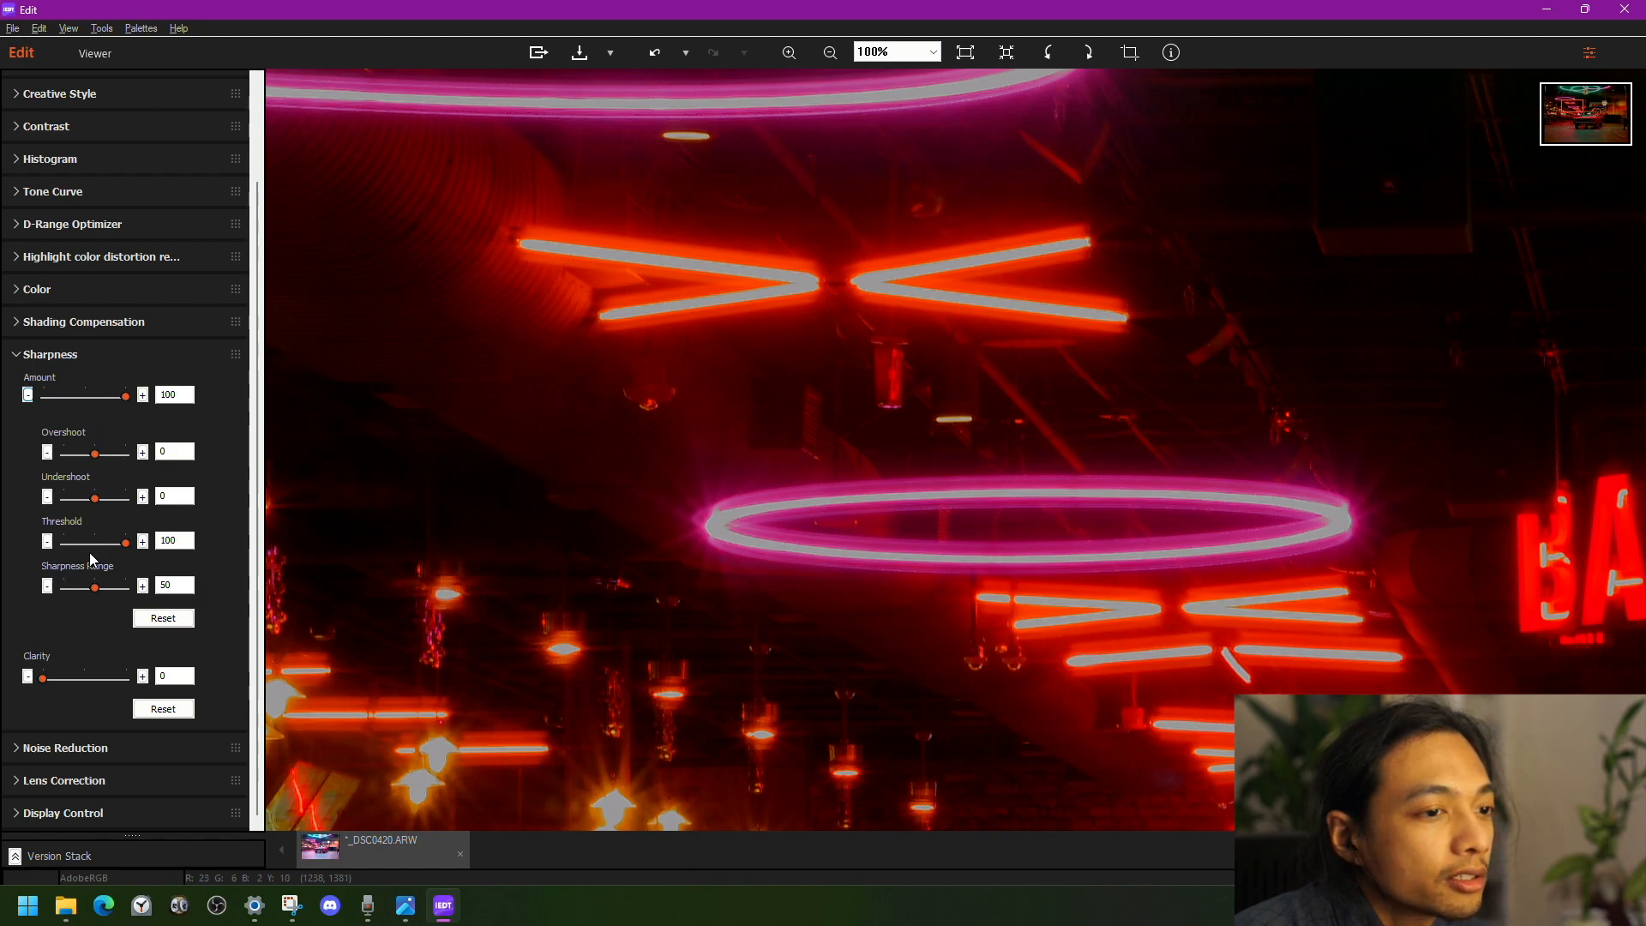
- Lower the Sharpness Threshold and Amount to -100 each, checking the effect on the photo at different magnifications
left_click_drag(125, 544, 30, 557)
scroll(919, 544, "down", 6)
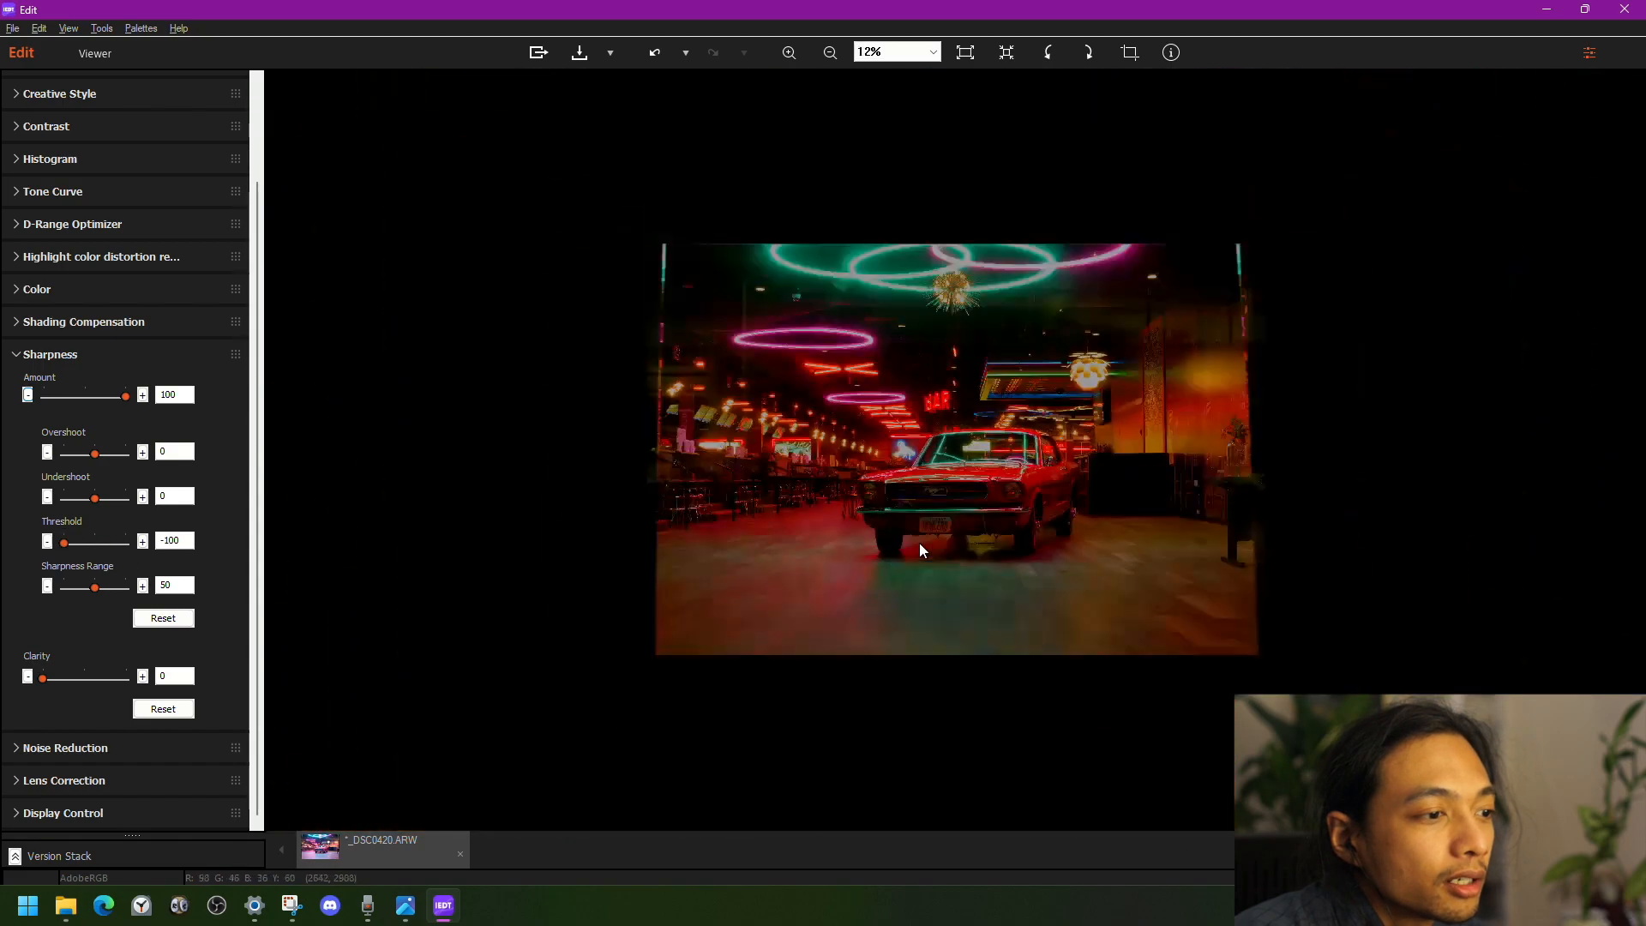
scroll(917, 546, "up", 3)
scroll(888, 538, "up", 2)
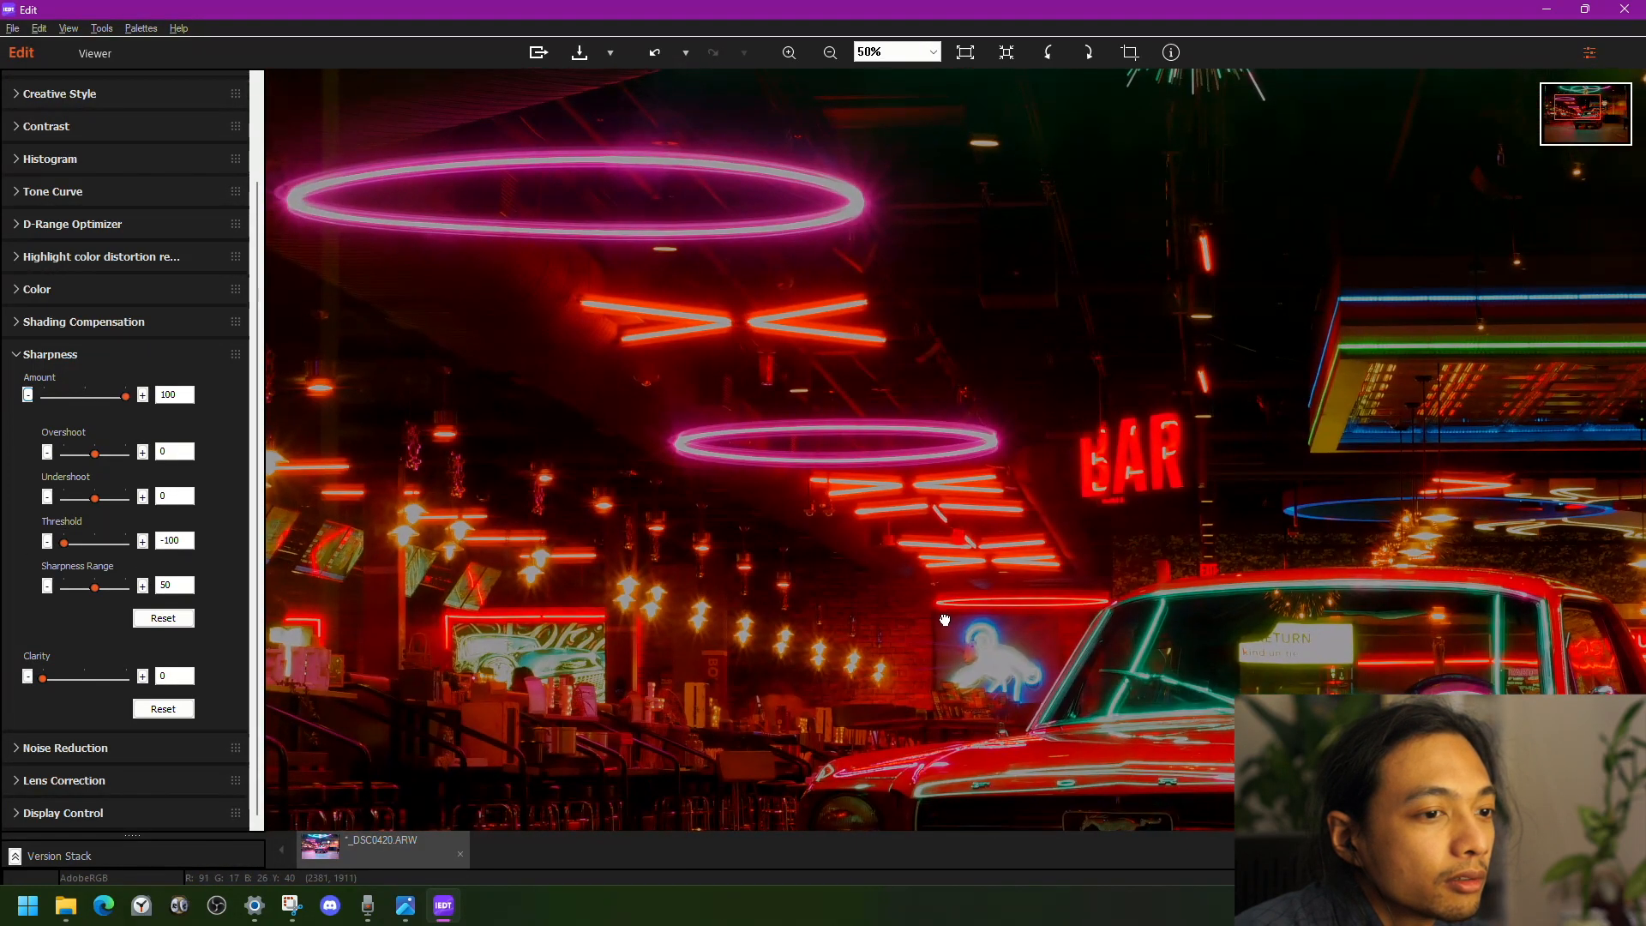
scroll(594, 561, "down", 4)
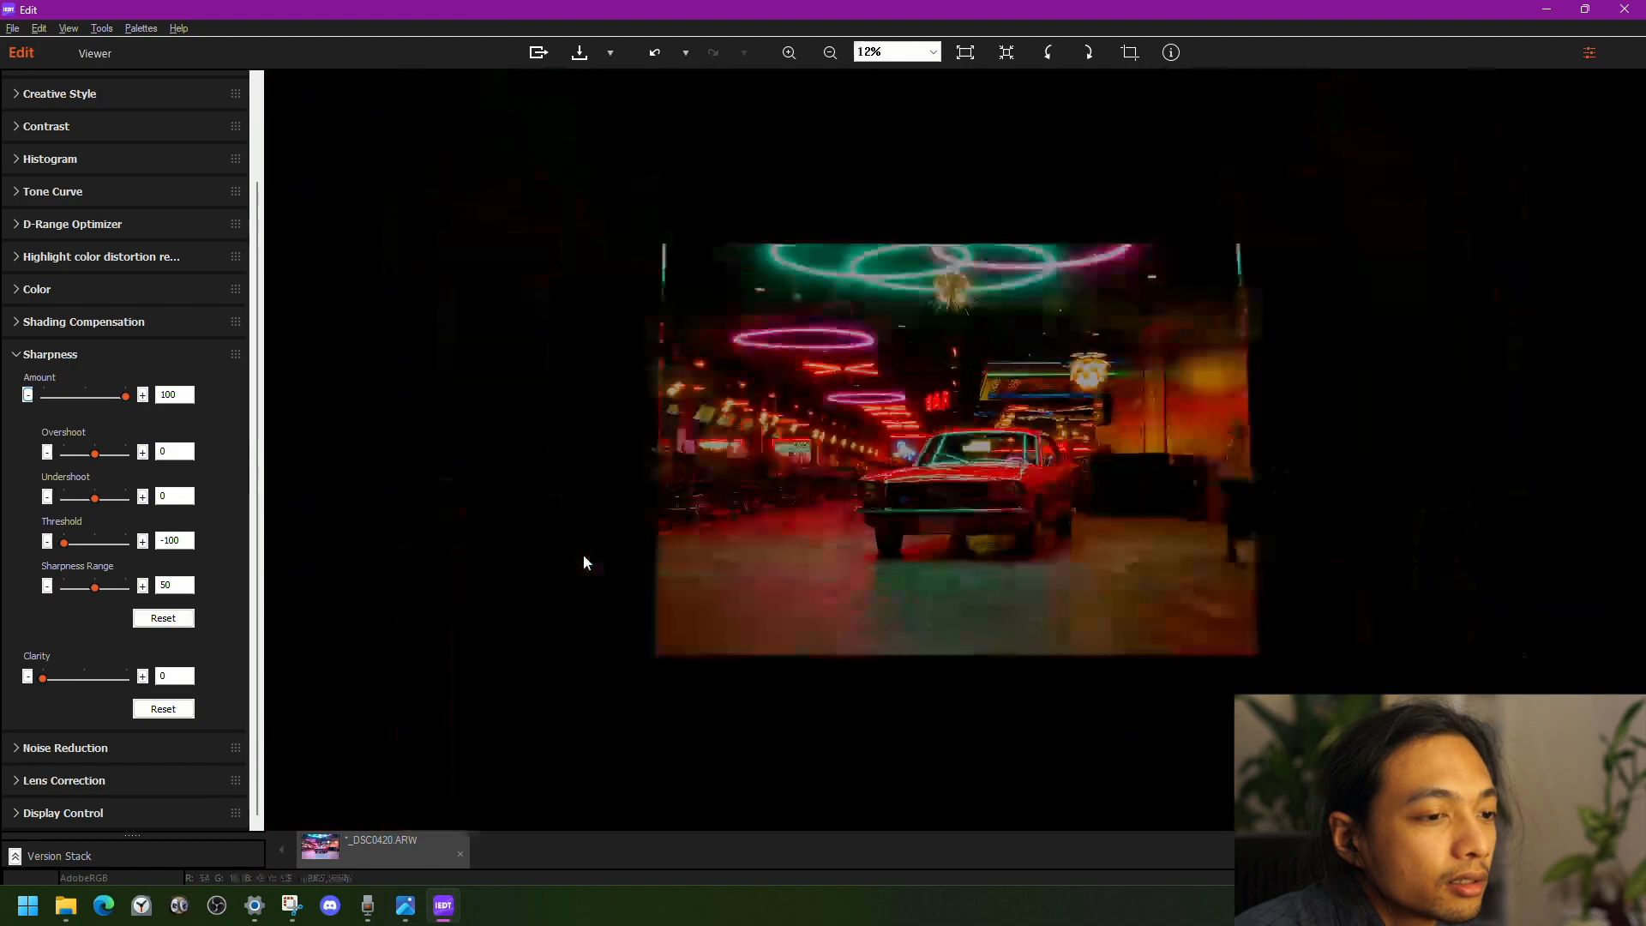
left_click_drag(122, 396, 42, 396)
scroll(790, 496, "up", 2)
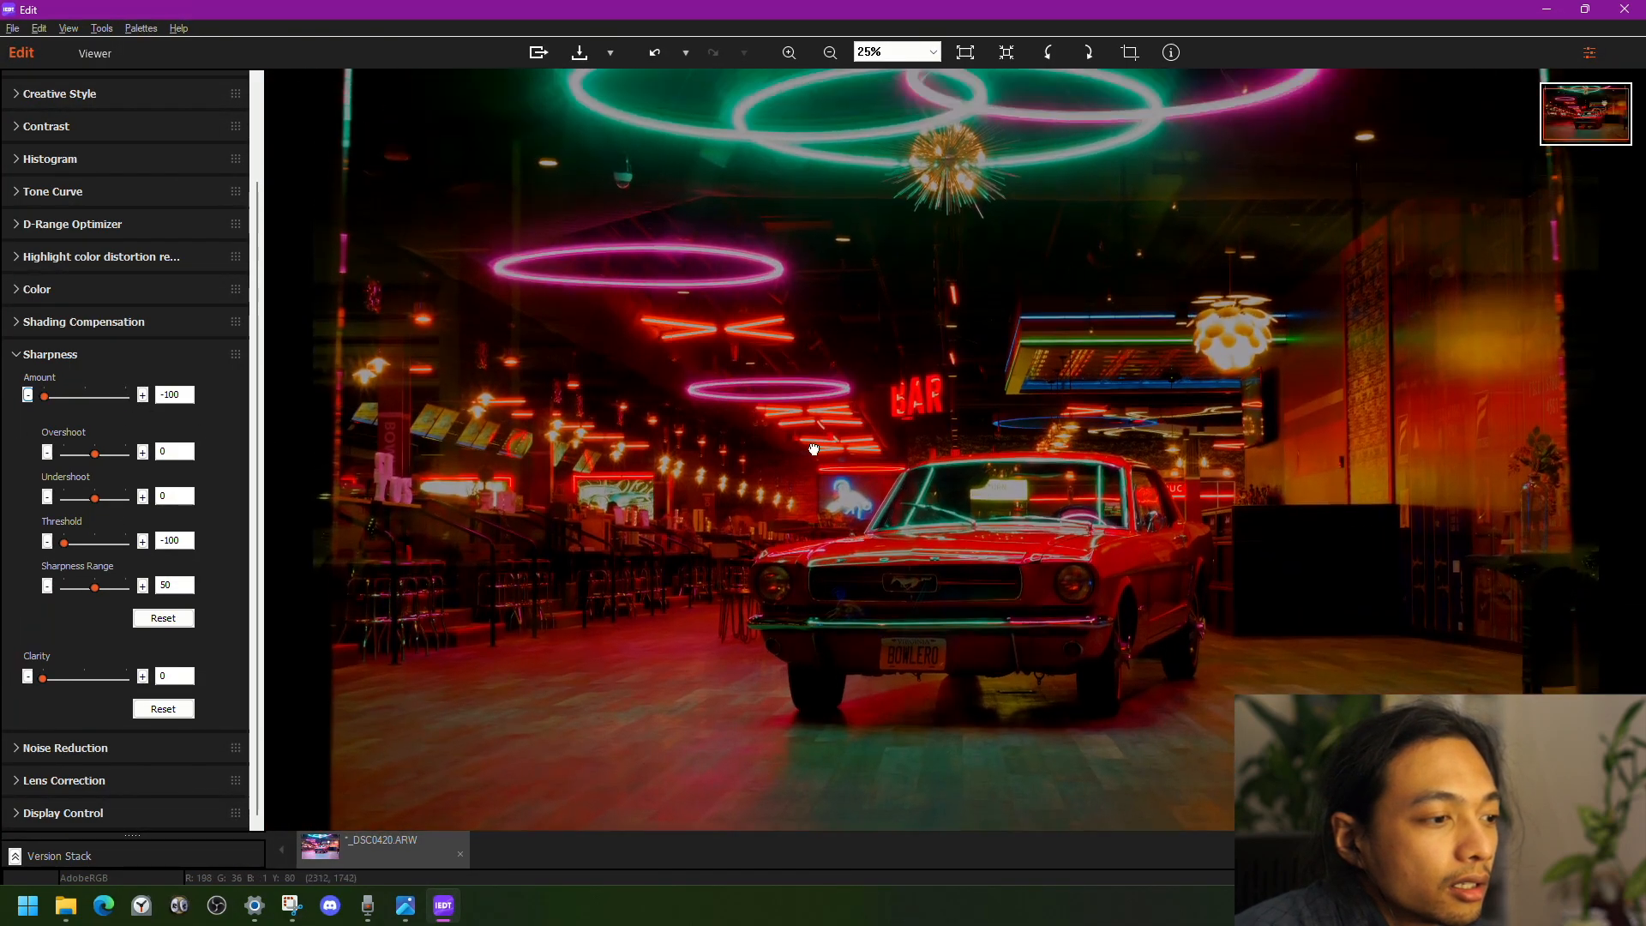
scroll(793, 423, "up", 6)
scroll(830, 466, "down", 7)
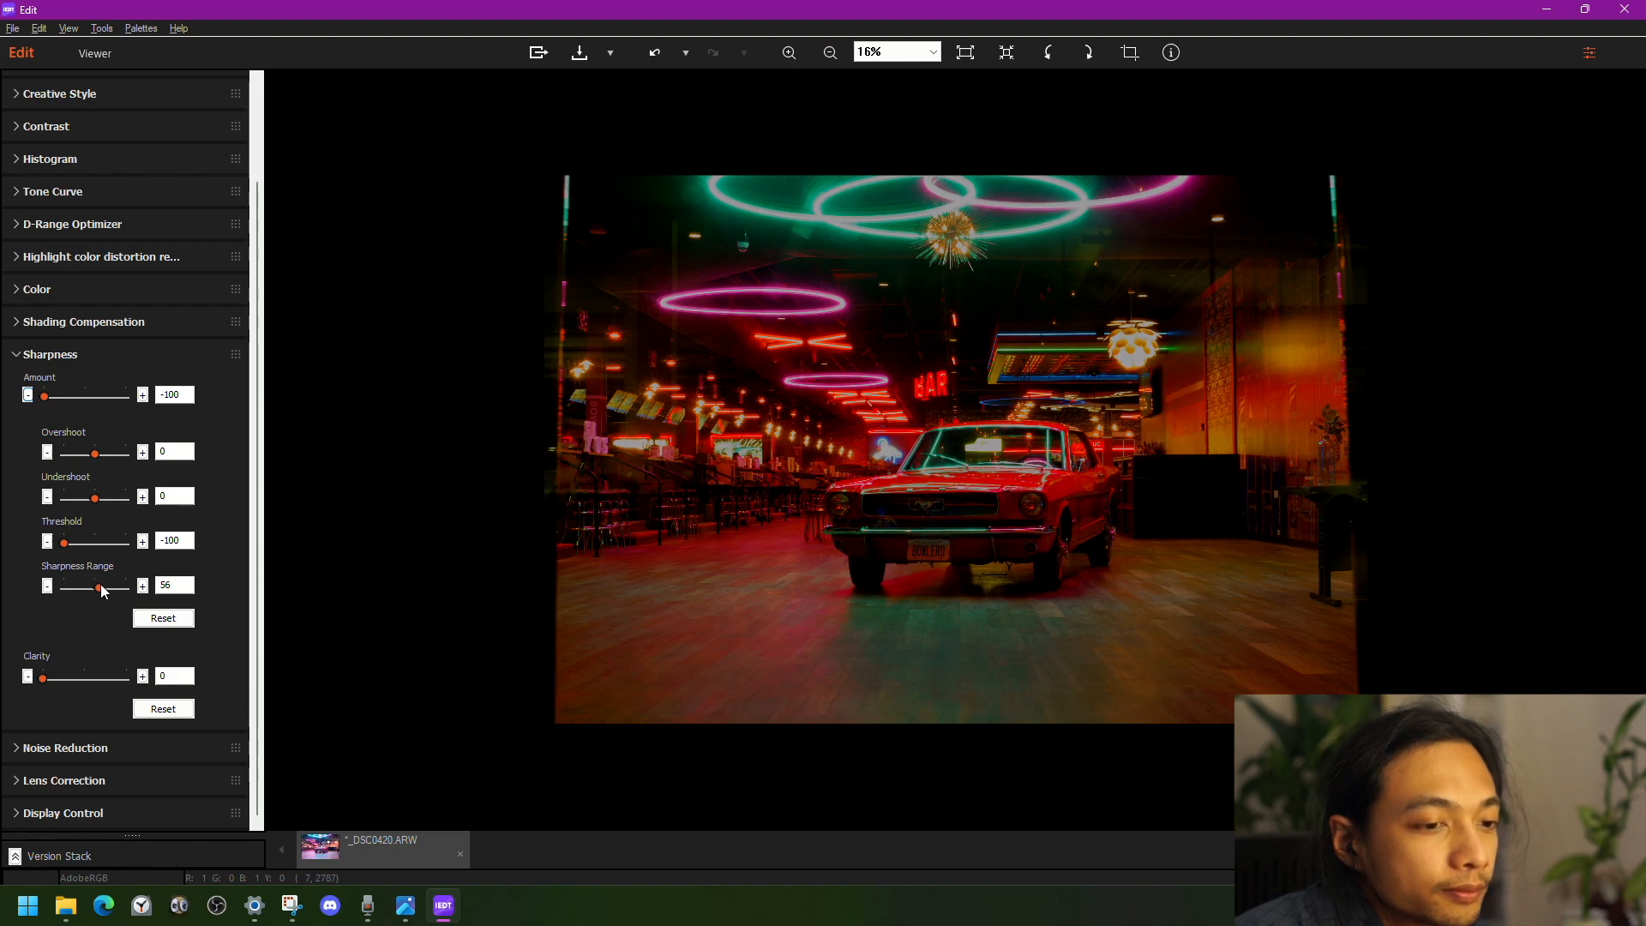
- Set the Sharpness Range, Clarity and Overshoot to 100, and the Undershoot to -100
left_click_drag(94, 587, 312, 589)
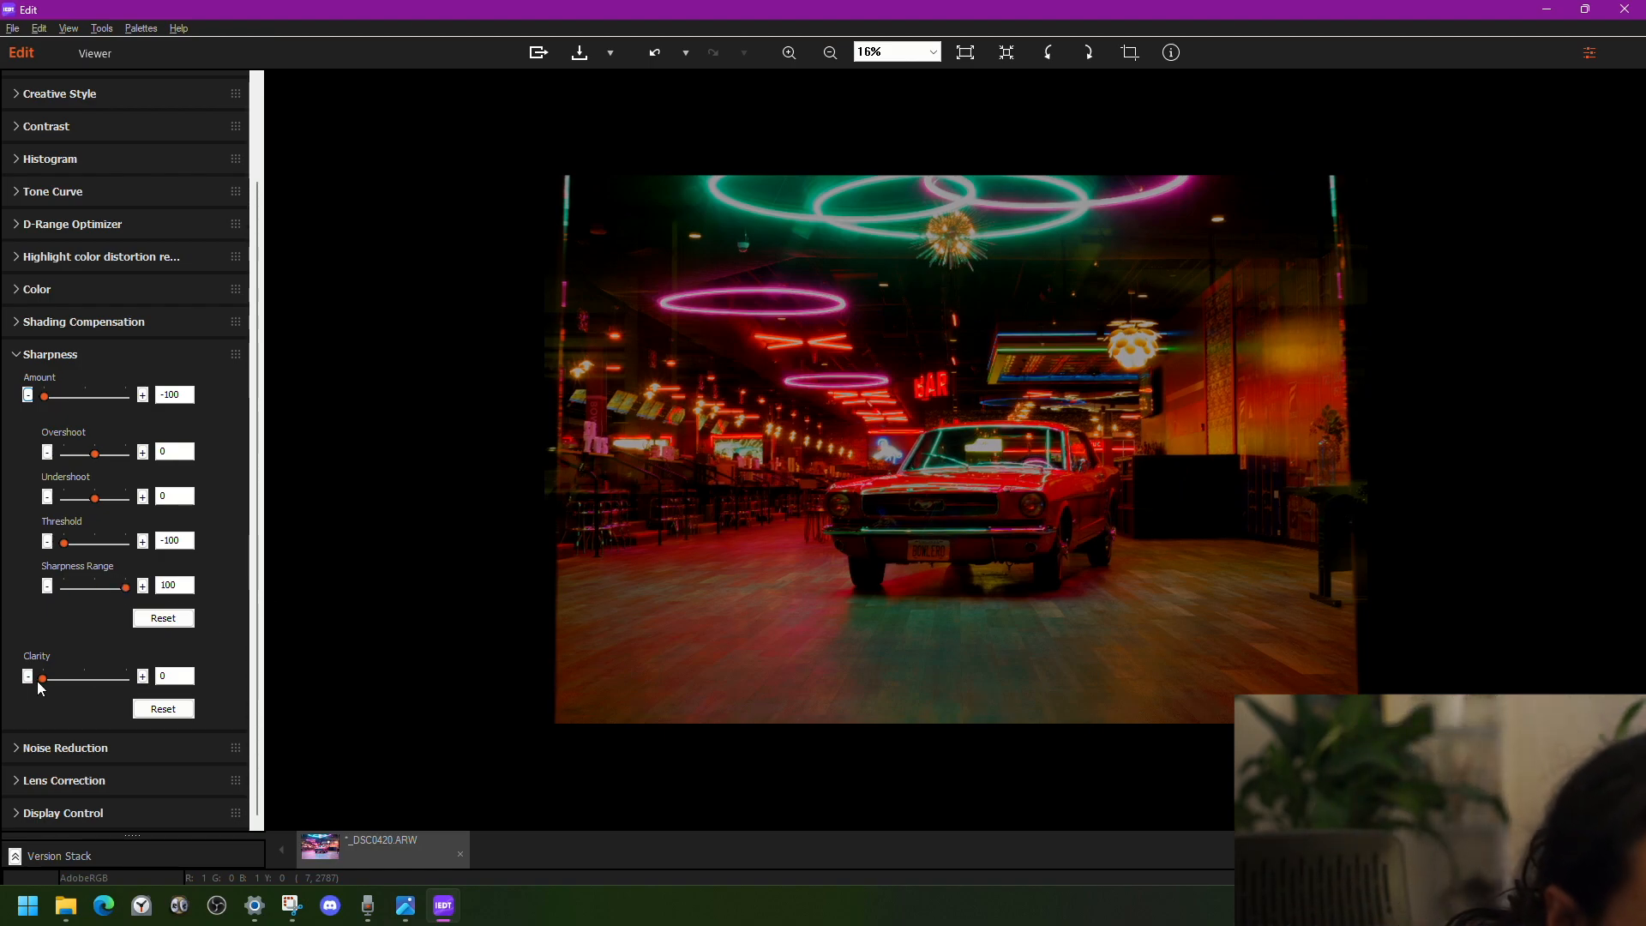
left_click_drag(41, 679, 246, 683)
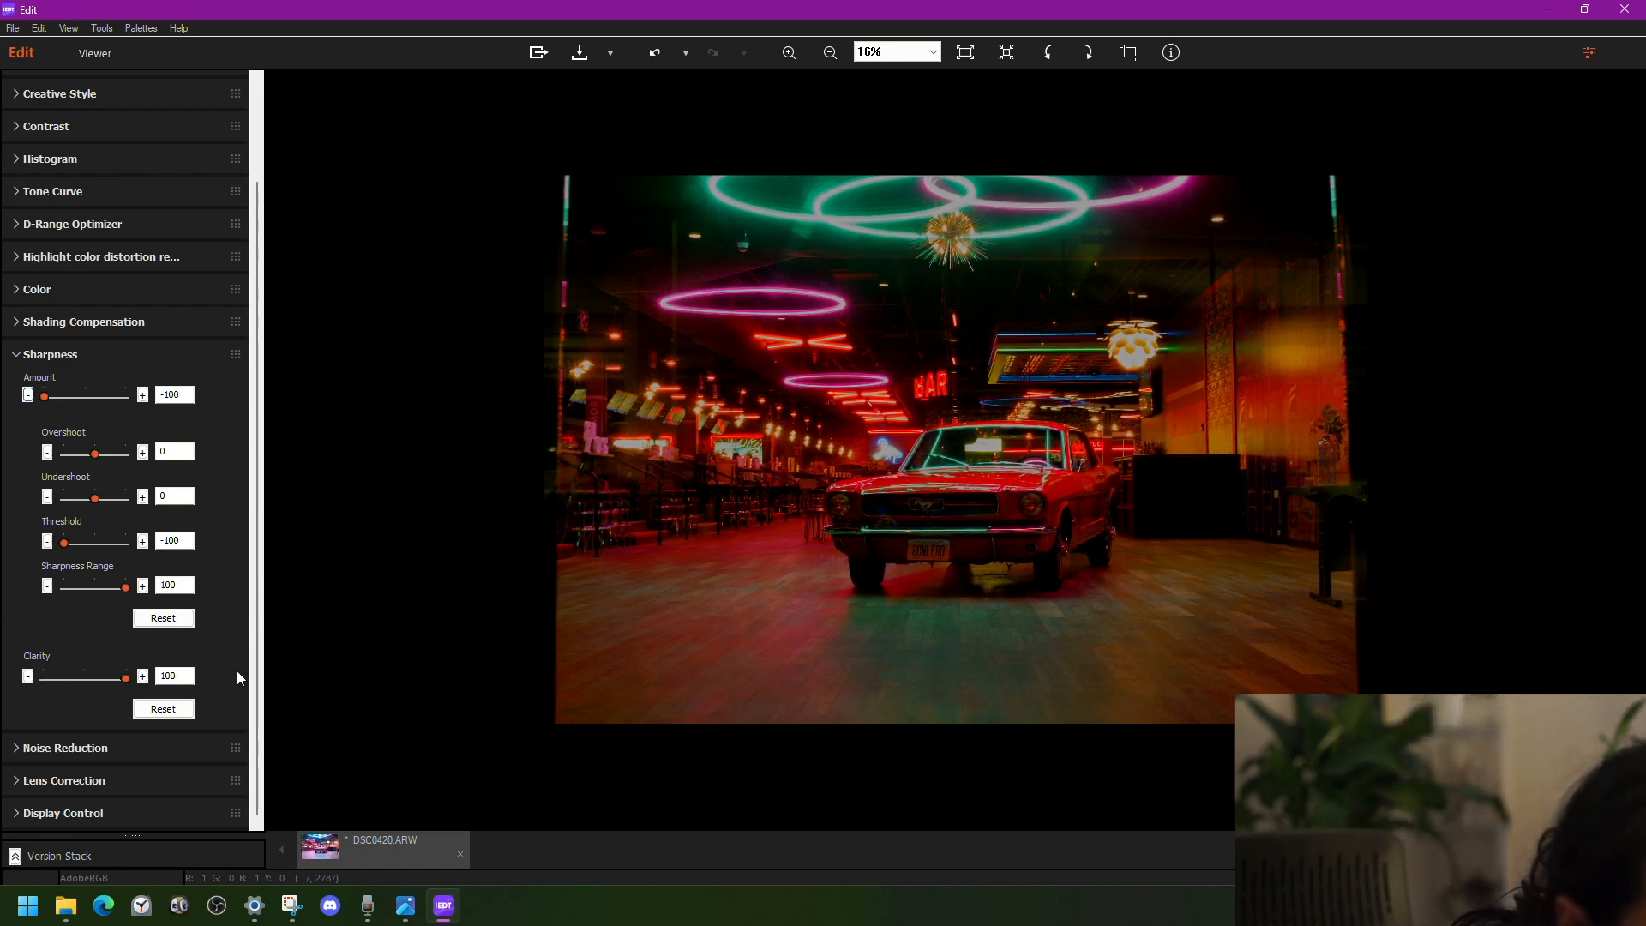
scroll(1054, 530, "up", 3)
scroll(1053, 531, "down", 2)
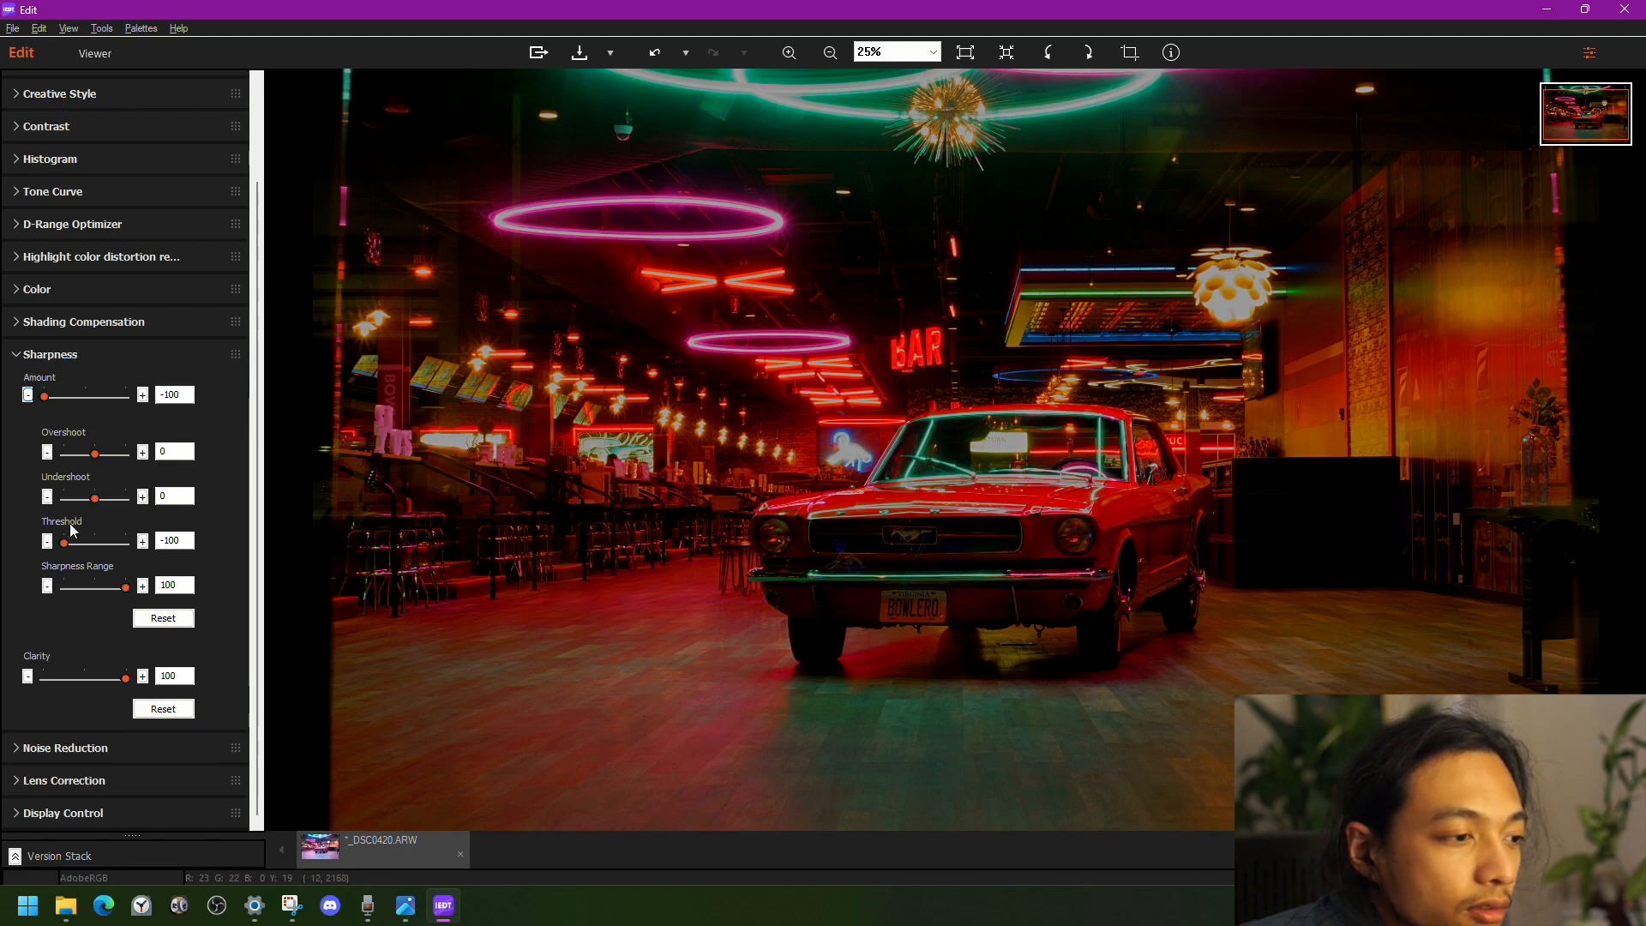
left_click_drag(95, 499, 187, 502)
left_click_drag(96, 454, 59, 500)
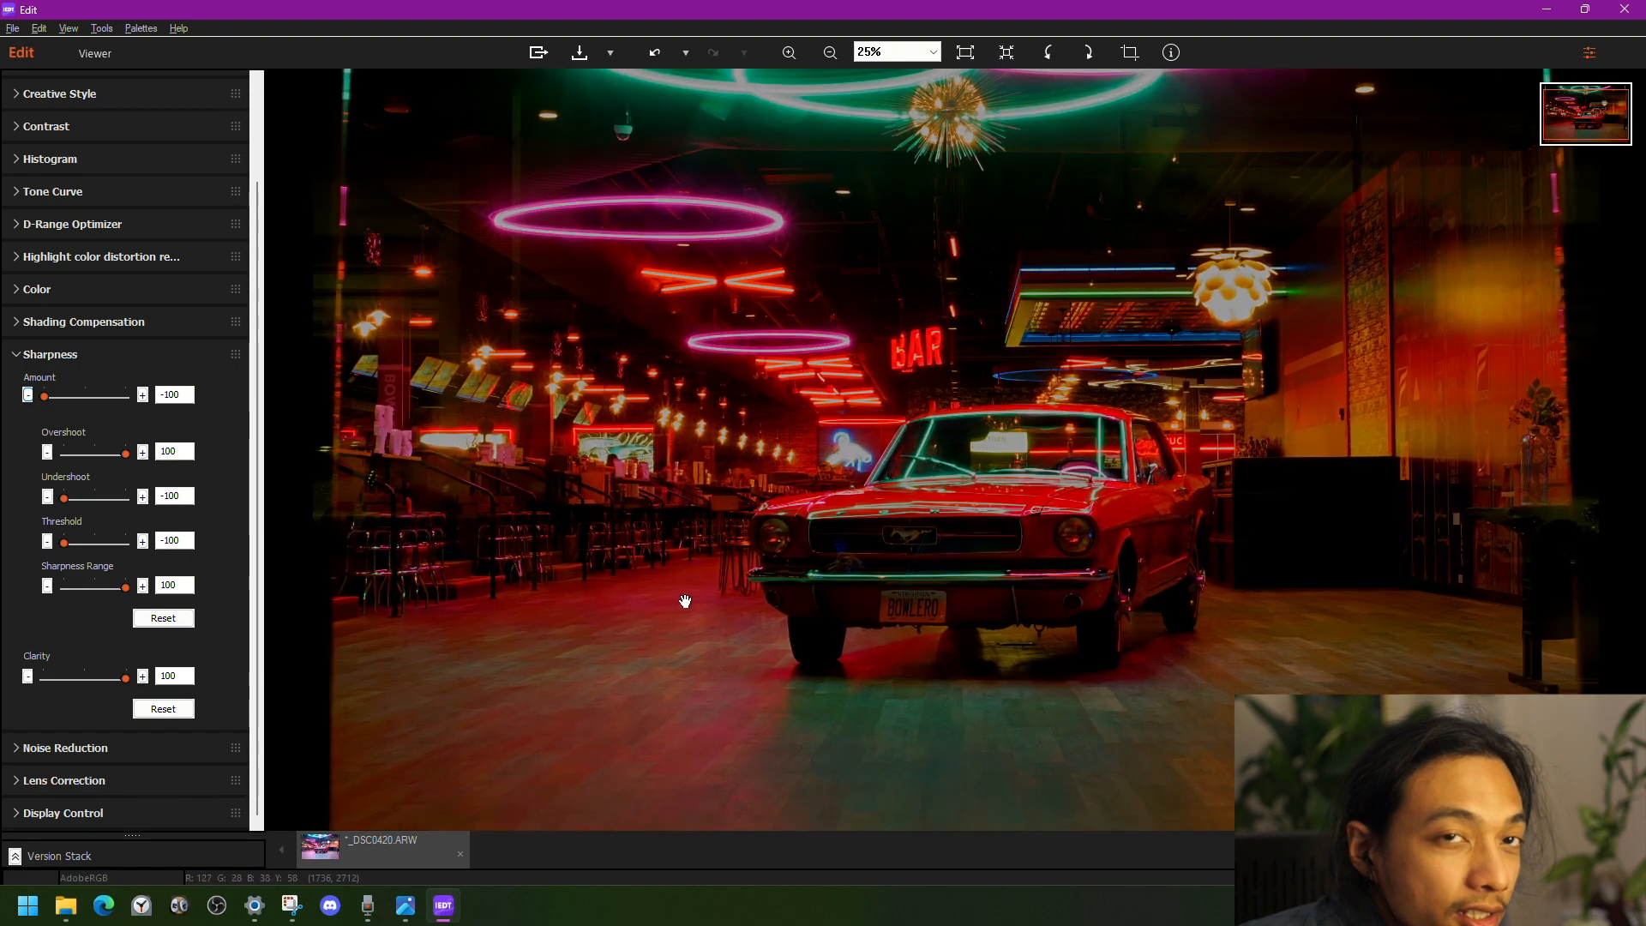
- Examine the bar stools, the car front and the wall beside the flower vase up close, and review the whole photo
scroll(685, 601, "up", 2)
left_click_drag(511, 570, 1543, 336)
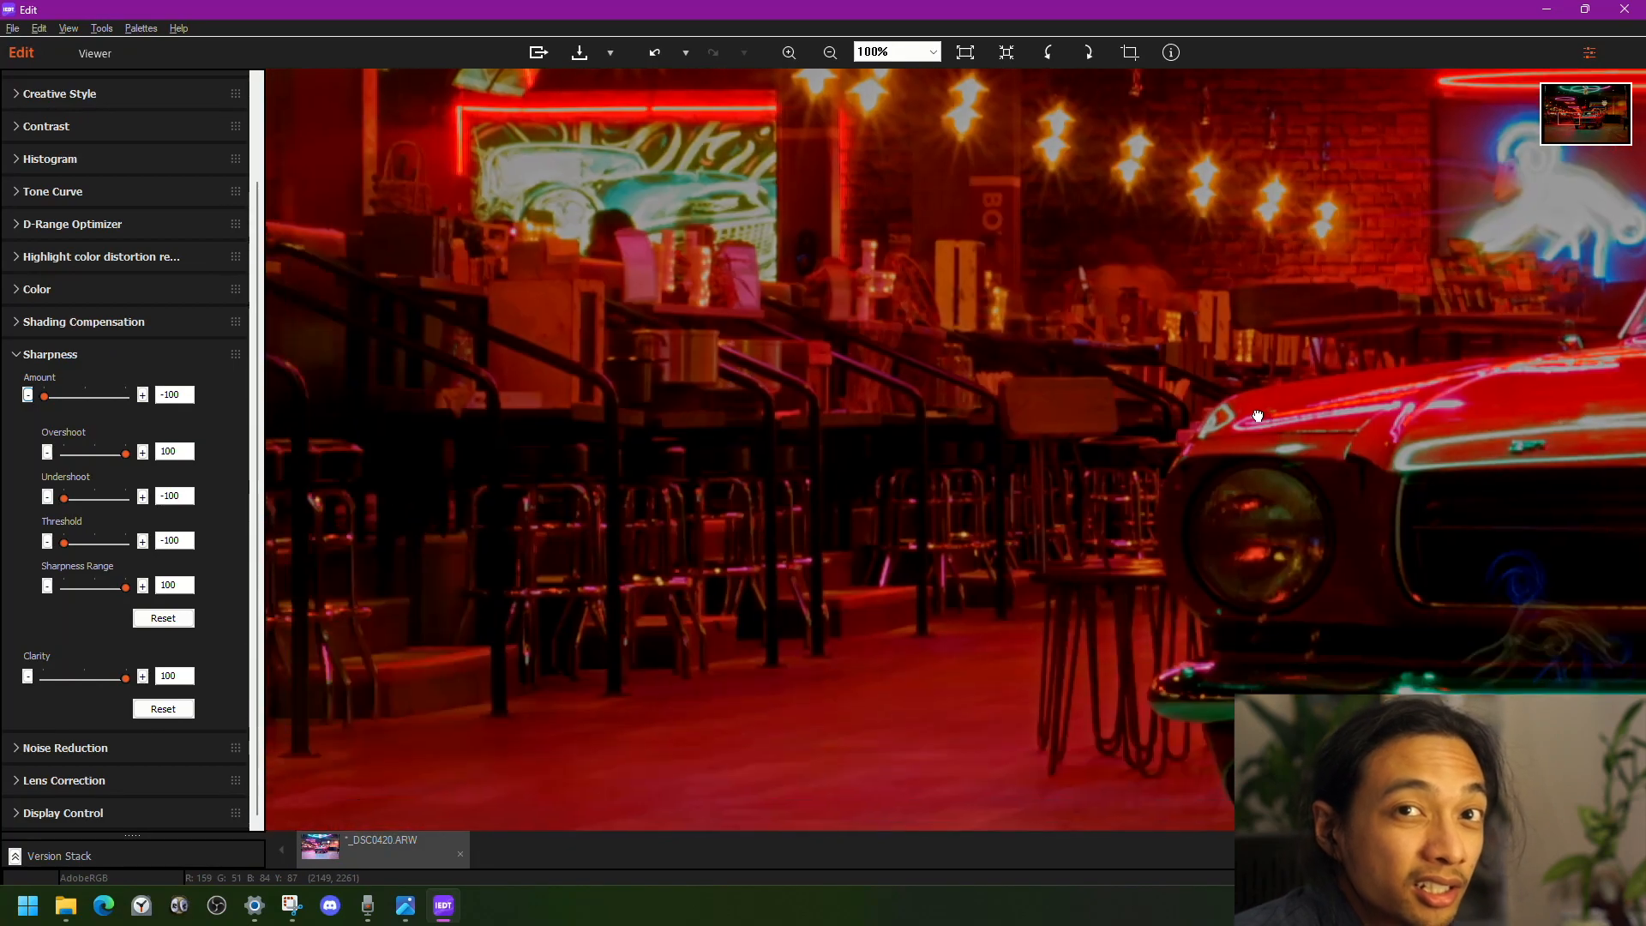
scroll(1063, 477, "down", 3)
scroll(1068, 491, "up", 1)
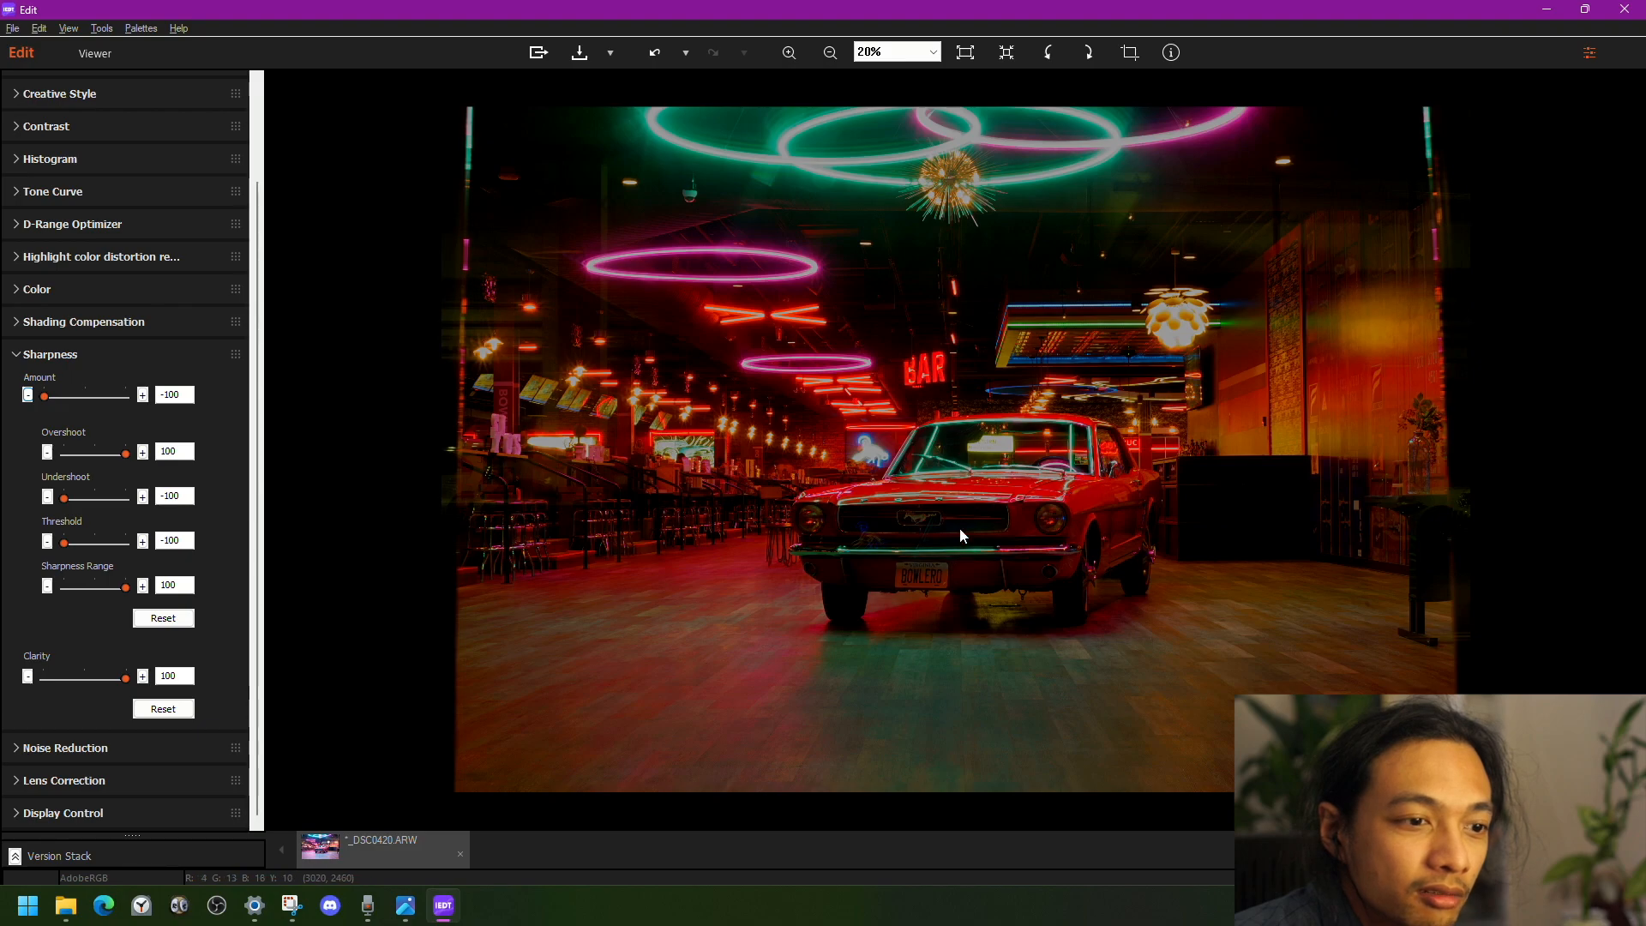
scroll(1366, 451, "up", 2)
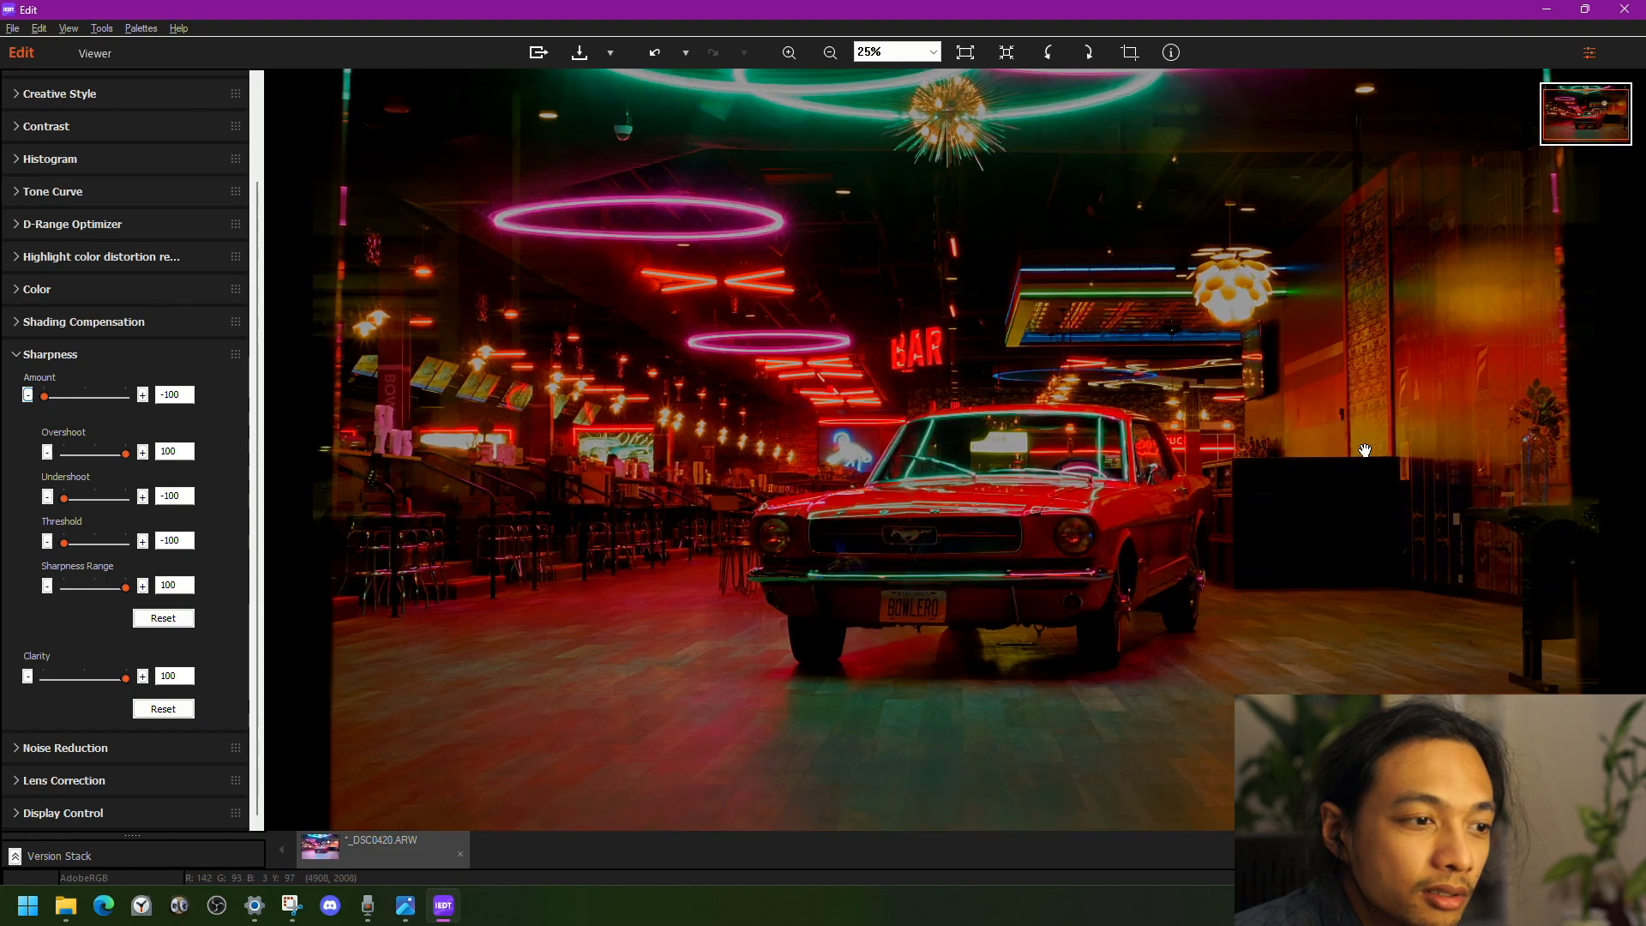
left_click_drag(1367, 452, 672, 437)
scroll(1220, 483, "up", 1)
left_click_drag(1220, 483, 495, 515)
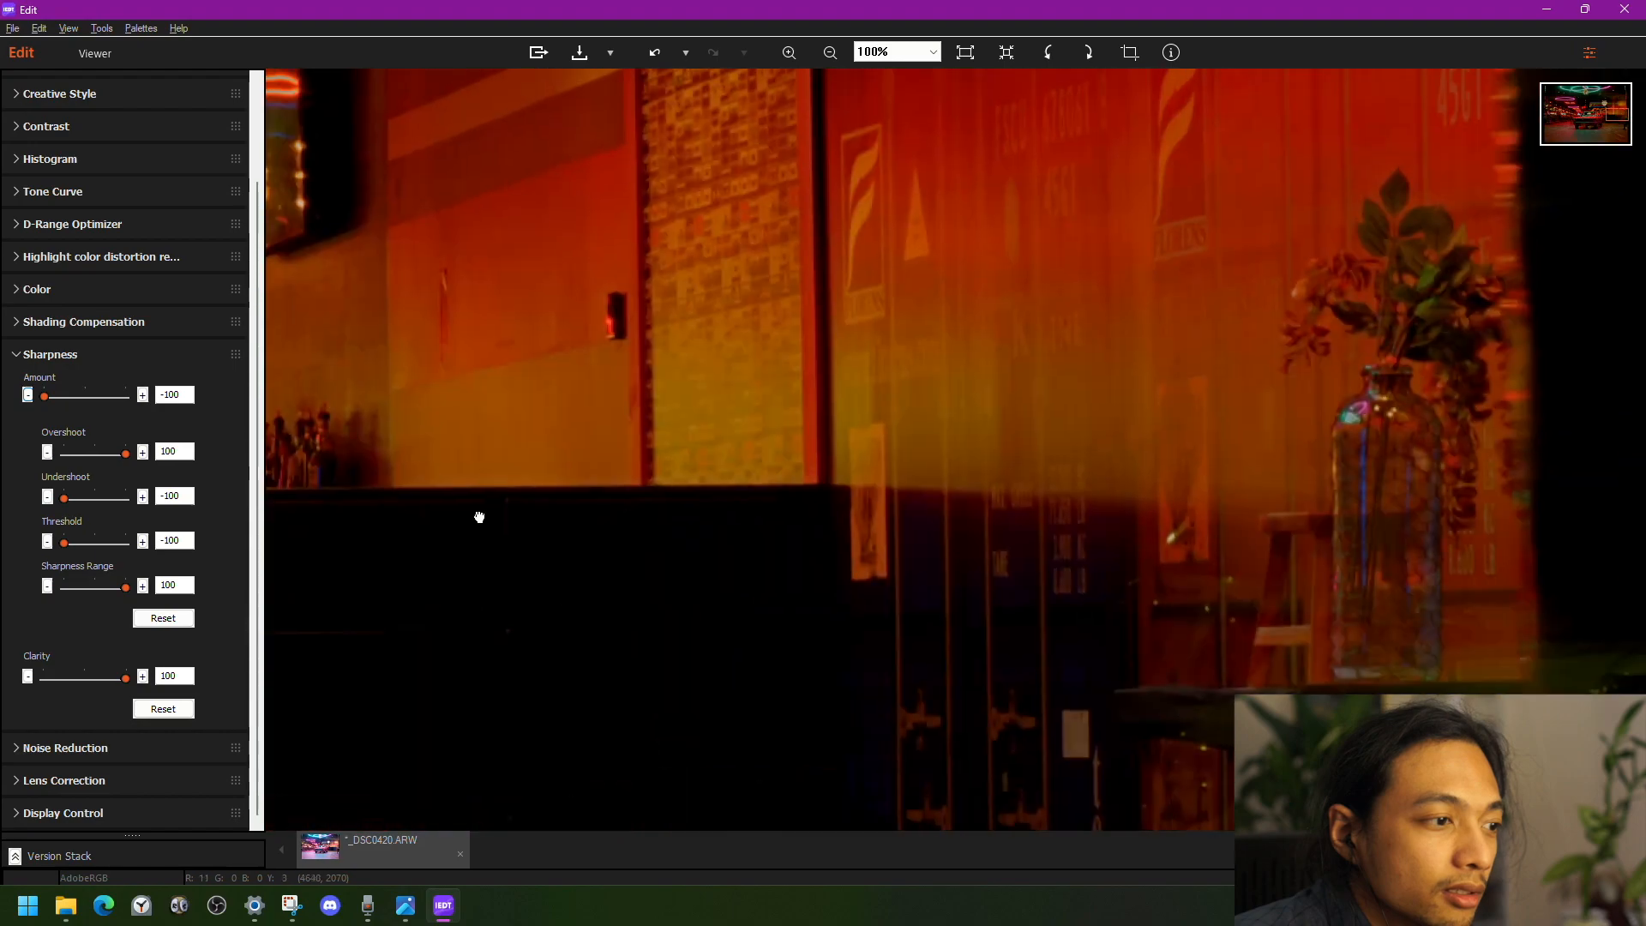
scroll(973, 497, "down", 2)
scroll(811, 506, "down", 1)
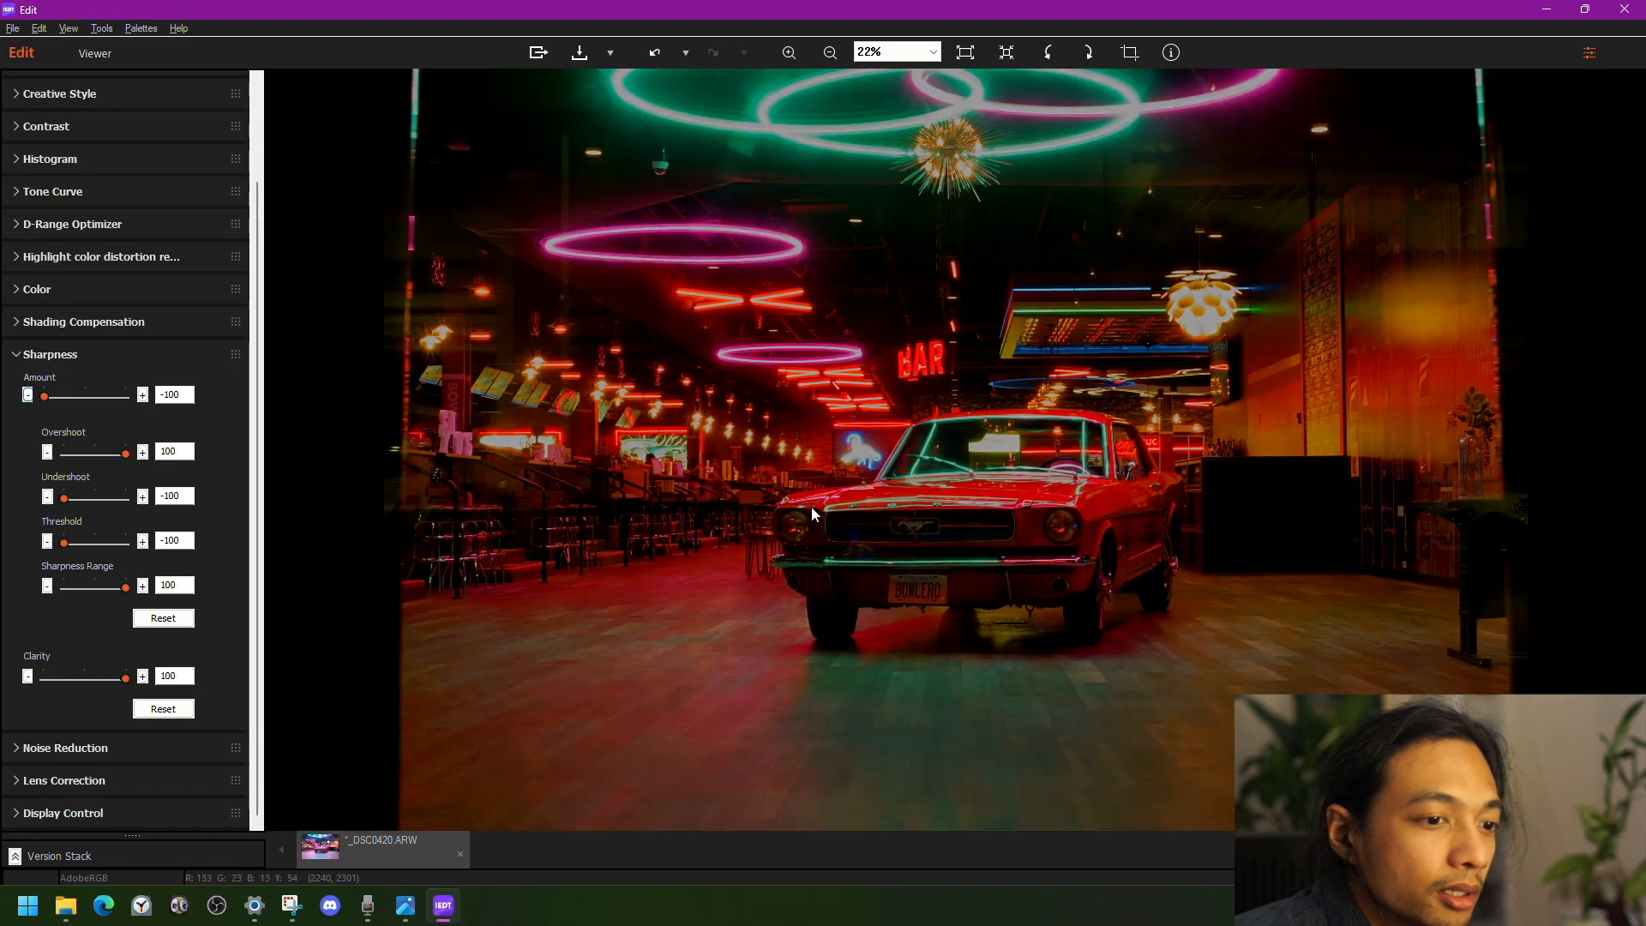
scroll(645, 520, "down", 1)
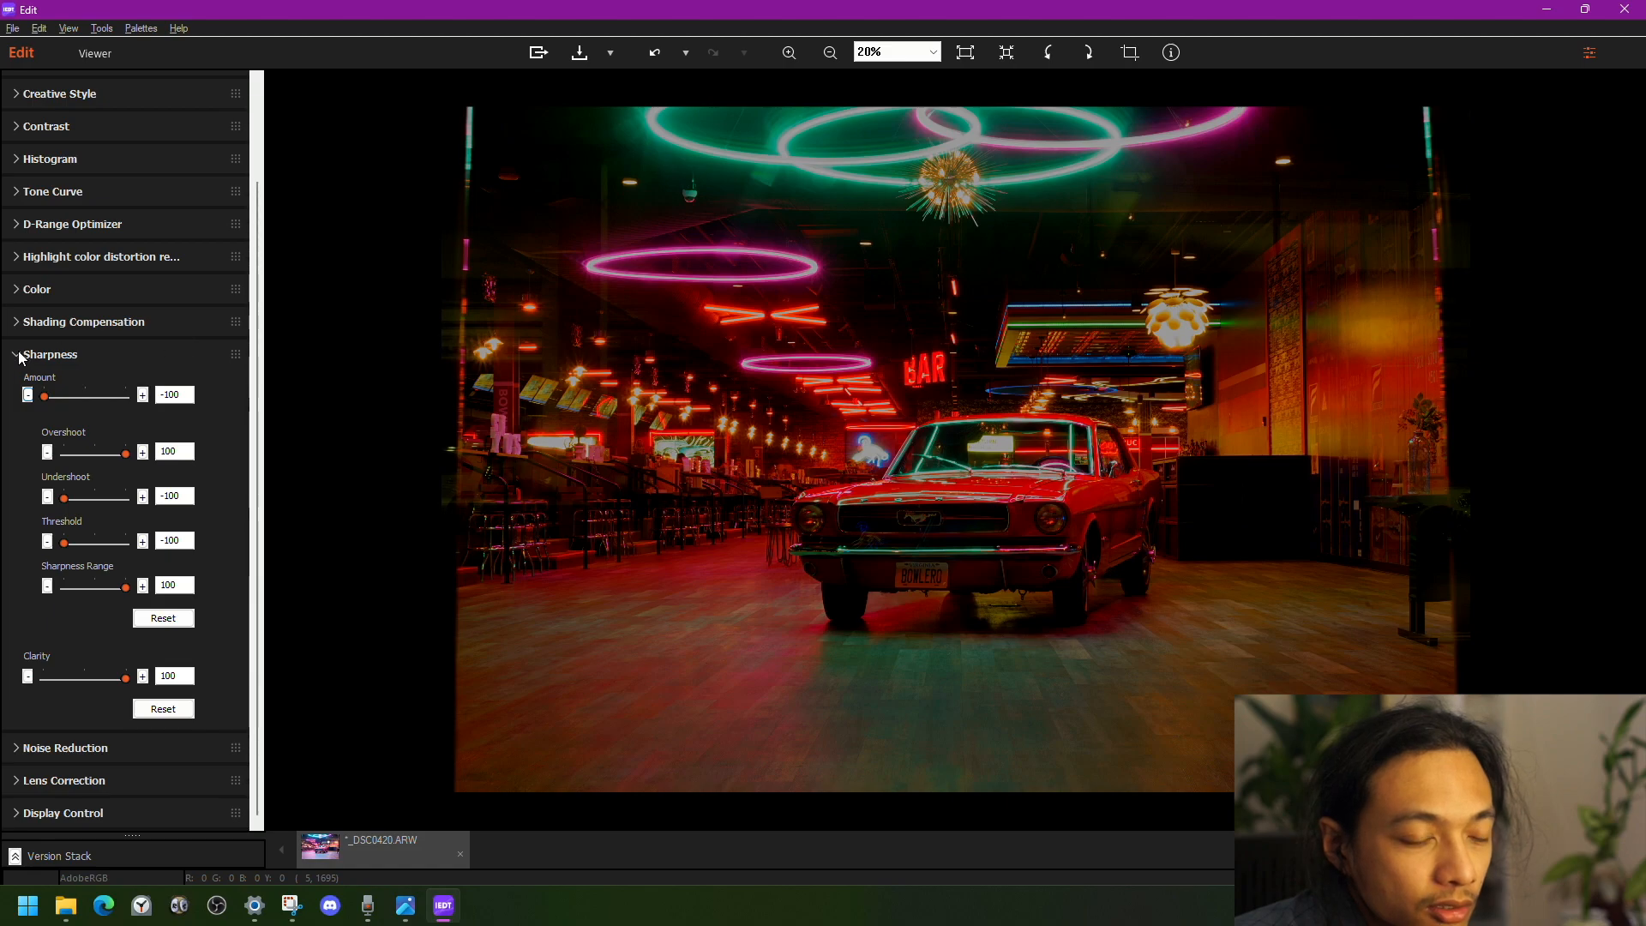
- Set the Sharpness Amount to 100 and check its effect on the front of the car
left_click_drag(45, 398, 191, 403)
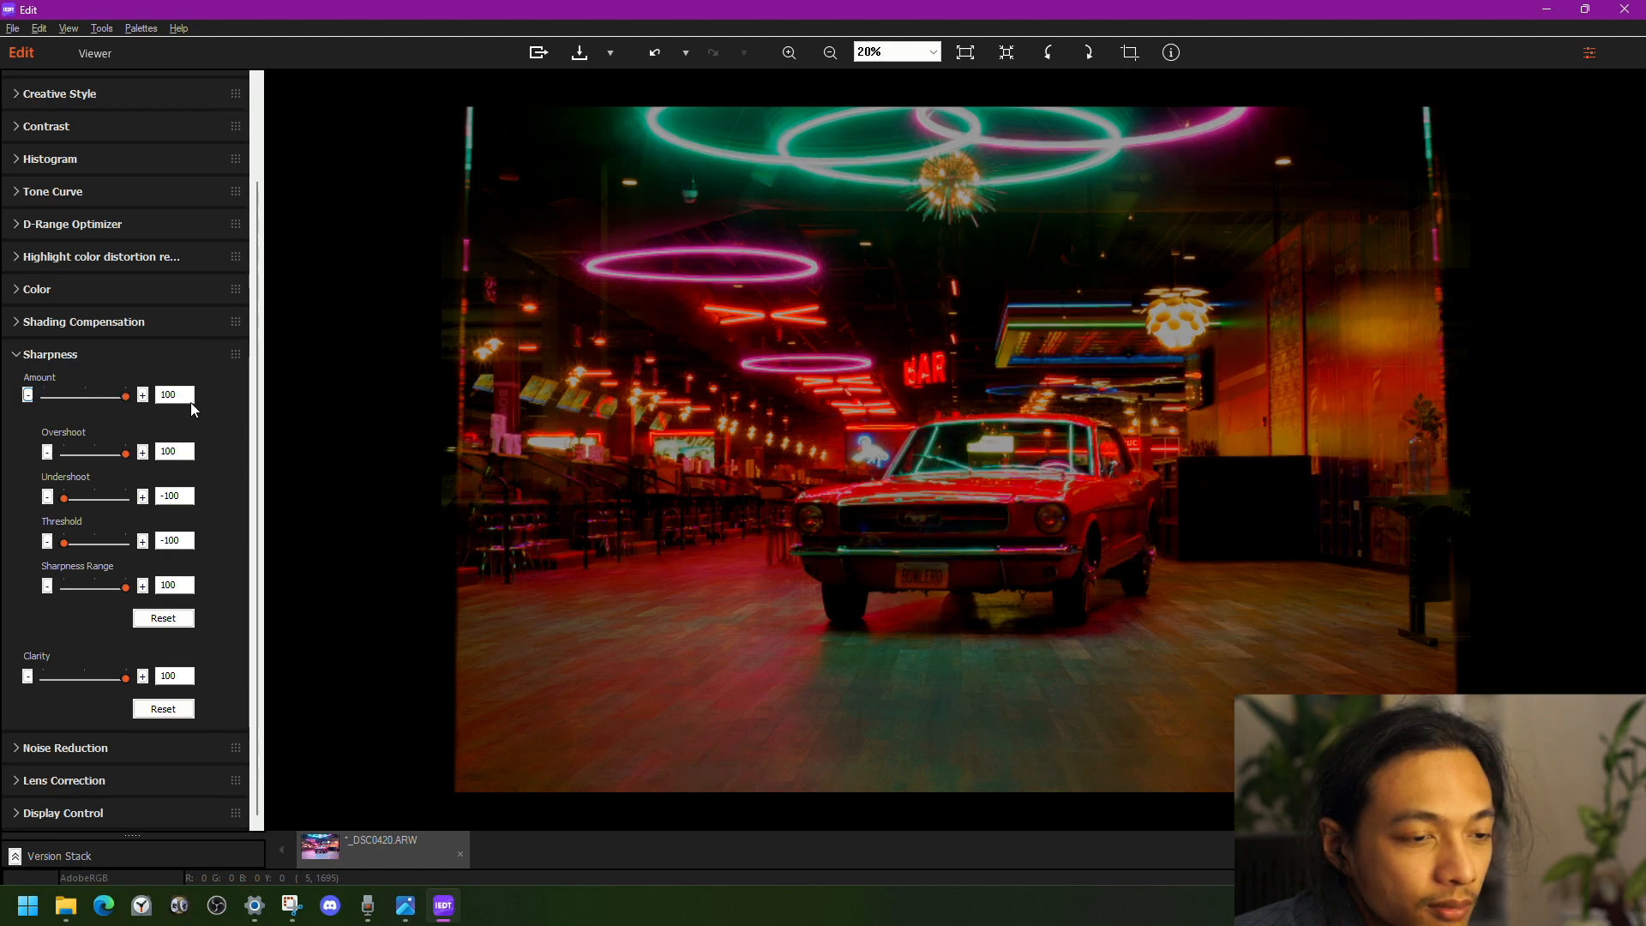
scroll(806, 493, "up", 1)
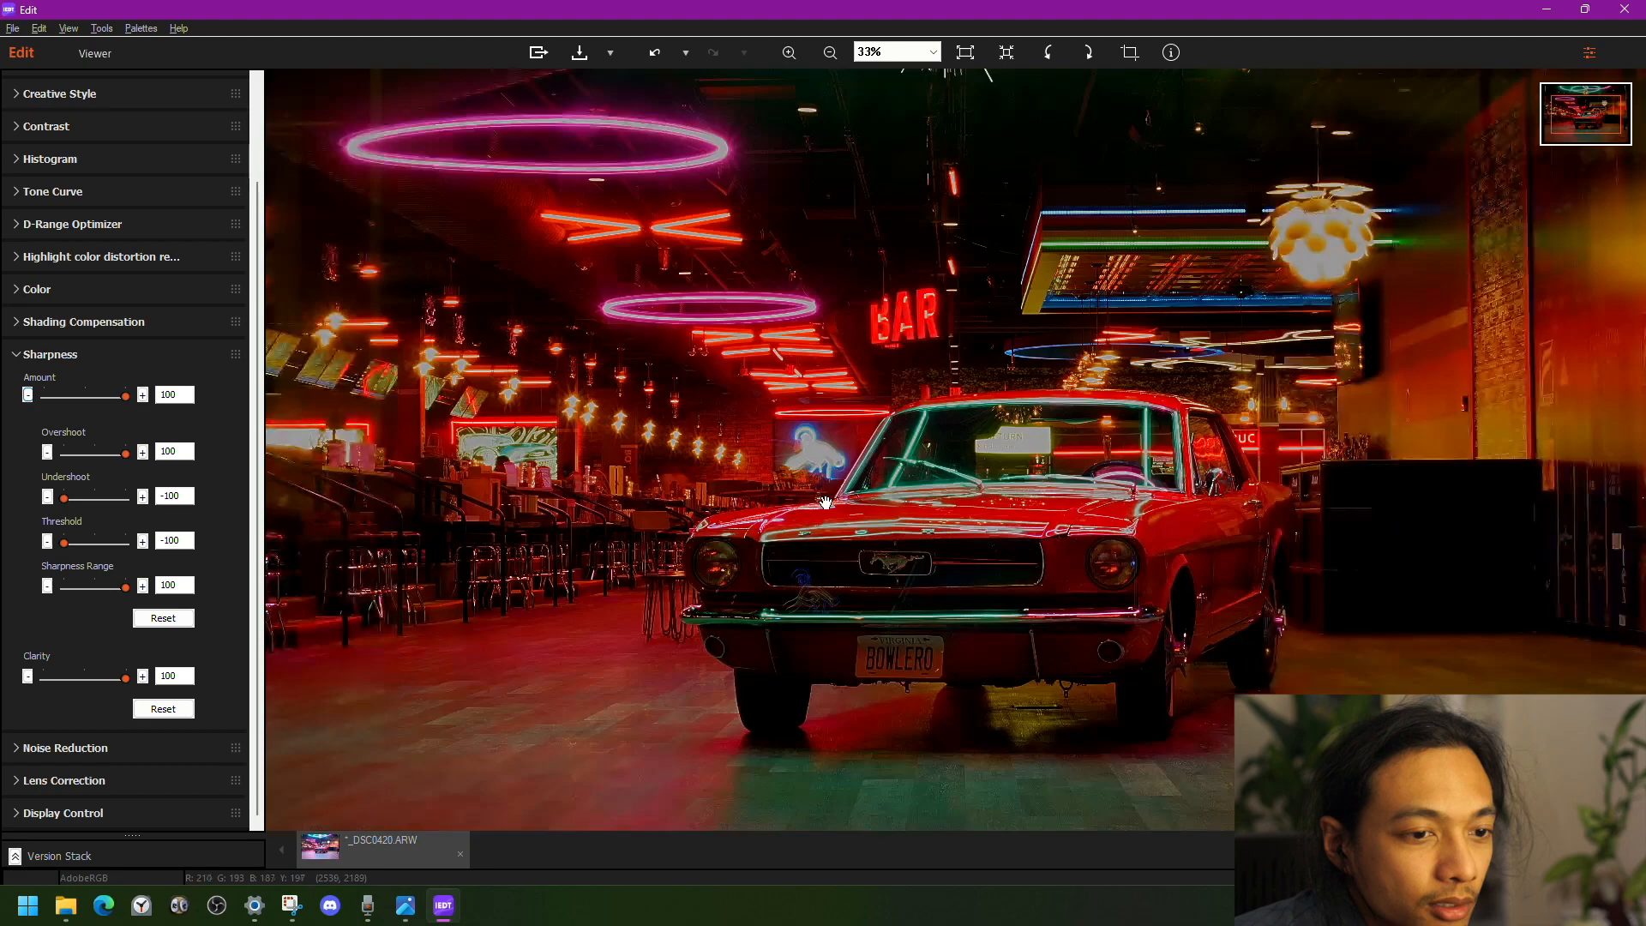
scroll(825, 502, "up", 1)
scroll(826, 503, "up", 1)
left_click_drag(820, 627, 1152, 323)
left_click_drag(955, 547, 919, 419)
- Compare the sharpened car front, grille, windshield and surrounding bar at several magnifications, ending on the whole photo
scroll(849, 464, "up", 1)
scroll(903, 481, "down", 2)
scroll(1026, 477, "up", 2)
scroll(1132, 440, "down", 2)
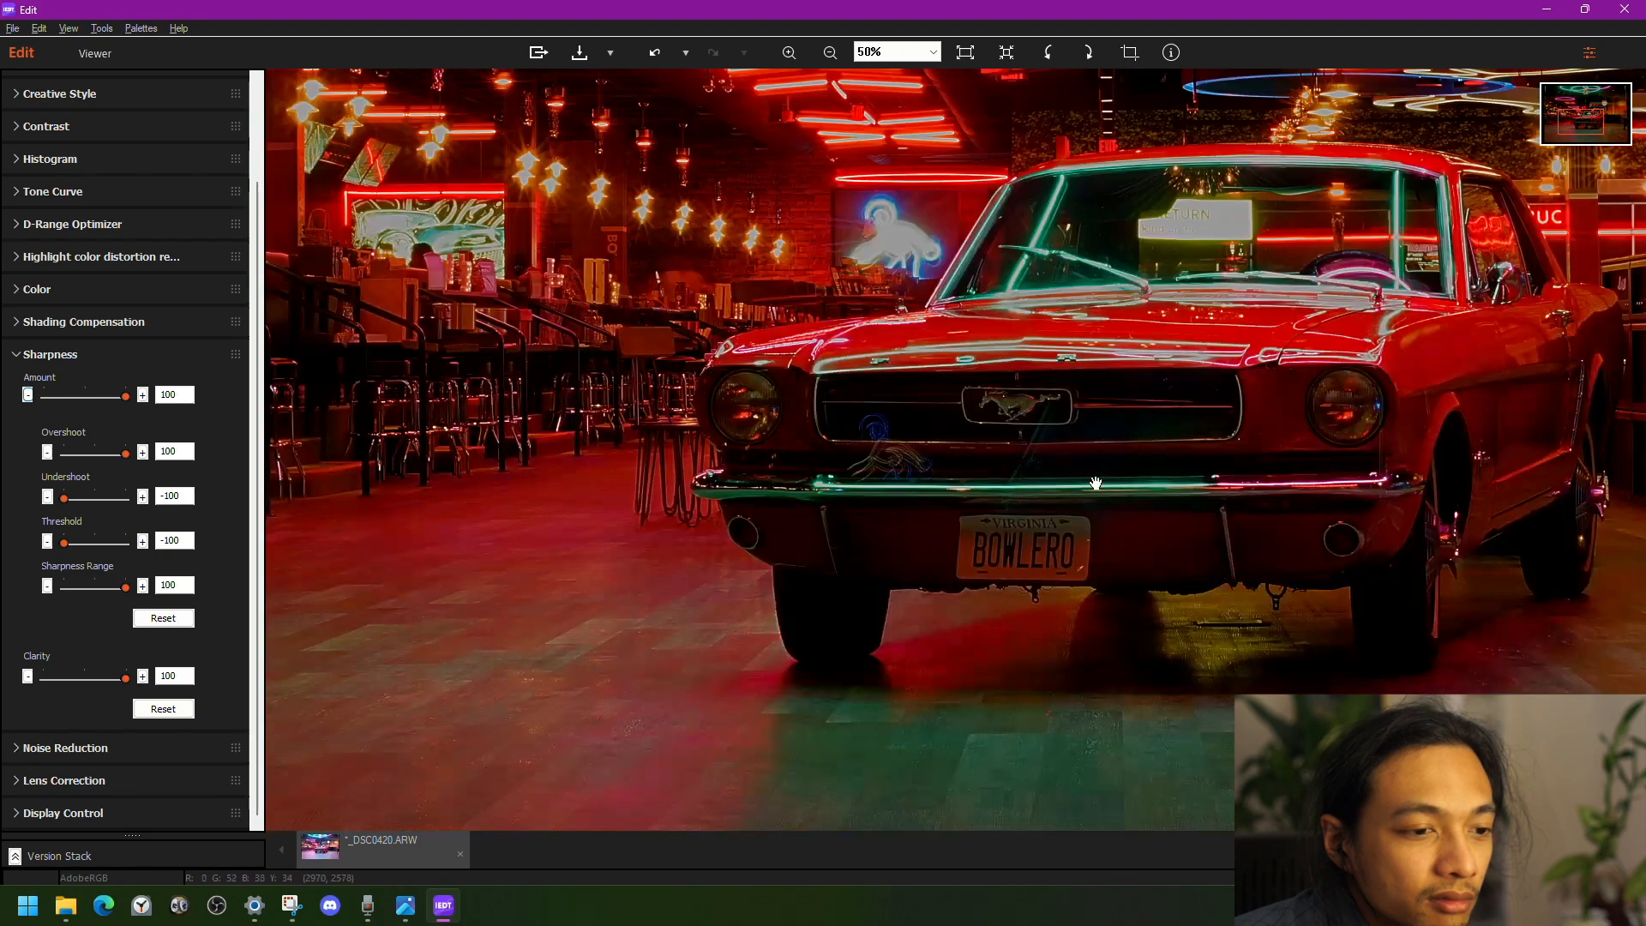
scroll(865, 386, "down", 1)
scroll(913, 390, "up", 1)
scroll(913, 394, "up", 1)
scroll(838, 452, "down", 3)
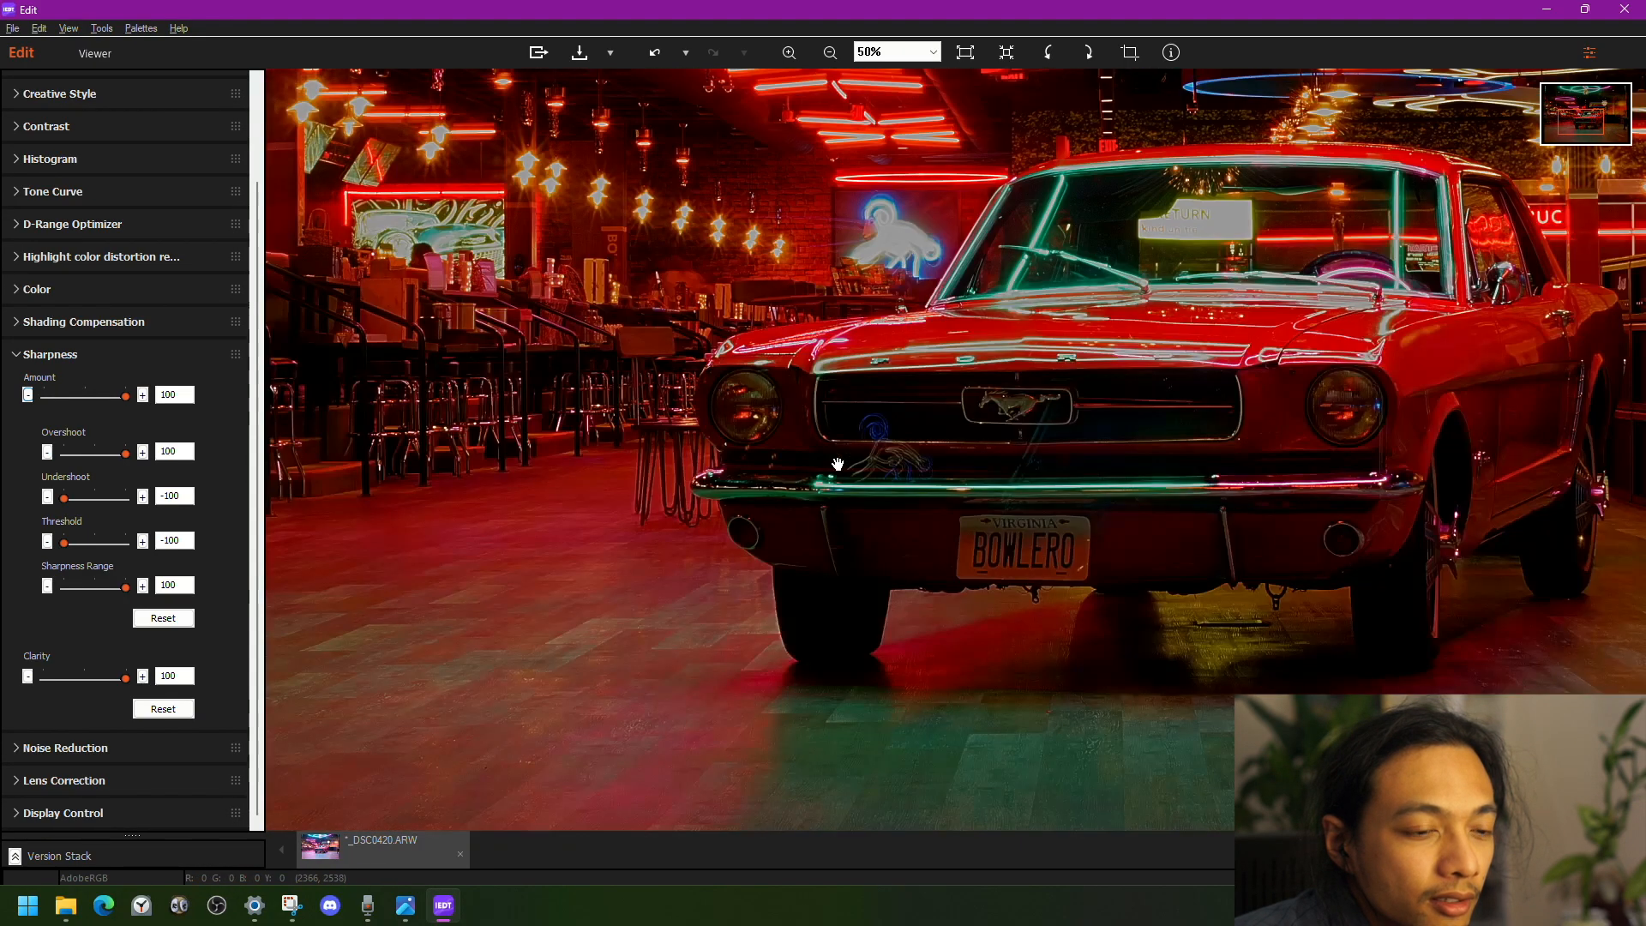
scroll(837, 467, "up", 3)
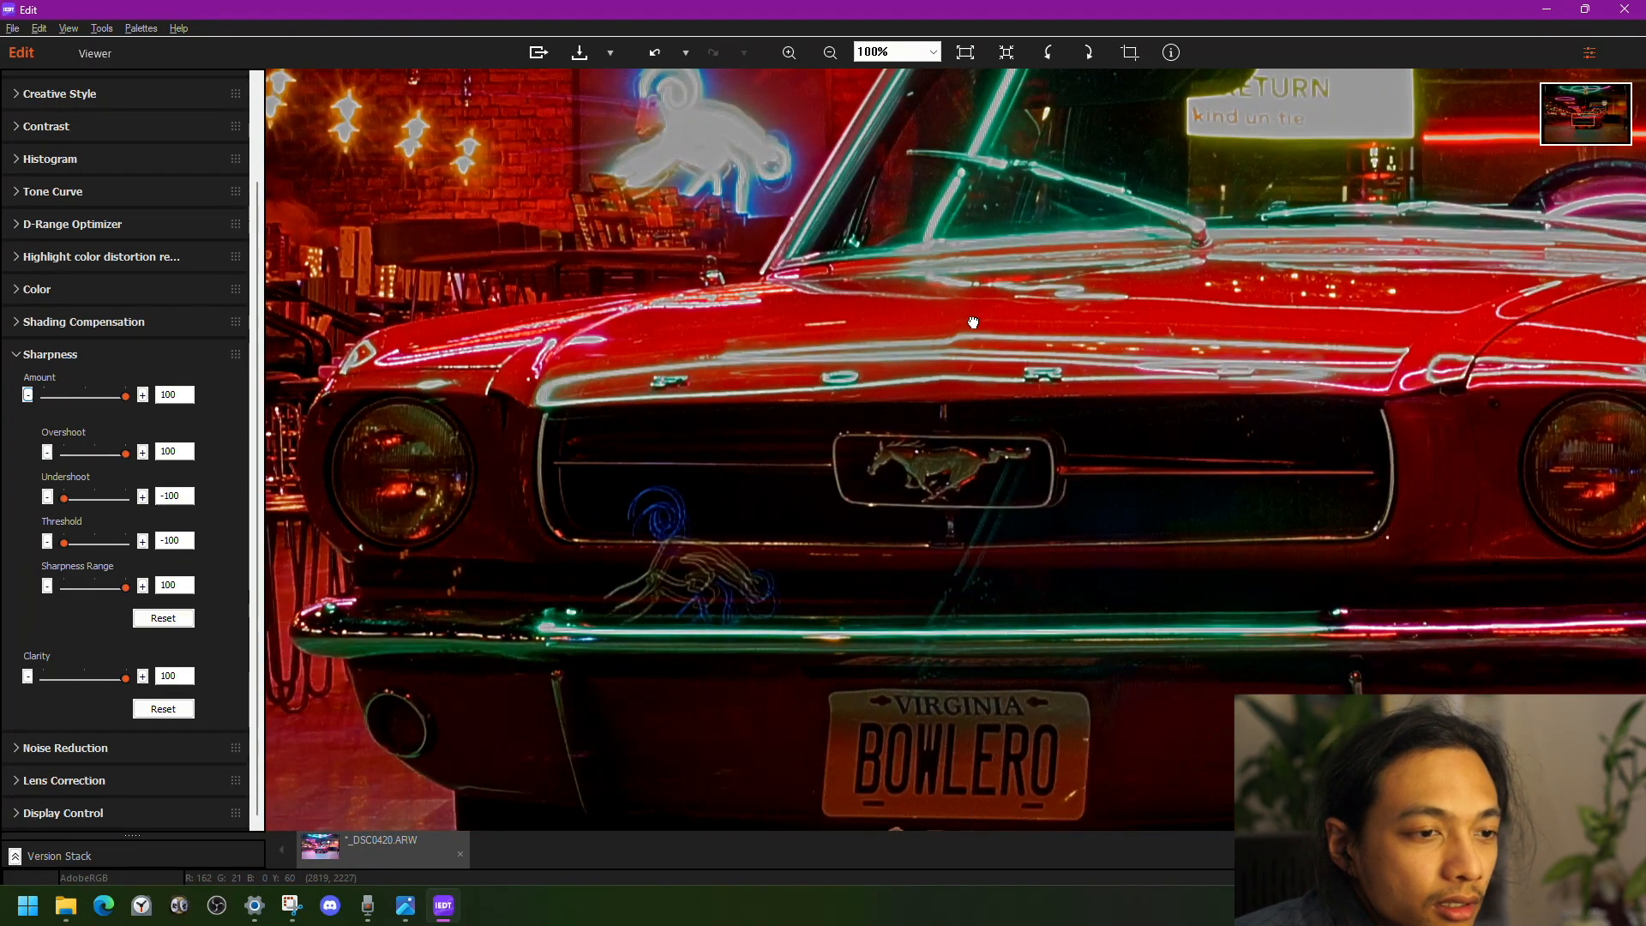
scroll(972, 343, "down", 4)
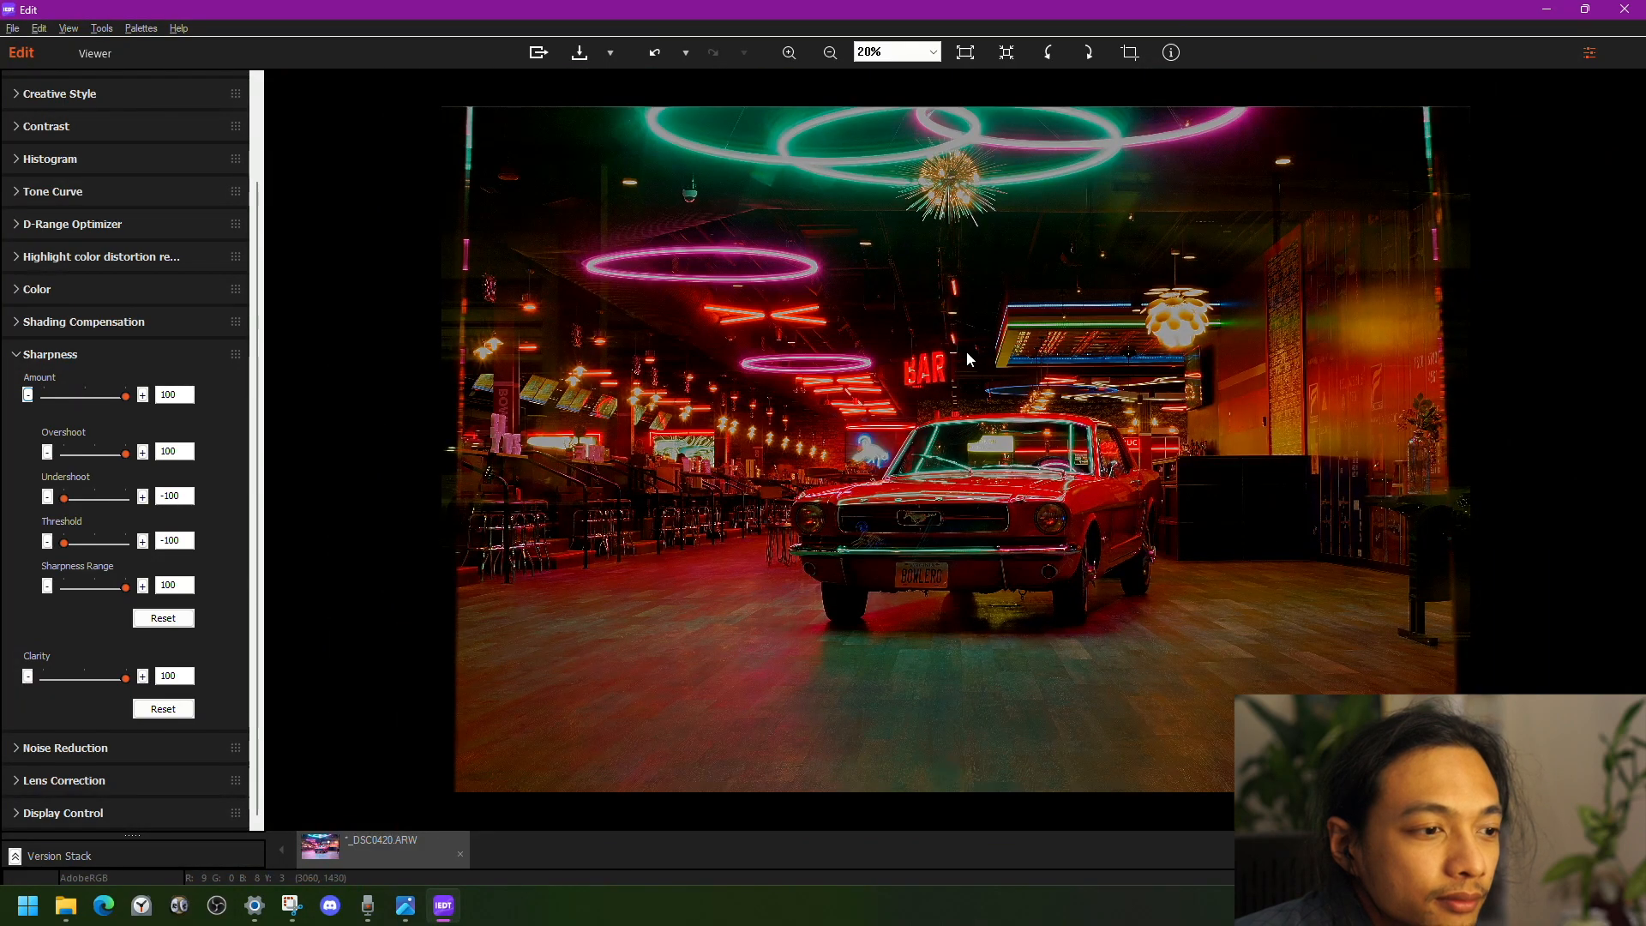
scroll(969, 358, "up", 2)
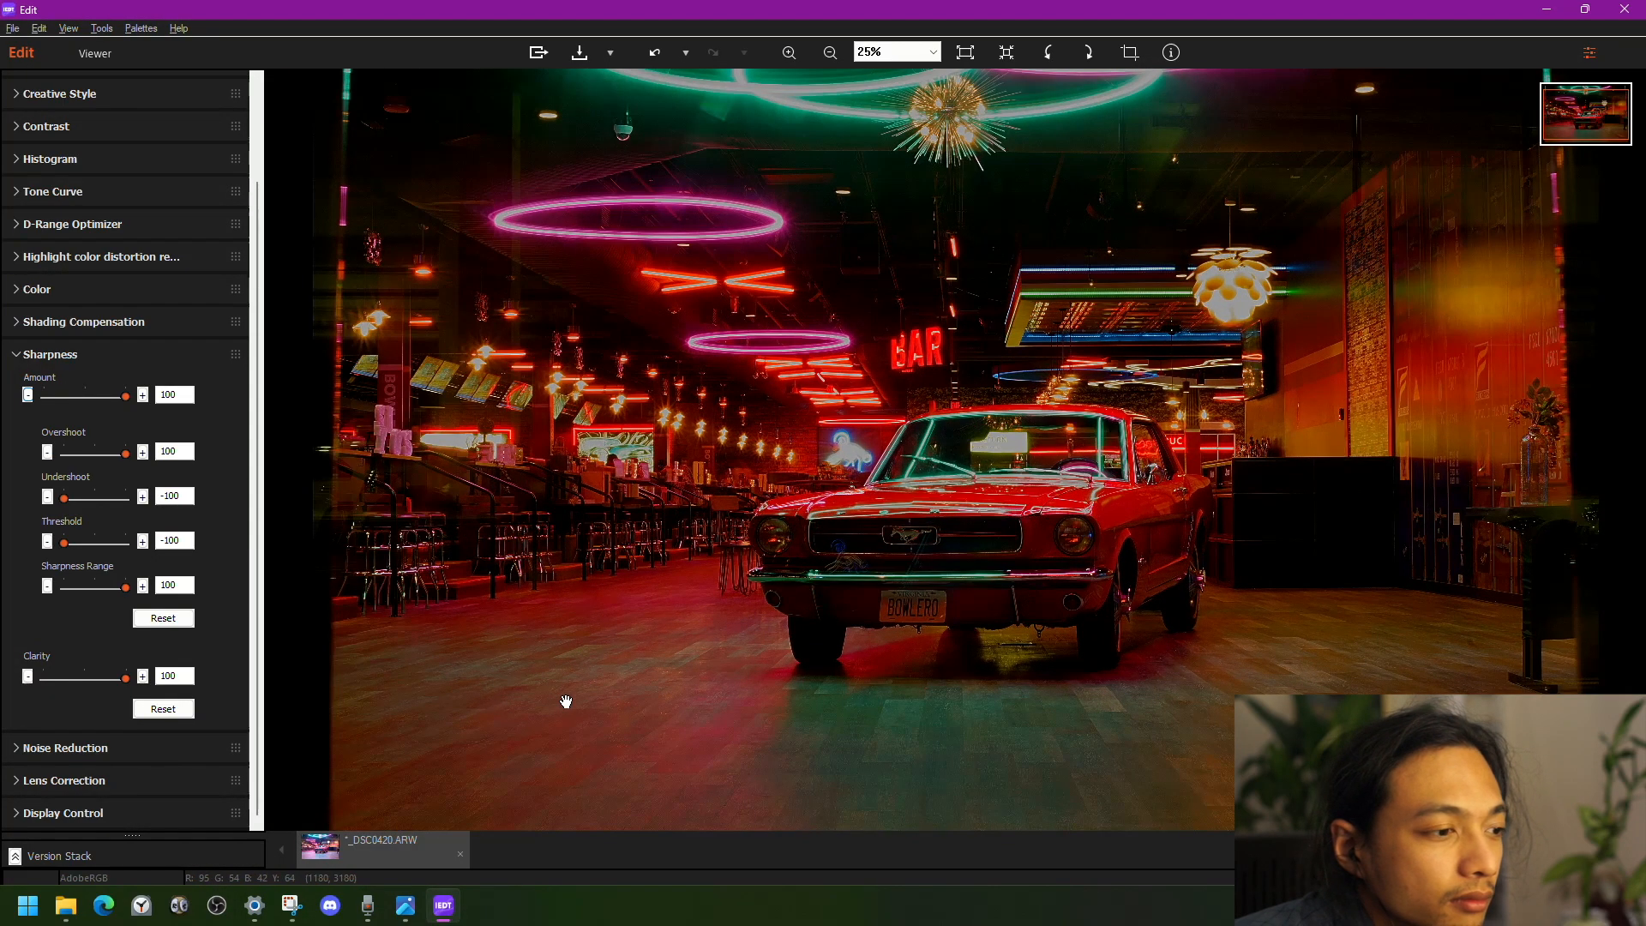
double_click(799, 609)
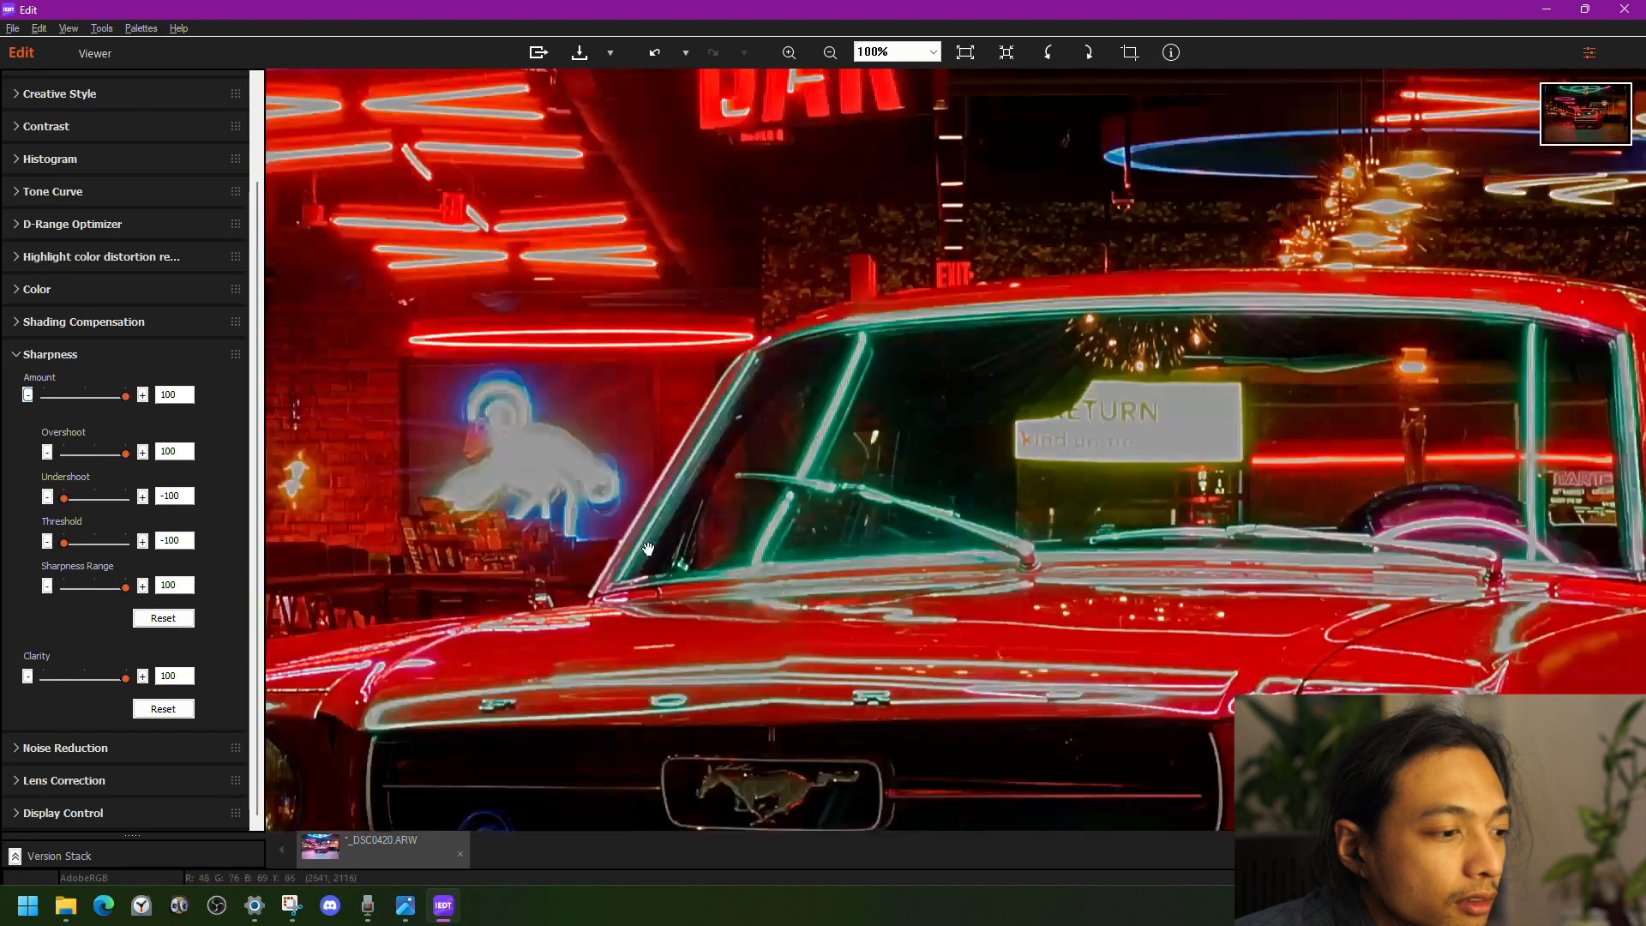
left_click_drag(617, 542, 1067, 802)
left_click_drag(876, 652, 1012, 769)
scroll(1007, 771, "down", 5)
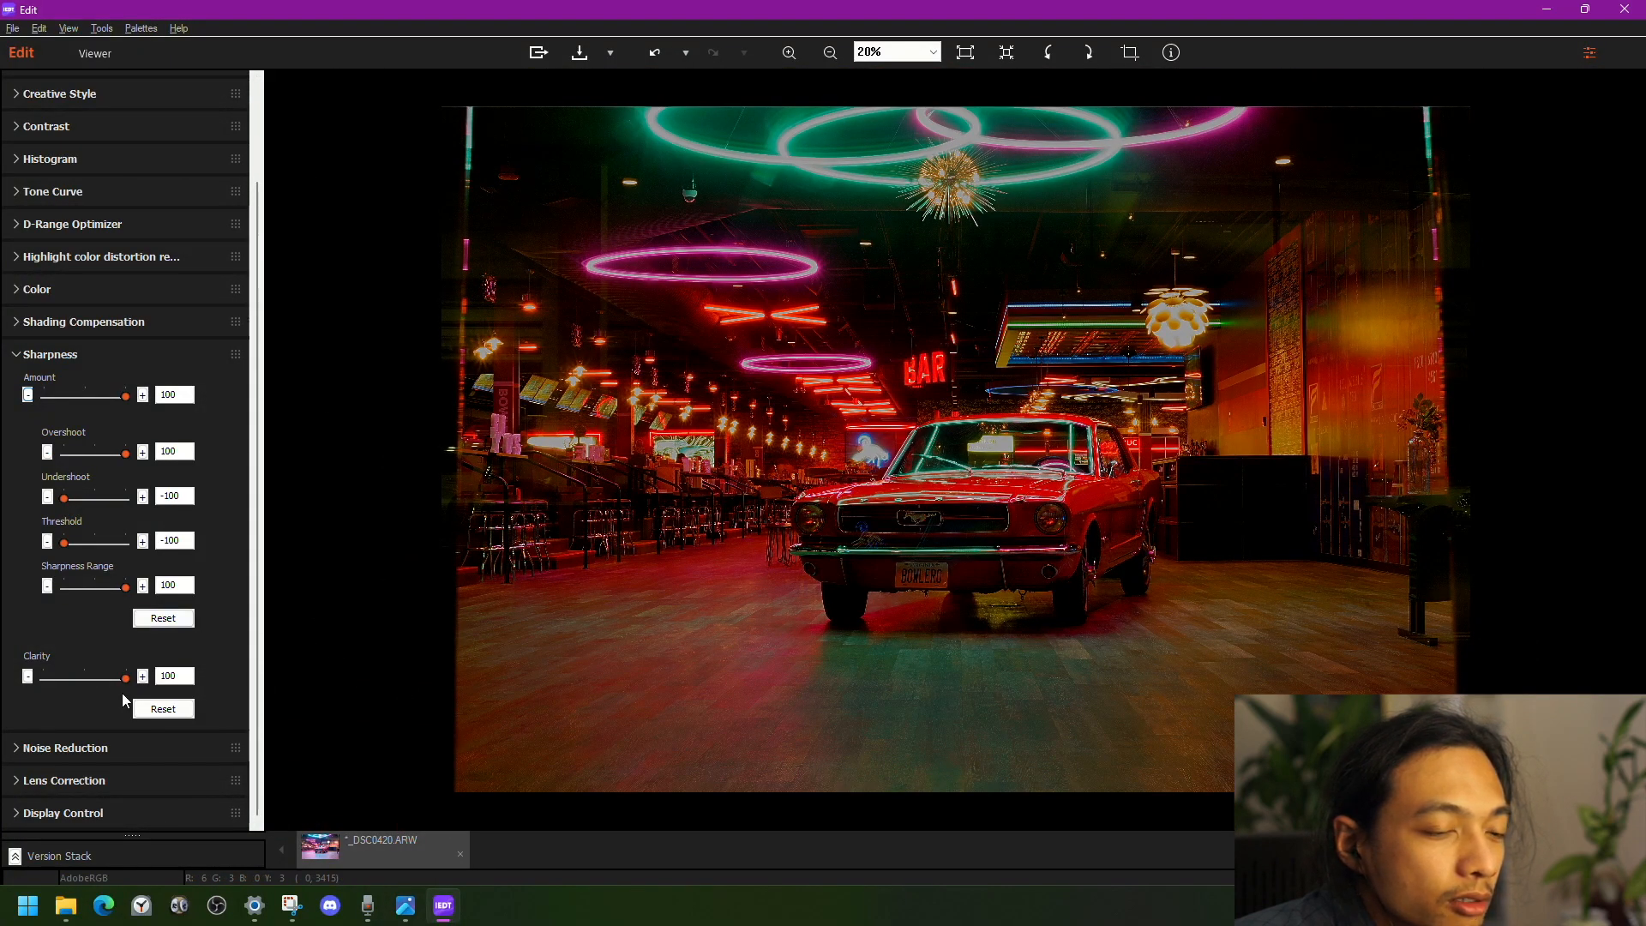
- Switch Noise Reduction to Manual and set its Amount to 100
left_click(14, 748)
left_click(32, 815)
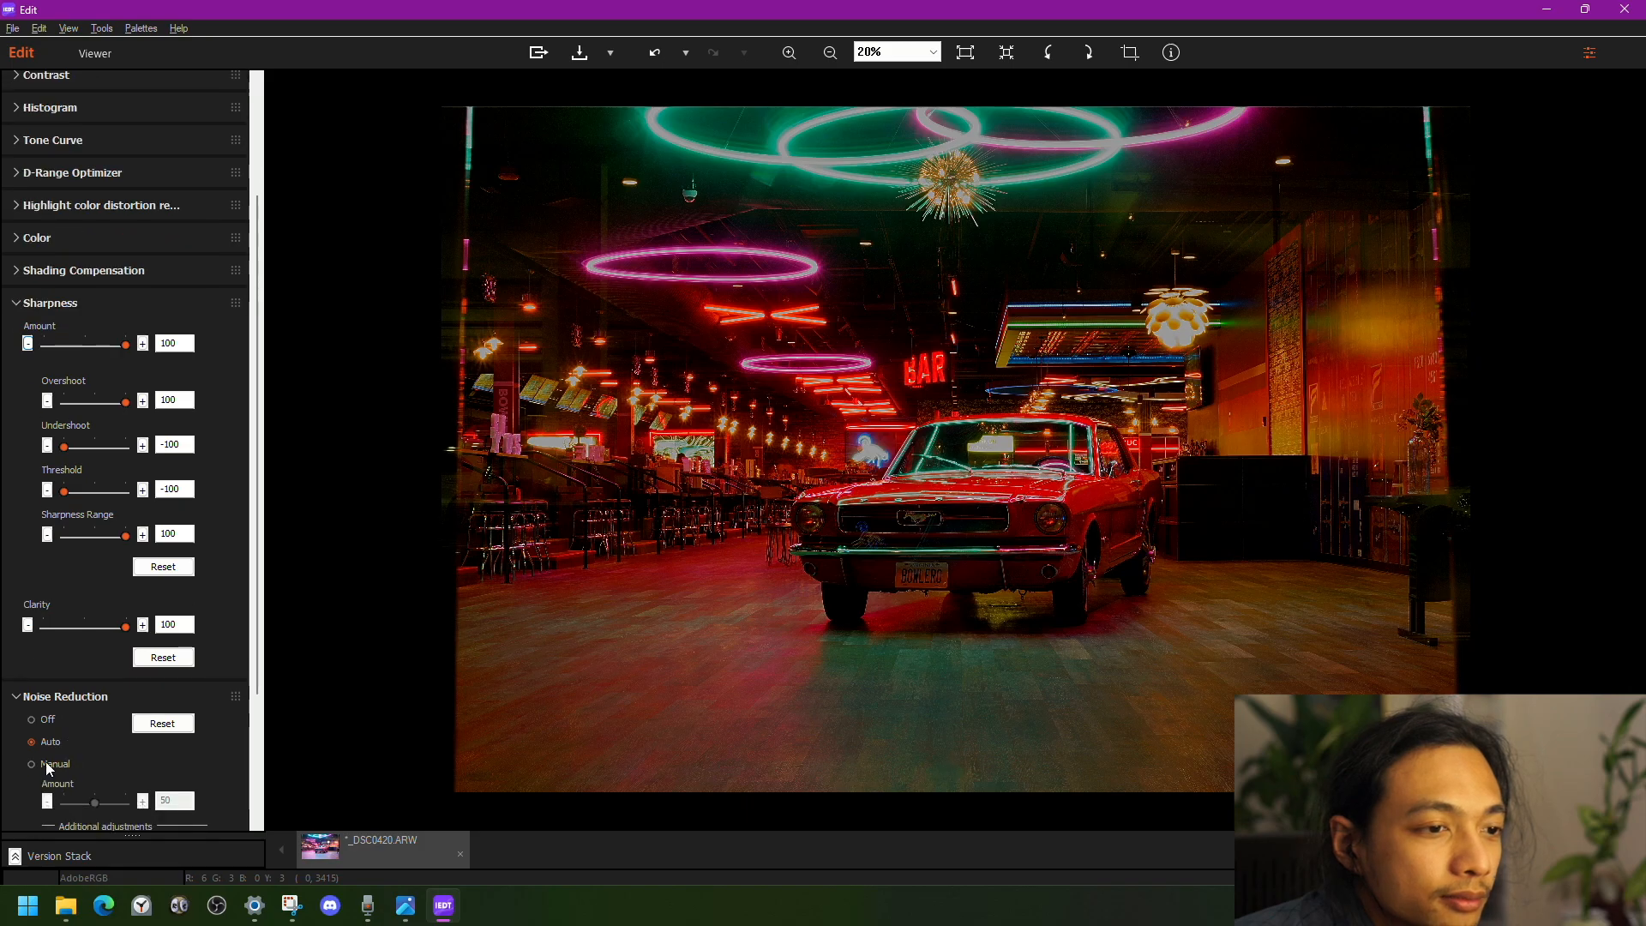
left_click_drag(96, 803, 126, 802)
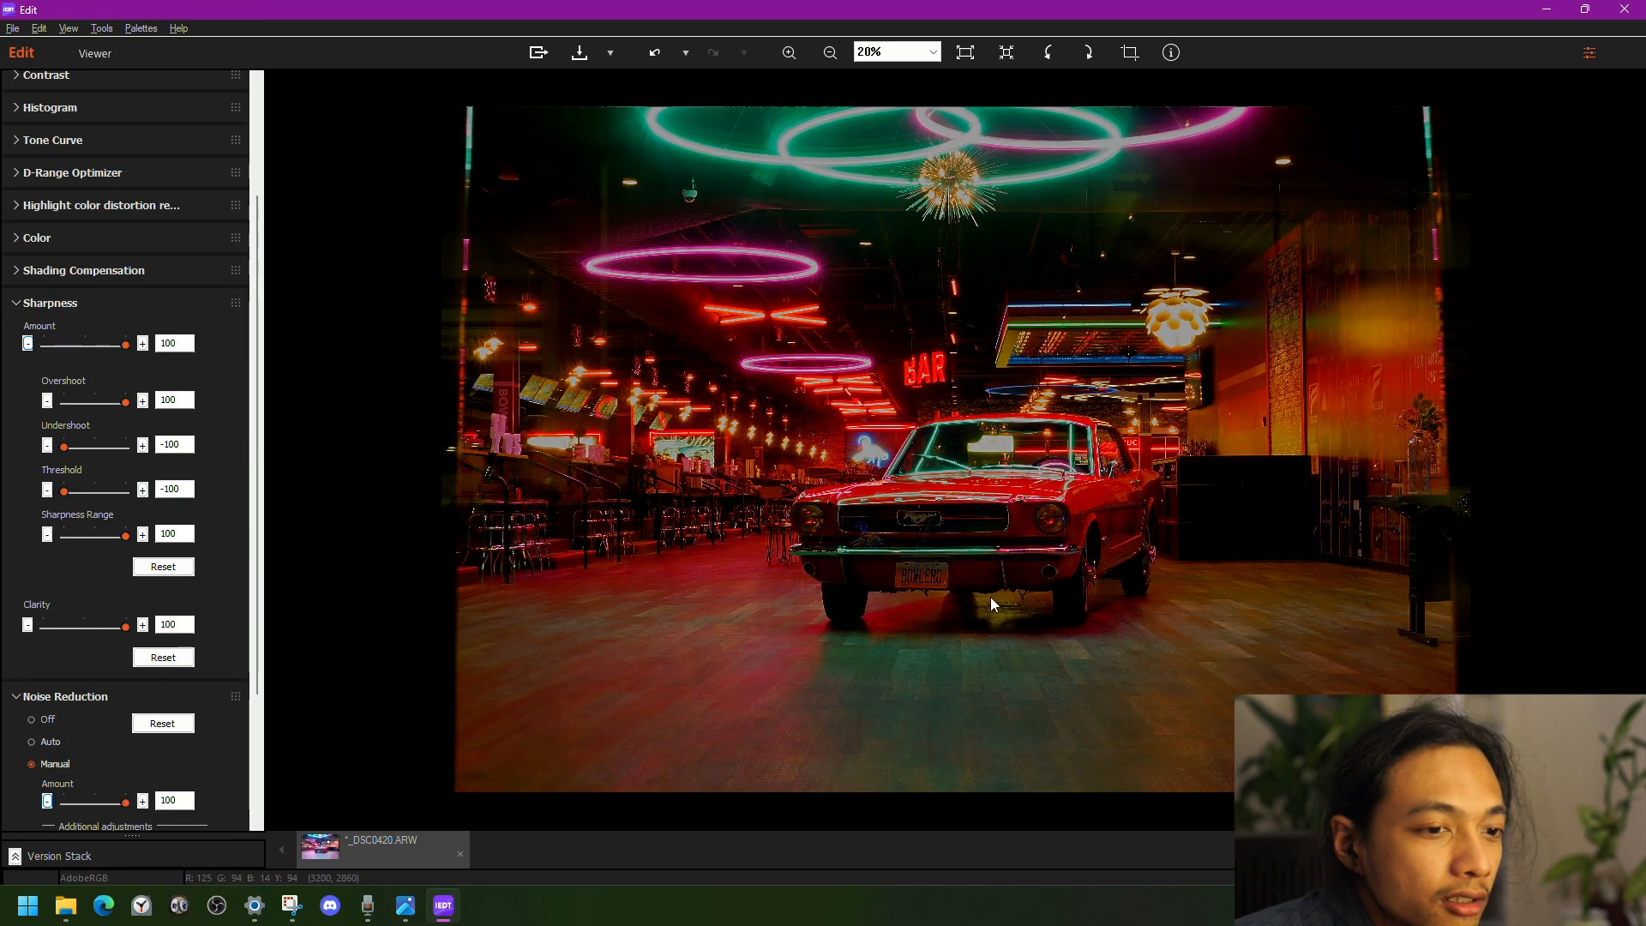
- Inspect the noise-reduced windshield, hood and car front up close and from farther out
scroll(990, 597, "up", 6)
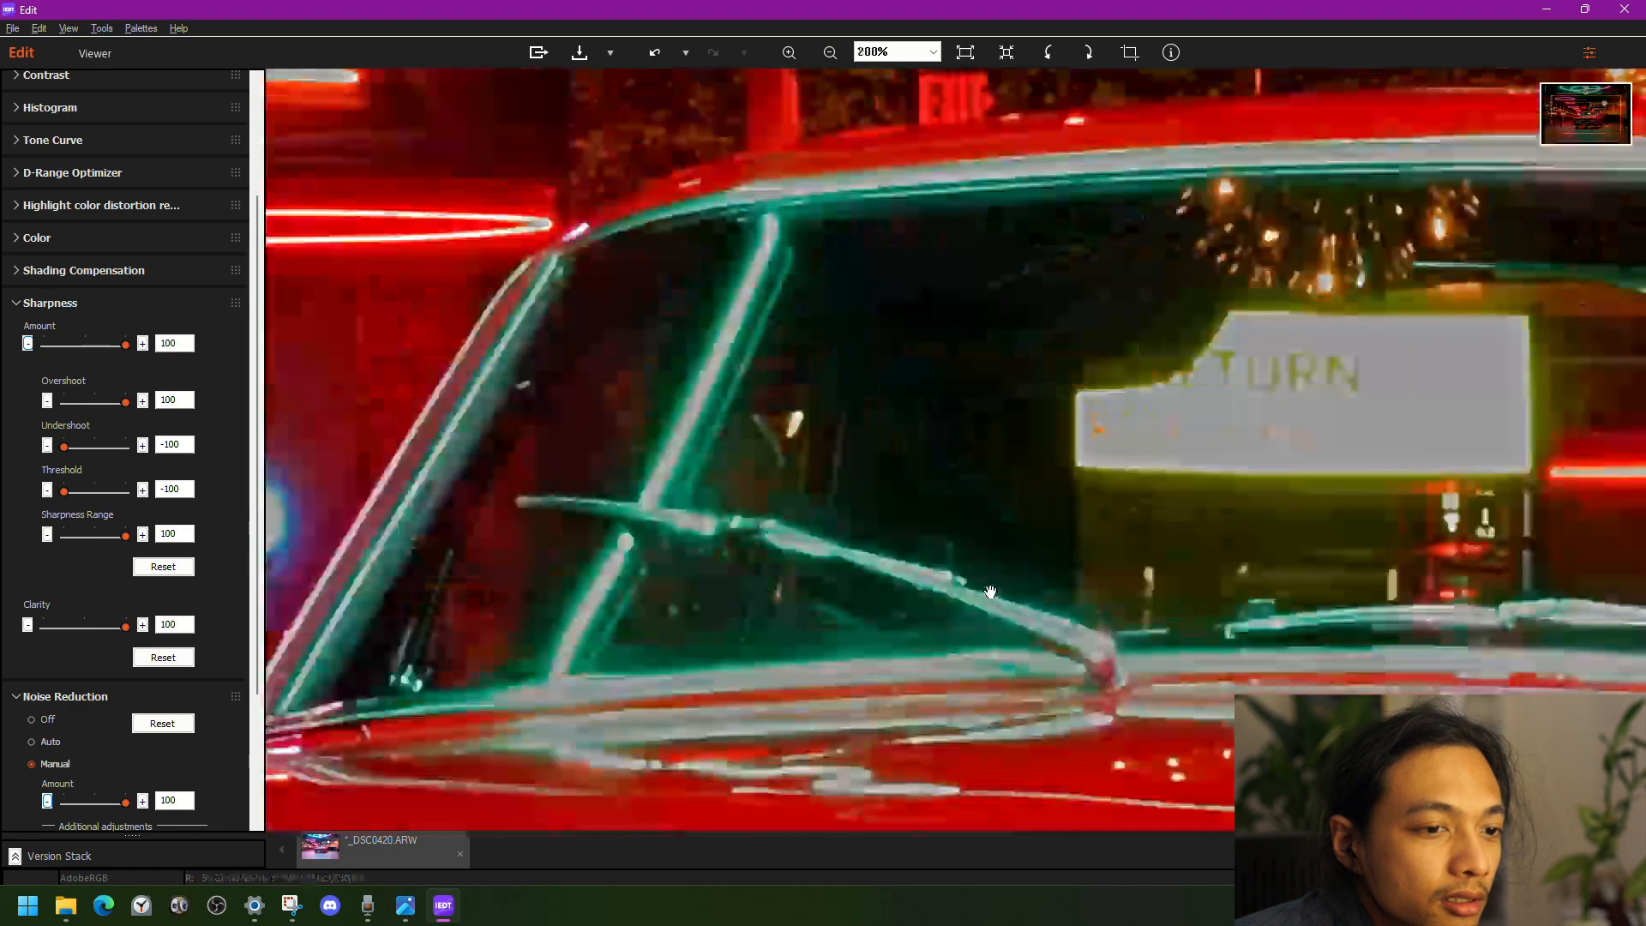
scroll(987, 592, "down", 3)
scroll(986, 591, "down", 1)
scroll(988, 590, "up", 3)
scroll(1155, 610, "down", 2)
left_click_drag(1157, 612, 1083, 477)
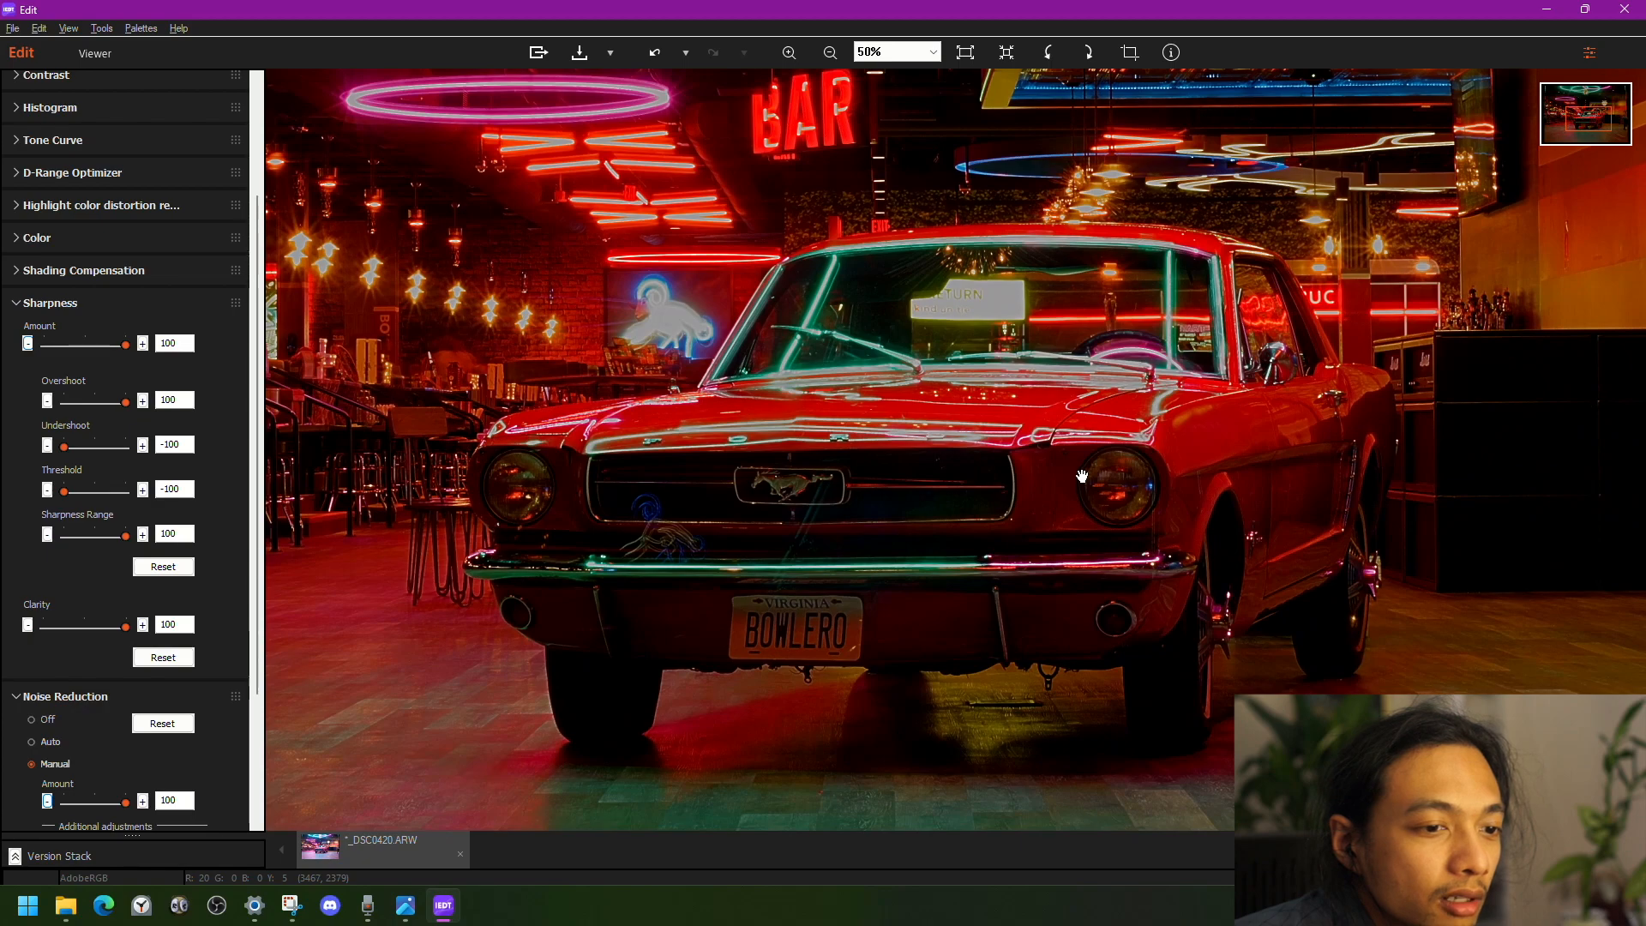
scroll(995, 465, "up", 2)
scroll(995, 465, "down", 2)
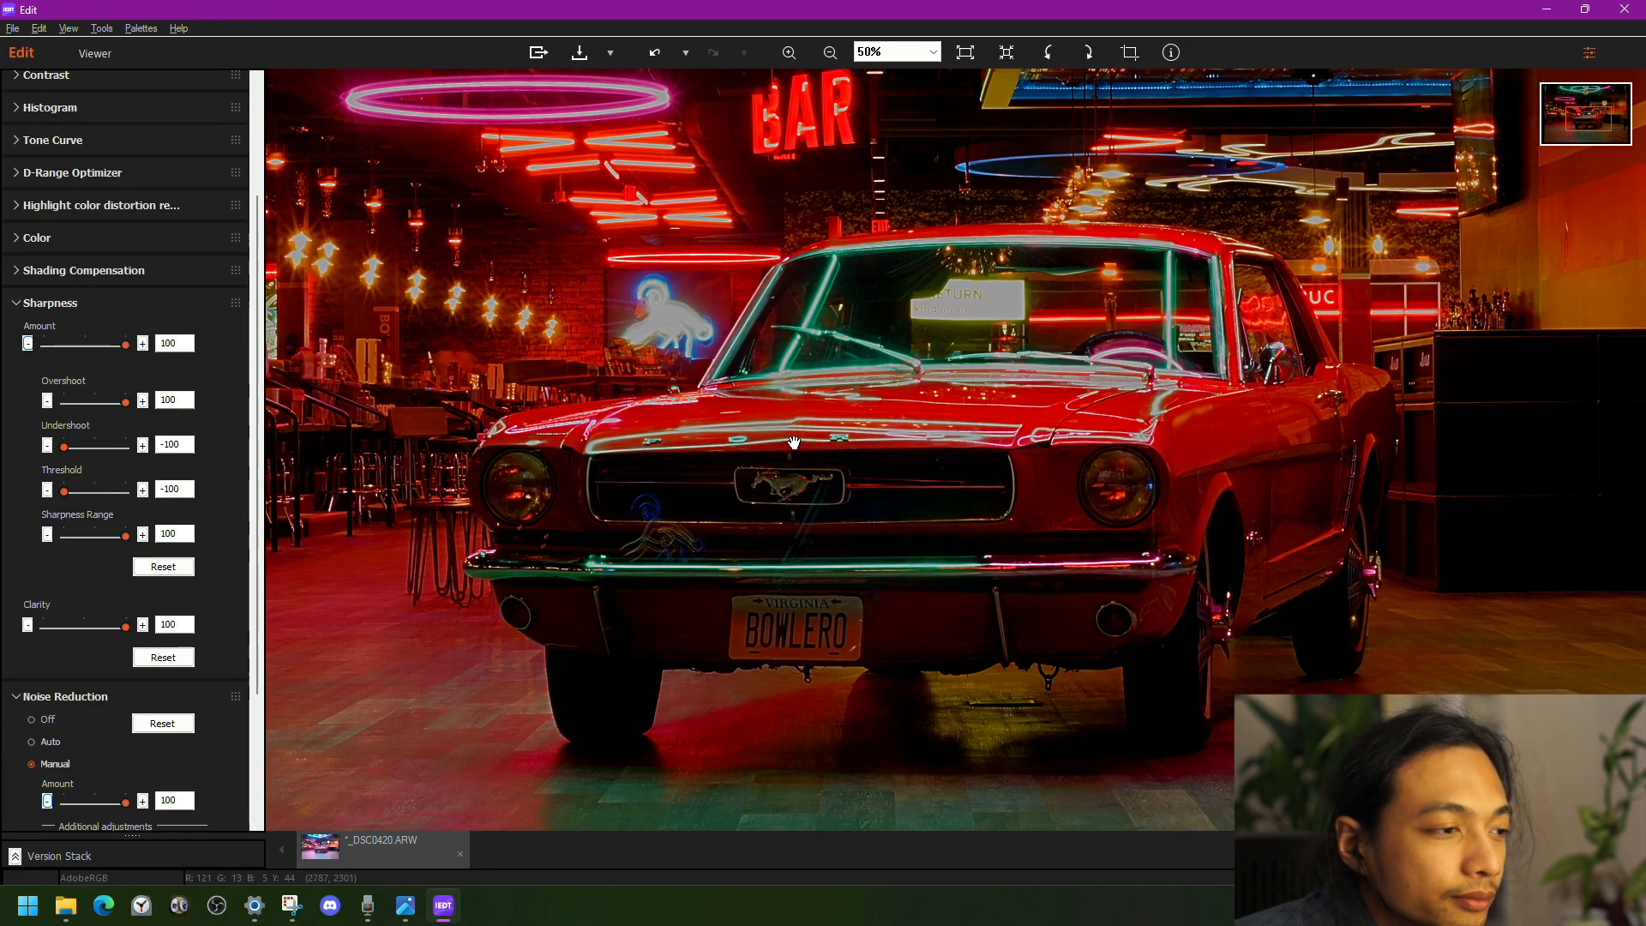
scroll(1035, 420, "up", 2)
left_click_drag(1035, 420, 861, 647)
scroll(862, 646, "down", 3)
scroll(861, 646, "down", 1)
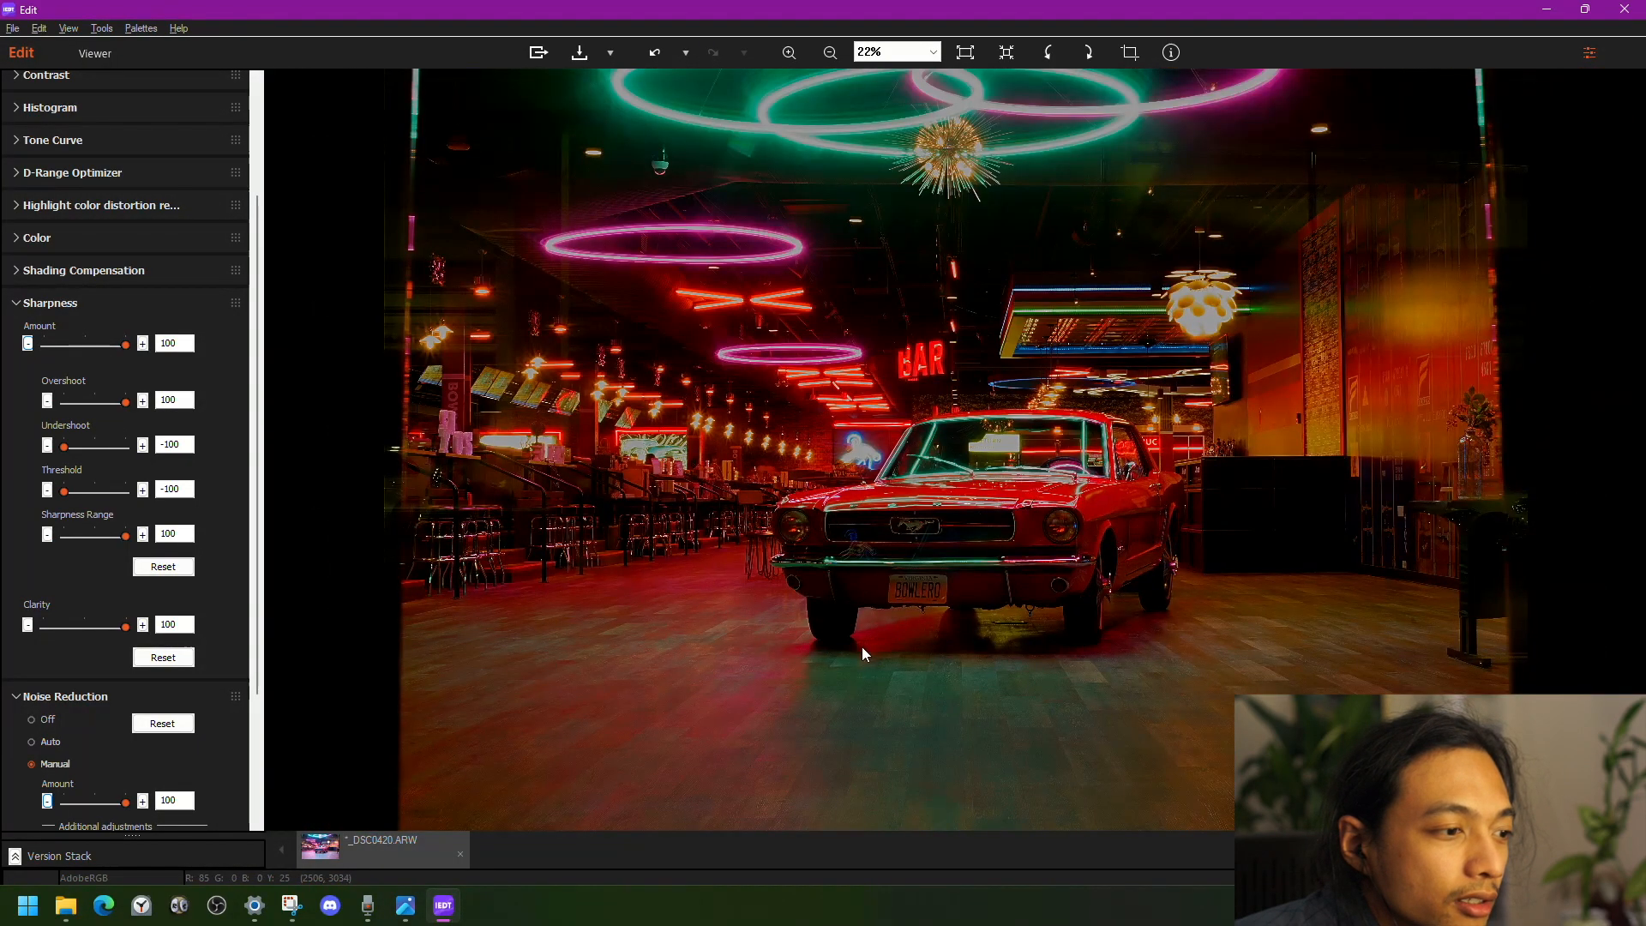
- Collapse the Sharpness settings and look through the Shading Compensation and Lens Correction options
left_click(24, 305)
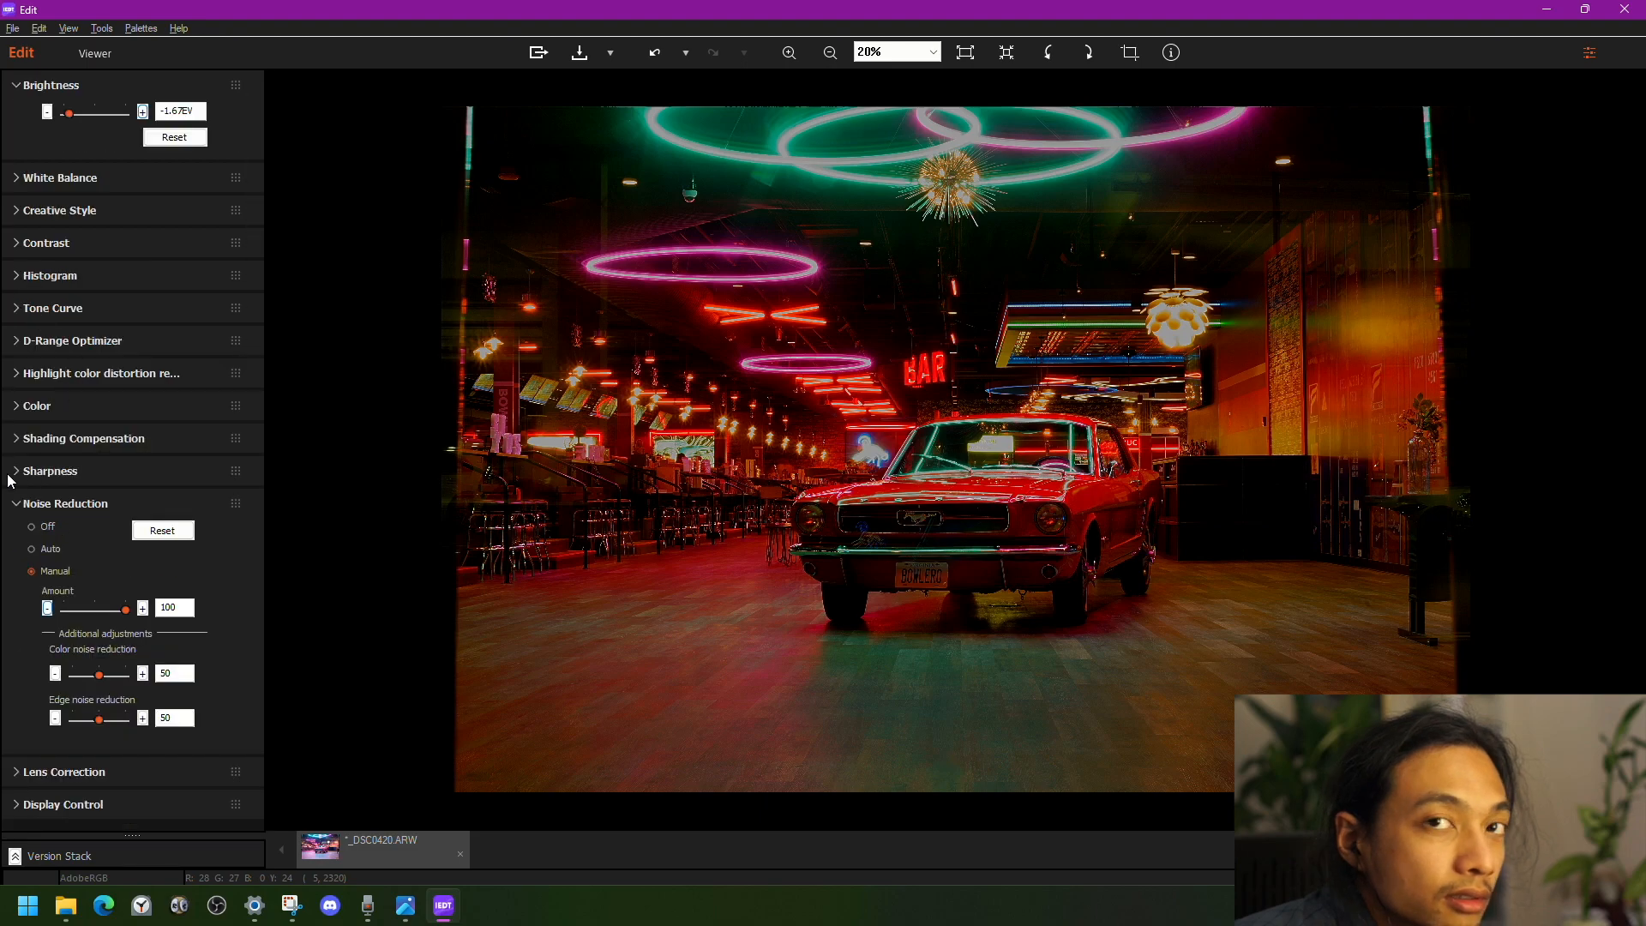
left_click(34, 471)
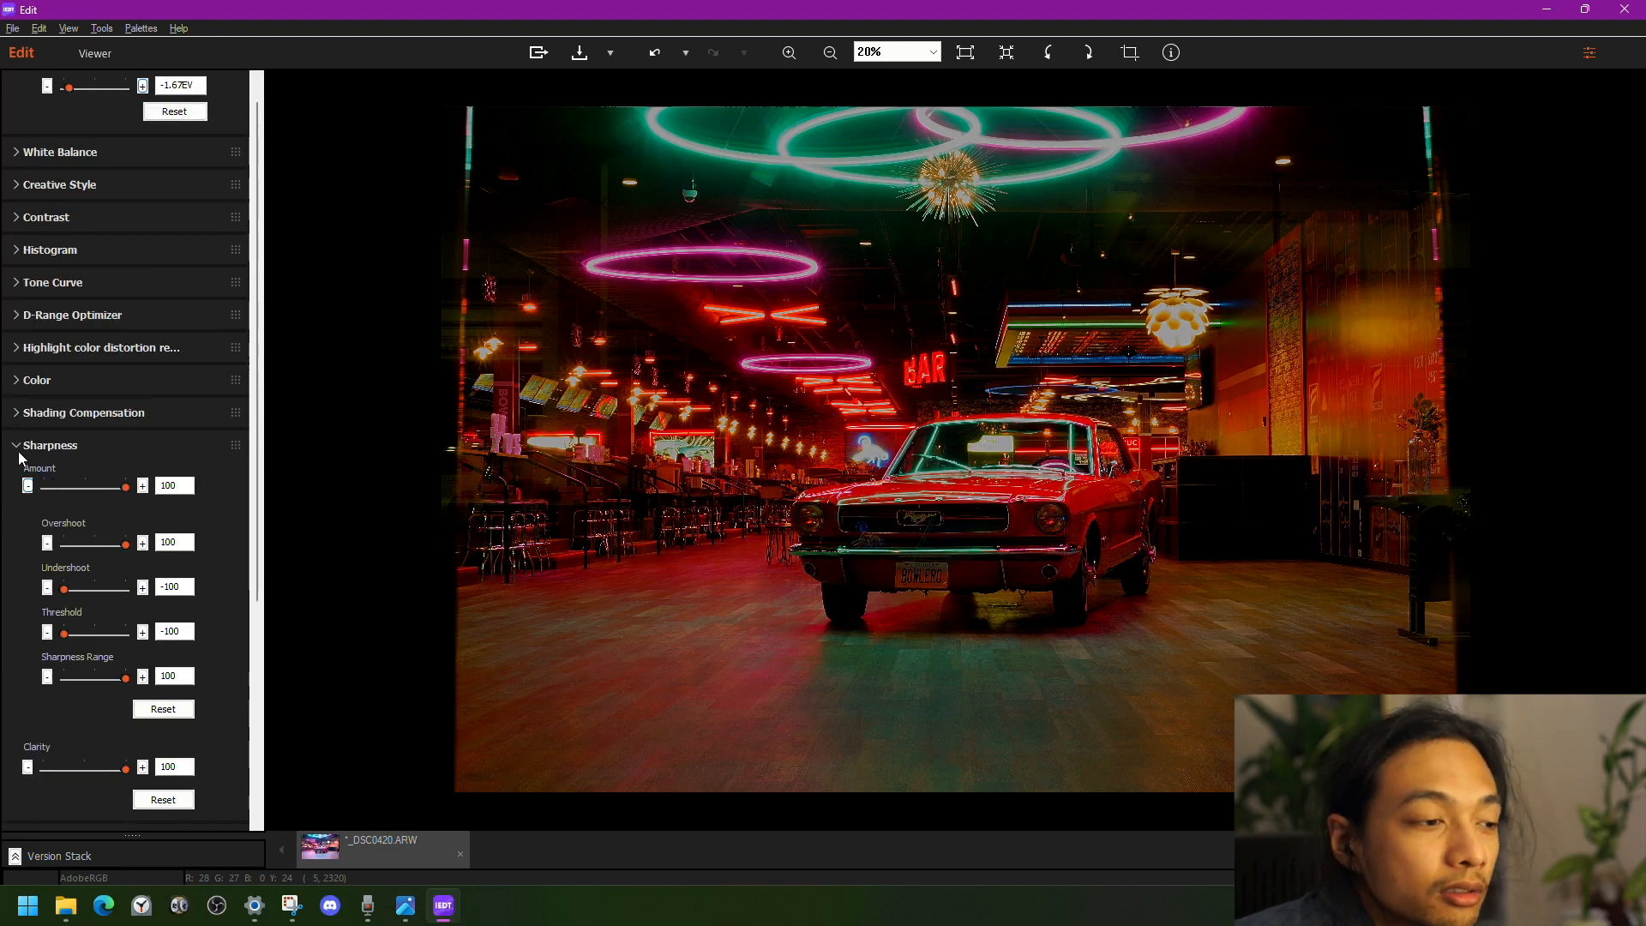
left_click(17, 415)
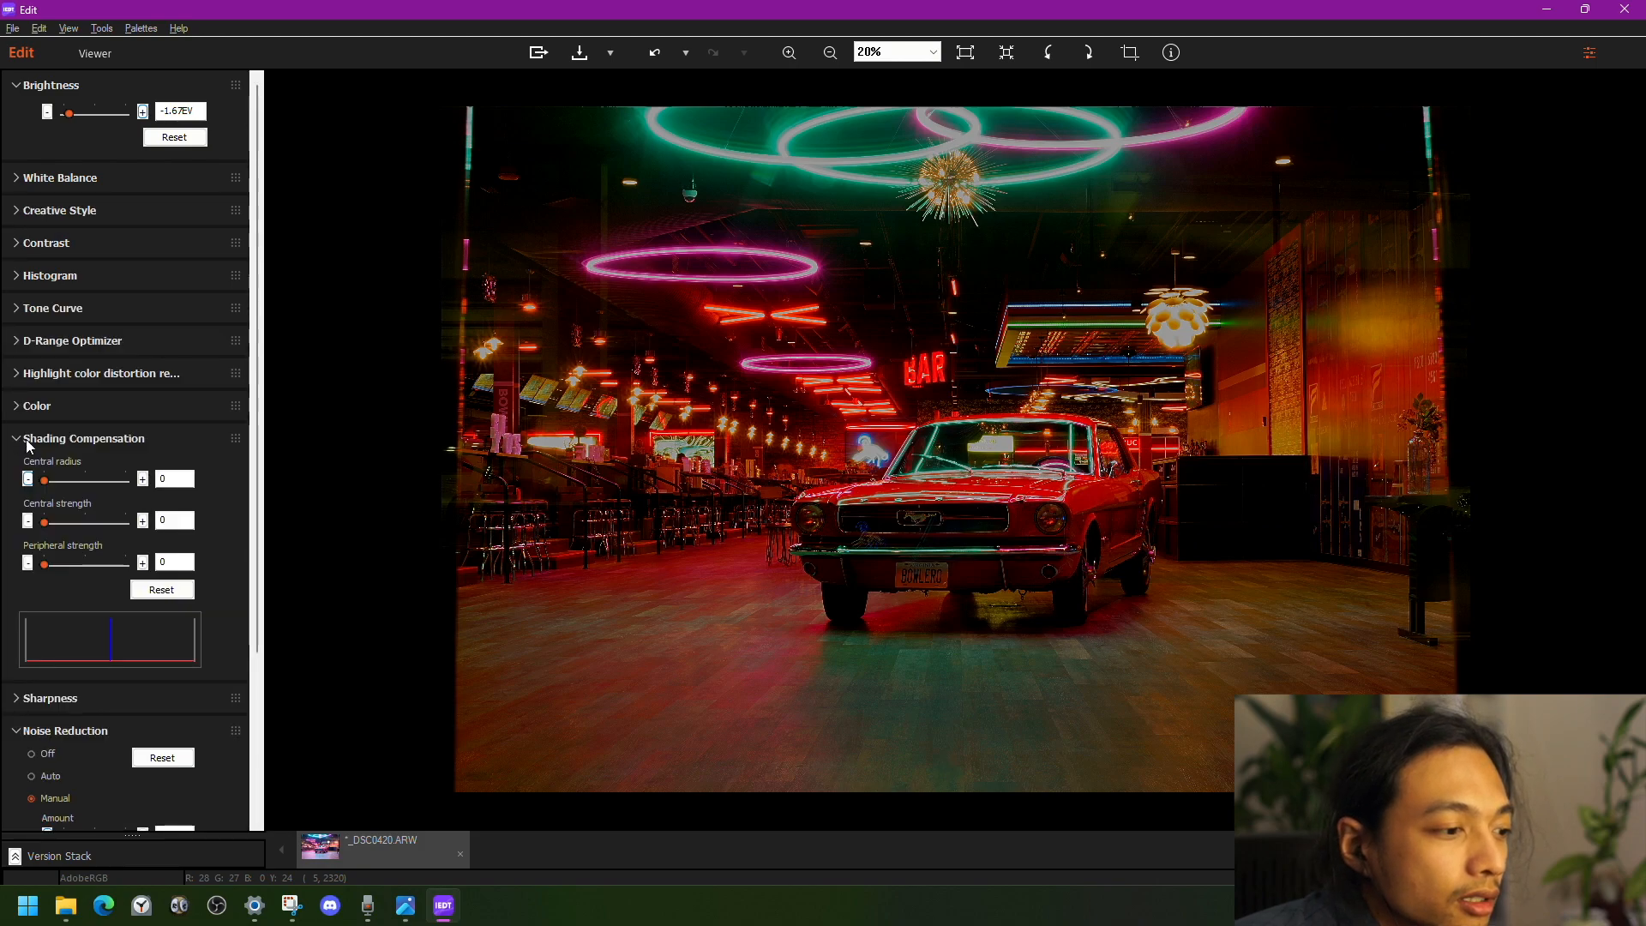
left_click(16, 440)
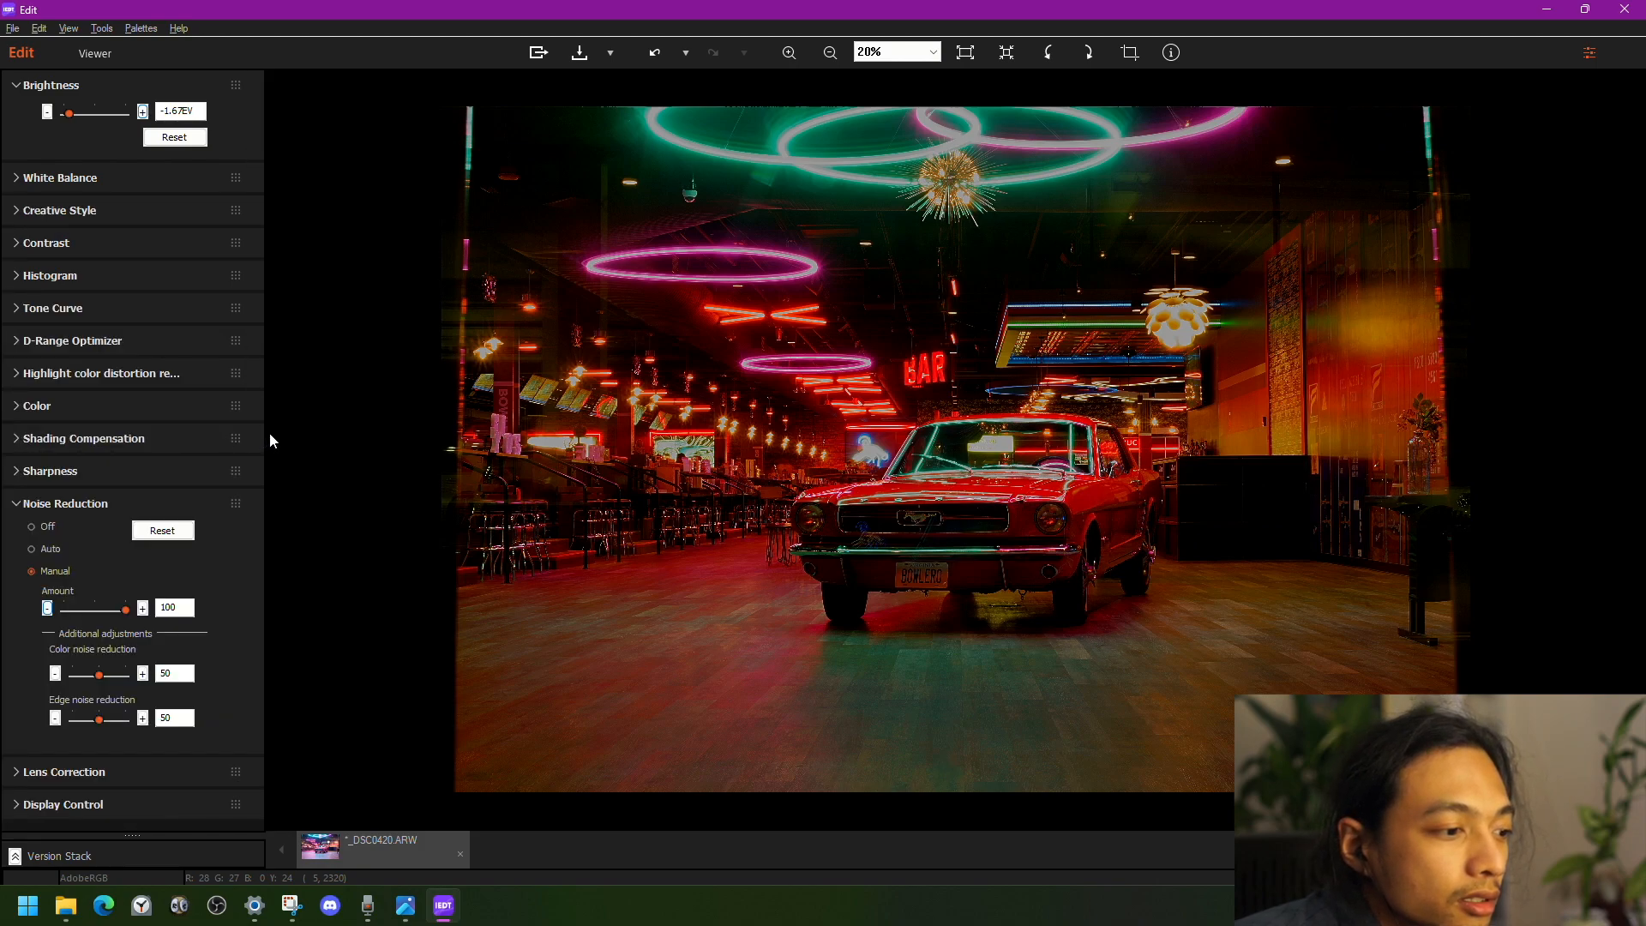
scroll(270, 436, "down", 1)
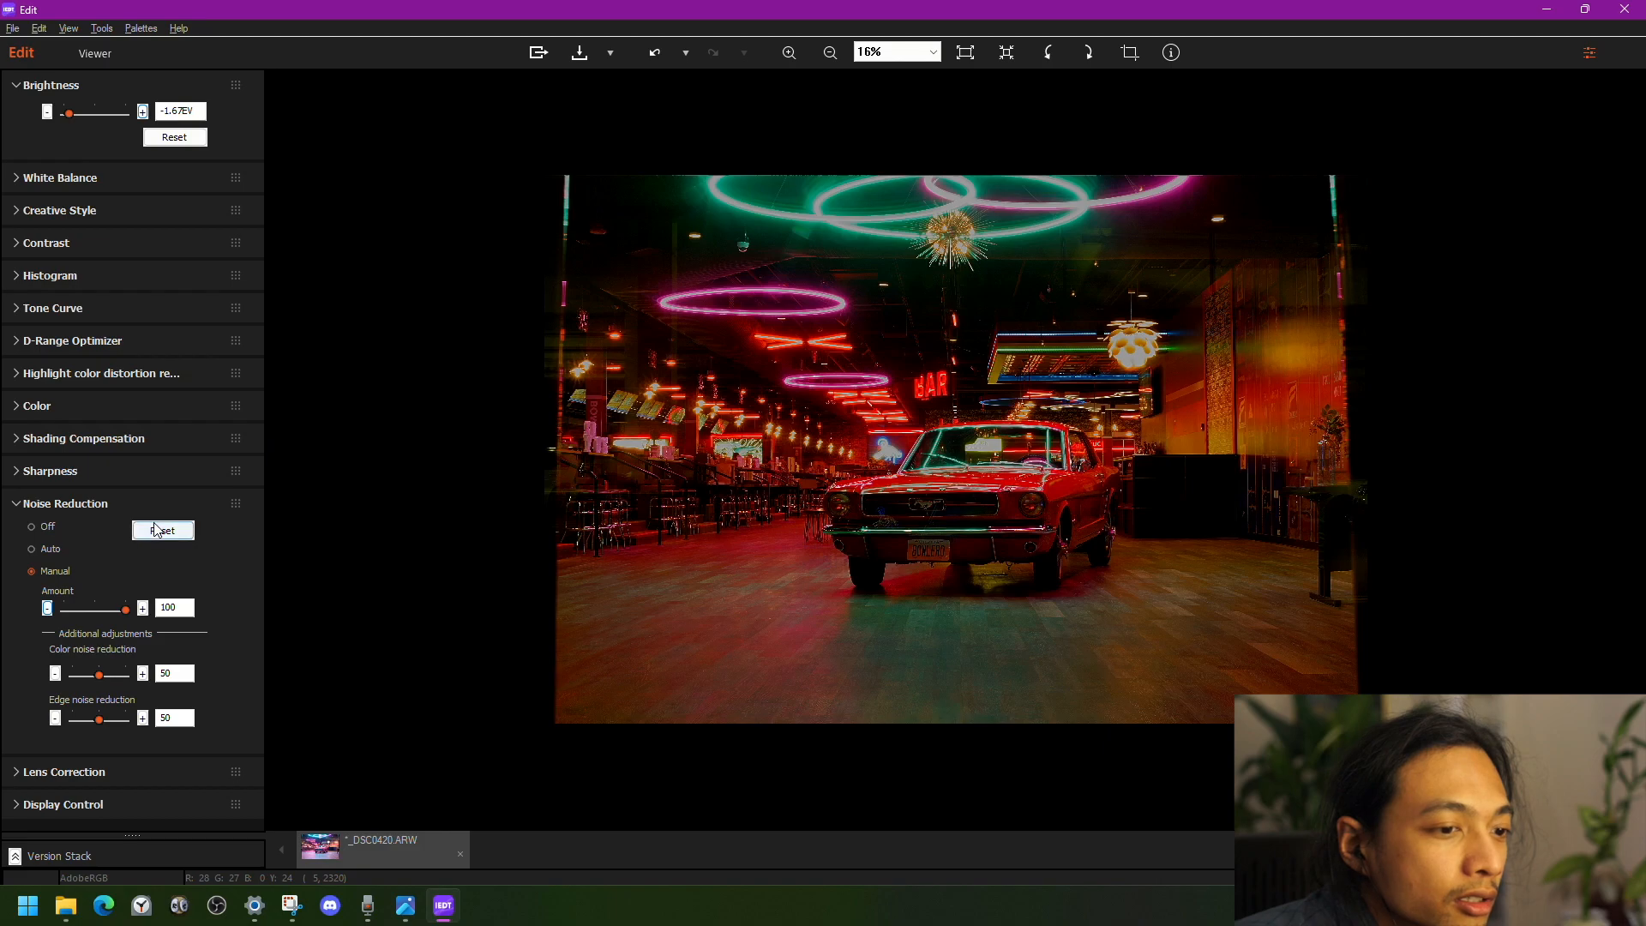
left_click(17, 772)
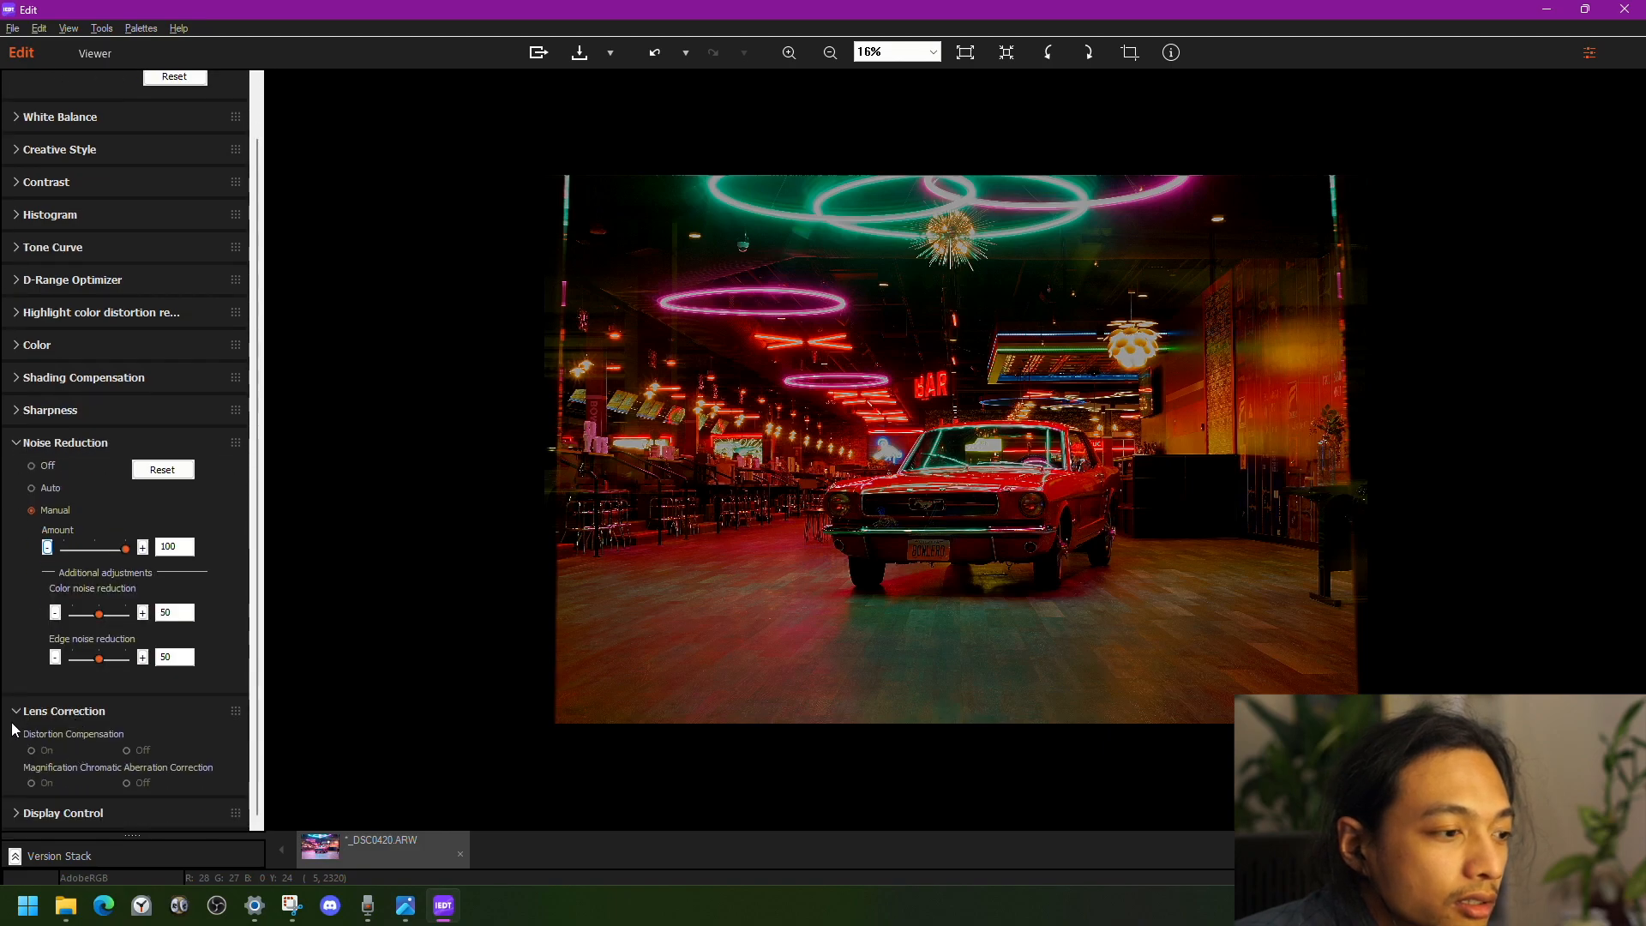
left_click(17, 710)
- Preview the clipped shadows, clipped highlights and out-of-gamut colors overlays one at a time, turning each off again
left_click(18, 804)
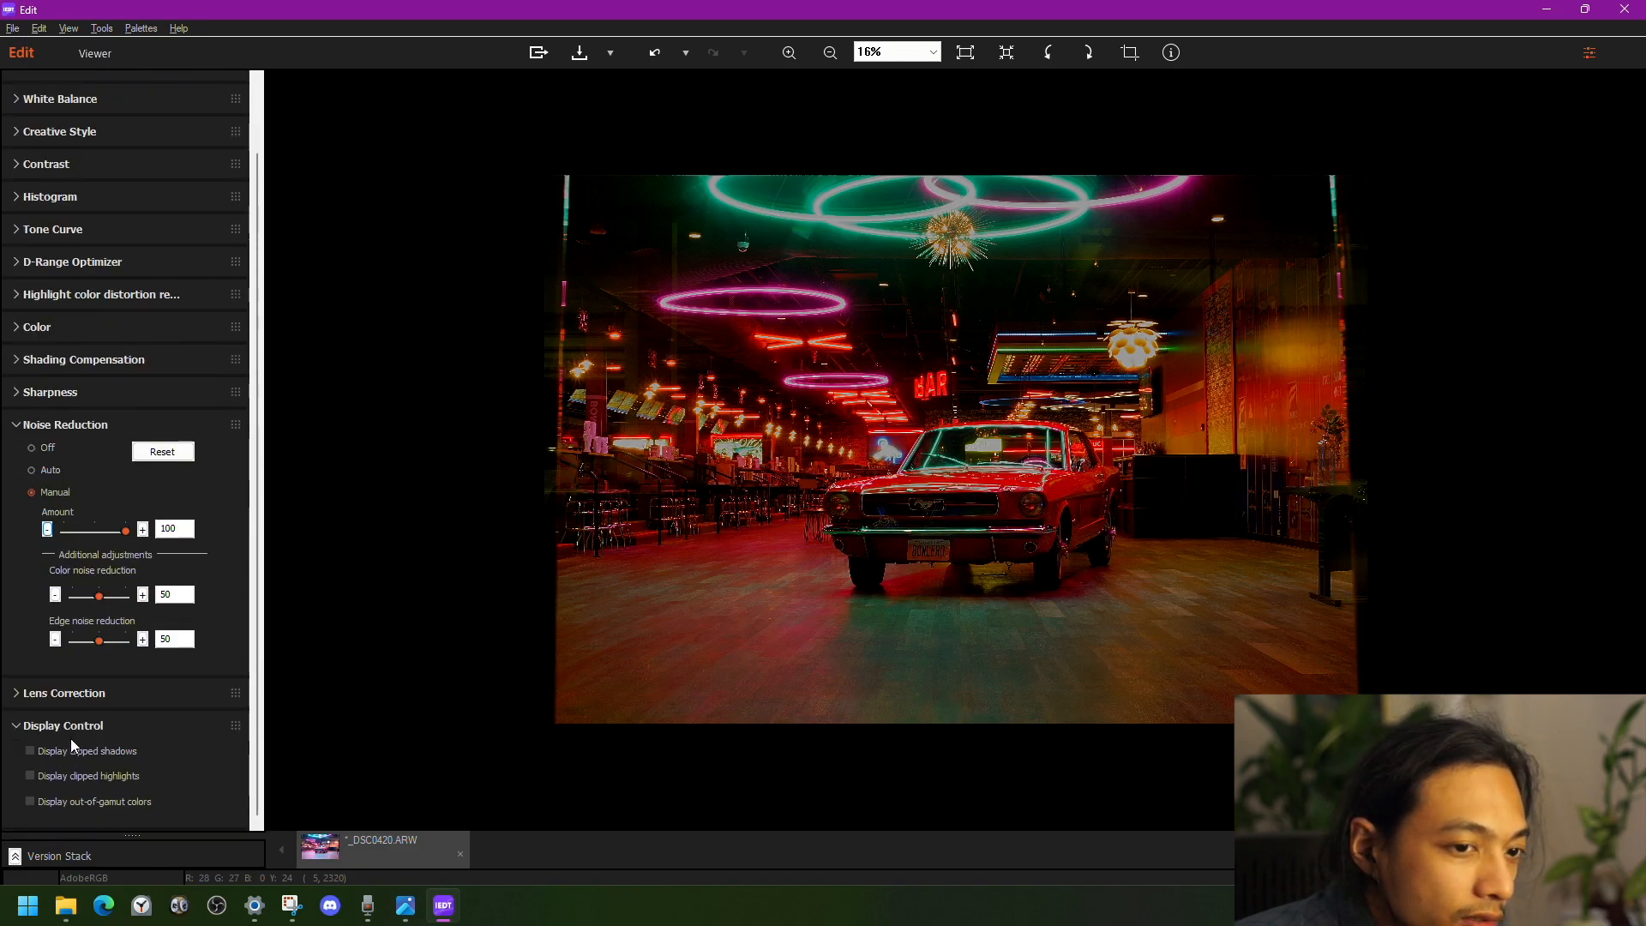
left_click(30, 752)
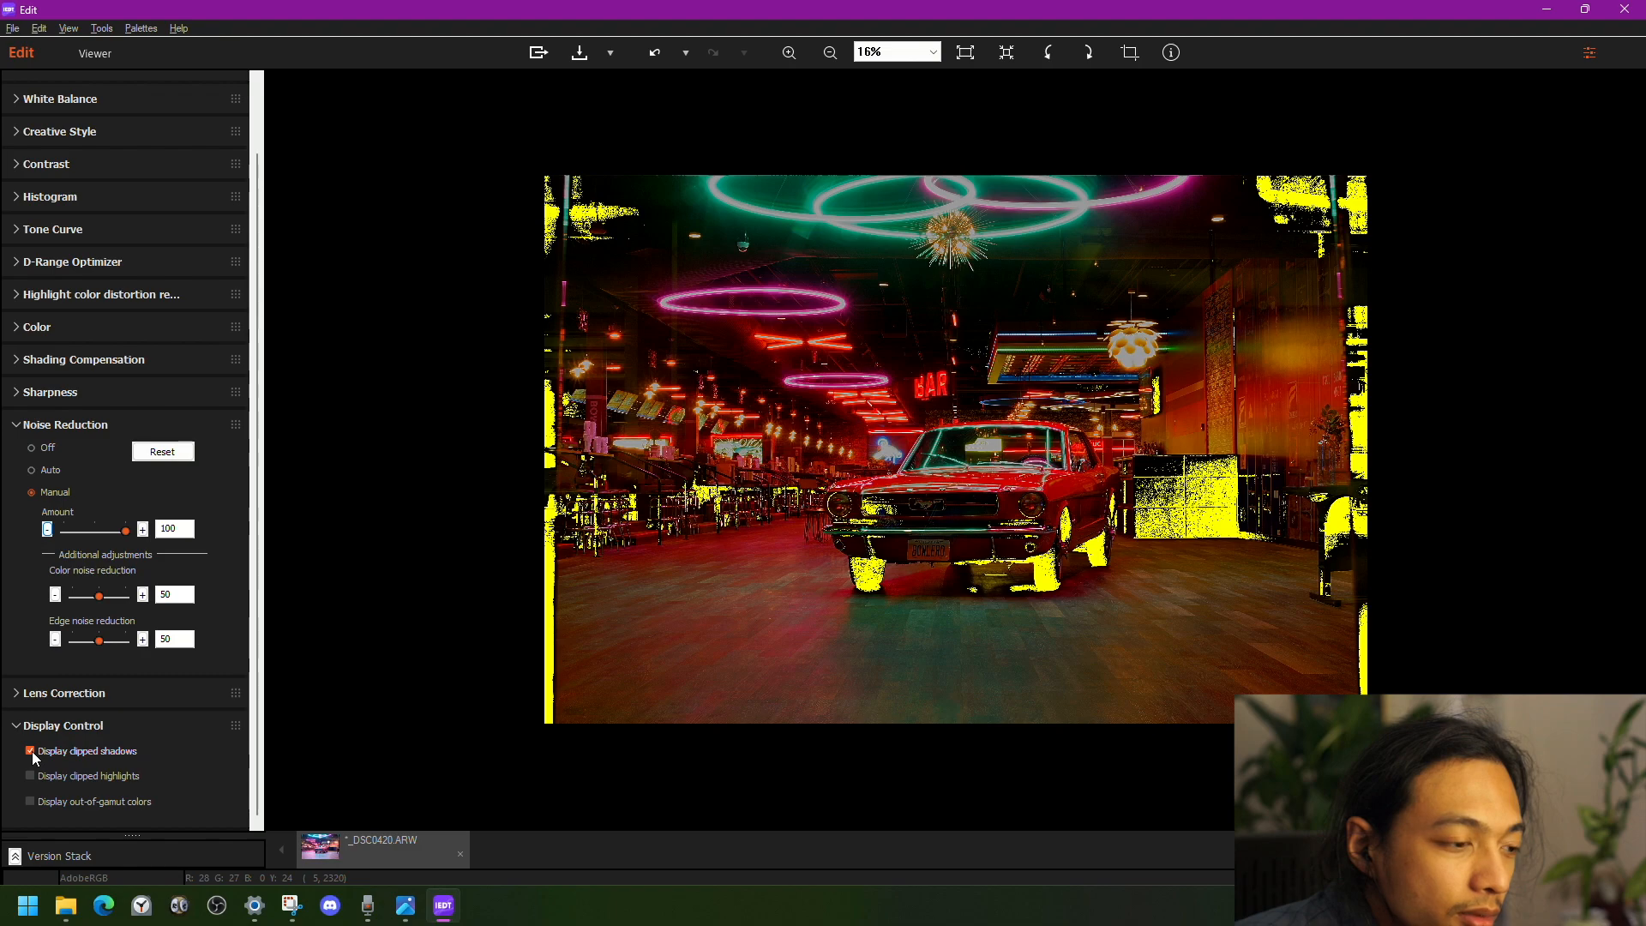
left_click(31, 752)
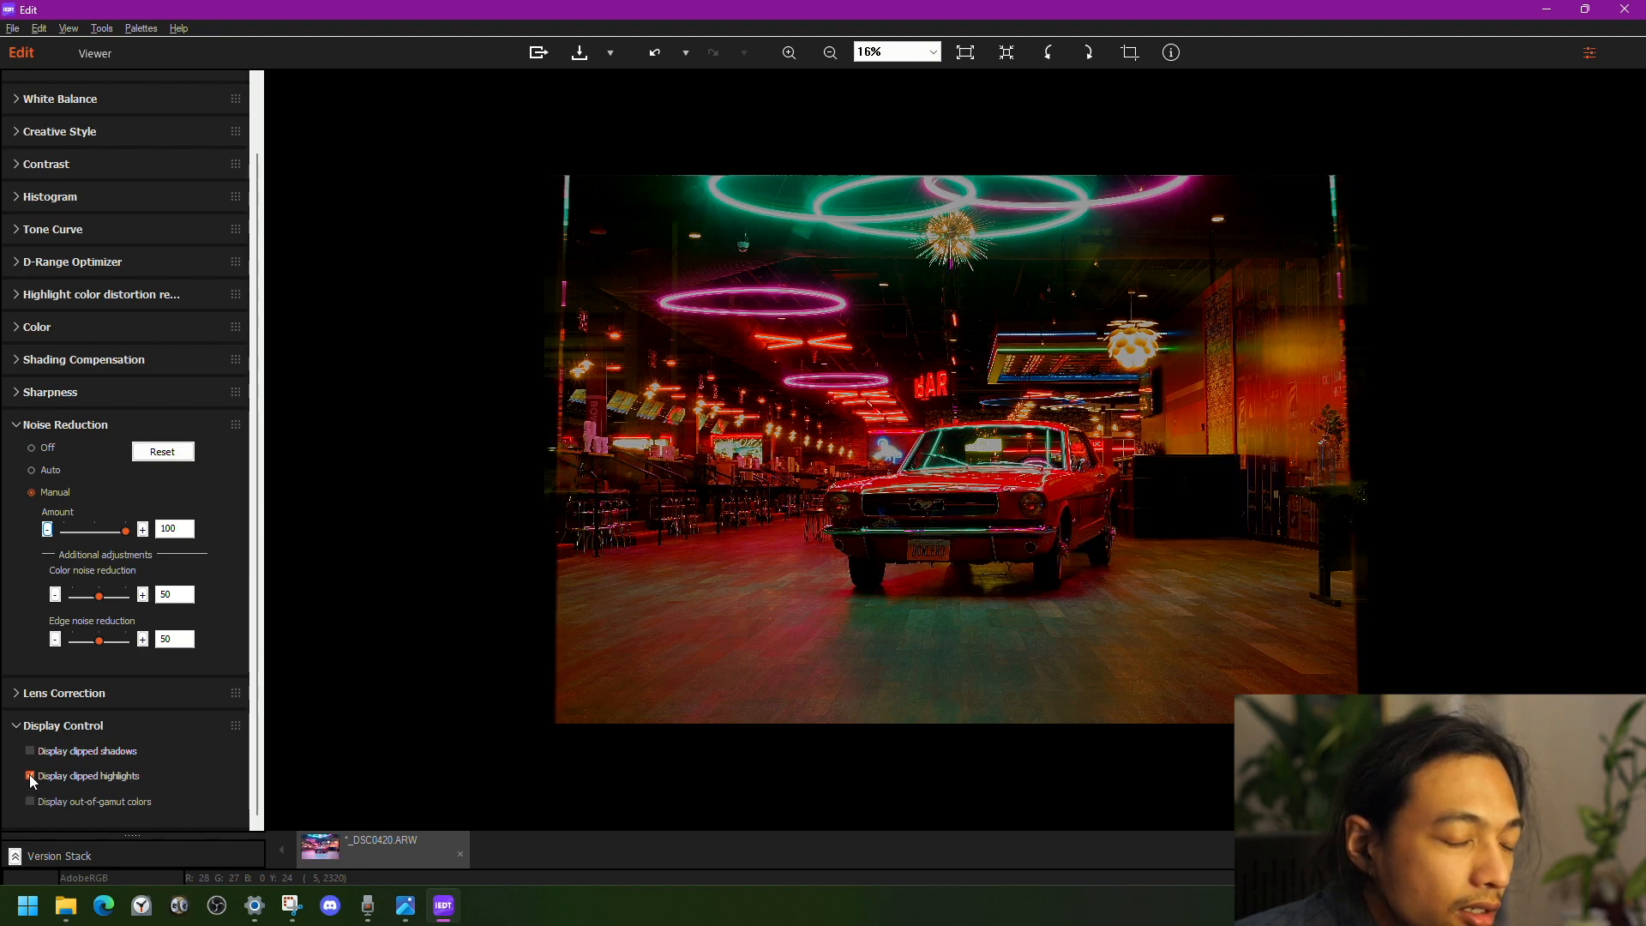
left_click(32, 802)
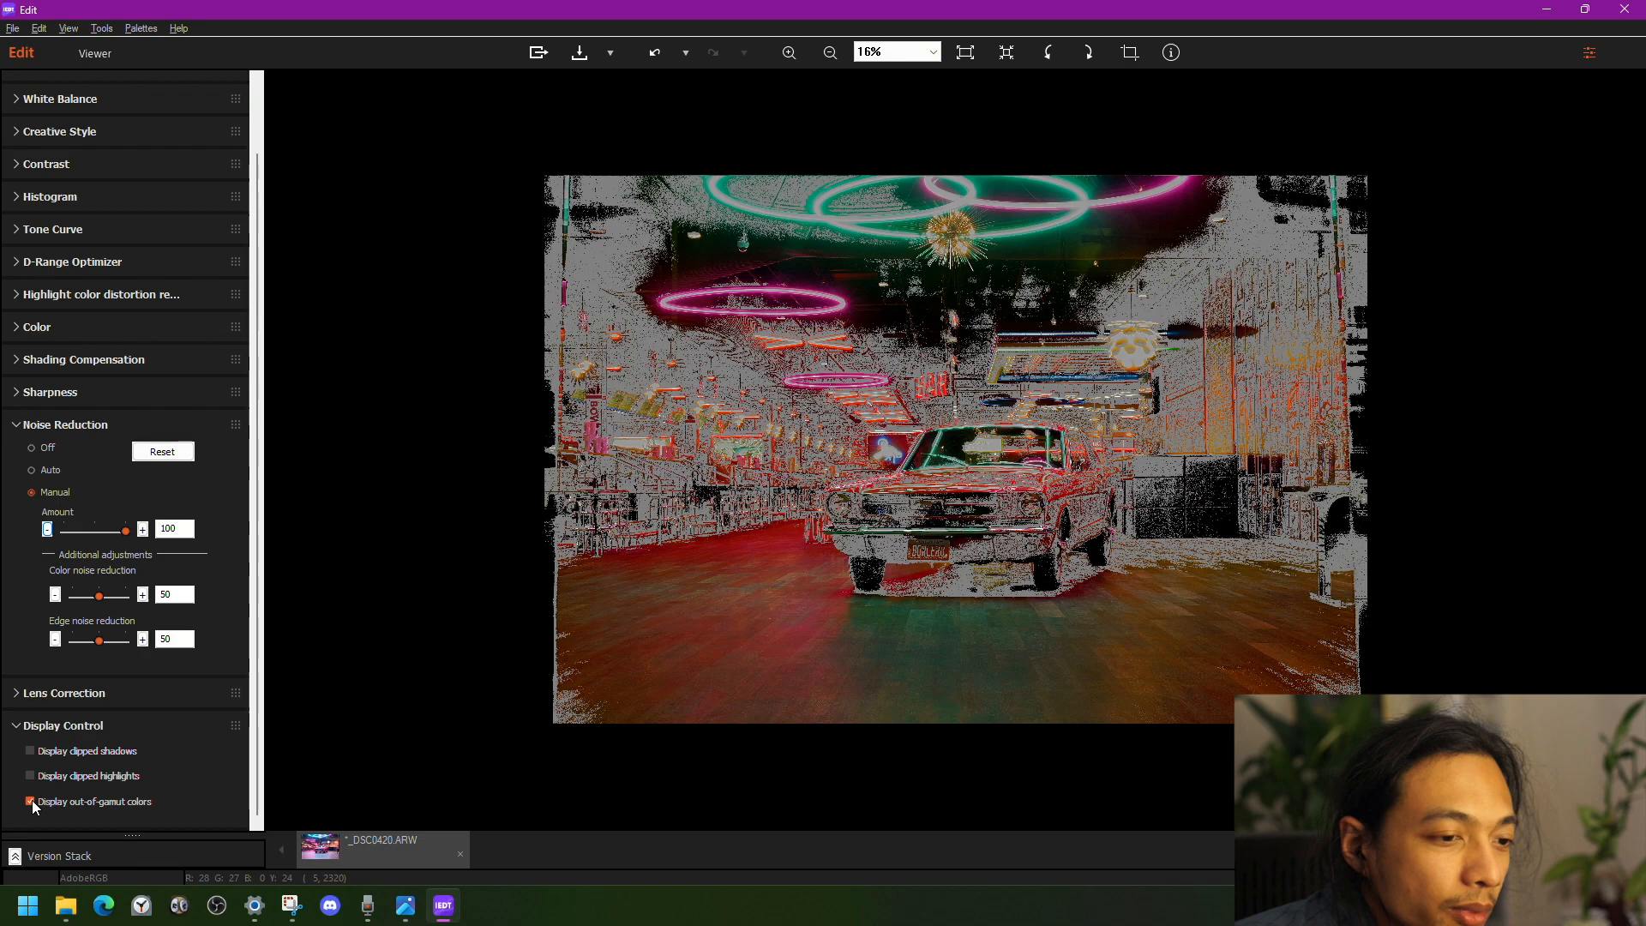
left_click(32, 802)
scroll(668, 622, "up", 2)
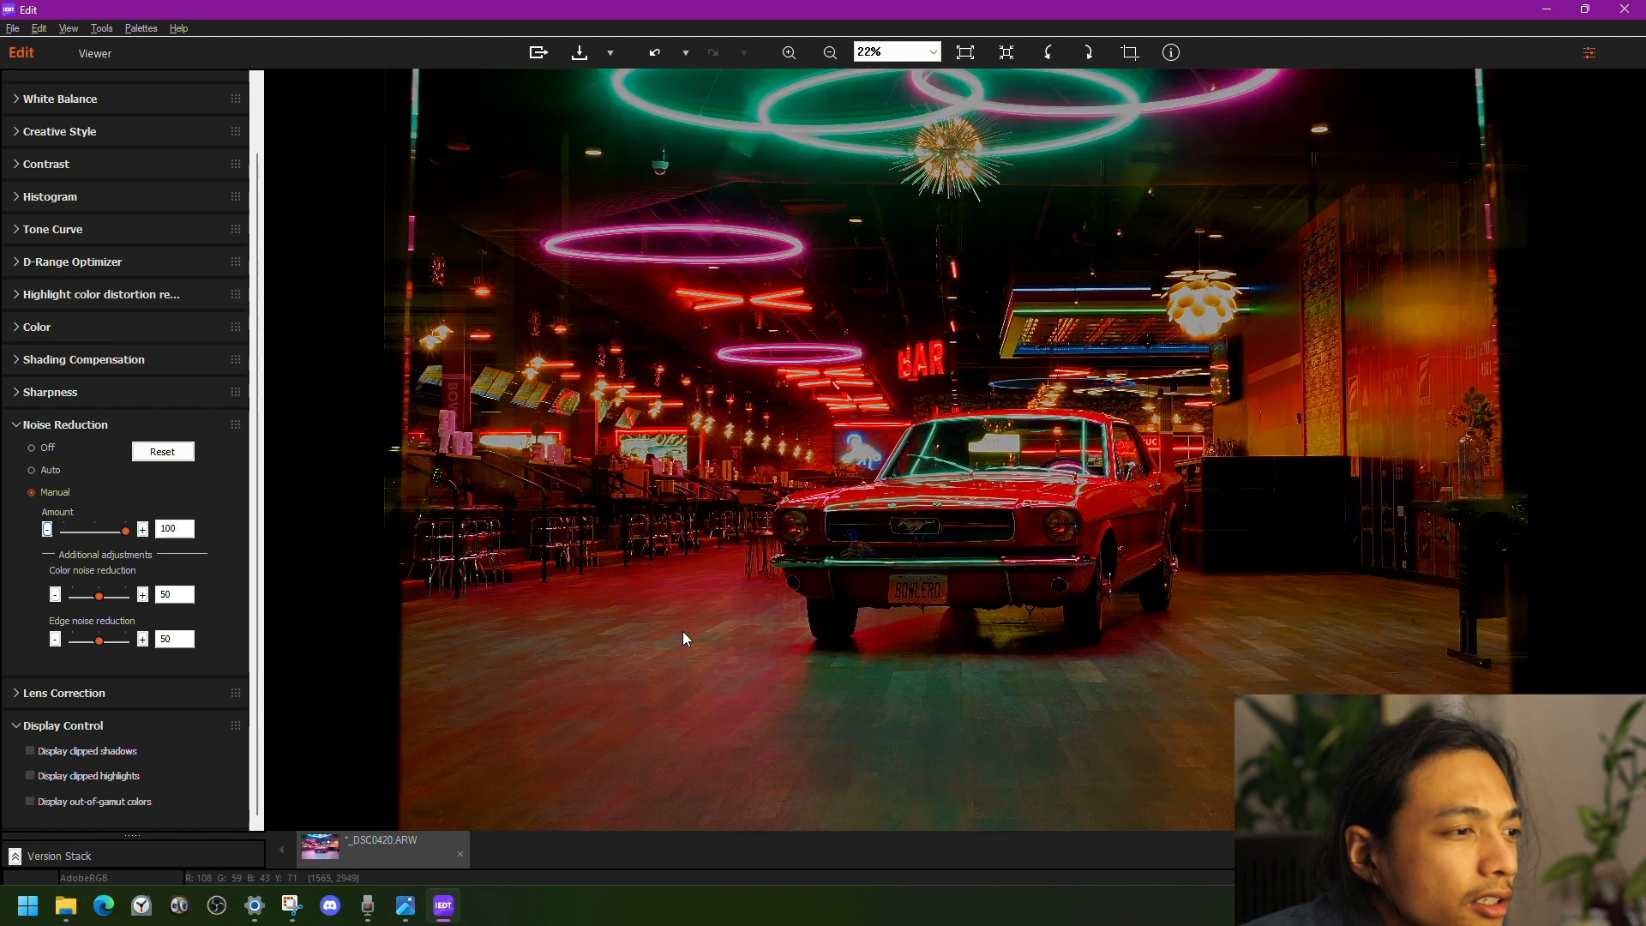
scroll(646, 666, "up", 3)
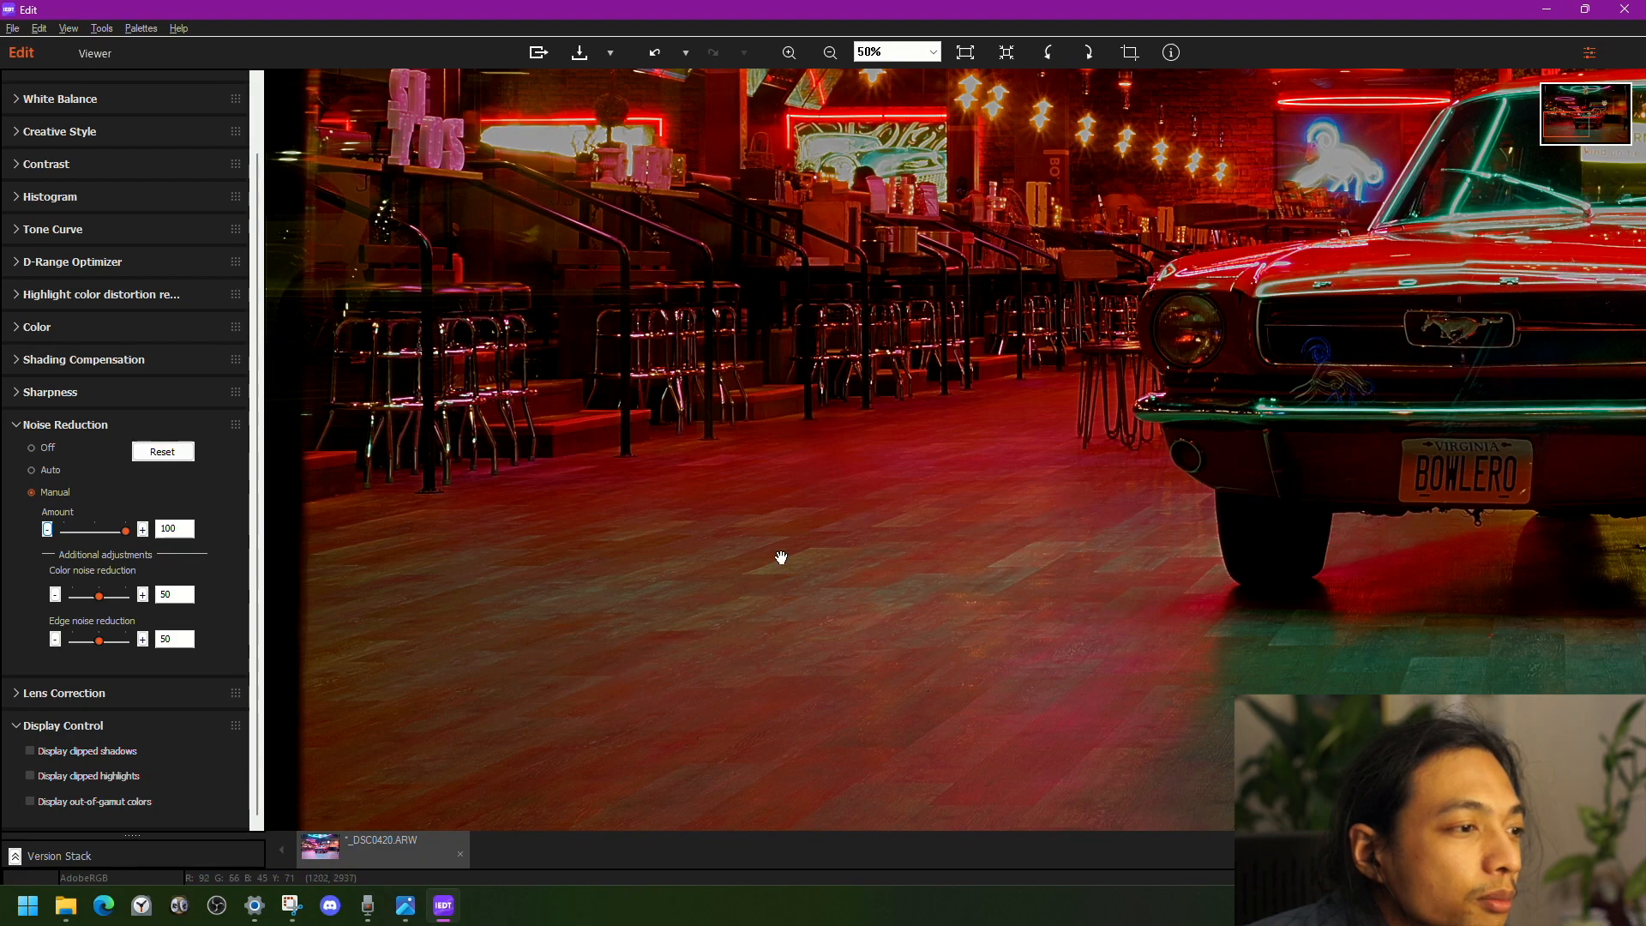
- Collapse the Noise Reduction settings, set the Creative Style to Vivid, and check the car and bar stools at several magnifications
scroll(43, 394, "up", 2)
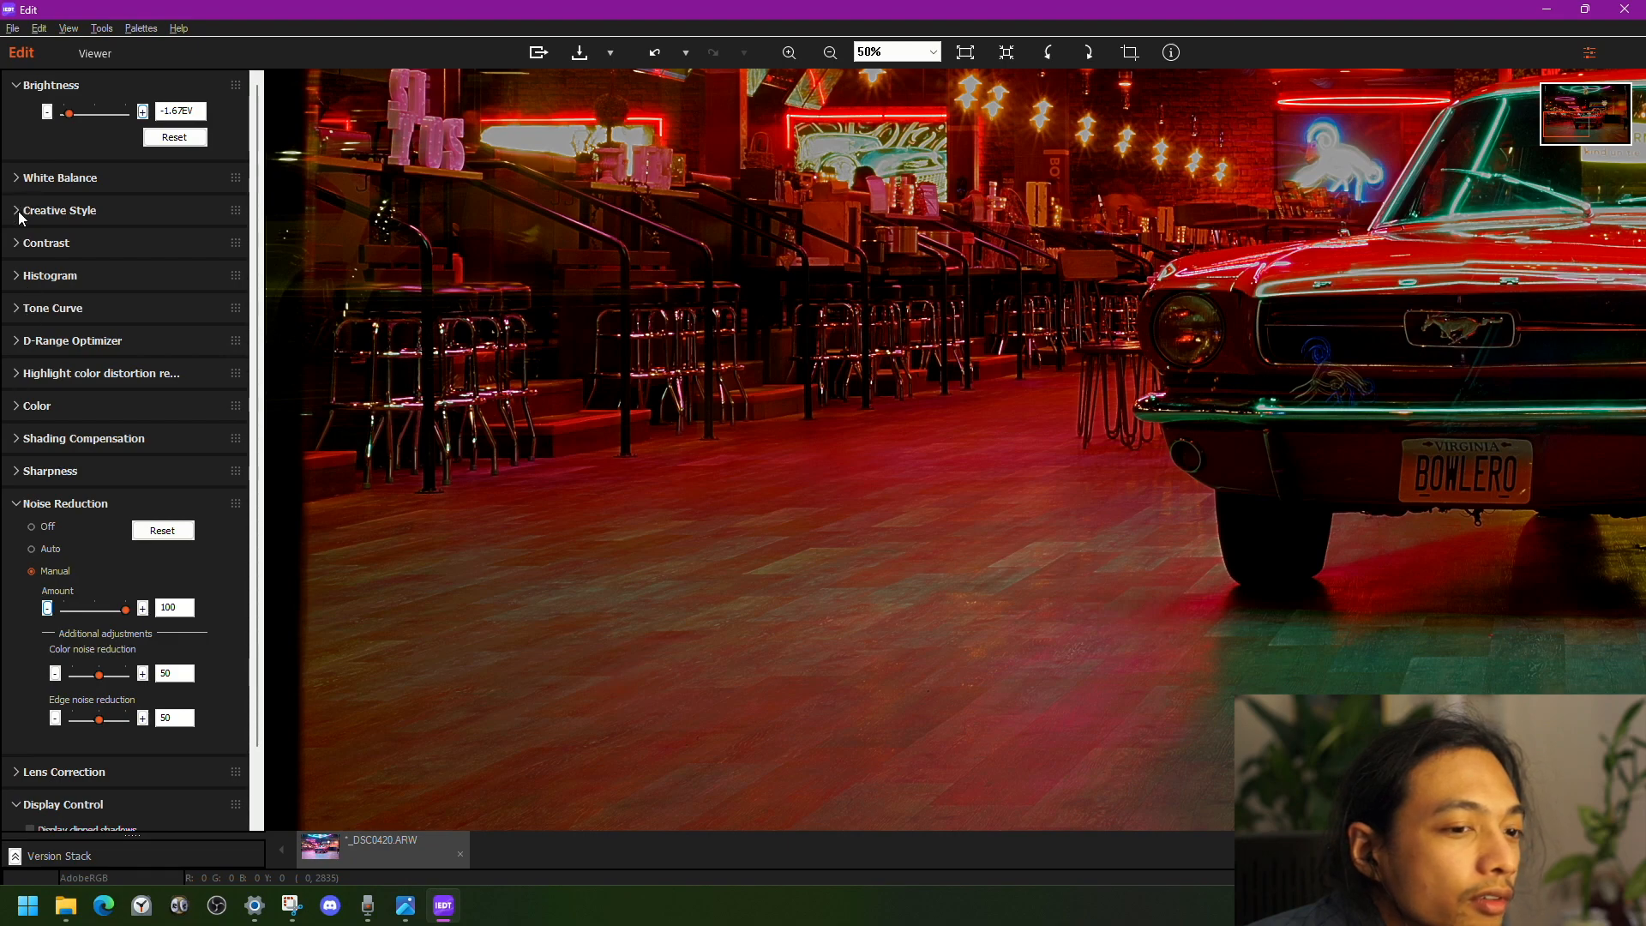
left_click(16, 508)
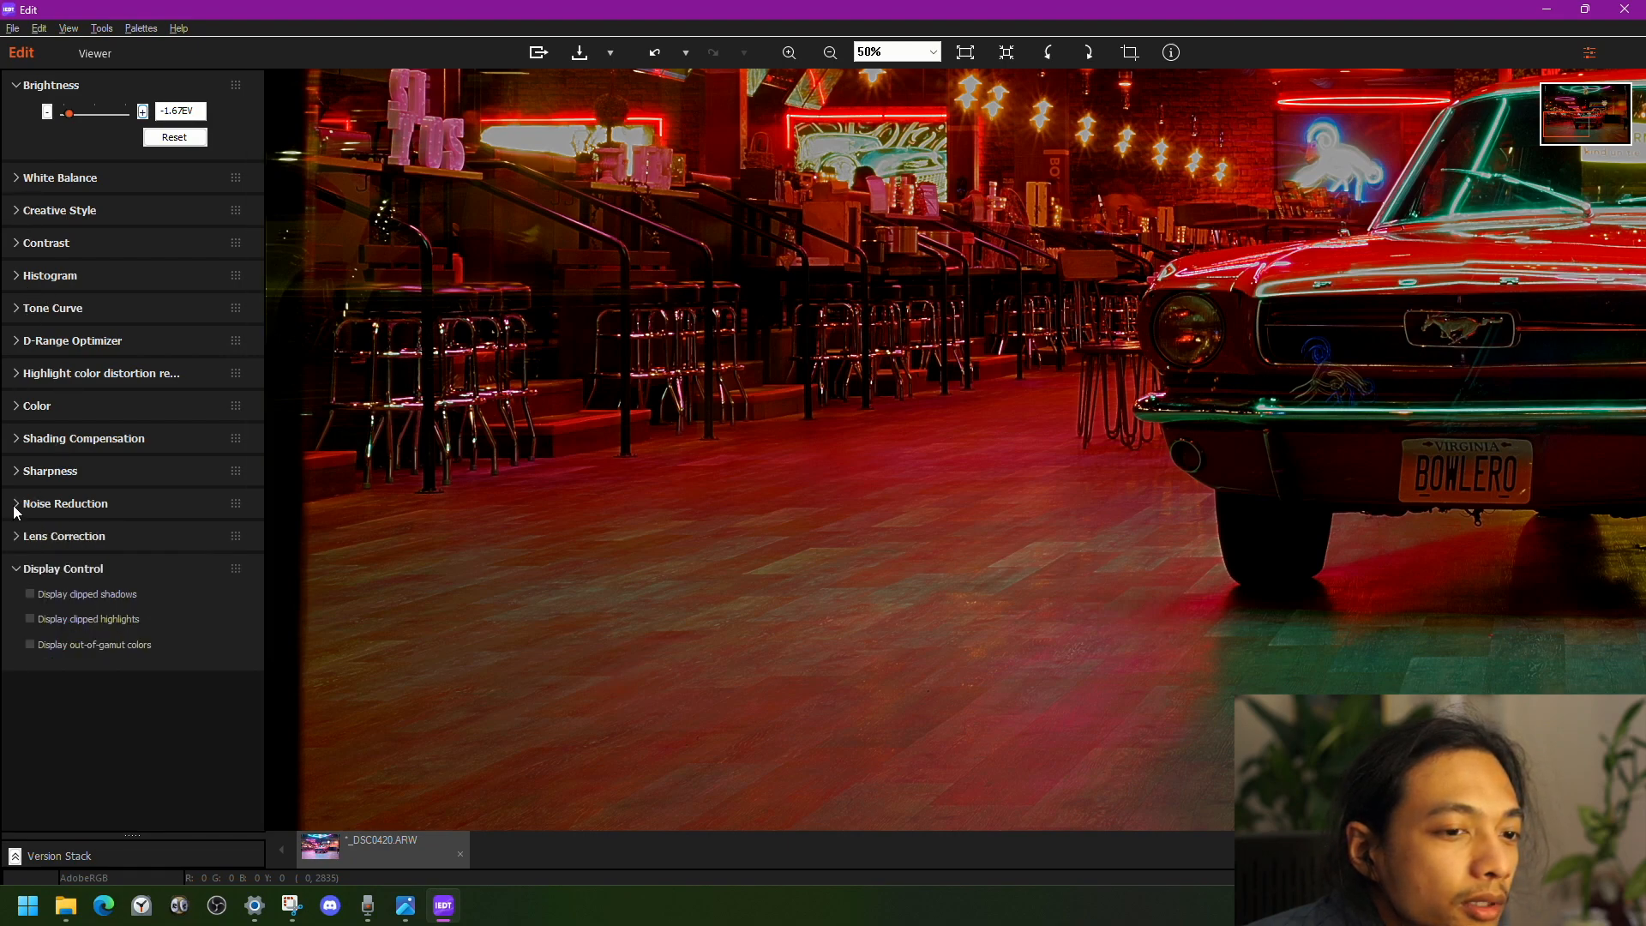
left_click(24, 214)
left_click(40, 238)
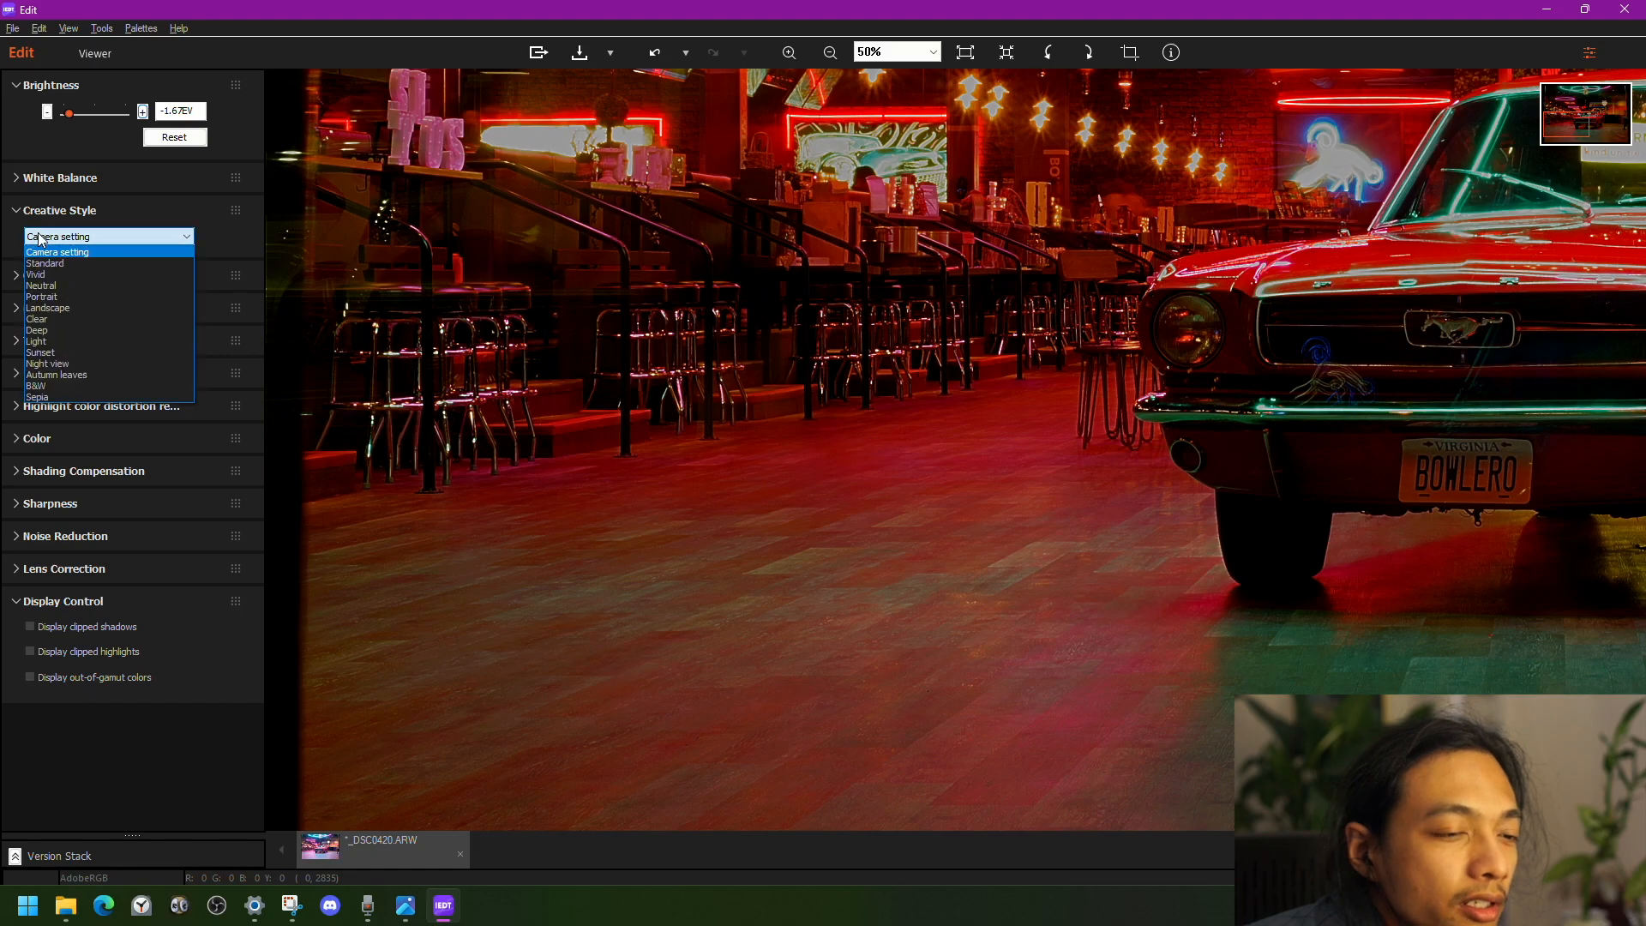
left_click(57, 274)
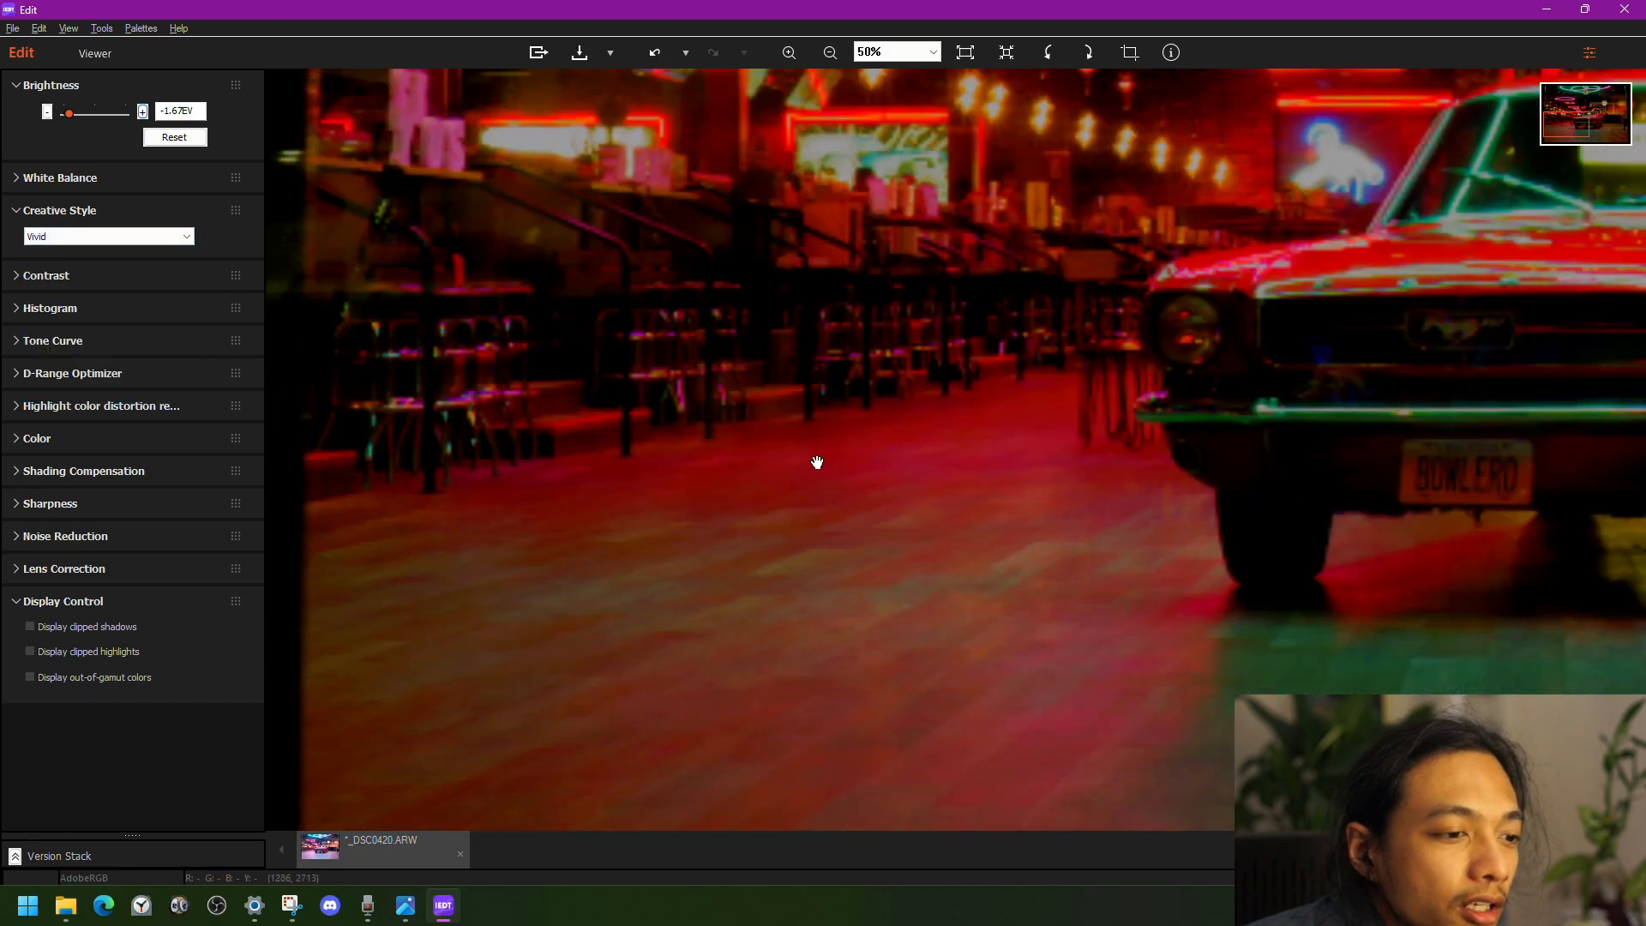
scroll(1063, 525, "down", 3)
scroll(981, 593, "up", 3)
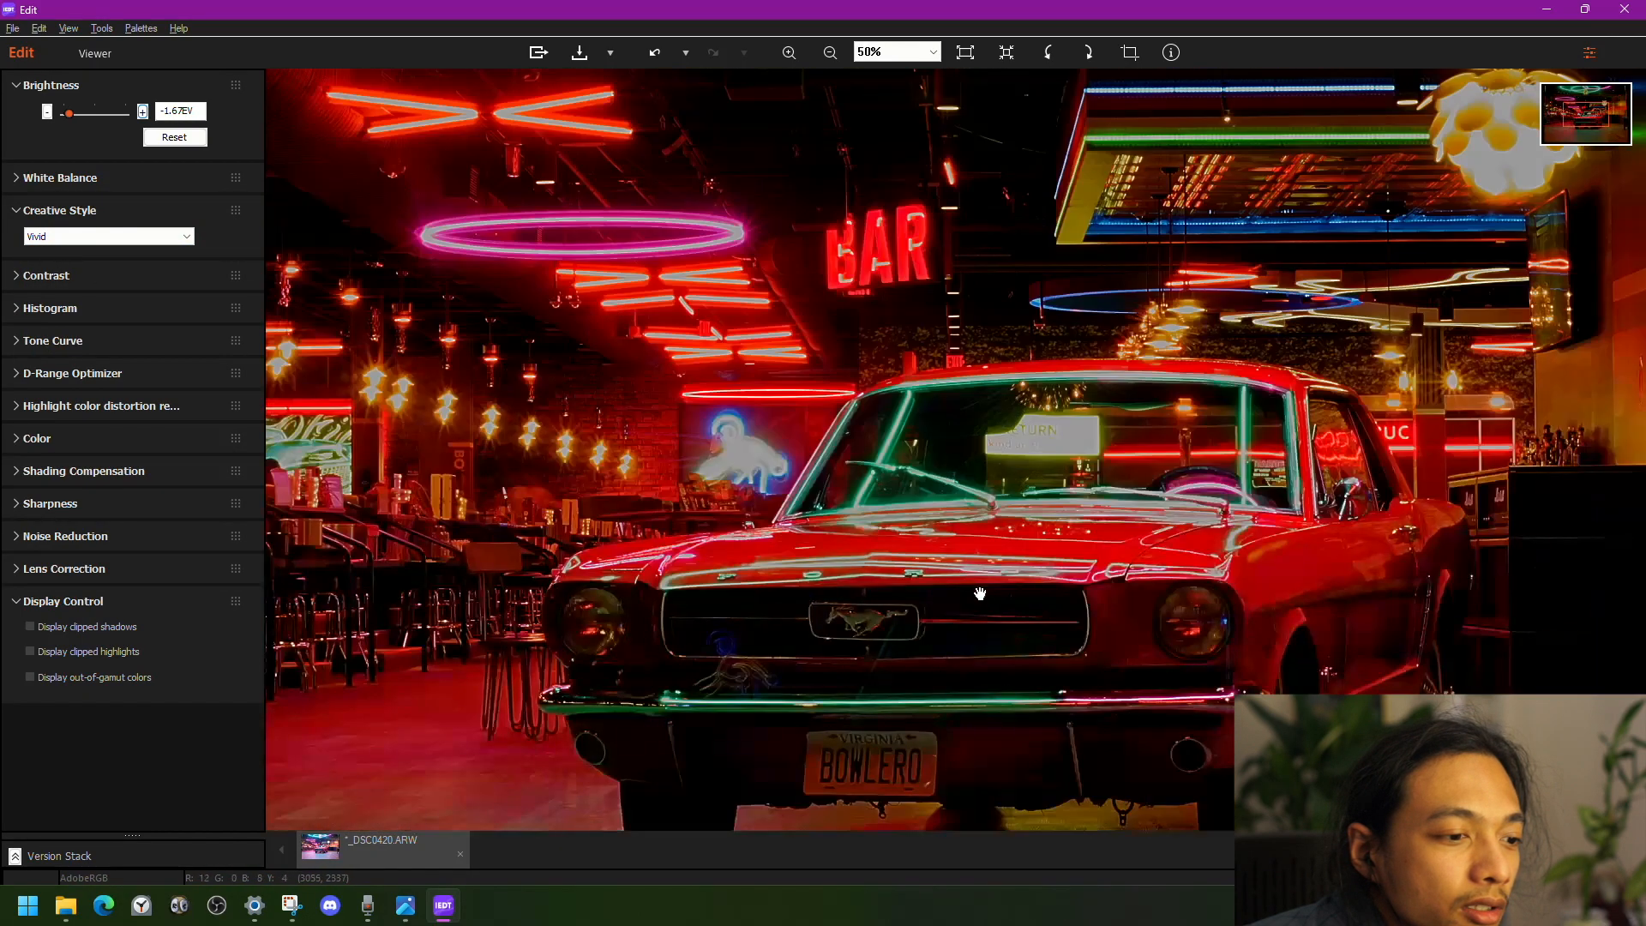
scroll(943, 600, "down", 4)
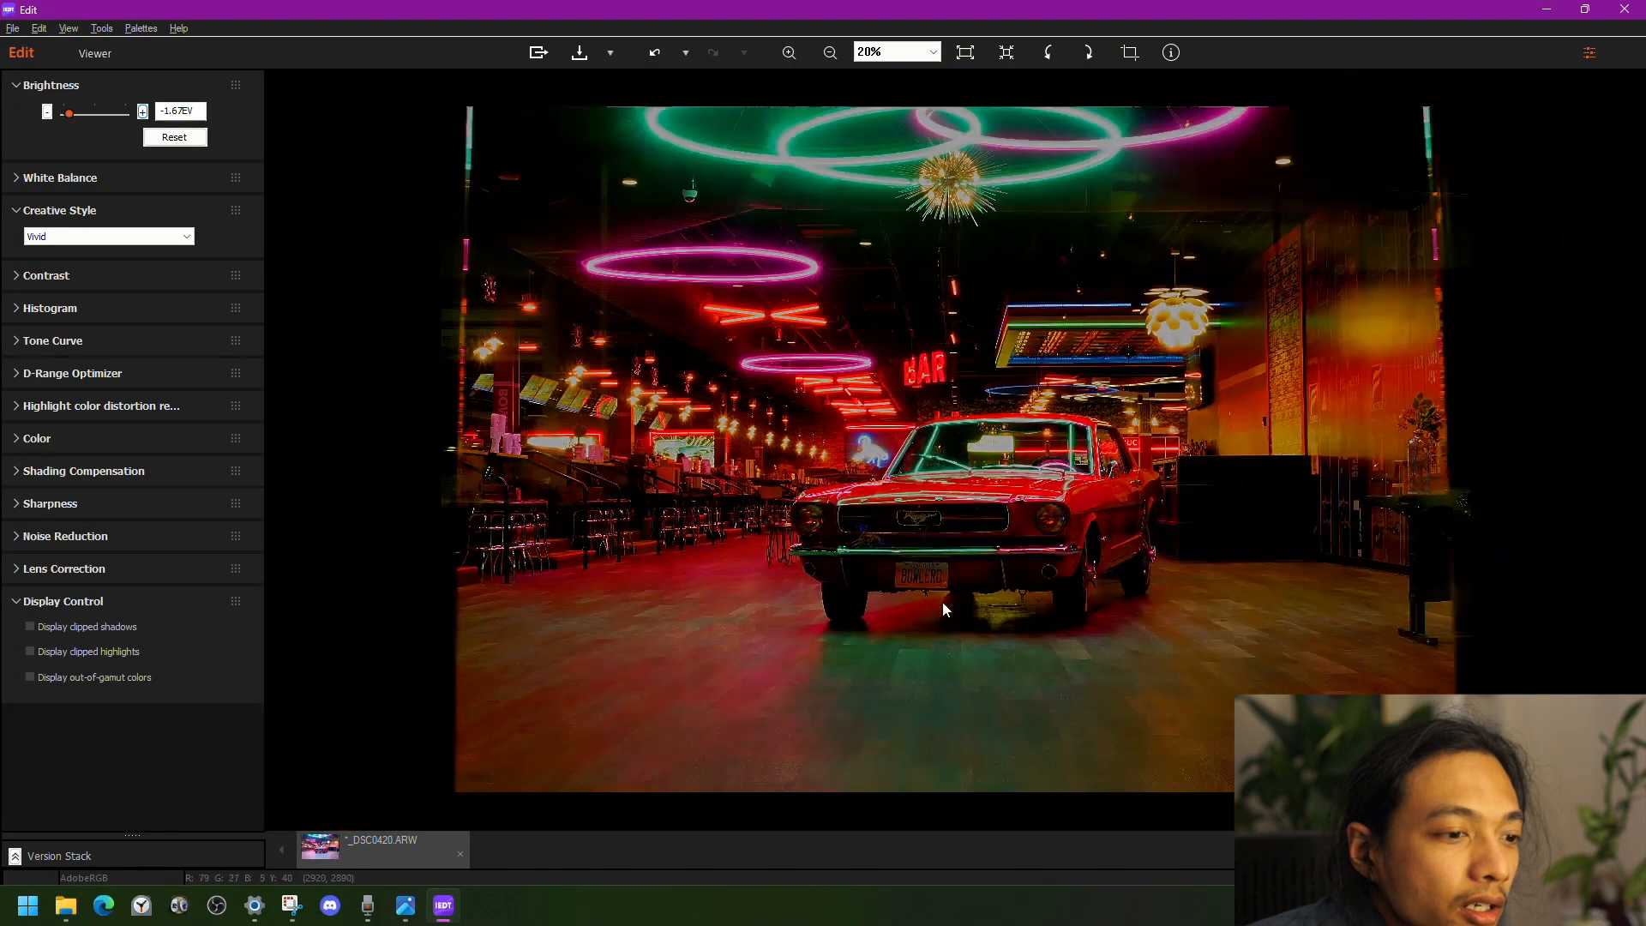
scroll(738, 621, "up", 6)
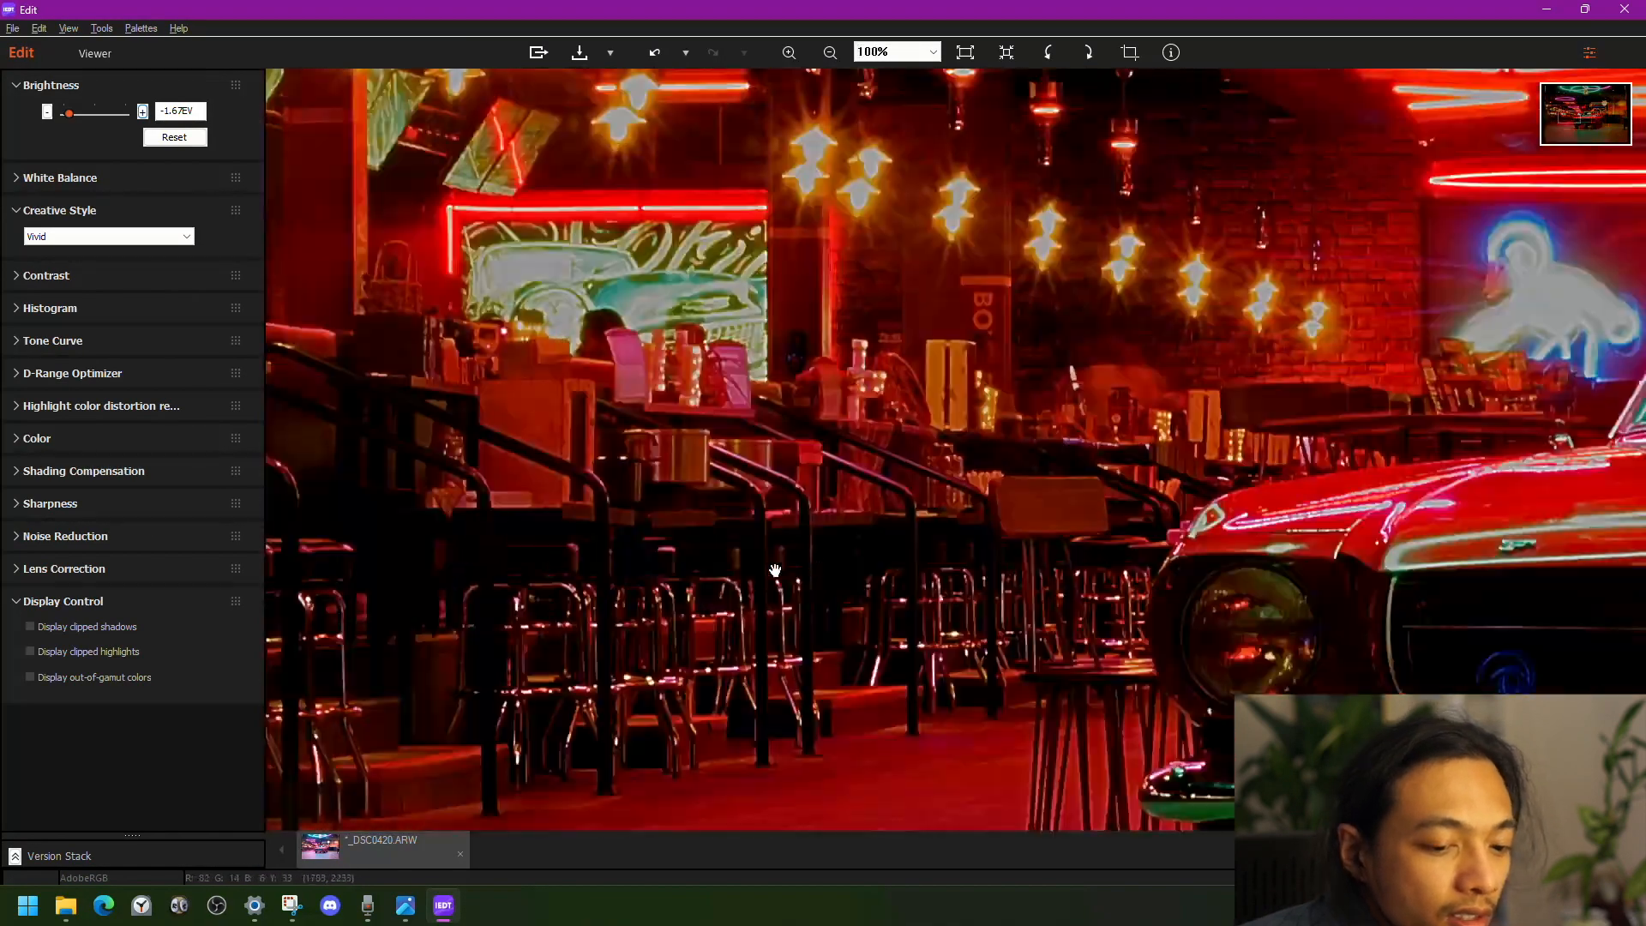
scroll(937, 513, "down", 5)
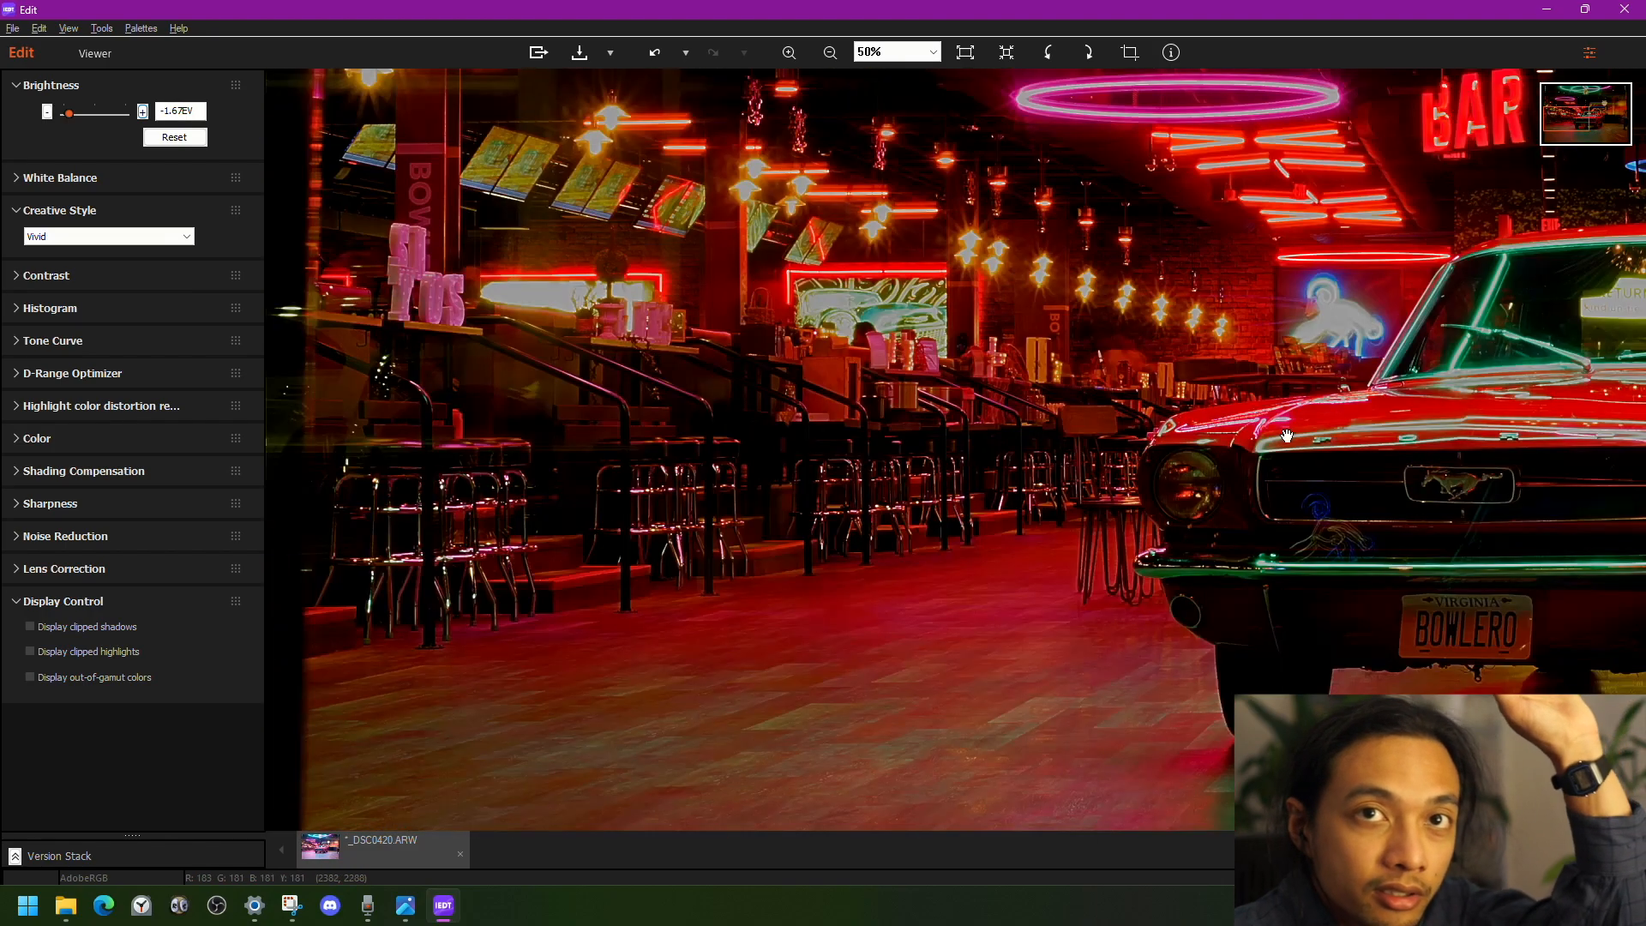
- Collapse the Brightness and Creative Style settings, and raise the B (Blue) tone curve slightly in the shadows
scroll(1277, 455, "down", 3)
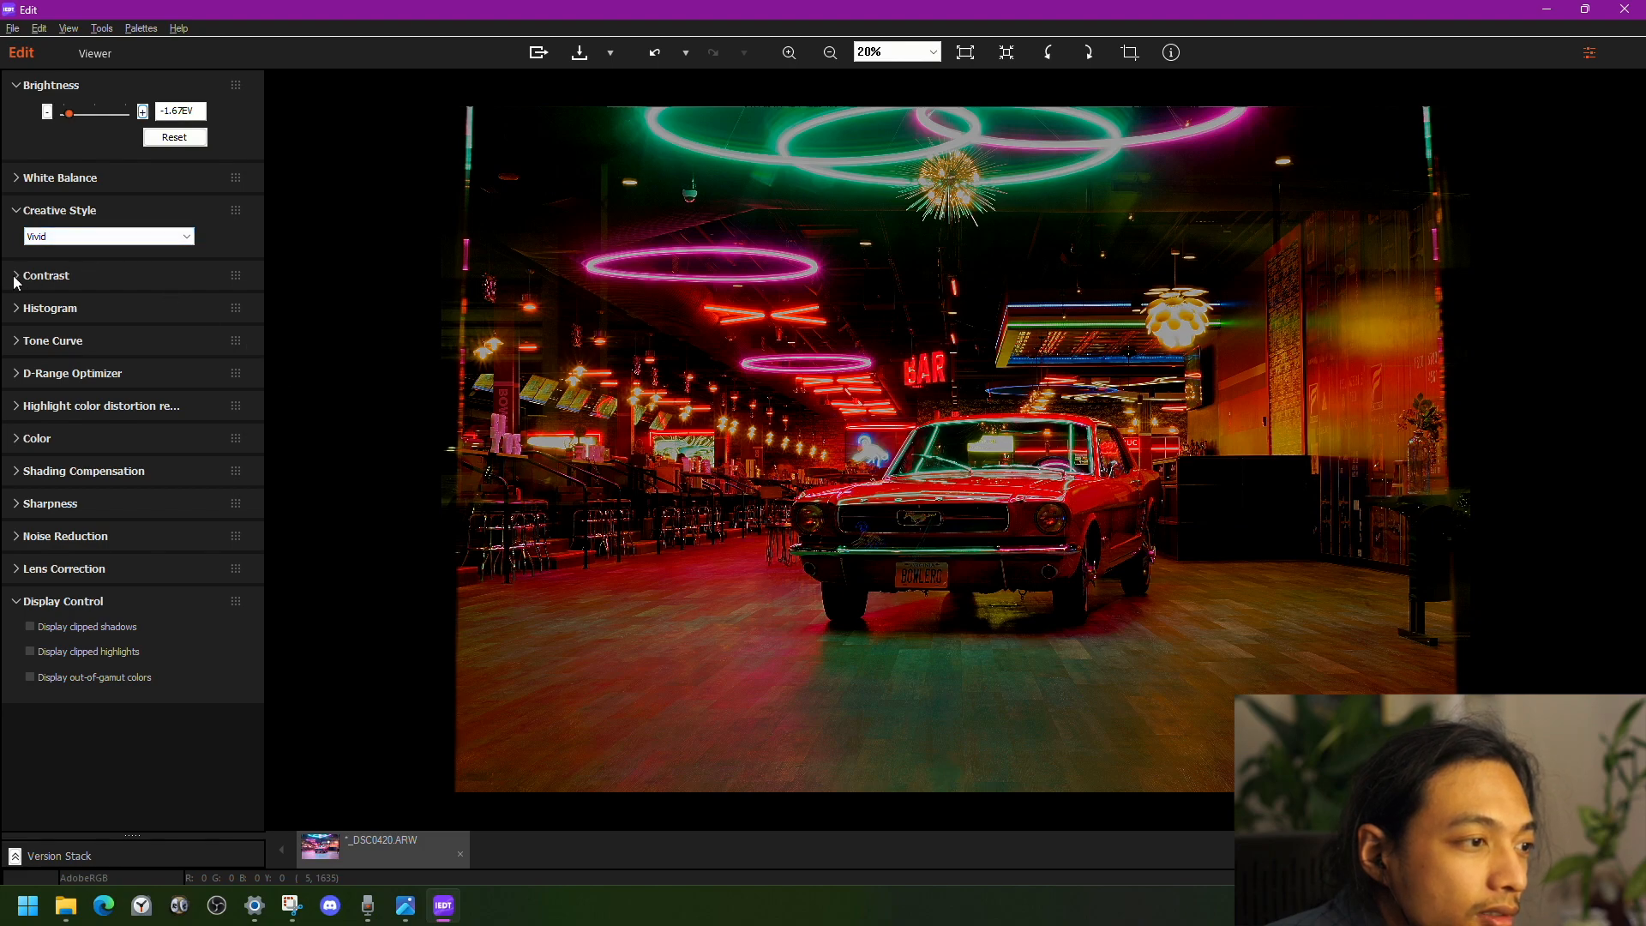
left_click(17, 86)
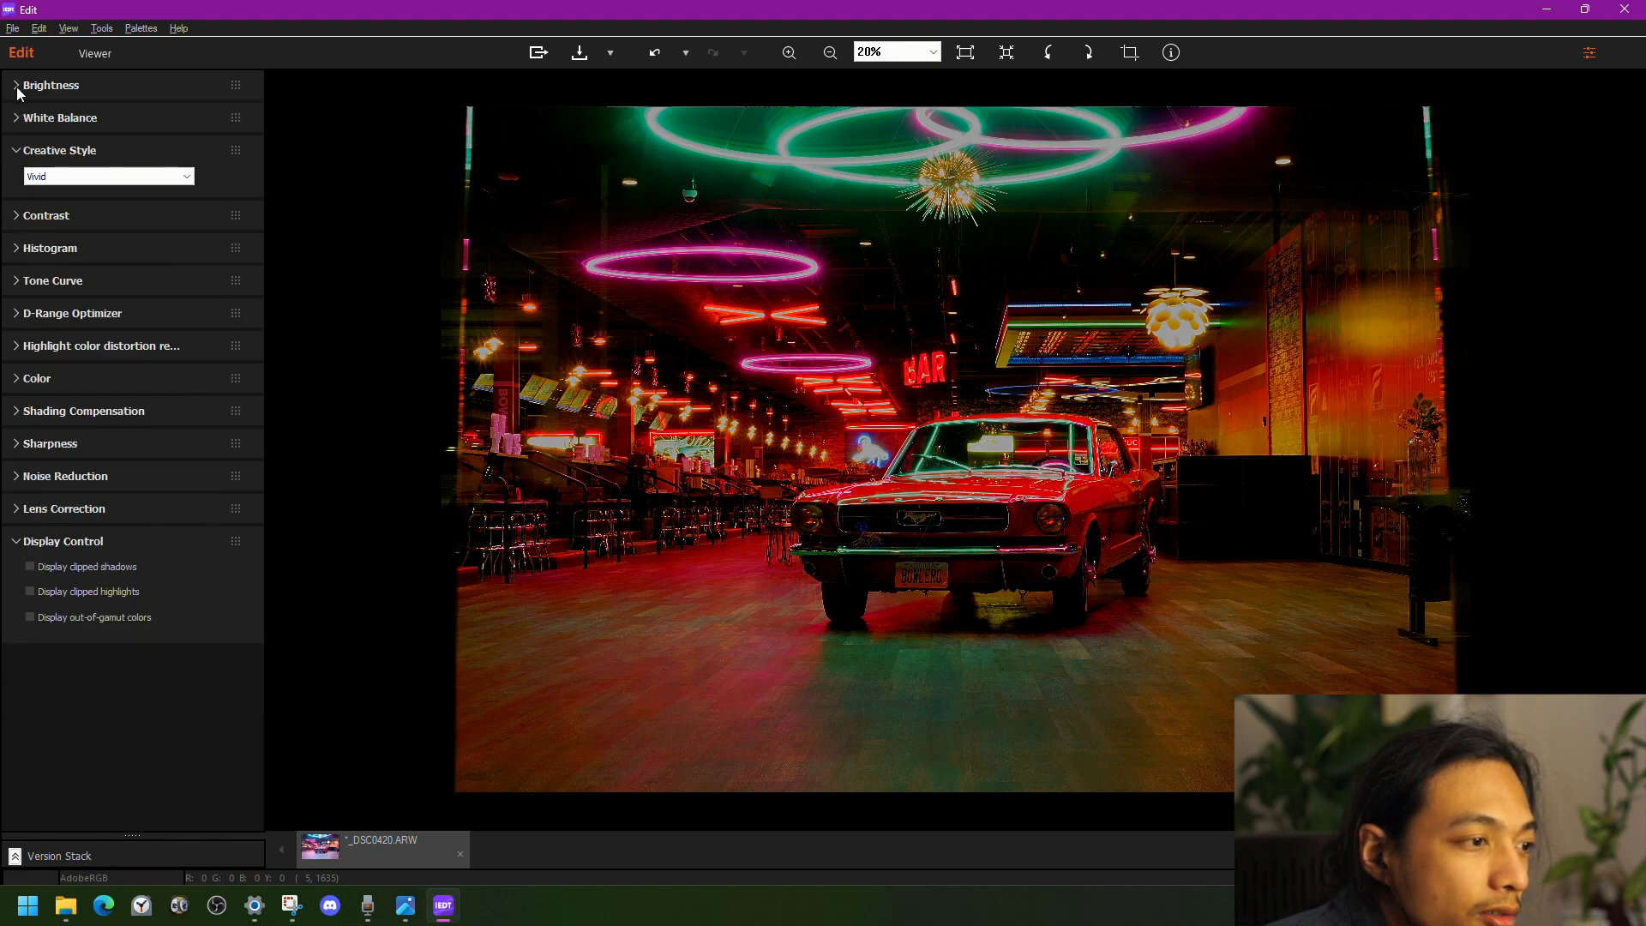
left_click(18, 151)
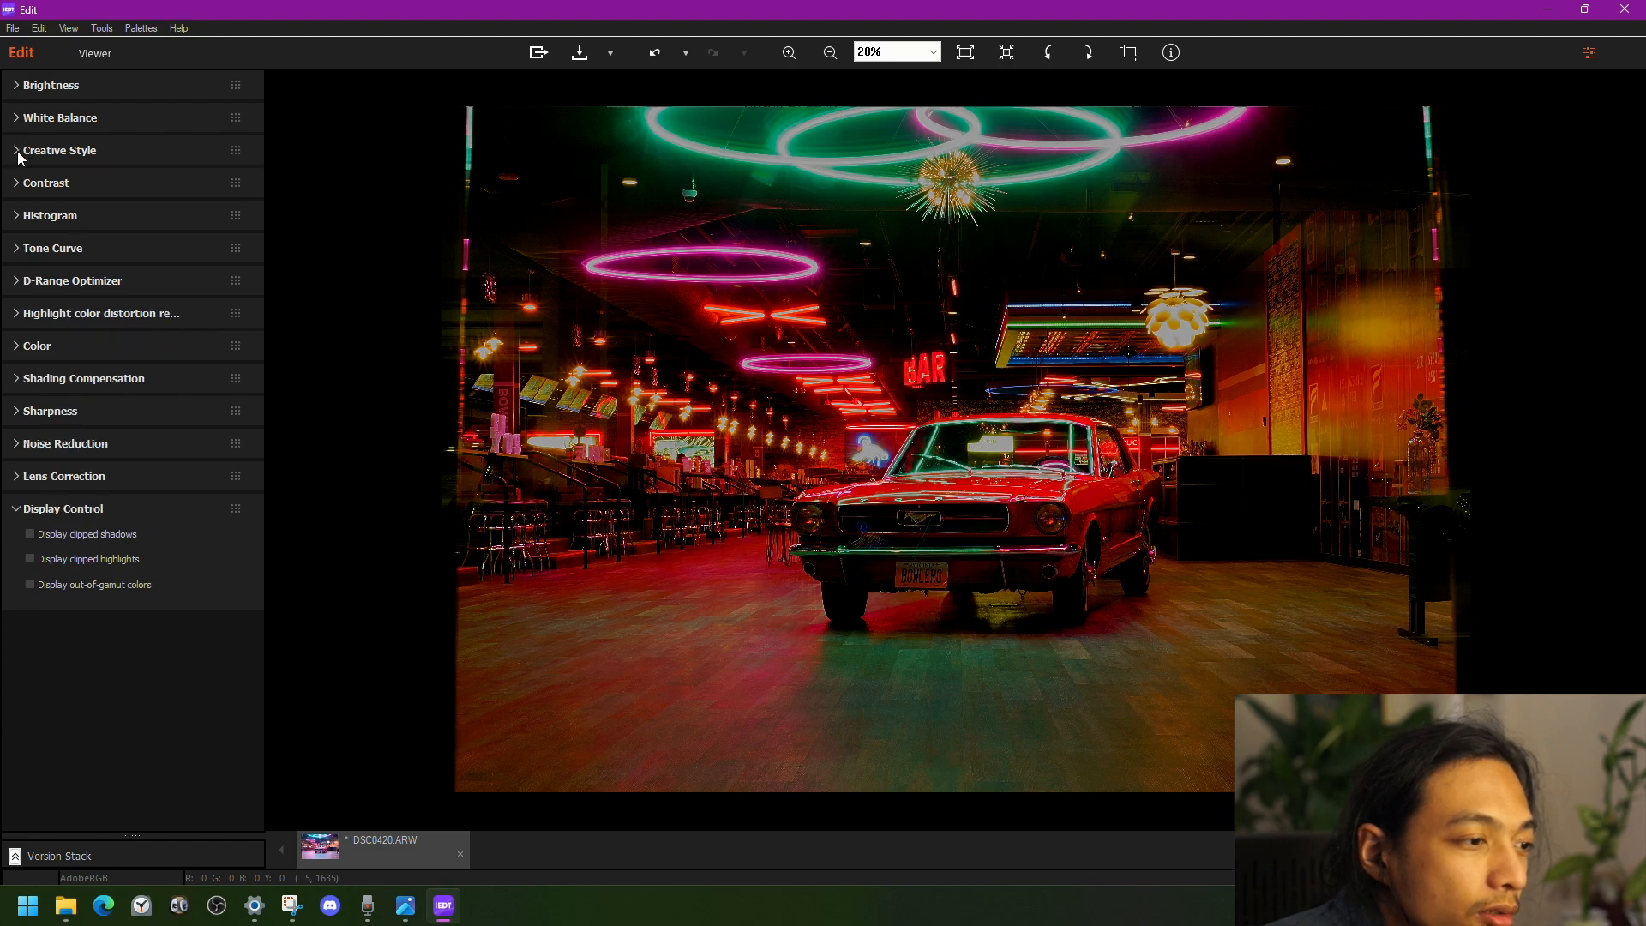
left_click(17, 248)
left_click(79, 275)
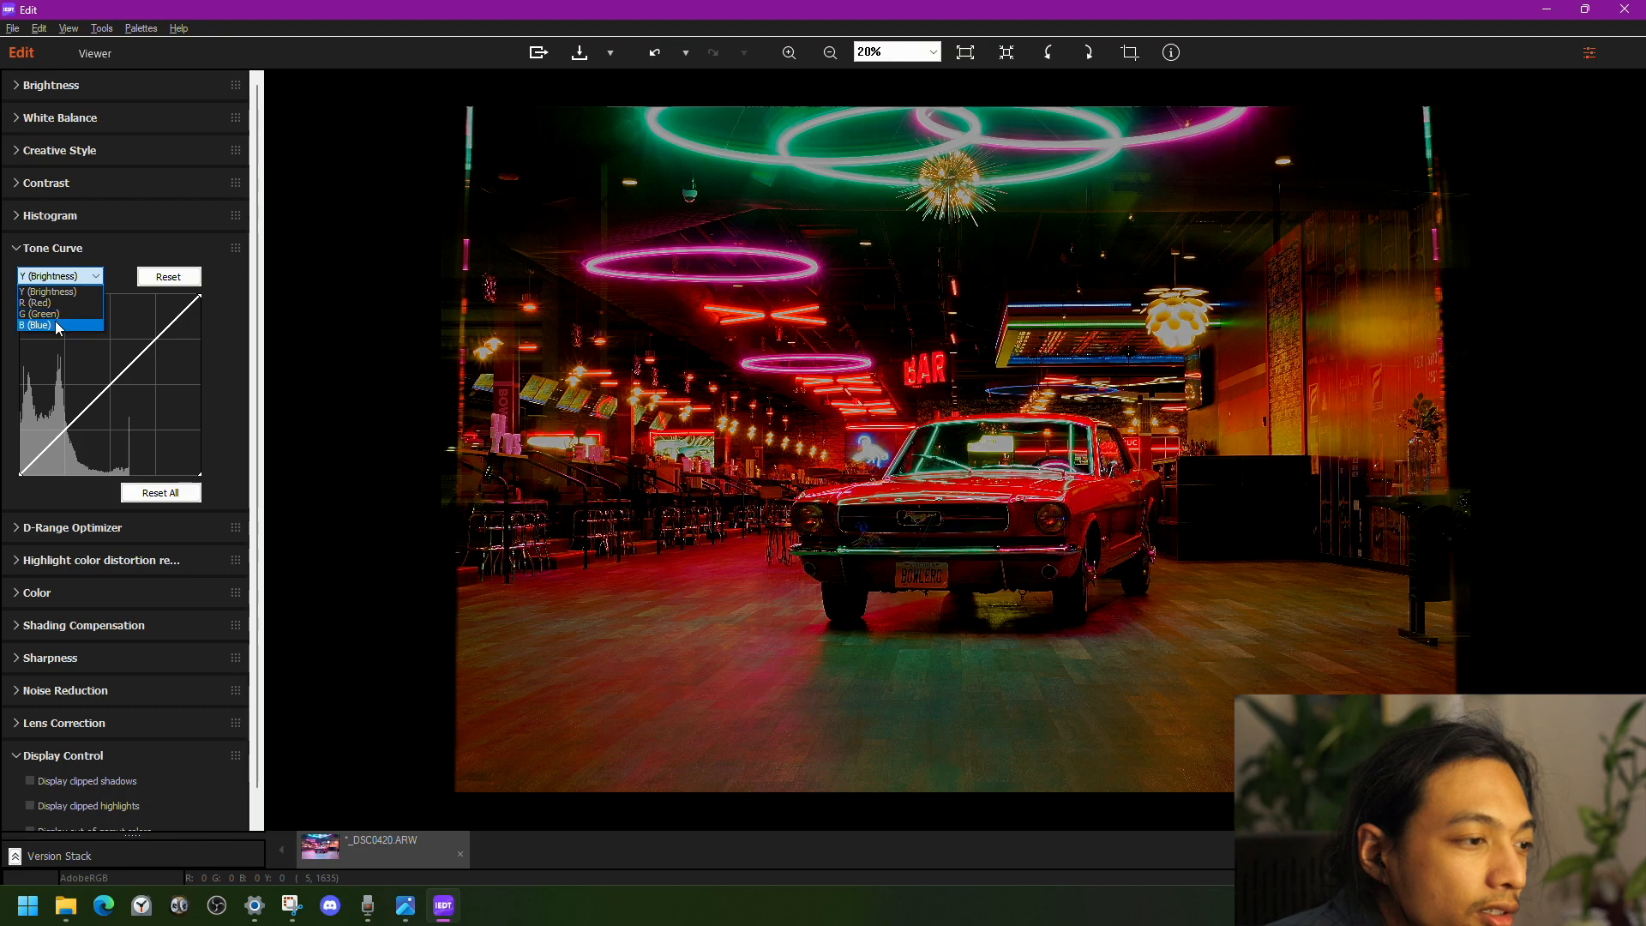
left_click(56, 325)
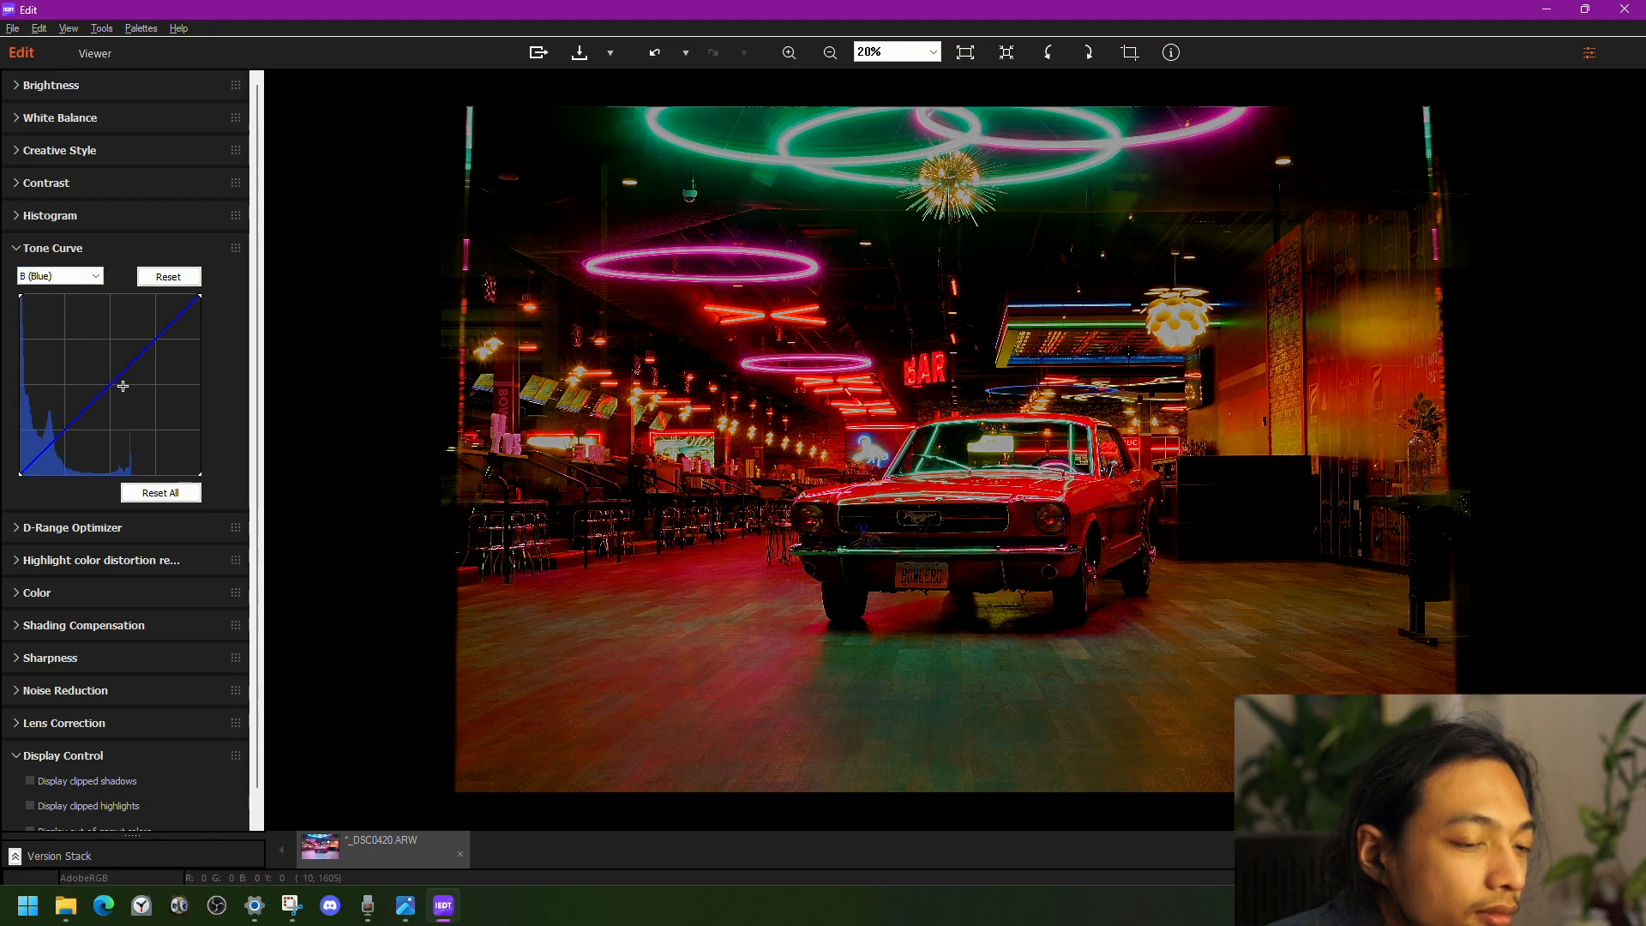
left_click_drag(116, 379, 40, 448)
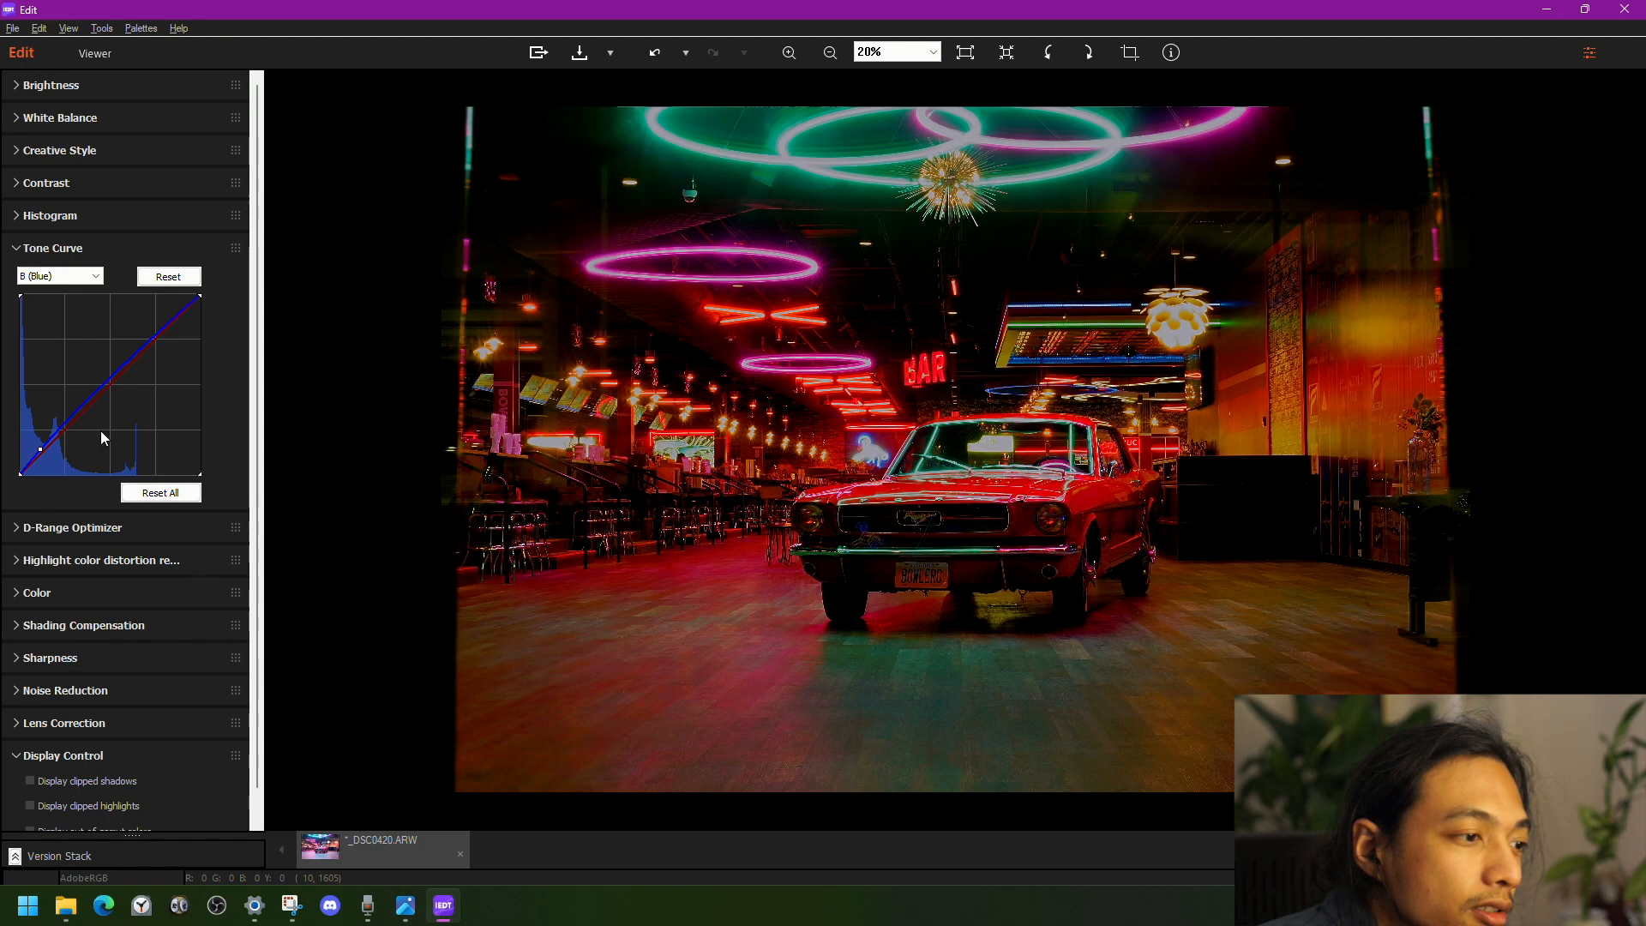
- Raise the G (Green) tone curve in the upper midtones, and check the result on the car's windshield and hood
left_click(77, 276)
left_click(65, 314)
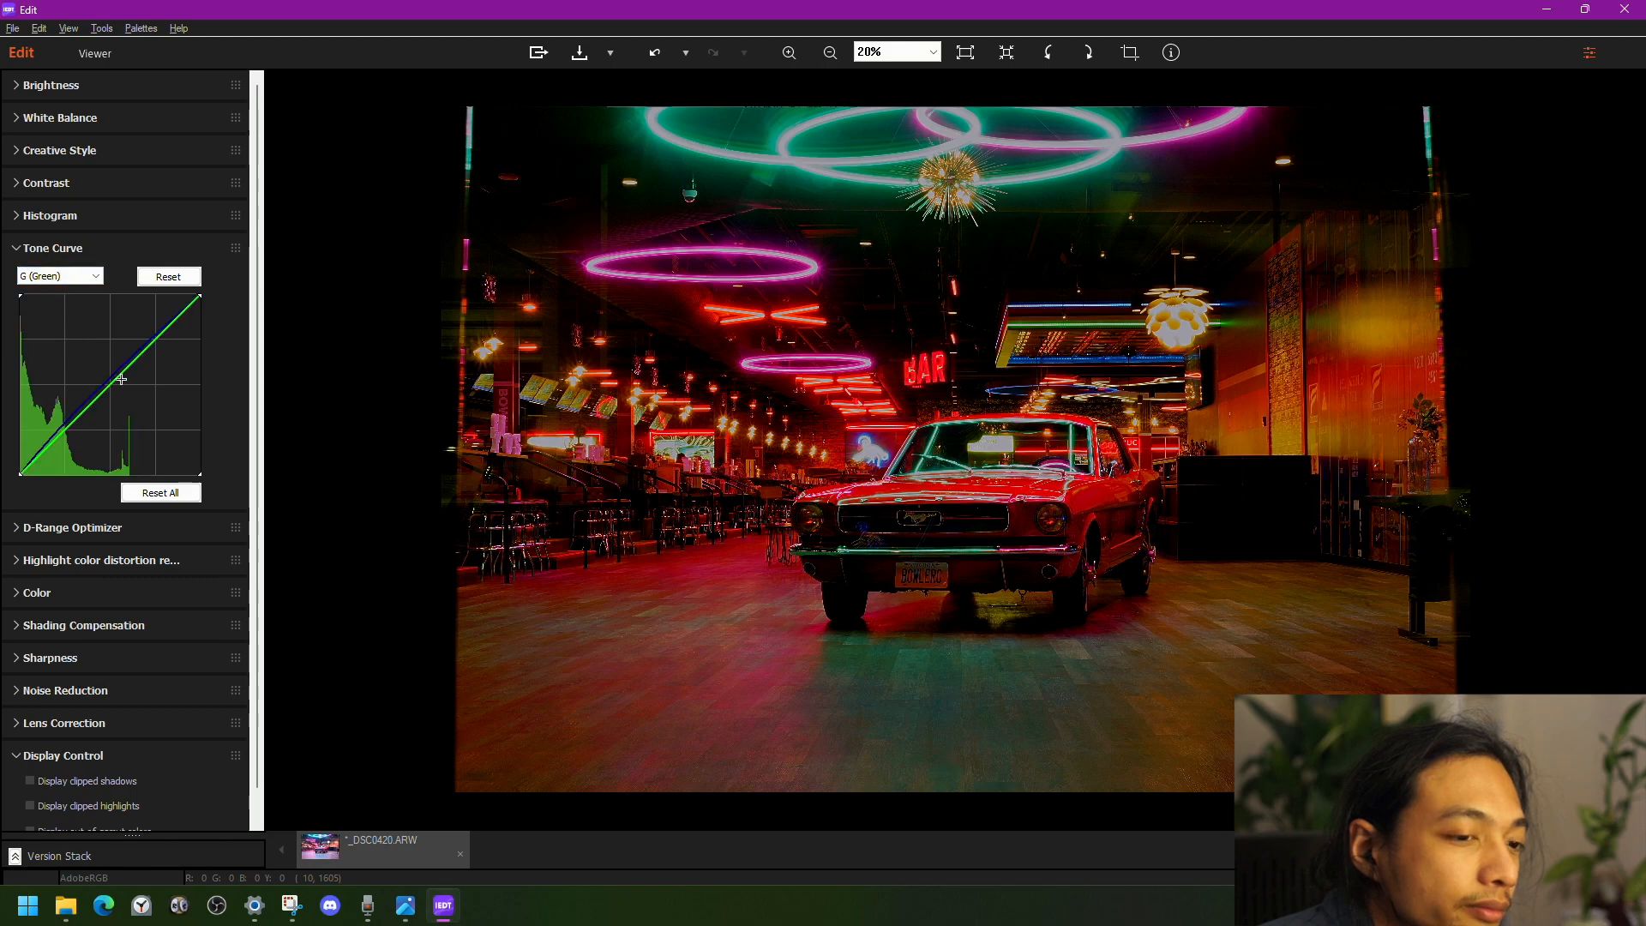
left_click_drag(94, 399, 136, 344)
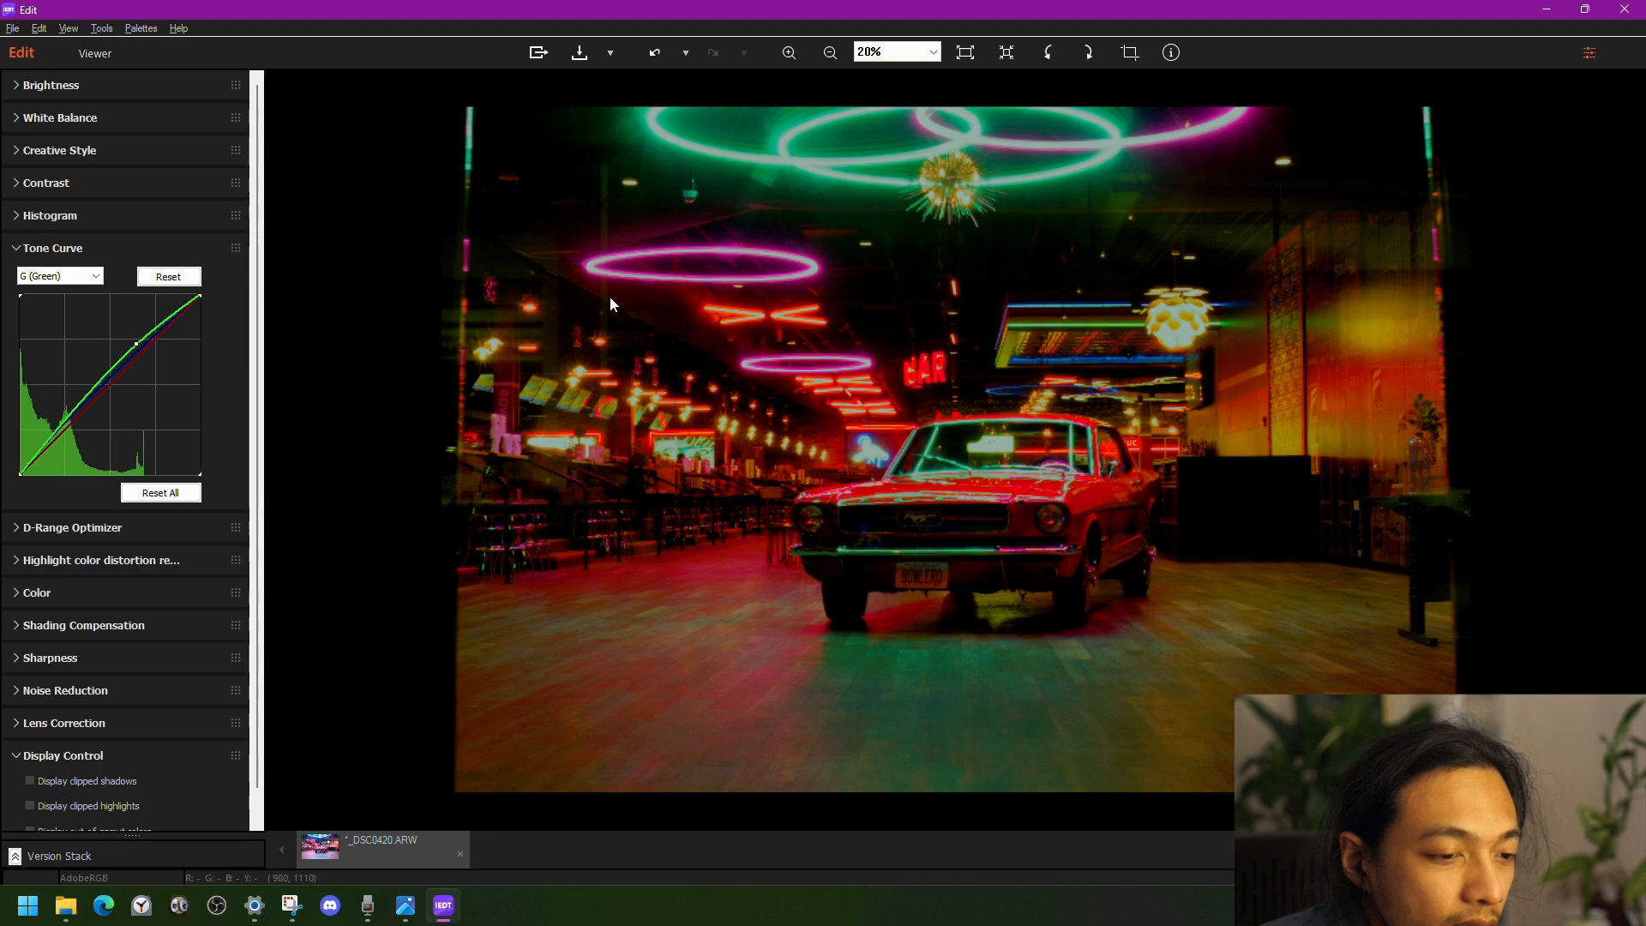
scroll(824, 168, "up", 1)
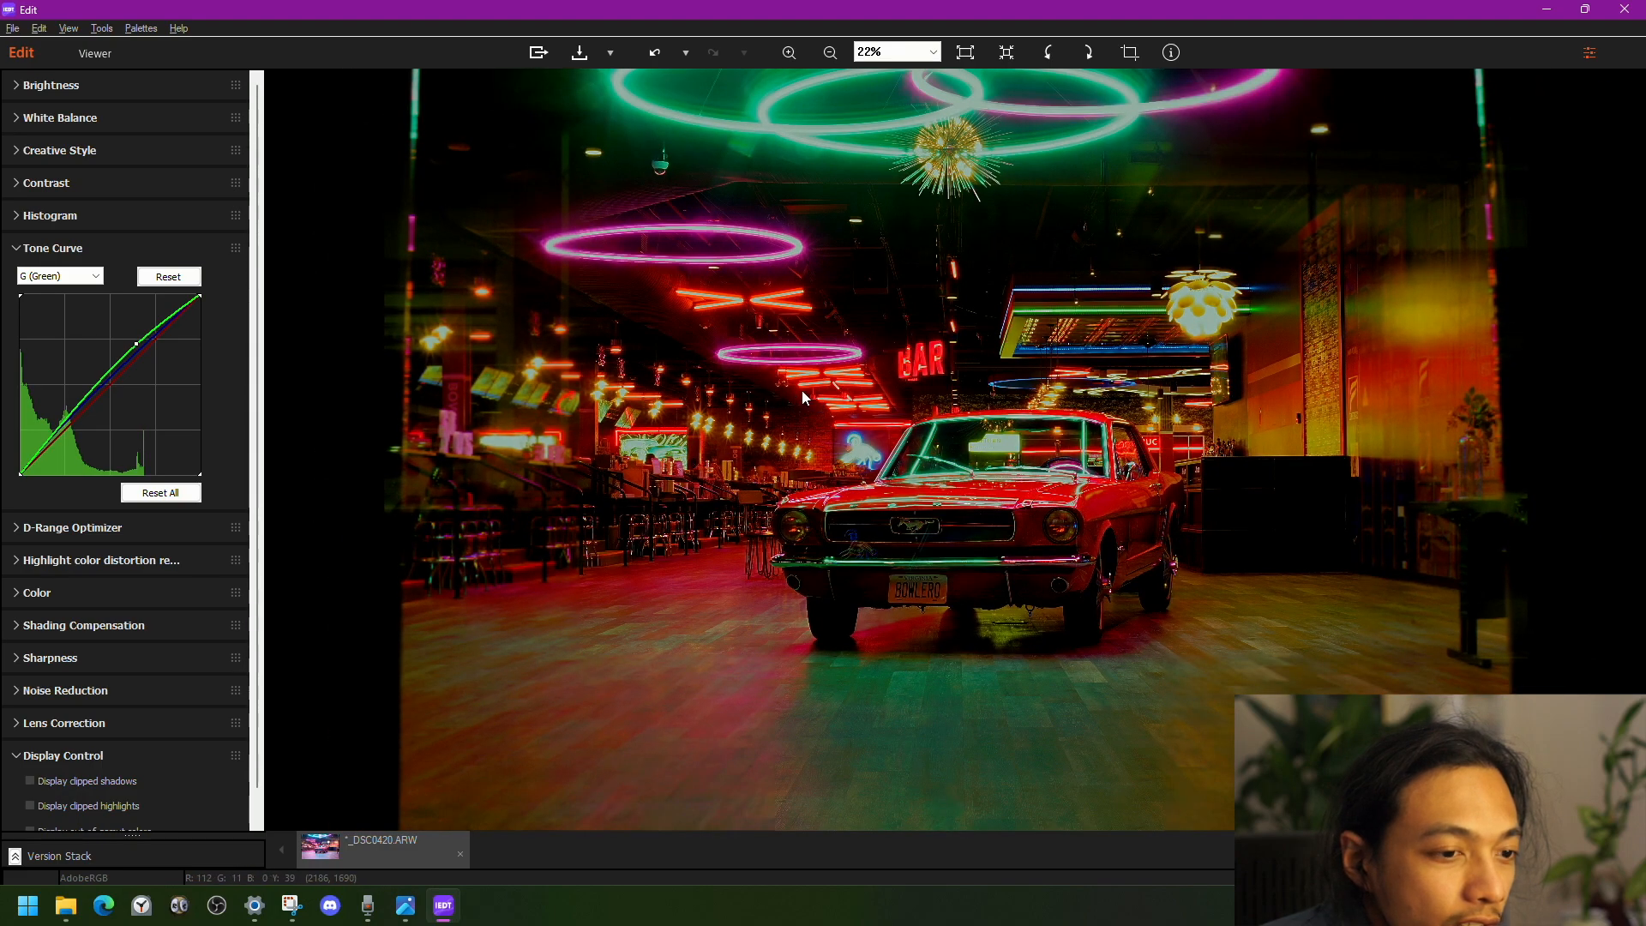
scroll(794, 391, "up", 1)
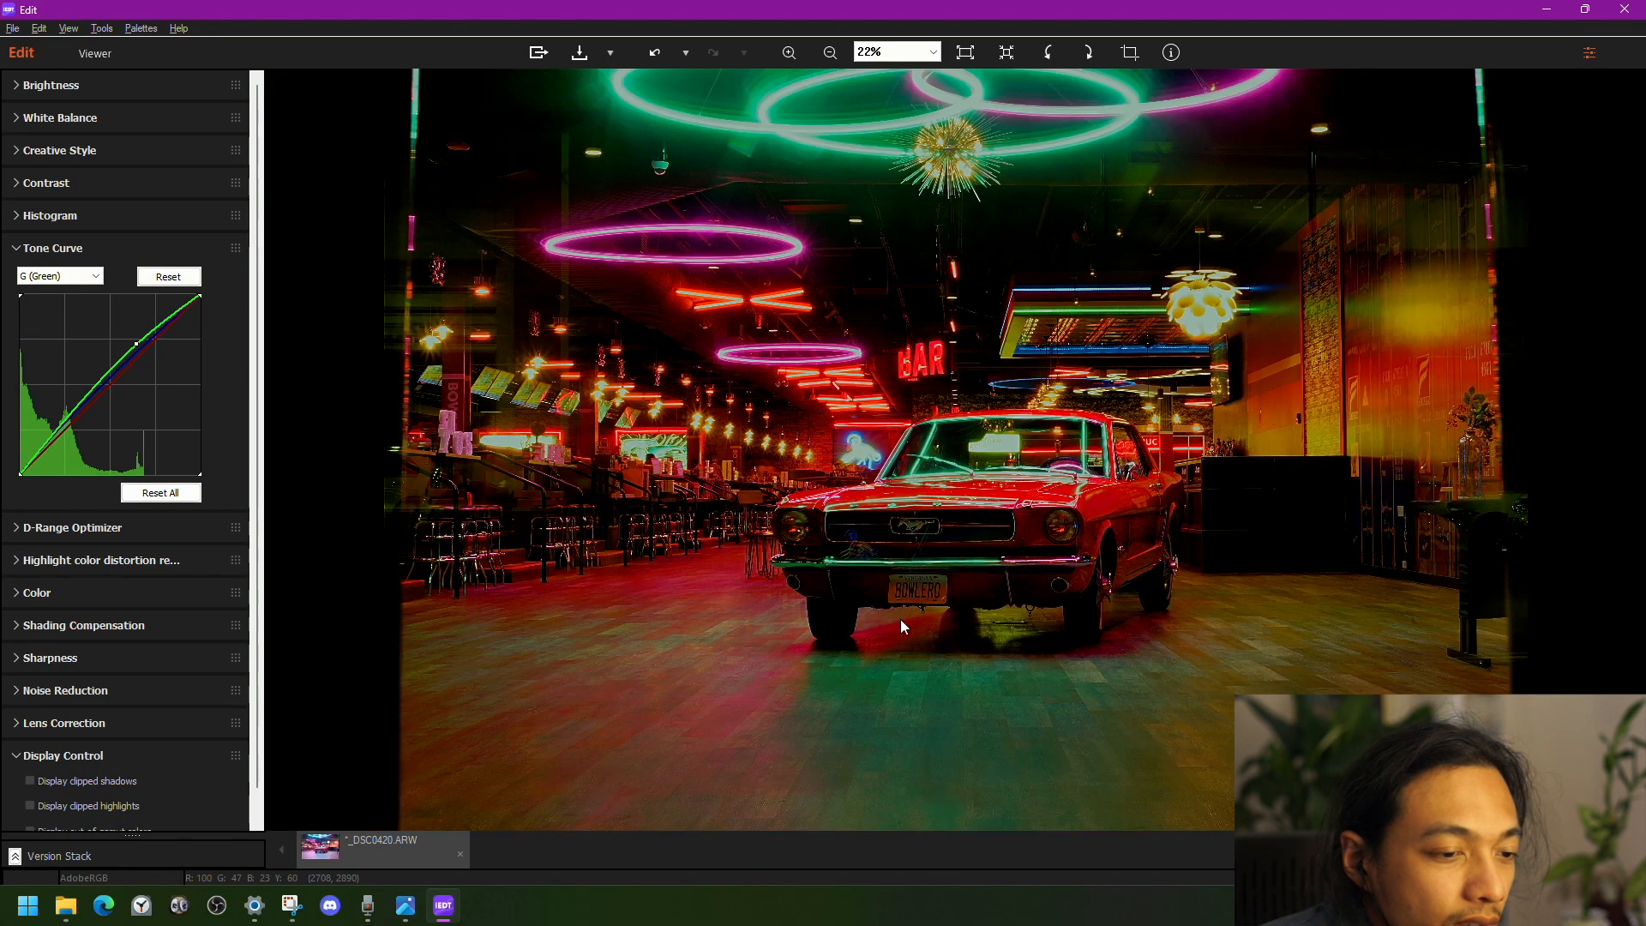
left_click(900, 619)
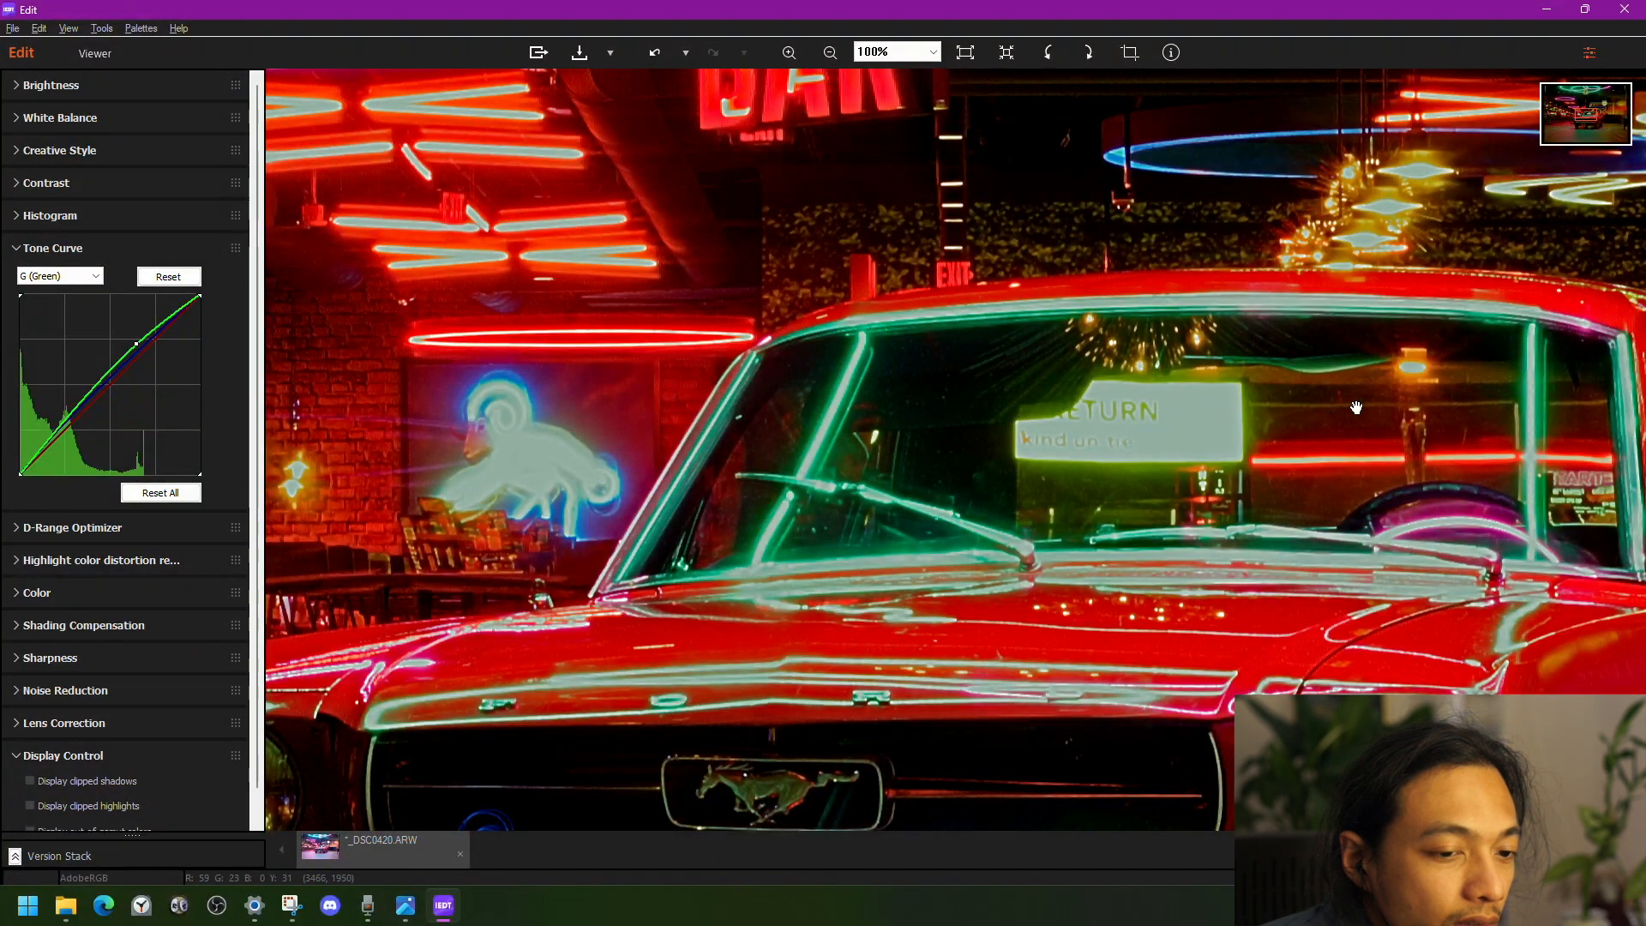
left_click(951, 549)
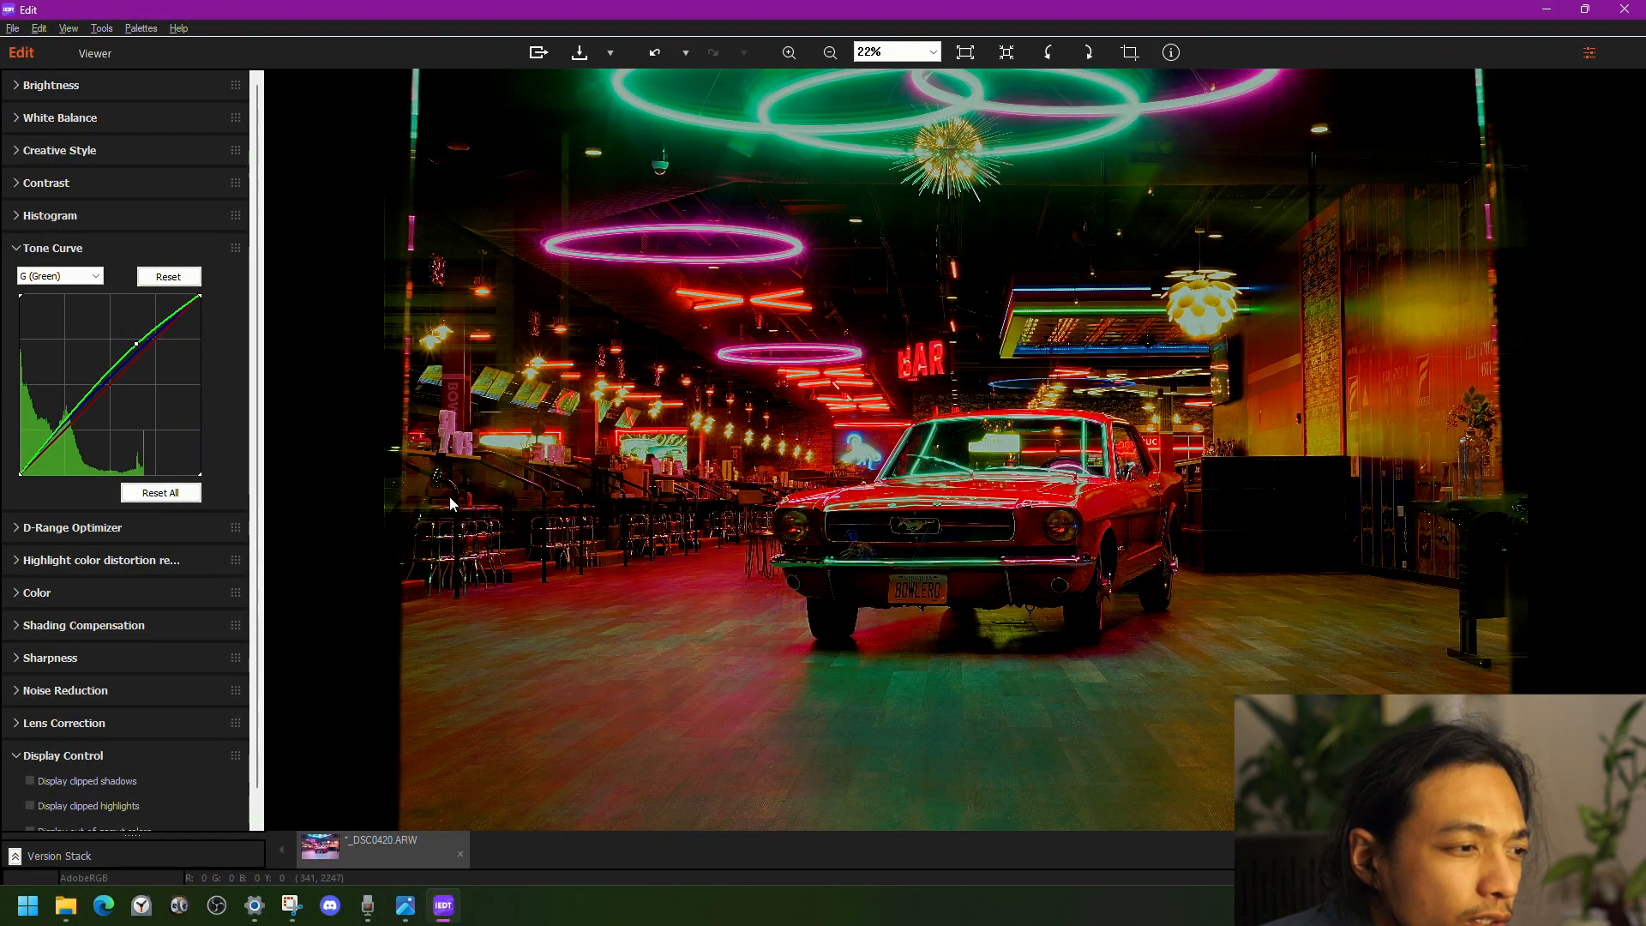
- Lower the R (Red) tone curve slightly around the midtones, and inspect the car and floor at several magnifications
left_click(50, 276)
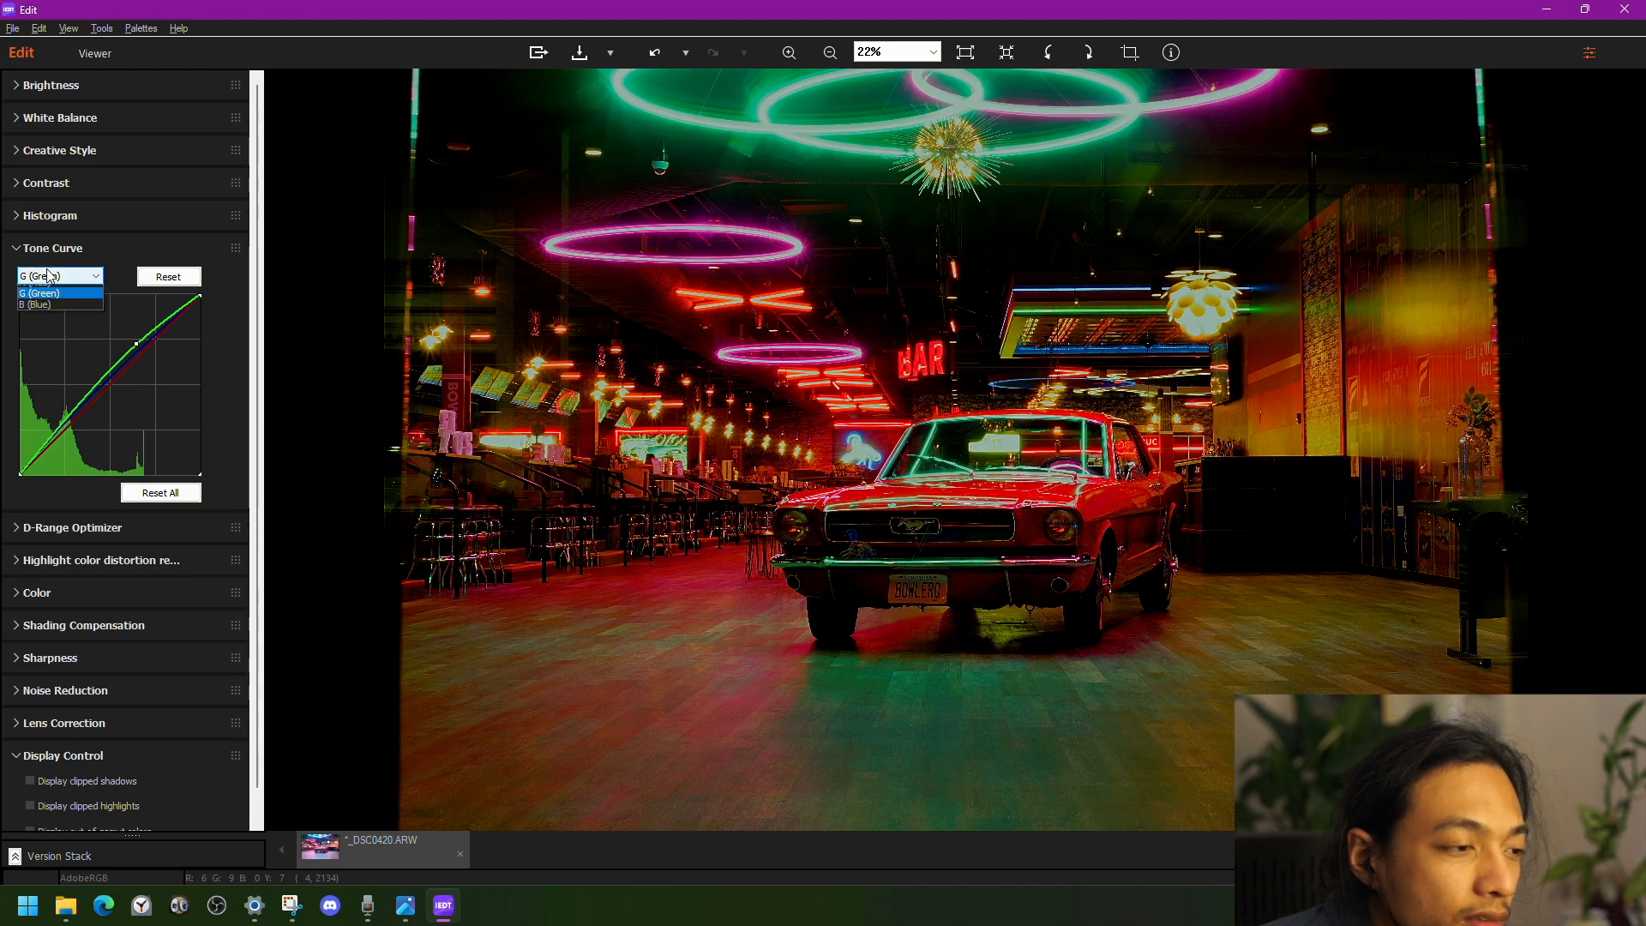
left_click(39, 303)
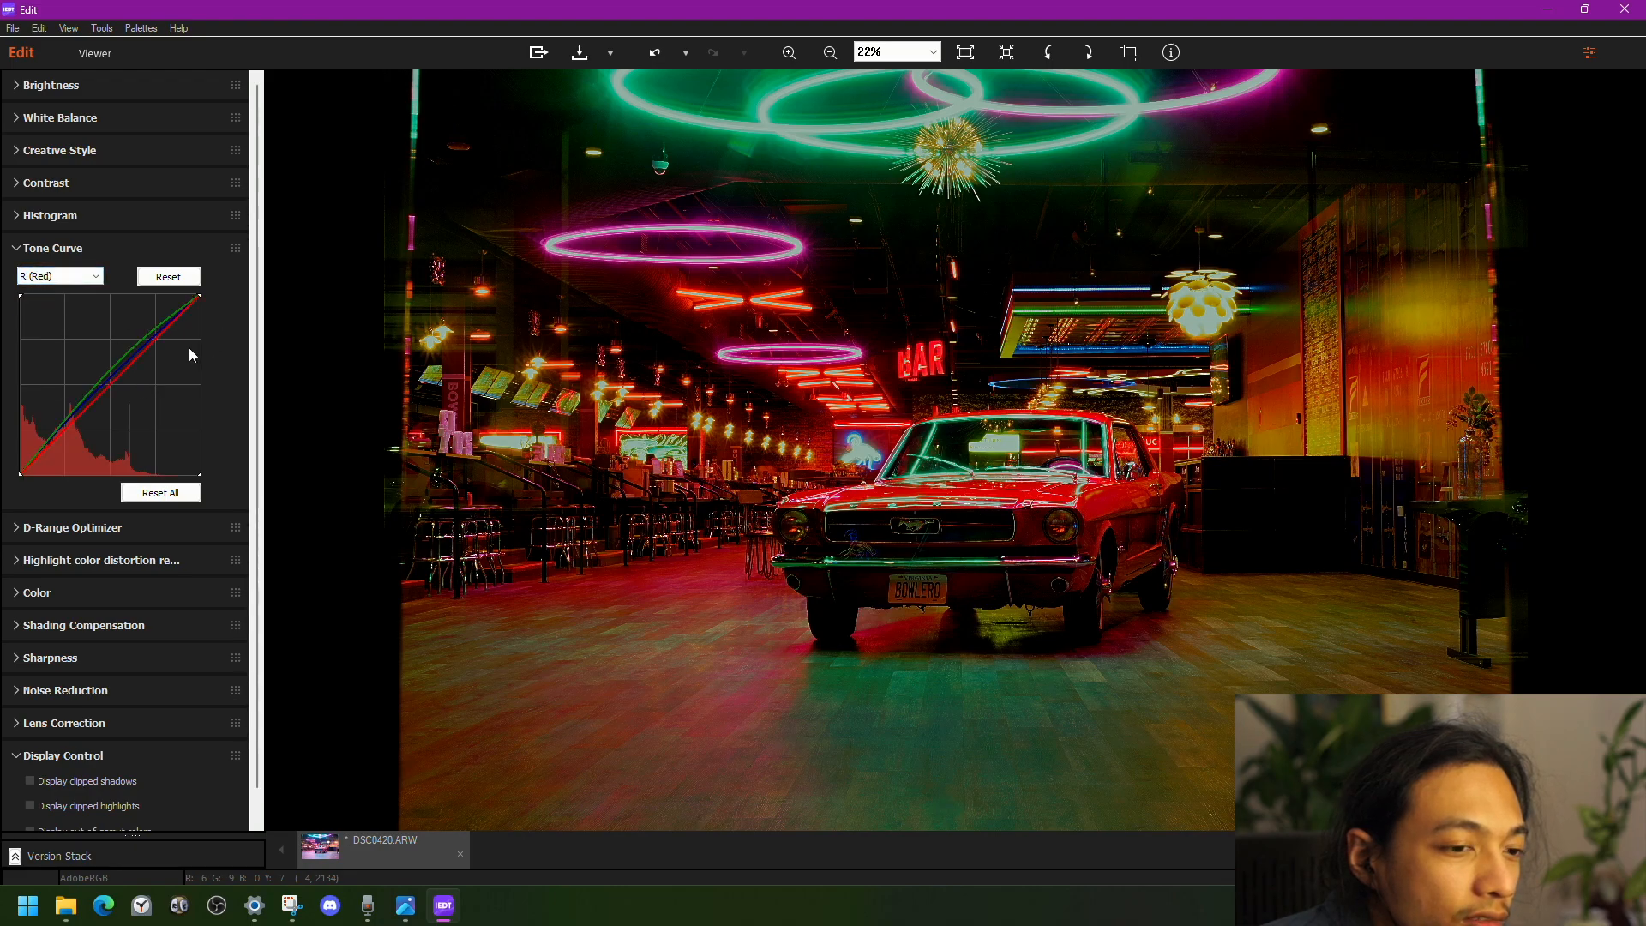
left_click(98, 392)
left_click_drag(98, 392, 105, 398)
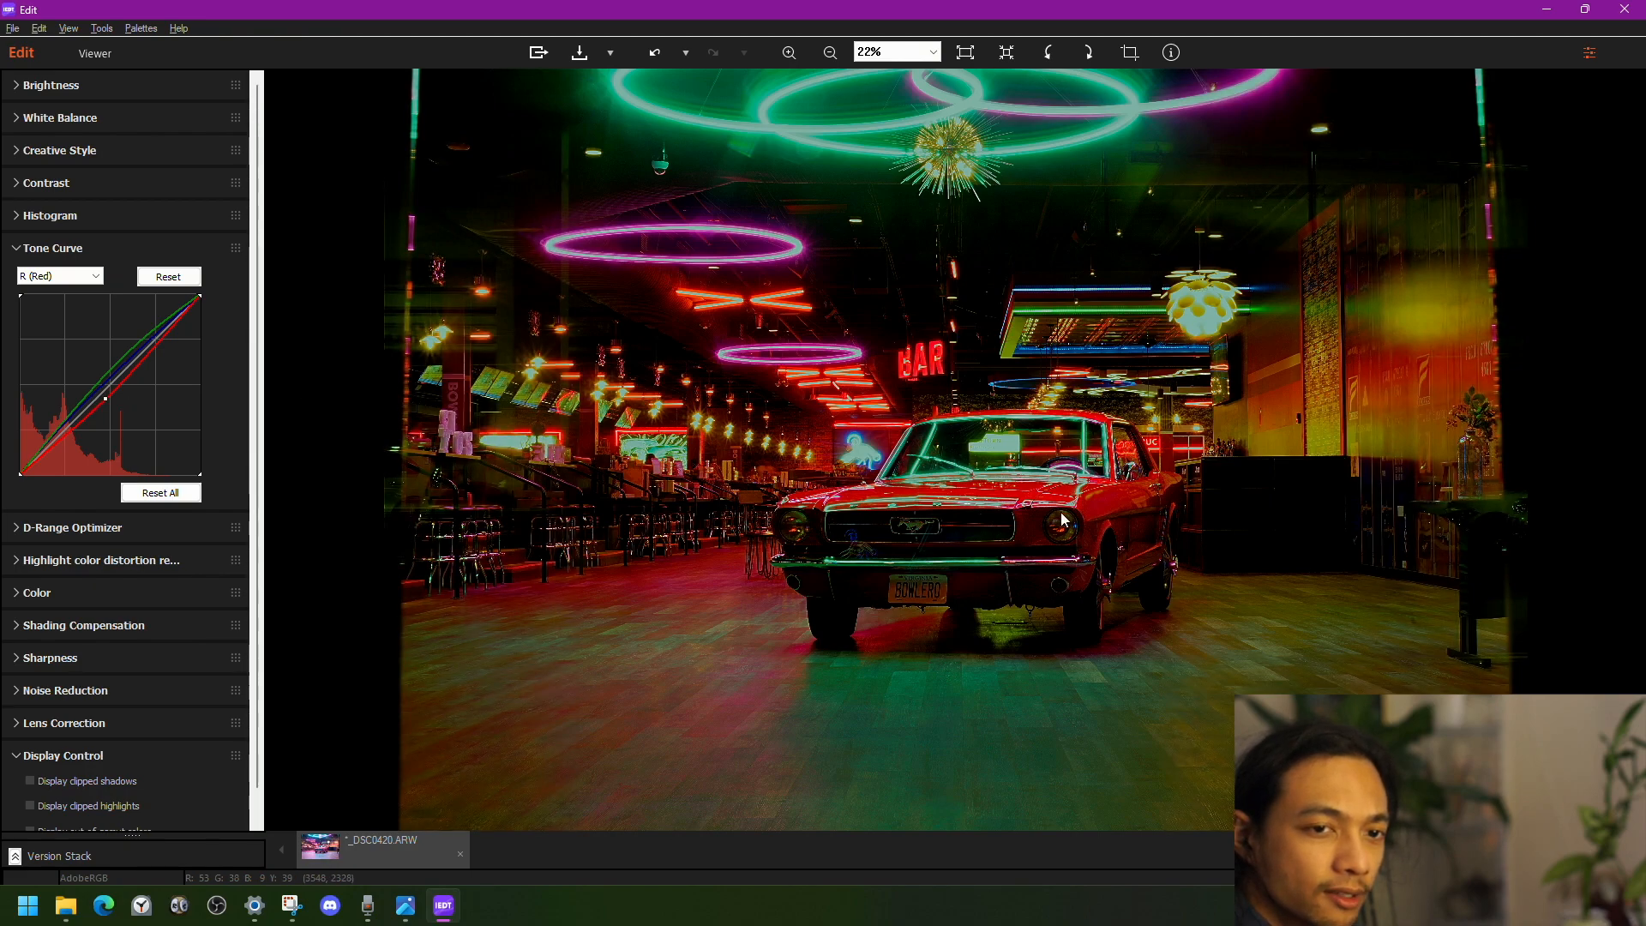
scroll(957, 453, "up", 3)
scroll(1083, 538, "down", 2)
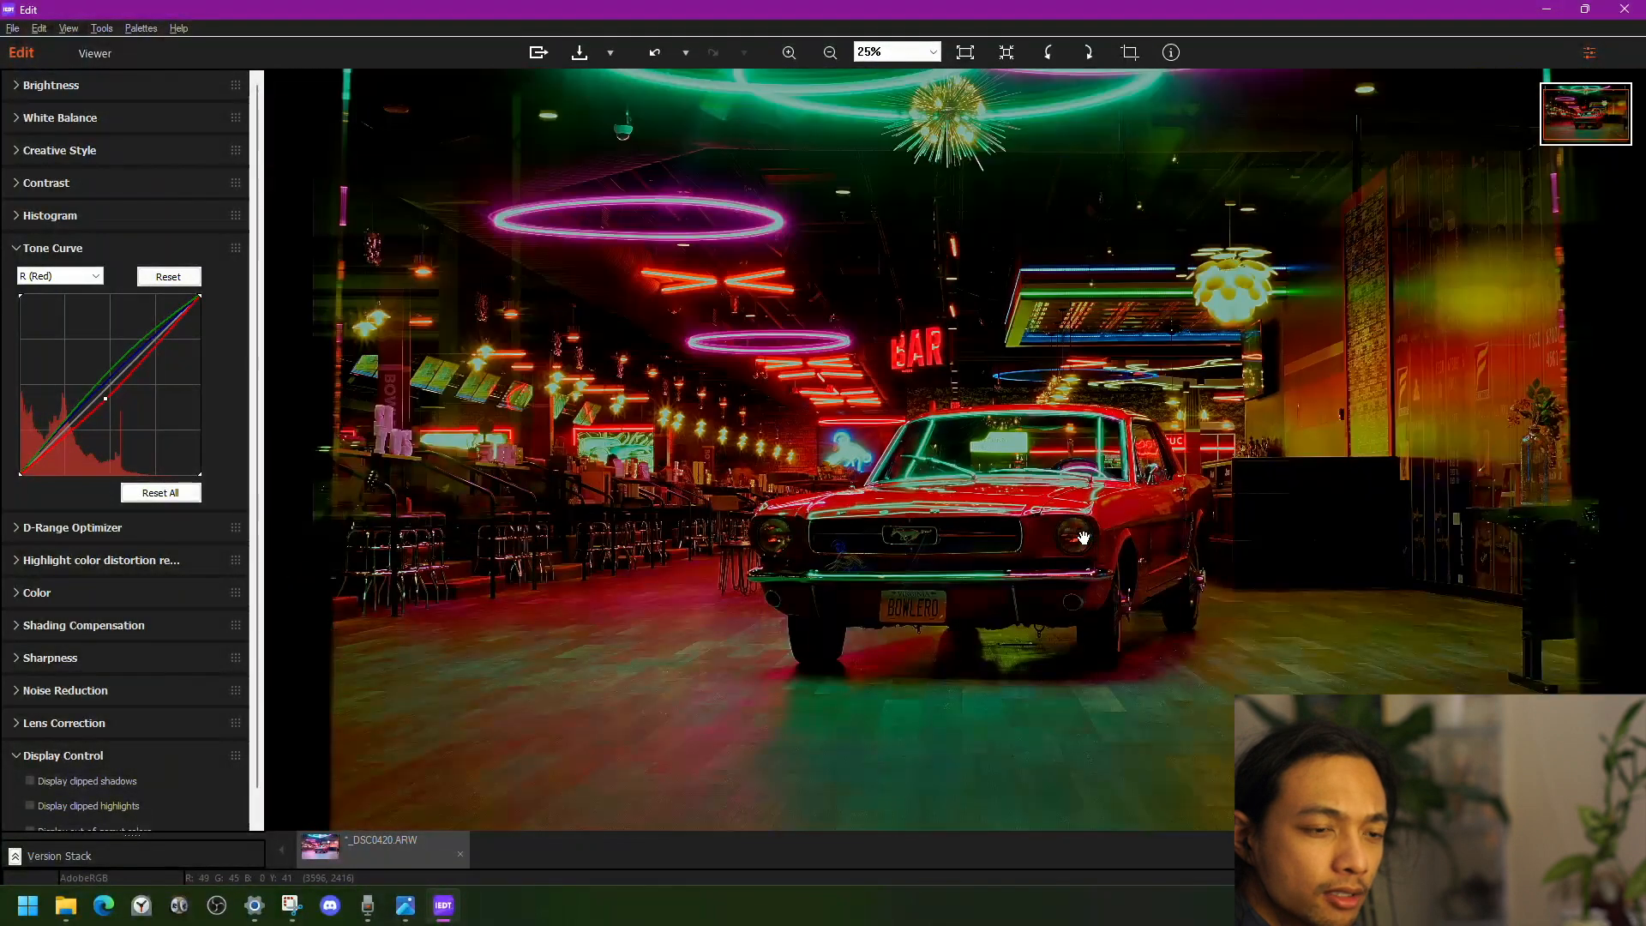
scroll(1020, 583, "down", 2)
scroll(1020, 583, "up", 1)
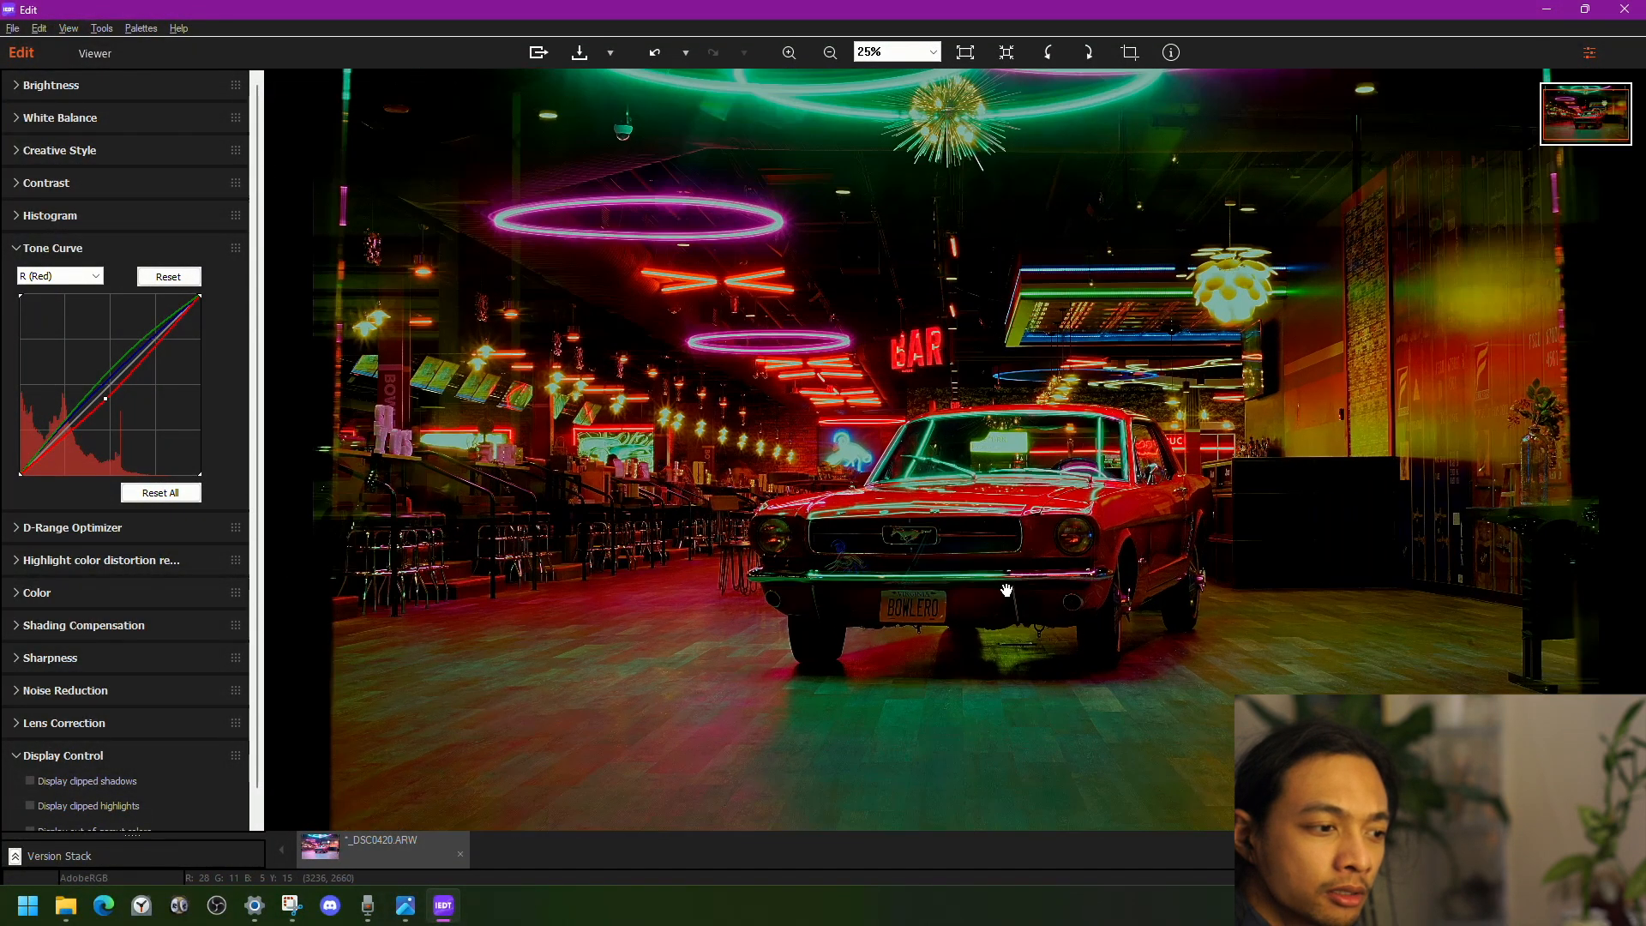
scroll(1006, 590, "up", 1)
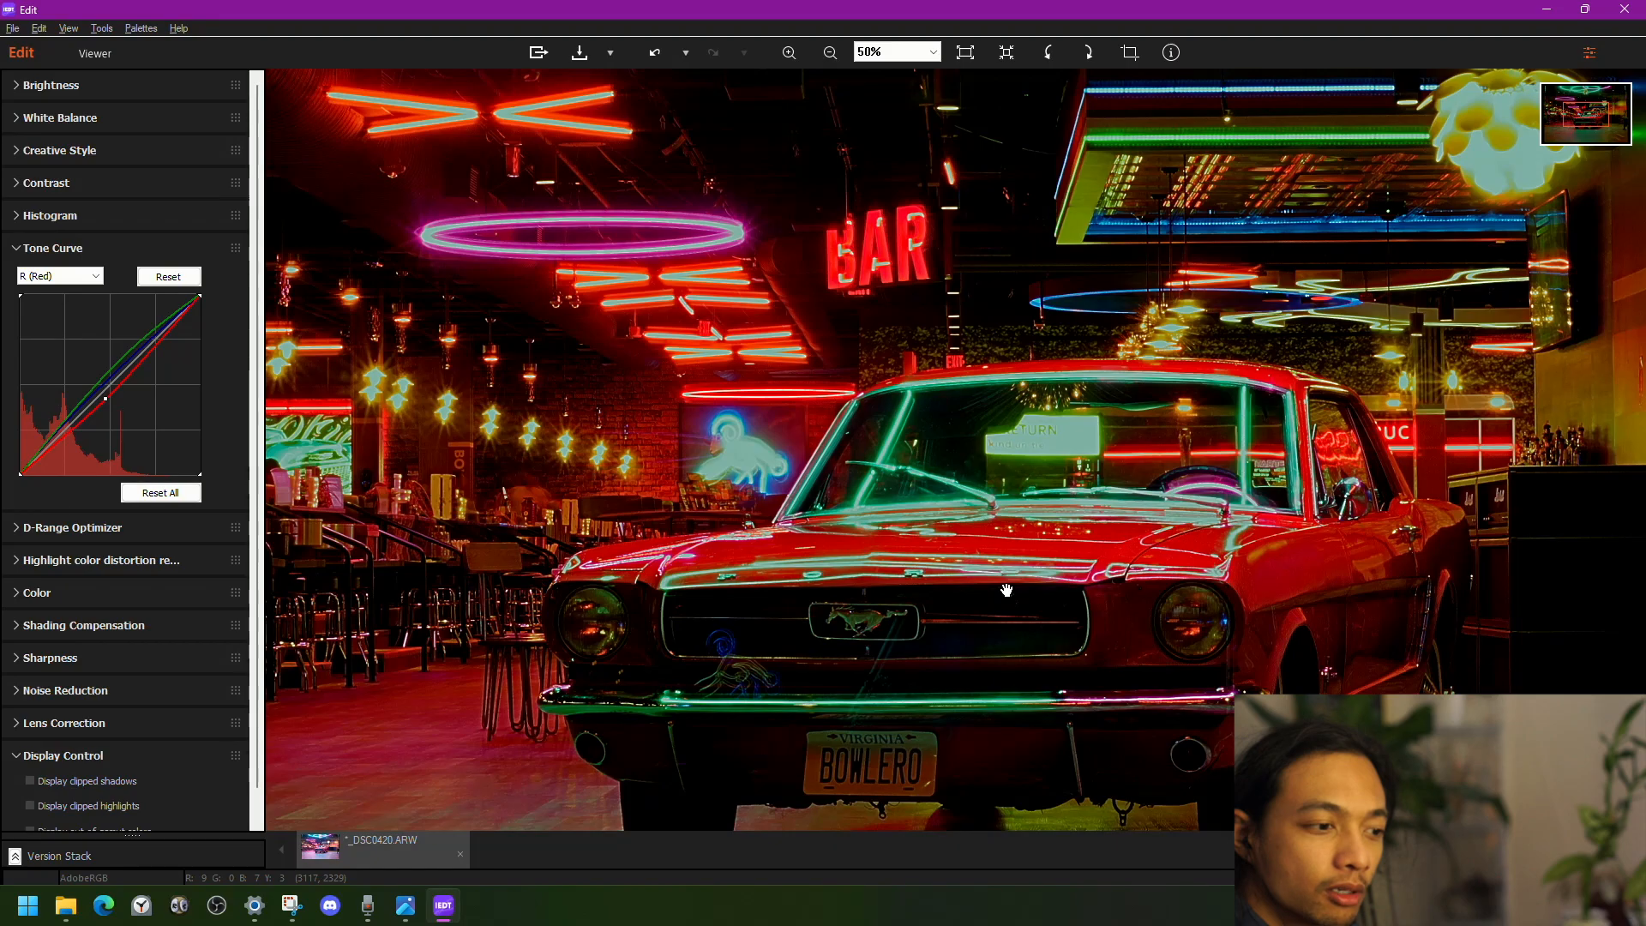
scroll(1006, 590, "down", 3)
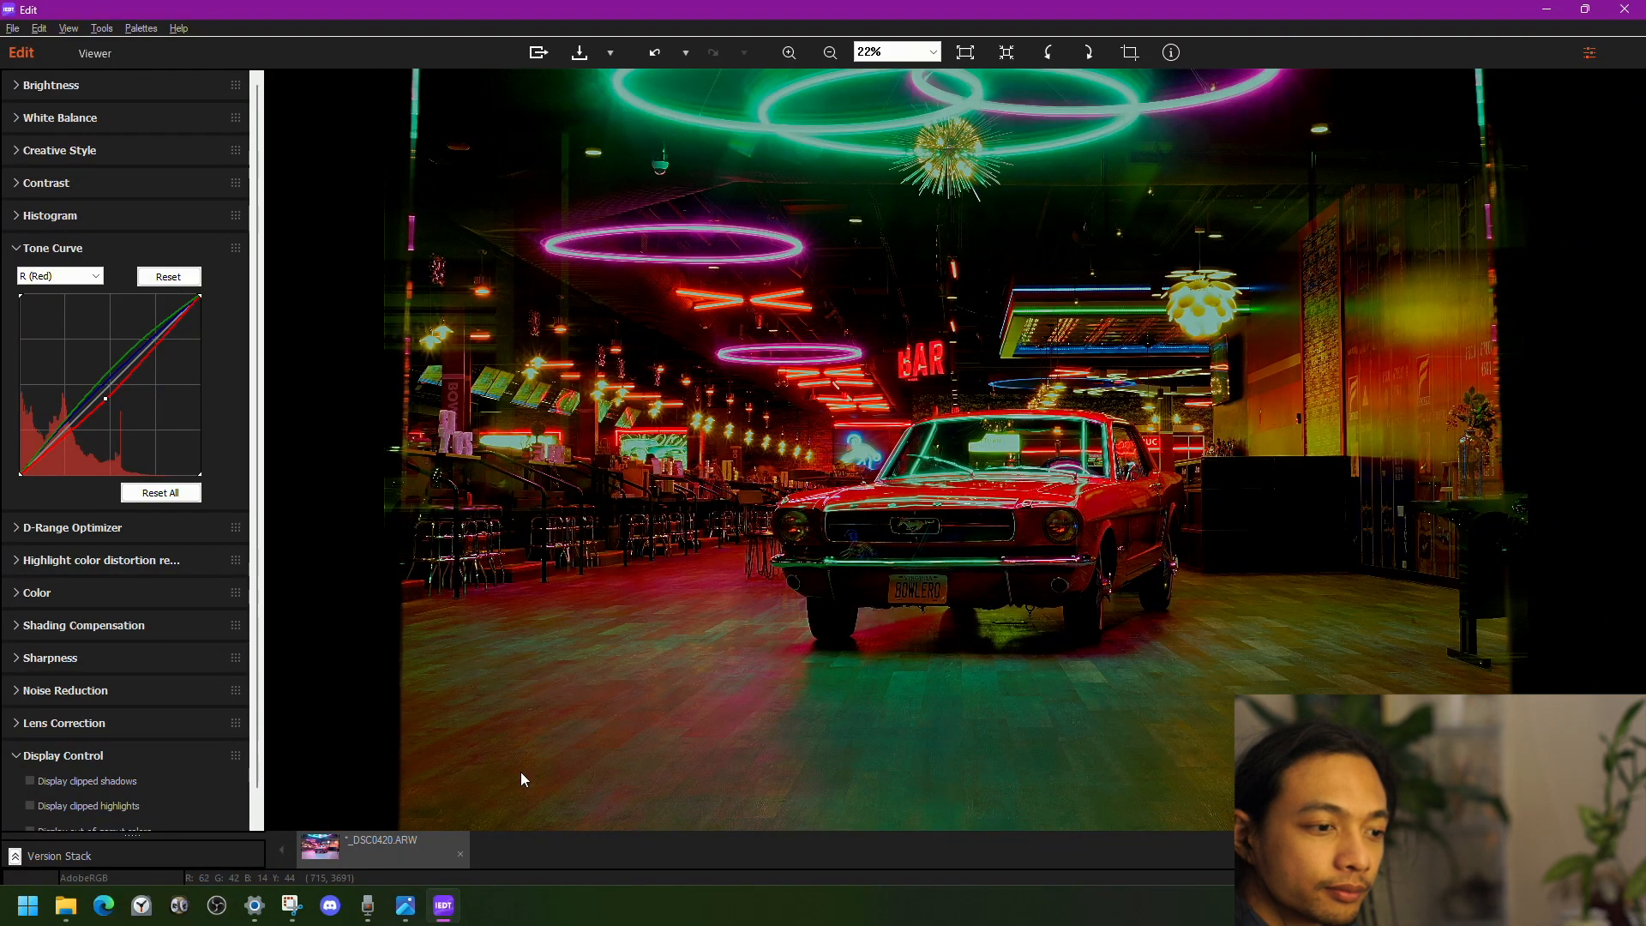
- Bring up the edited photo _DSC0420ed.ARW in the photo viewer and place it over Edit to compare the two versions
mouse_move(58, 910)
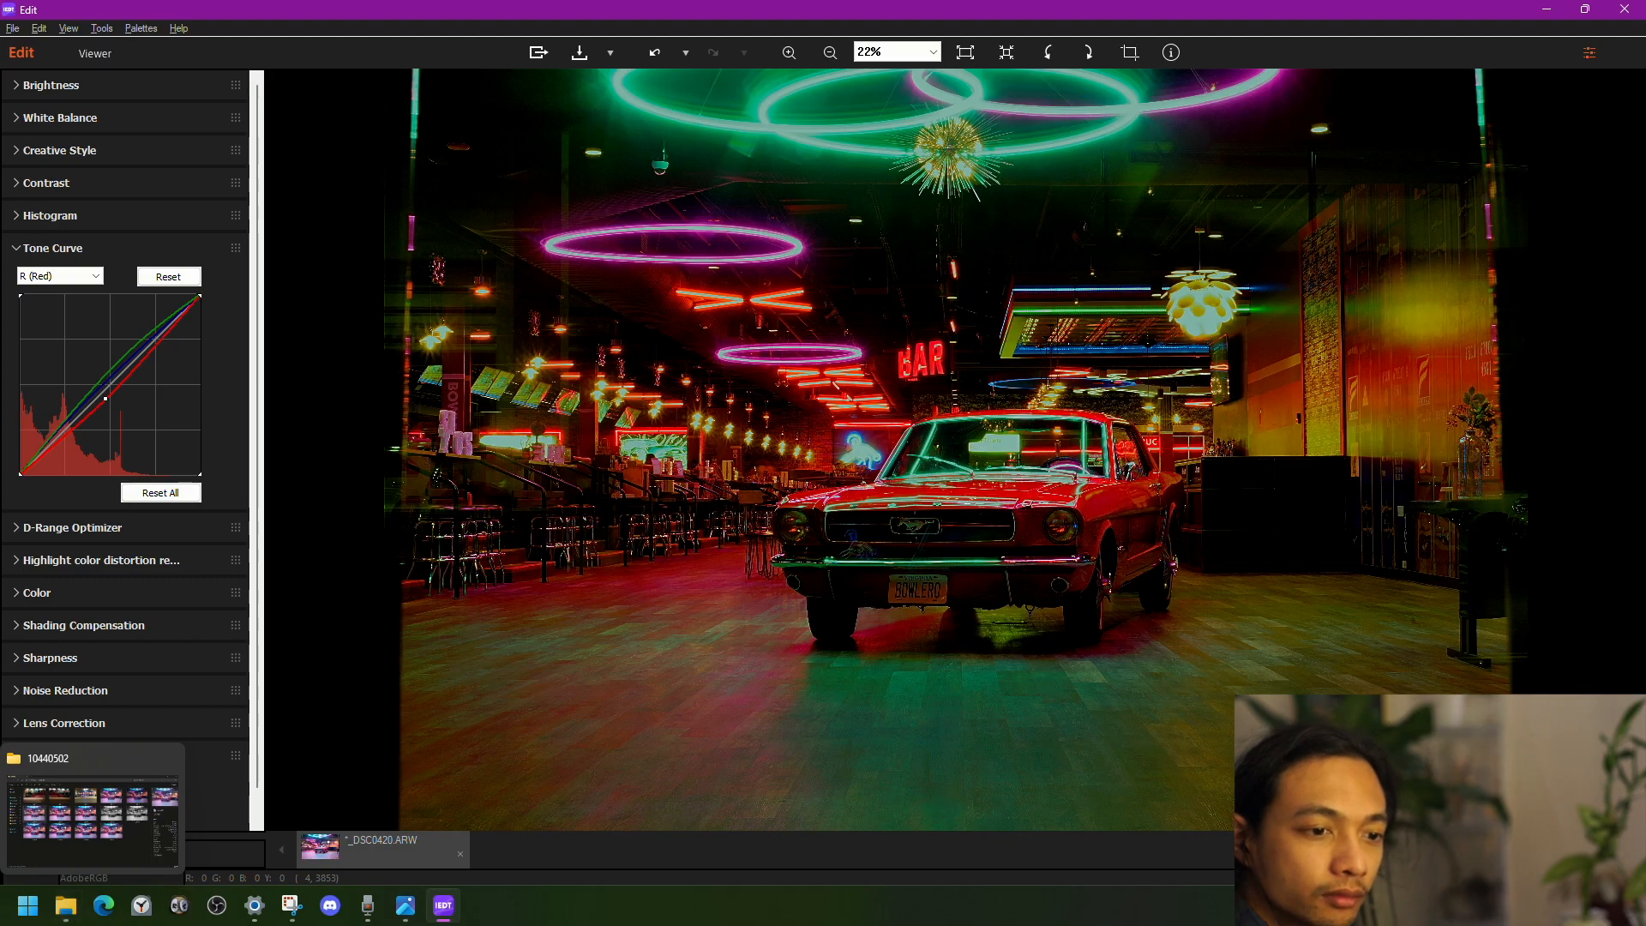
mouse_move(413, 909)
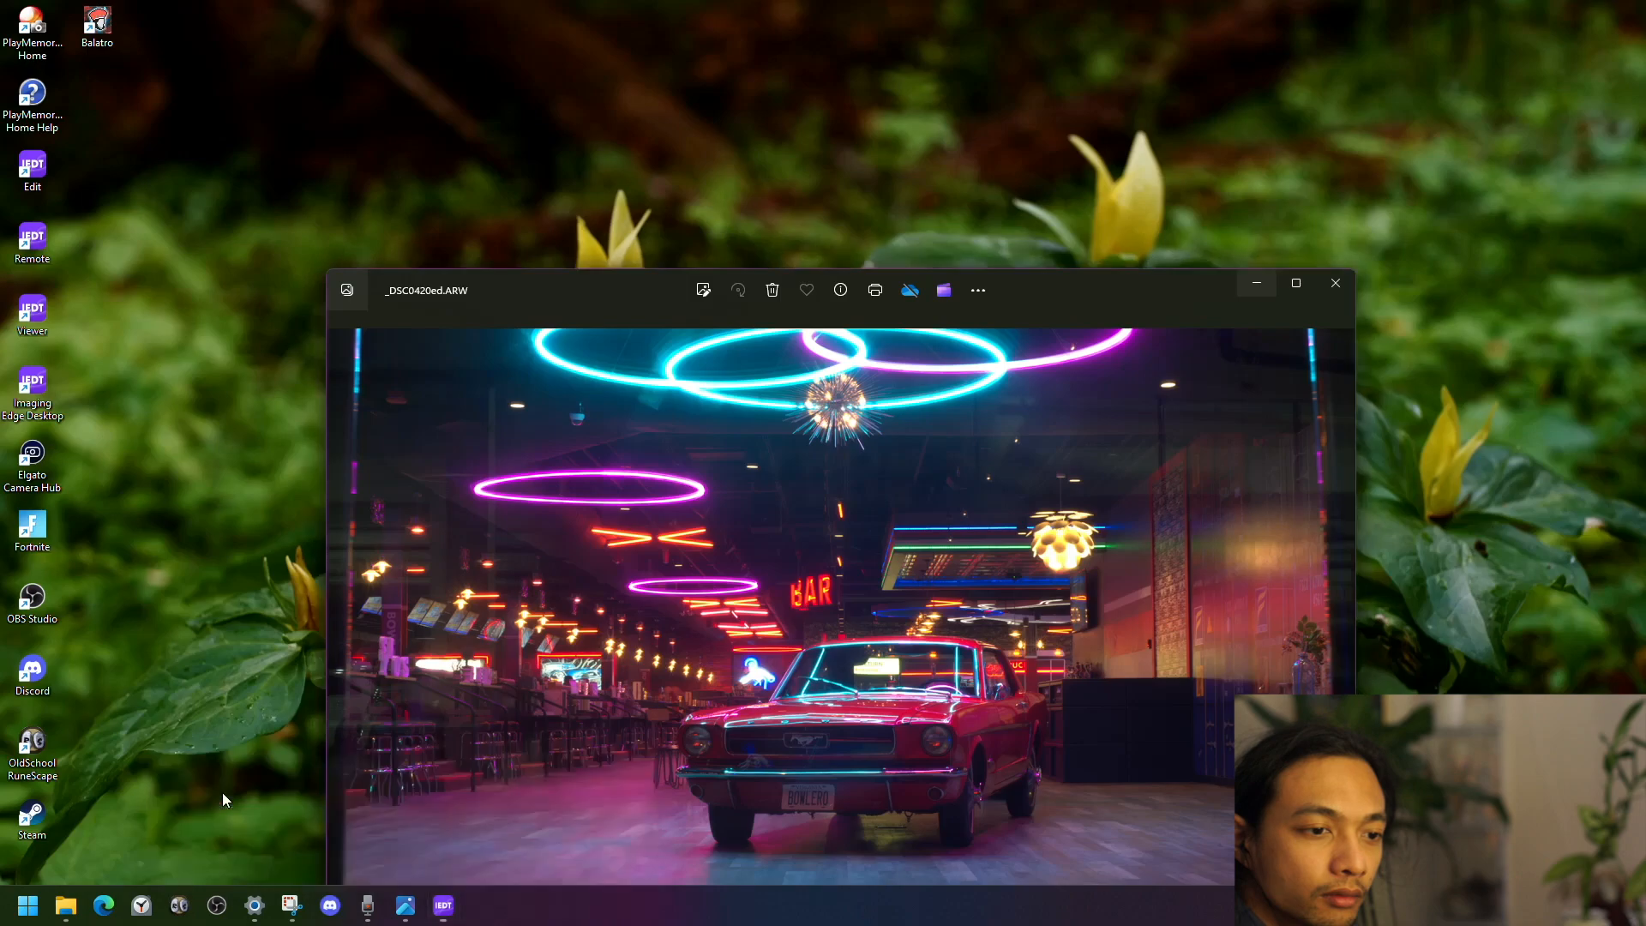
left_click(219, 819)
left_click_drag(1075, 291, 663, 95)
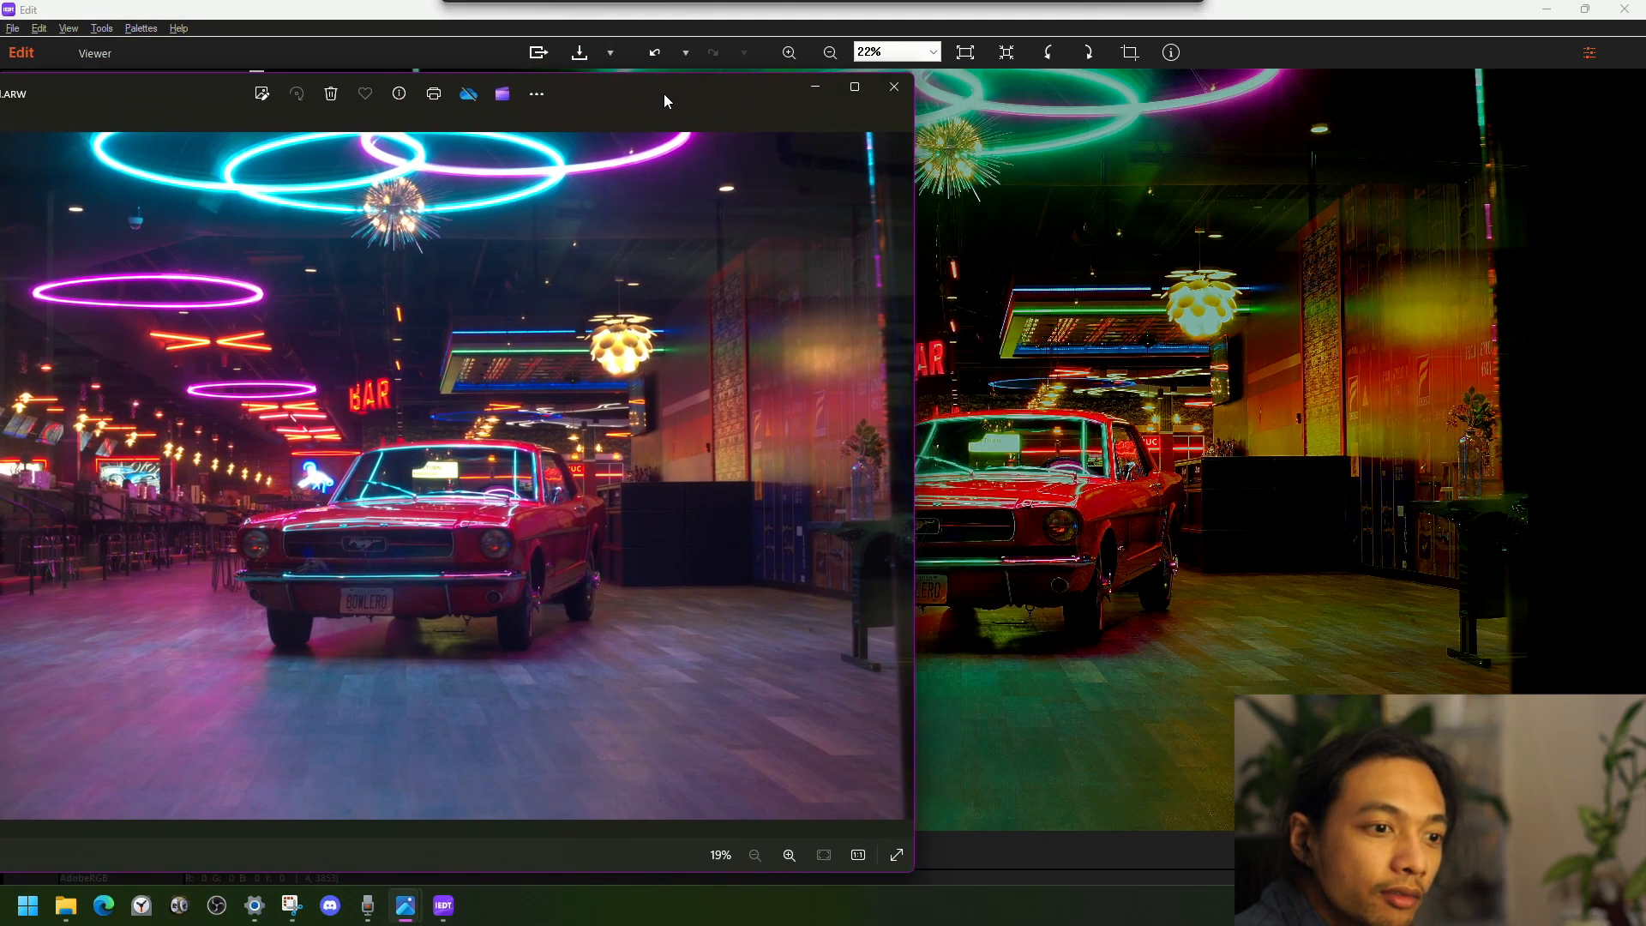
- Close Edit without saving the changes to _DSC0420.ARW
left_click(1406, 54)
left_click(1624, 9)
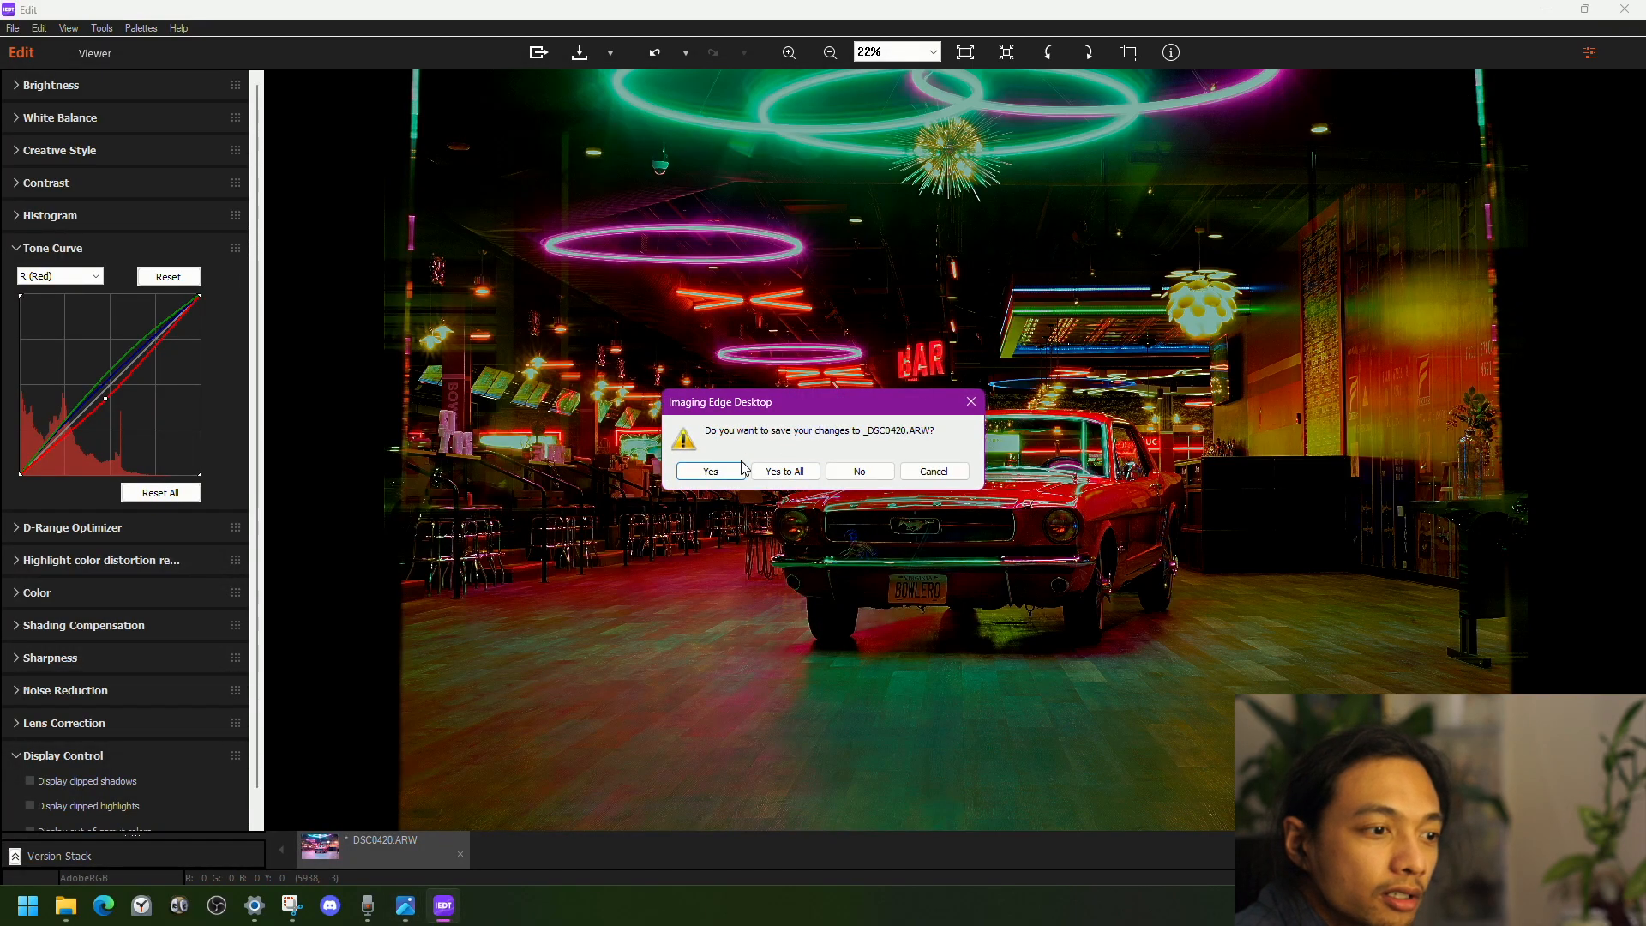
left_click(856, 472)
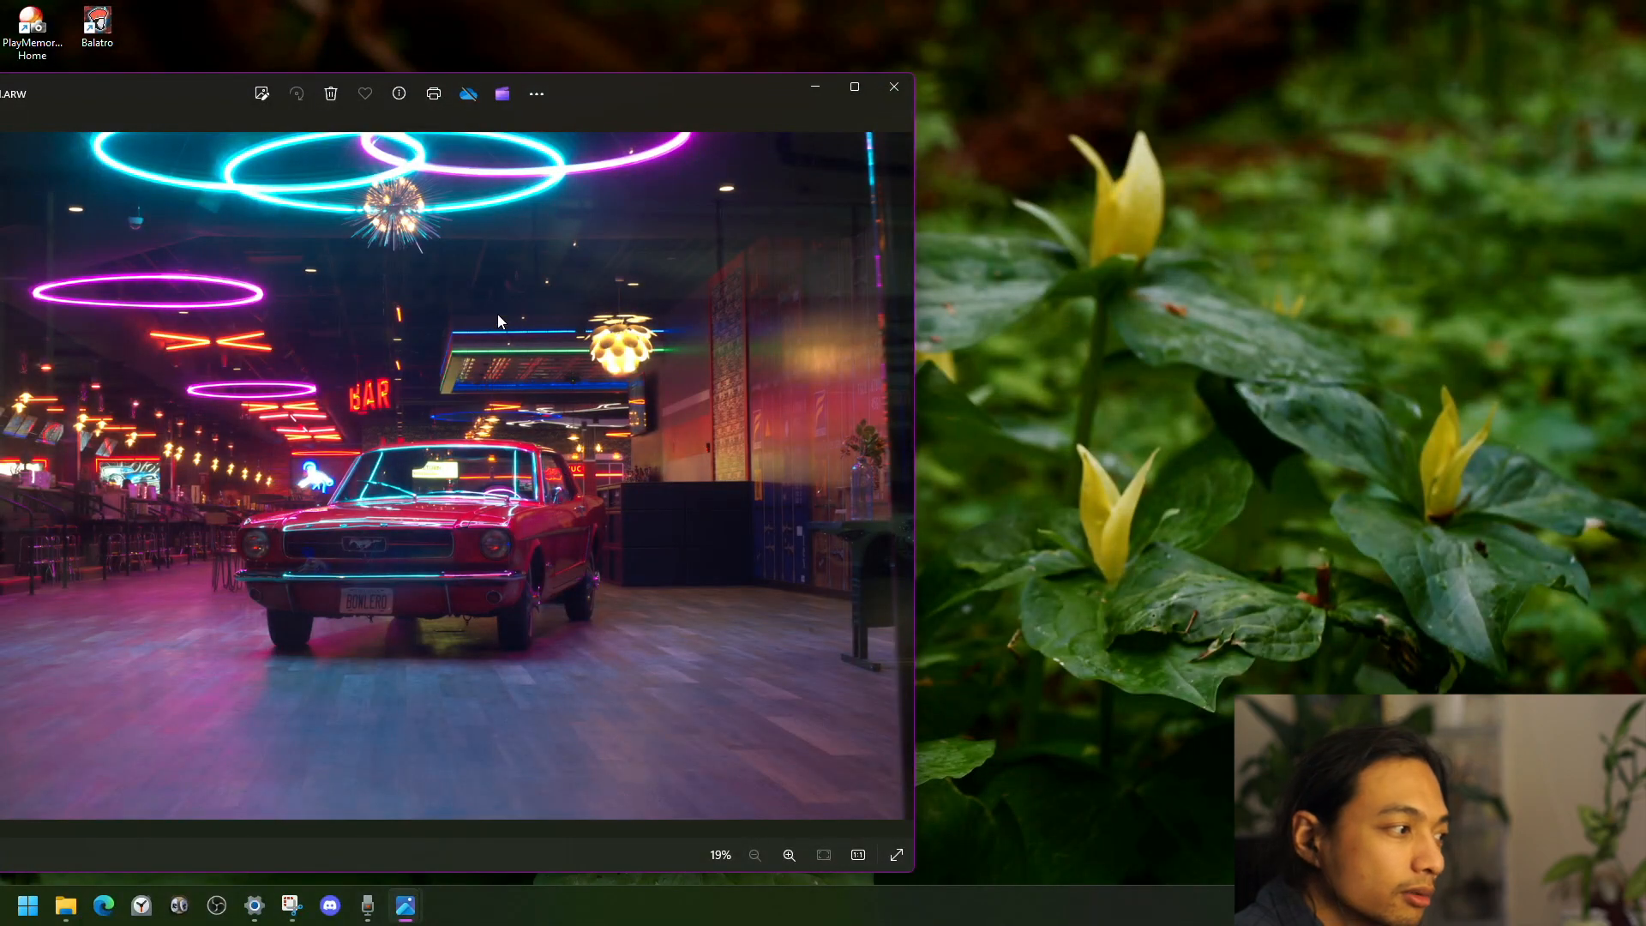
- Move the _DSC0420ed.ARW viewer window fully into view and switch to File Explorer
left_click_drag(588, 94, 900, 110)
left_click(64, 911)
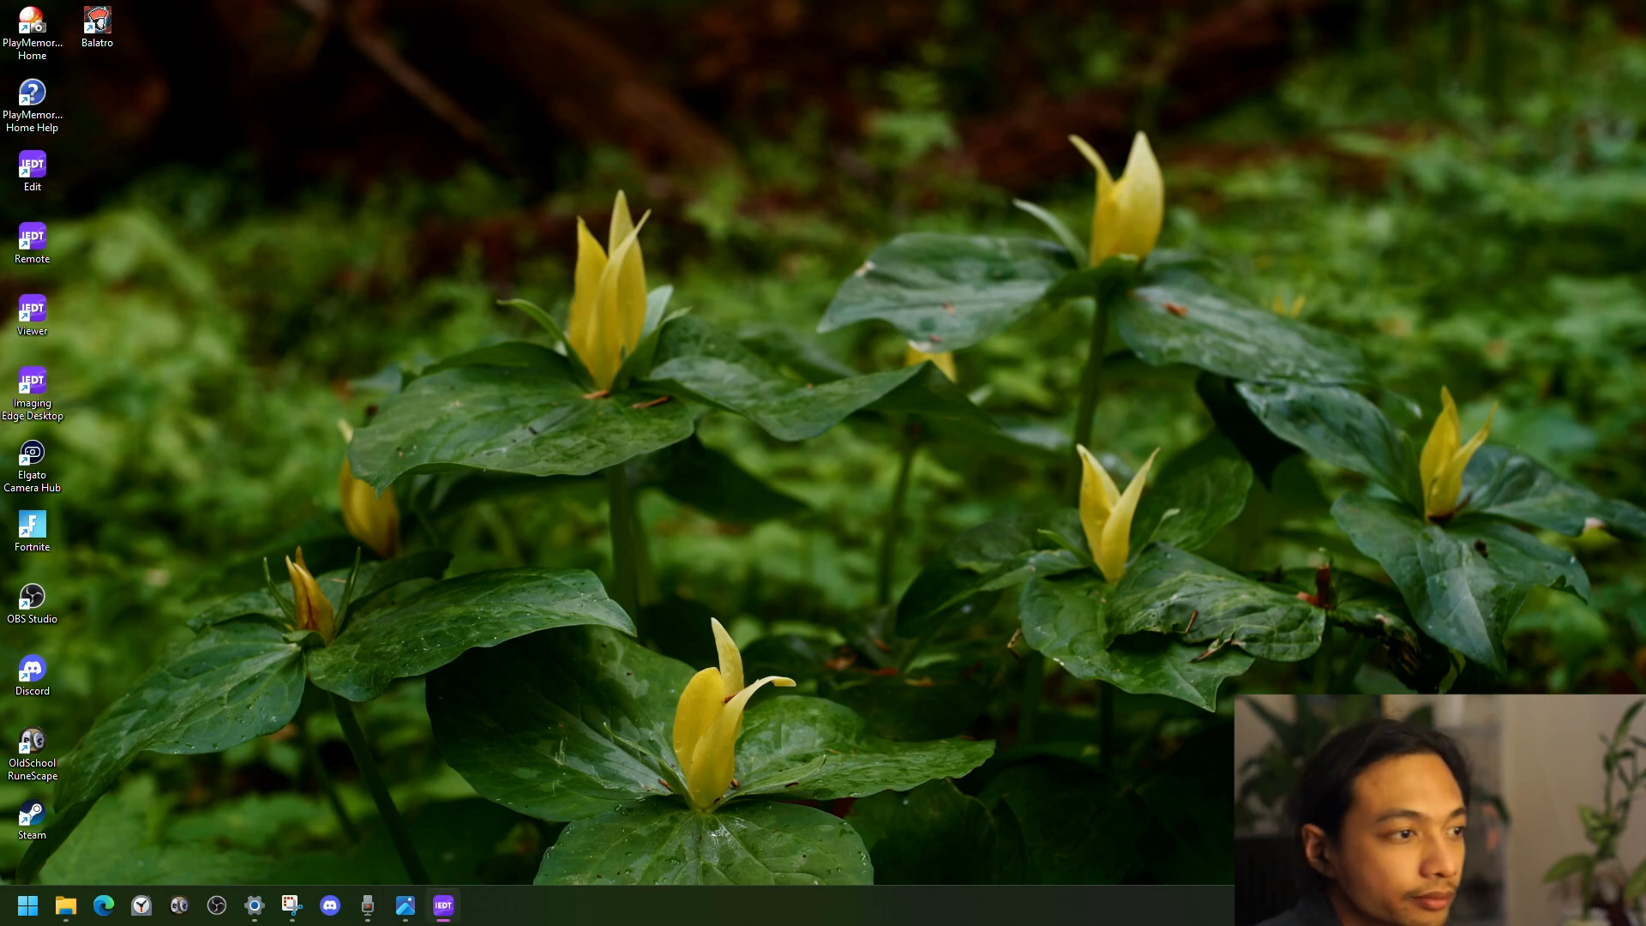
- Open the photo _DSC0420.ARW and set the D-Range Optimizer to Manual with an amount of 100
double_click(1140, 504)
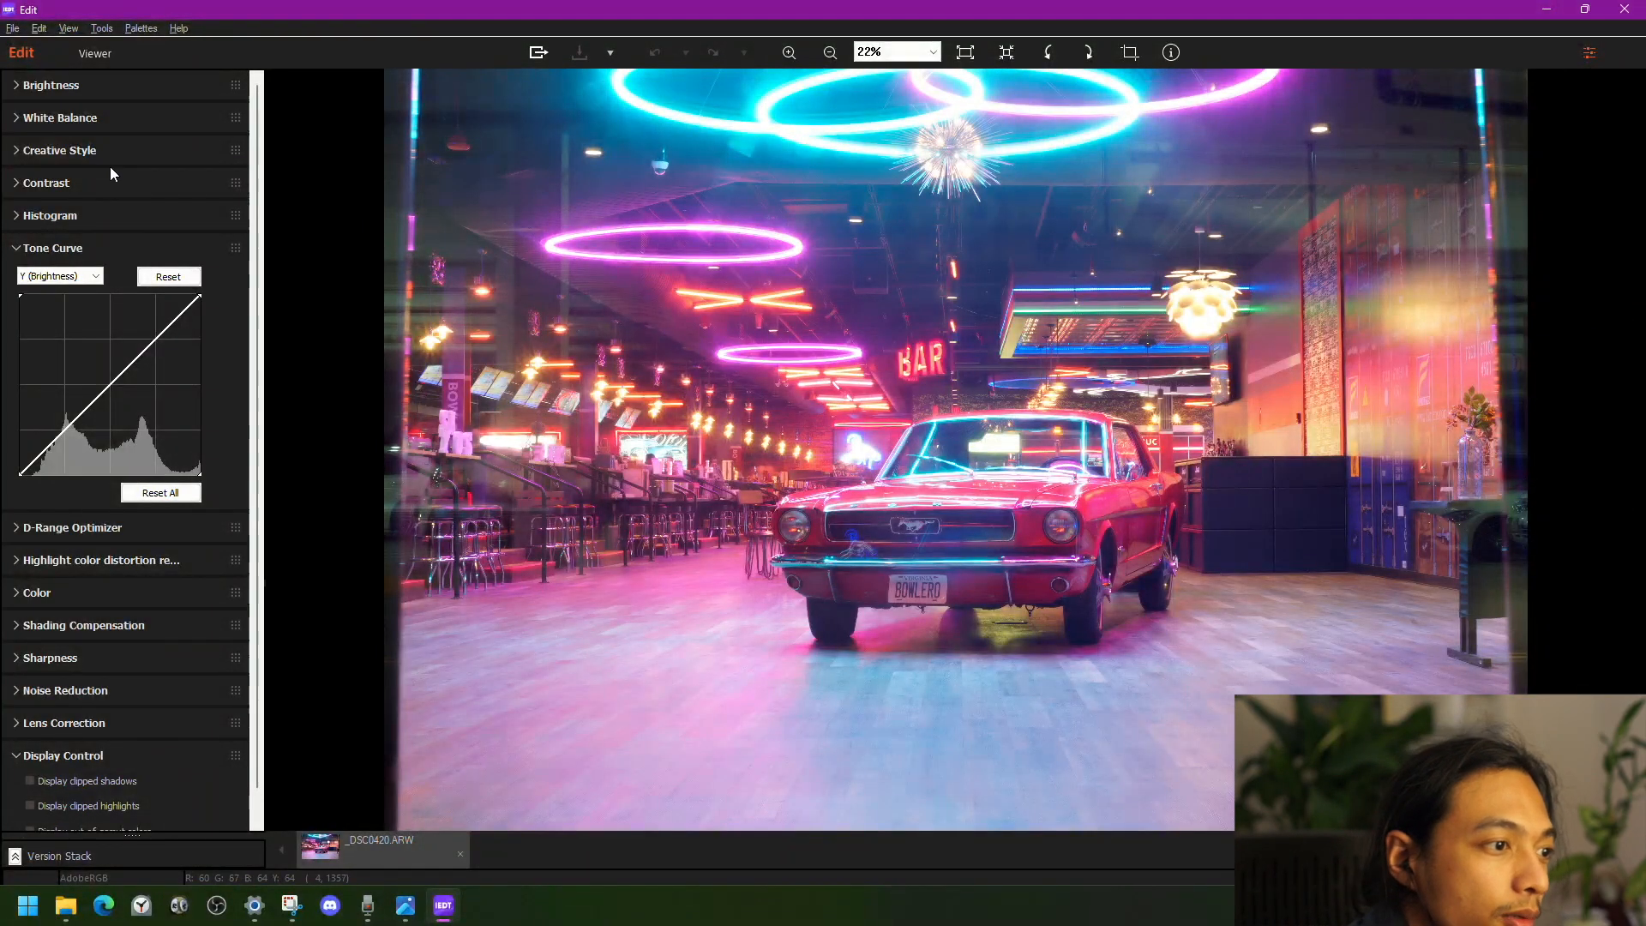
left_click(17, 247)
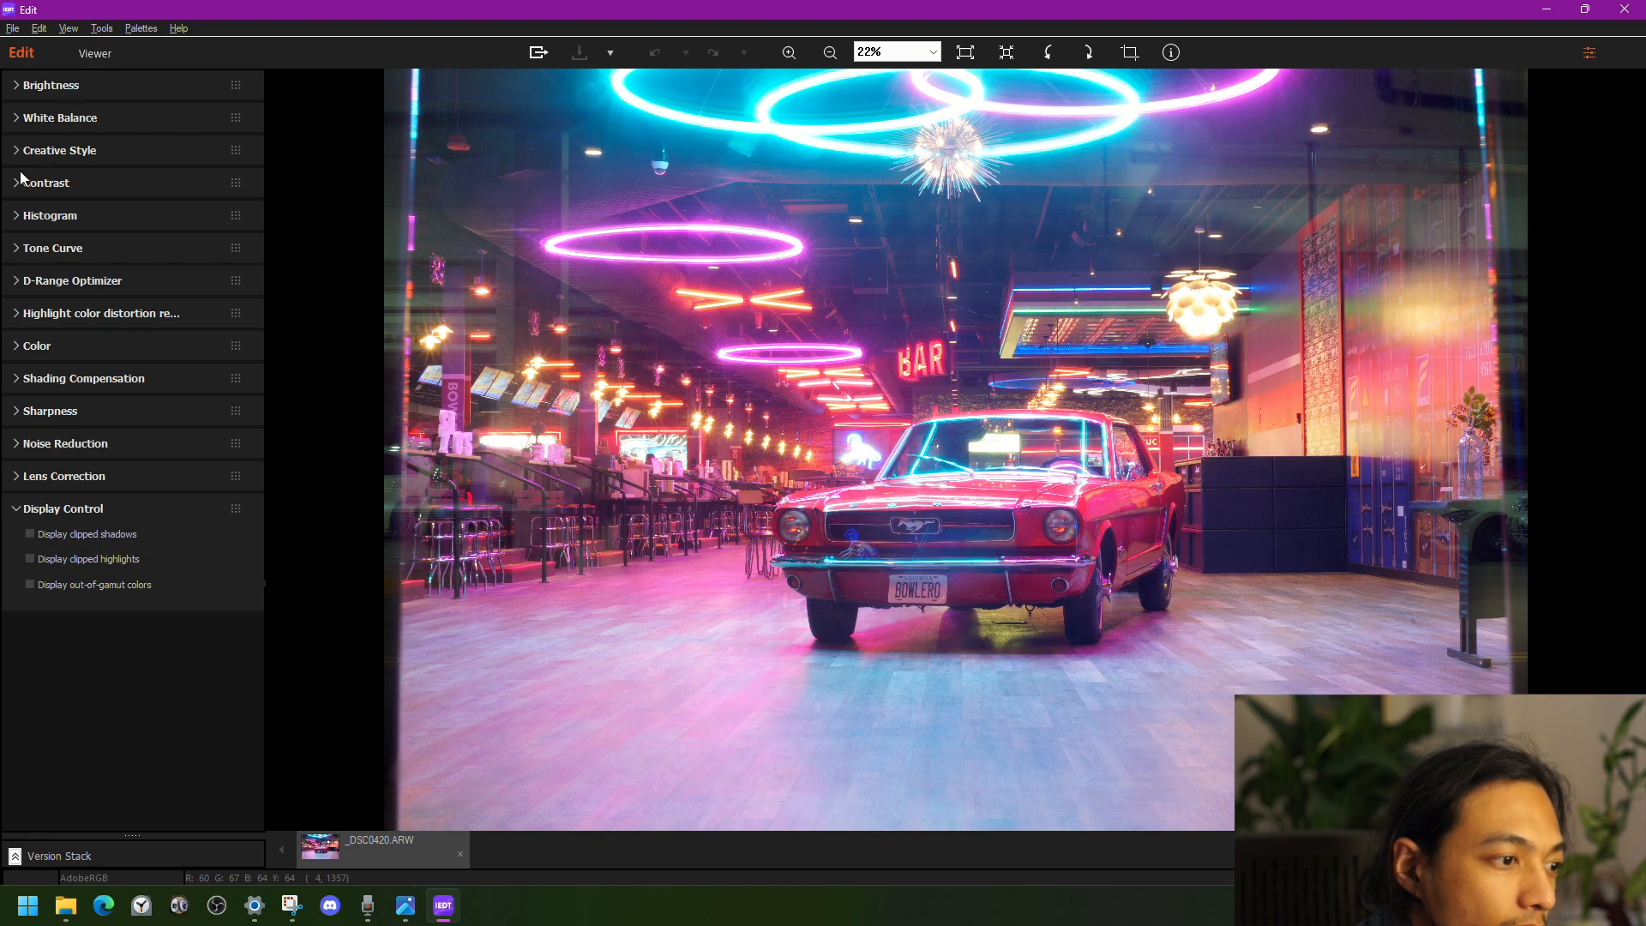
left_click(26, 288)
left_click(31, 351)
left_click_drag(64, 389, 224, 400)
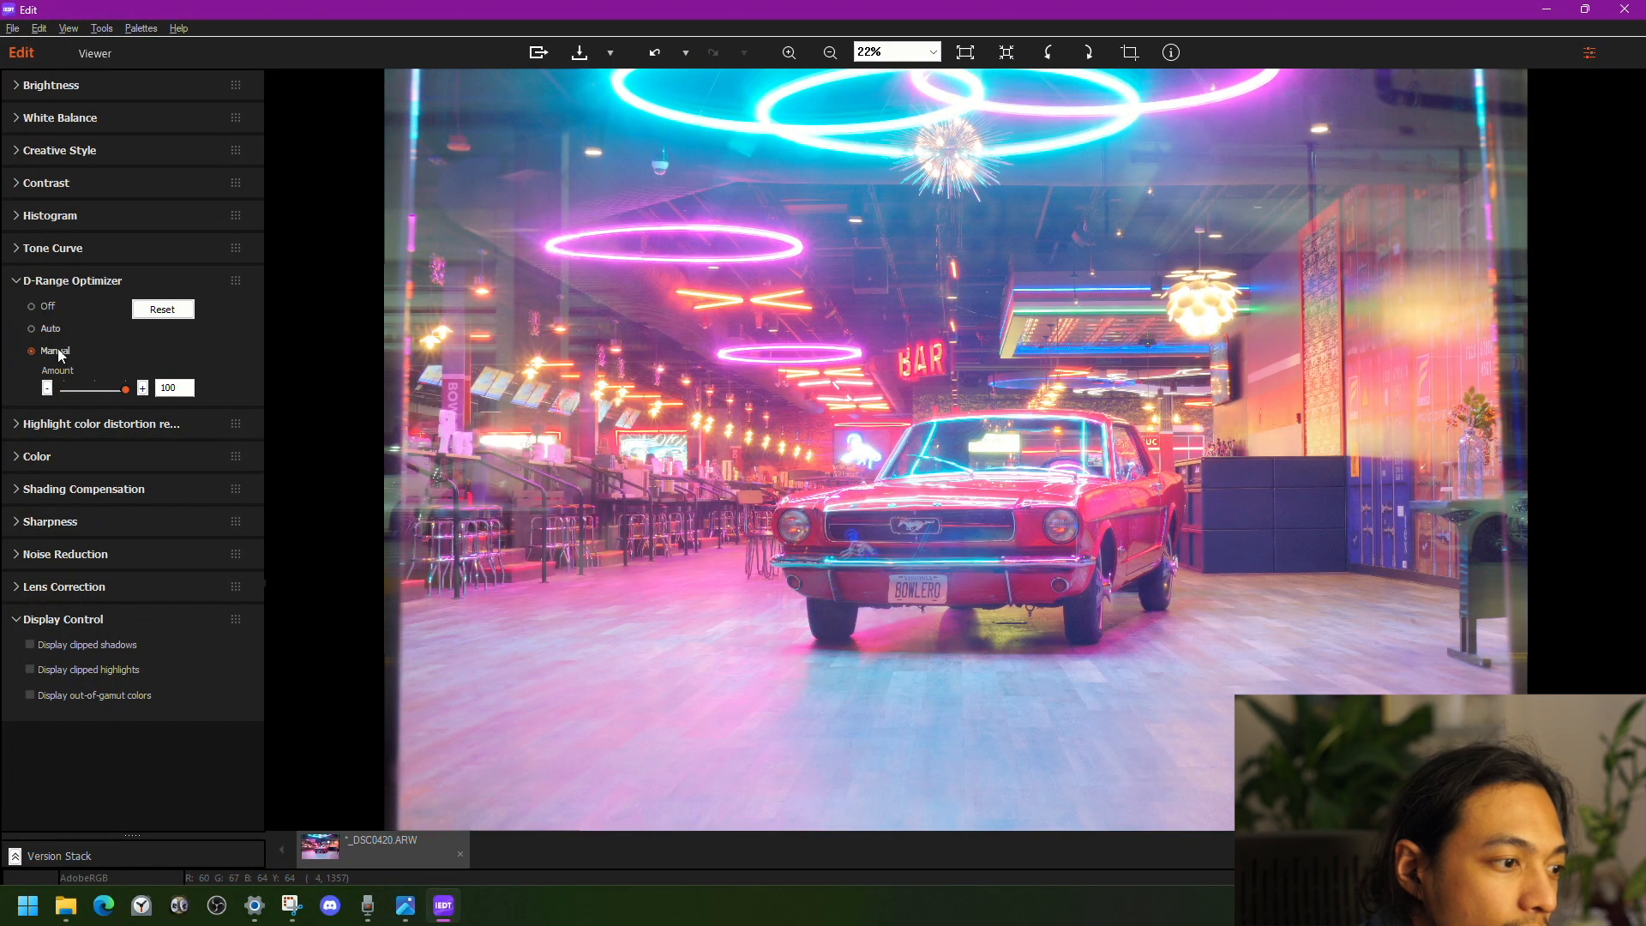
- Set highlight color distortion reduction to Advanced and the shading compensation's central radius to 12
left_click(22, 429)
left_click(126, 446)
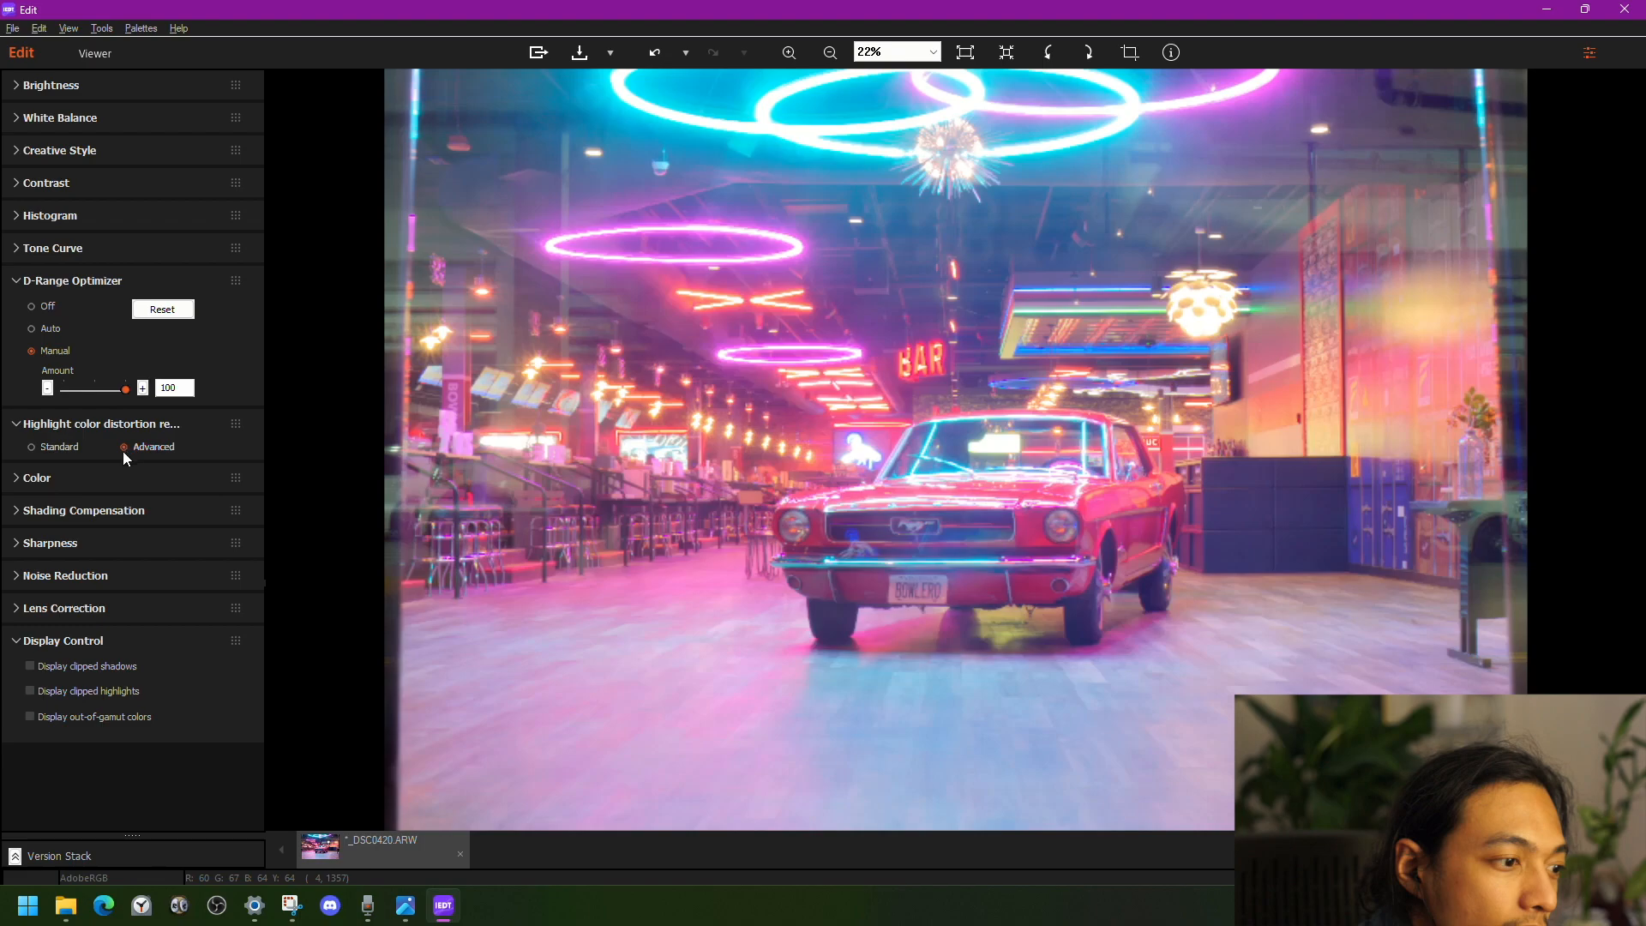
left_click(26, 513)
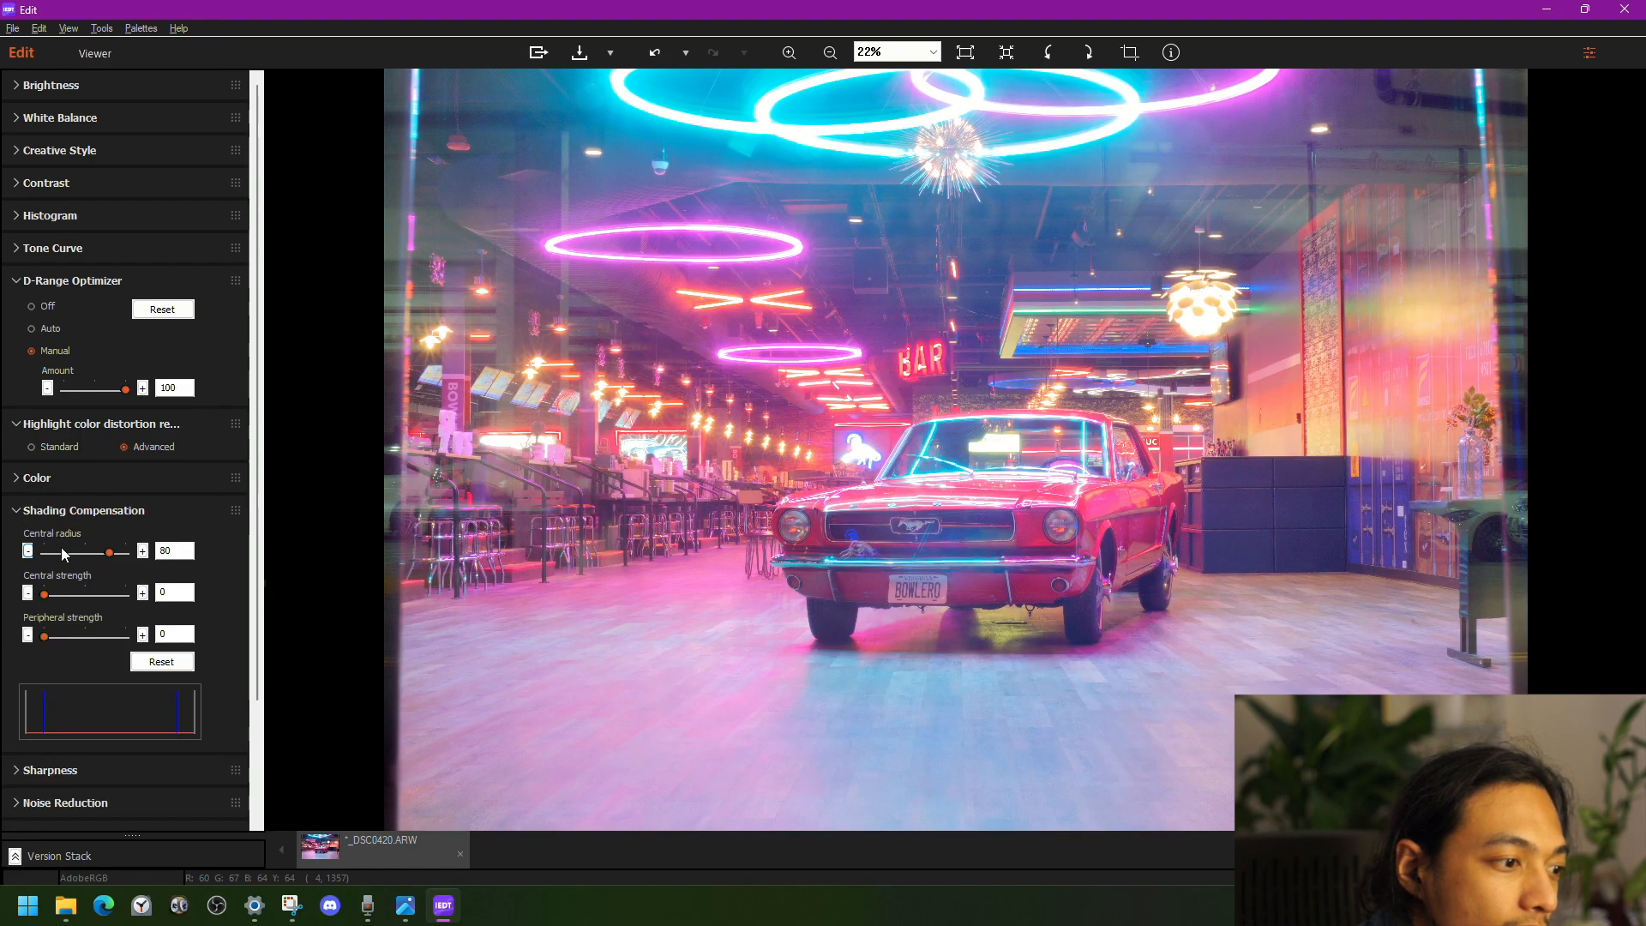
left_click(29, 550)
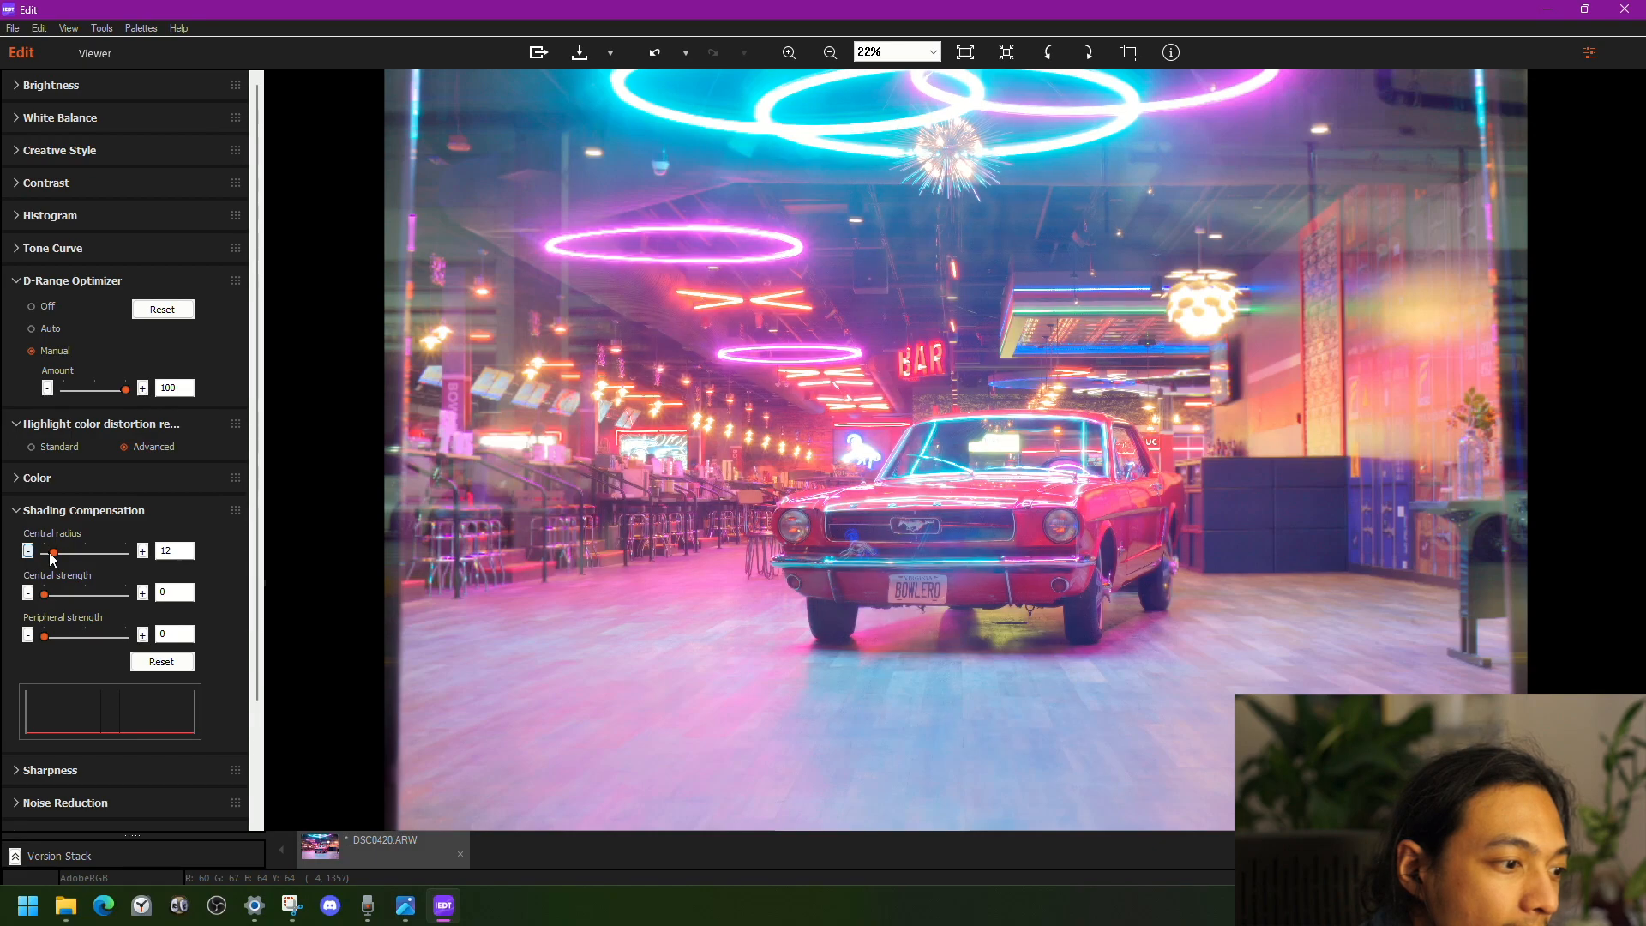
left_click(51, 512)
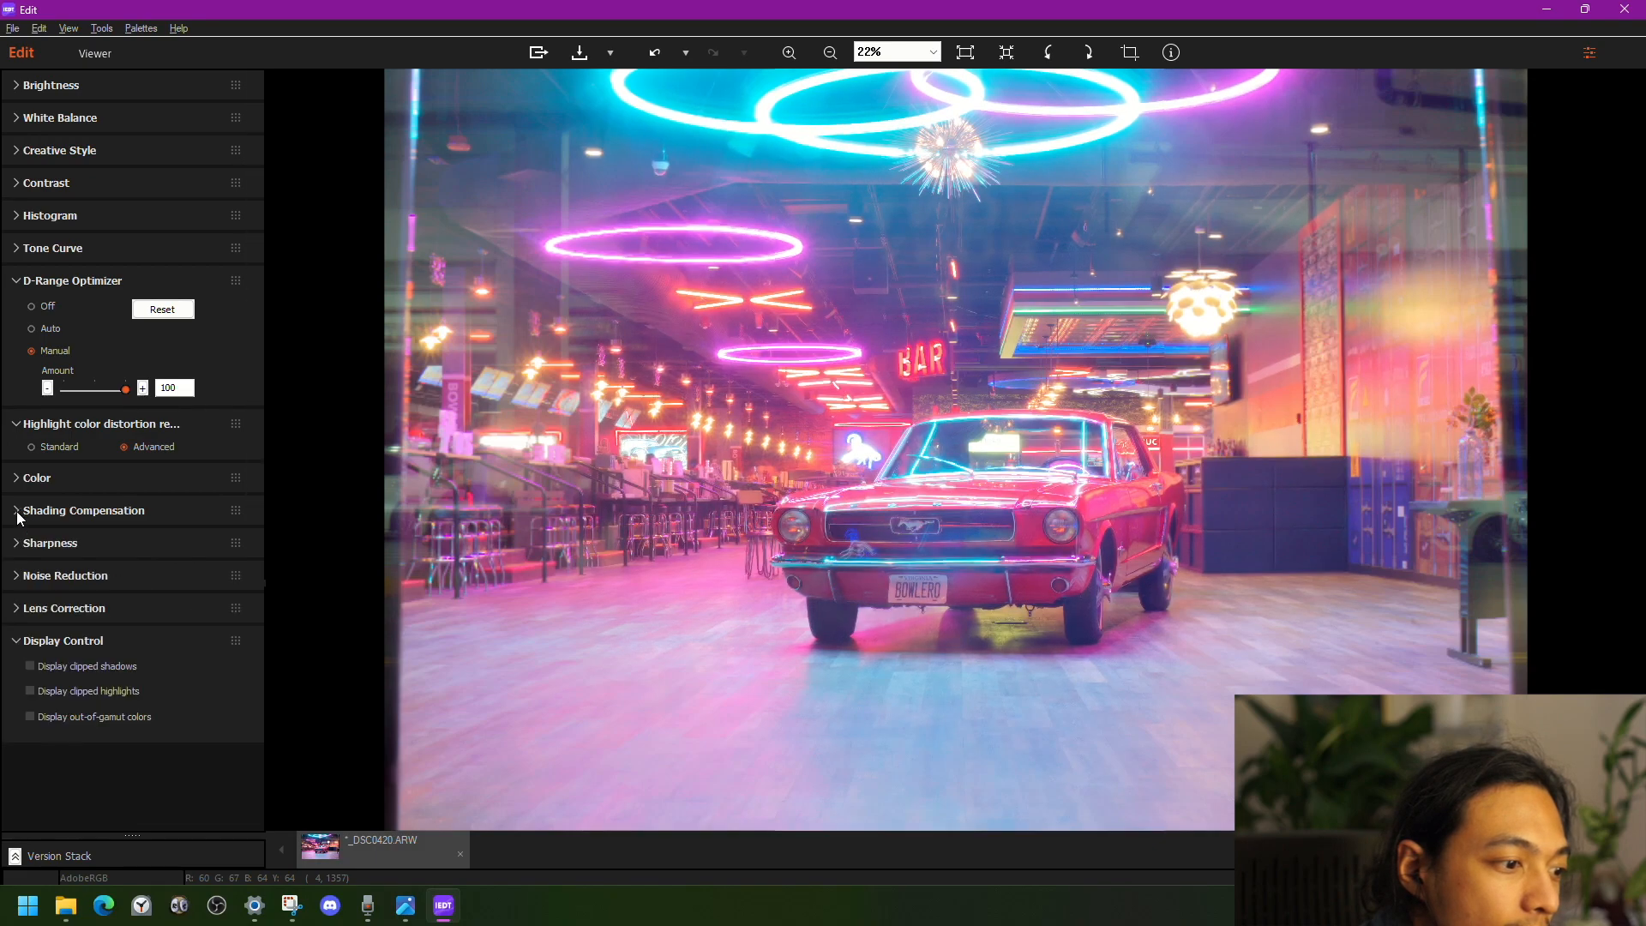
- Change the noise reduction mode and raise two of its sliders
left_click(28, 568)
left_click(35, 643)
left_click_drag(100, 686, 137, 682)
left_click_drag(100, 745, 171, 713)
left_click(34, 575)
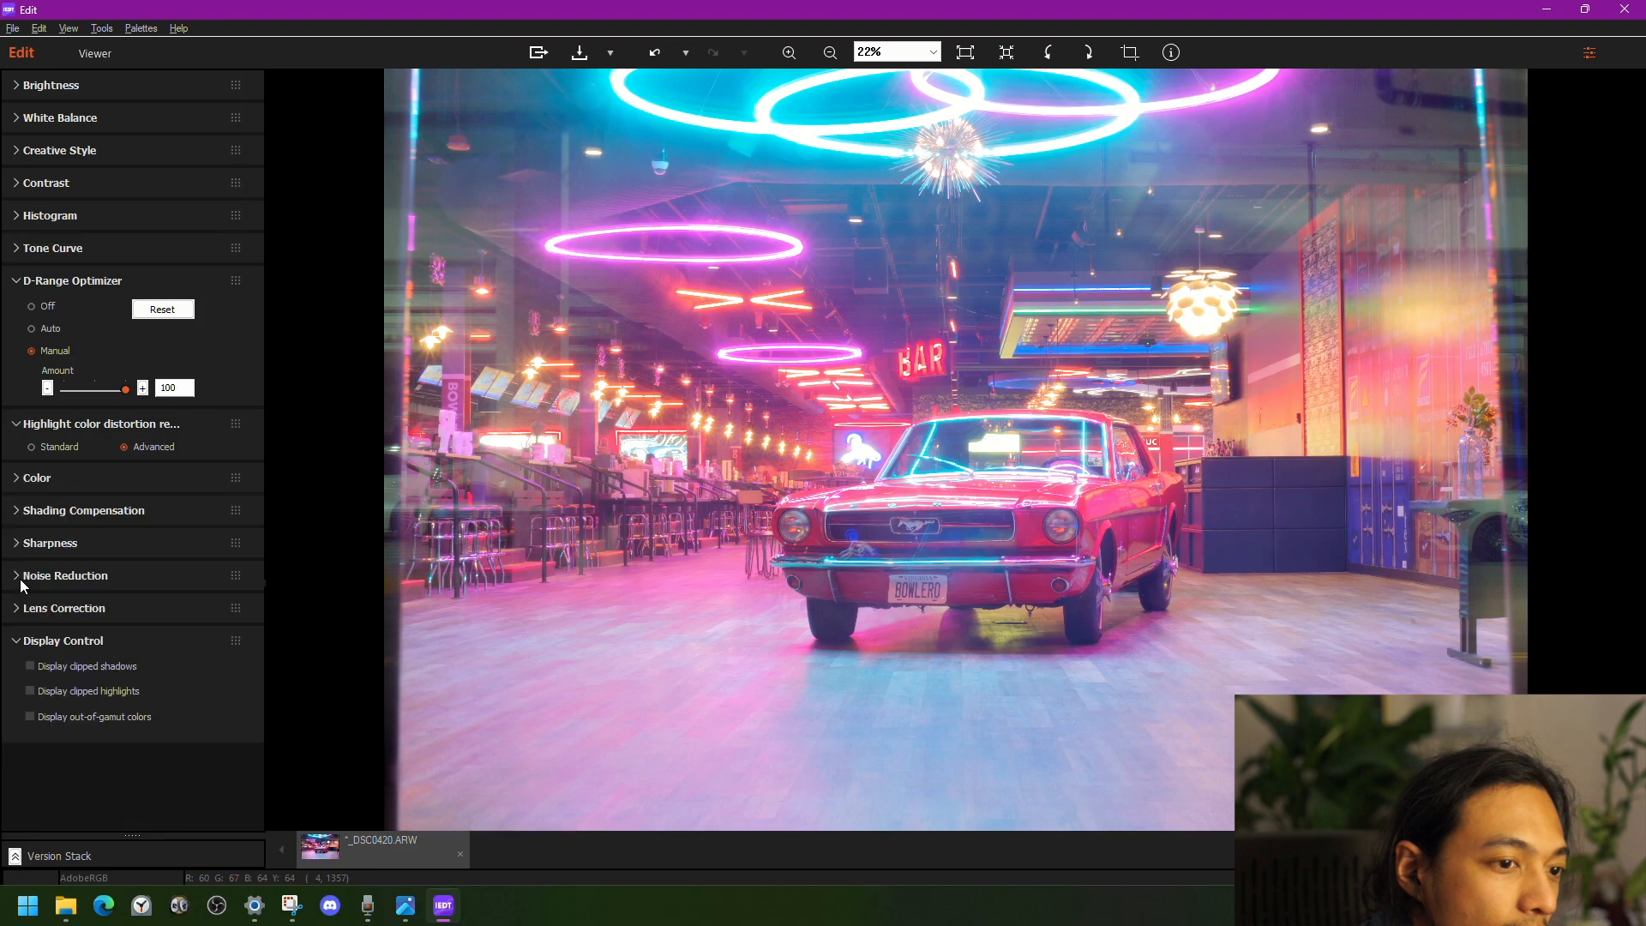
- Toggle the clipped highlights display on and off to examine blown-out areas of the photo
left_click(18, 642)
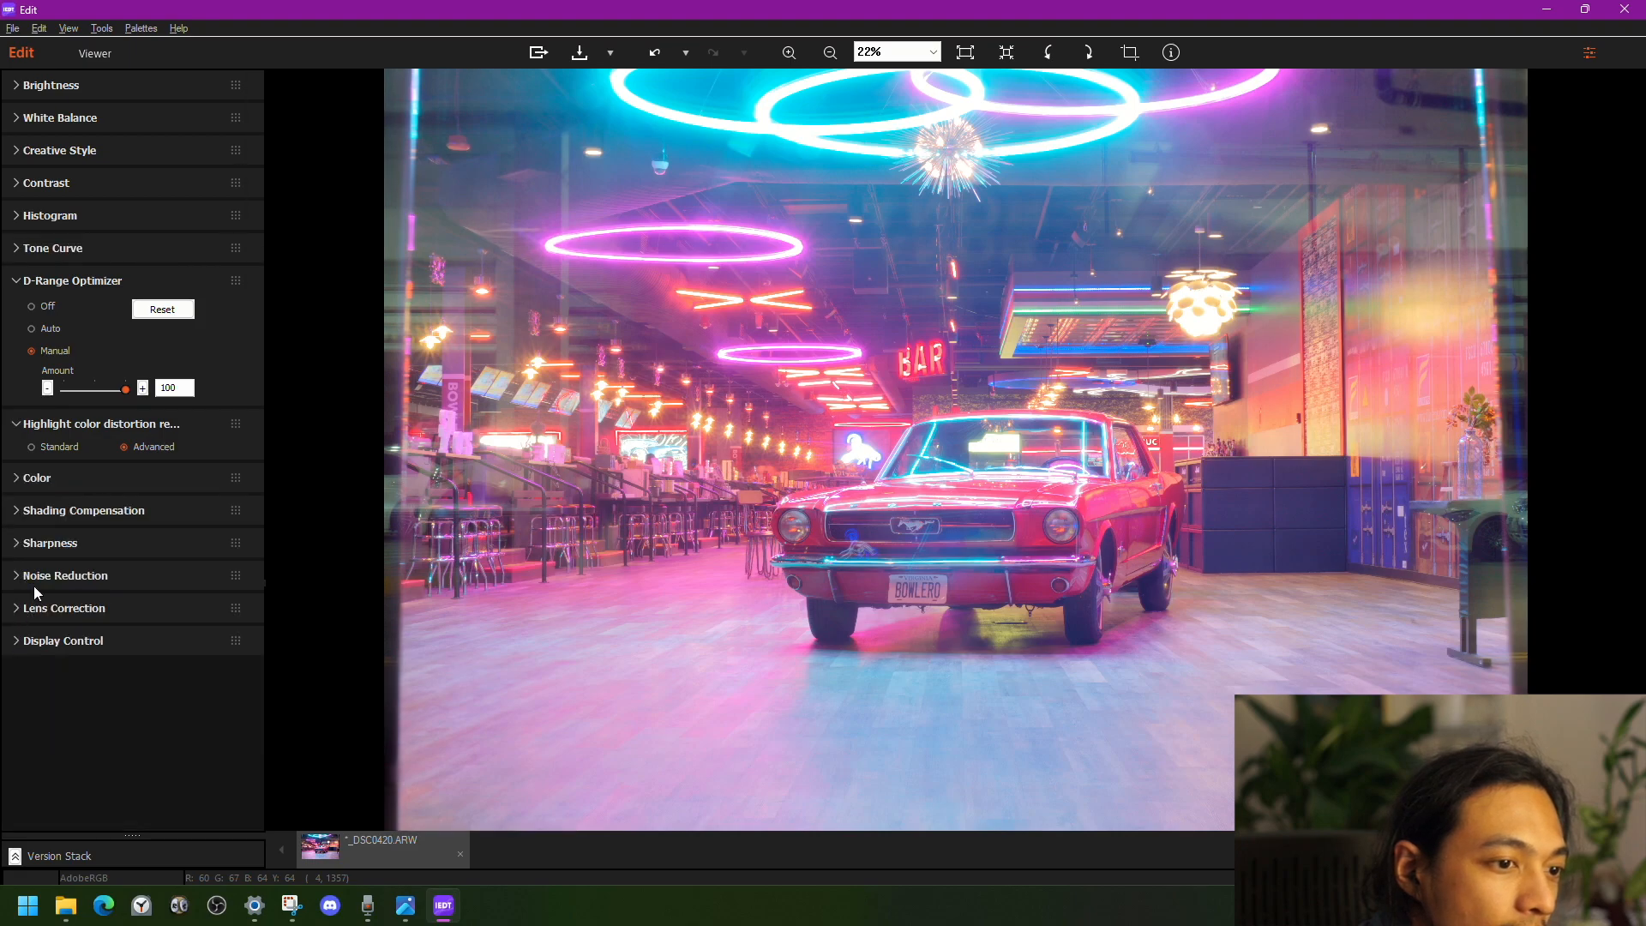
left_click(21, 652)
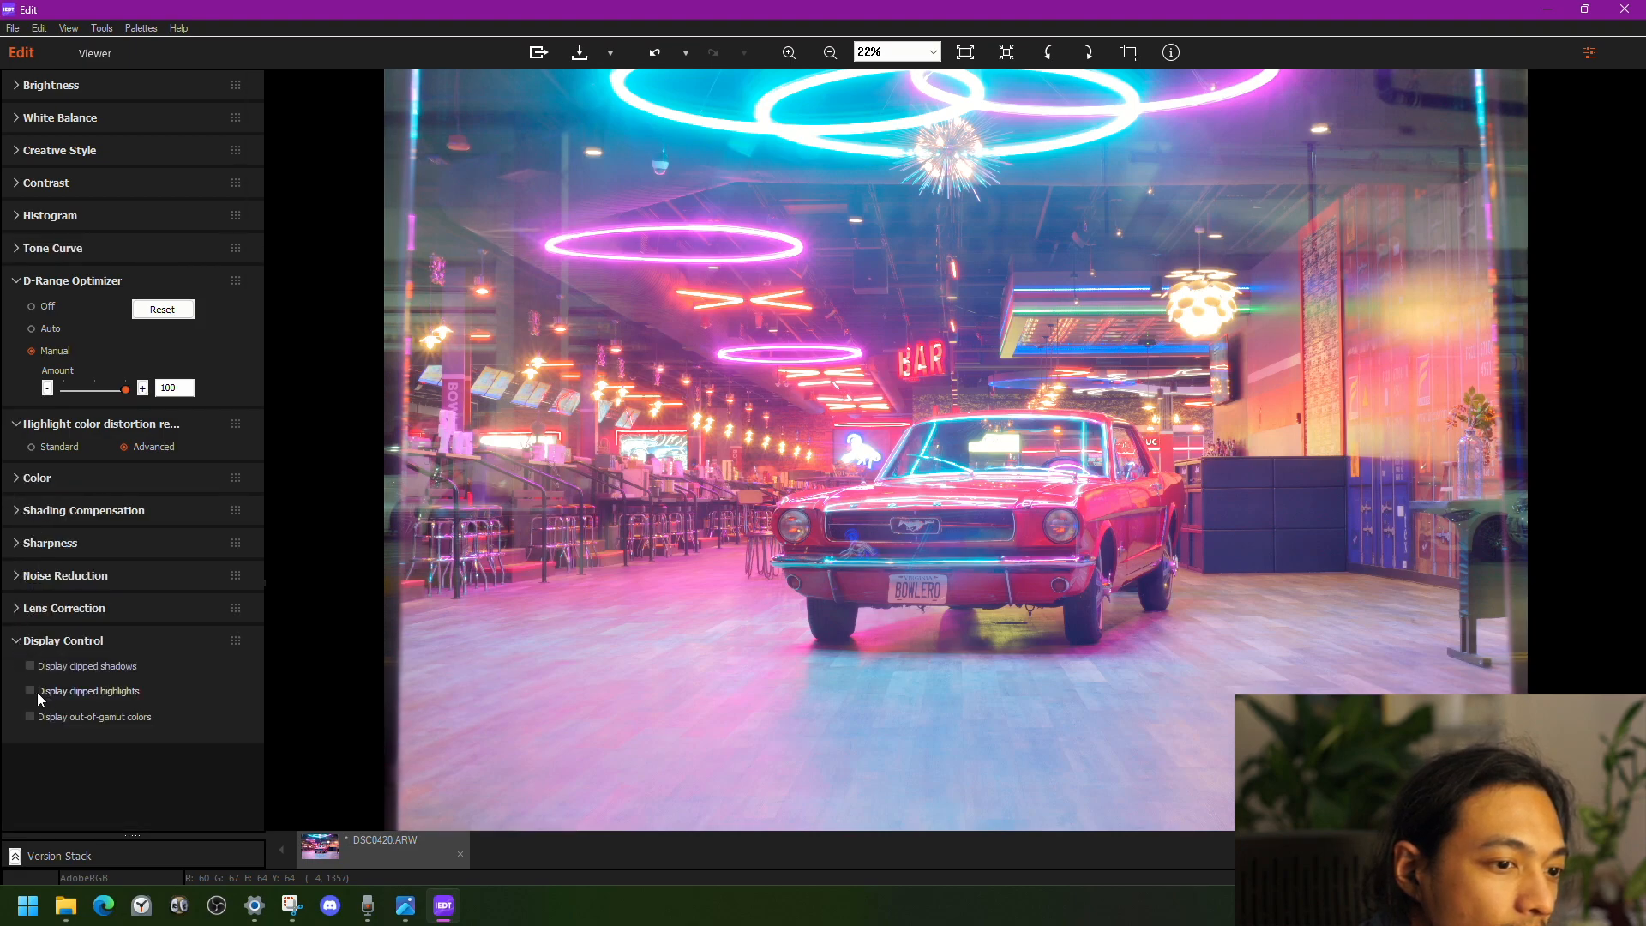
left_click(36, 690)
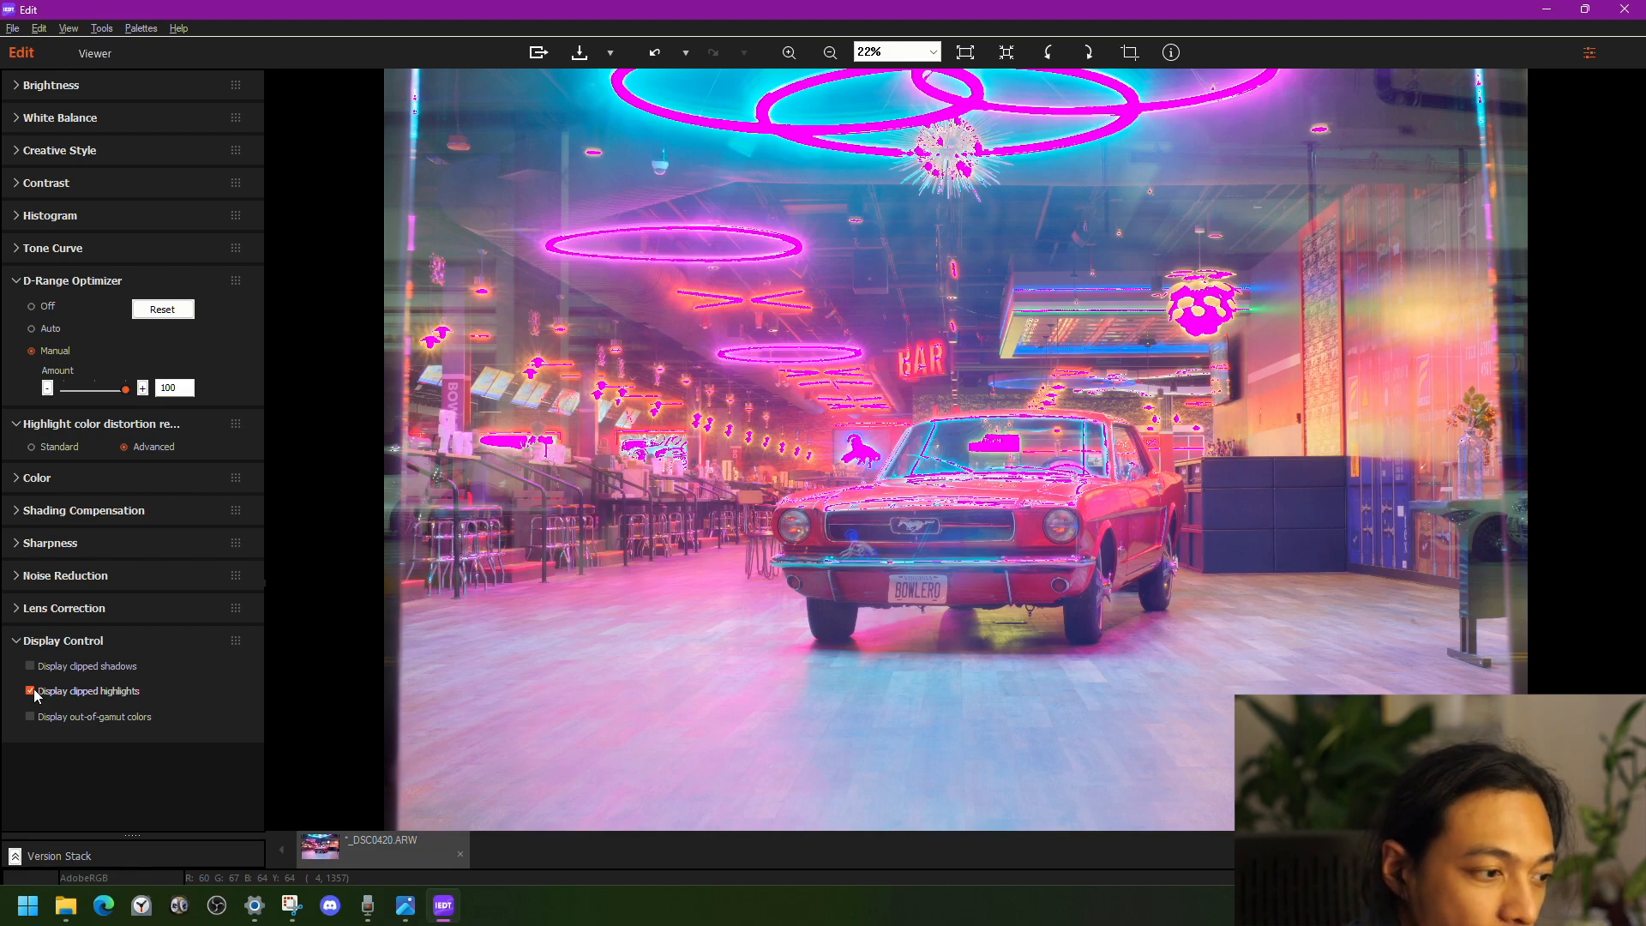
left_click(35, 695)
left_click(35, 695)
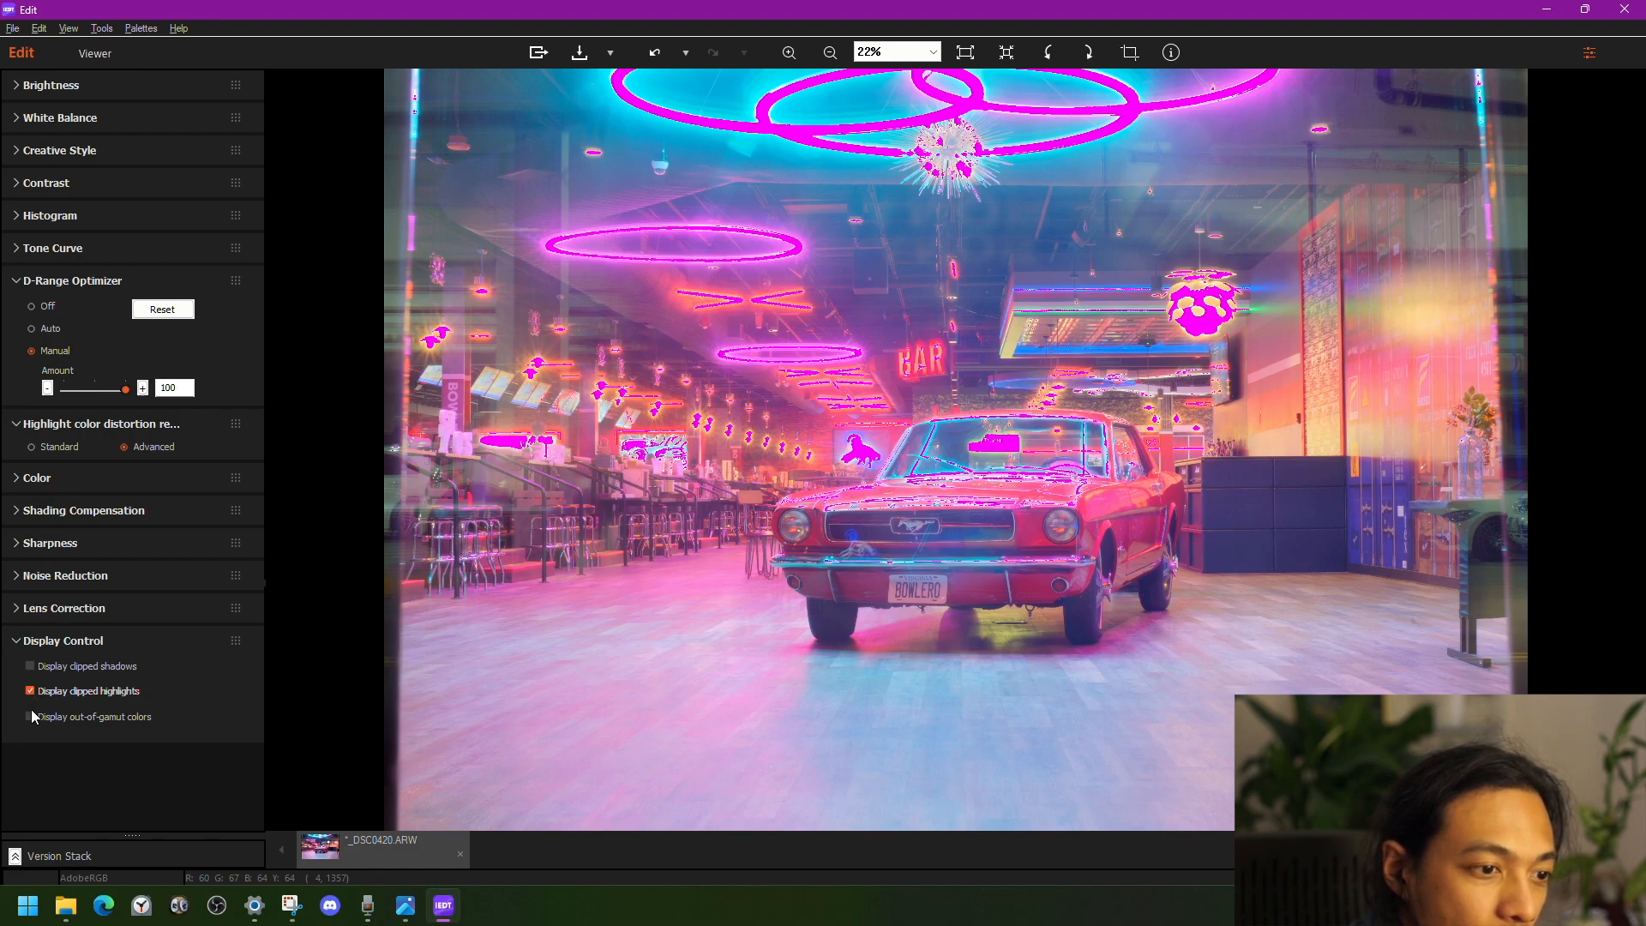
left_click(32, 711)
- Toggle the out-of-gamut colors display, and recheck the clipped highlights, to examine the neon lights
left_click(31, 718)
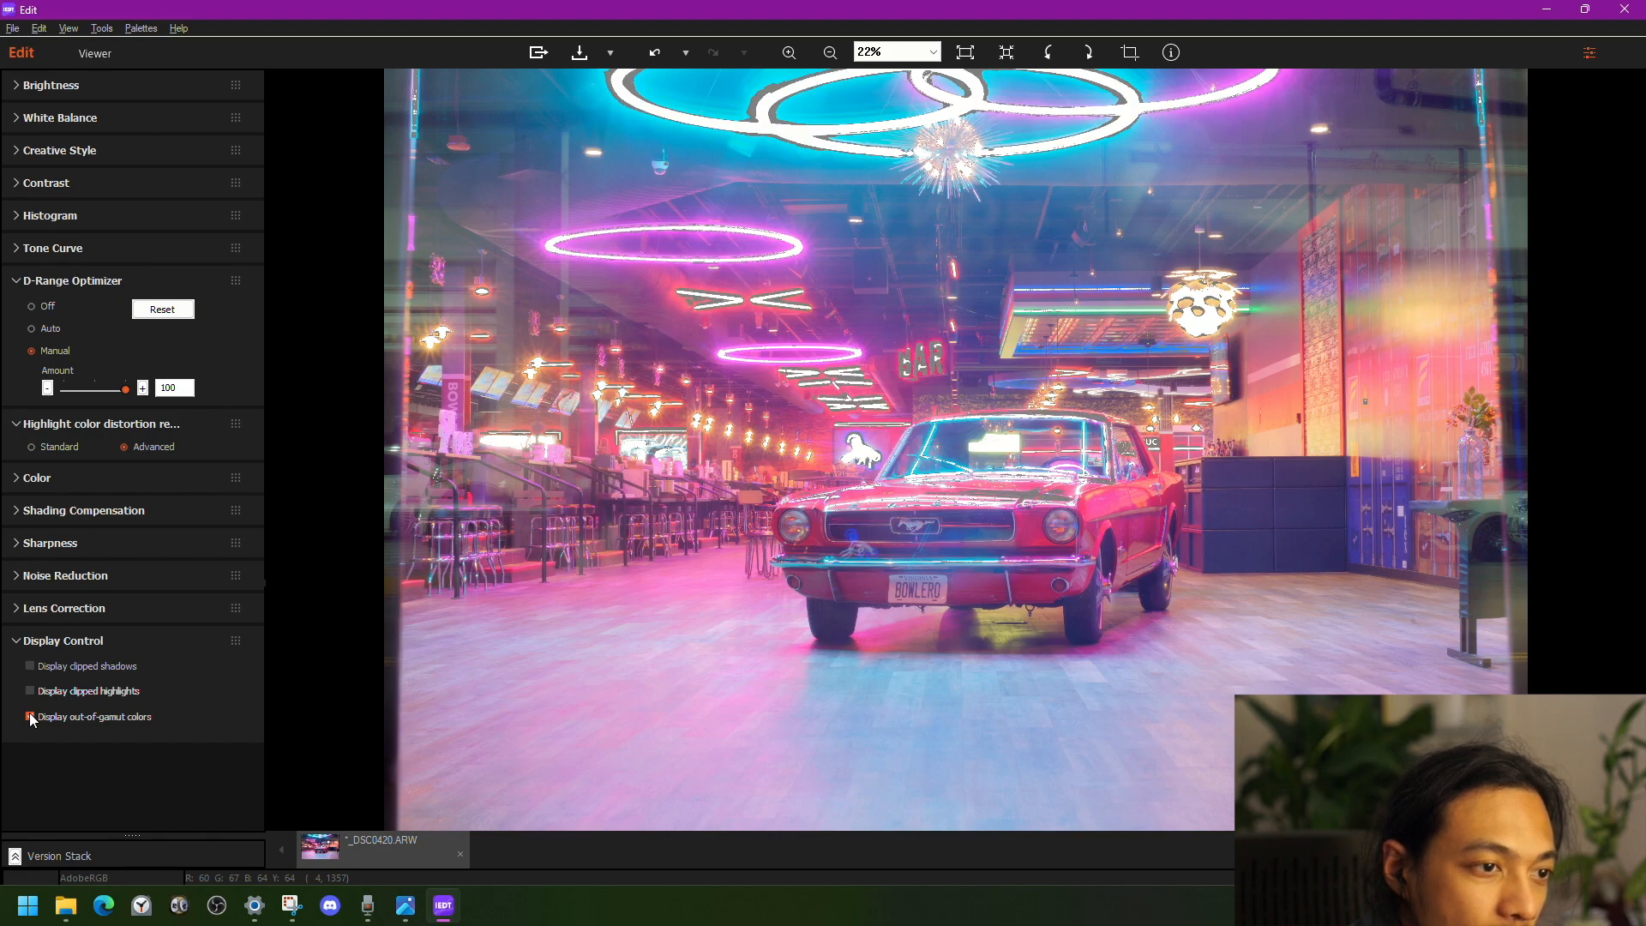
left_click(32, 718)
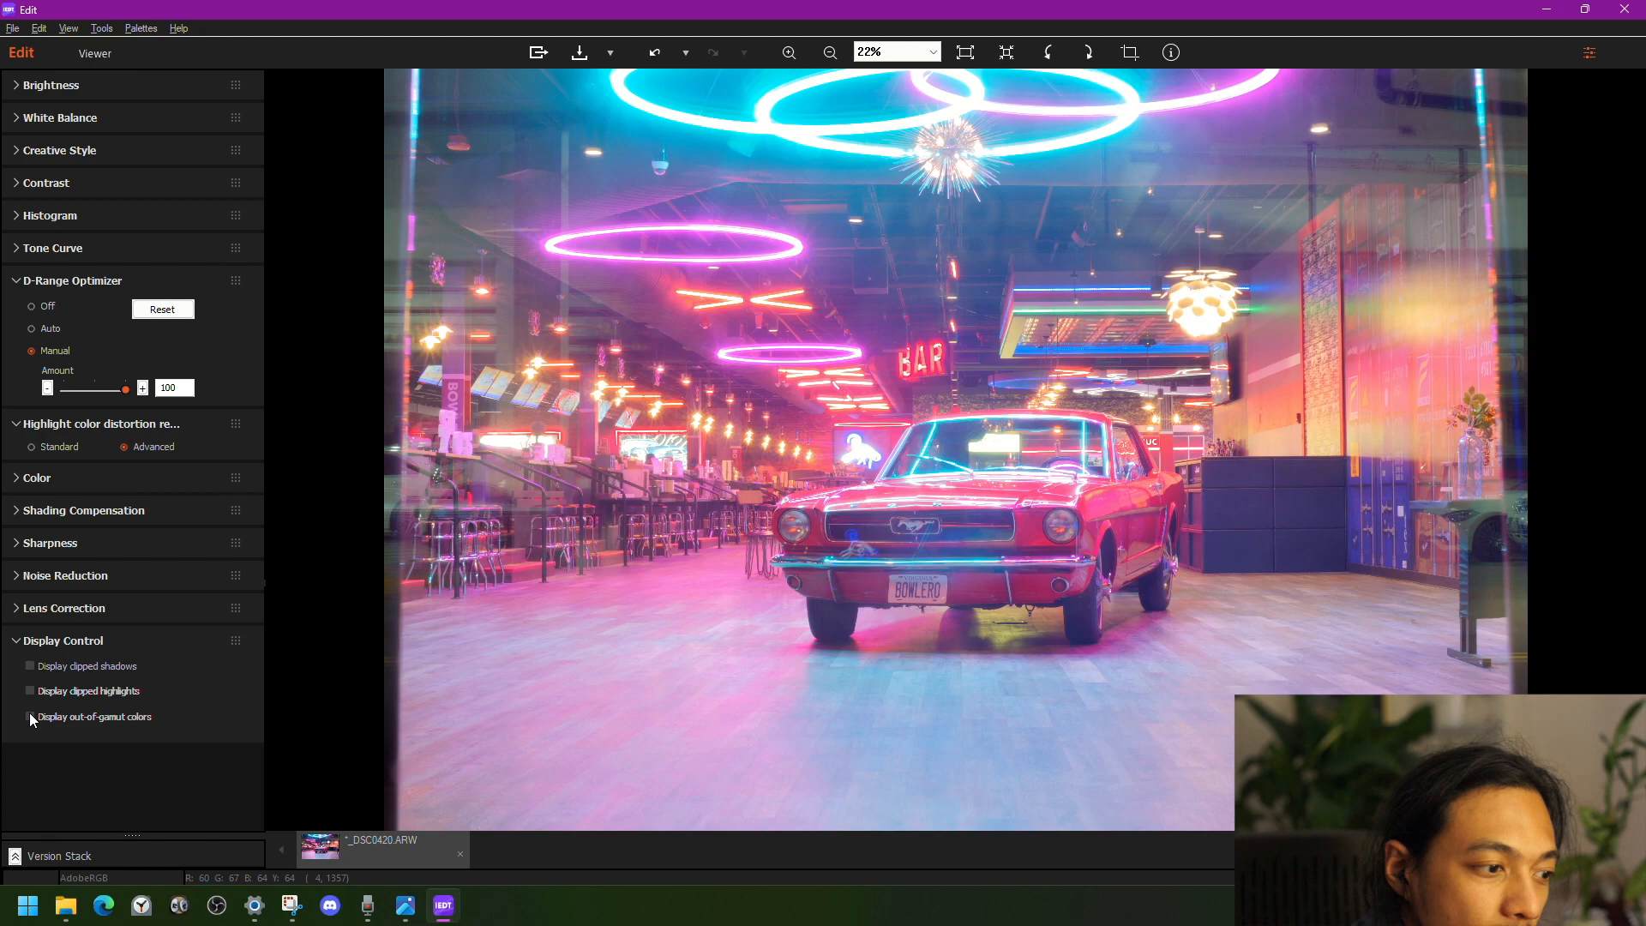
left_click(32, 718)
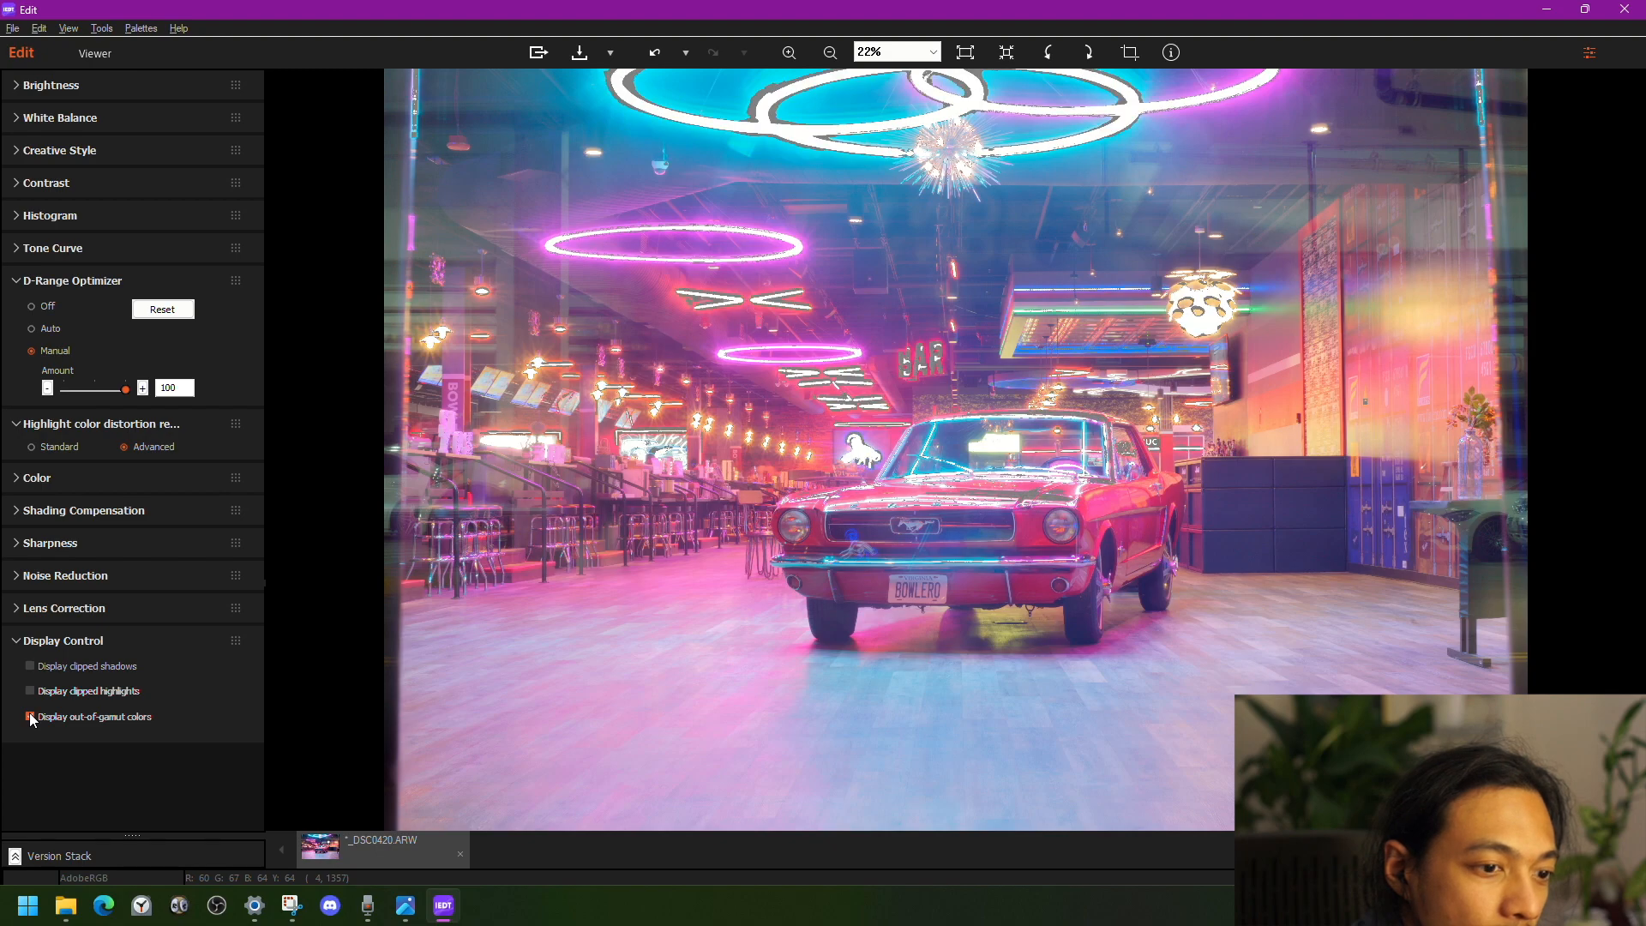
left_click(31, 718)
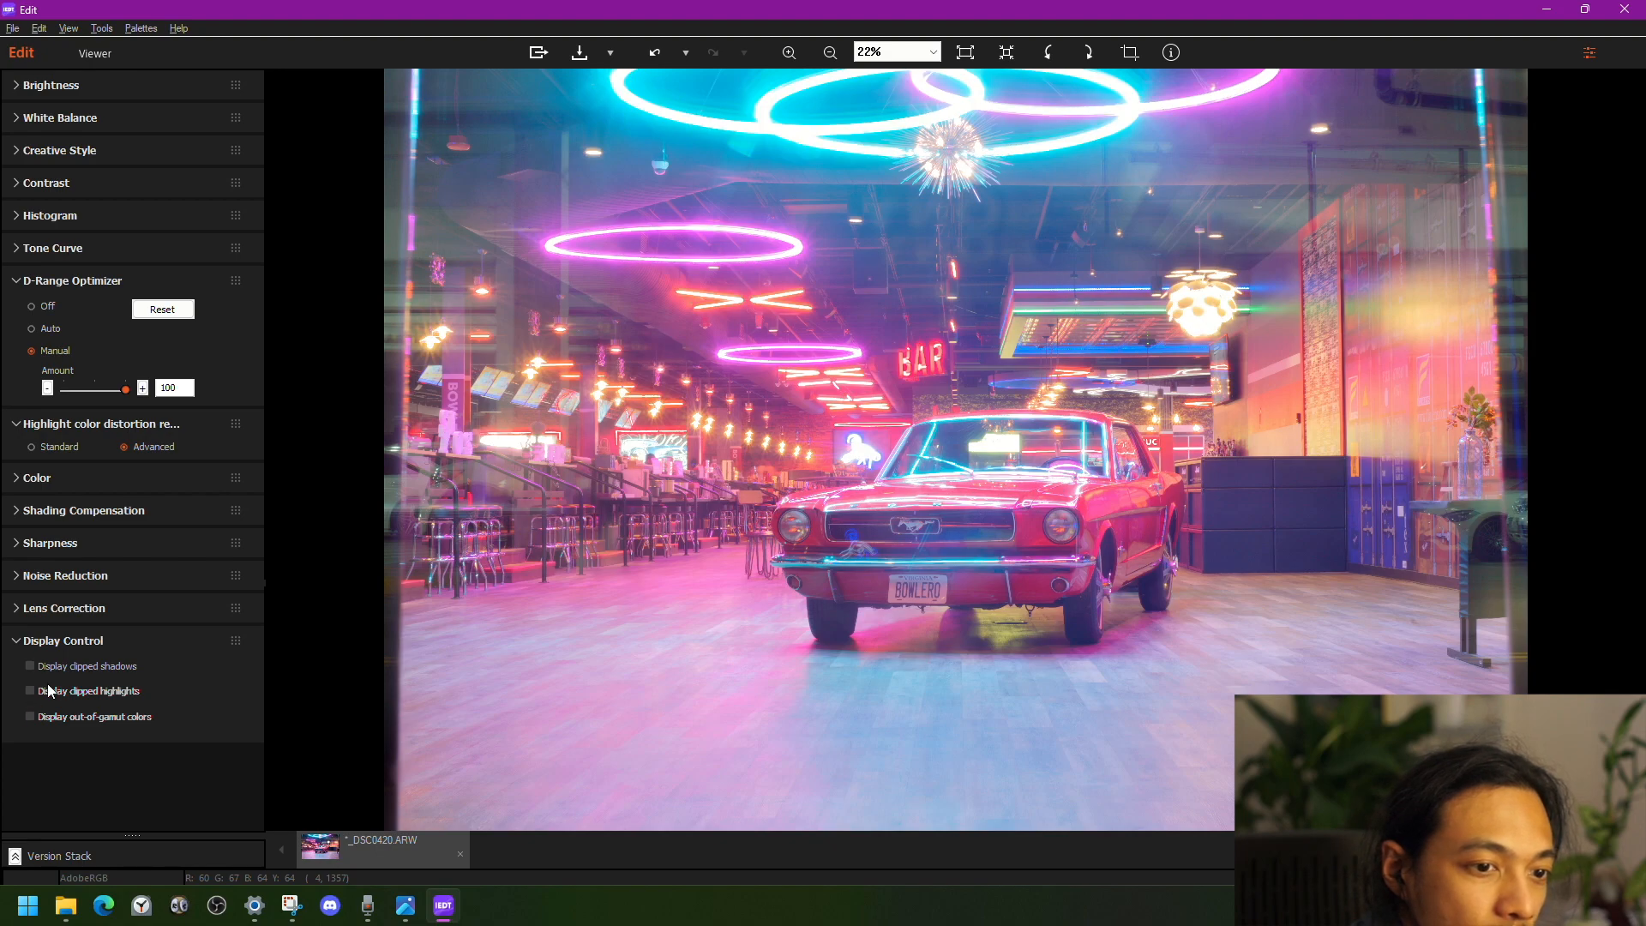
left_click(39, 693)
left_click(39, 692)
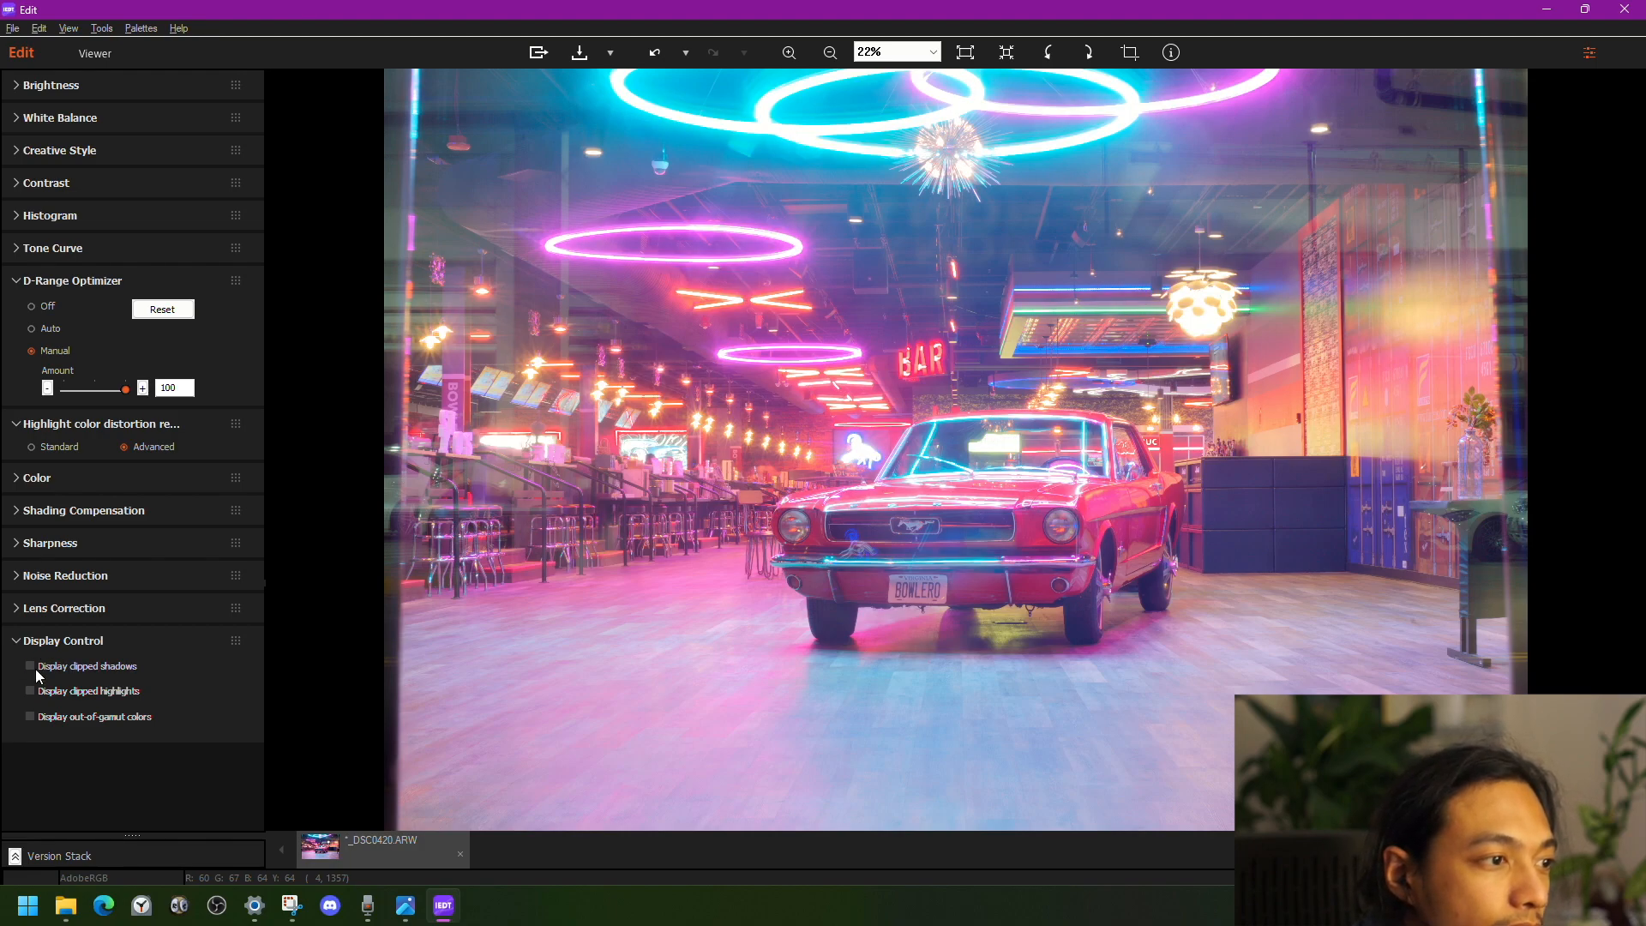
- Try gray points on the floor, settle the white balance on the wall beside the white hanging lamp, and set color correction to 41
left_click(26, 283)
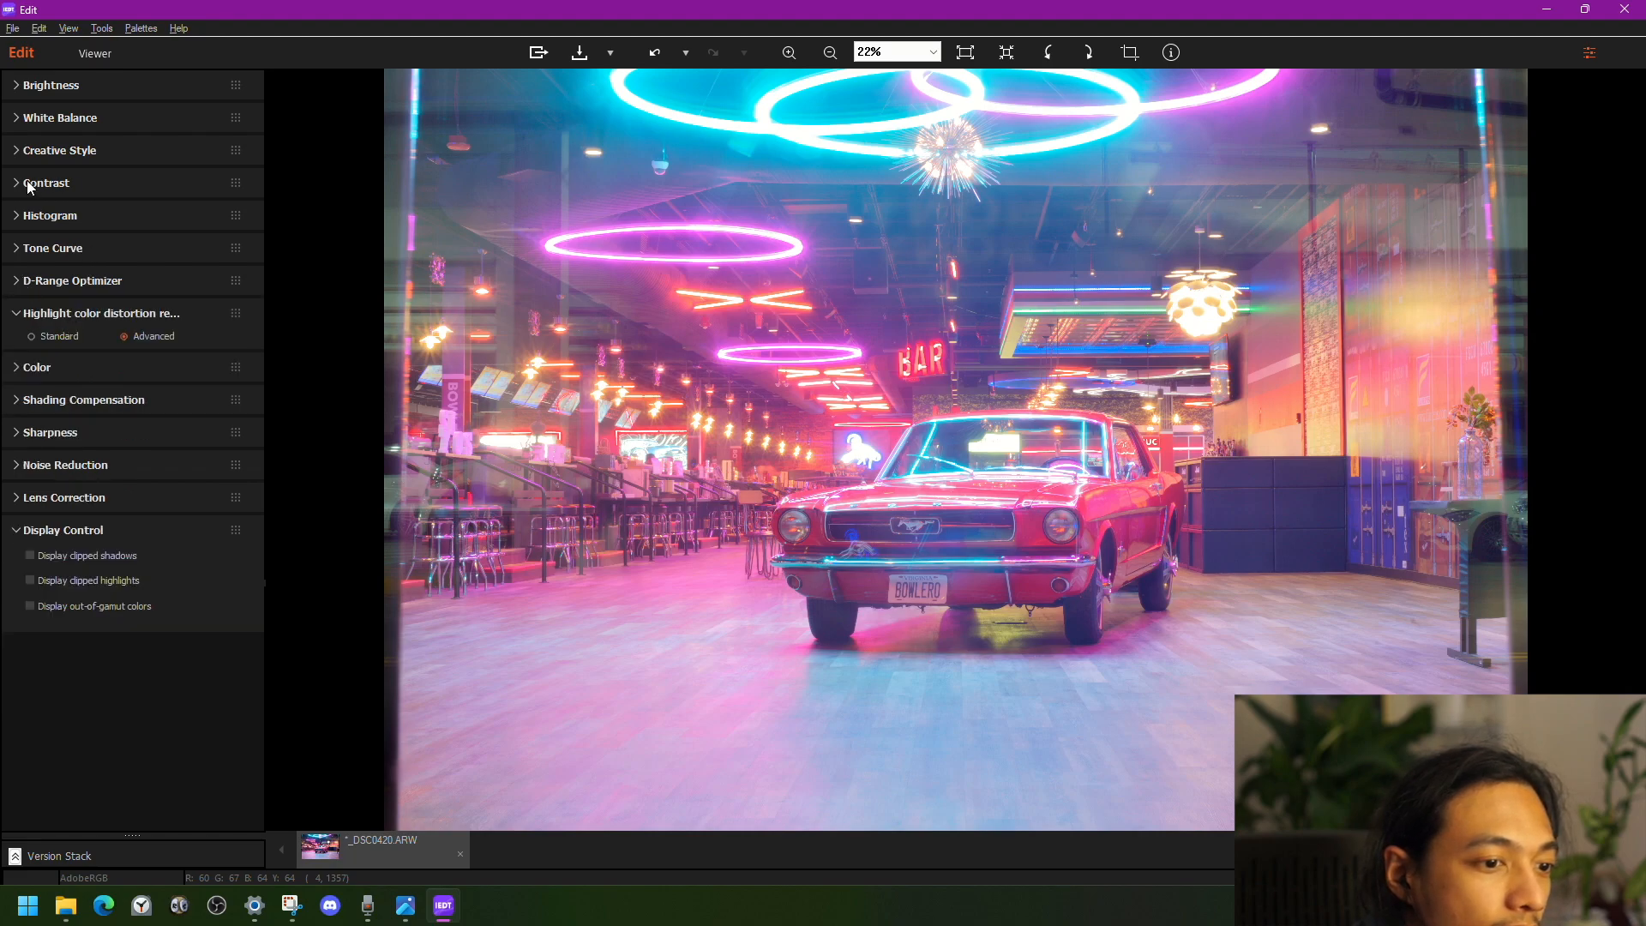
left_click(18, 120)
left_click(51, 334)
left_click(953, 689)
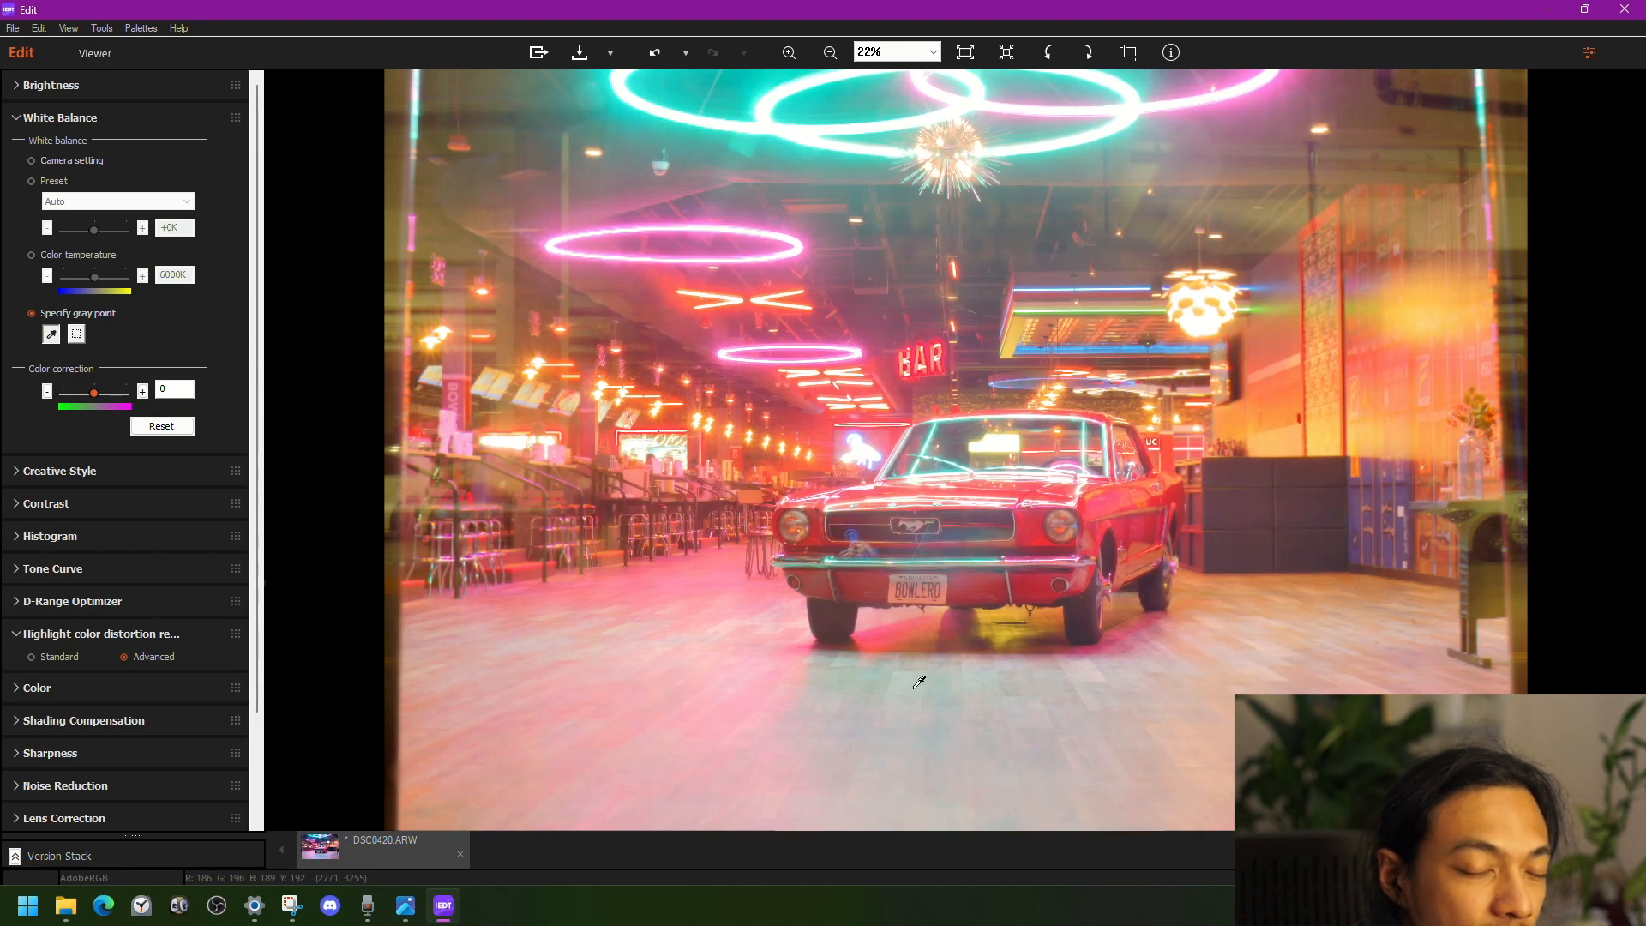
left_click(990, 630)
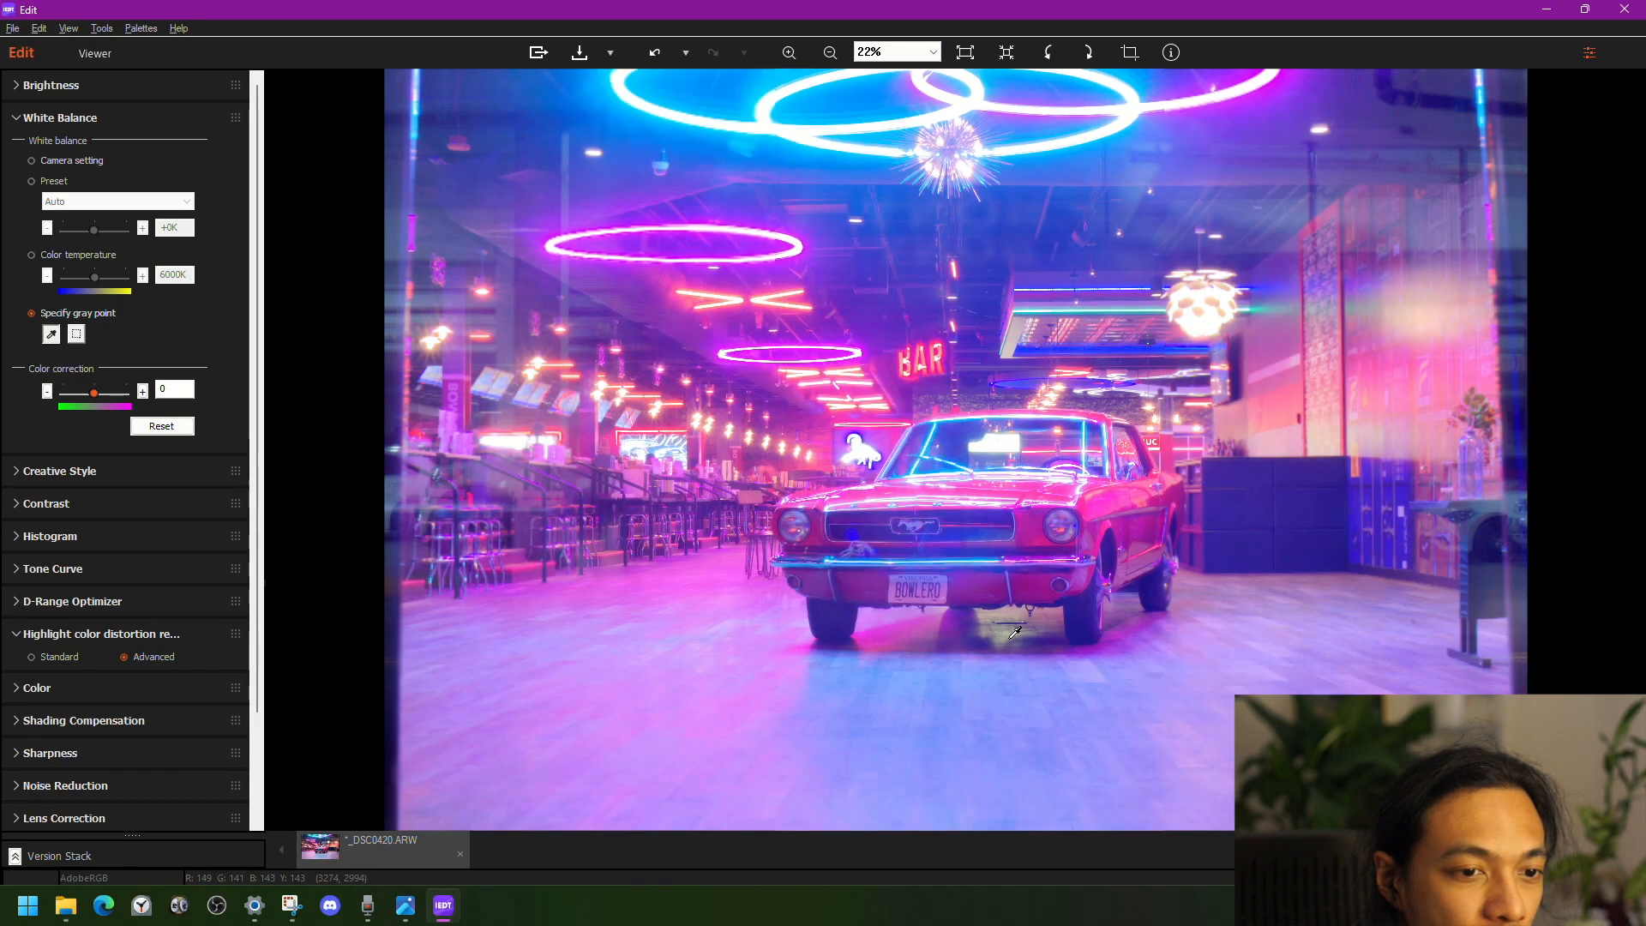
left_click(961, 664)
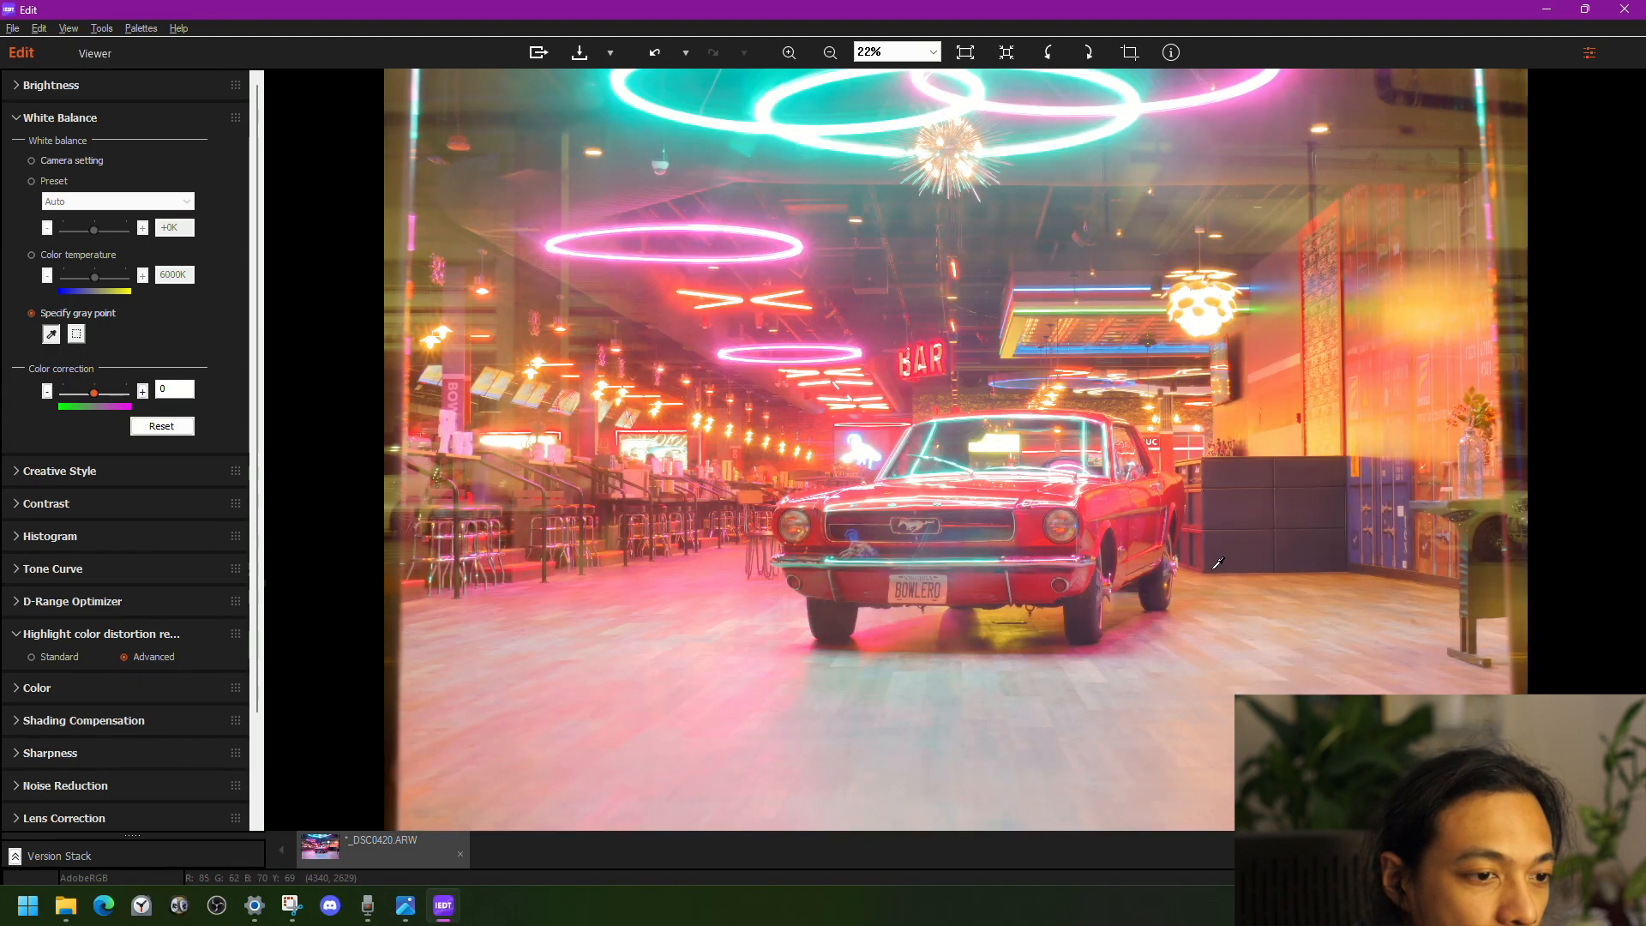
left_click(1263, 344)
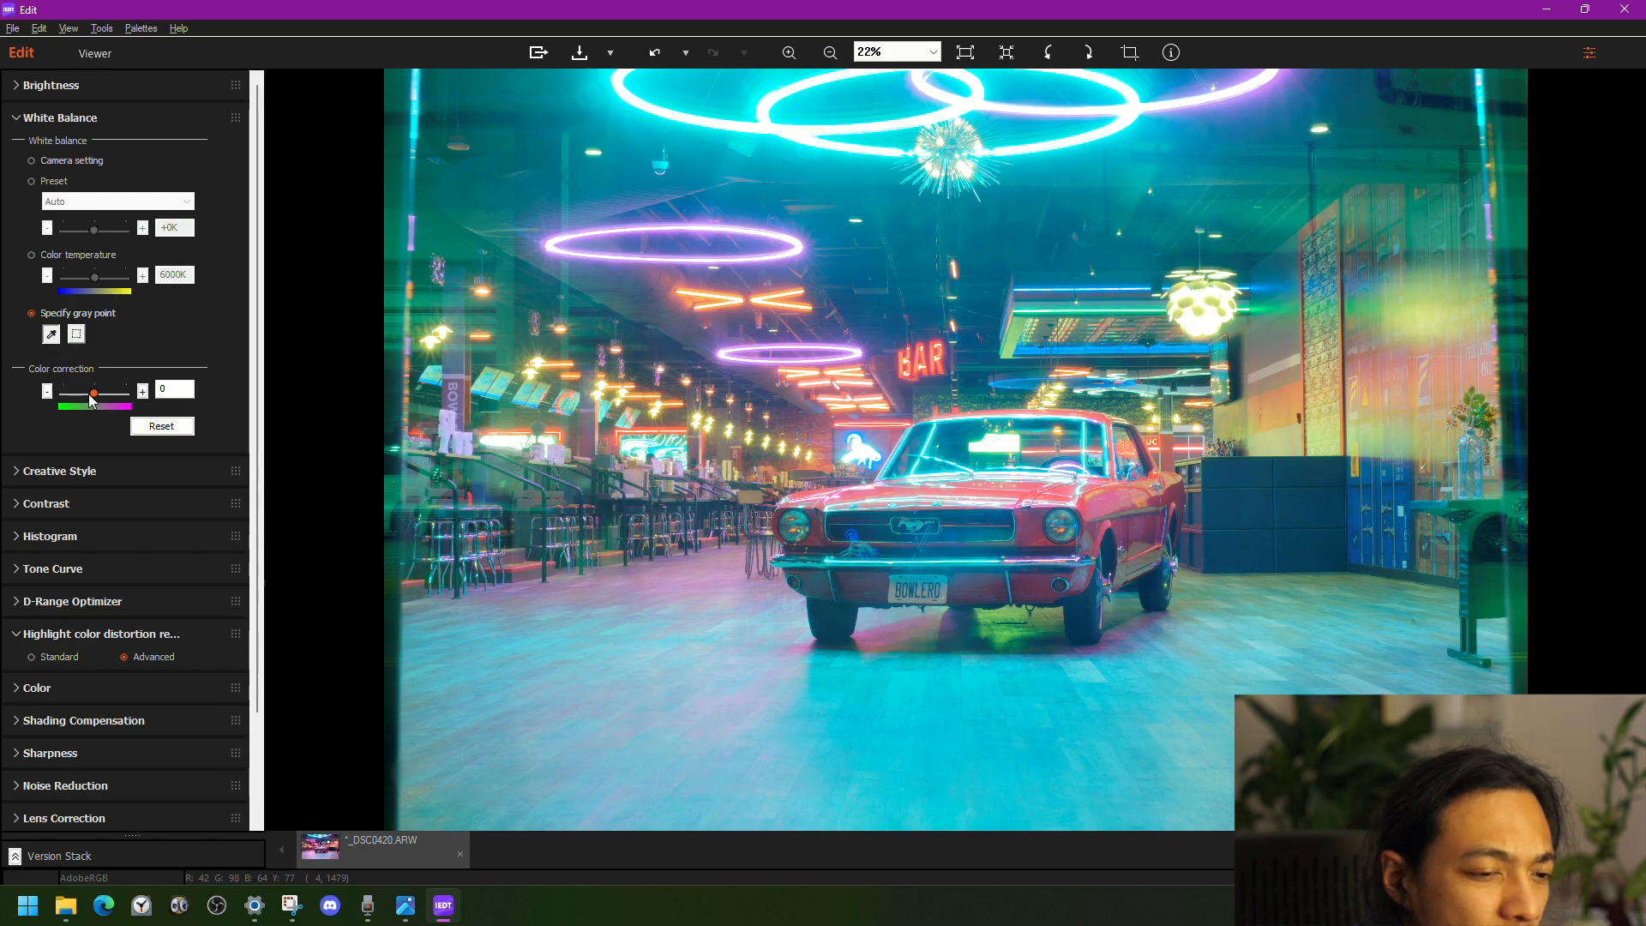
left_click_drag(95, 396, 101, 397)
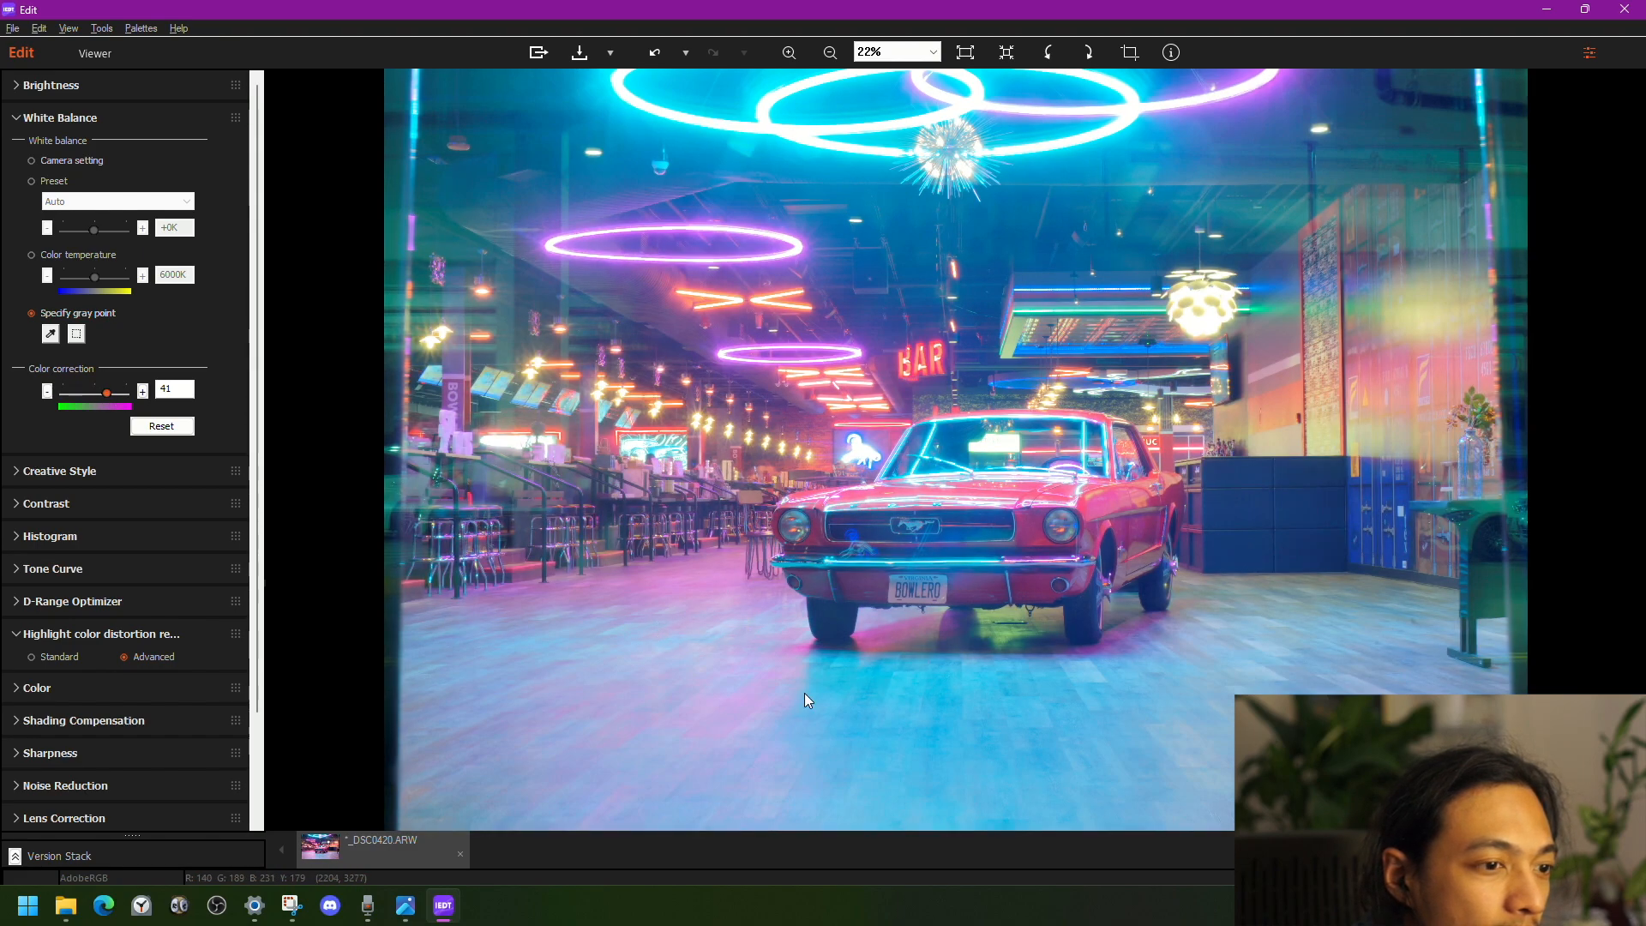
left_click(19, 108)
- Lower the photo's brightness to -1.67 EV
left_click(18, 89)
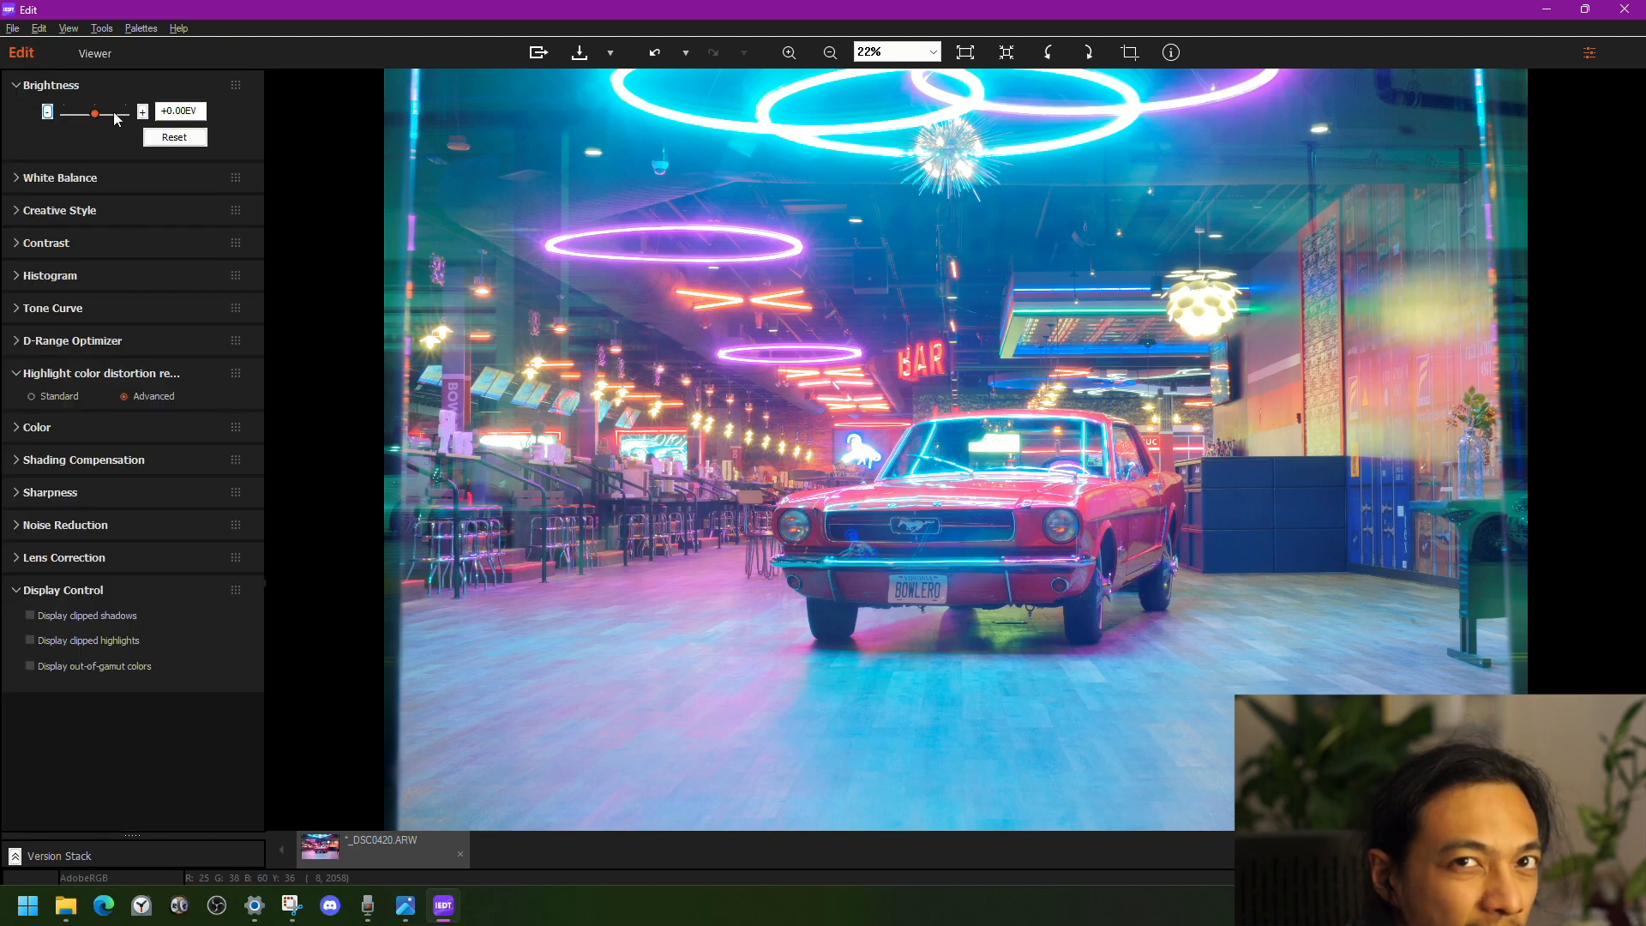
left_click(48, 111)
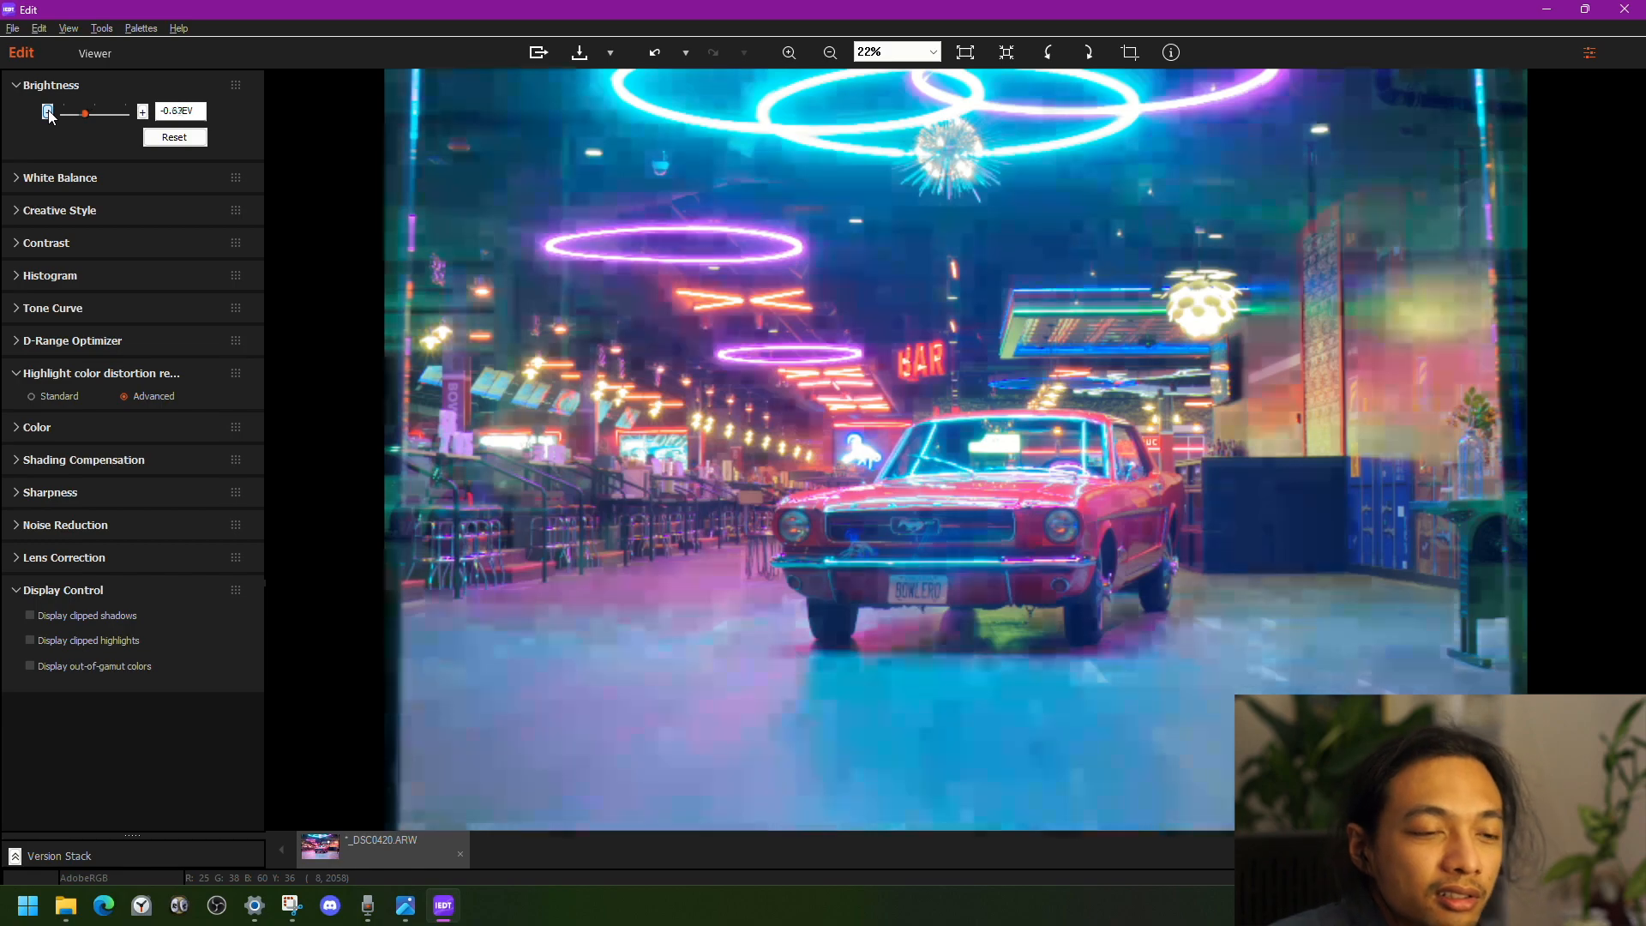
left_click(48, 111)
left_click(48, 111)
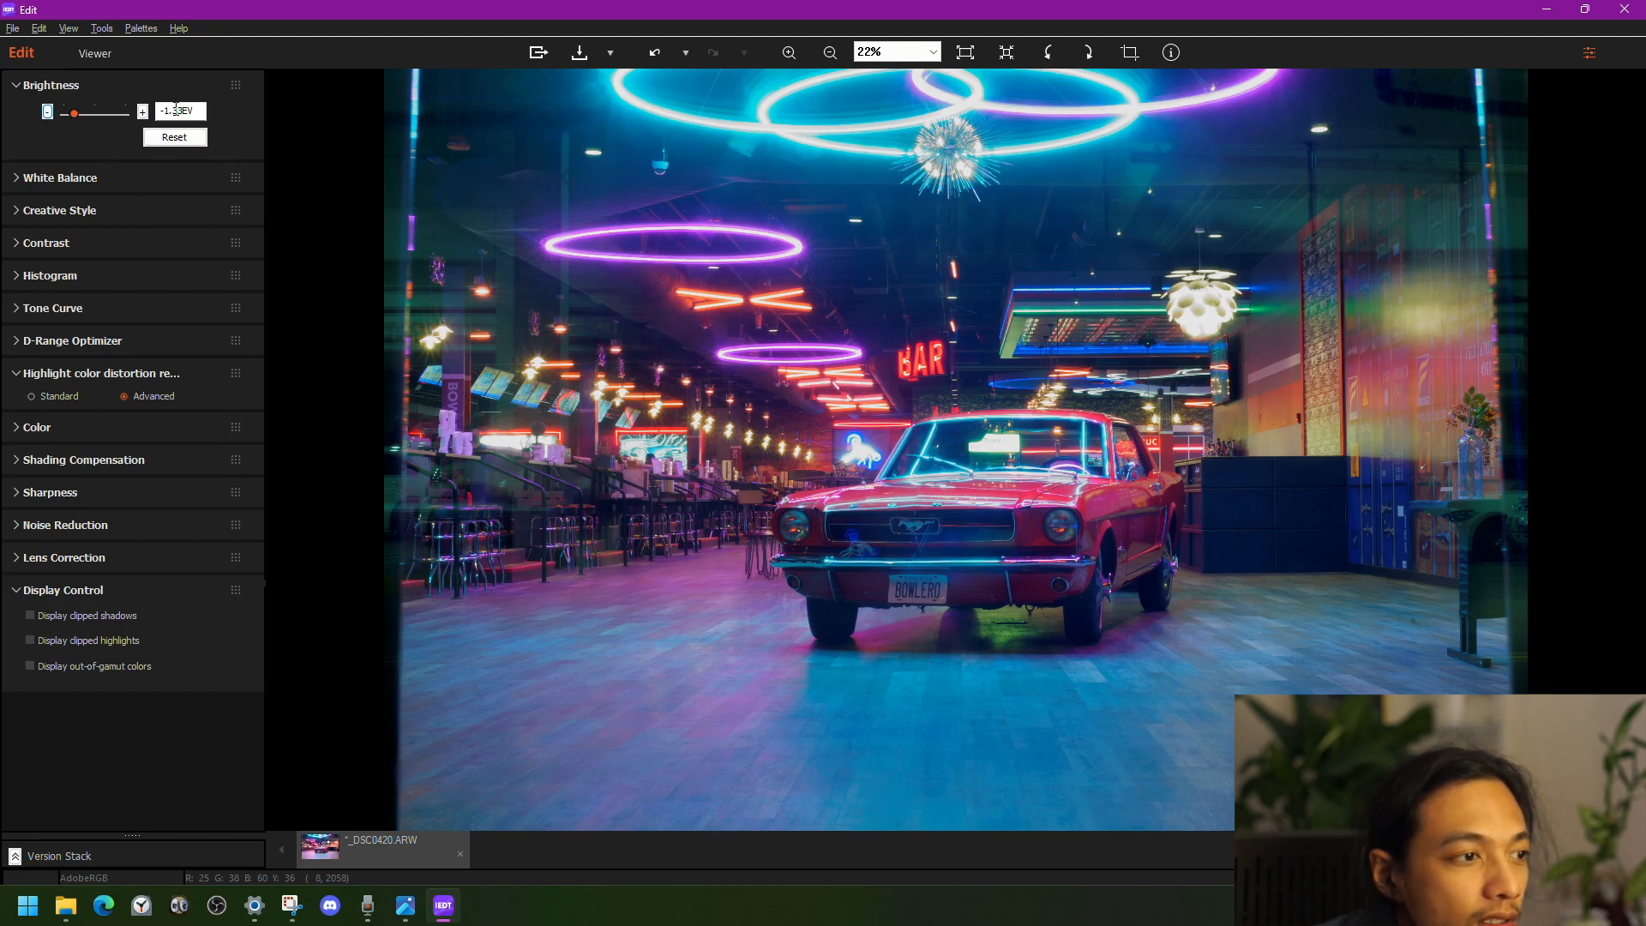
left_click(48, 113)
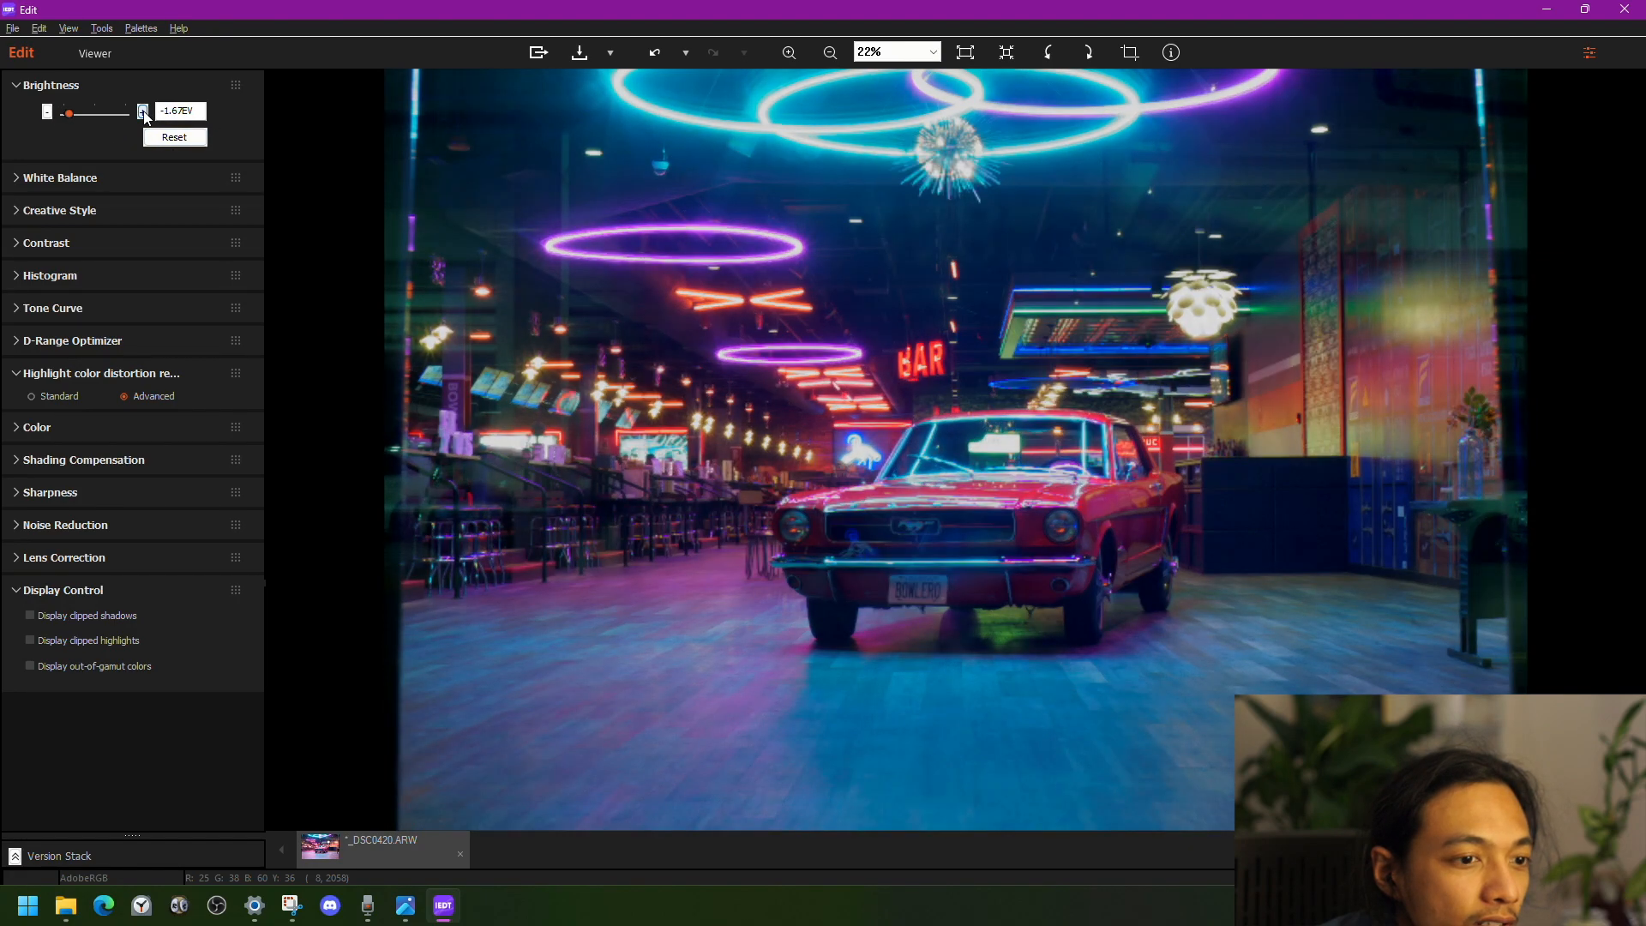
left_click(17, 89)
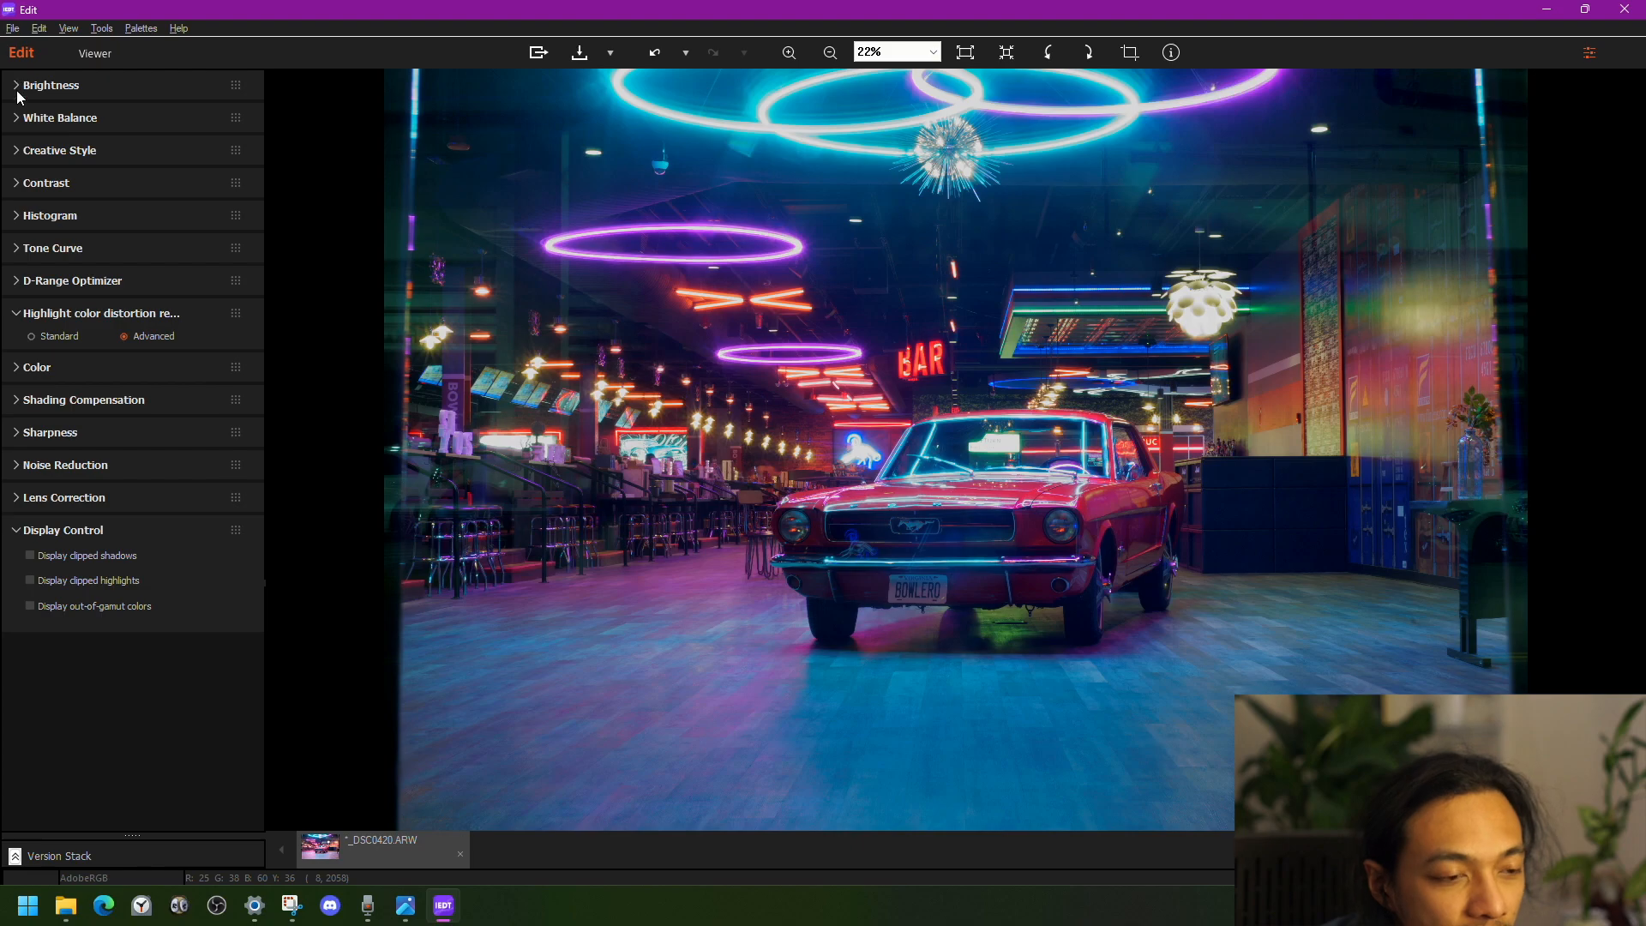
- Apply the Vivid creative style and briefly check the photo for out-of-gamut colors
left_click(21, 153)
left_click(86, 182)
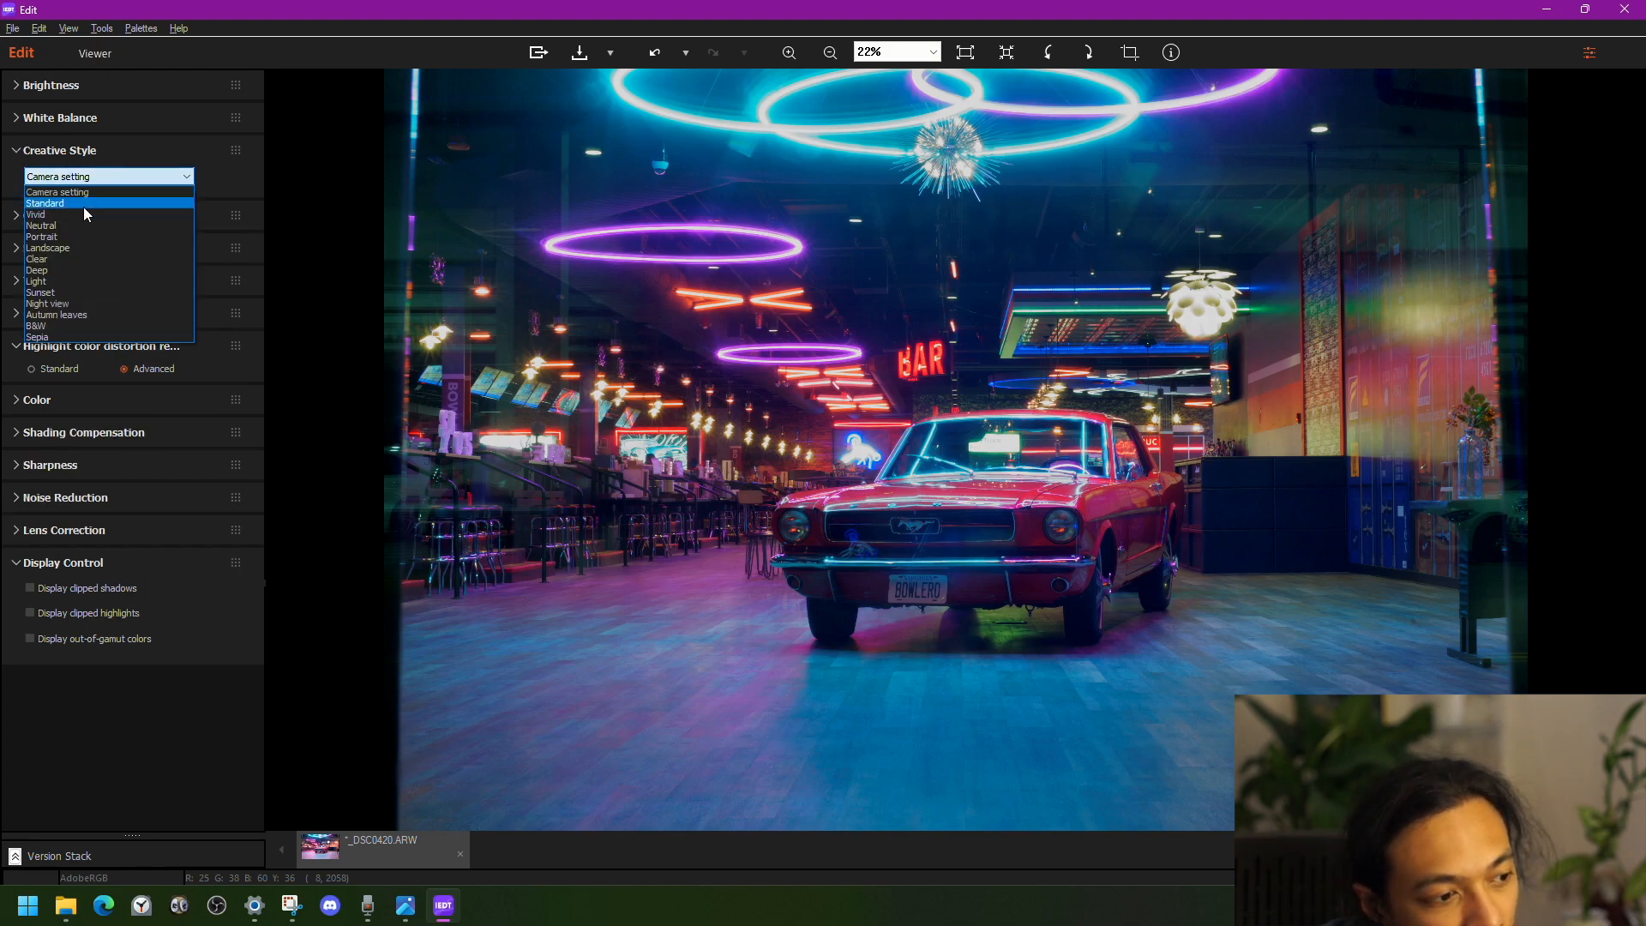
left_click(71, 210)
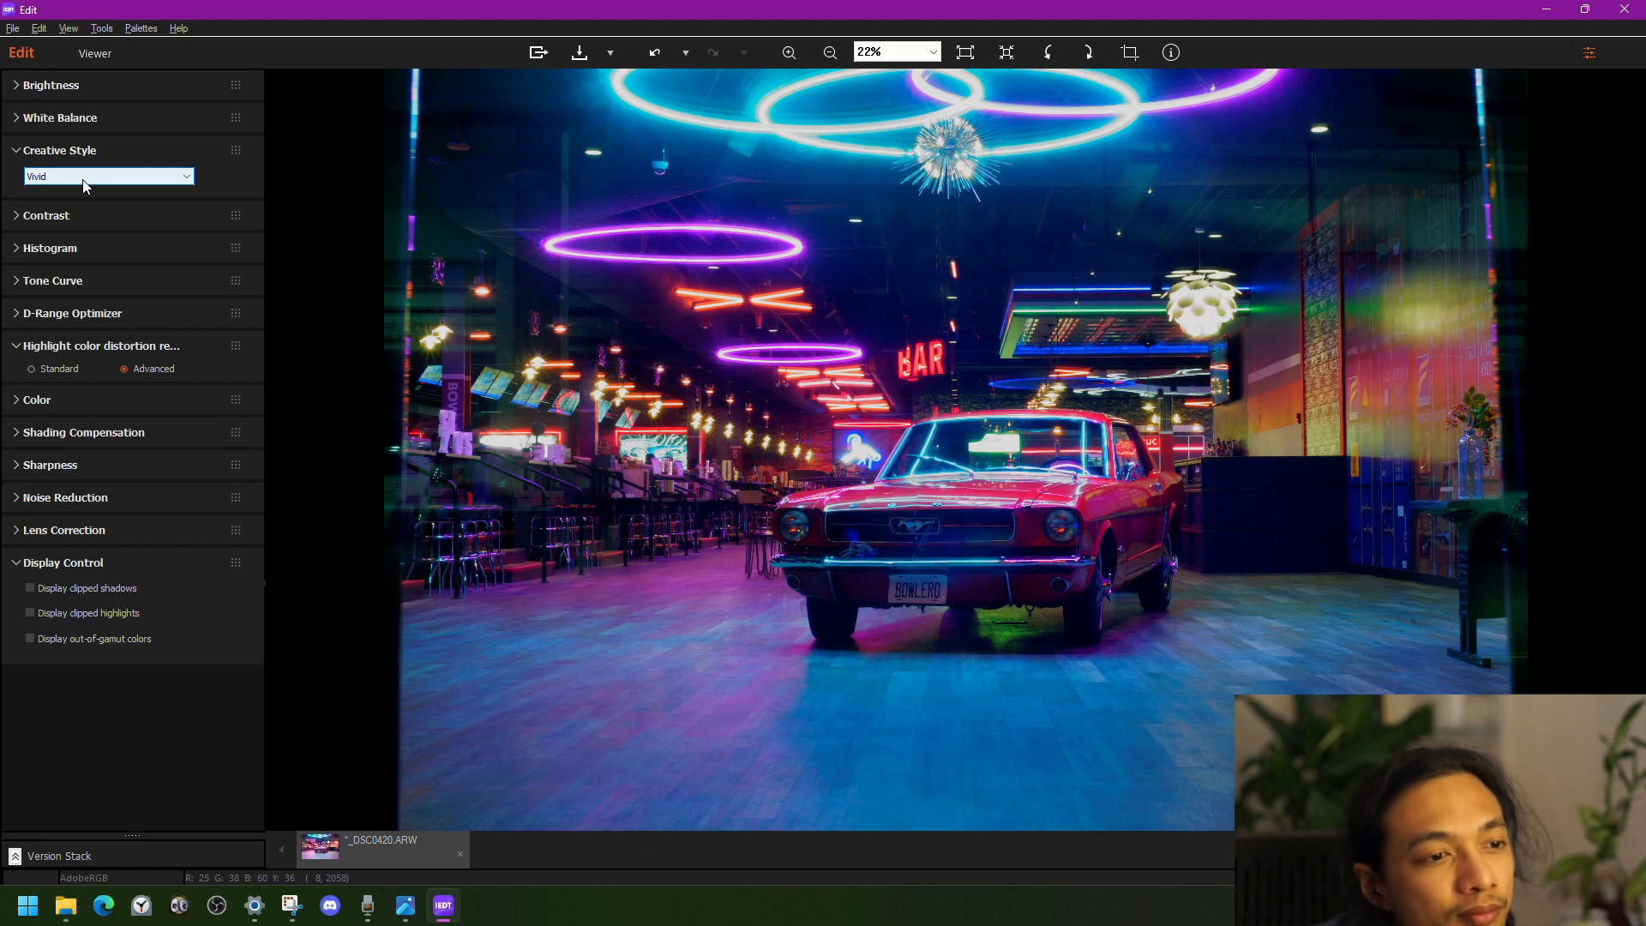
left_click(31, 638)
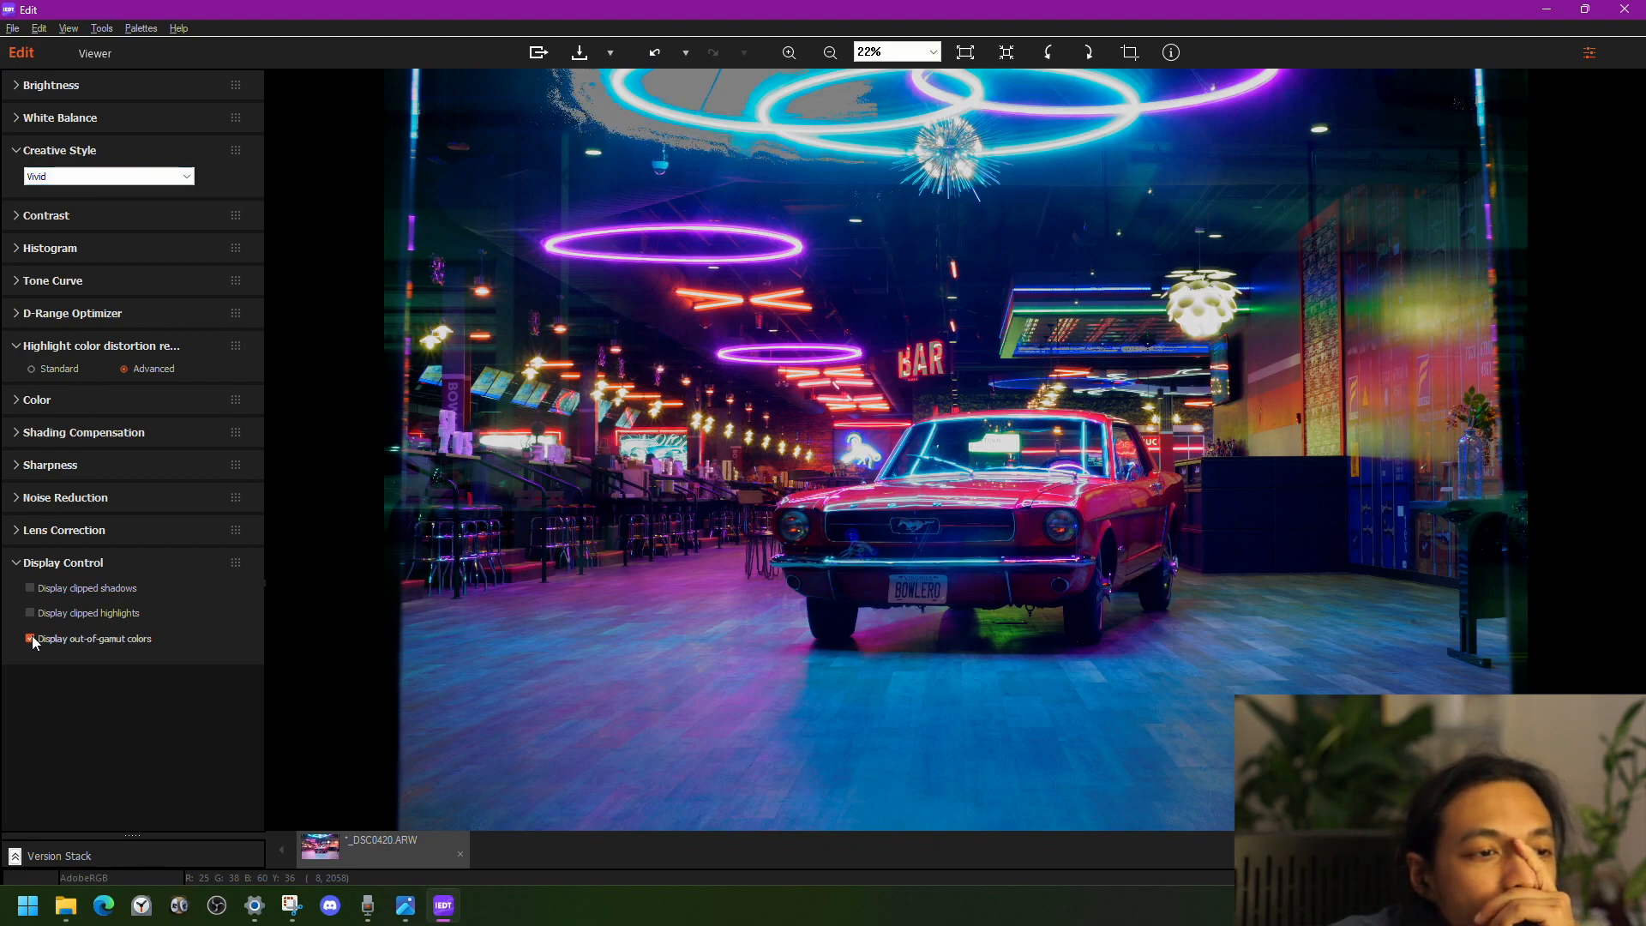
left_click(31, 638)
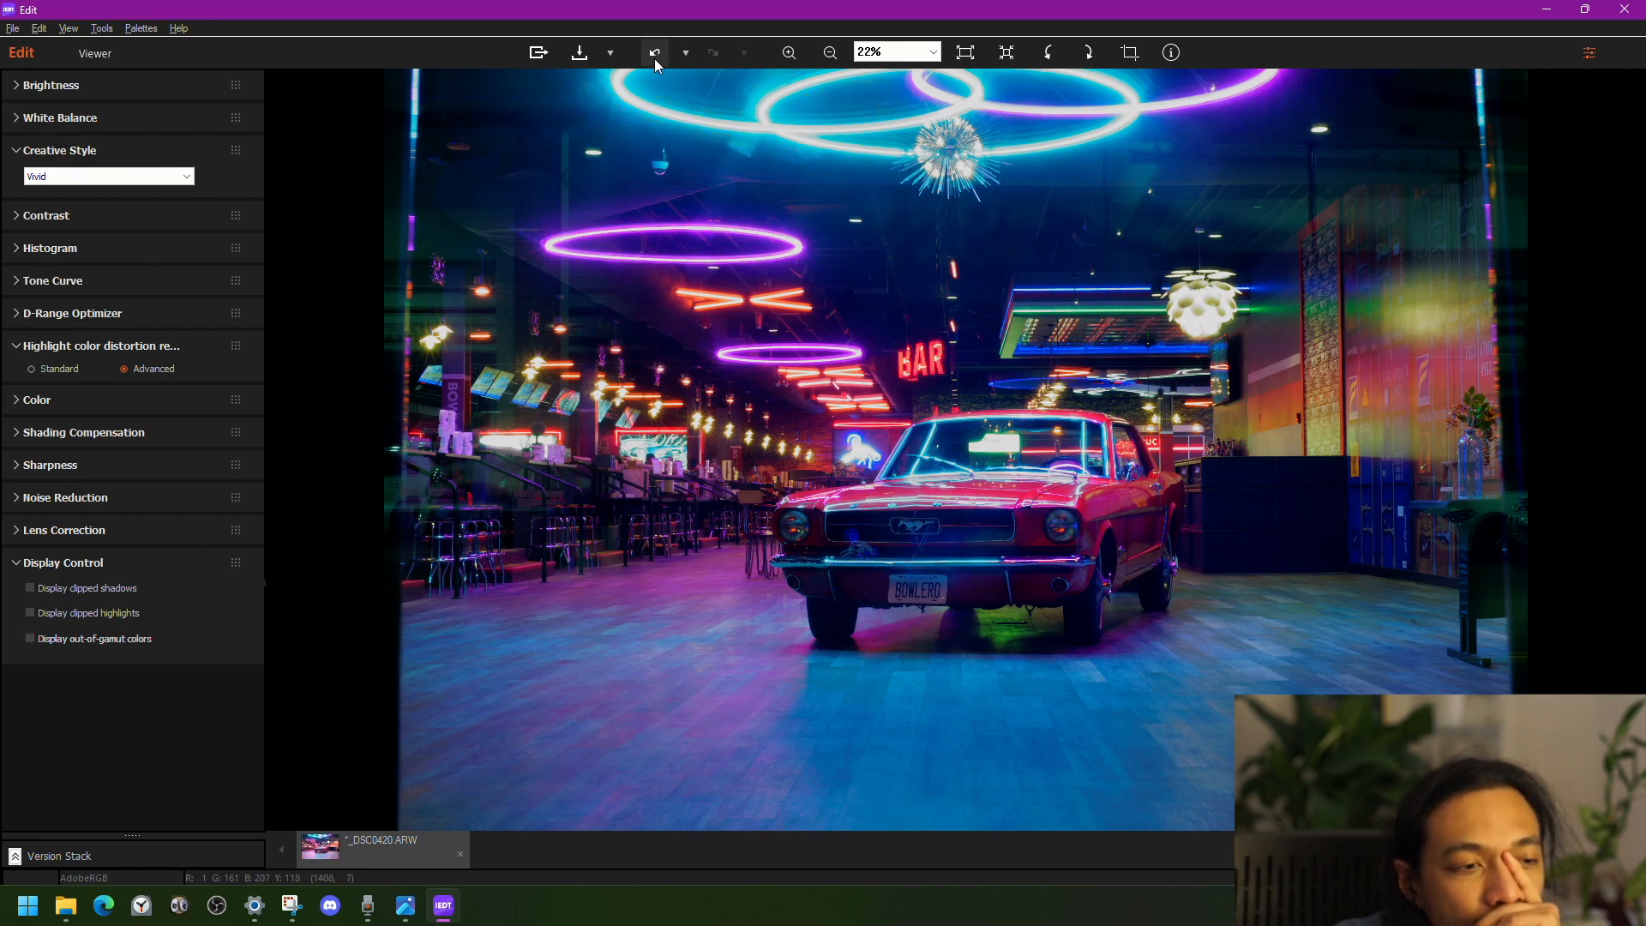
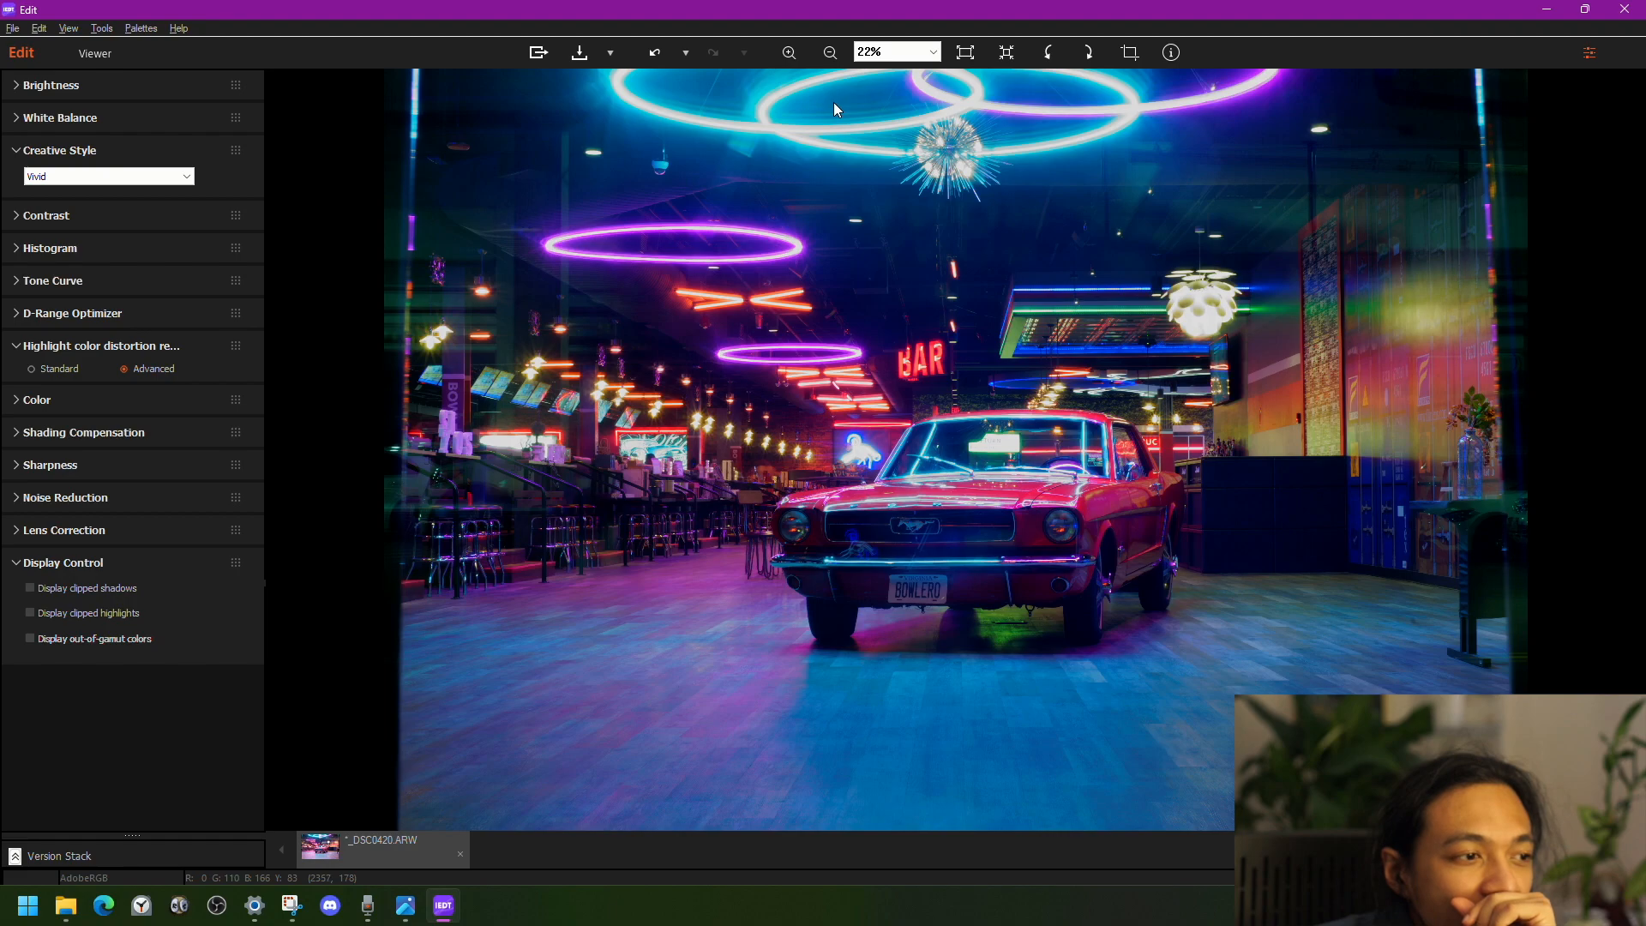
- Adjust the photo's contrast settings to Whites -64 and Blacks -33, with the tone curve histogram shown for reference
left_click(15, 348)
left_click(21, 153)
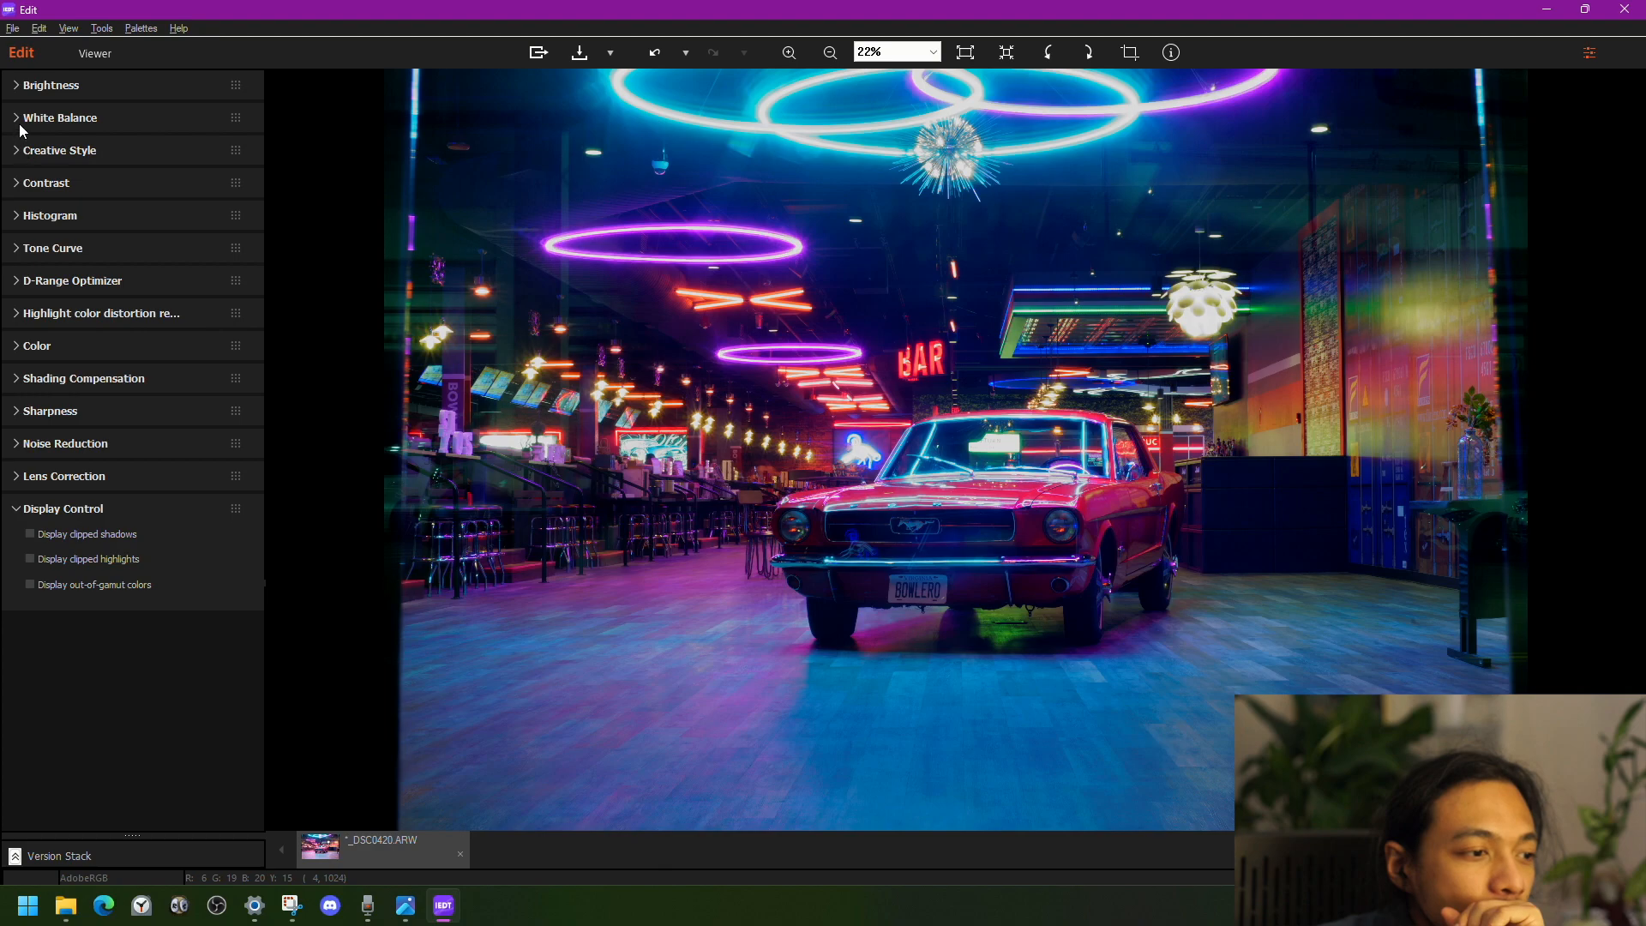
left_click(16, 191)
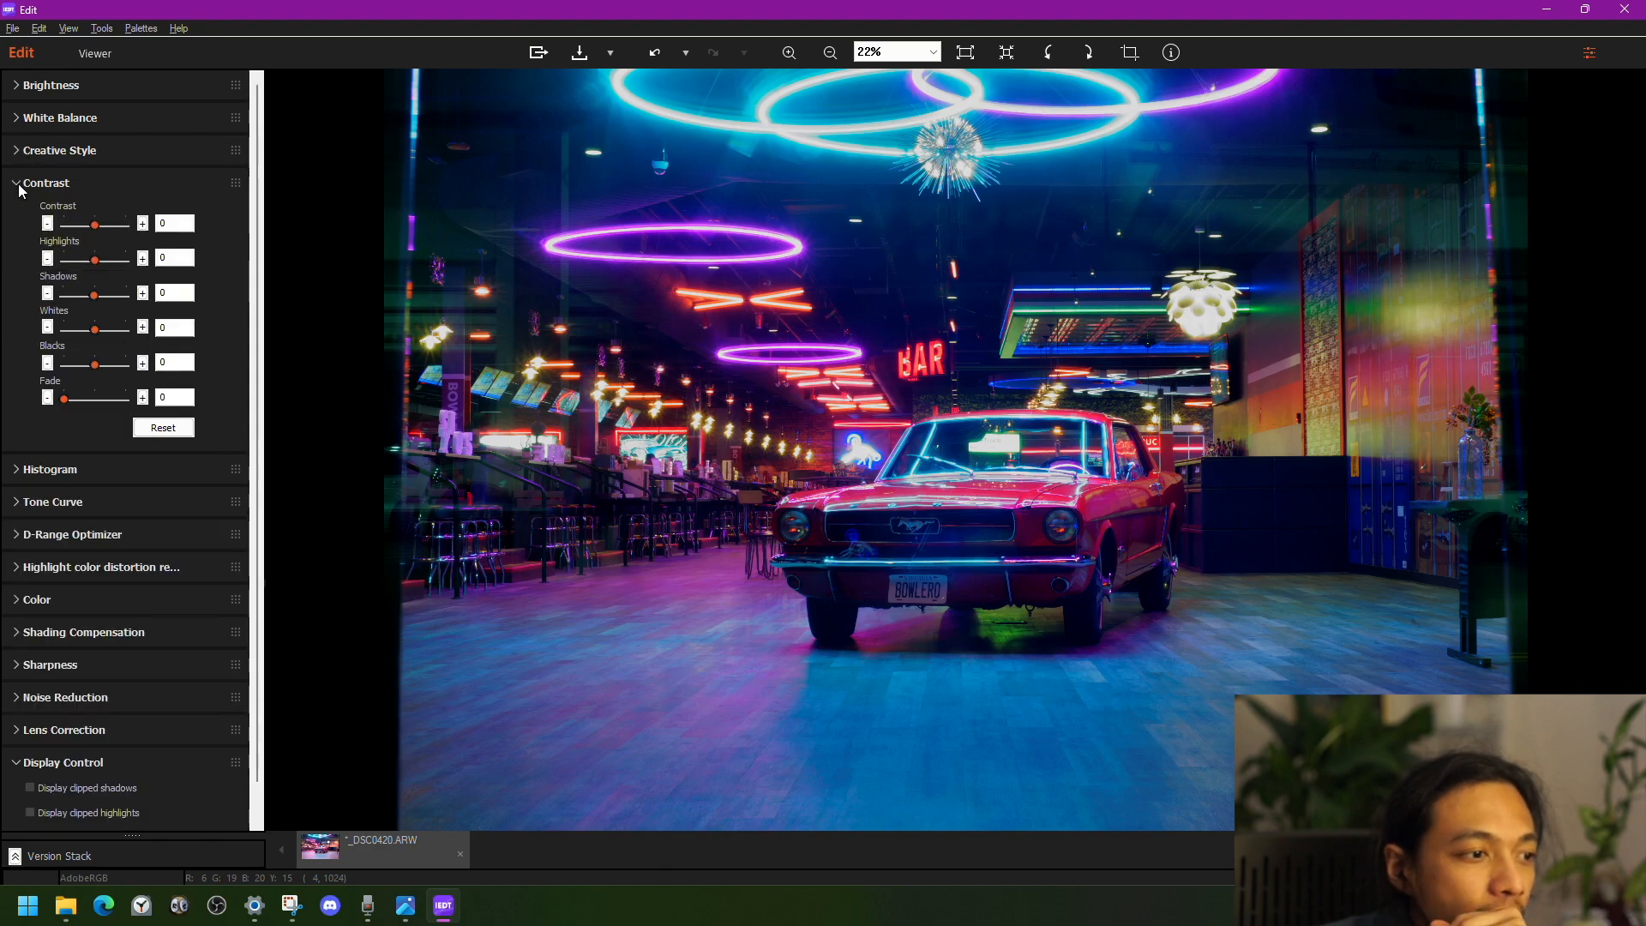
left_click(18, 501)
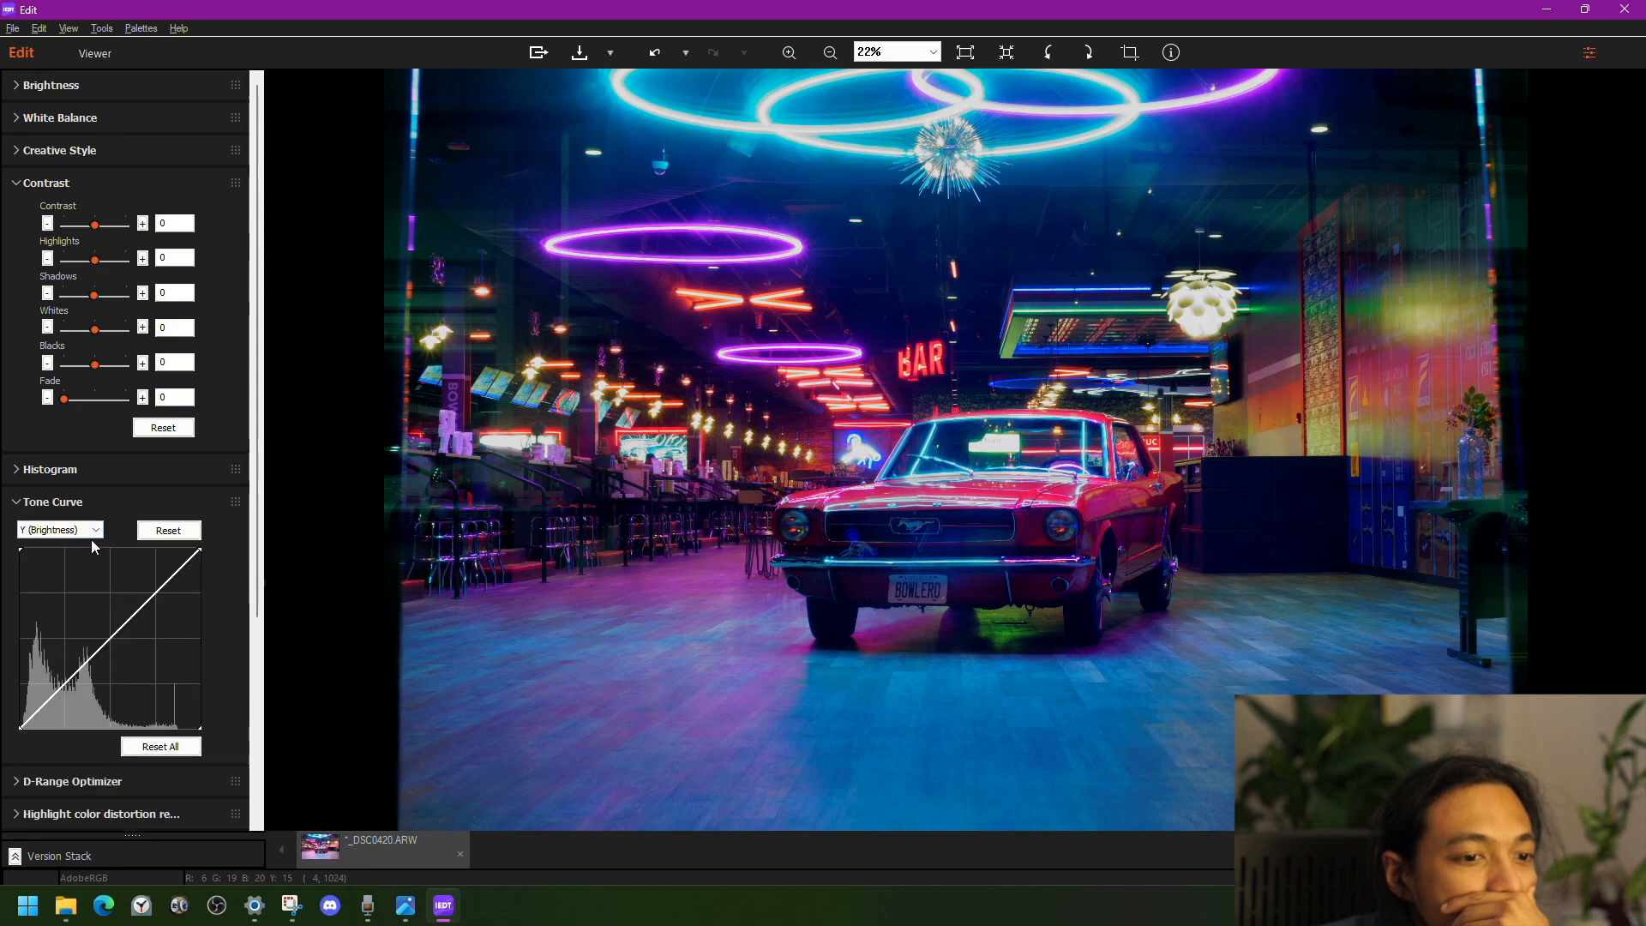
left_click_drag(94, 363, 32, 342)
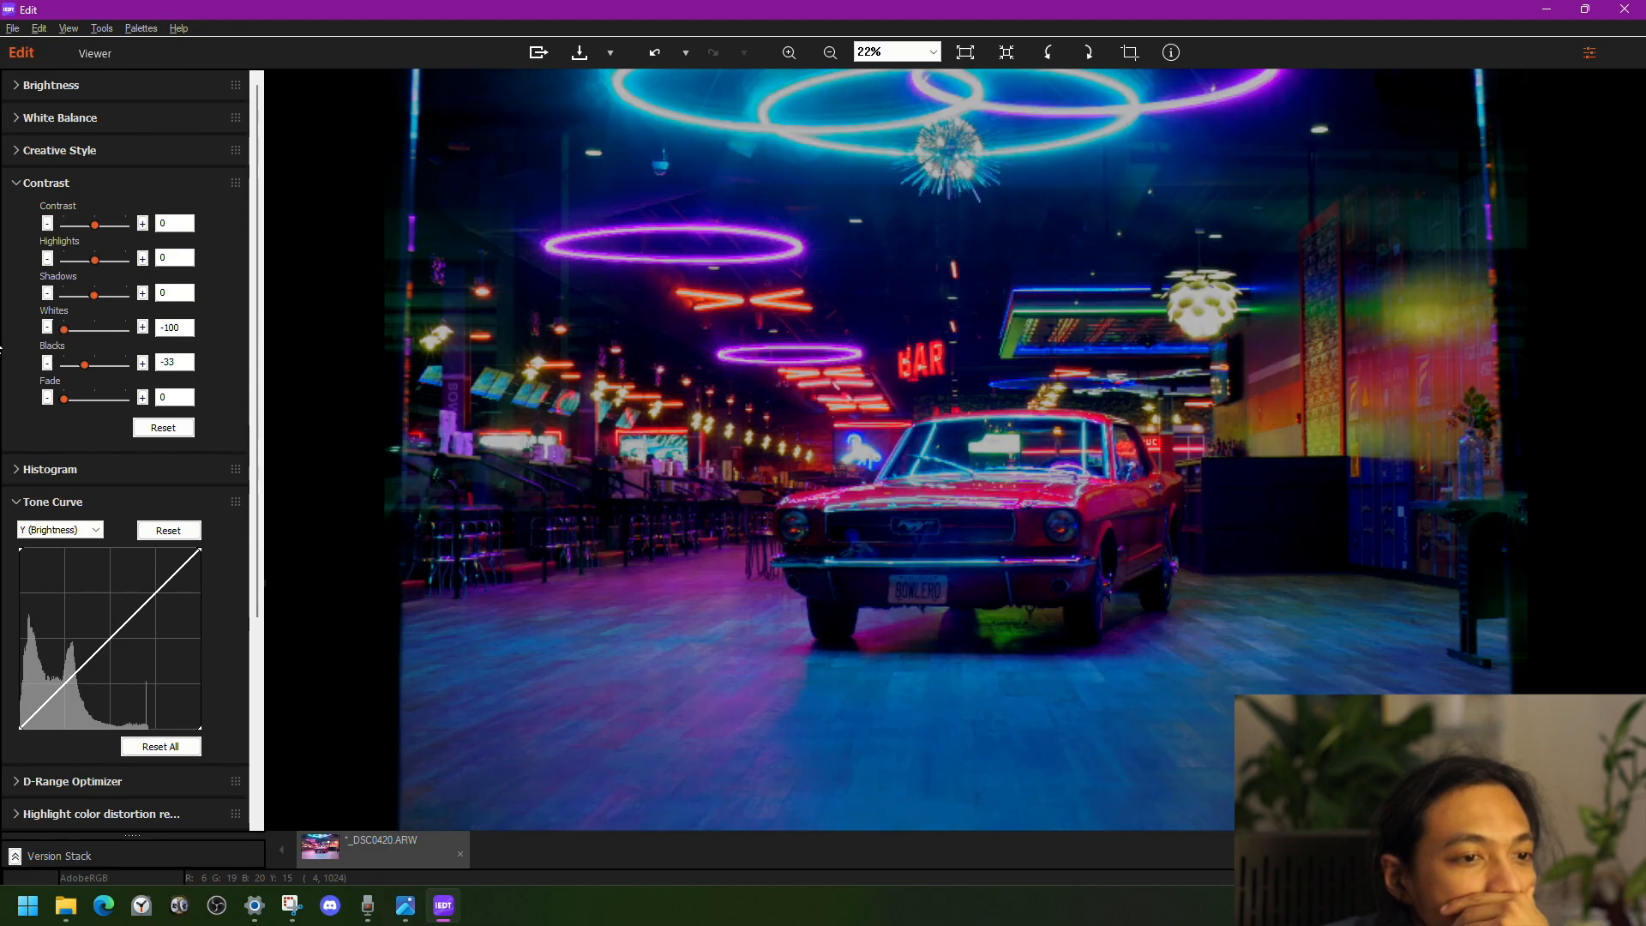
left_click_drag(62, 344, 73, 341)
- Examine the BAR sign, neon rings and starburst lamp at close range, and recheck the whole photo
scroll(622, 193, "up", 6)
left_click_drag(682, 224, 698, 660)
left_click_drag(626, 139, 703, 503)
left_click_drag(648, 193, 723, 512)
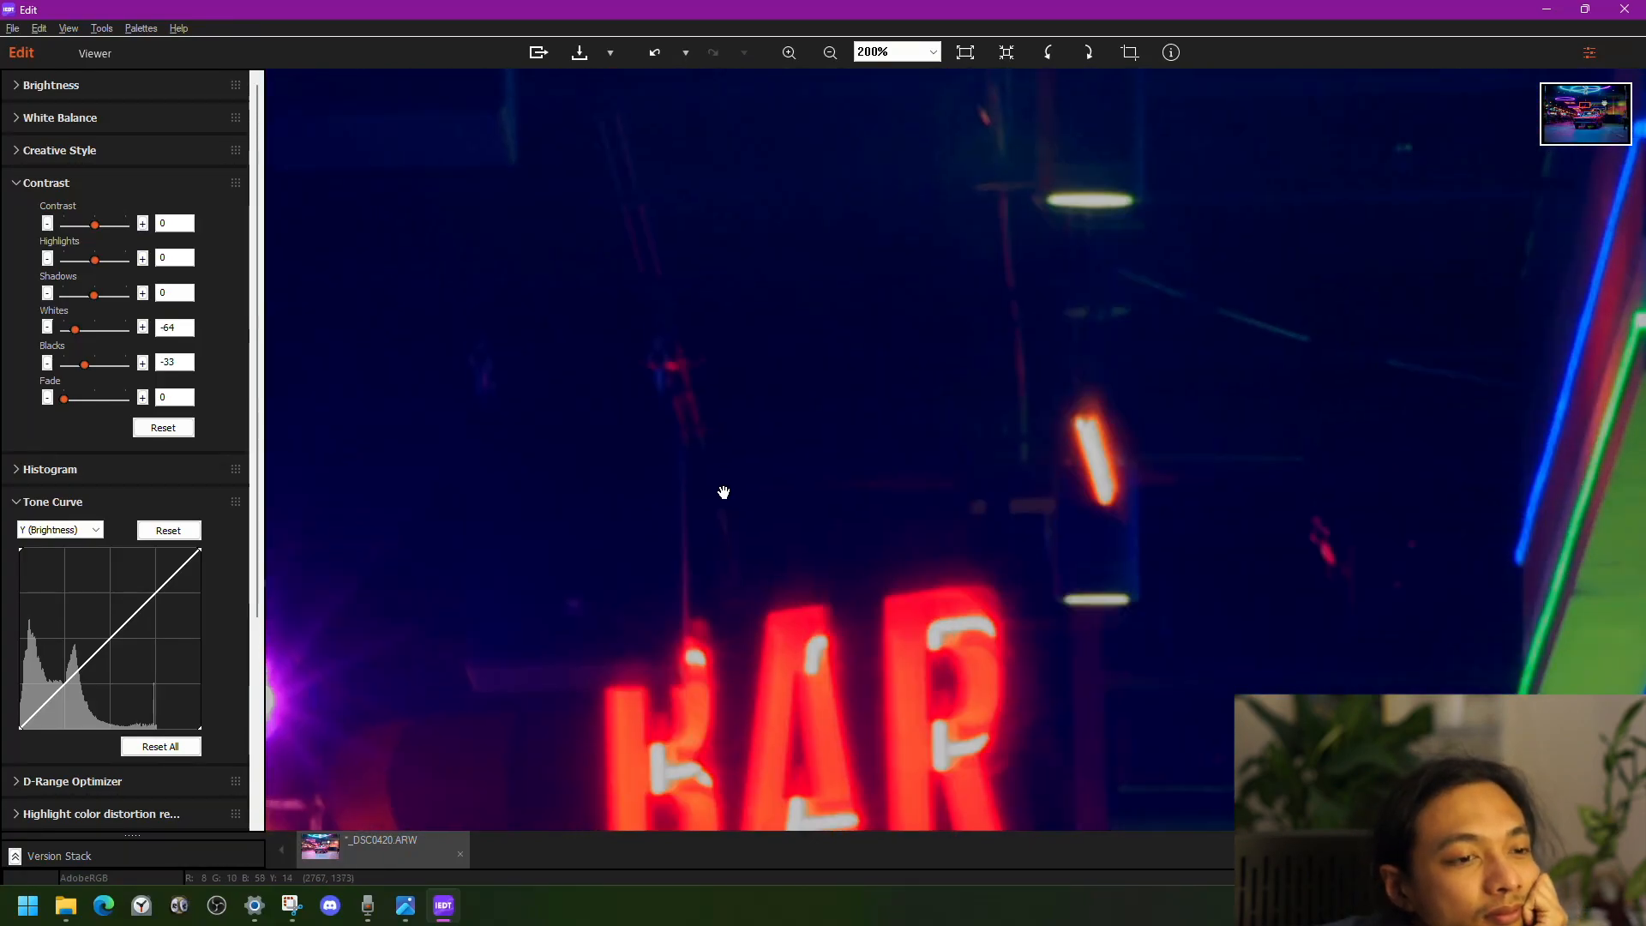
scroll(720, 497, "down", 3)
left_click_drag(778, 296, 801, 296)
scroll(802, 293, "up", 1)
scroll(802, 293, "up", 1)
left_click_drag(794, 207, 874, 618)
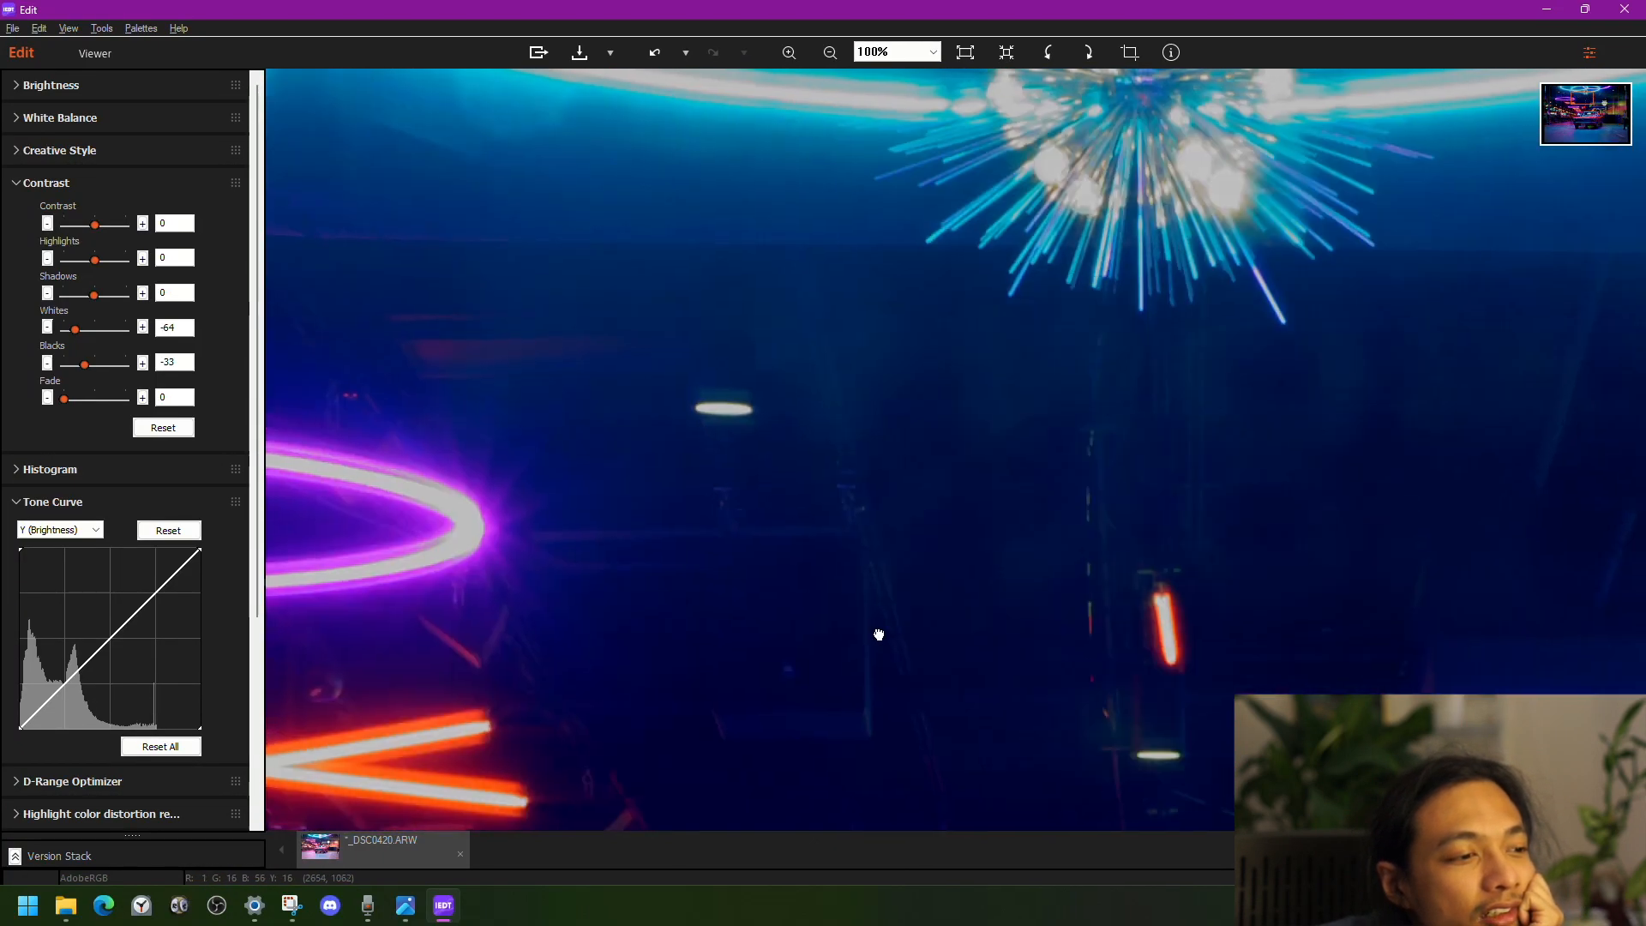
left_click_drag(703, 278, 778, 625)
left_click_drag(698, 514, 795, 551)
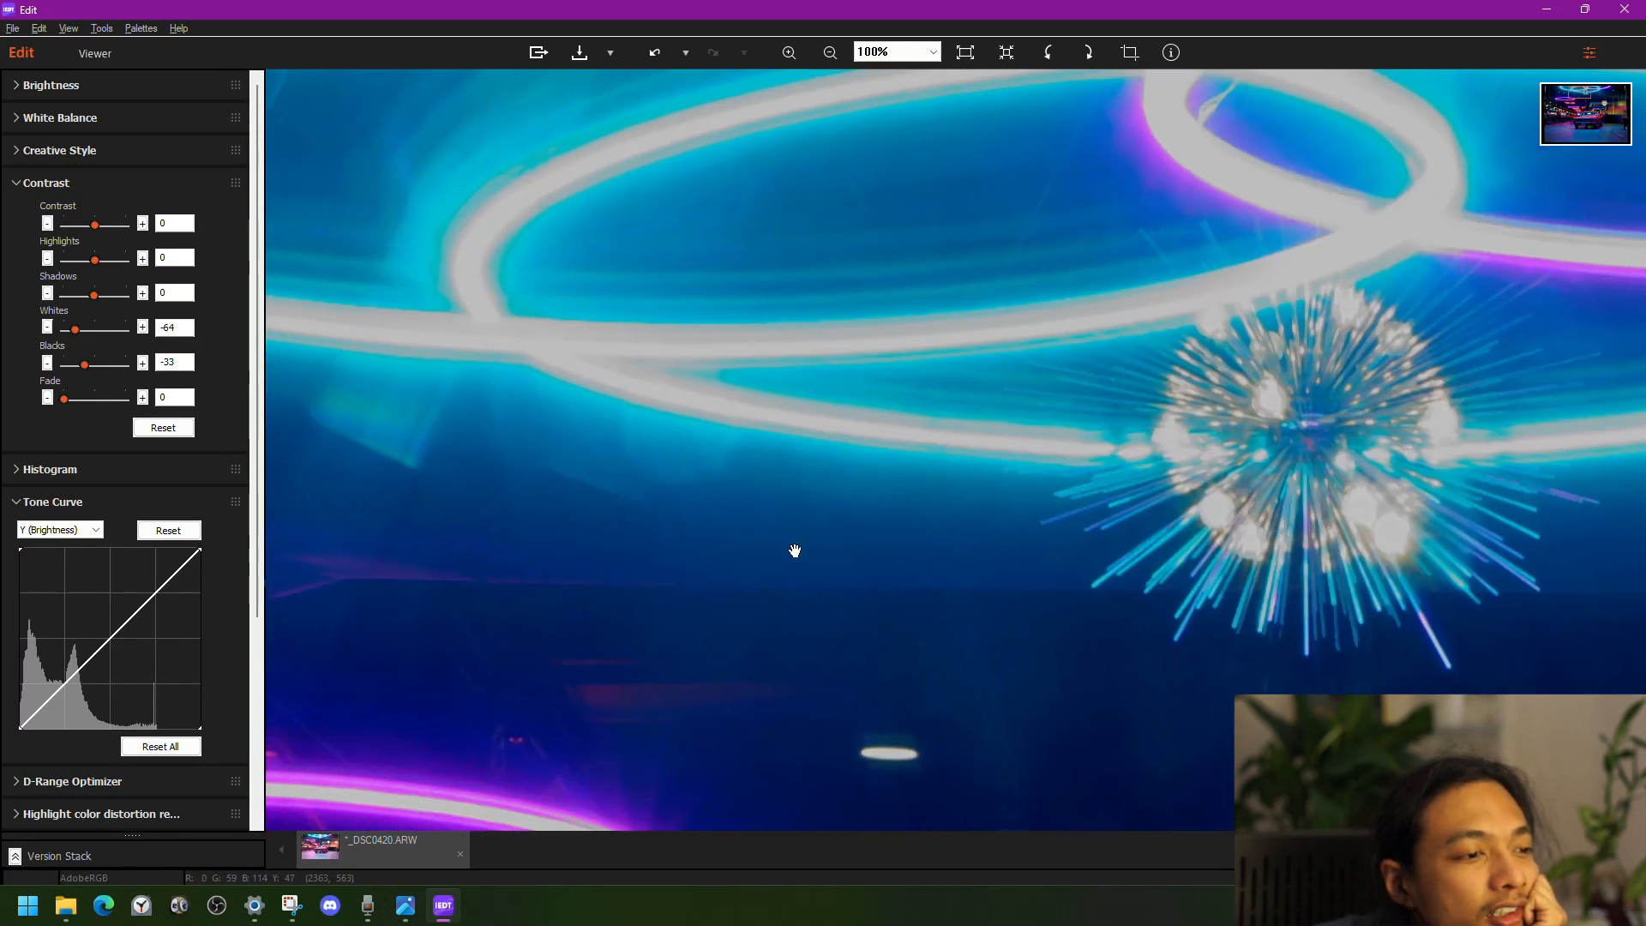
scroll(798, 548, "down", 4)
scroll(808, 545, "down", 1)
scroll(809, 544, "up", 1)
scroll(809, 542, "down", 1)
scroll(809, 543, "up", 1)
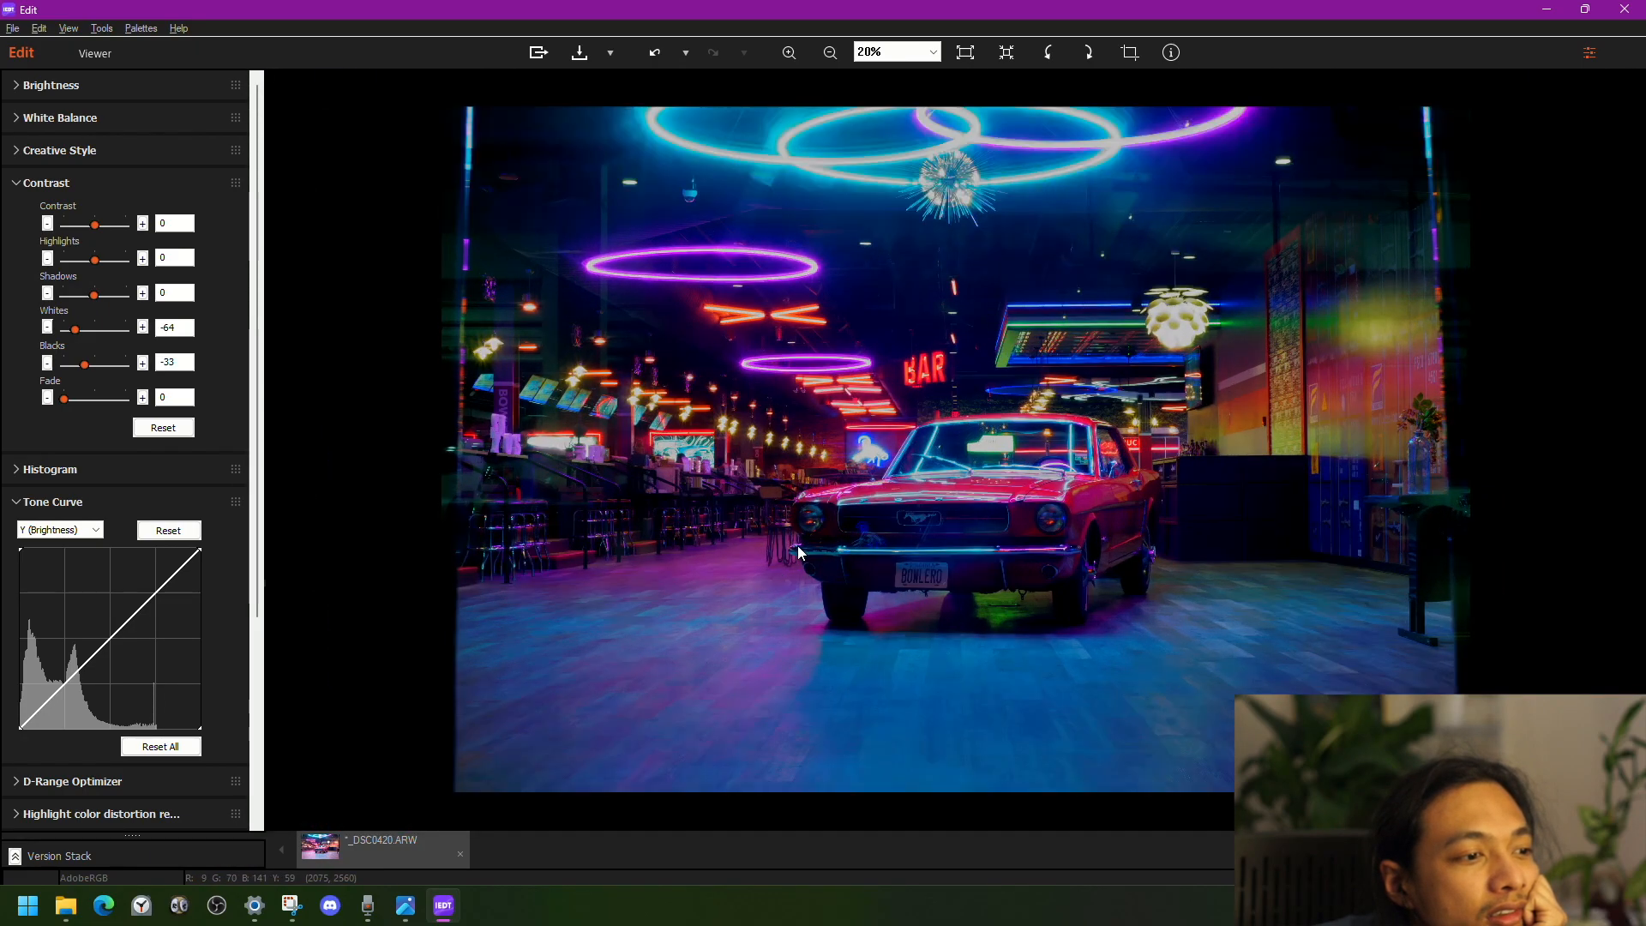
- Raise the photo's Shadows to 100
left_click(100, 296)
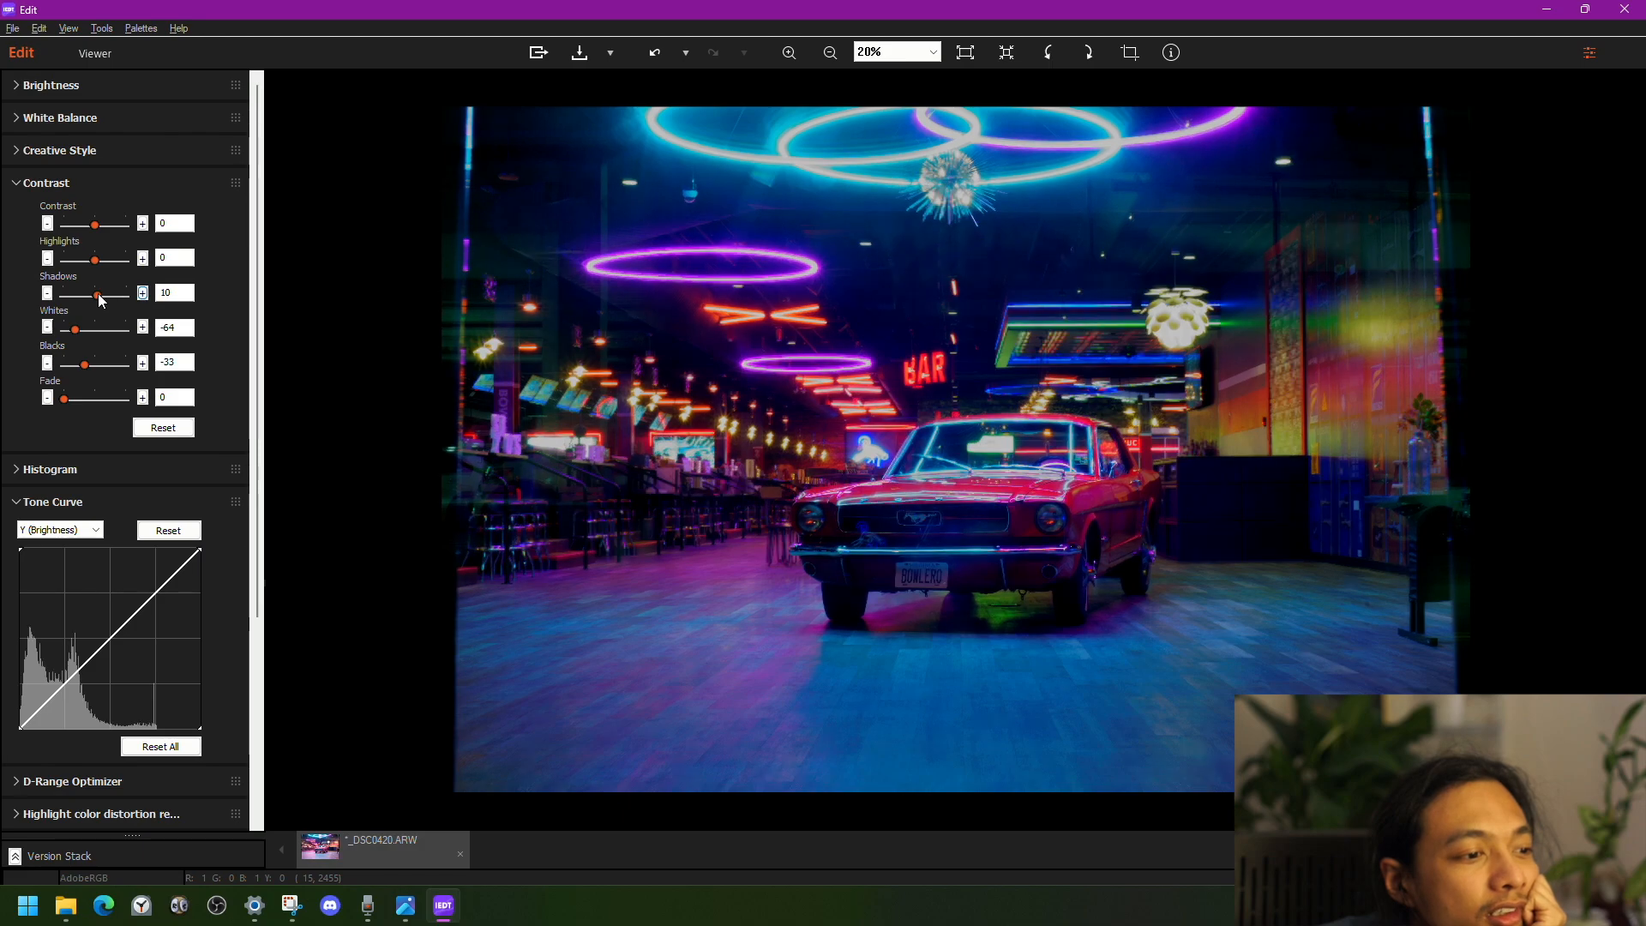
left_click_drag(100, 295, 167, 303)
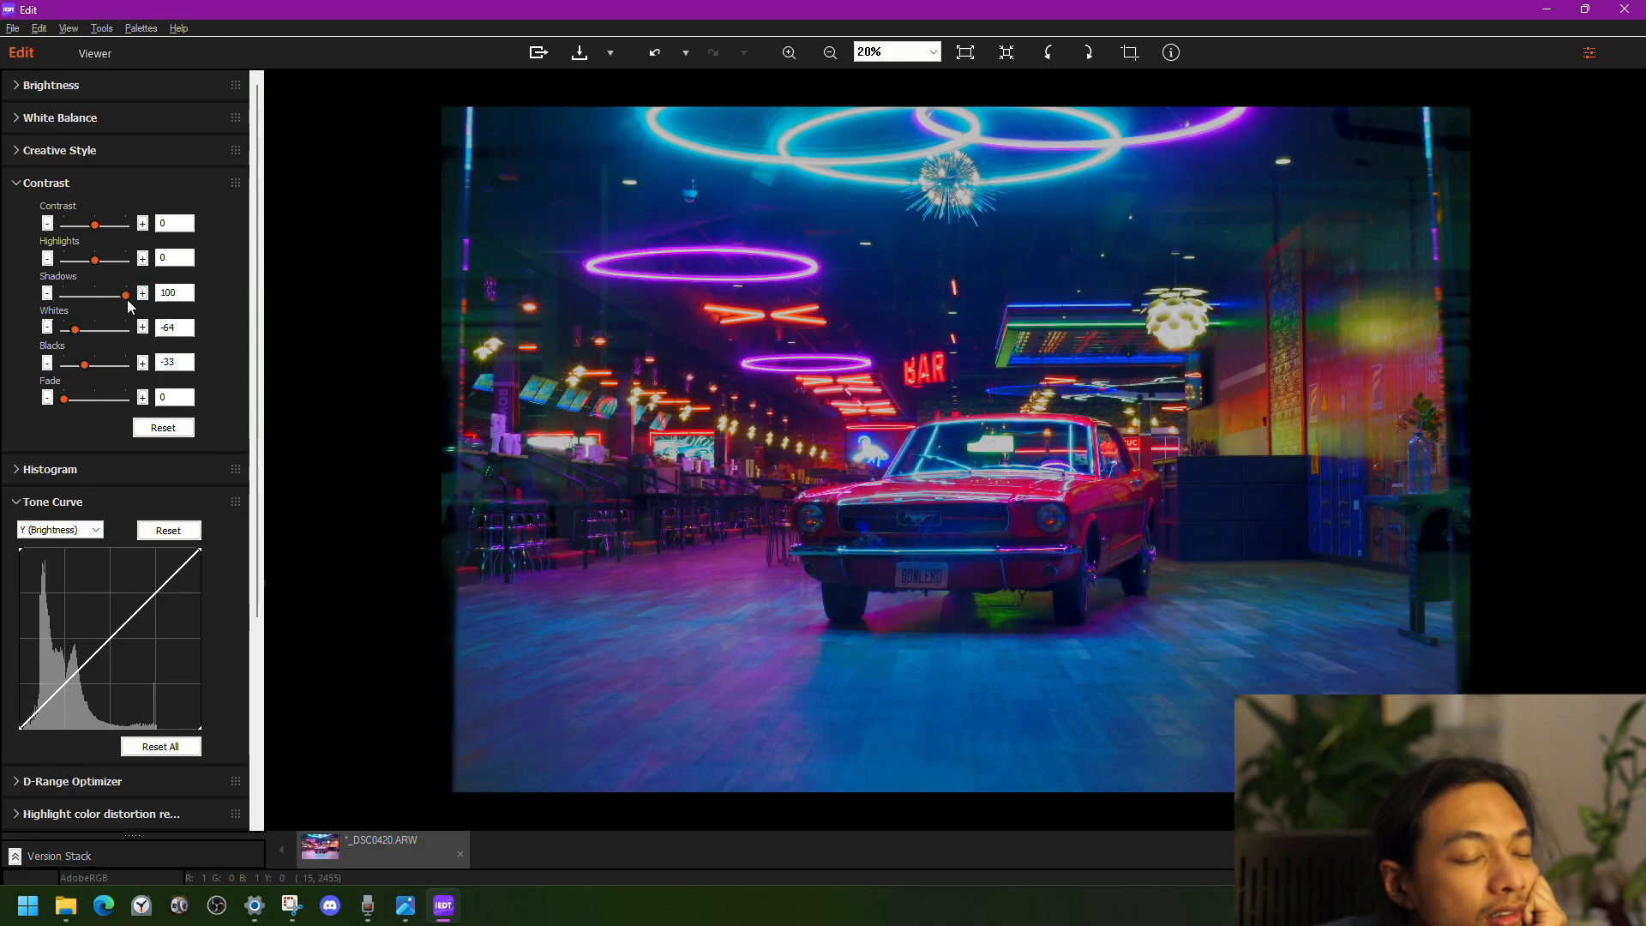
mouse_move(126, 296)
left_mouse_down()
mouse_move(58, 296)
mouse_move(126, 294)
left_mouse_up()
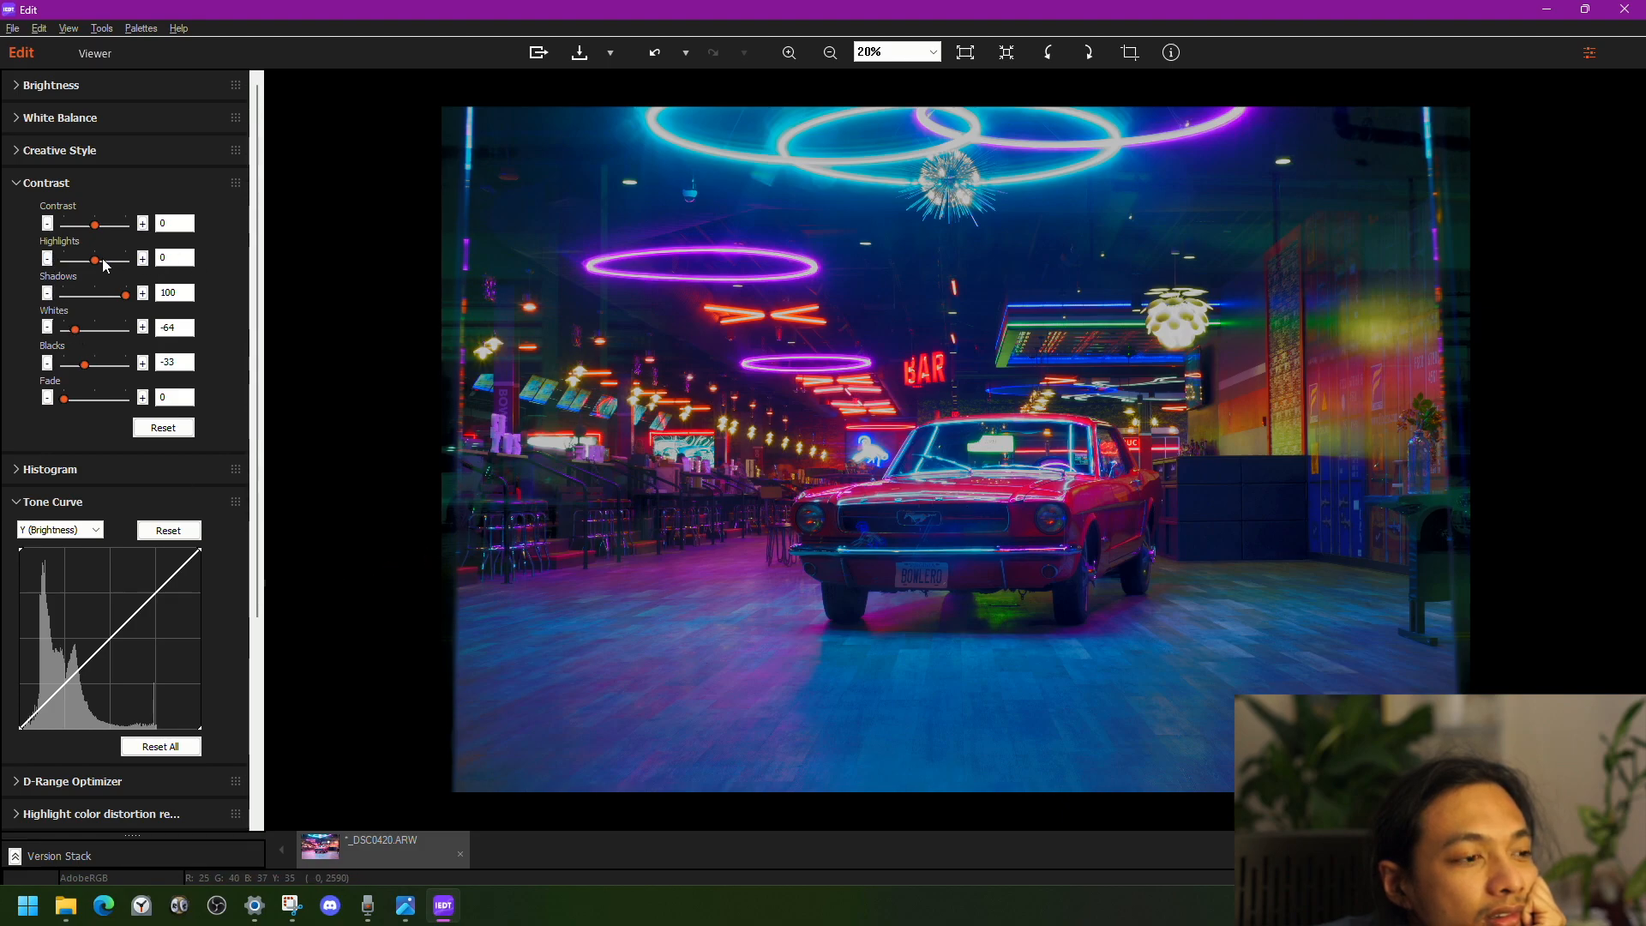
- Try Highlights at -100, and settle on a Highlights value of 40
left_click_drag(101, 265, 11, 292)
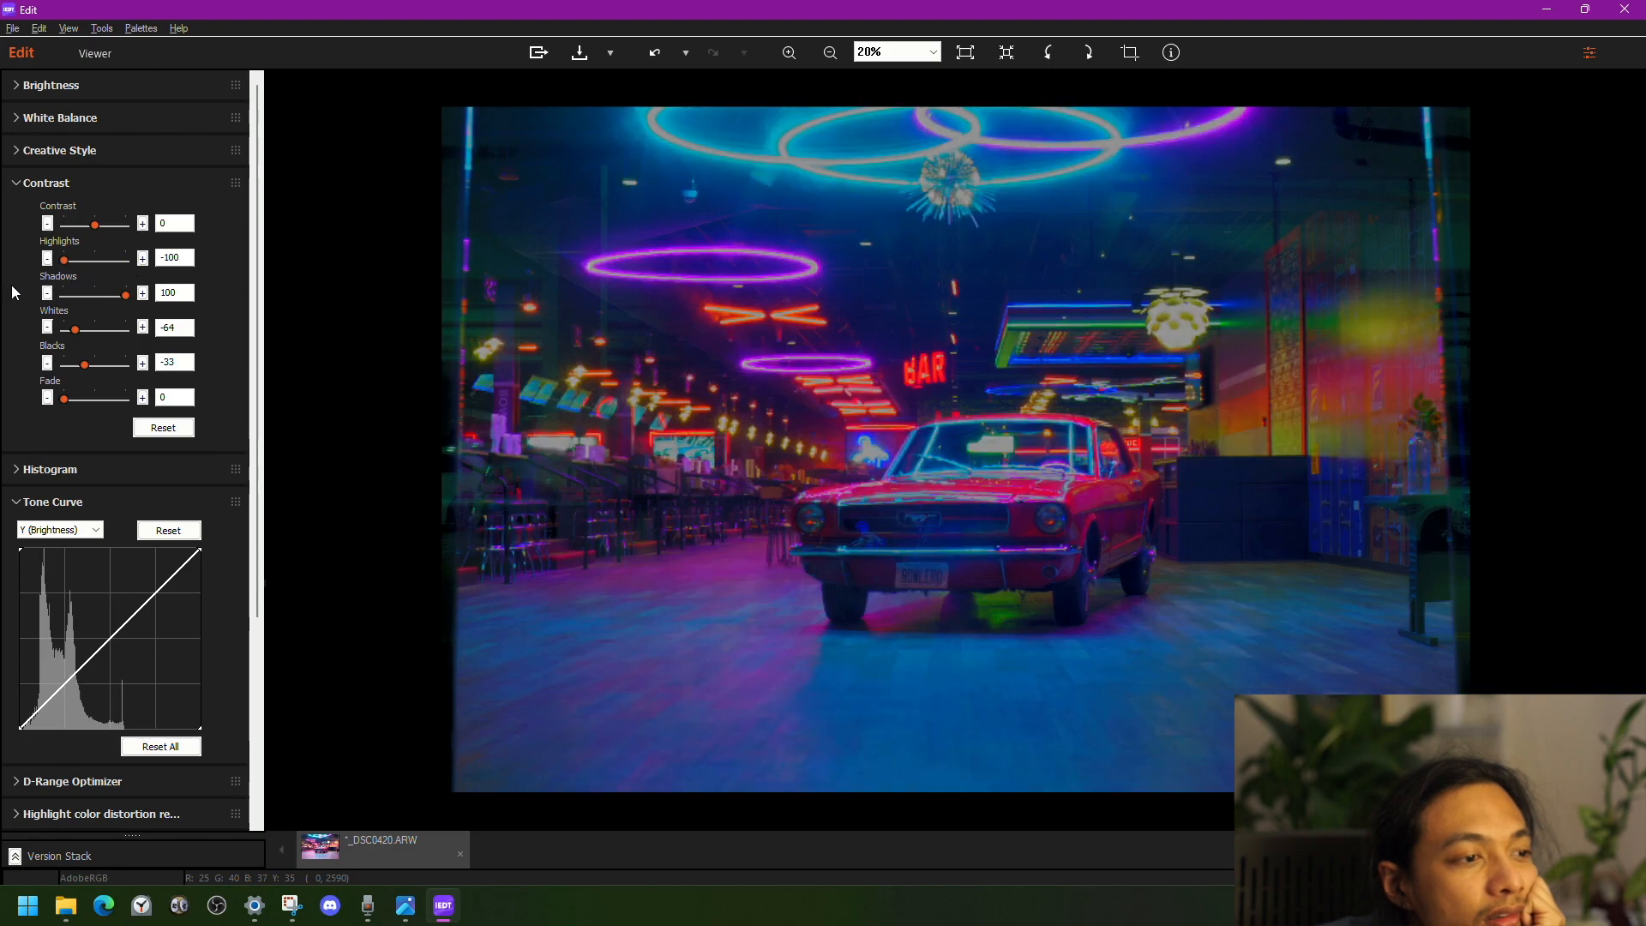
left_click(142, 259)
left_click(142, 258)
left_click(143, 258)
left_click(142, 258)
left_click(142, 258)
left_click(142, 258)
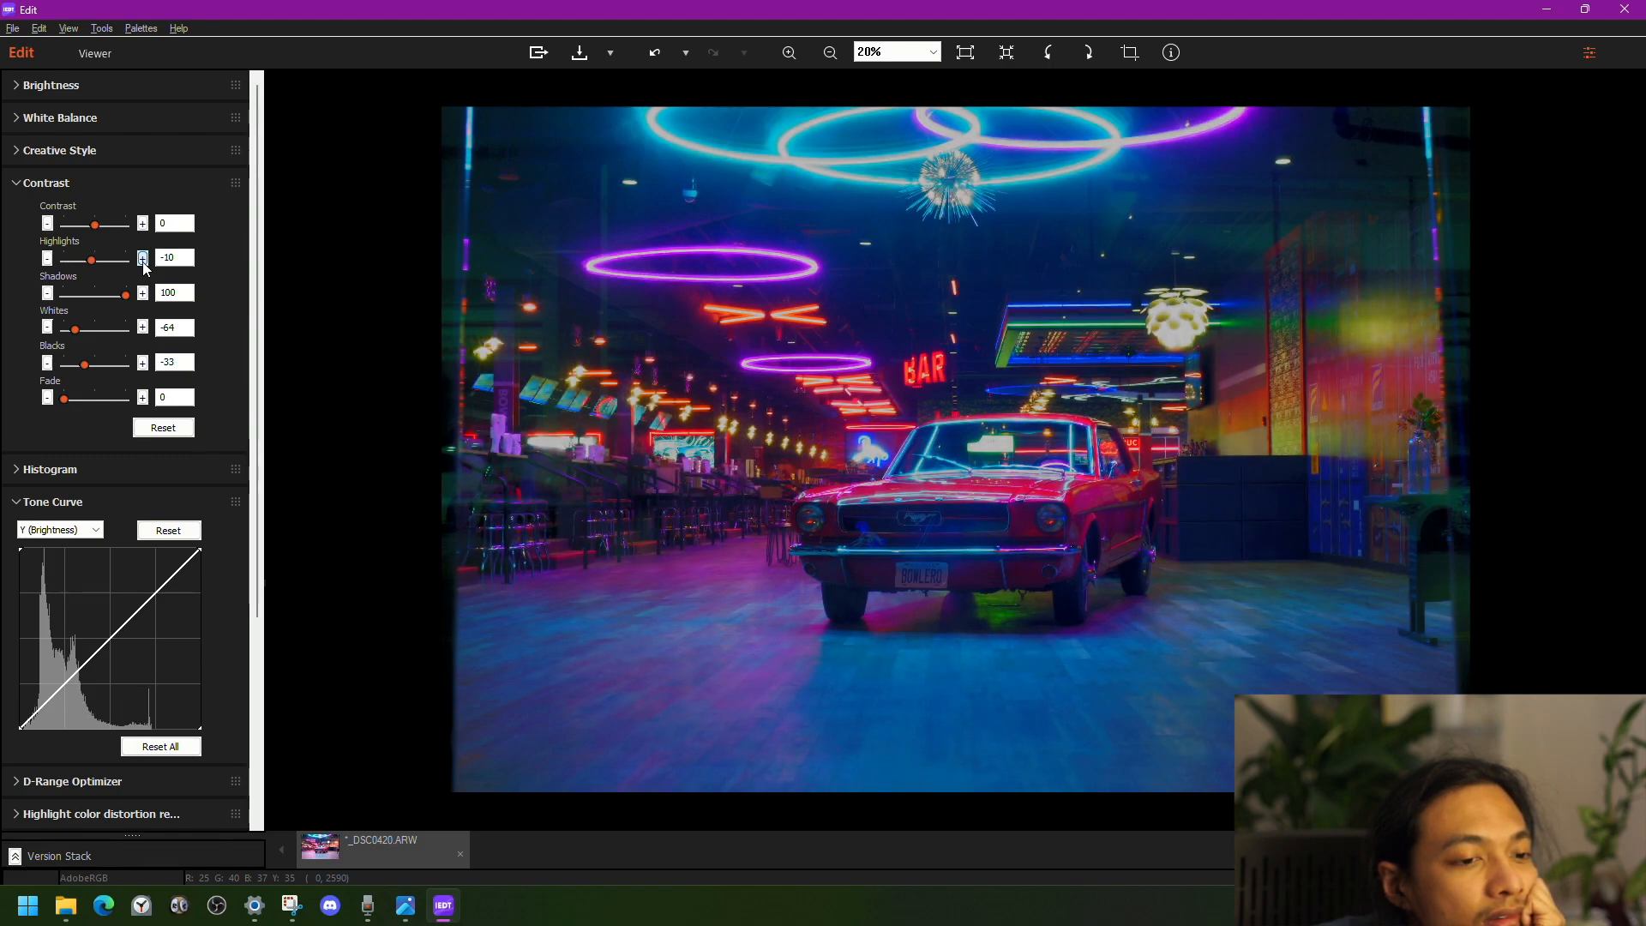
left_click(143, 258)
left_click(142, 258)
left_click(143, 258)
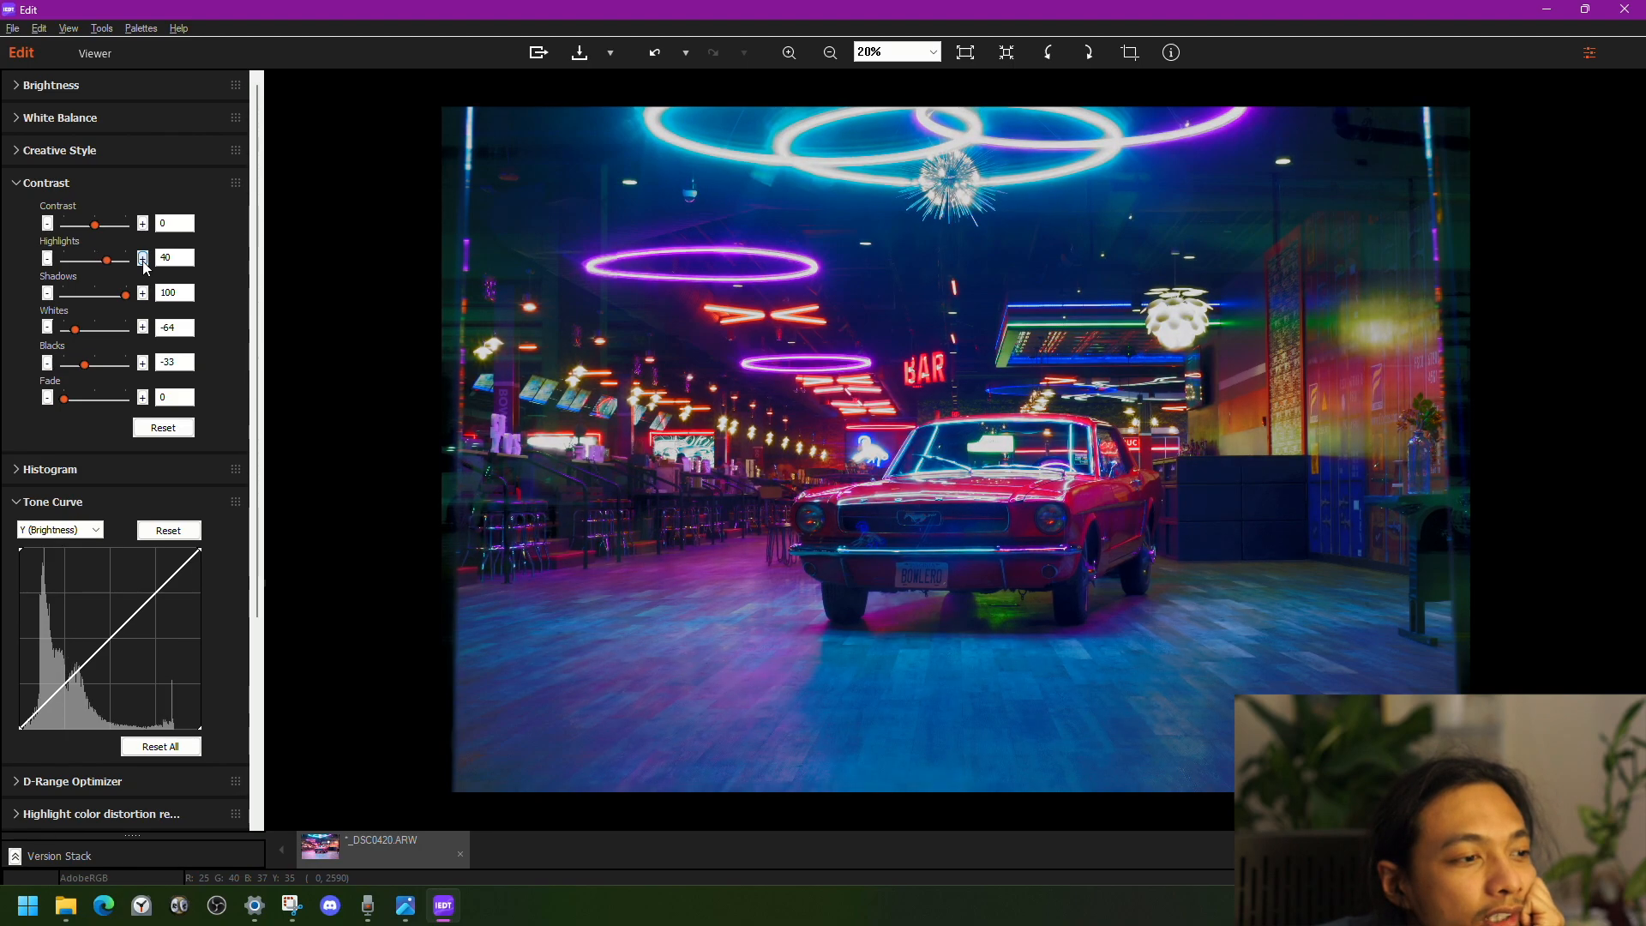
- Inspect the car, try the overall Contrast at 30, and settle on a value of 10
scroll(898, 450, "up", 1)
scroll(898, 451, "up", 2)
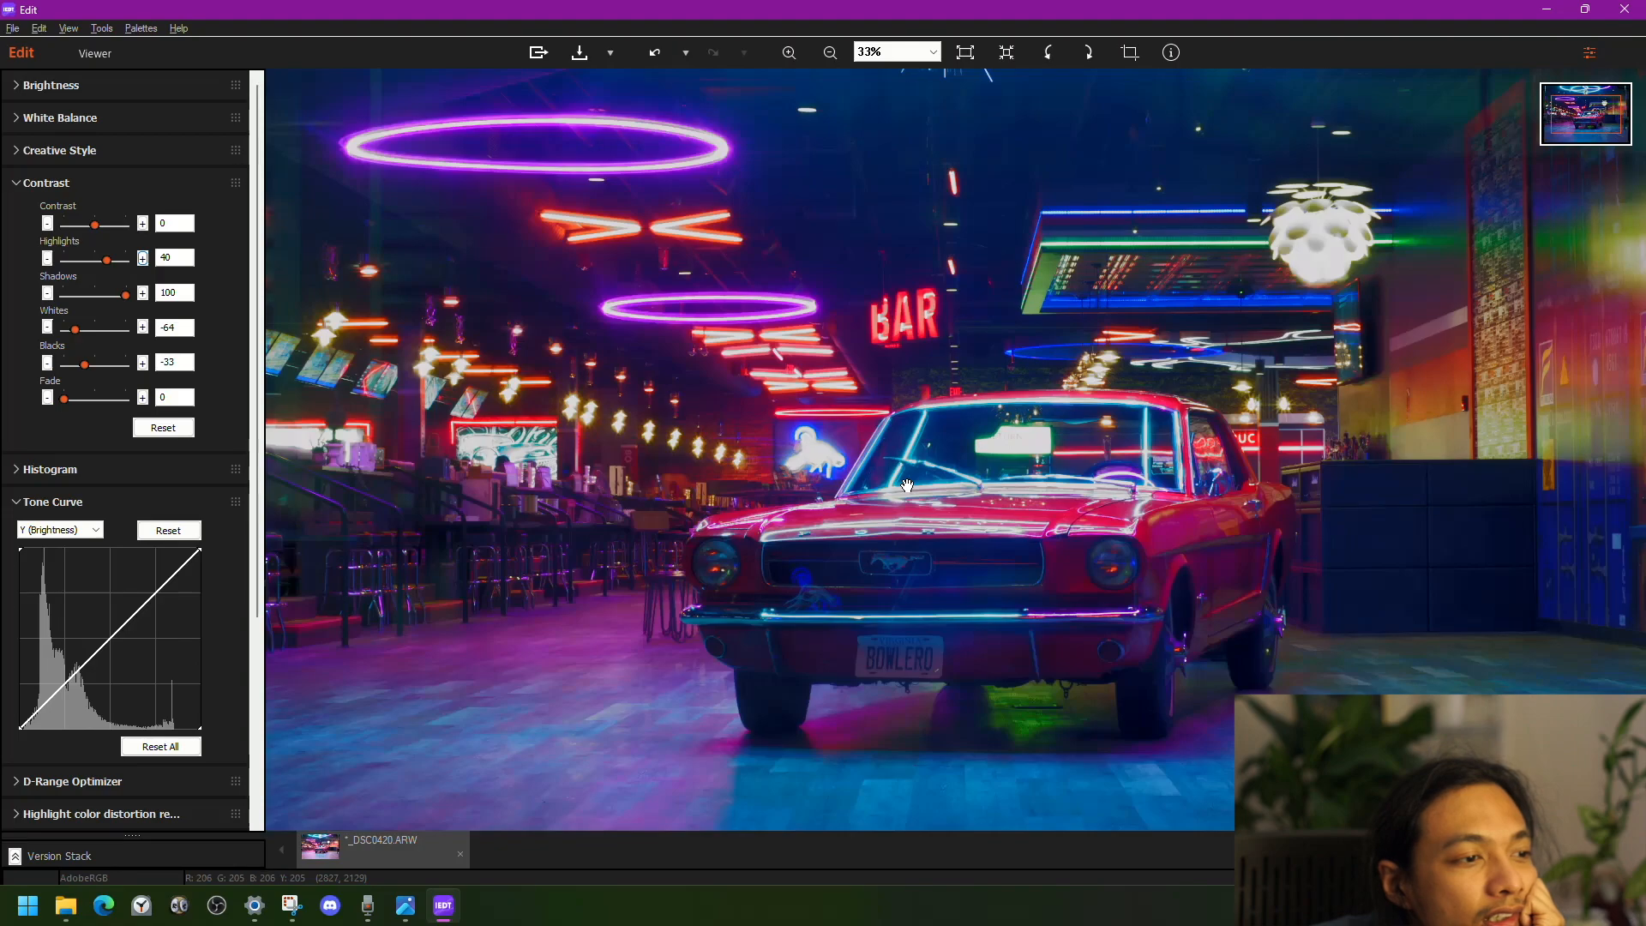
scroll(902, 463, "up", 3)
scroll(909, 485, "down", 5)
scroll(909, 485, "down", 2)
scroll(909, 484, "up", 1)
scroll(908, 482, "down", 1)
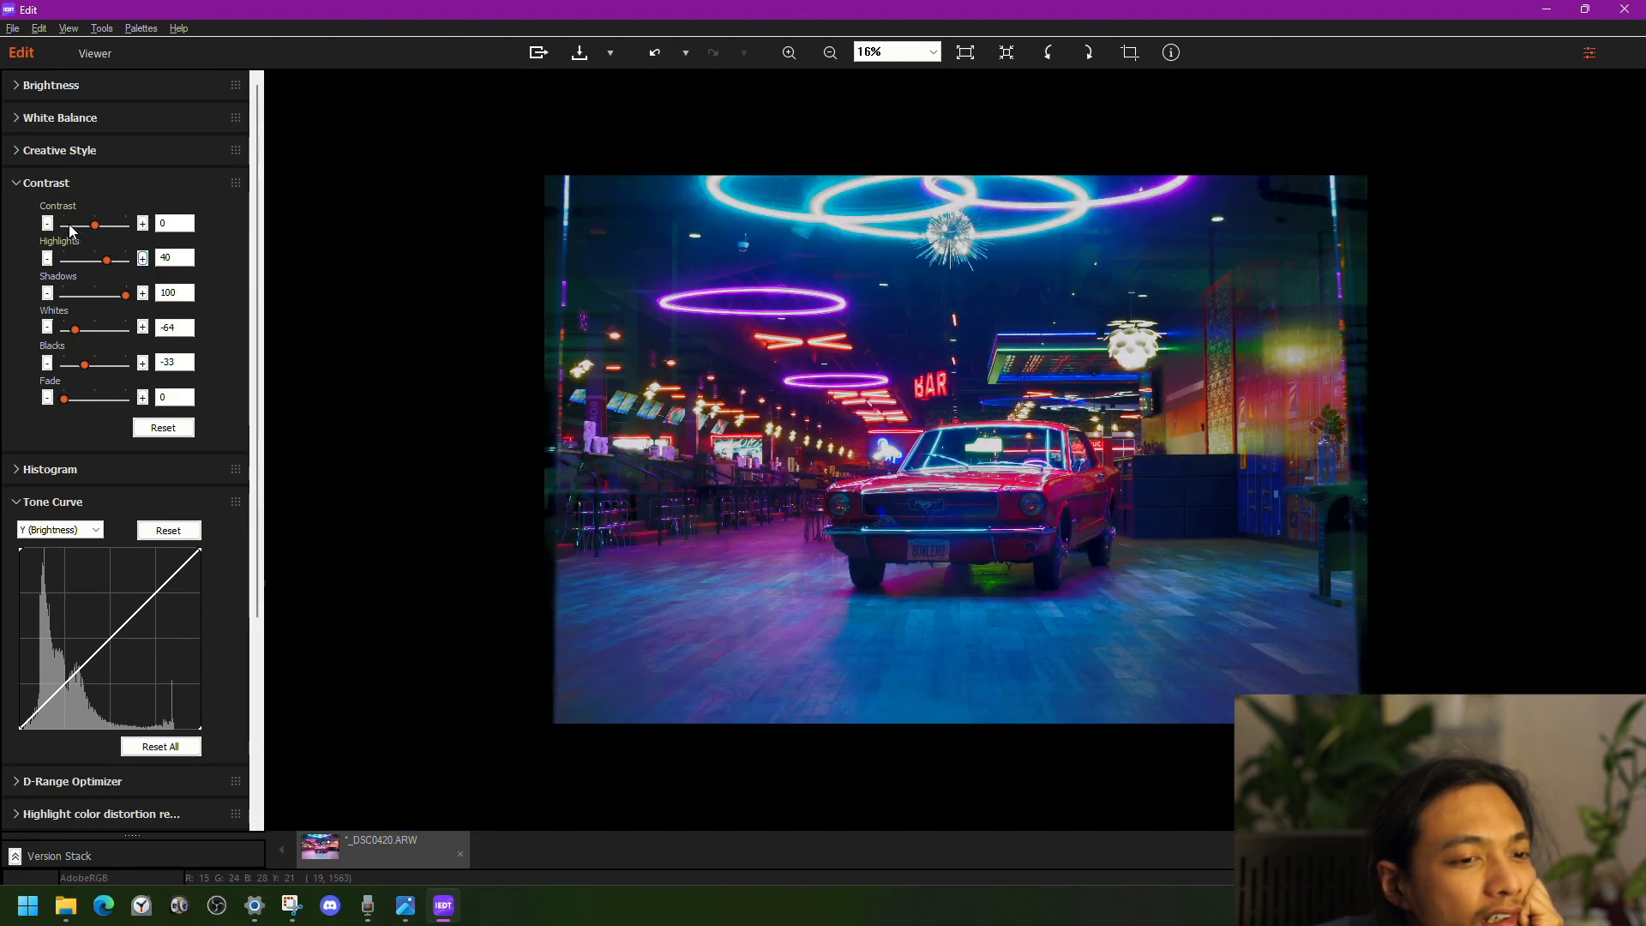
left_click(143, 224)
left_click(142, 225)
left_click(142, 224)
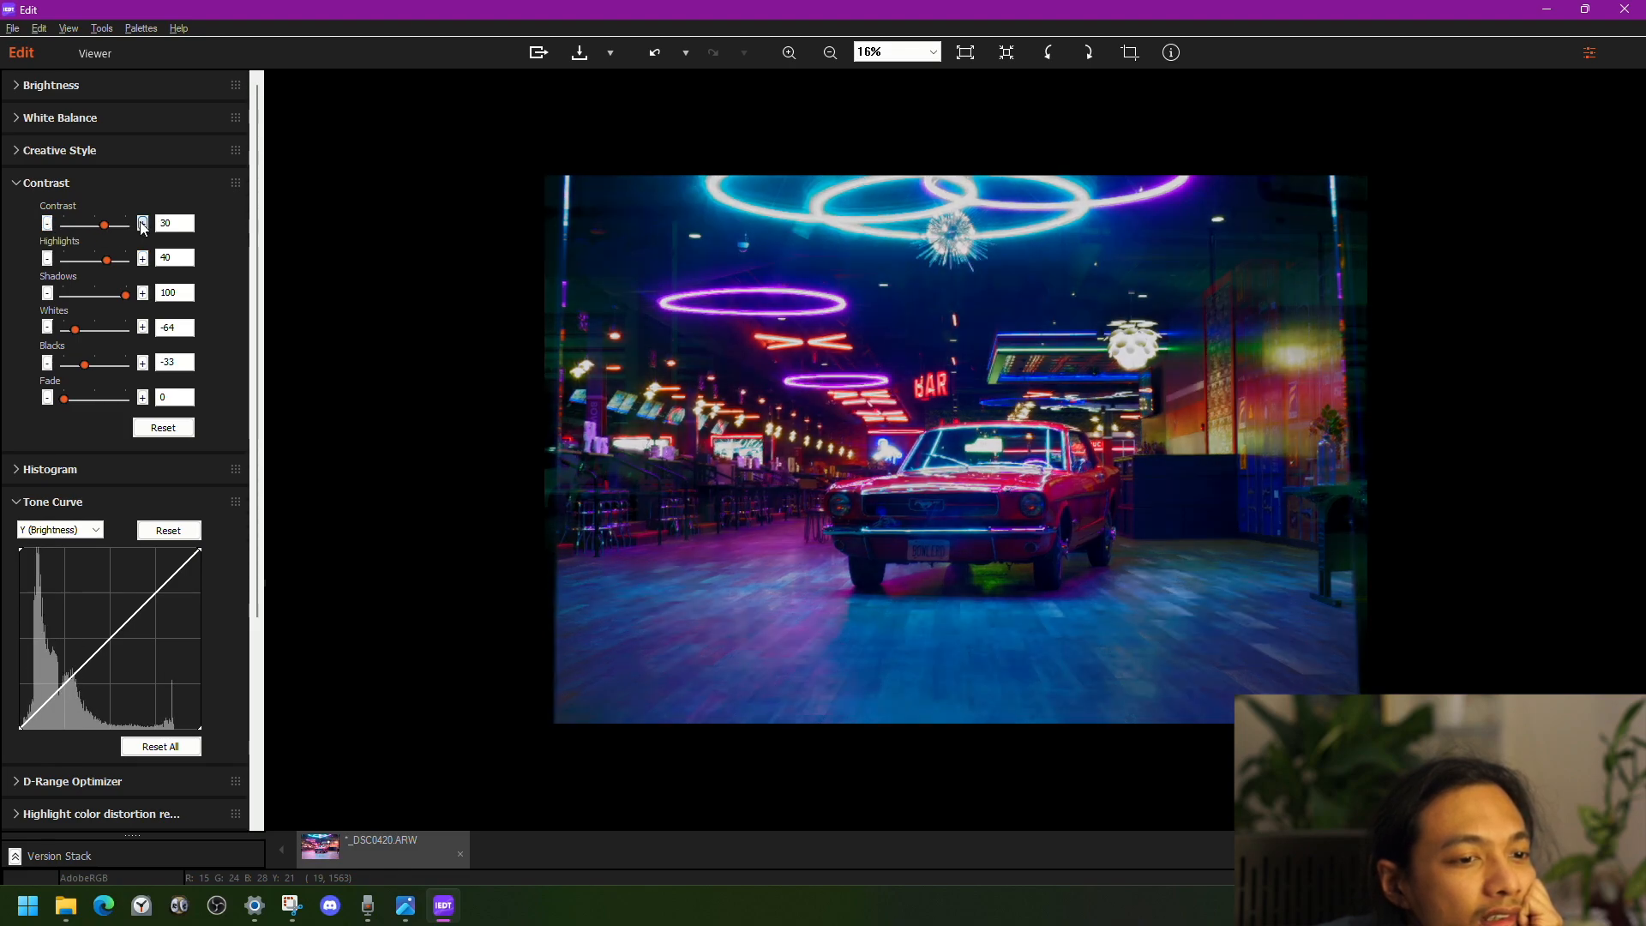
left_click(46, 222)
left_click(46, 223)
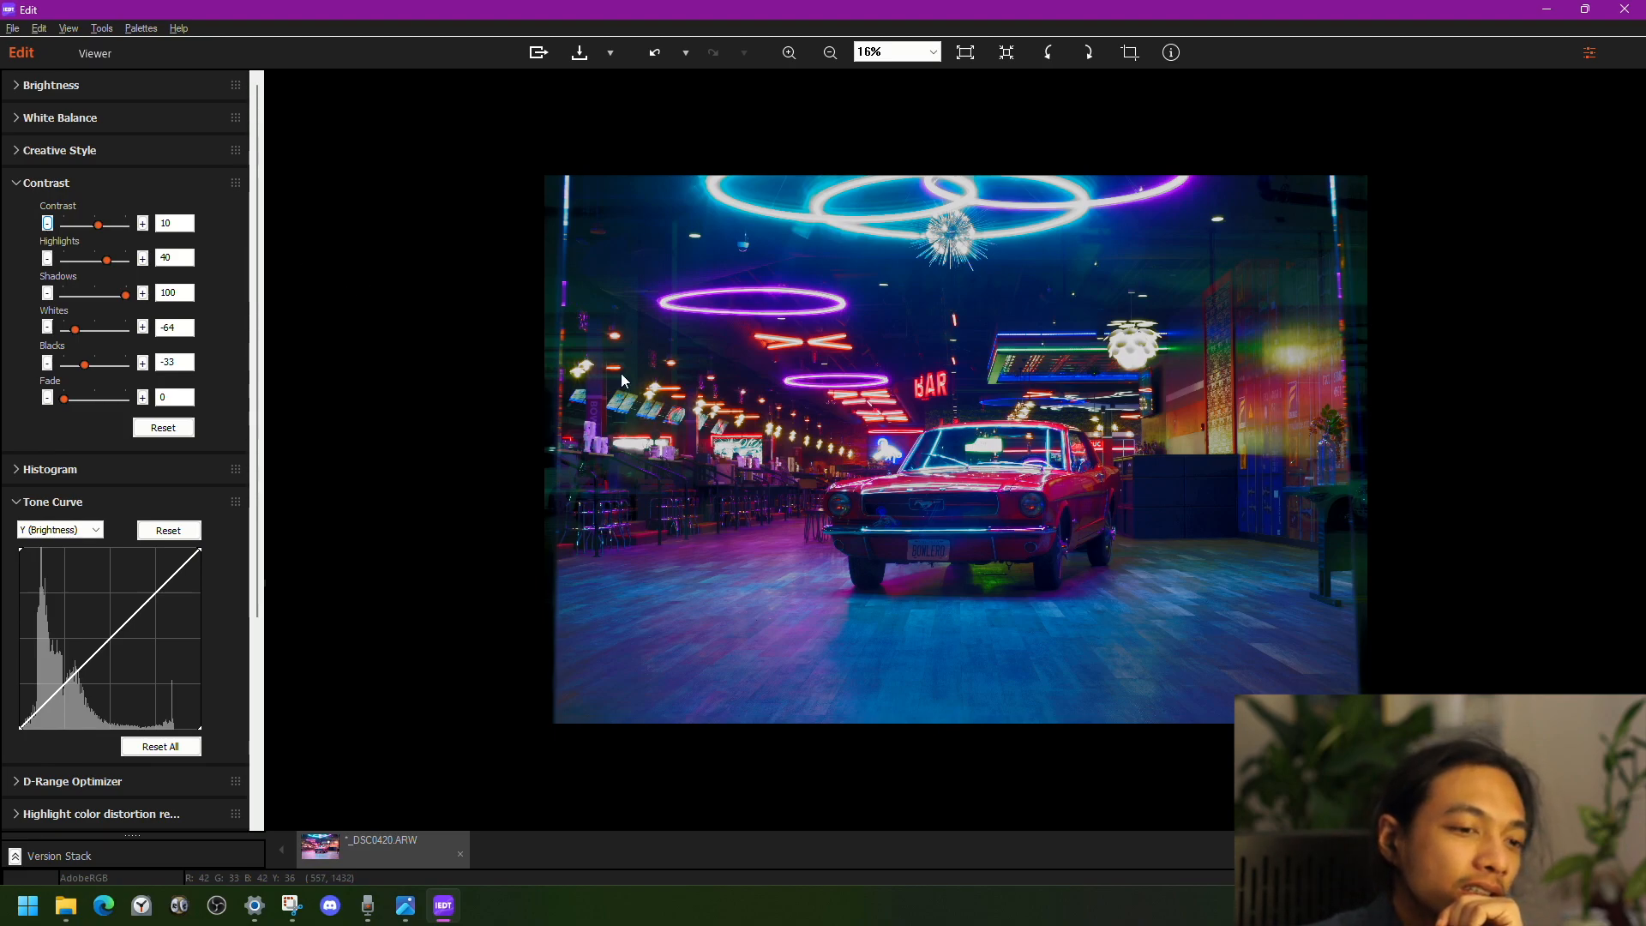
- Pull the midtones of the blue channel's tone curve slightly below the diagonal
scroll(1170, 484, "up", 3)
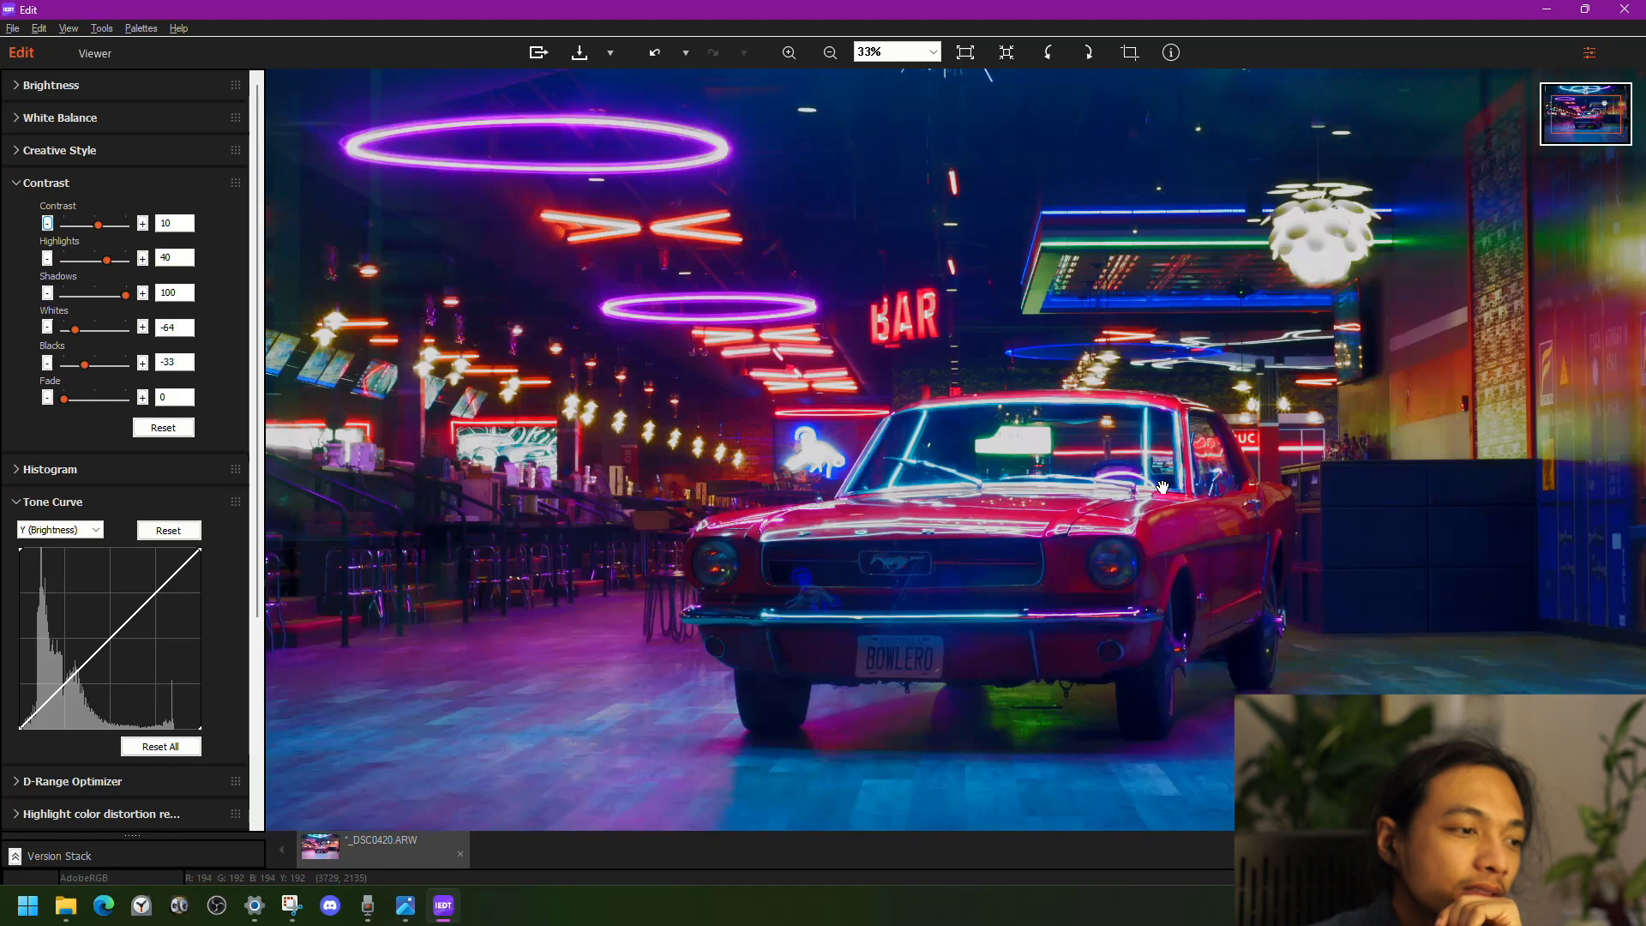
scroll(1163, 487, "down", 3)
scroll(1152, 490, "down", 2)
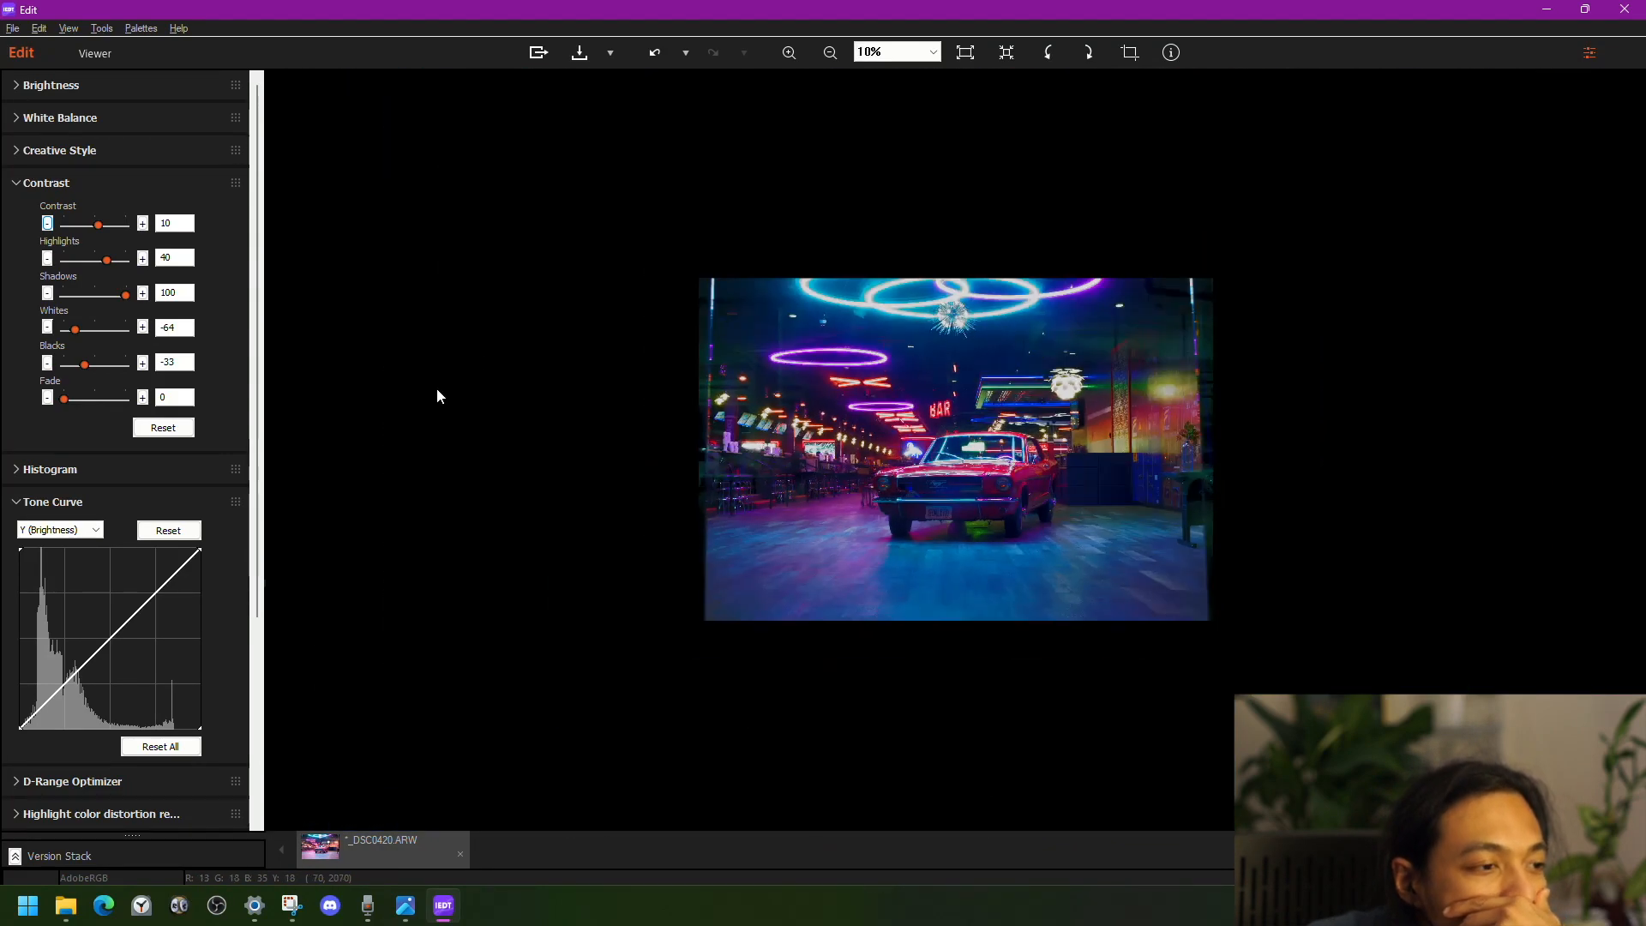
left_click(20, 185)
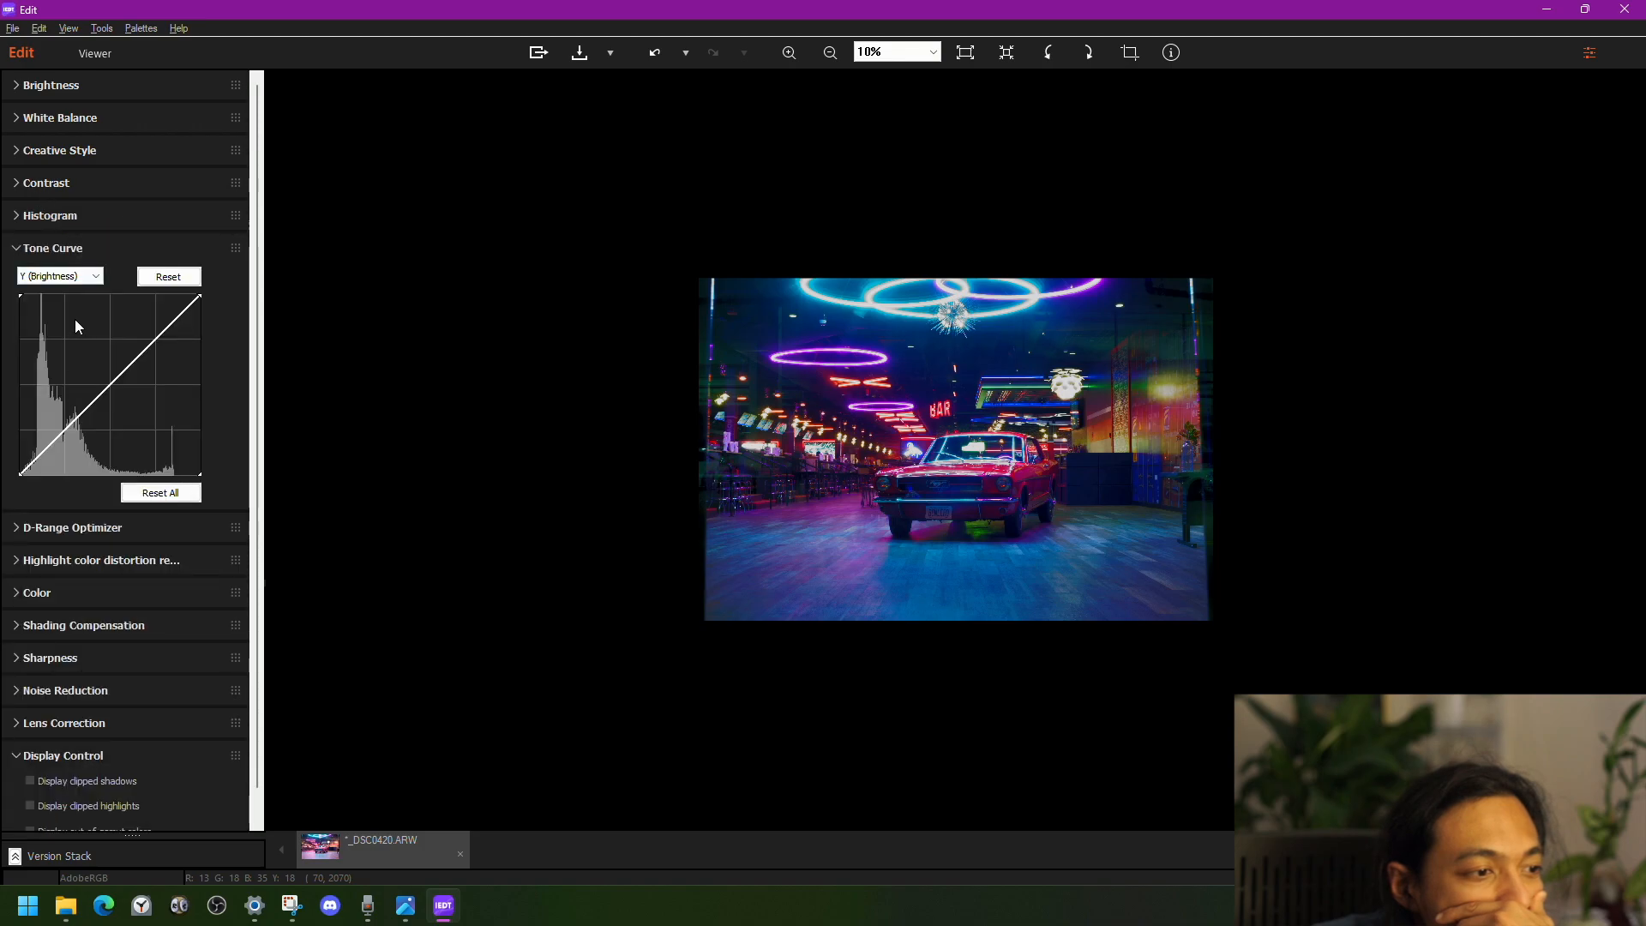
left_click(72, 280)
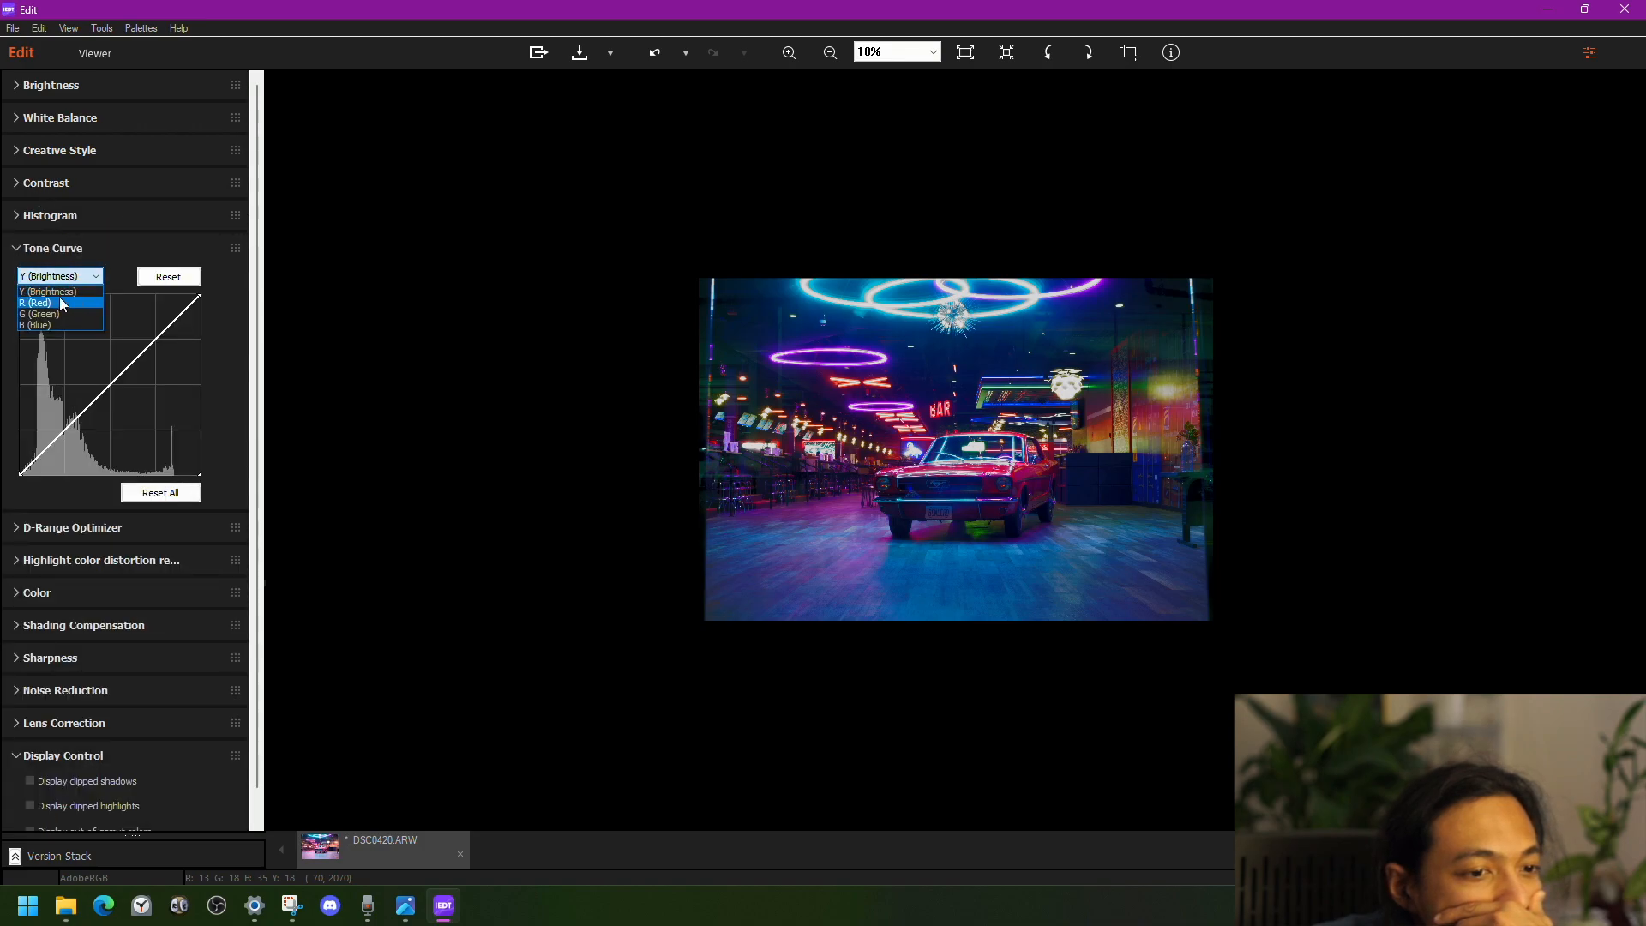
left_click(47, 326)
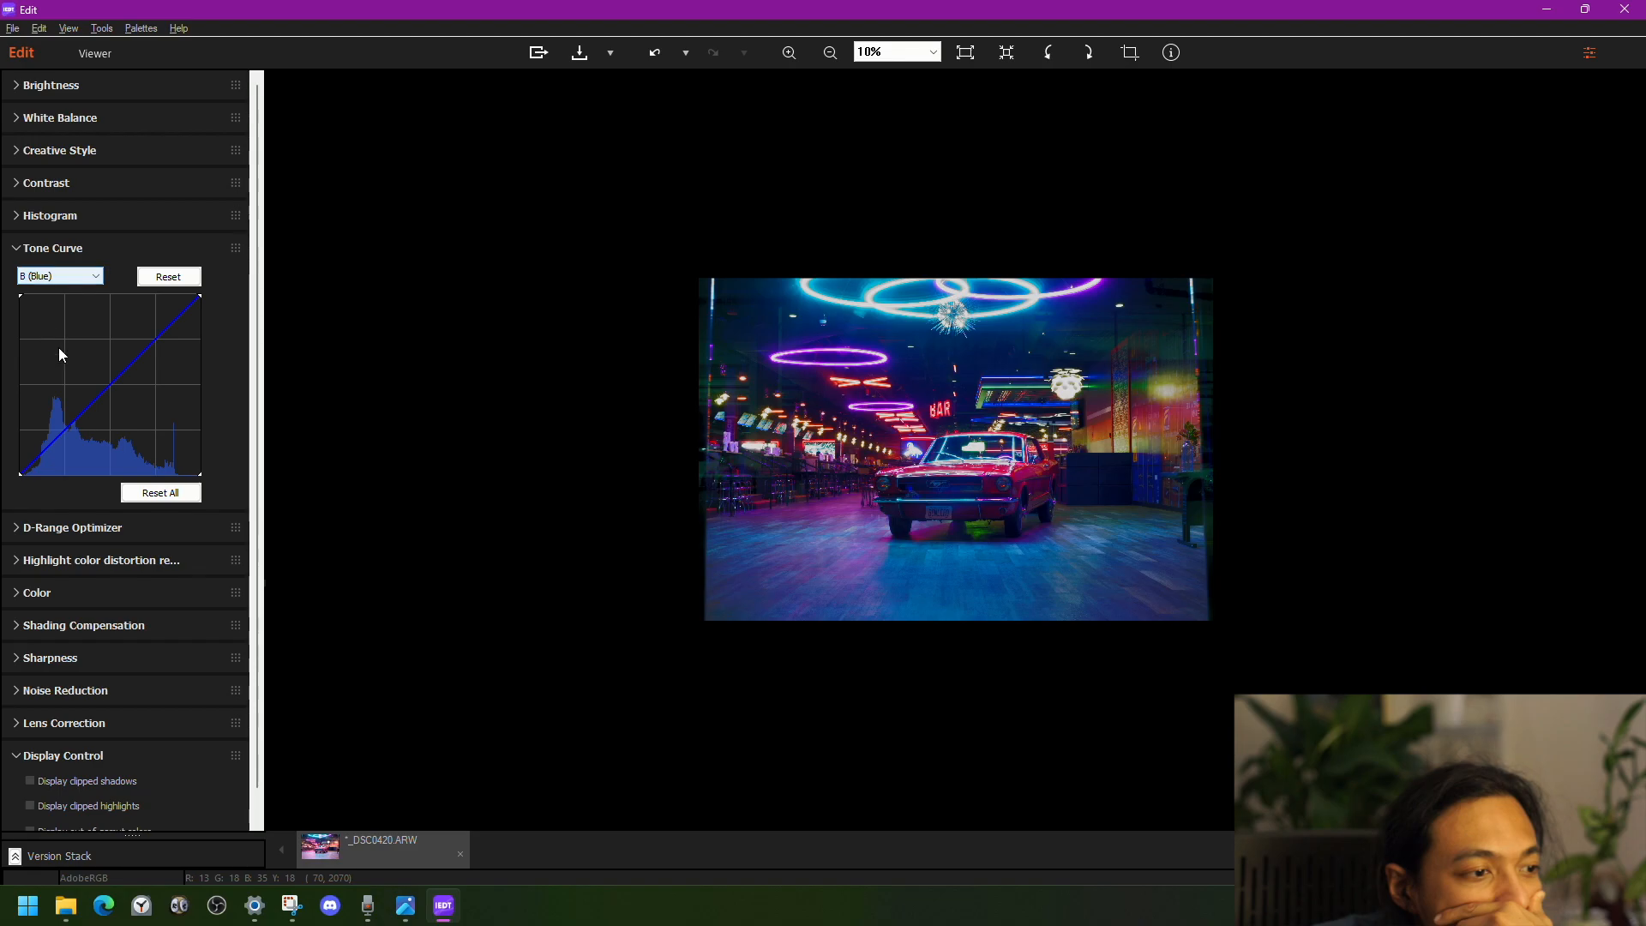
left_click_drag(100, 392, 111, 399)
- Lift the midtones of the green channel's tone curve slightly above the diagonal
left_click(60, 275)
left_click(51, 310)
left_click_drag(107, 390, 104, 383)
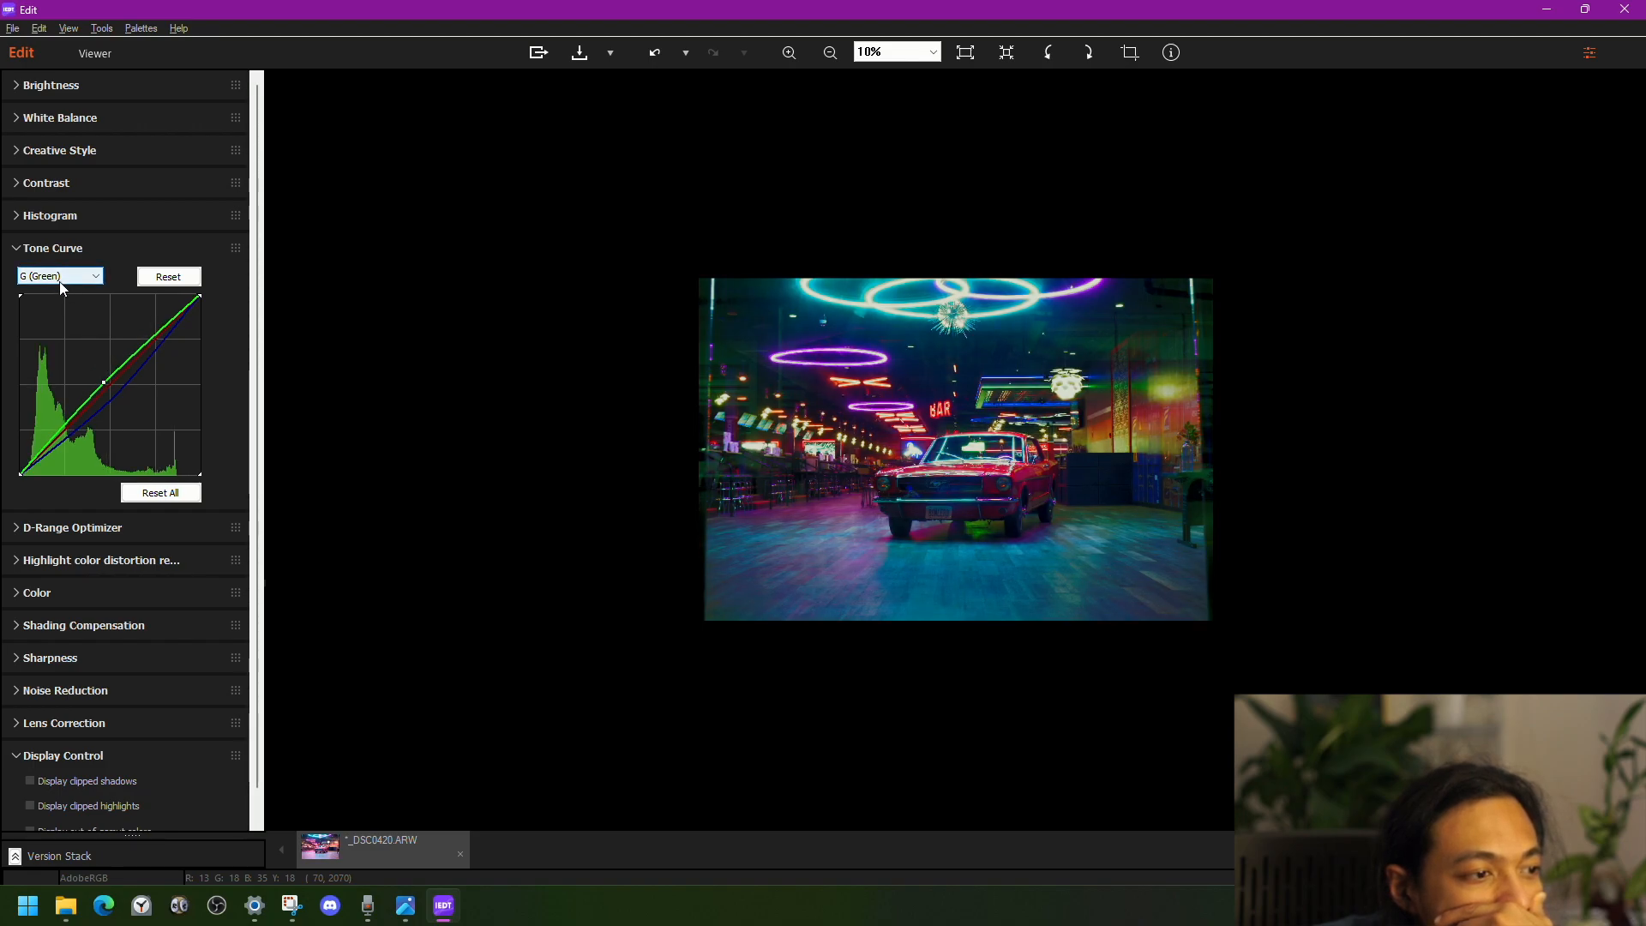
mouse_move(104, 380)
left_mouse_down()
mouse_move(118, 386)
mouse_move(104, 376)
left_mouse_up()
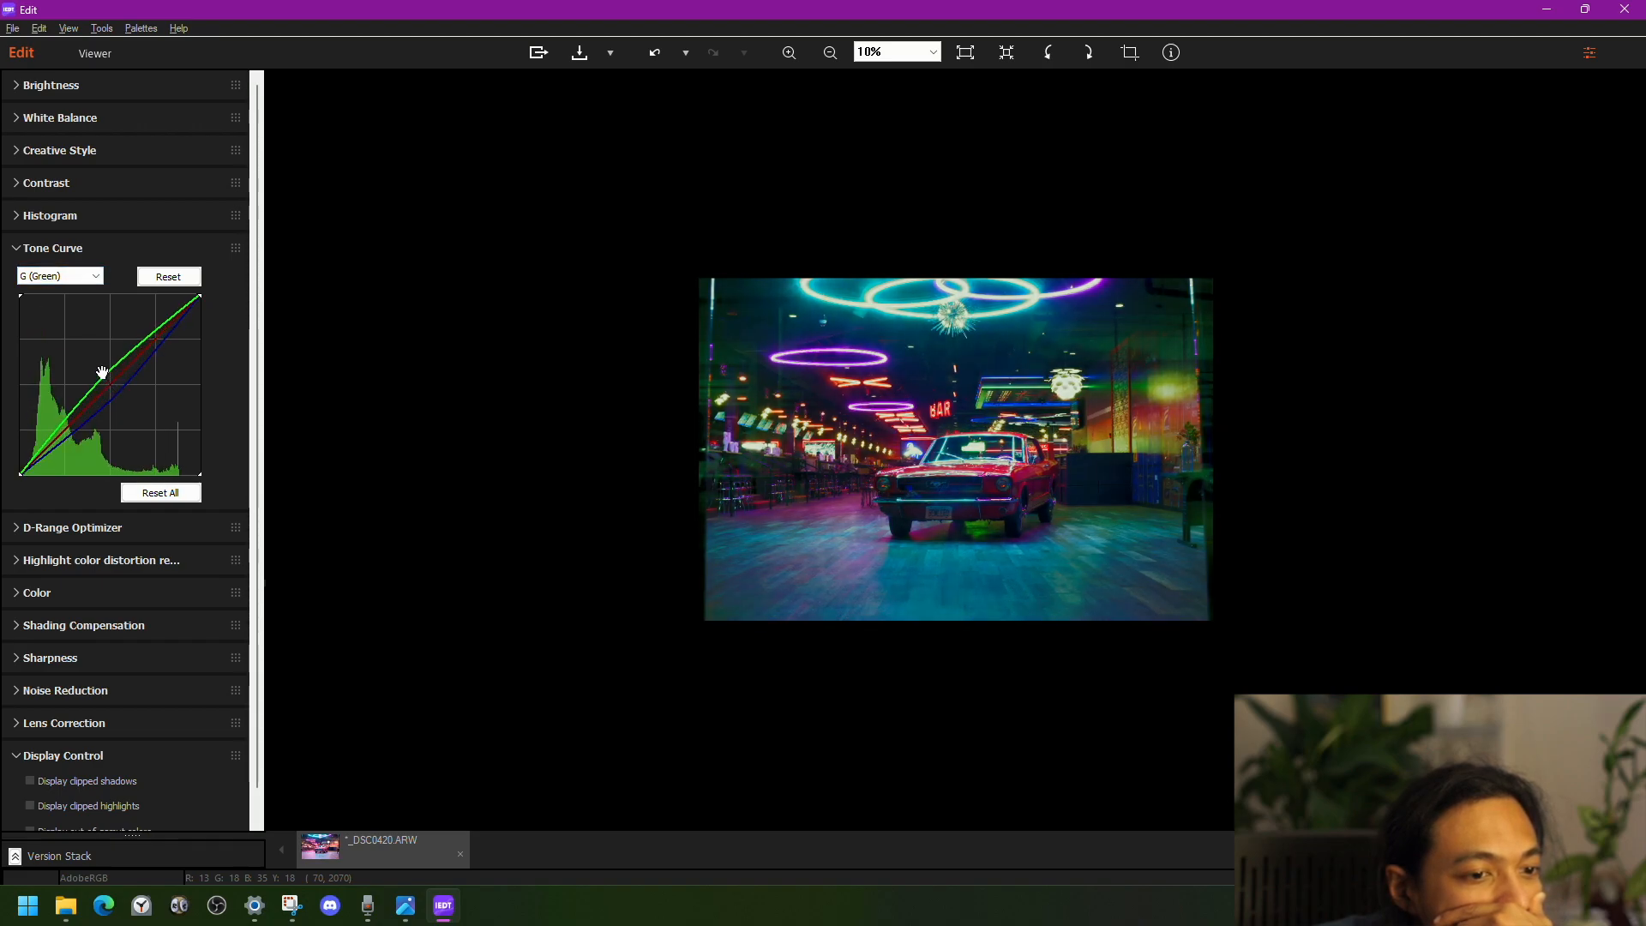
- Try raising the red channel's tone curve, and settle its midtones below the diagonal
left_click(65, 302)
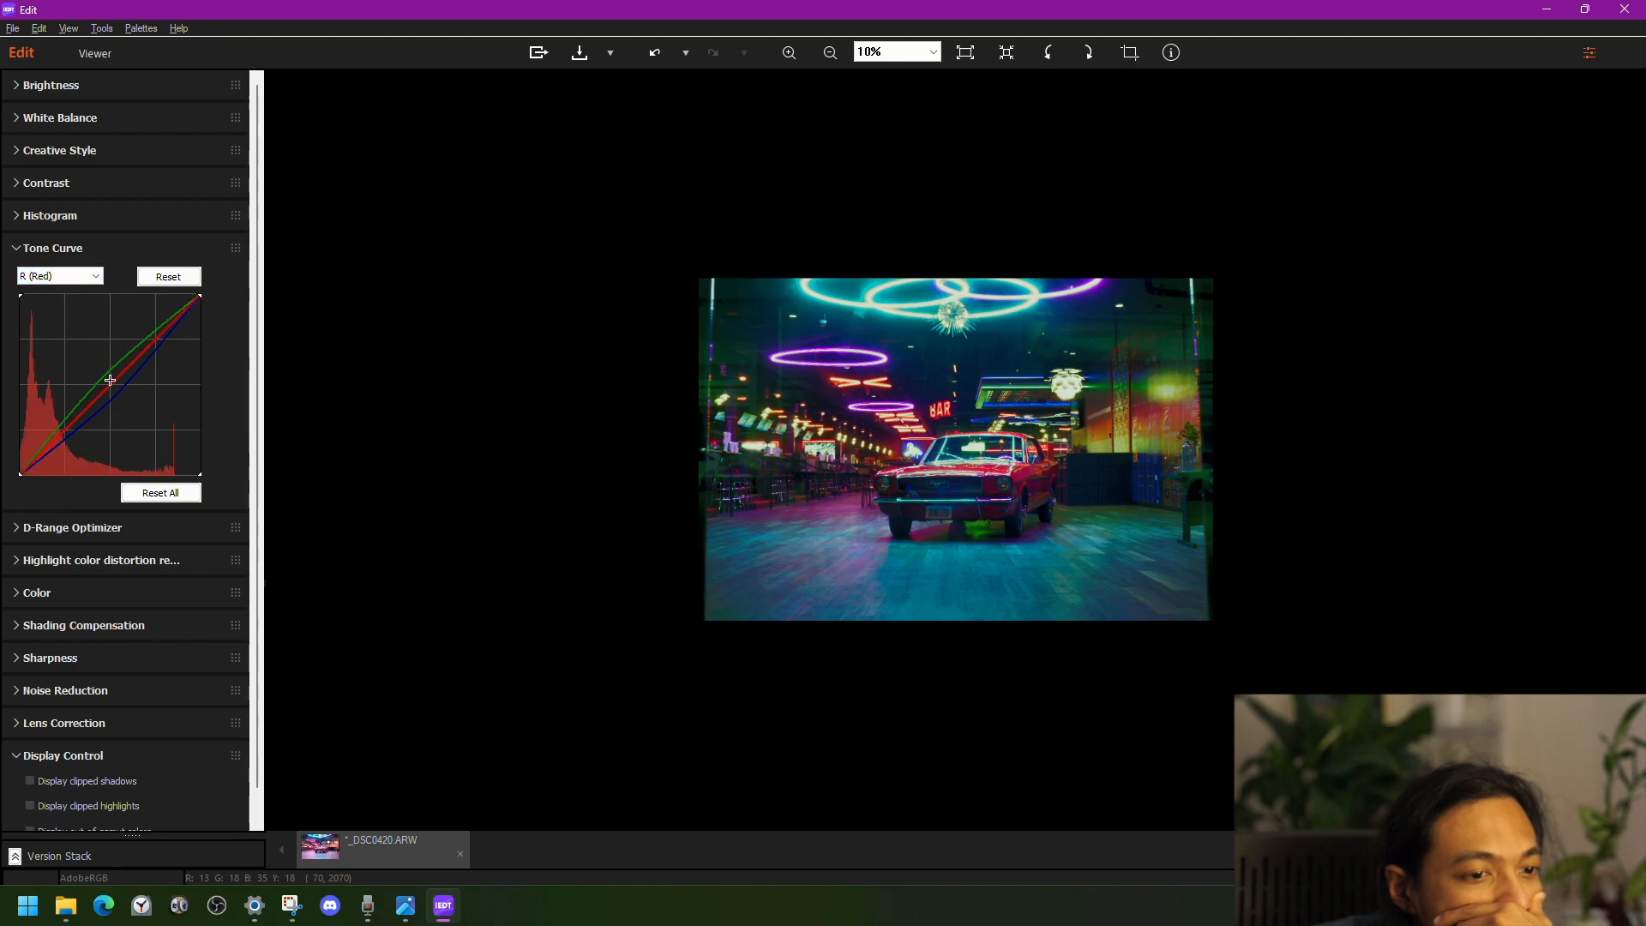
mouse_move(109, 378)
left_mouse_down()
mouse_move(124, 391)
mouse_move(104, 371)
left_mouse_up()
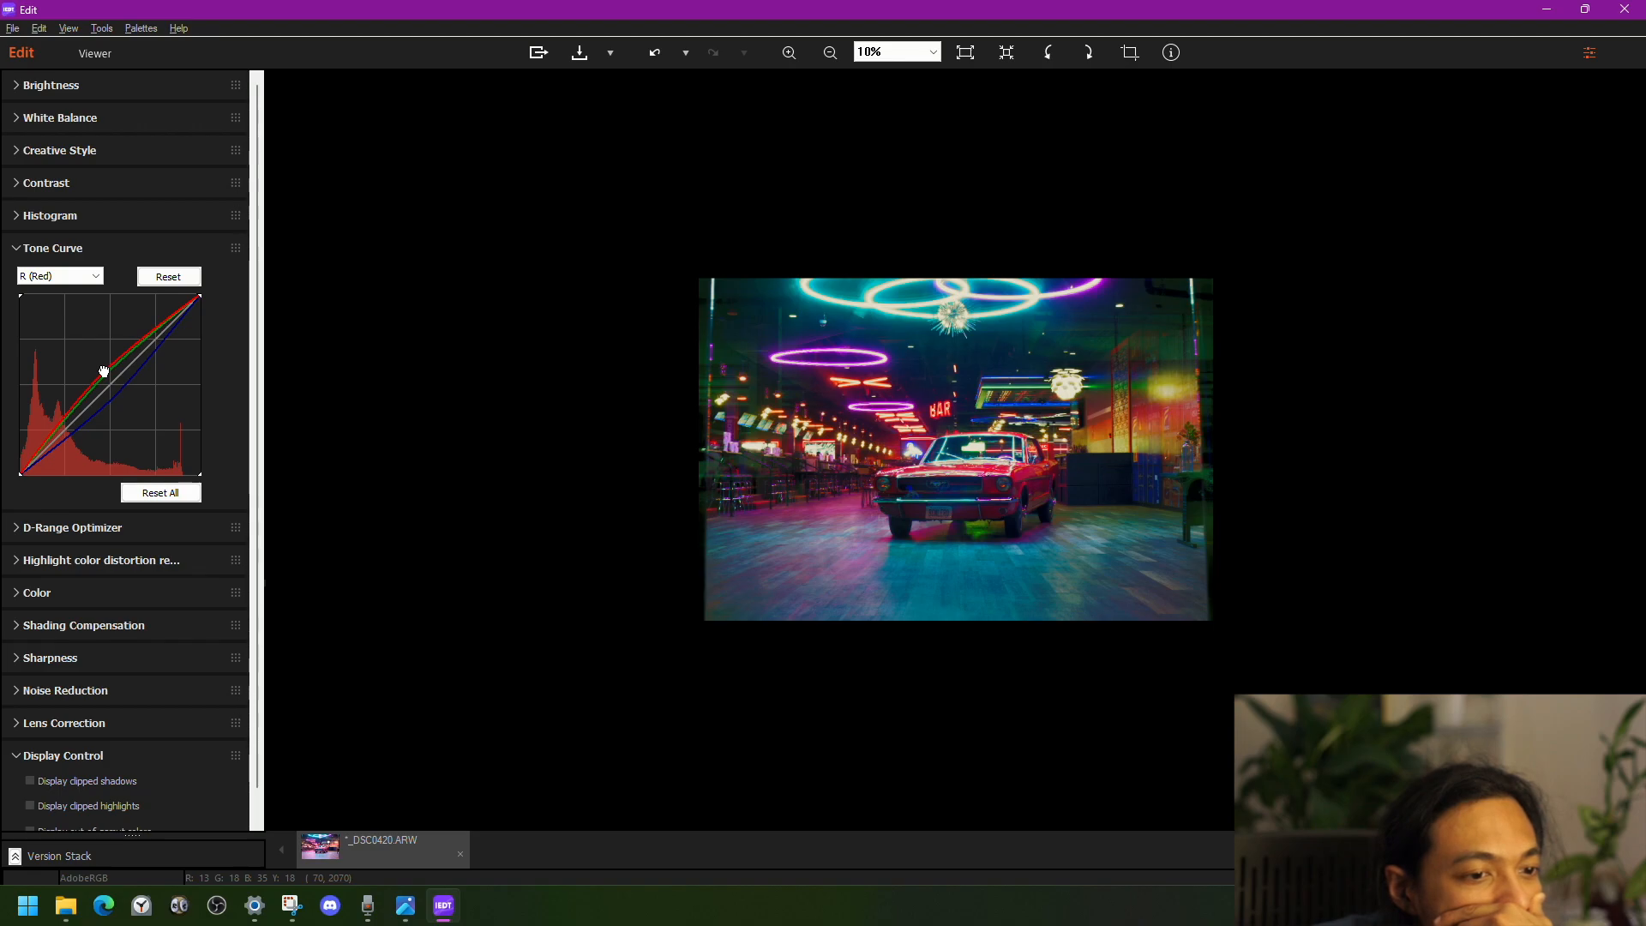
left_click_drag(104, 371, 124, 387)
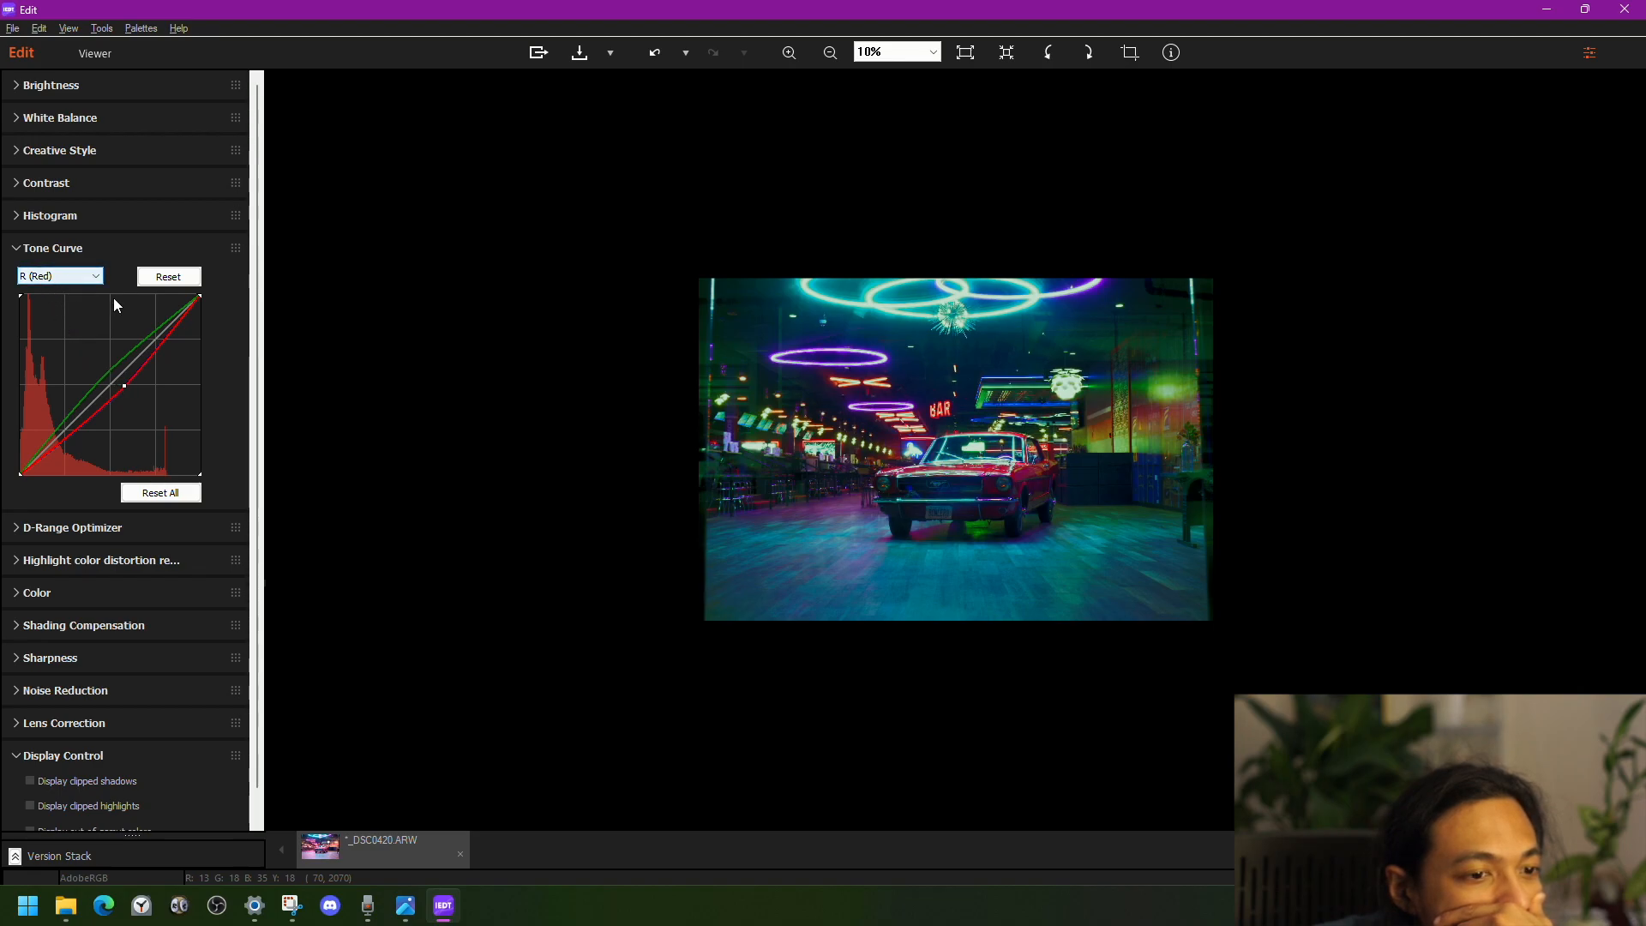
scroll(857, 461, "up", 3)
scroll(929, 505, "down", 2)
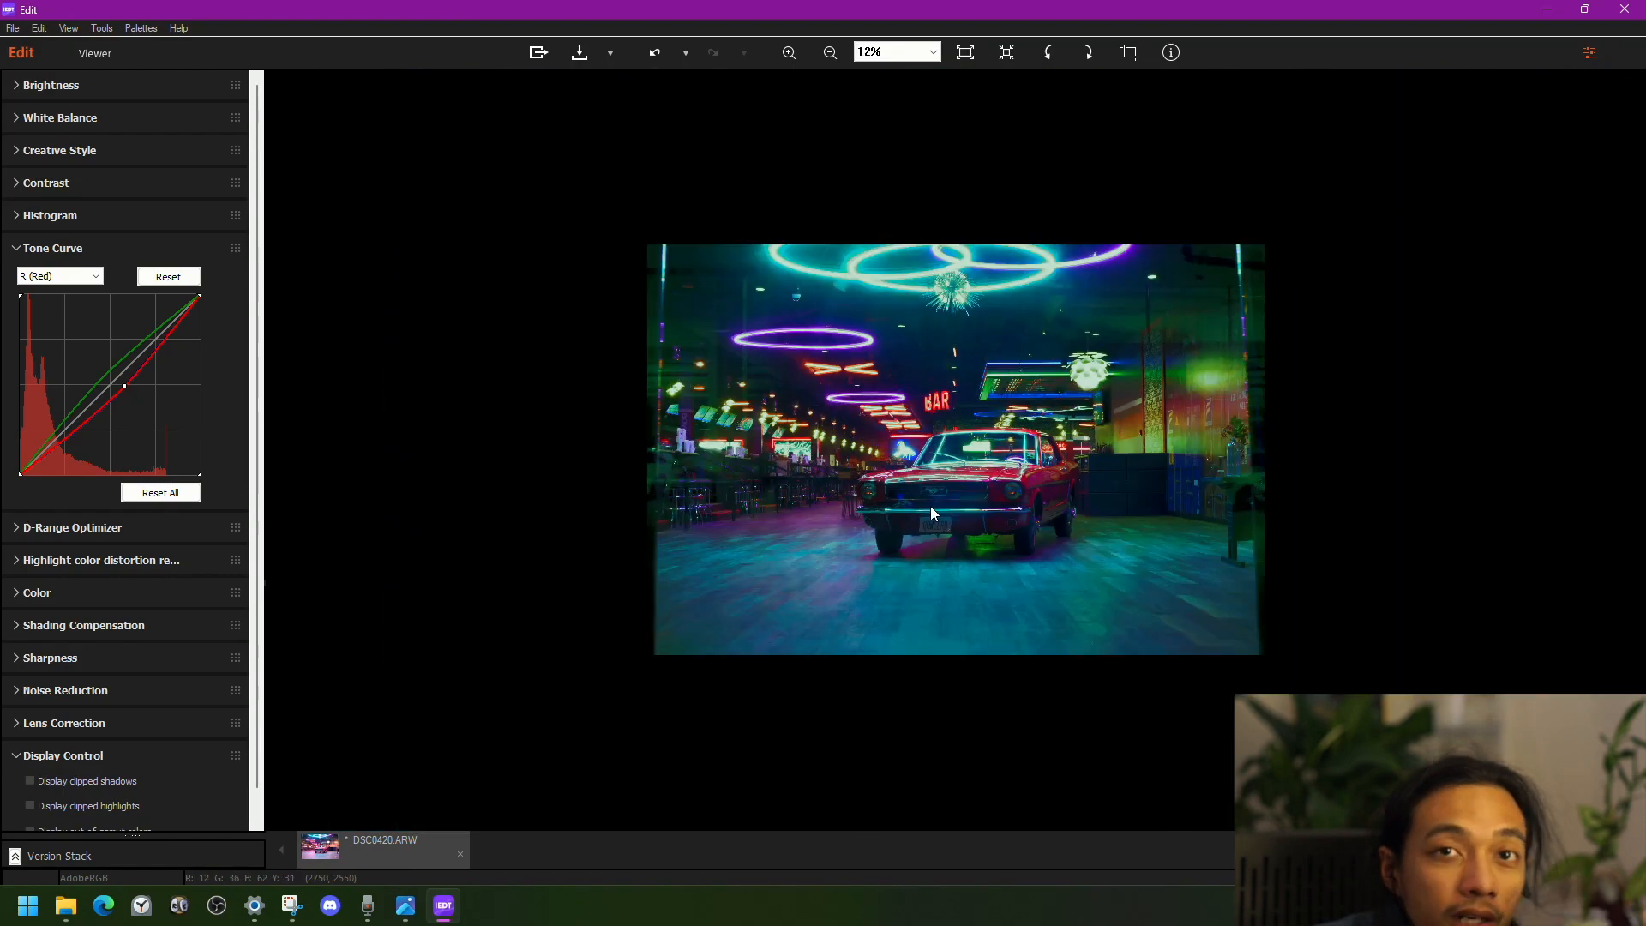
- Raise the midtones of the Y (Brightness) tone curve slightly above the diagonal
left_click(60, 275)
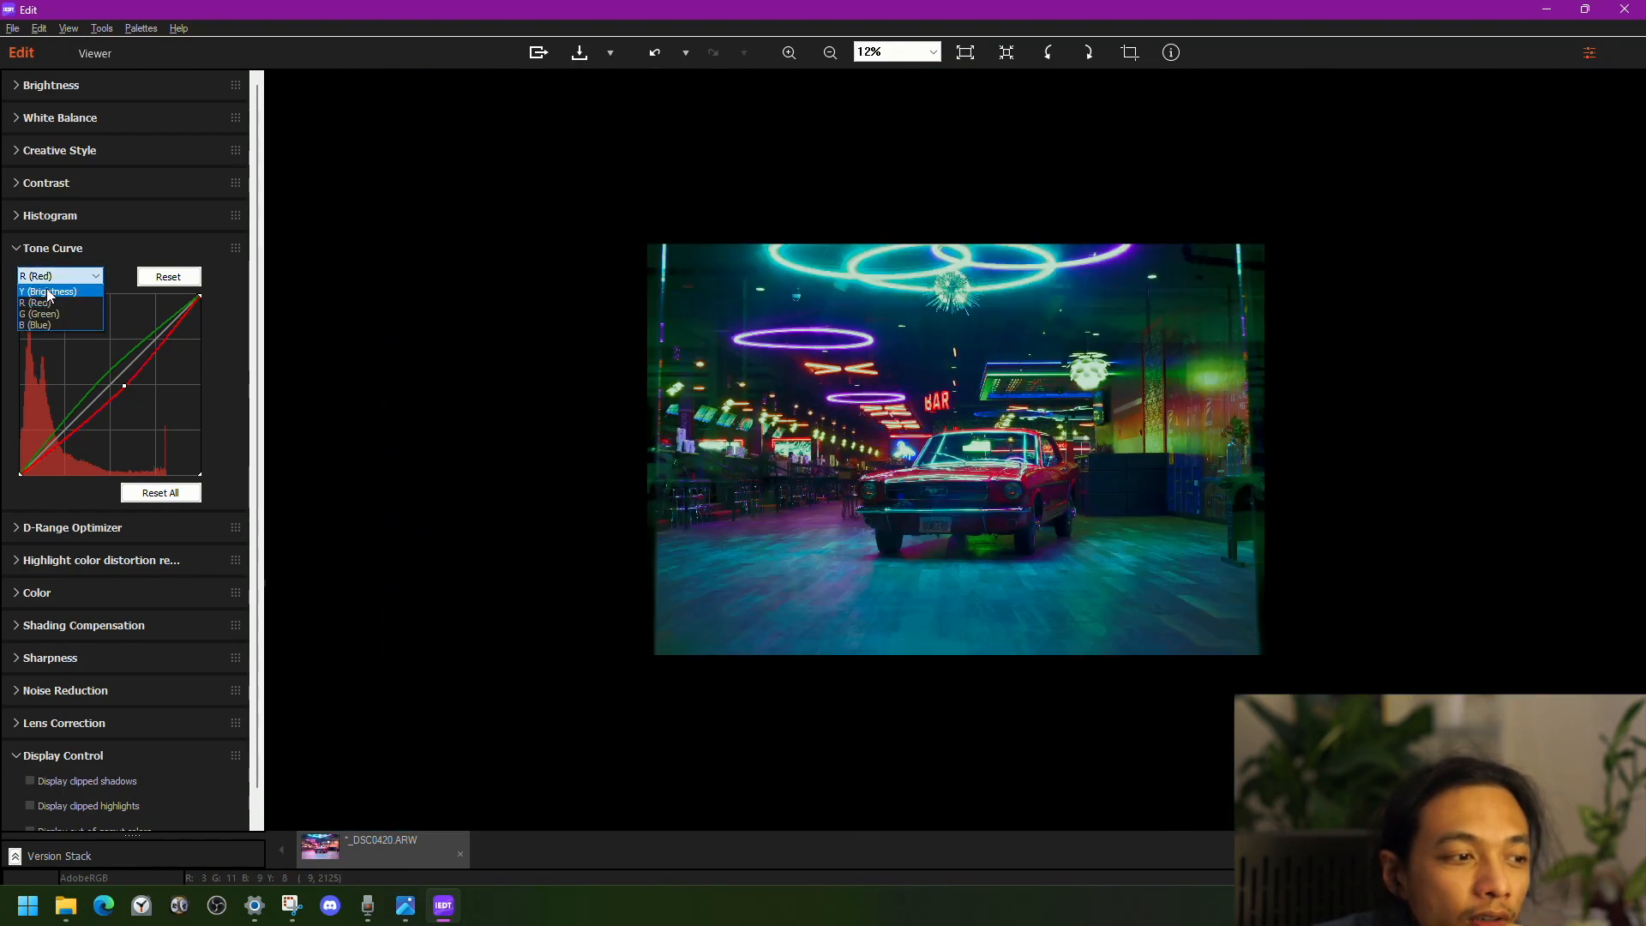
left_click(47, 289)
mouse_move(111, 372)
left_mouse_down()
mouse_move(121, 386)
mouse_move(52, 349)
mouse_move(91, 386)
left_mouse_up()
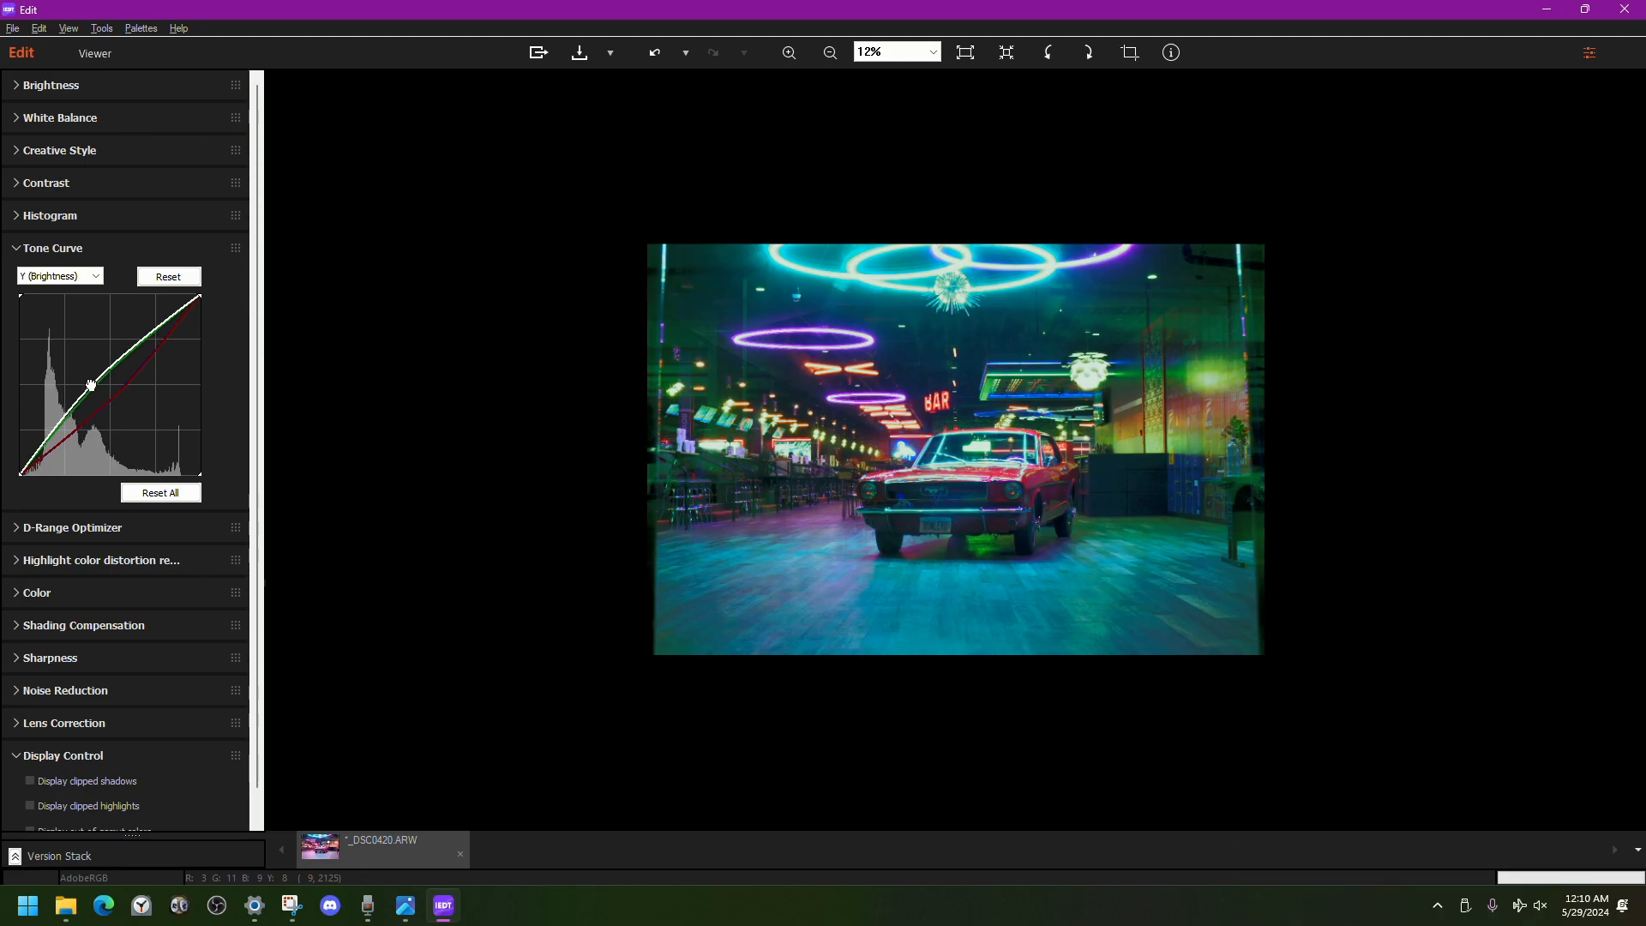
left_click_drag(91, 386, 95, 390)
- Examine the color-graded photo around the bar seating, the car, and the white hanging lamp with its neighboring wall
scroll(727, 461, "up", 2)
left_click_drag(606, 443, 674, 467)
scroll(676, 448, "up", 1)
left_click_drag(493, 431, 969, 424)
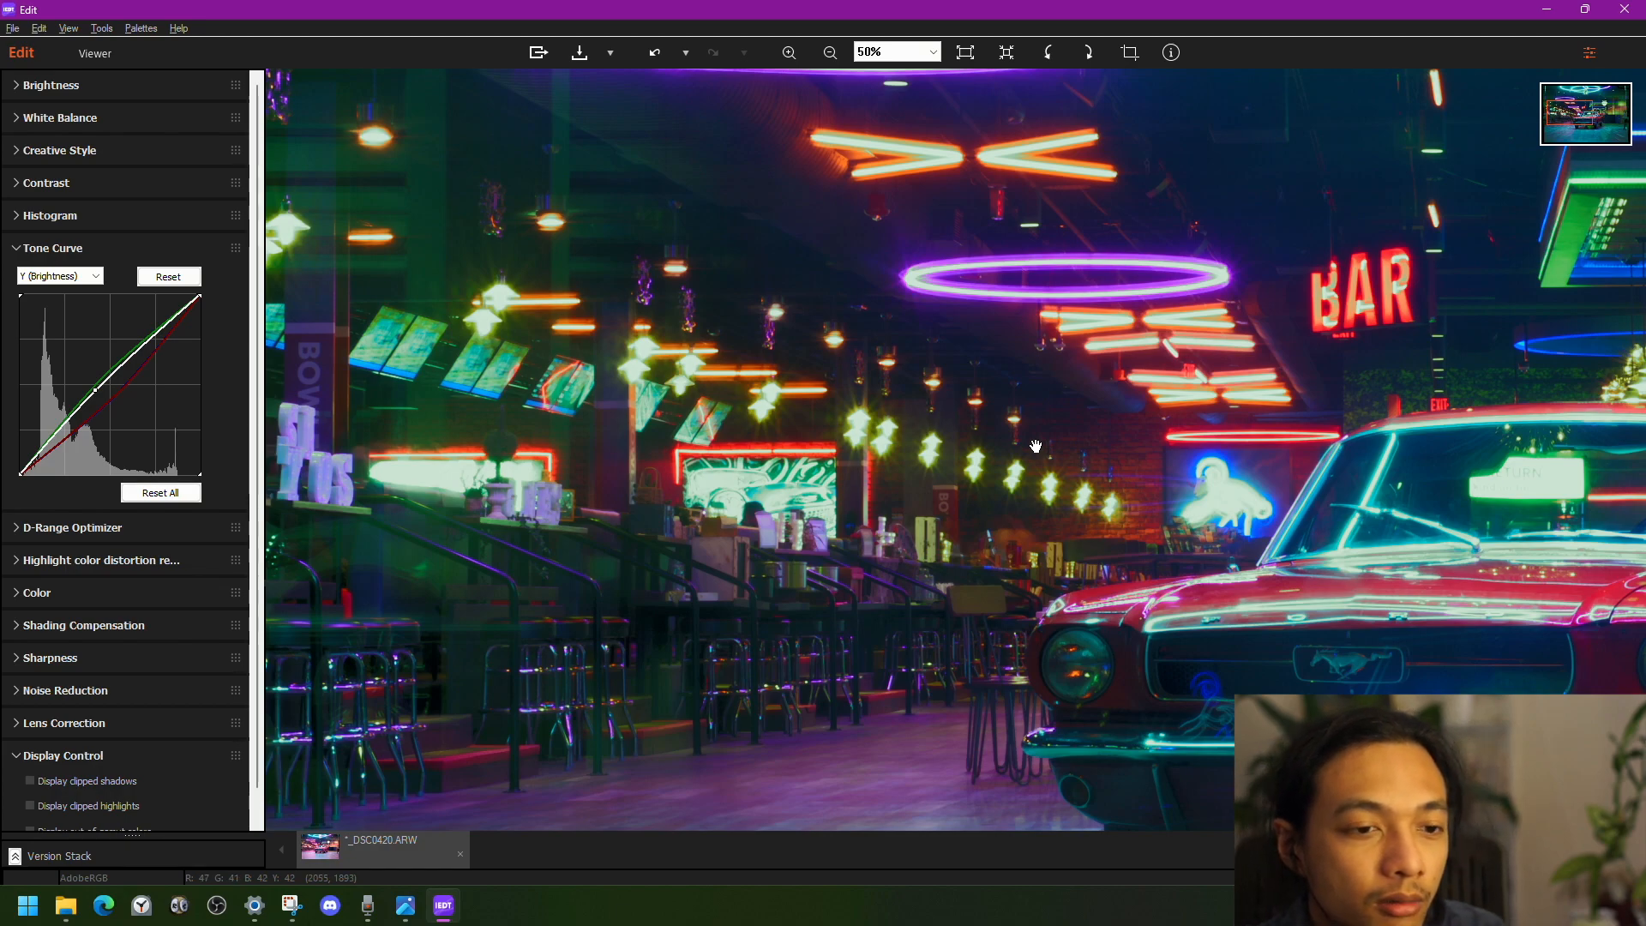
scroll(712, 473, "down", 5)
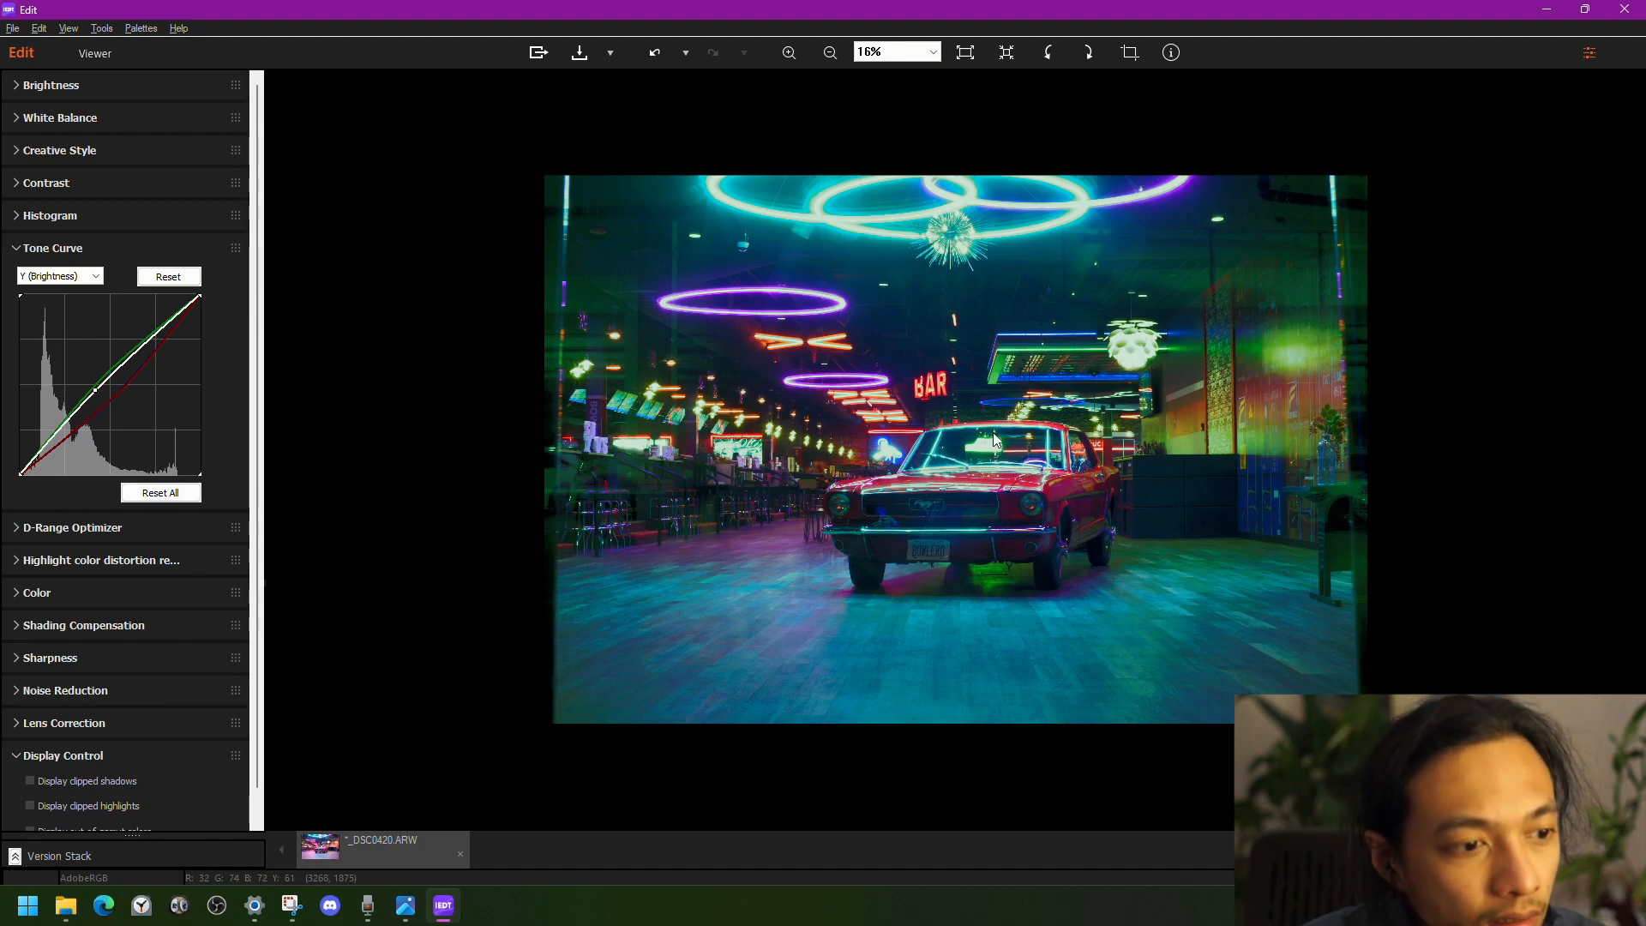
scroll(1265, 356, "up", 3)
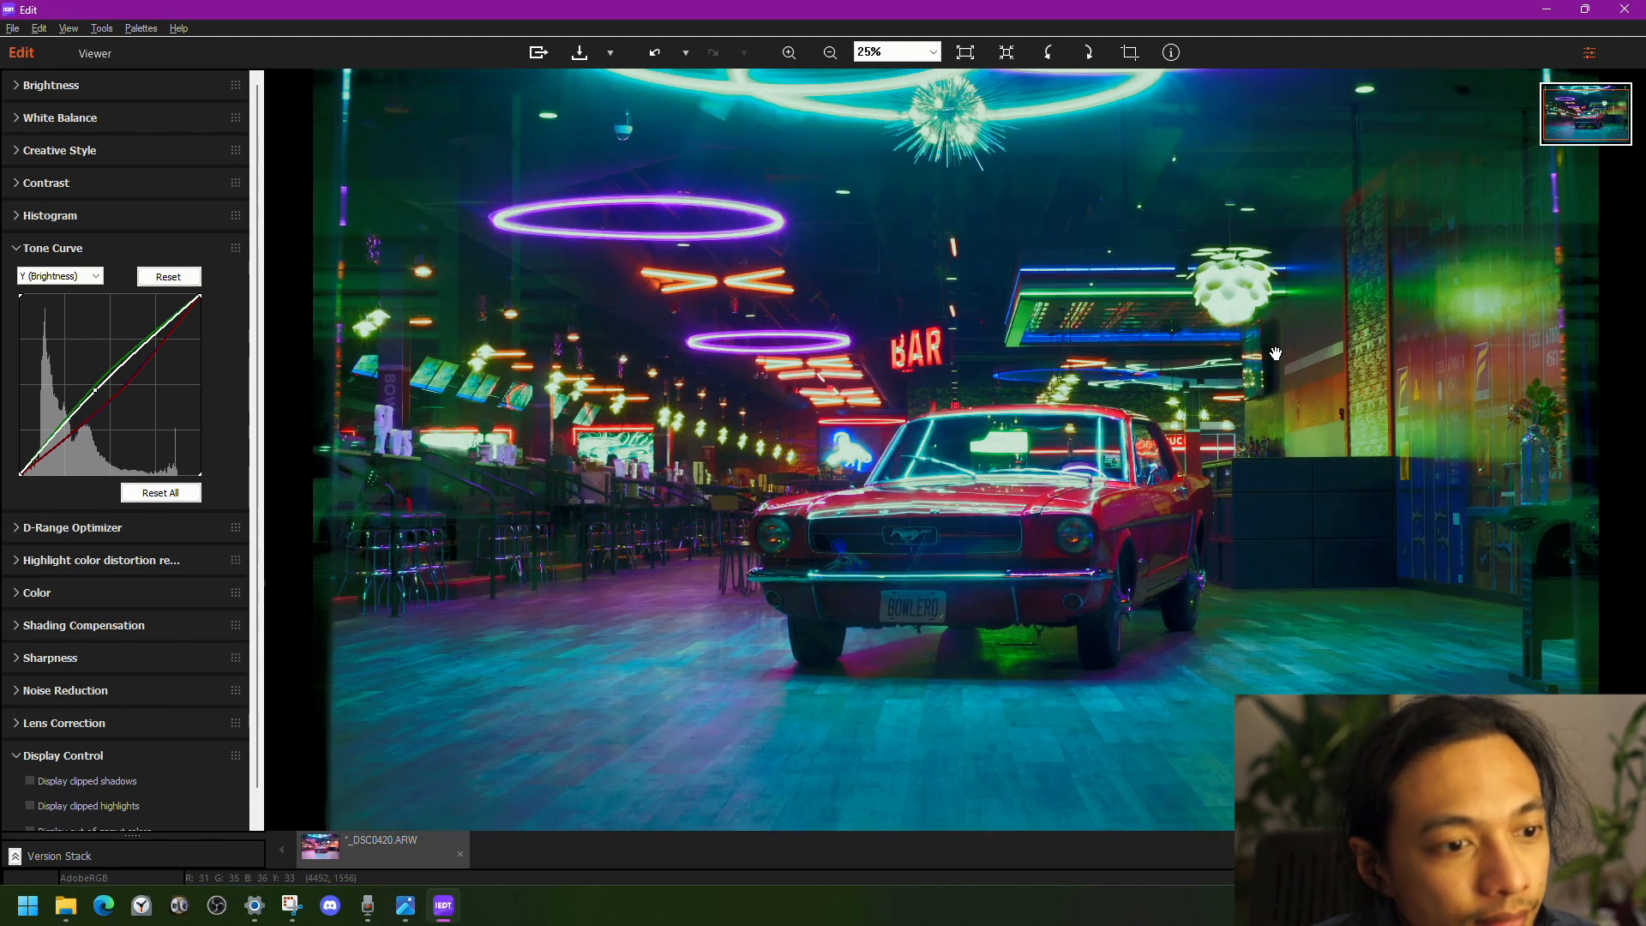
scroll(1267, 355, "up", 2)
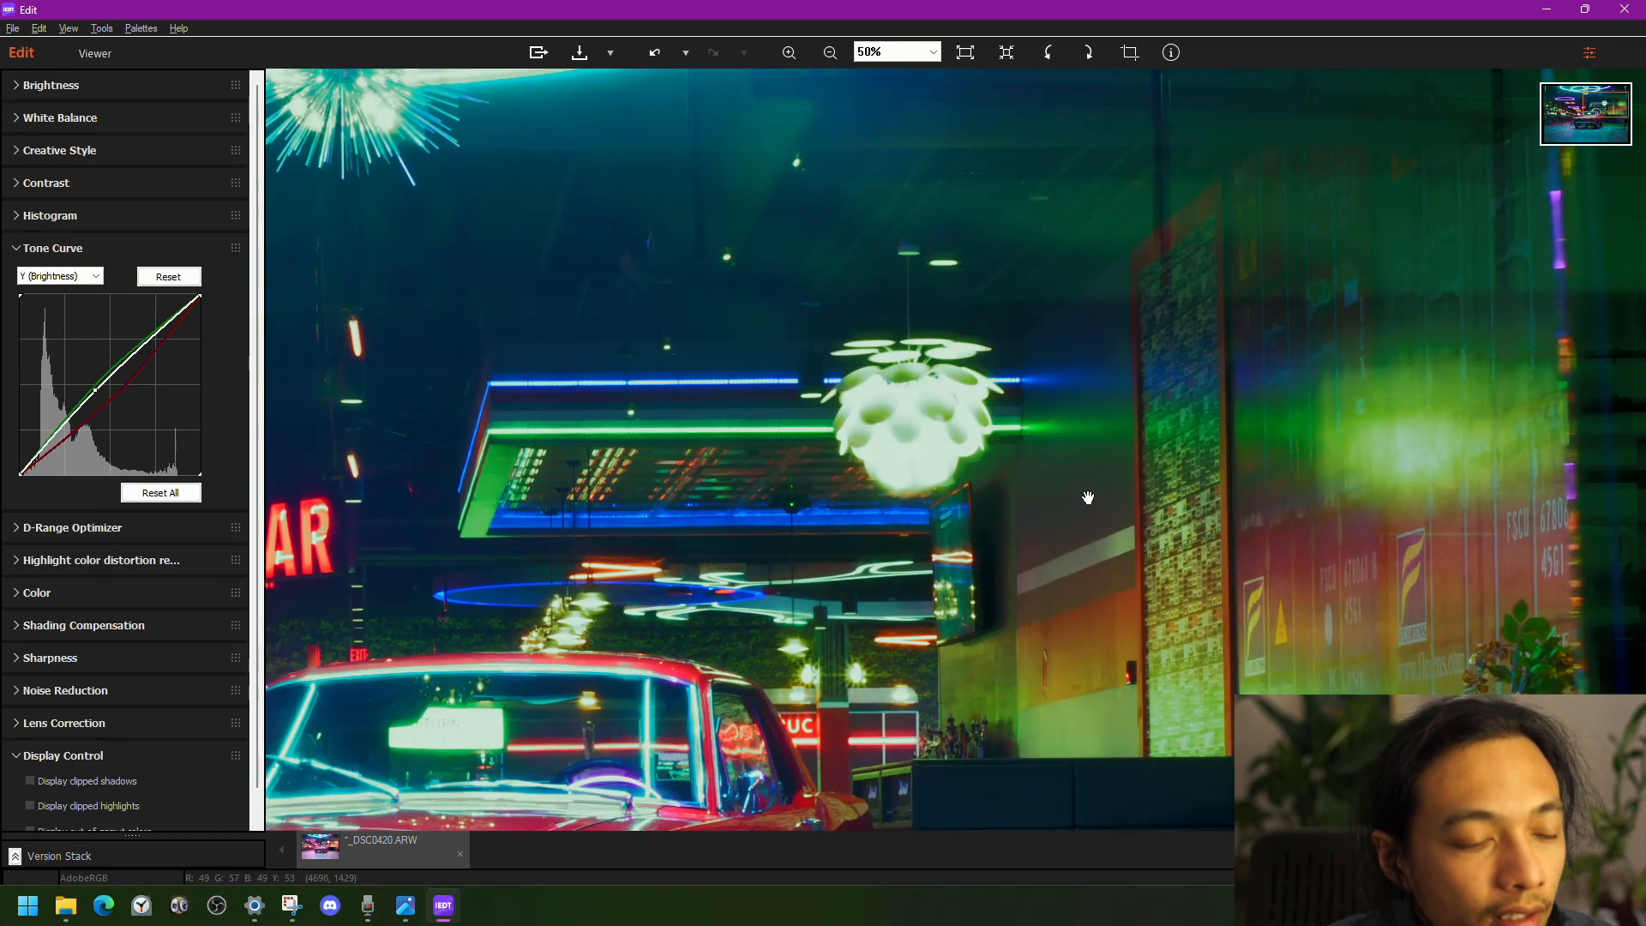
- Try lowering the midtones of the Y (Brightness) curve, and reset the tone curves of all channels
scroll(1073, 469, "up", 2)
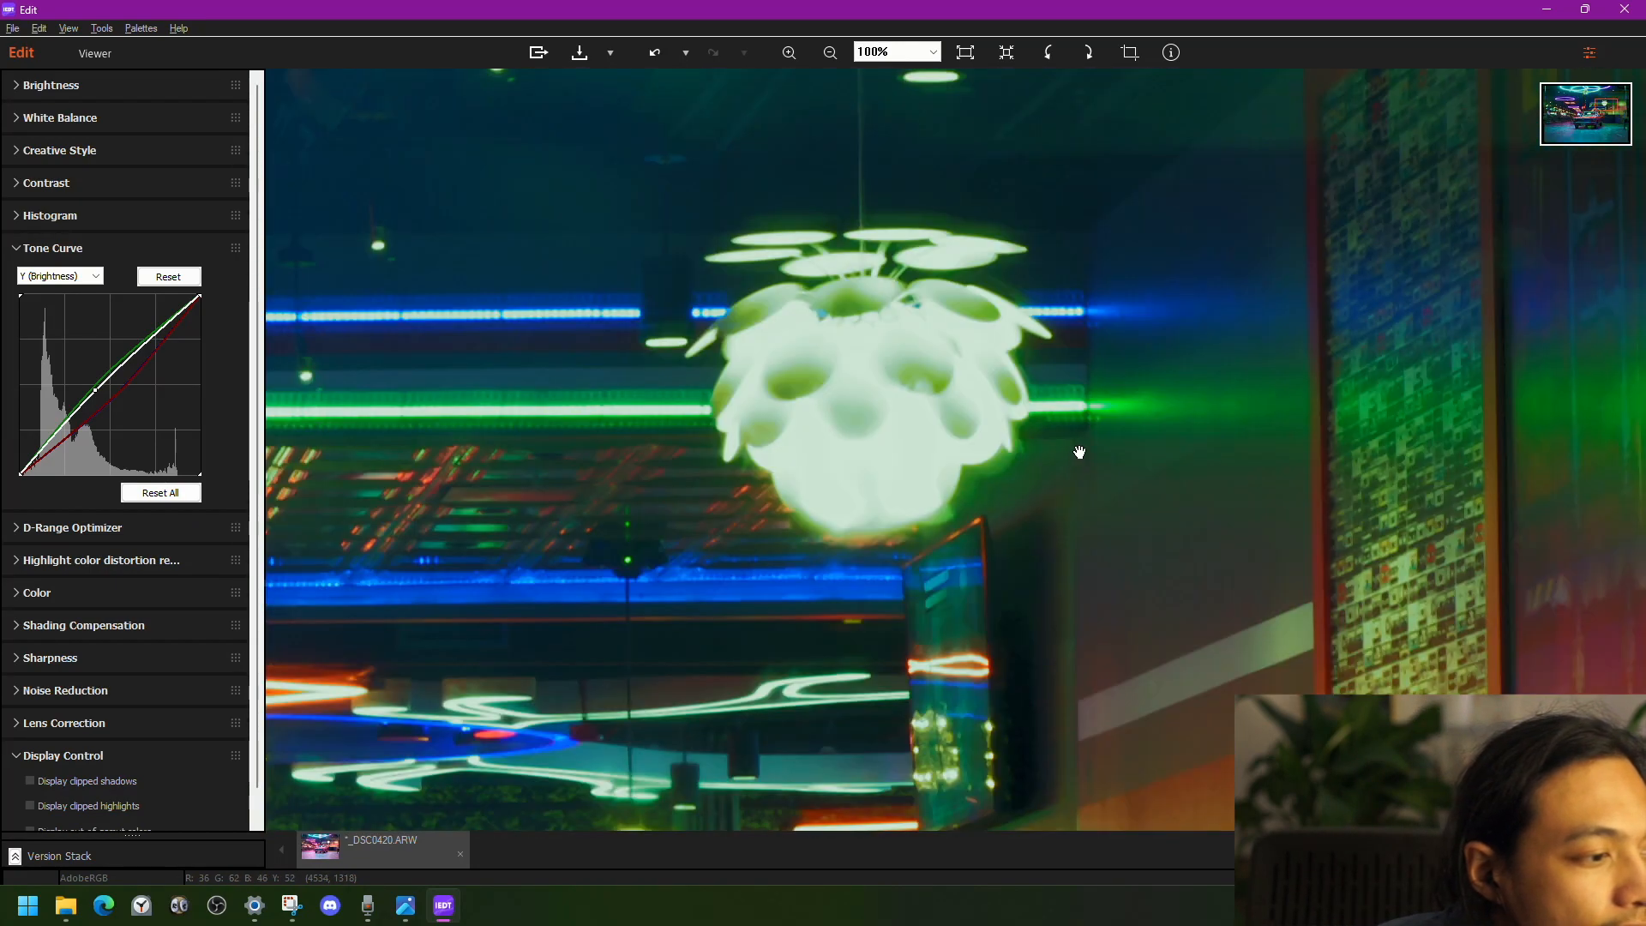
scroll(1074, 463, "down", 4)
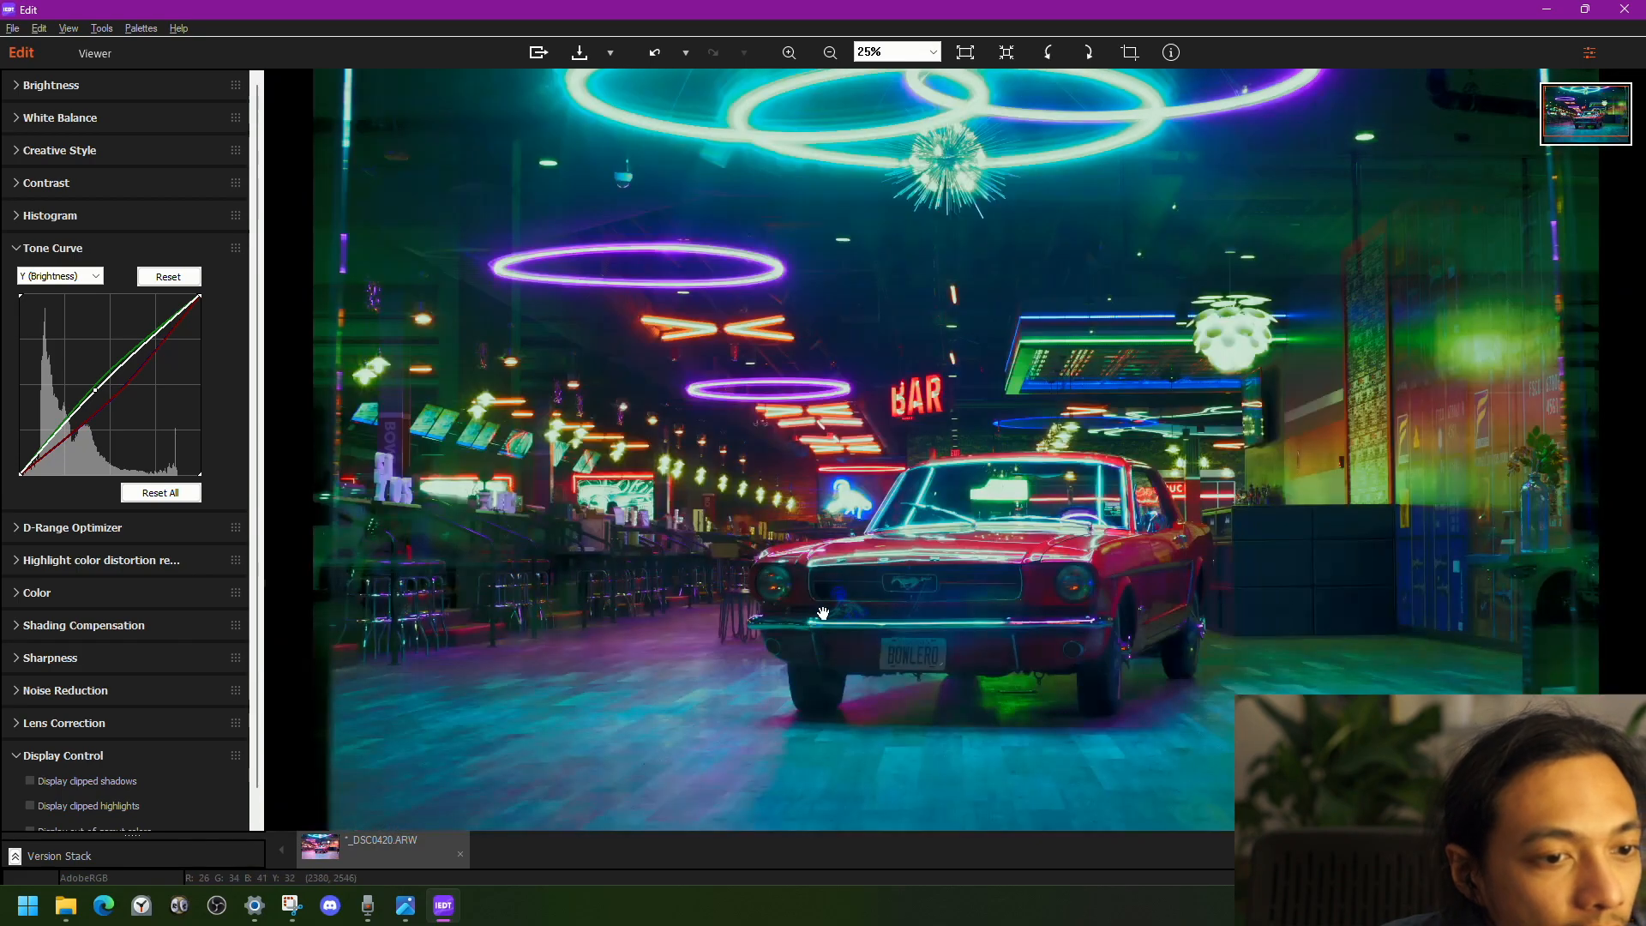
scroll(815, 620, "down", 1)
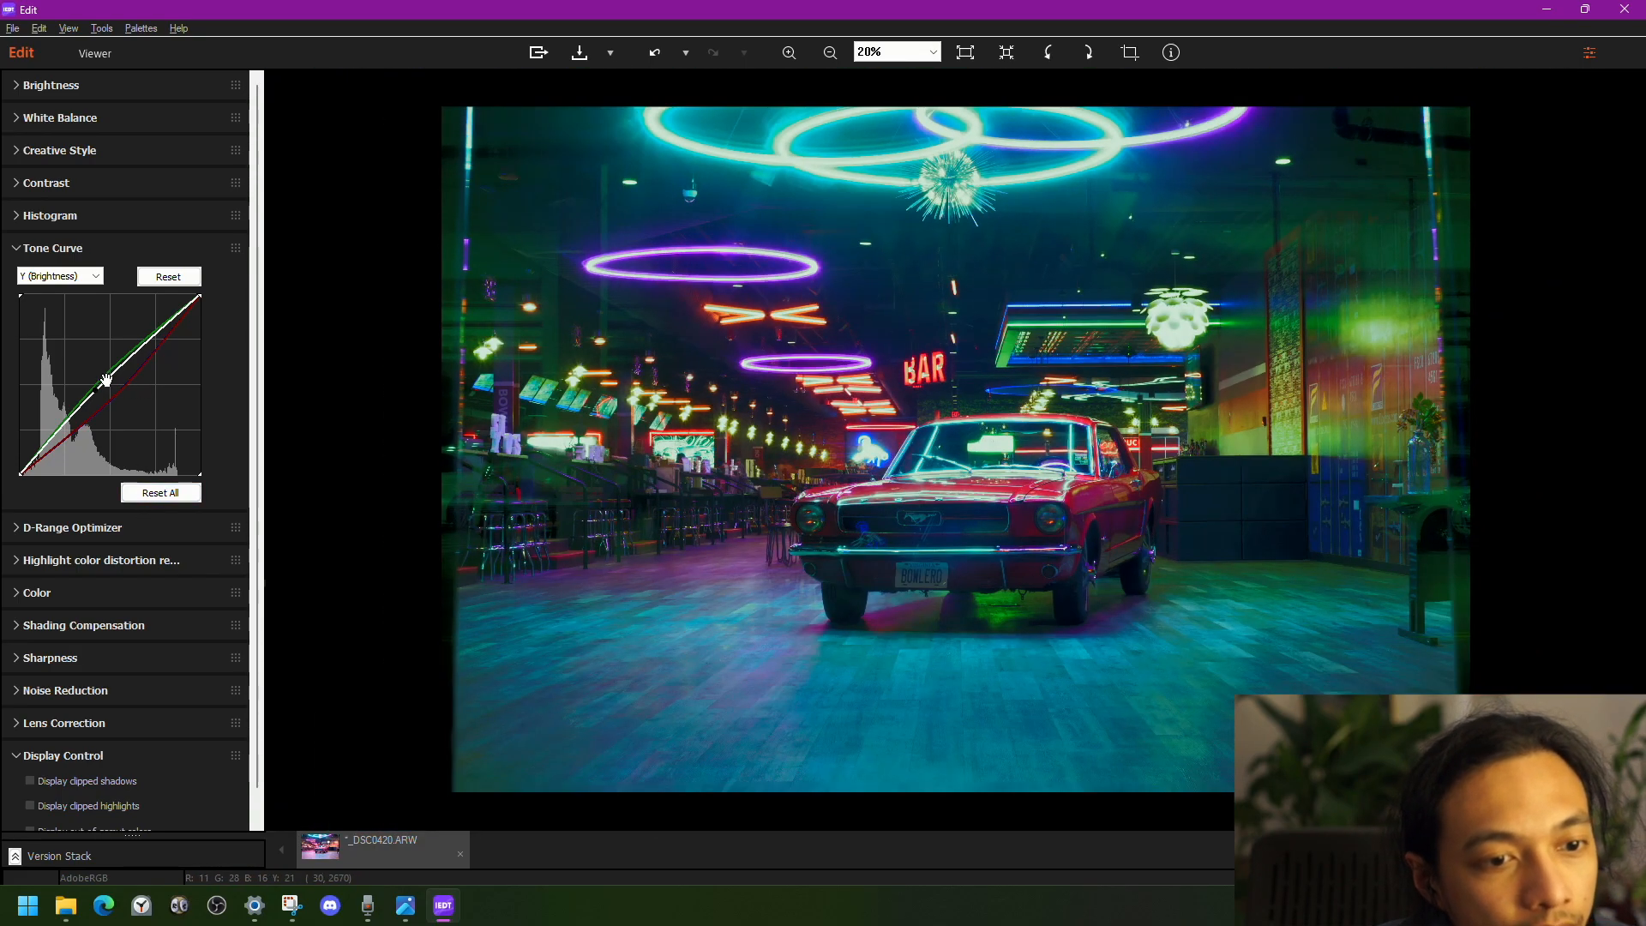
left_click_drag(95, 390, 113, 392)
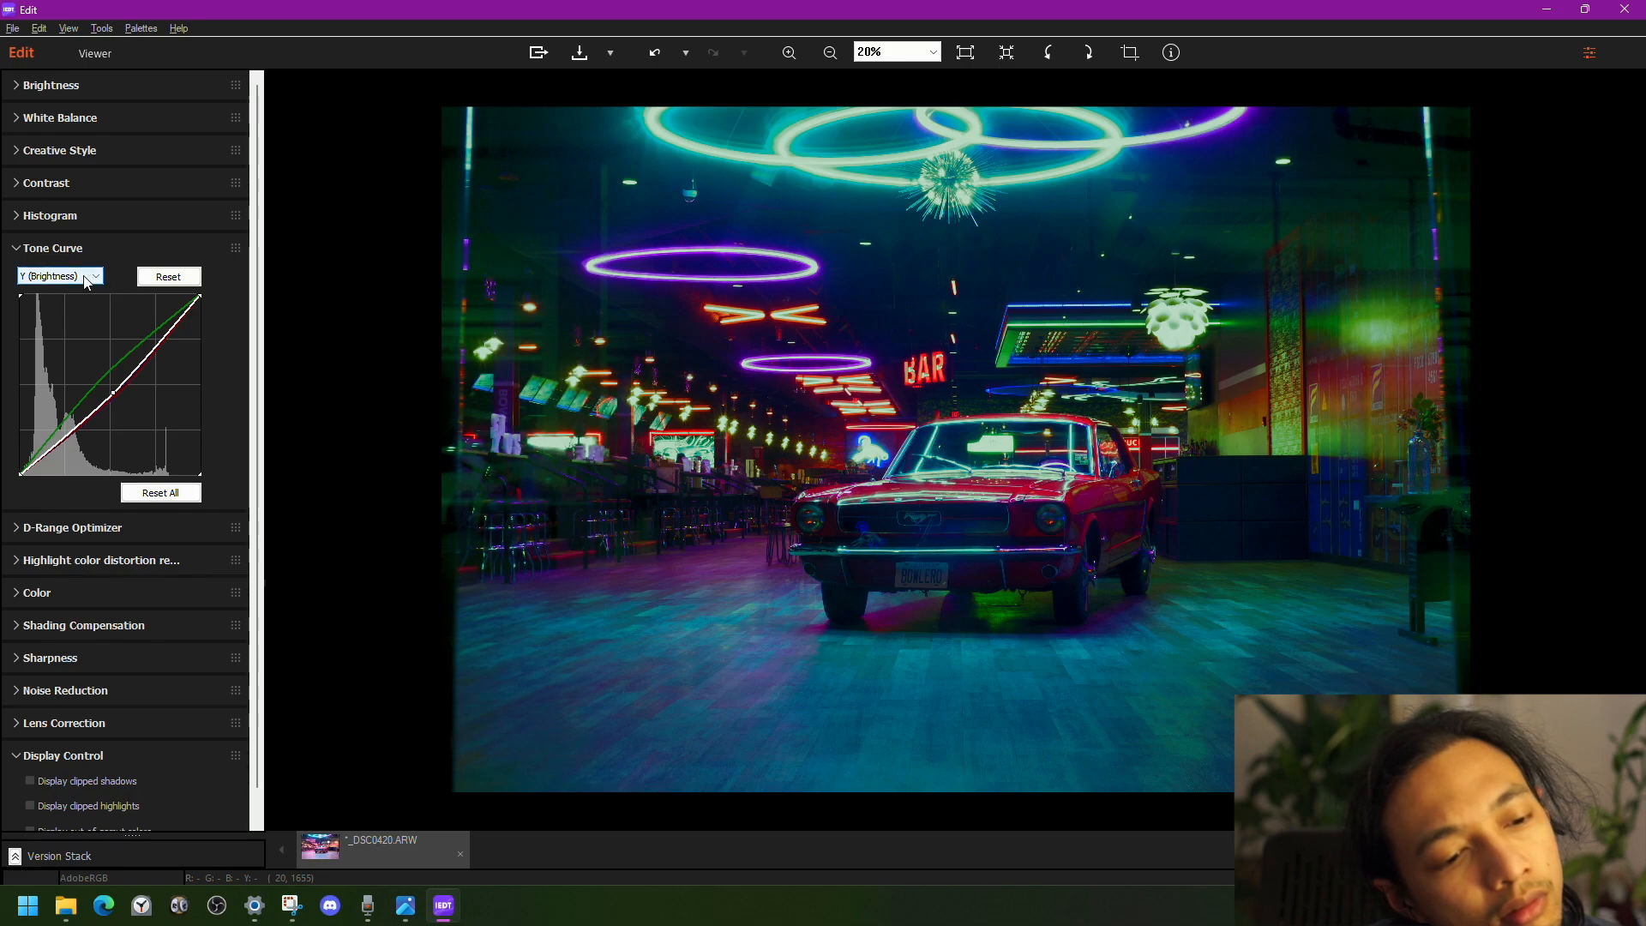
left_click(160, 492)
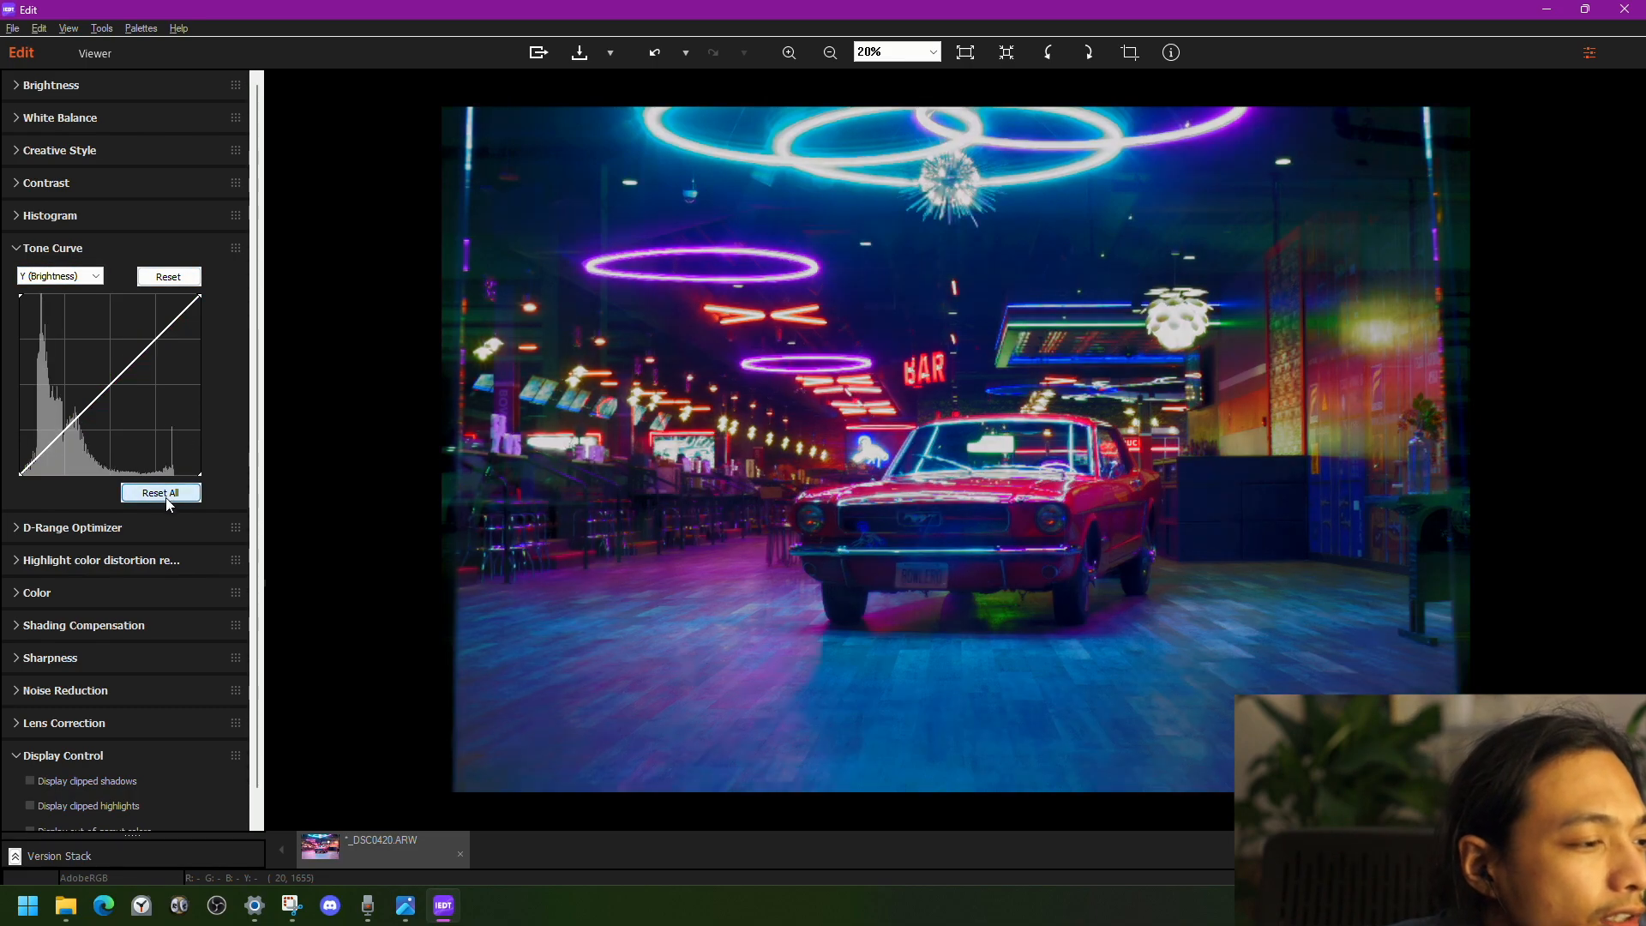
scroll(1309, 450, "up", 3)
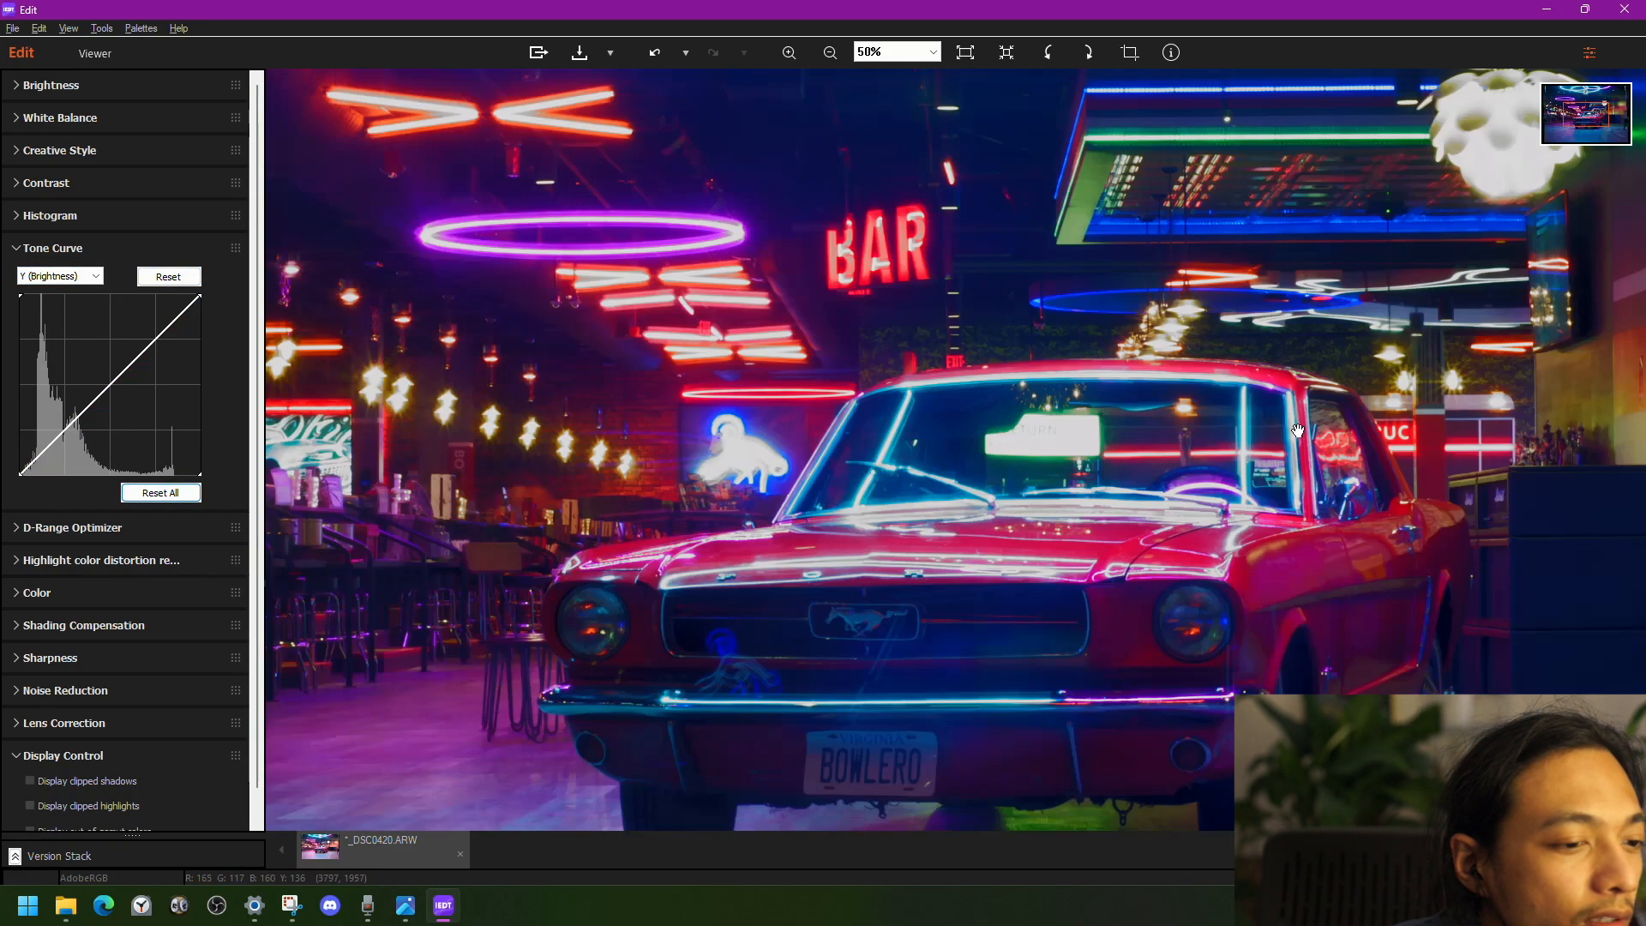
scroll(1297, 430, "down", 3)
scroll(1283, 446, "down", 1)
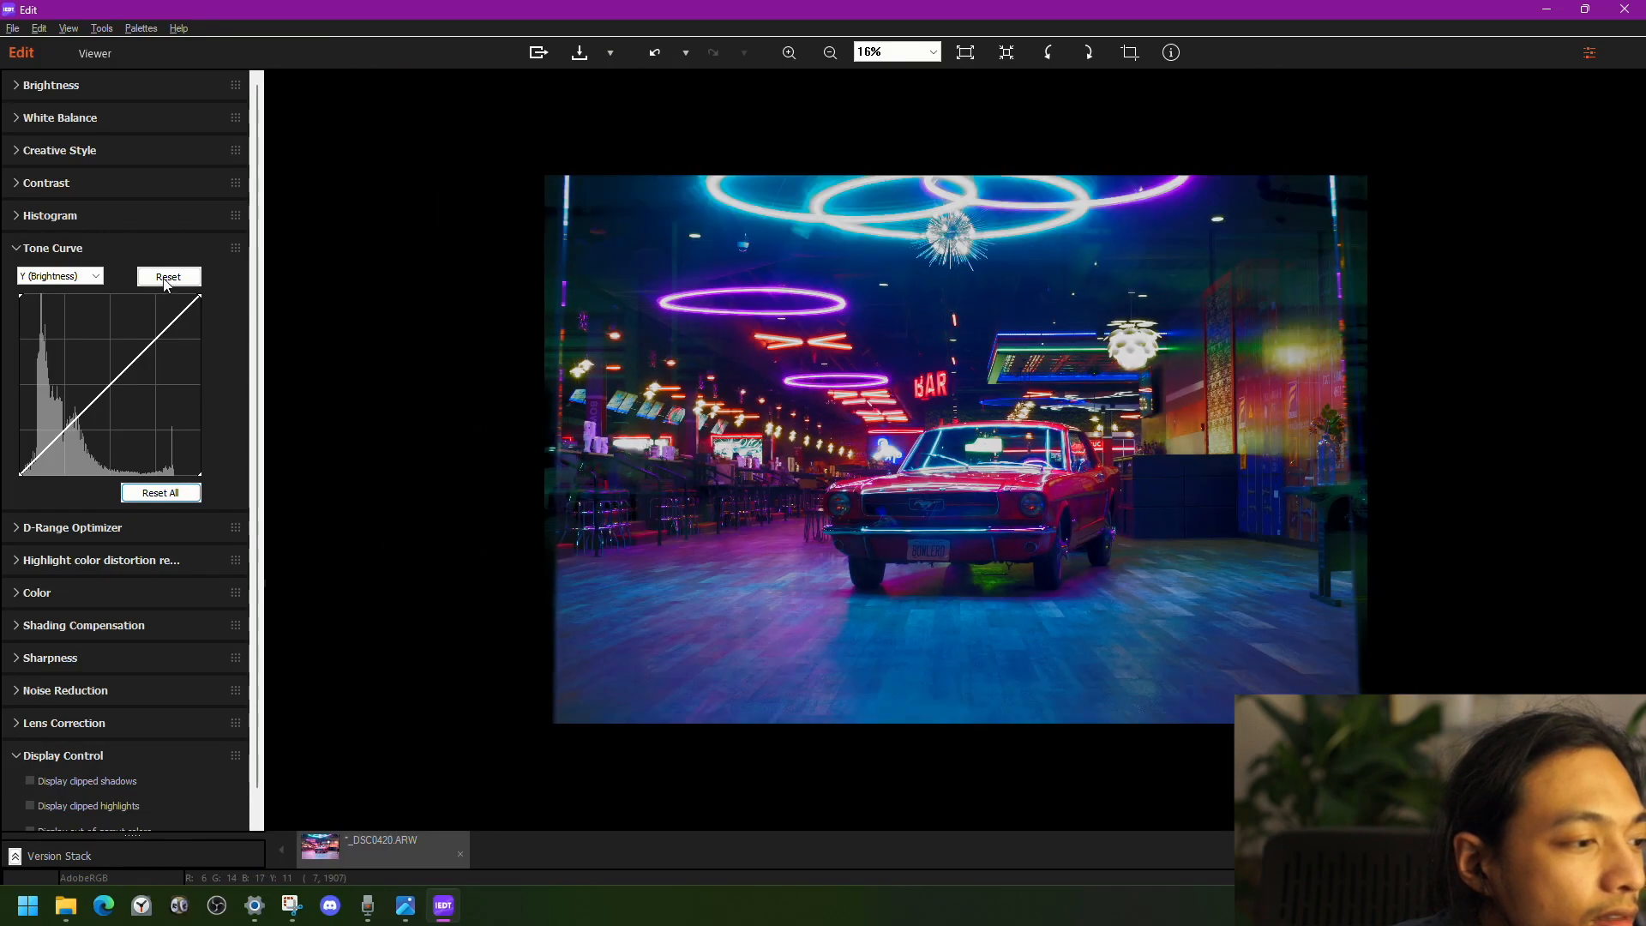
- Lower the midtones of the Y (Brightness) and red tone curves slightly below the diagonal
mouse_move(105, 392)
left_mouse_down()
mouse_move(103, 378)
mouse_move(109, 392)
left_mouse_up()
left_click(60, 278)
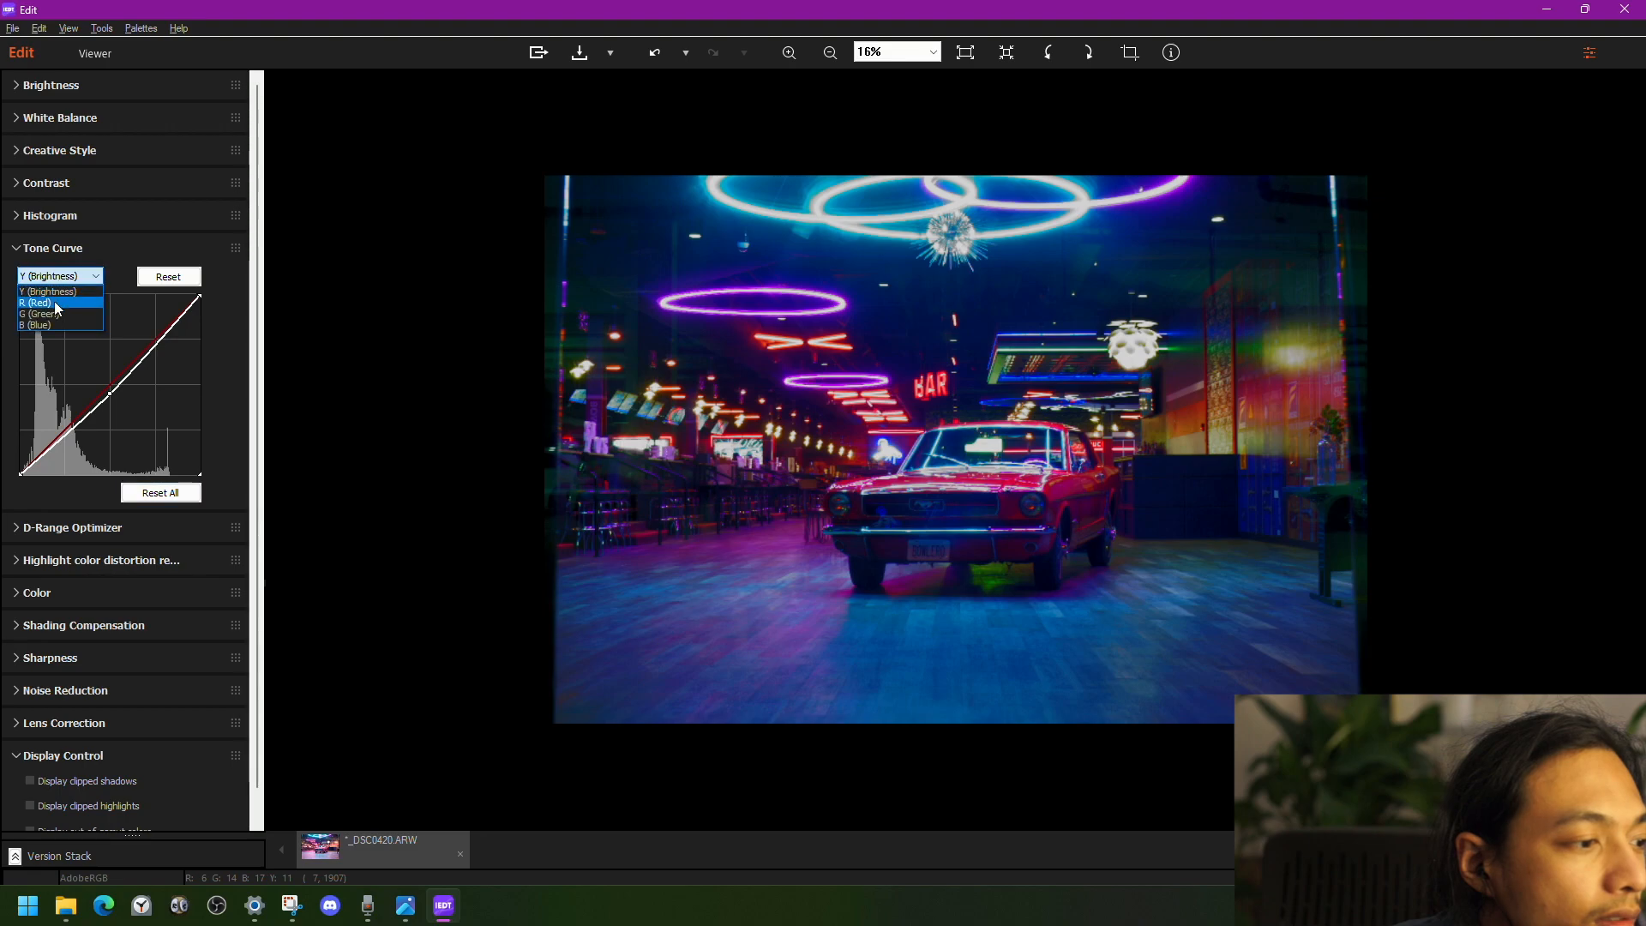
left_click(52, 297)
left_click_drag(110, 368, 117, 387)
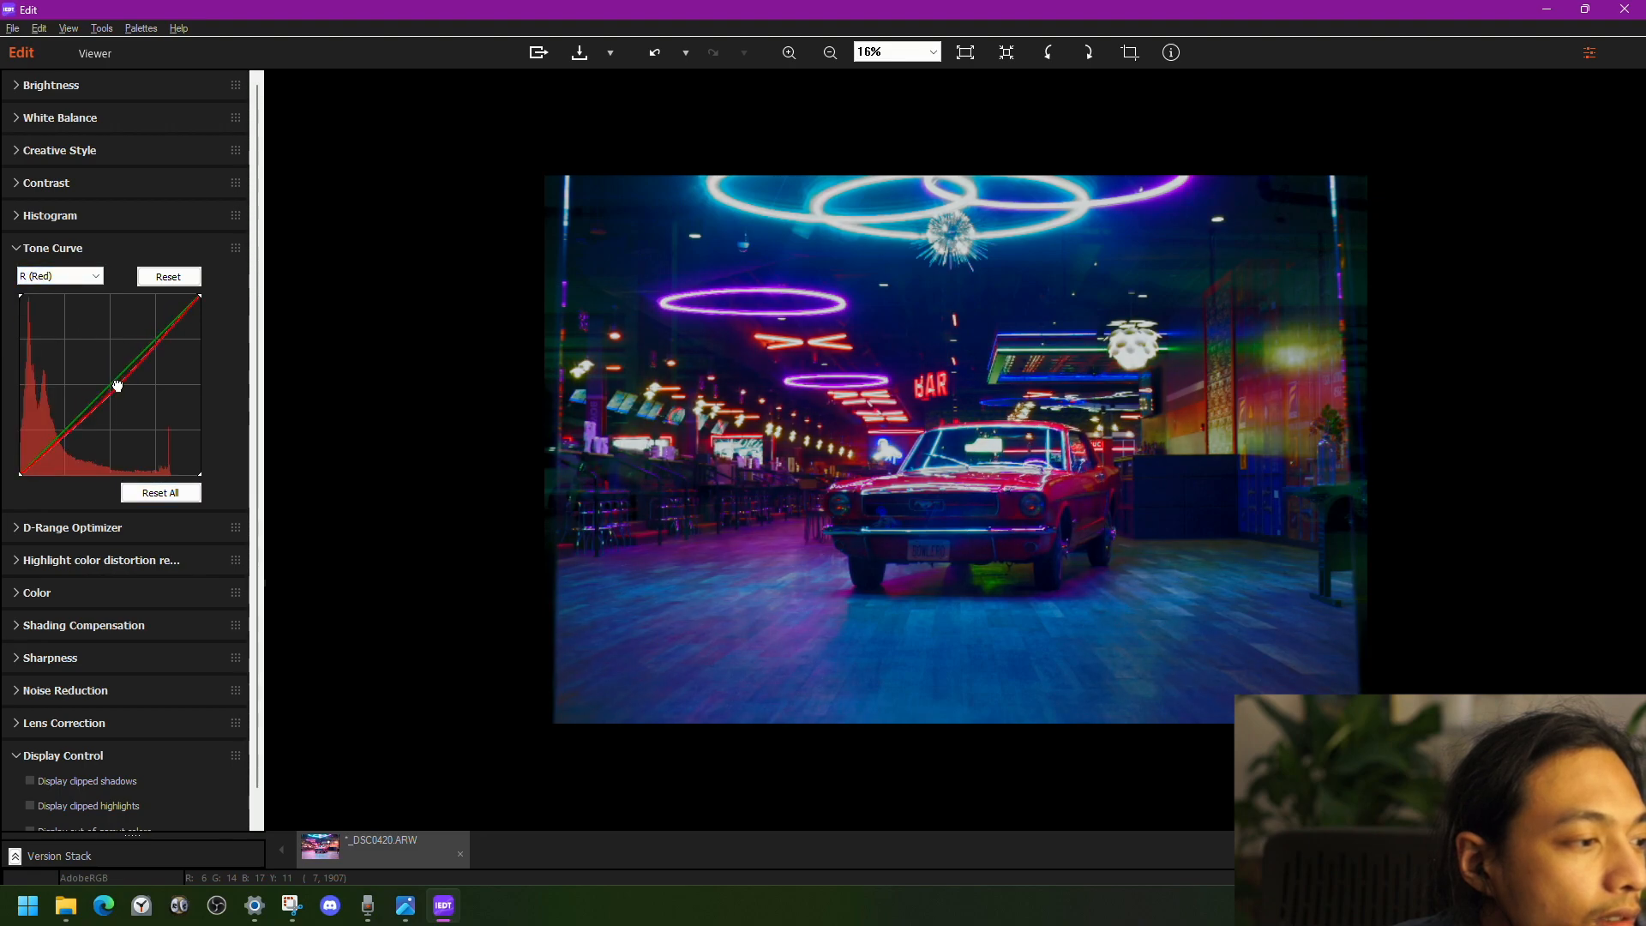
- Lower the green tone curve's midtones slightly, and pull the blue tone curve's midtones well below the diagonal
left_click(40, 294)
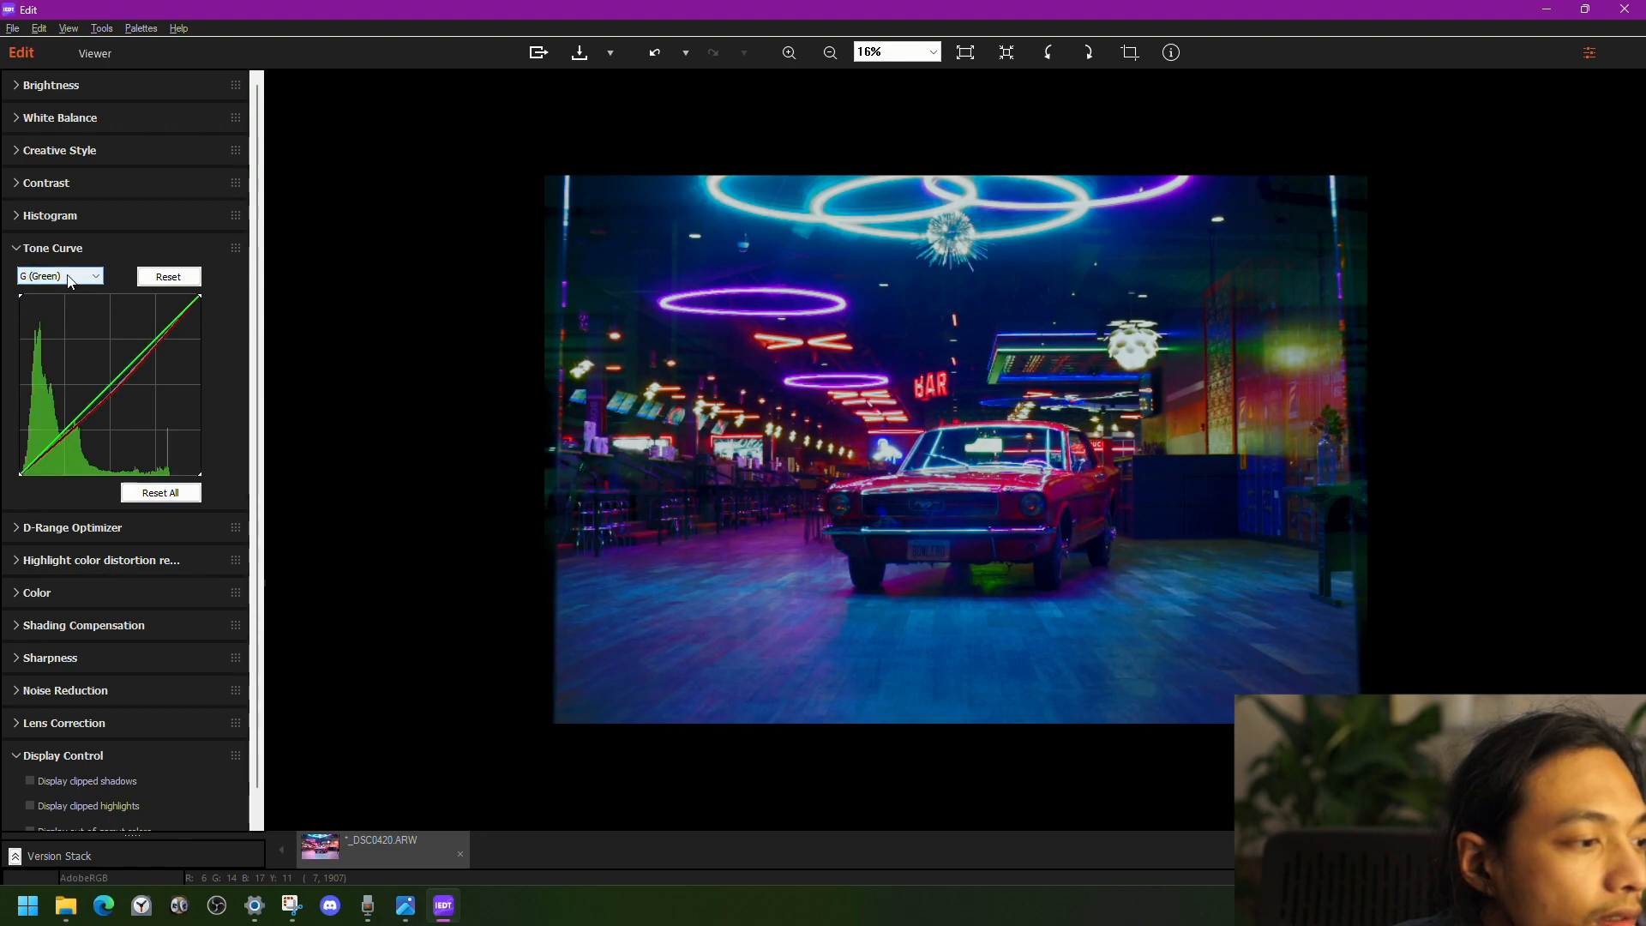
mouse_move(106, 388)
left_mouse_down()
mouse_move(110, 371)
mouse_move(135, 393)
left_mouse_up()
left_click(74, 283)
left_click(70, 324)
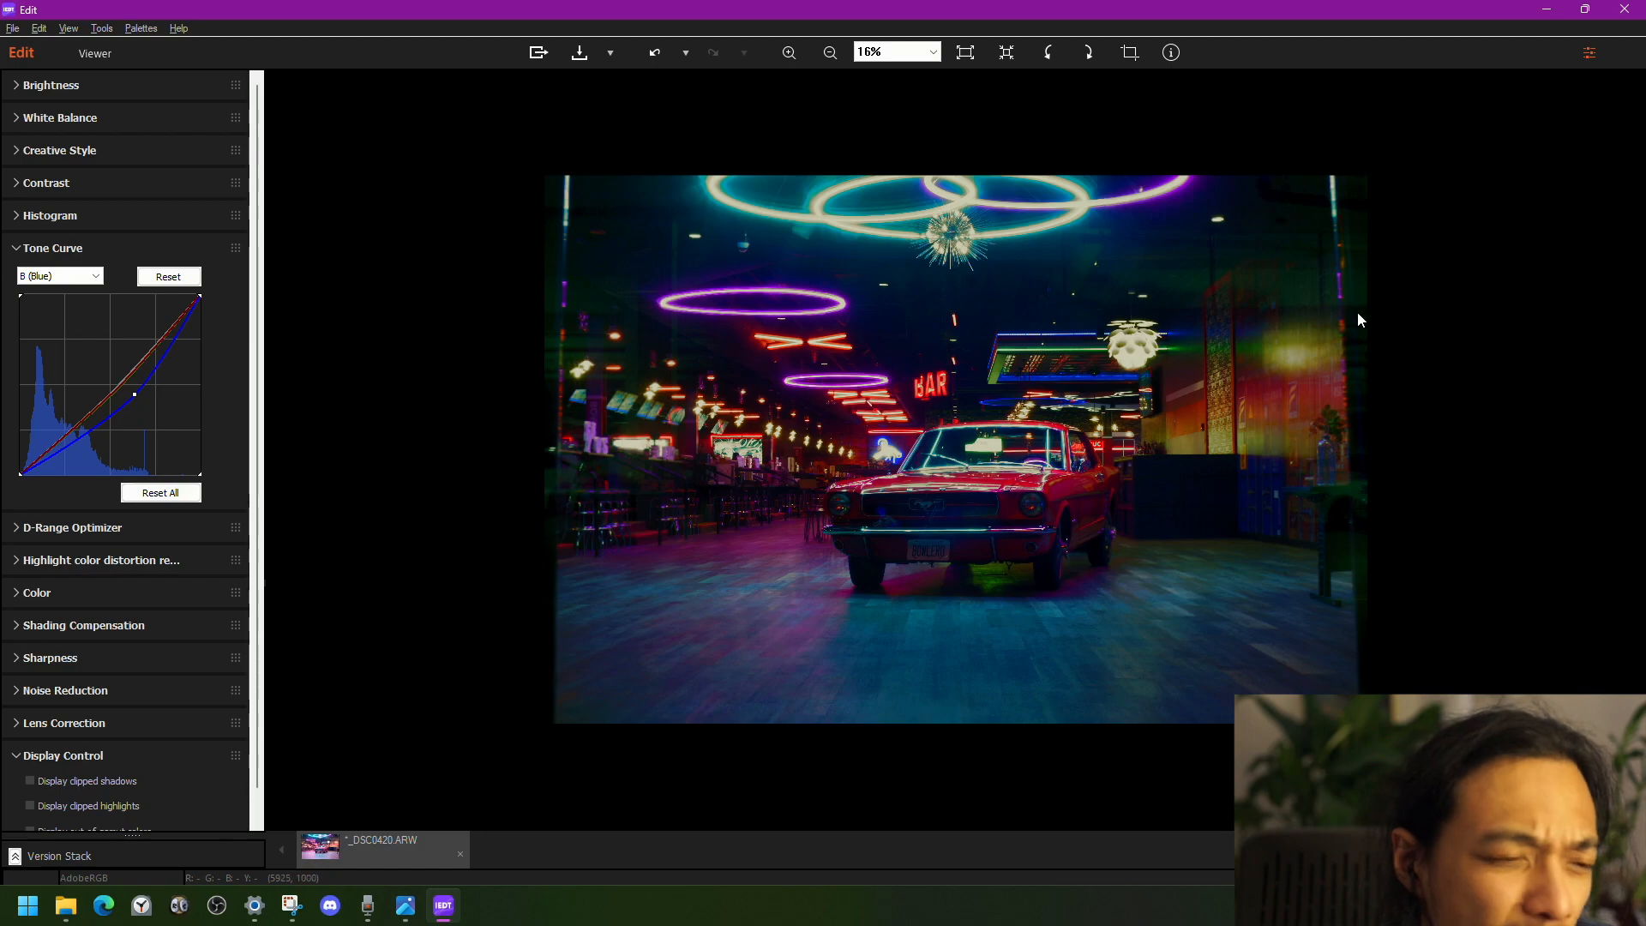
- Examine the regraded photo around the dark counter beside the car, the car's hood and windshield, and the overall scene
scroll(1347, 300, "up", 2)
left_click_drag(1089, 550, 903, 583)
scroll(903, 583, "up", 4)
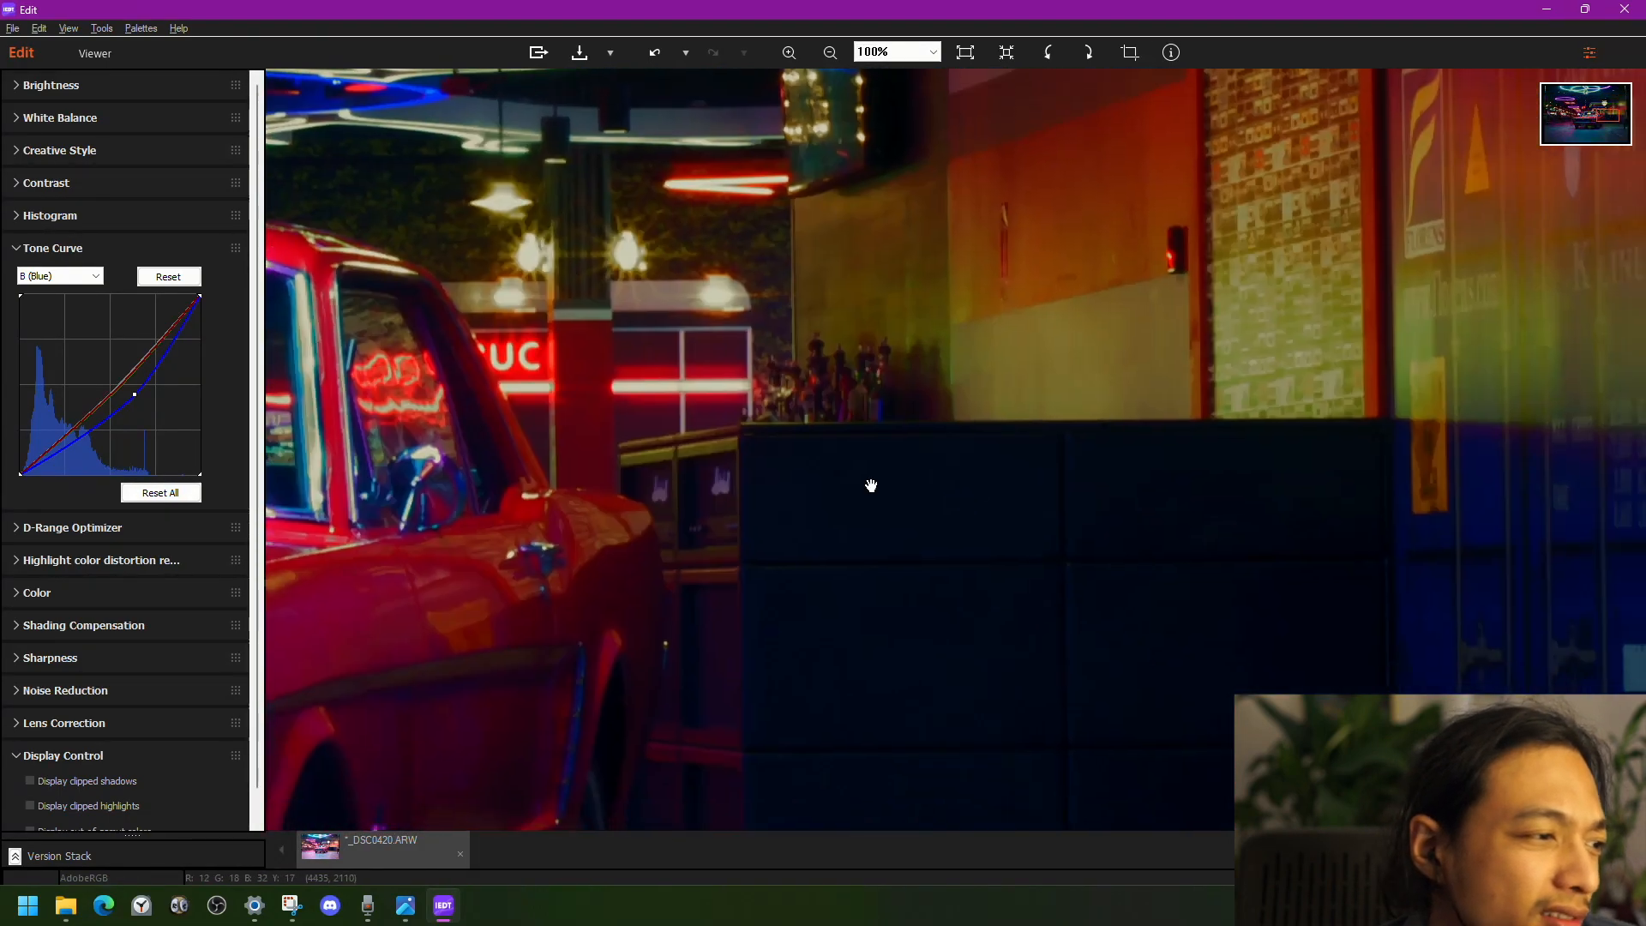
scroll(1110, 471, "down", 5)
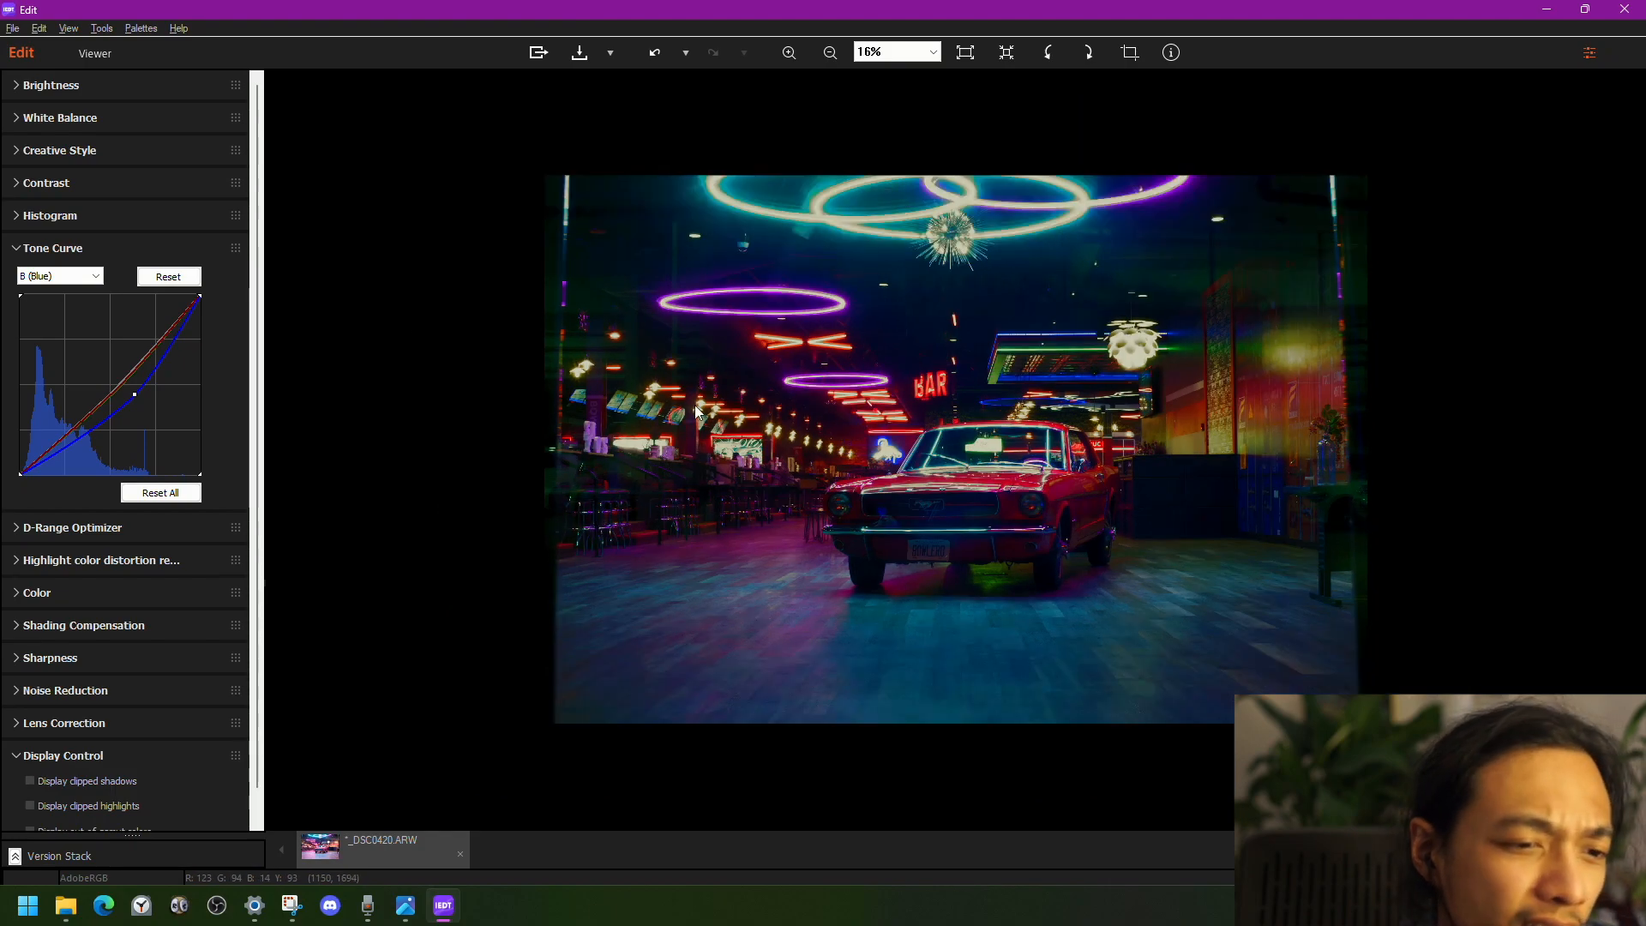
left_click(34, 249)
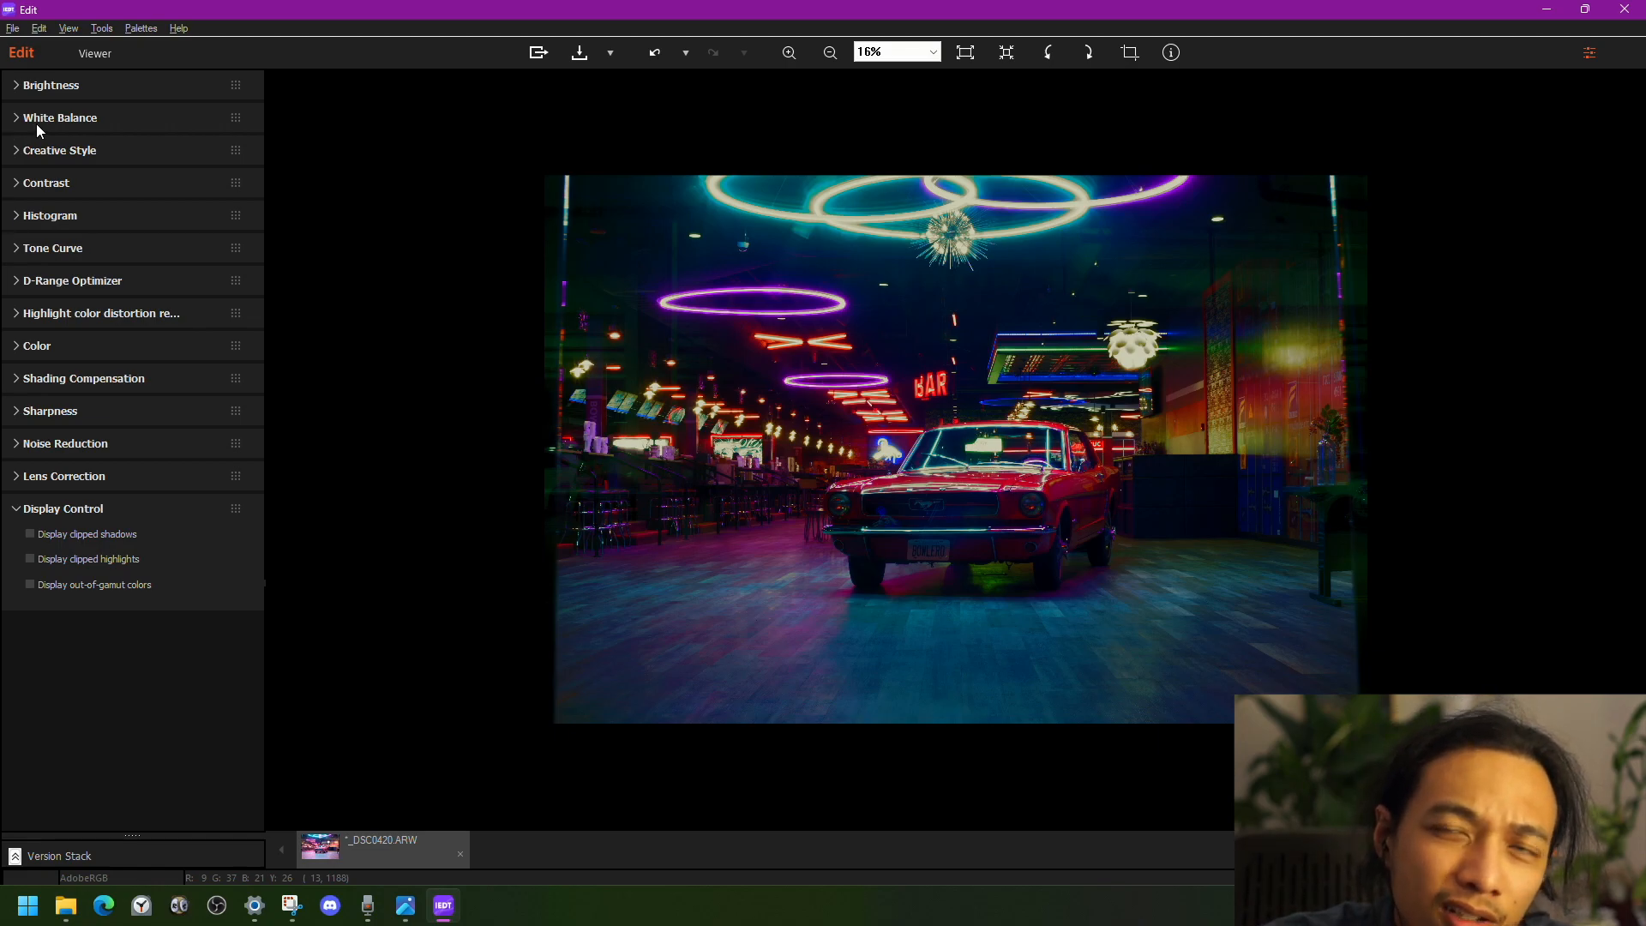
scroll(1006, 418, "up", 5)
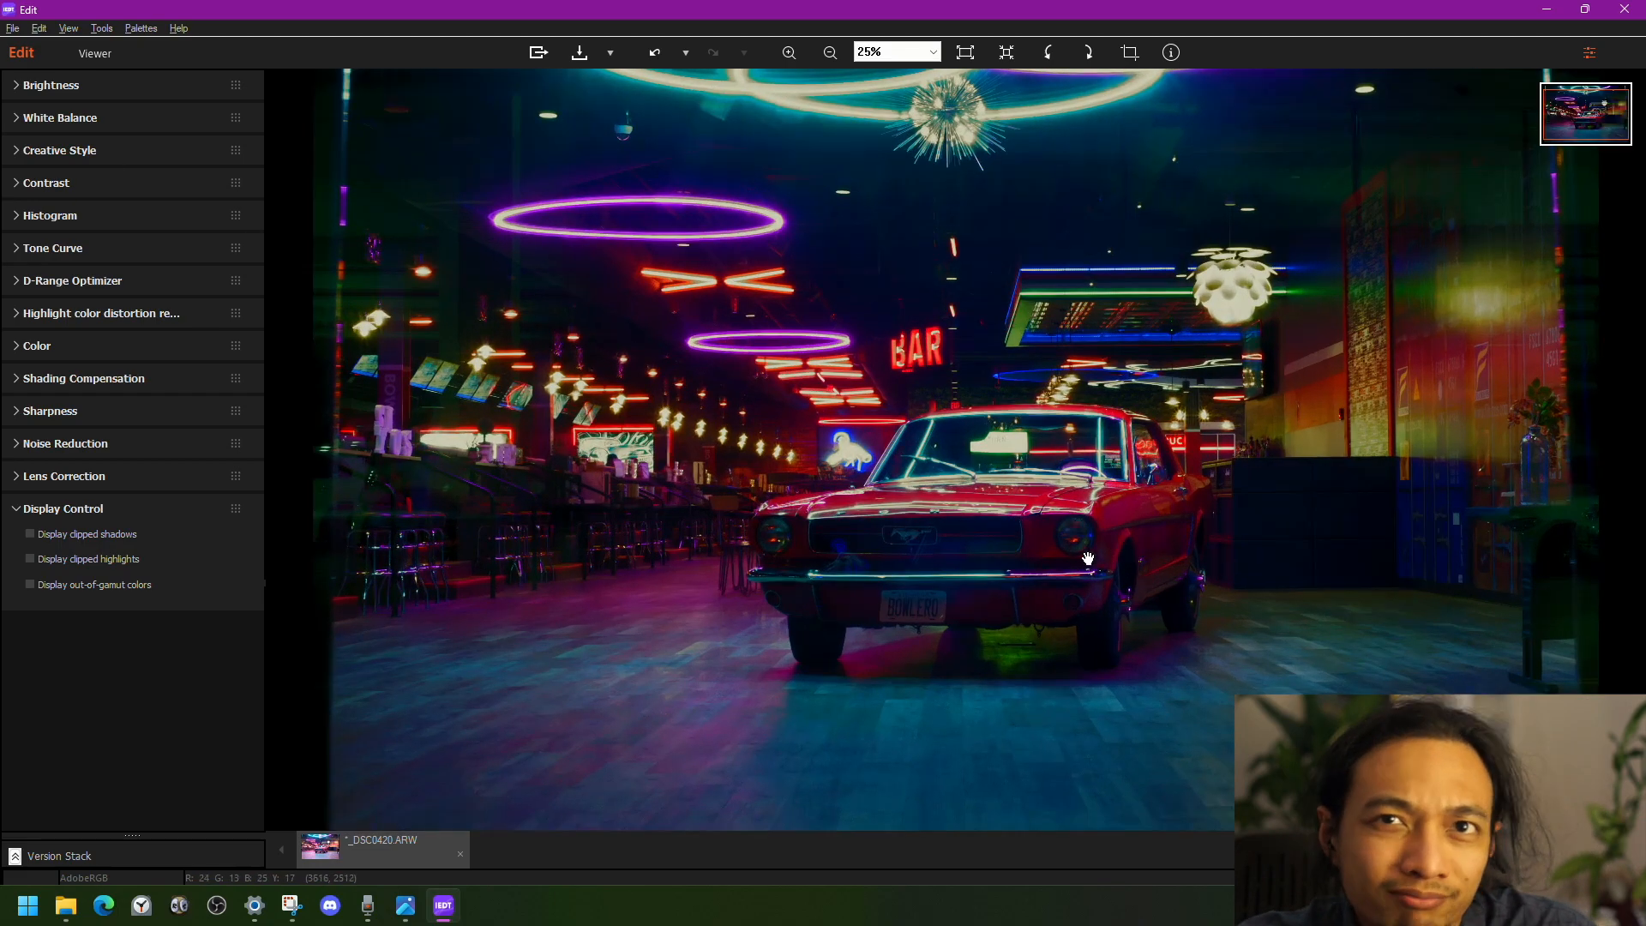
left_click_drag(1217, 574, 573, 450)
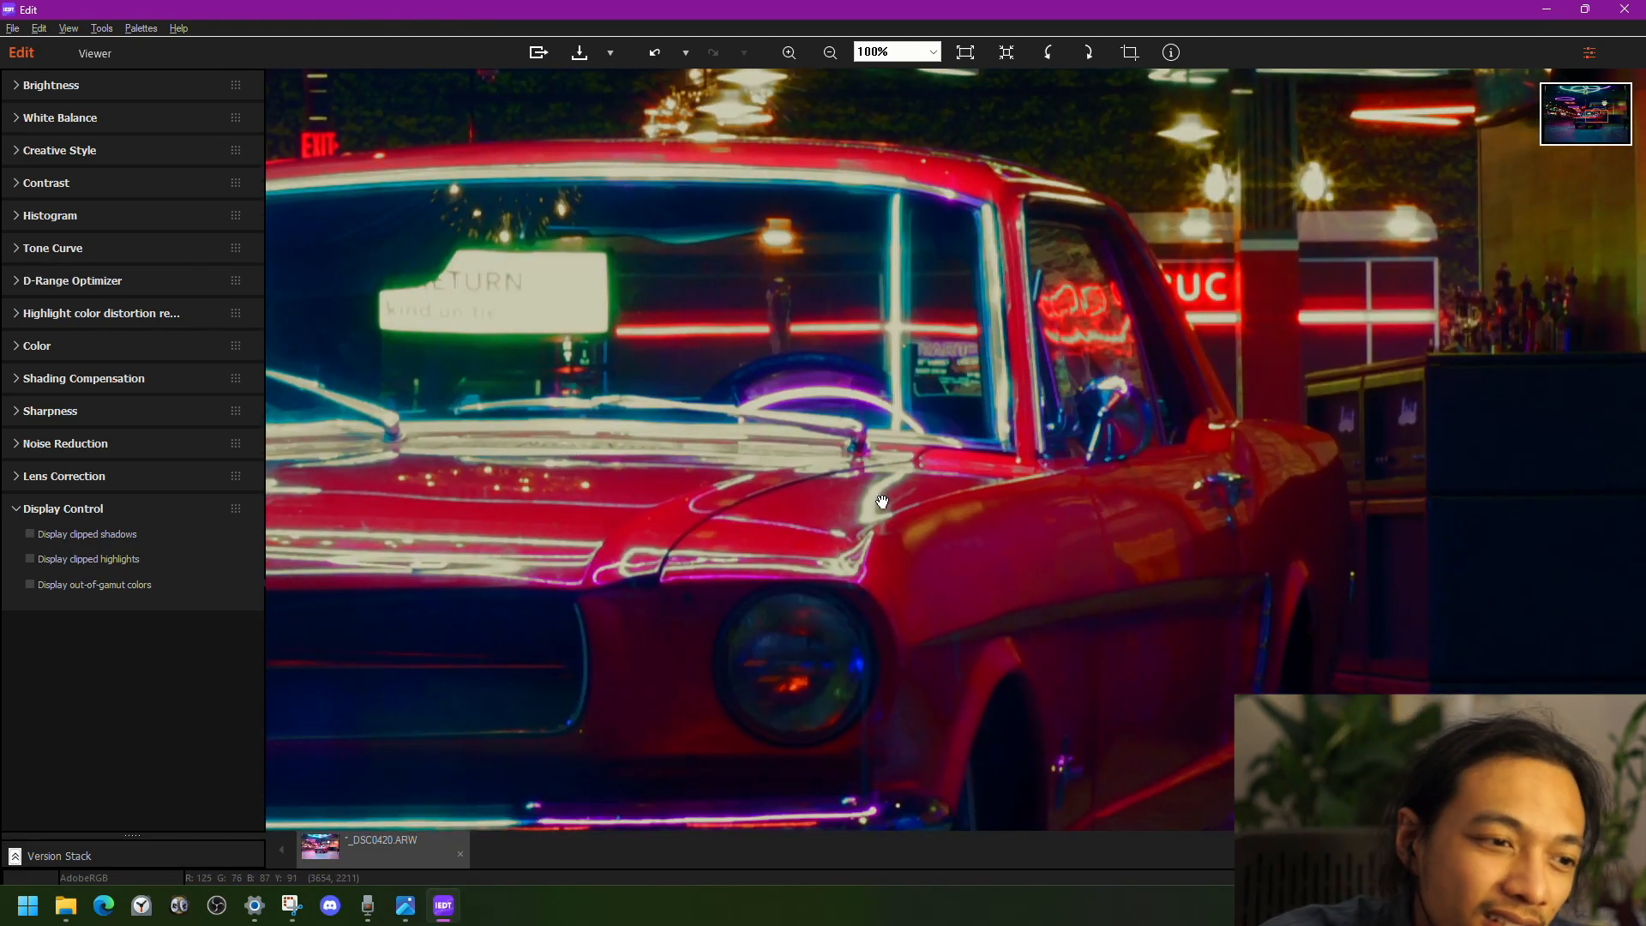
scroll(892, 502, "down", 3)
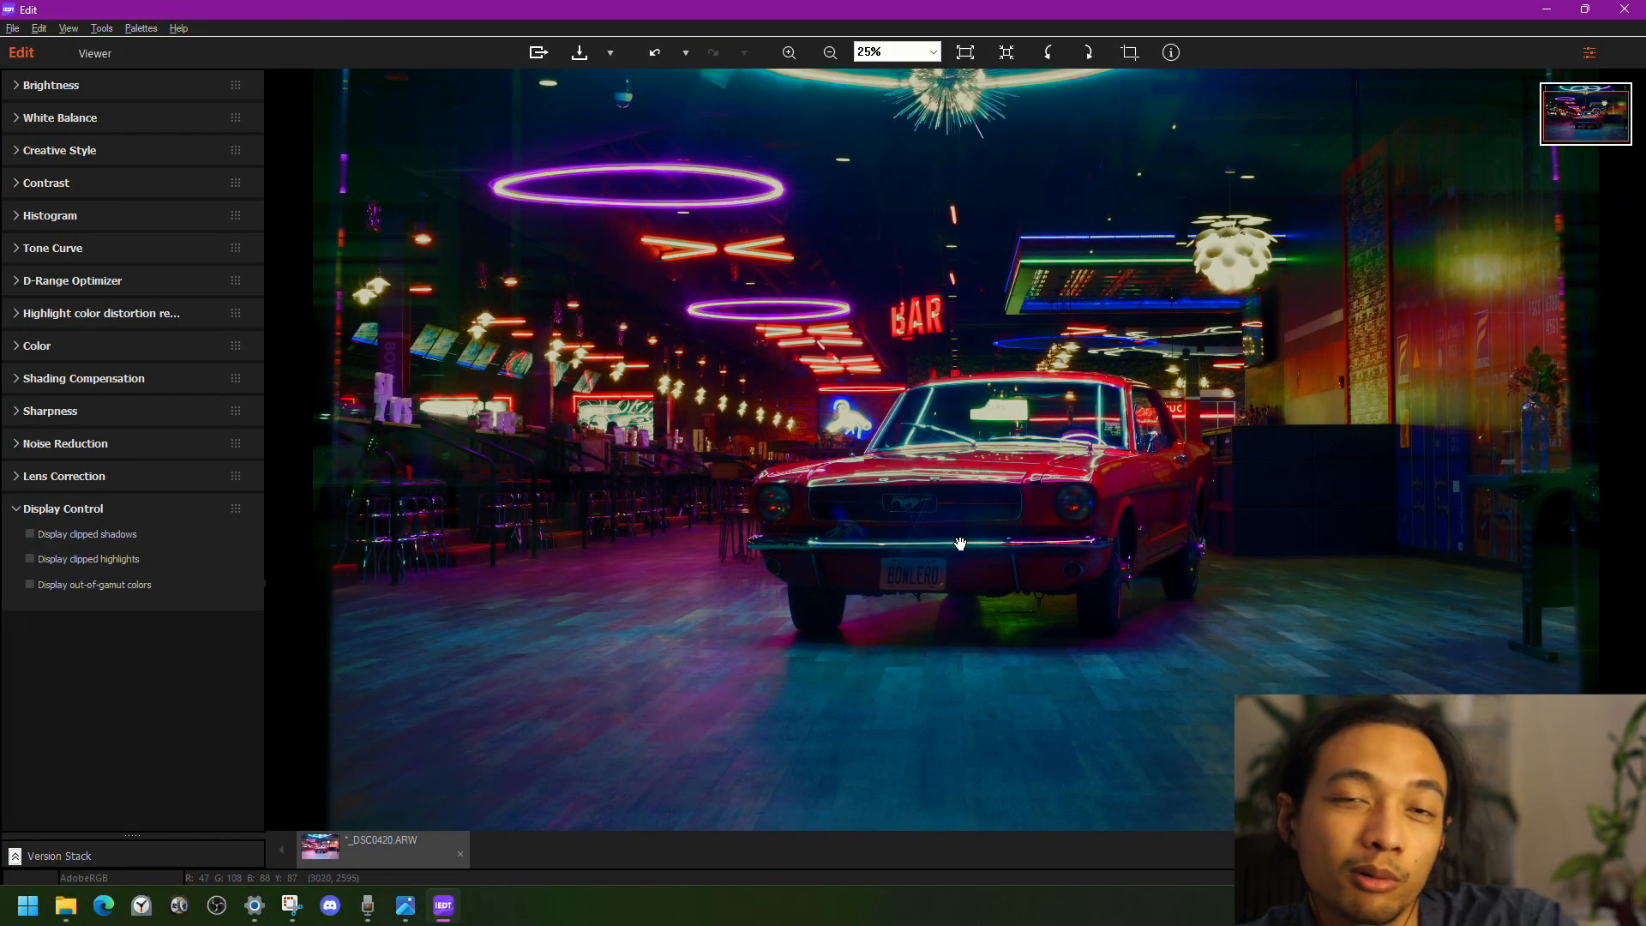
scroll(963, 531, "up", 3)
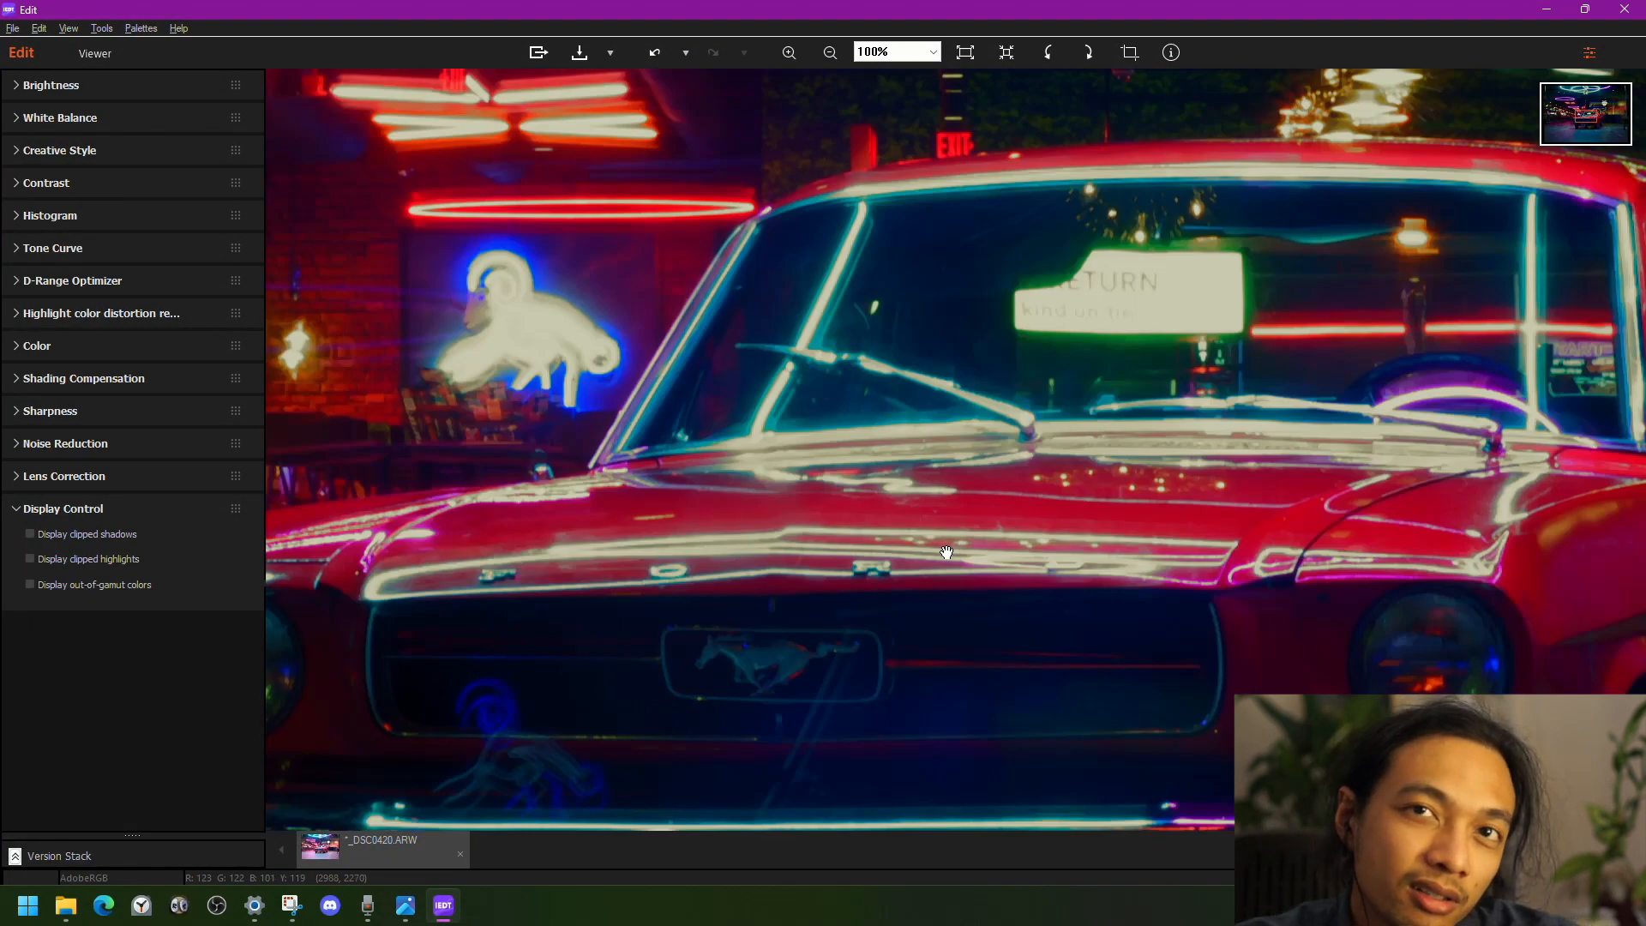
scroll(946, 552, "down", 2)
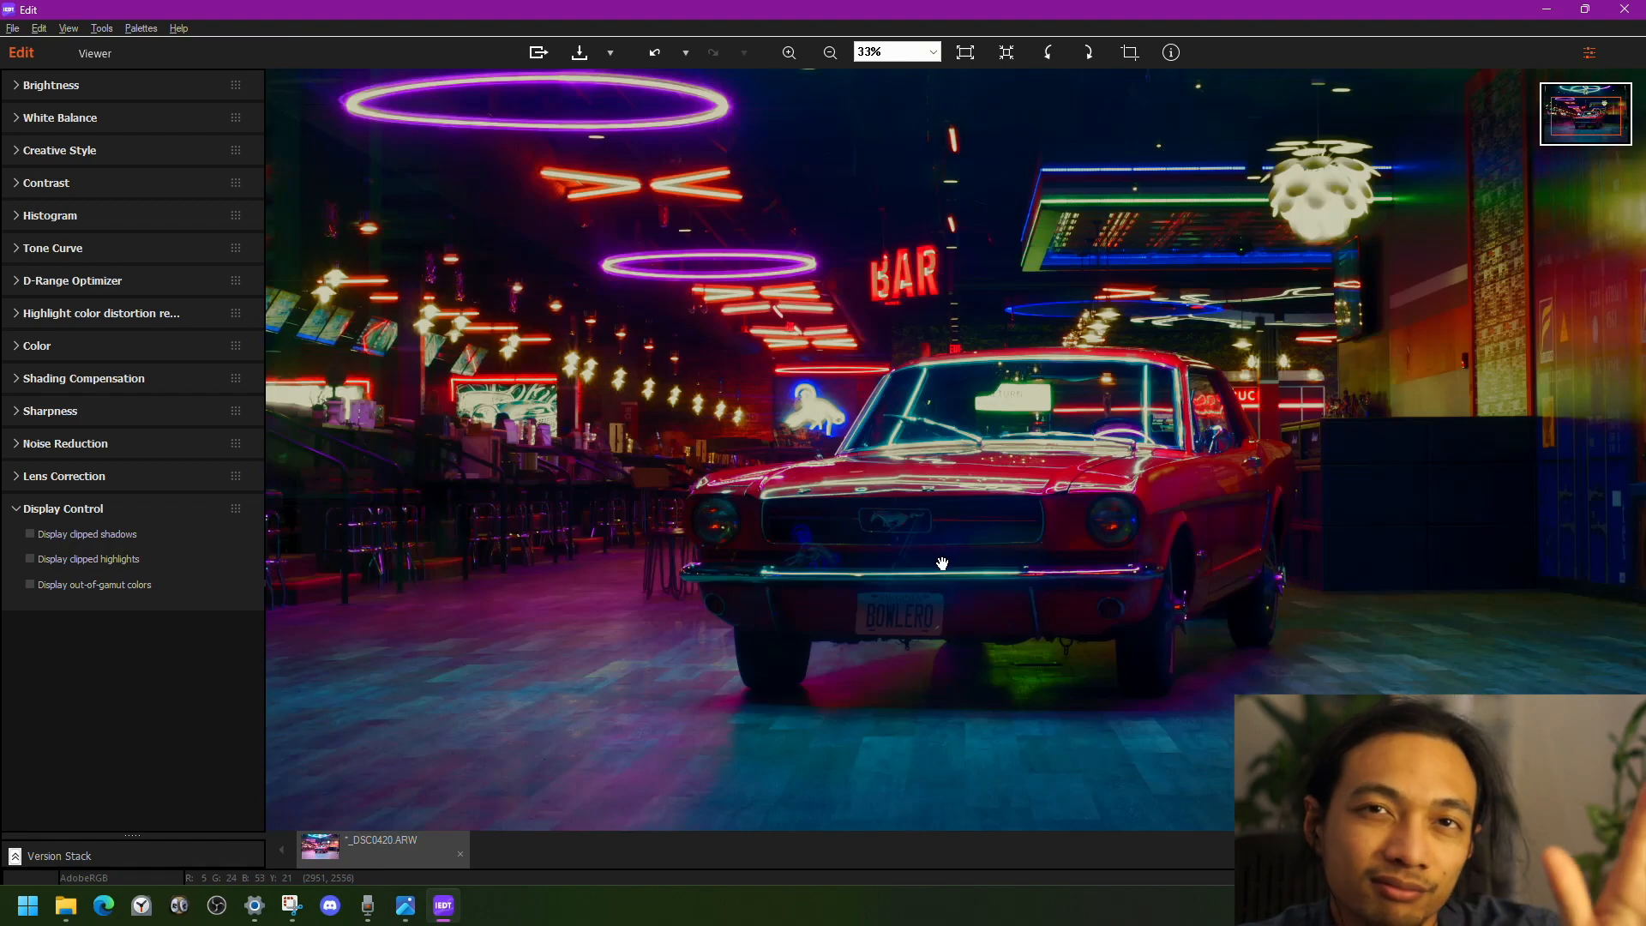
scroll(946, 557, "down", 2)
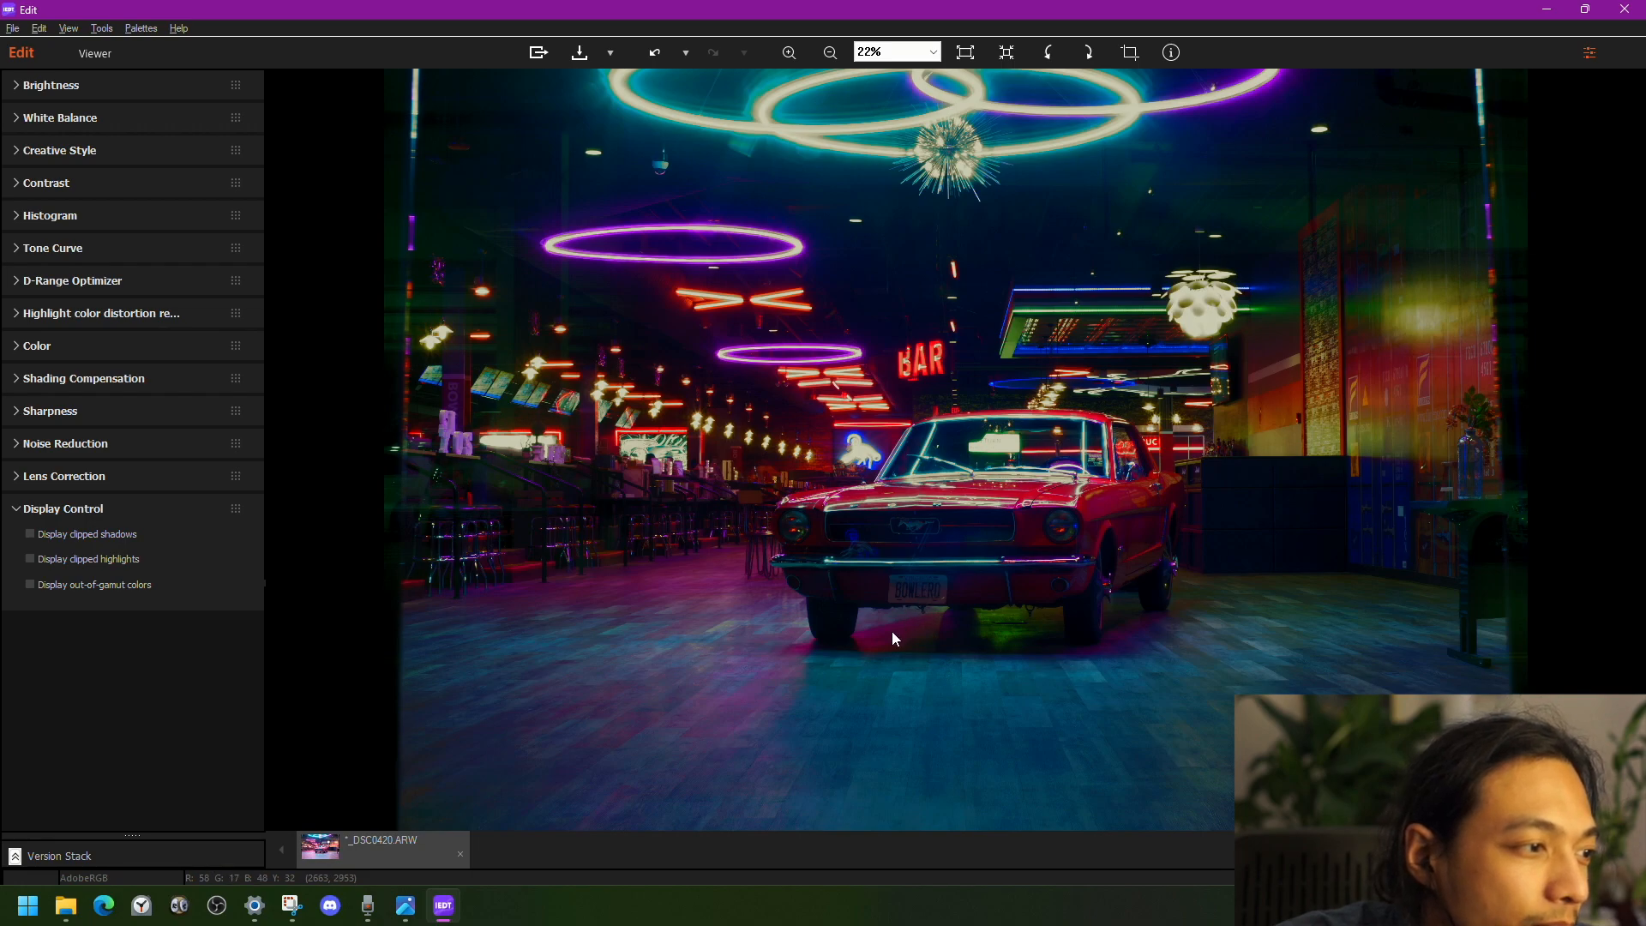
scroll(891, 631, "up", 2)
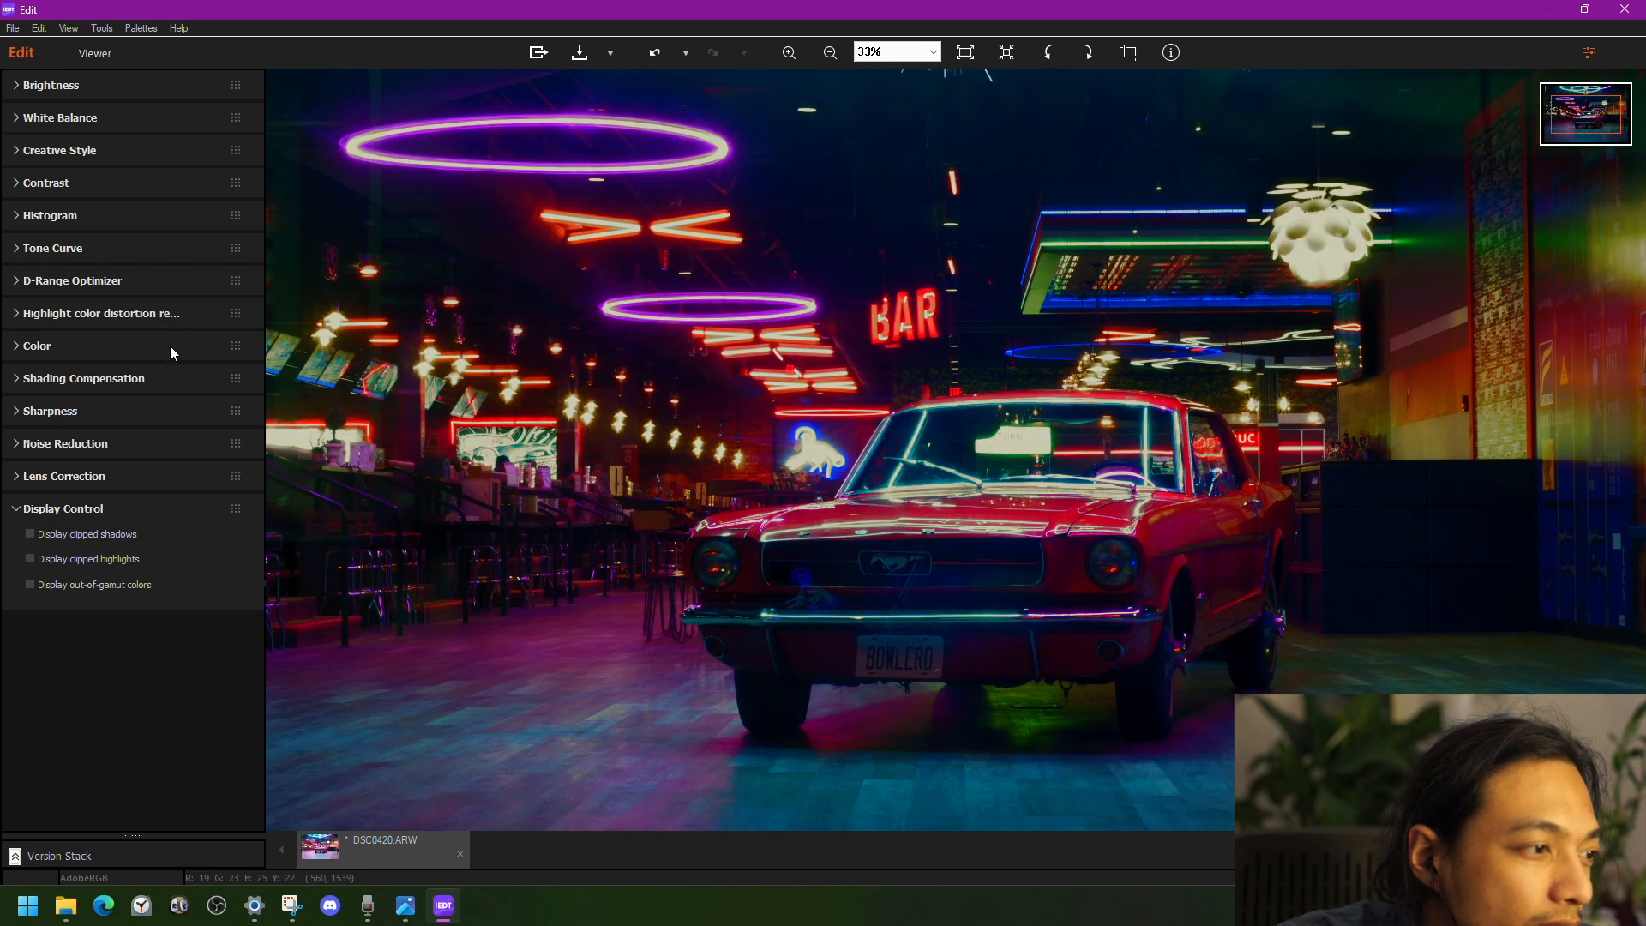
left_click(20, 221)
left_click(20, 217)
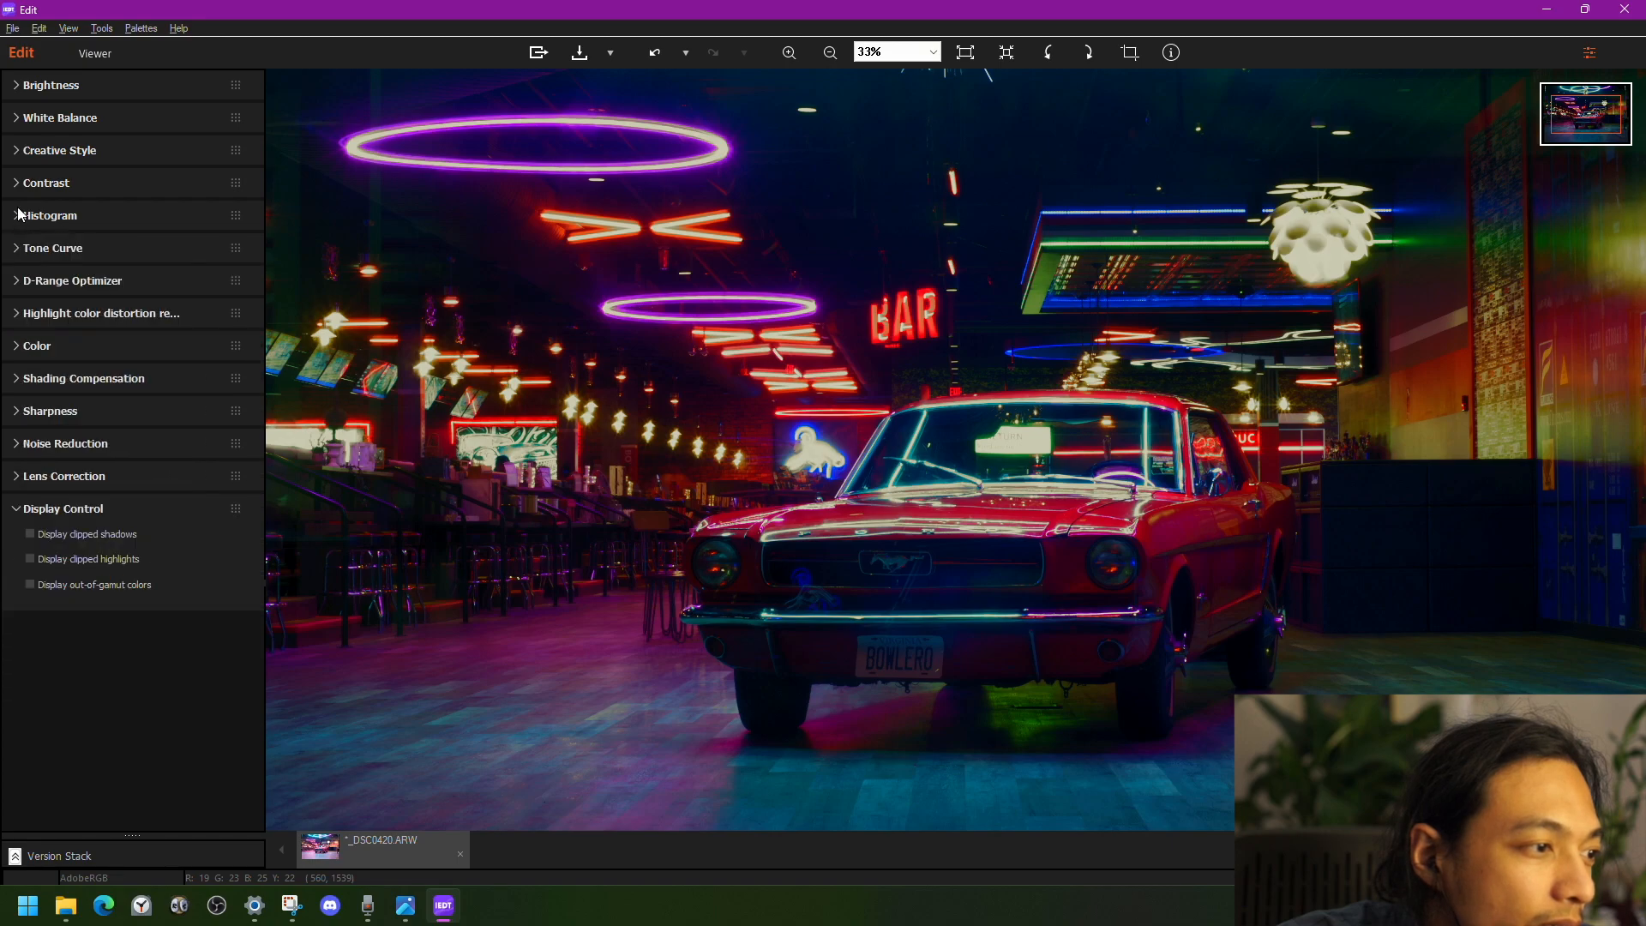
left_click(20, 185)
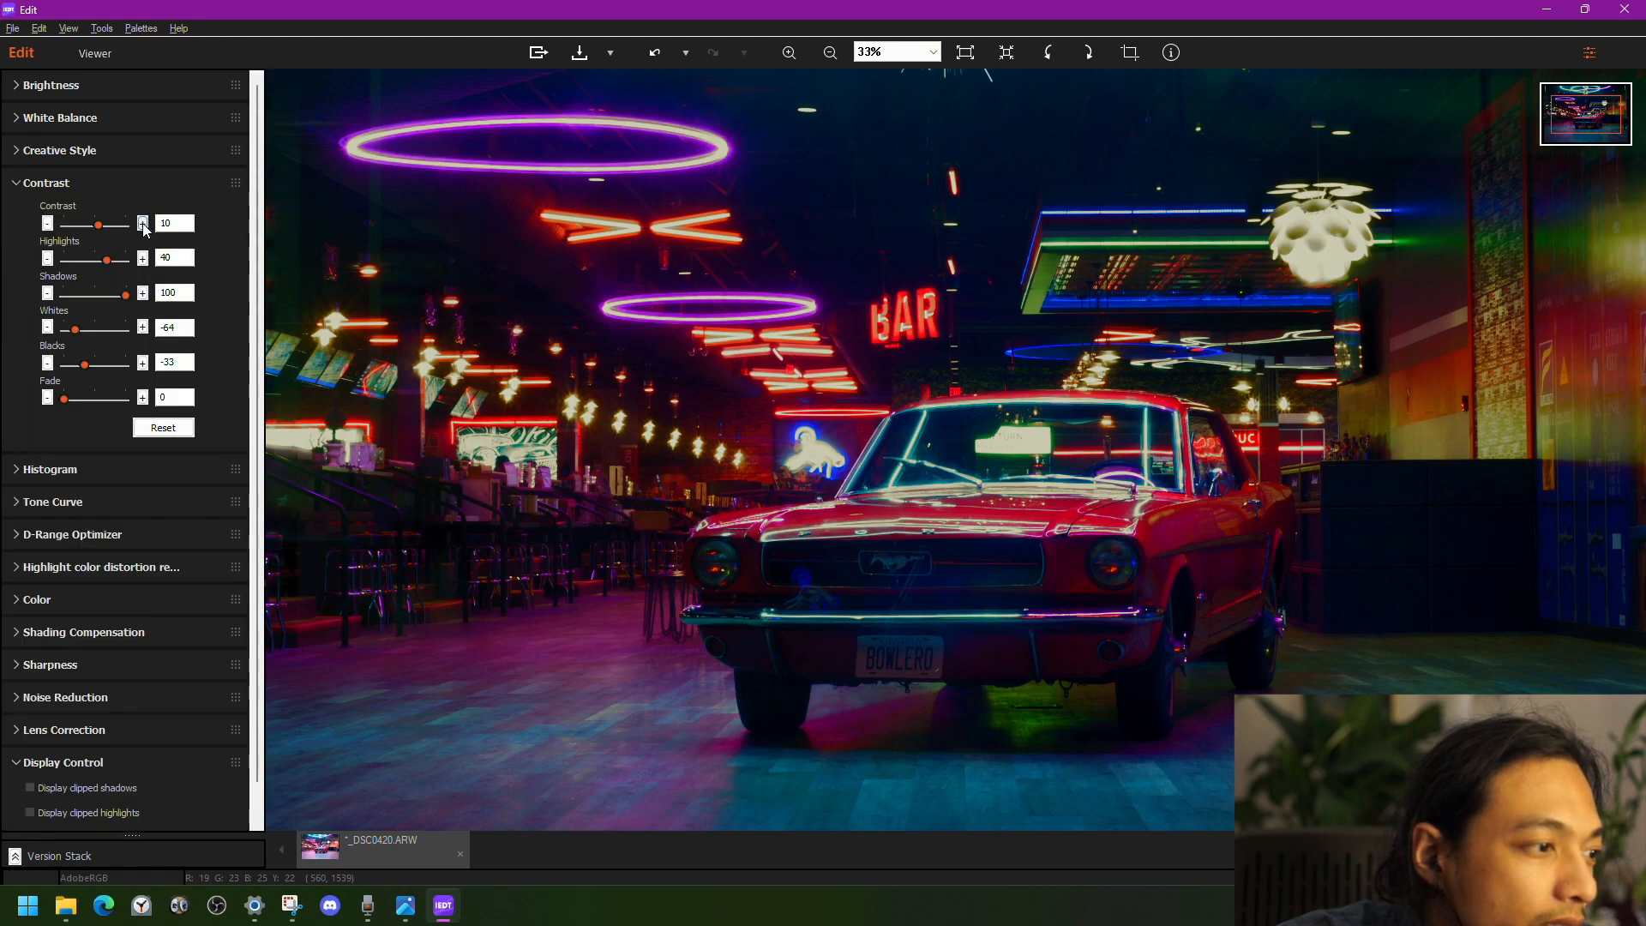
left_click(17, 182)
left_click(19, 150)
left_click(19, 150)
left_click(21, 120)
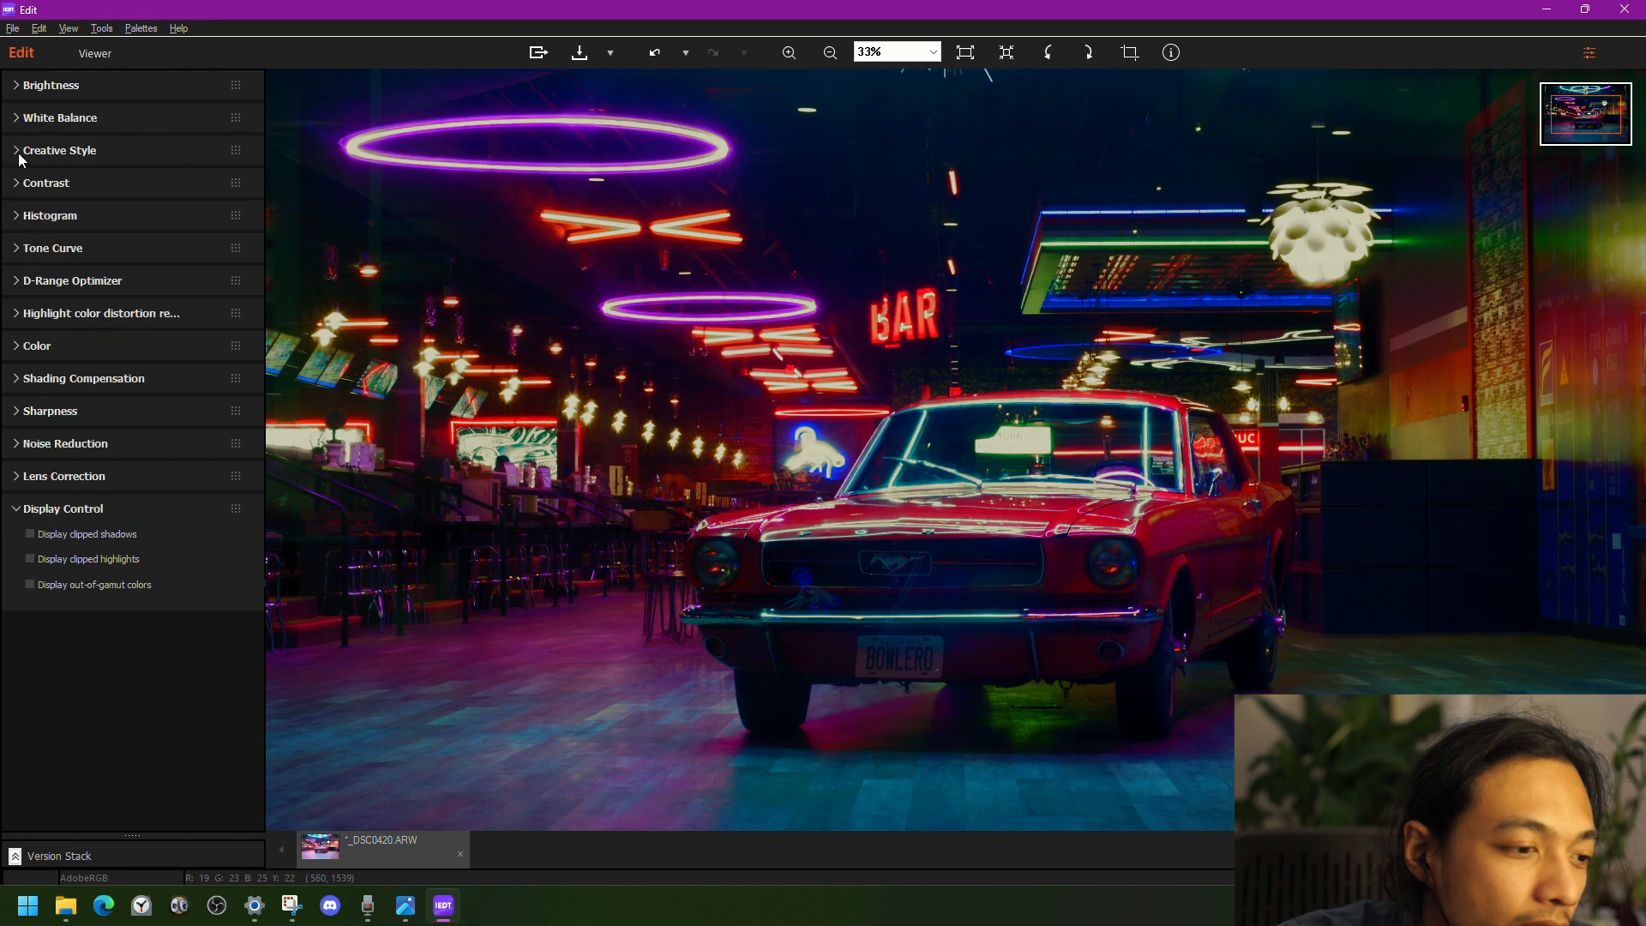
left_click(23, 127)
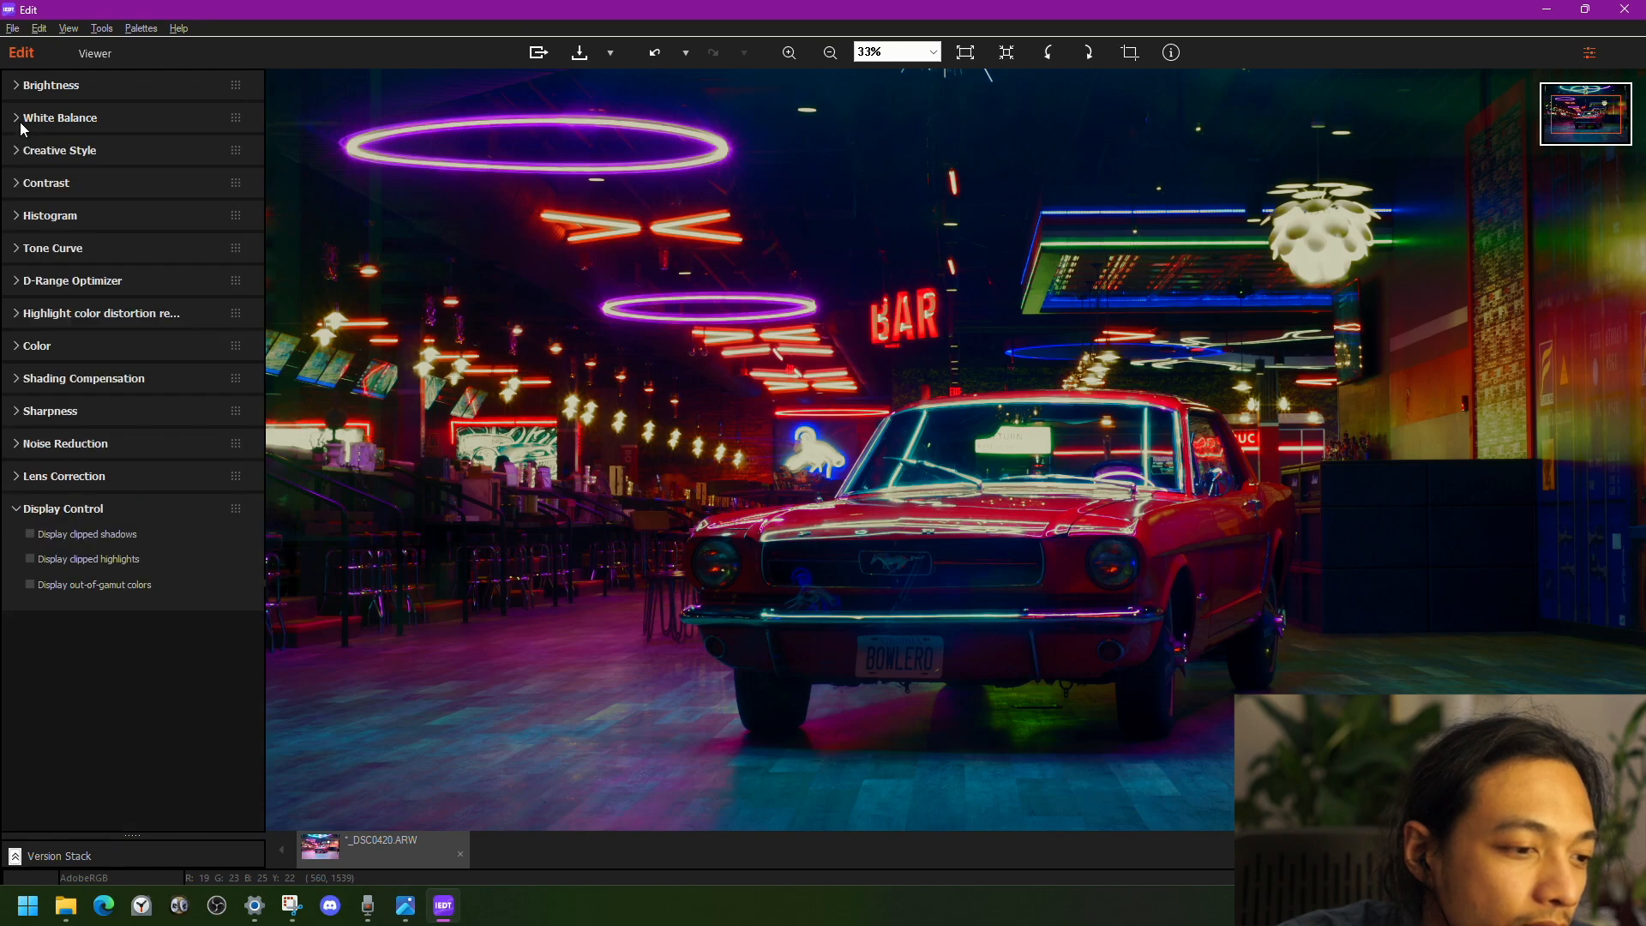
left_click(27, 248)
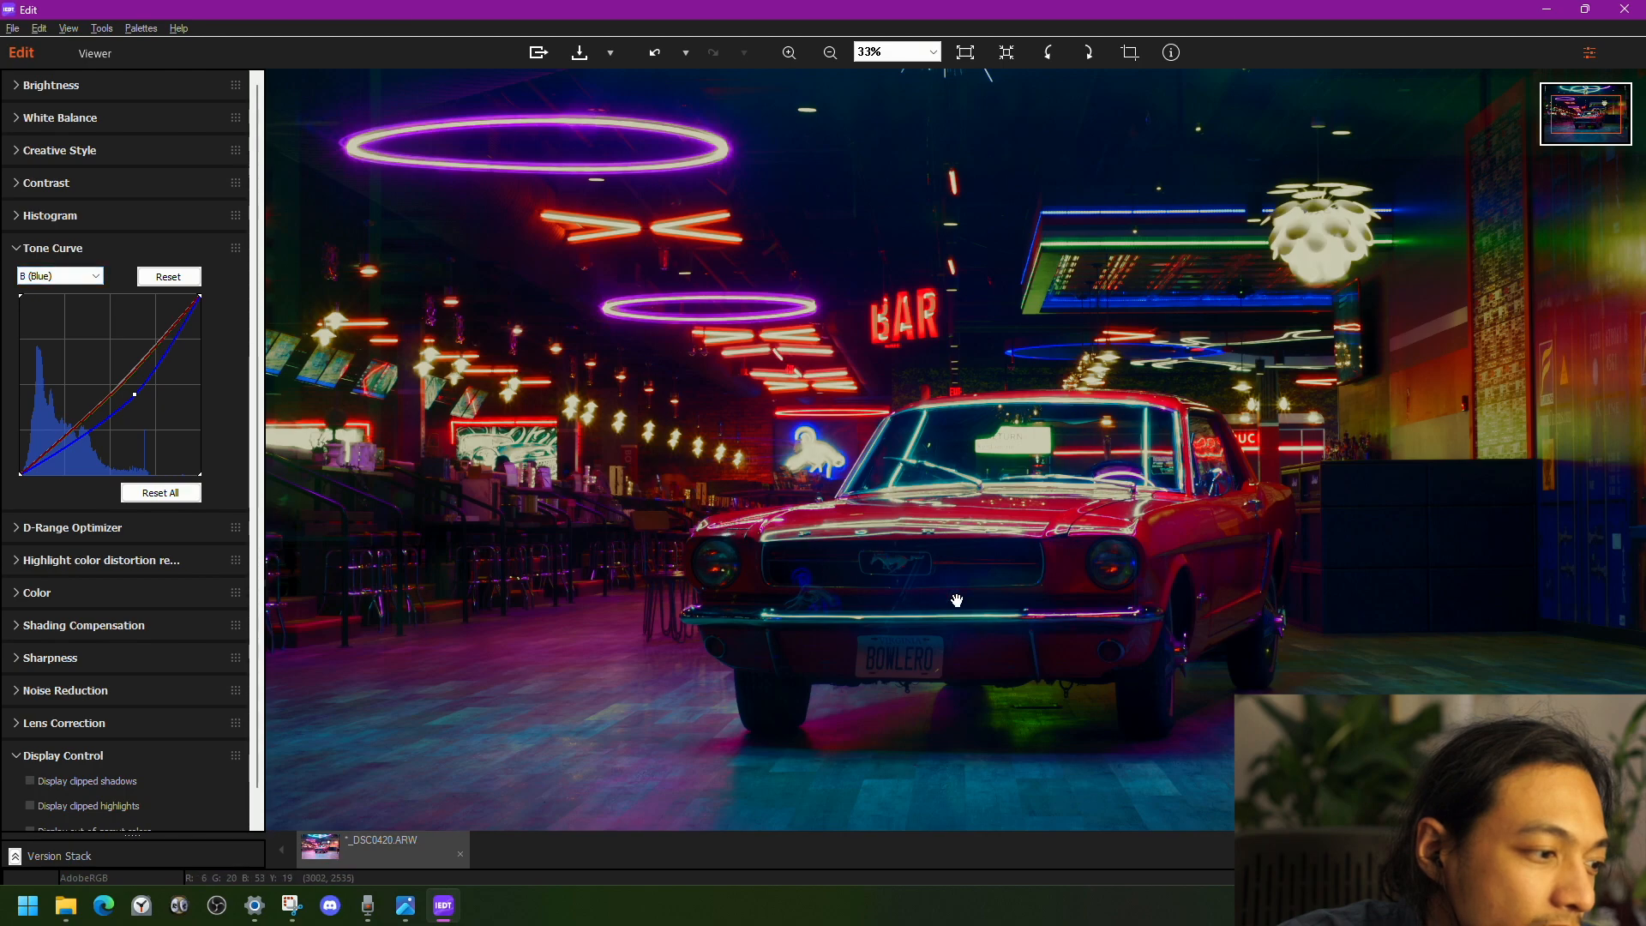
- Raise the photo's Clarity to 100 in the sharpness settings
scroll(980, 604, "down", 2)
left_click(19, 660)
scroll(146, 663, "down", 4)
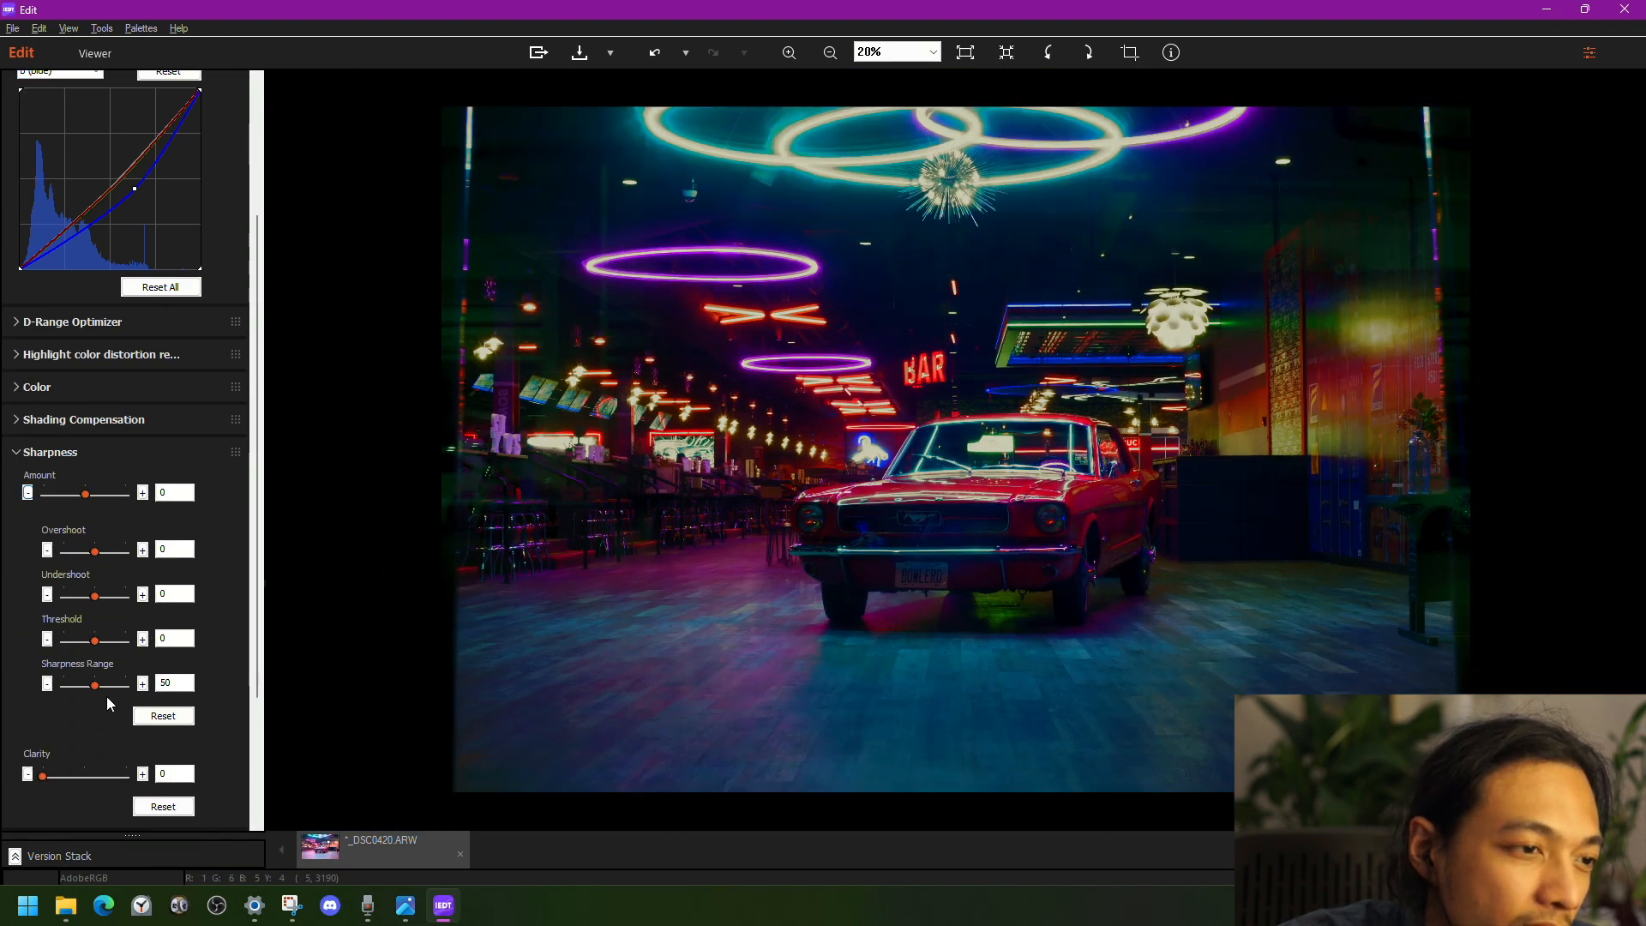
left_click_drag(48, 776, 180, 775)
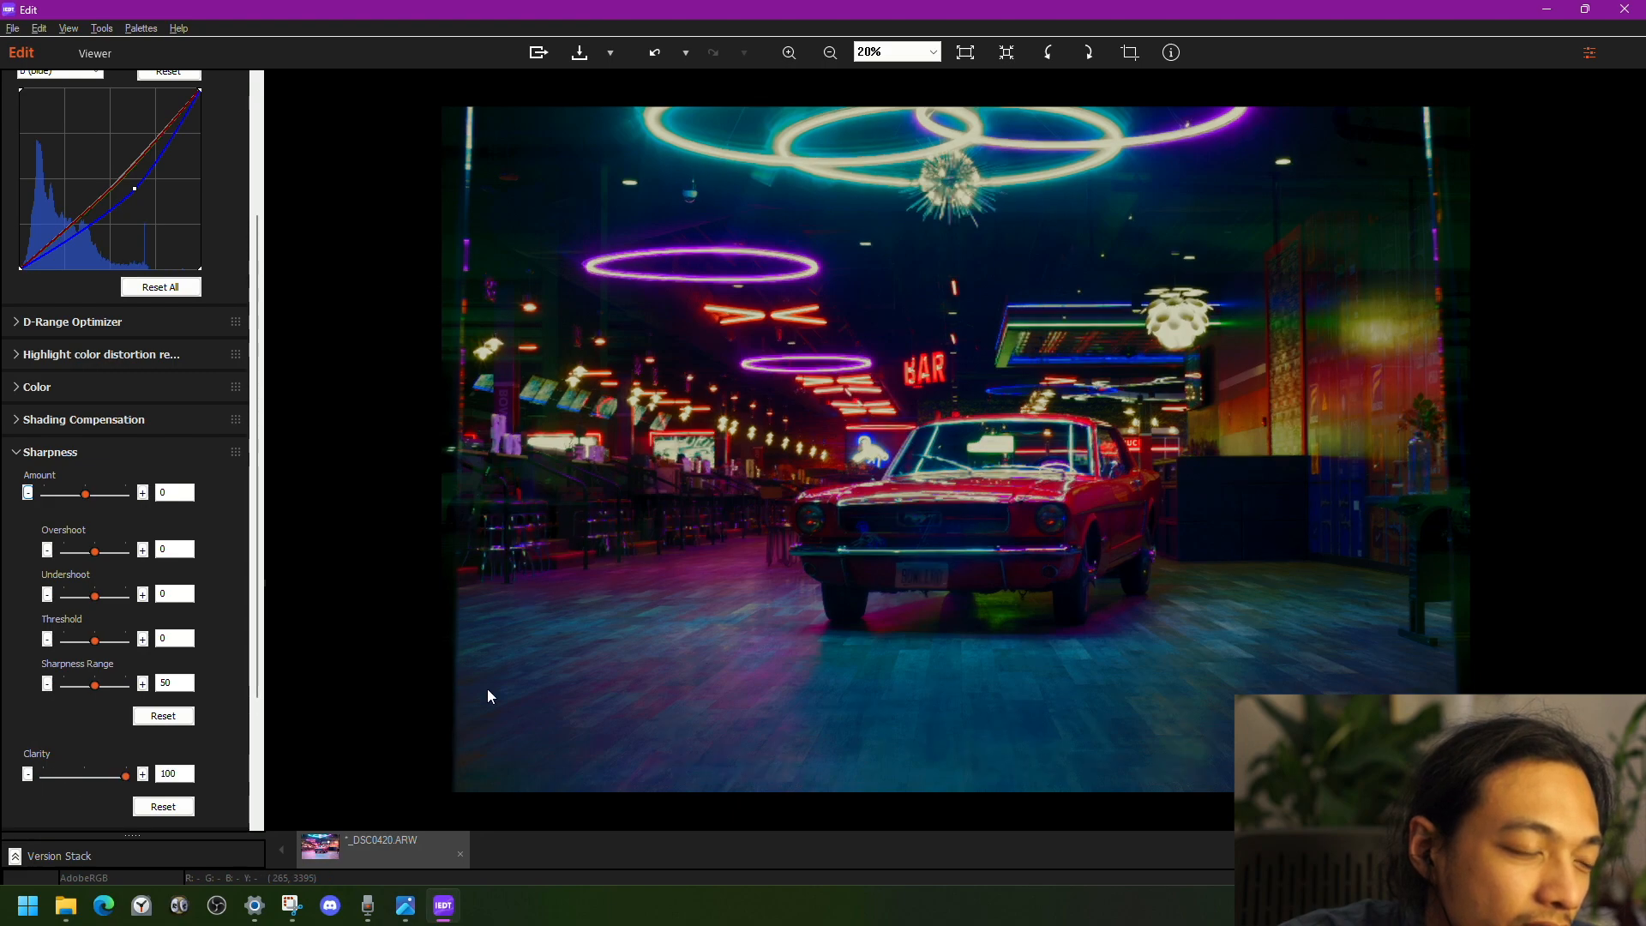
- Examine the neon ceiling rings, the starburst lamp and the dark ceiling around them at 100% and in the full photo
left_click(1008, 646)
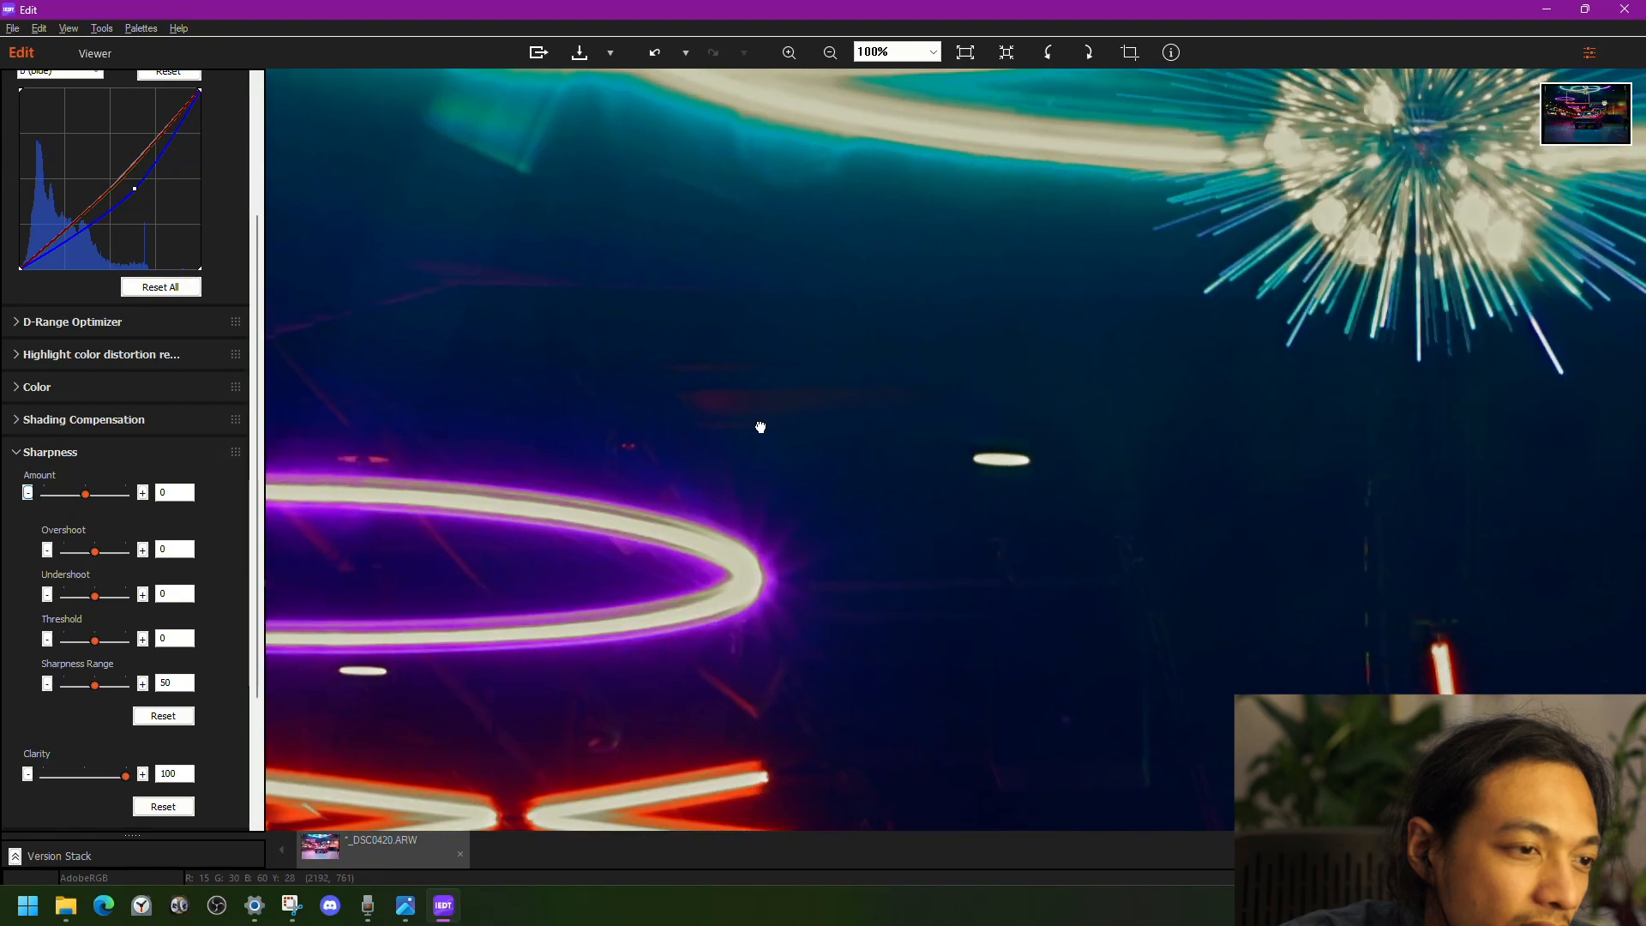
left_click_drag(614, 481, 842, 690)
left_click_drag(871, 471, 926, 624)
scroll(888, 603, "down", 3)
scroll(888, 603, "down", 2)
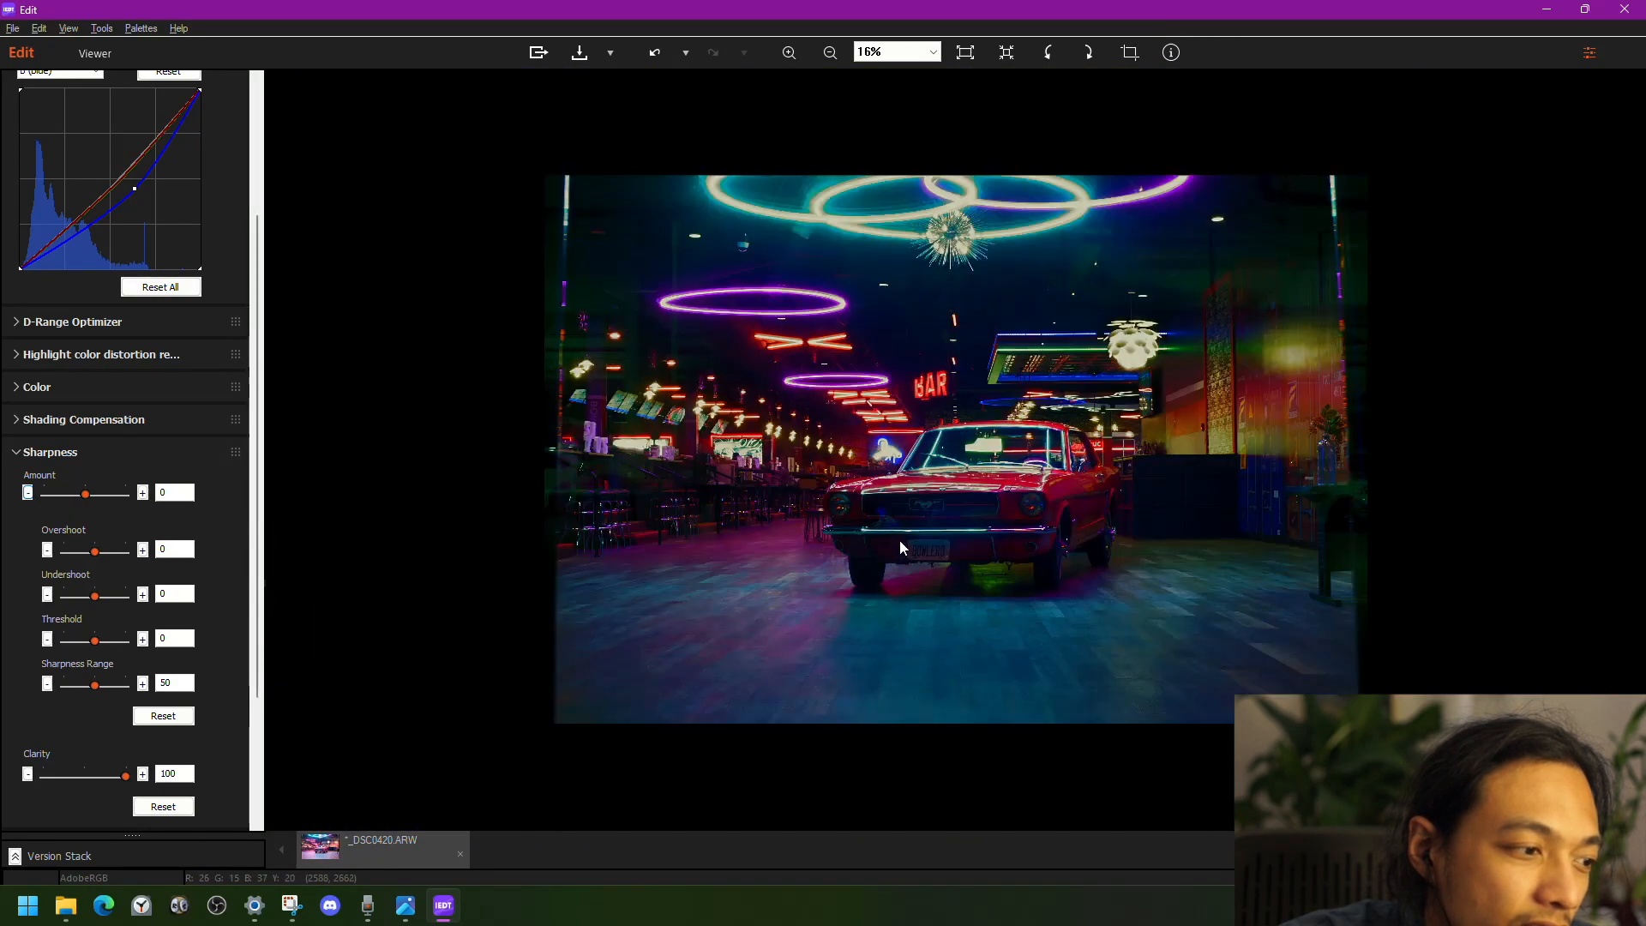
scroll(899, 538, "up", 1)
left_click_drag(849, 289, 850, 469)
scroll(849, 466, "up", 3)
left_click_drag(742, 339, 881, 595)
left_click_drag(677, 251, 877, 772)
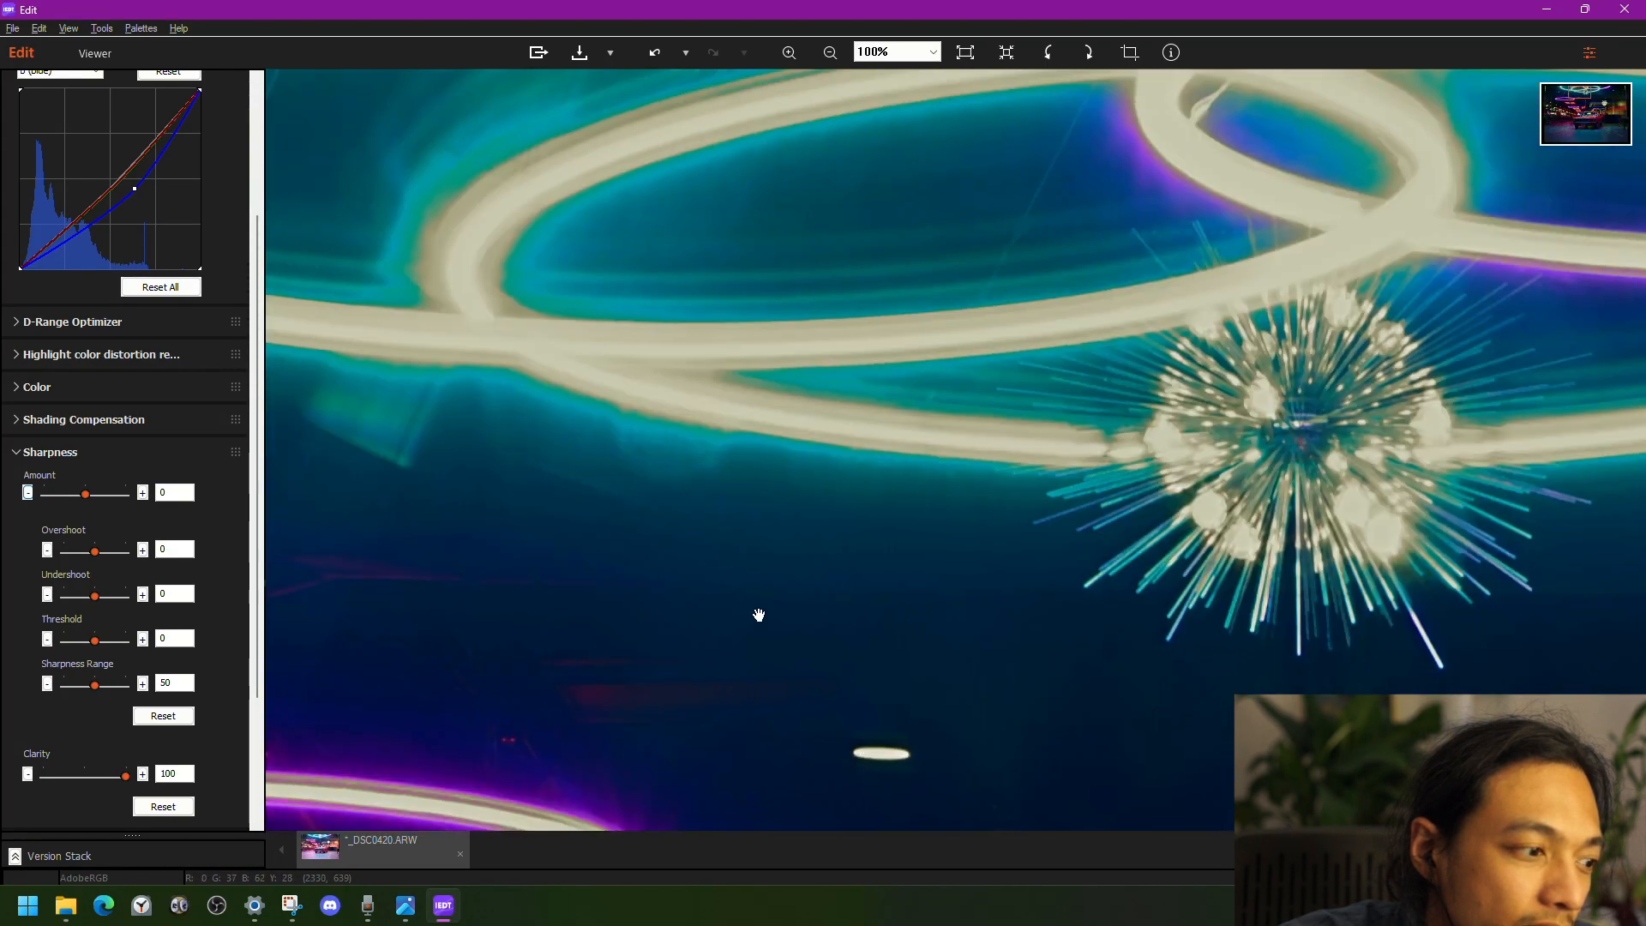
left_click_drag(456, 343, 595, 555)
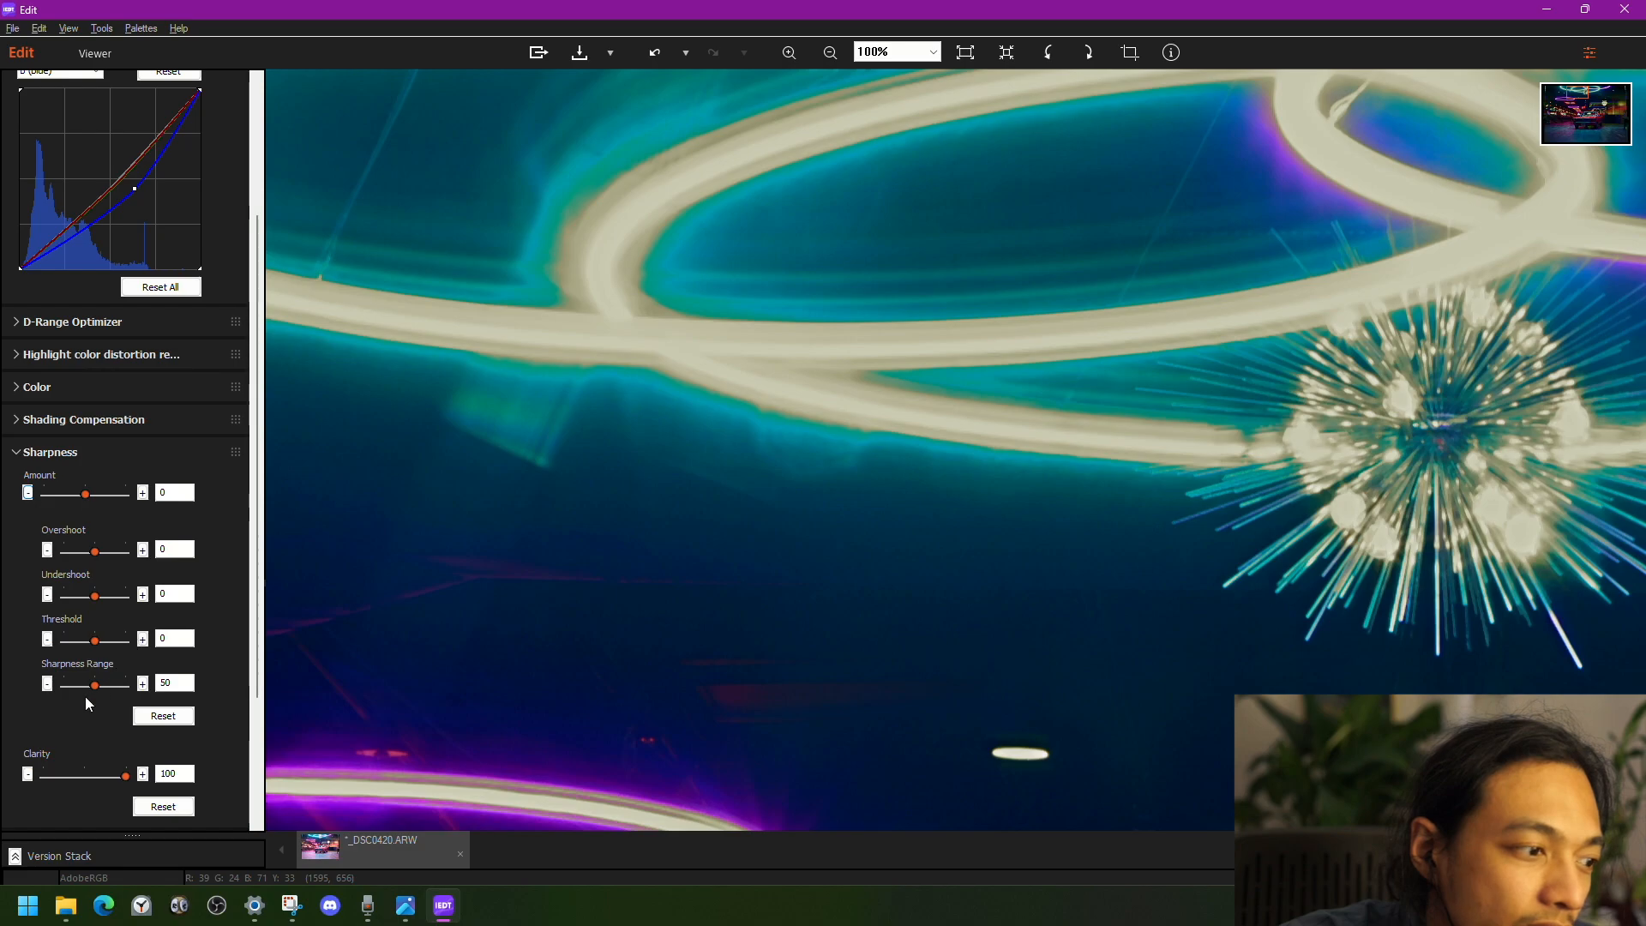
- Set Sharpness Range to 100, Threshold to -100, Undershoot to 100, Overshoot to -100 and sharpness Amount to 100
left_click_drag(96, 688, 205, 681)
left_click_drag(94, 641, 19, 647)
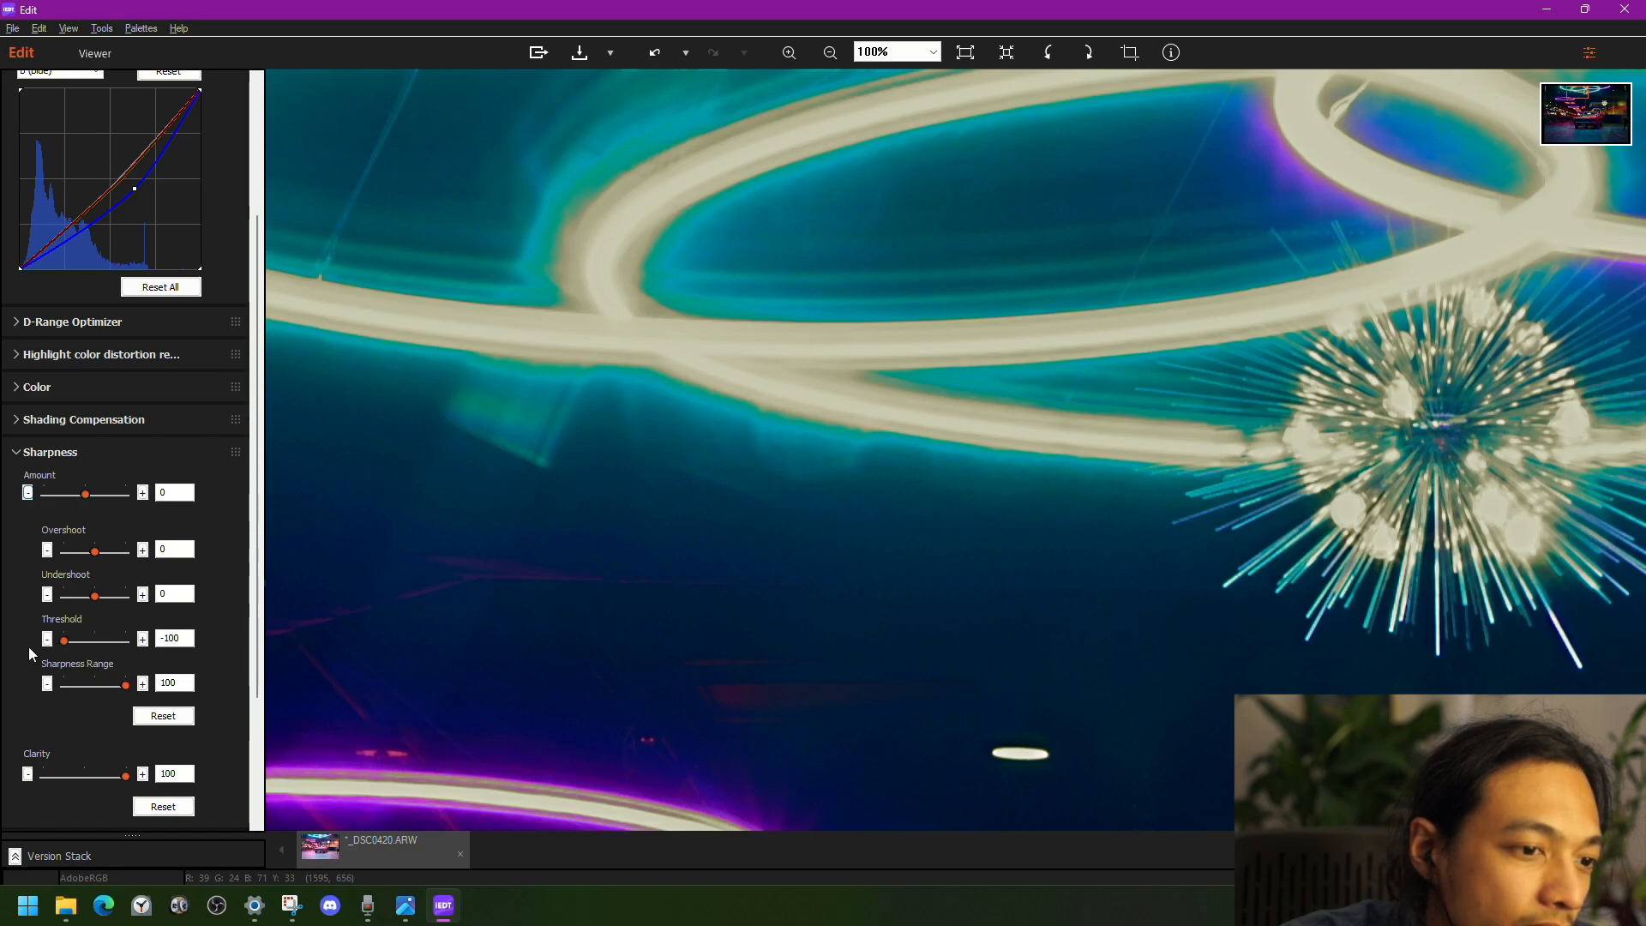
left_click_drag(95, 597, 3, 543)
left_click_drag(86, 494, 197, 508)
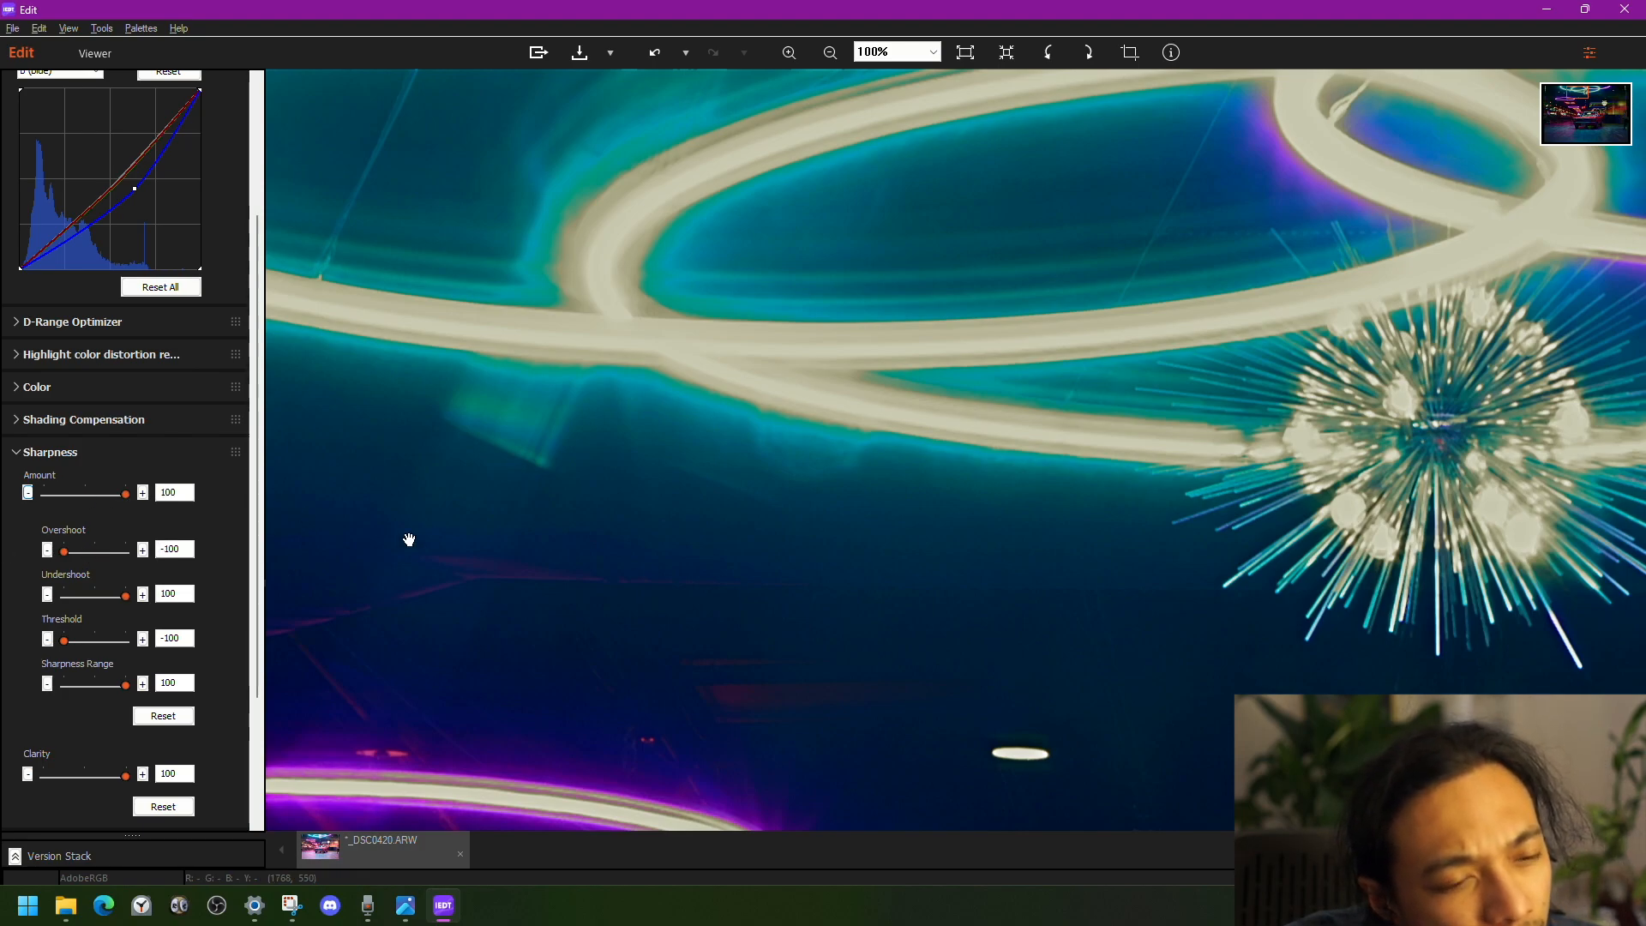
scroll(625, 620, "down", 3)
scroll(635, 615, "down", 1)
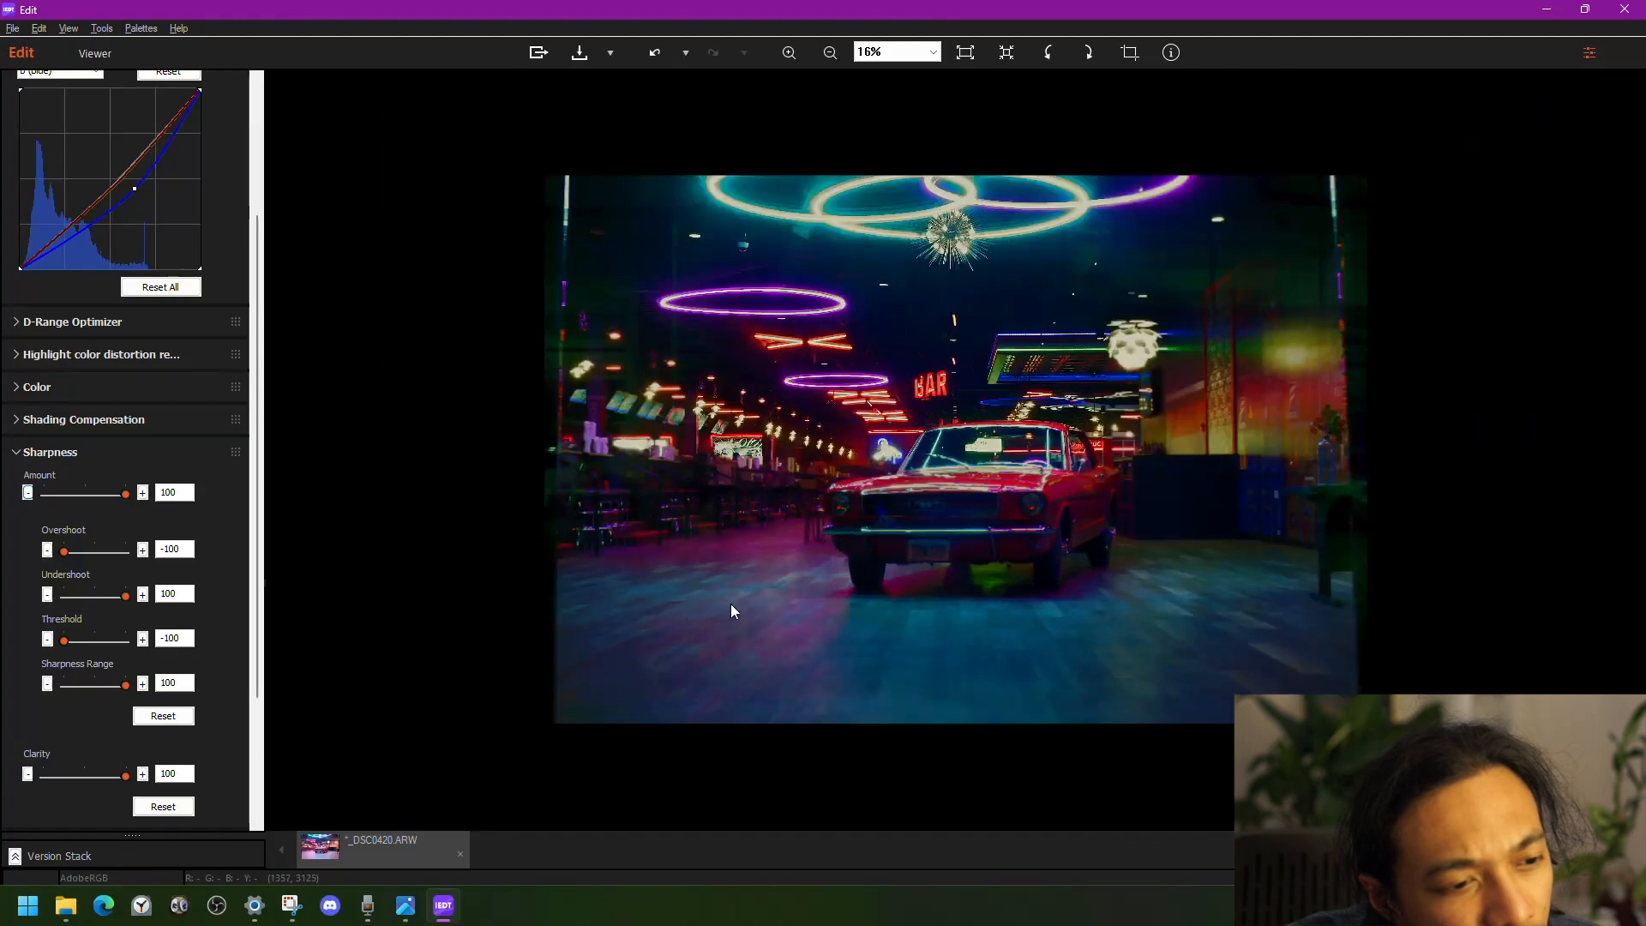
- Set the sharpness Threshold to 100 and check the effect on the car and the full photo
scroll(983, 594, "up", 4)
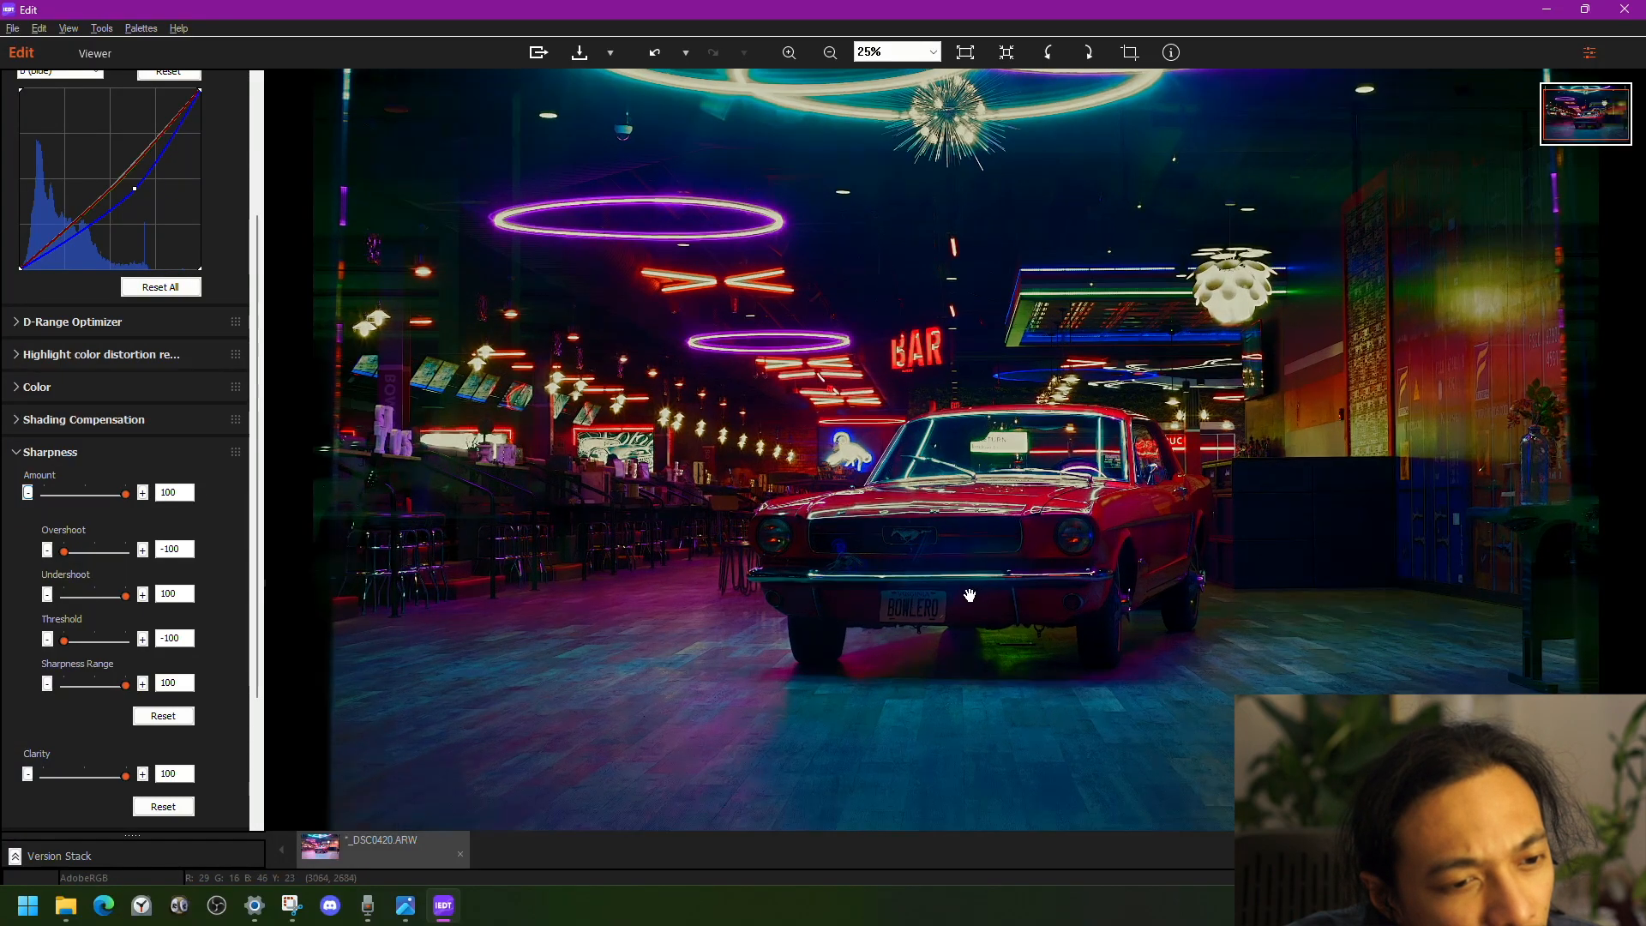
scroll(948, 596, "down", 4)
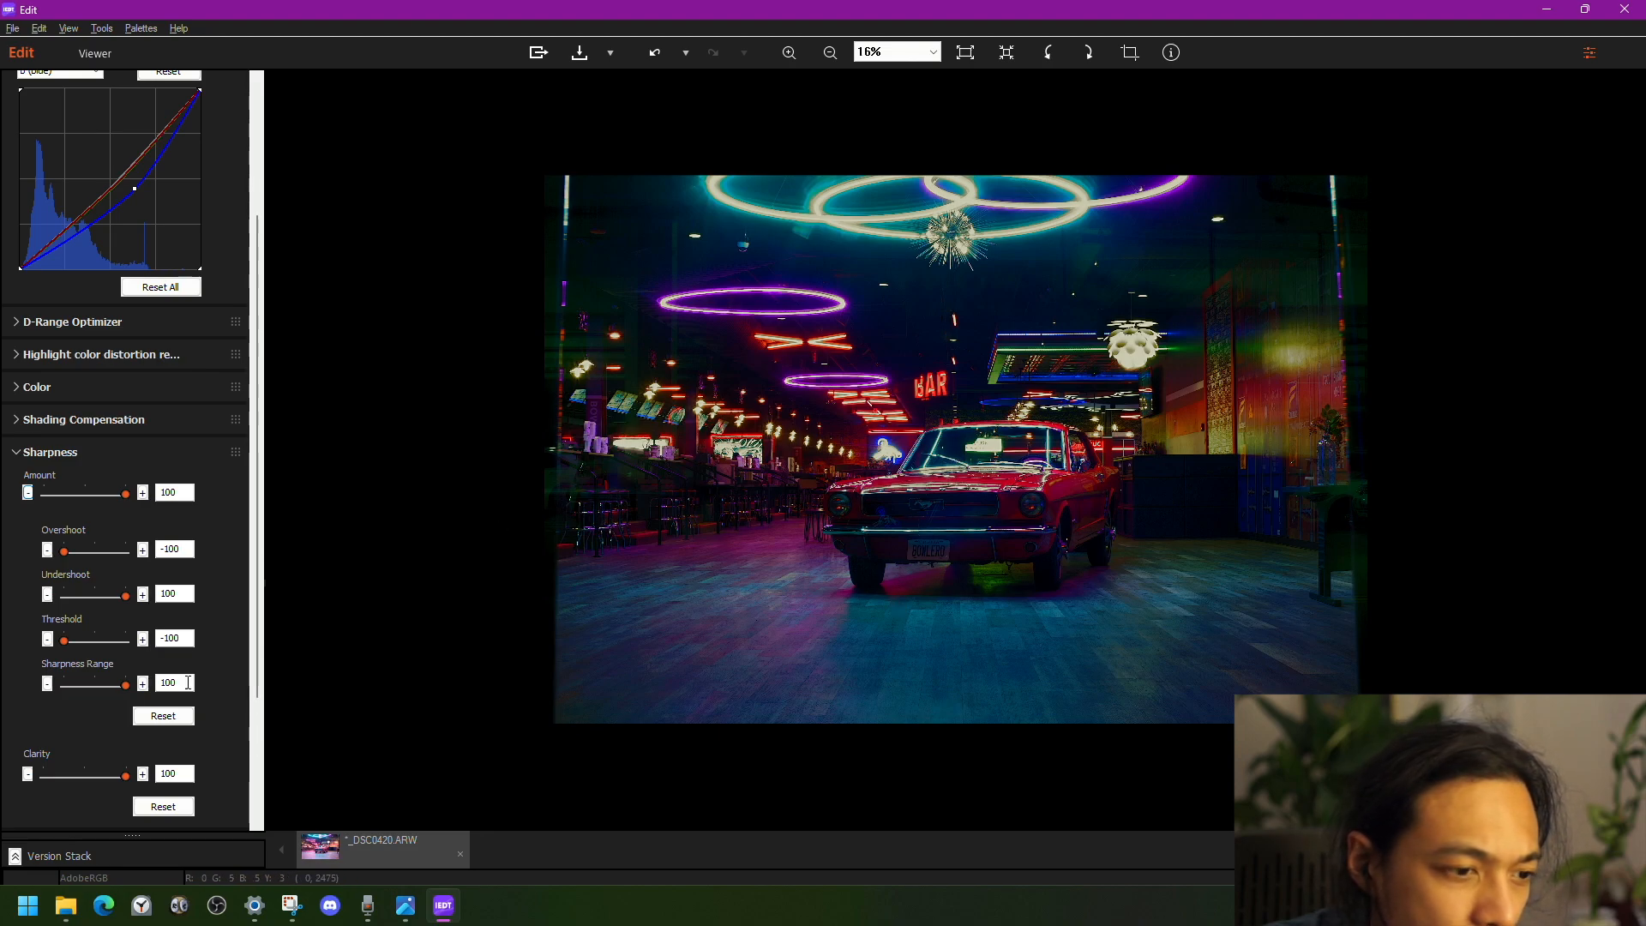
scroll(182, 693, "down", 1)
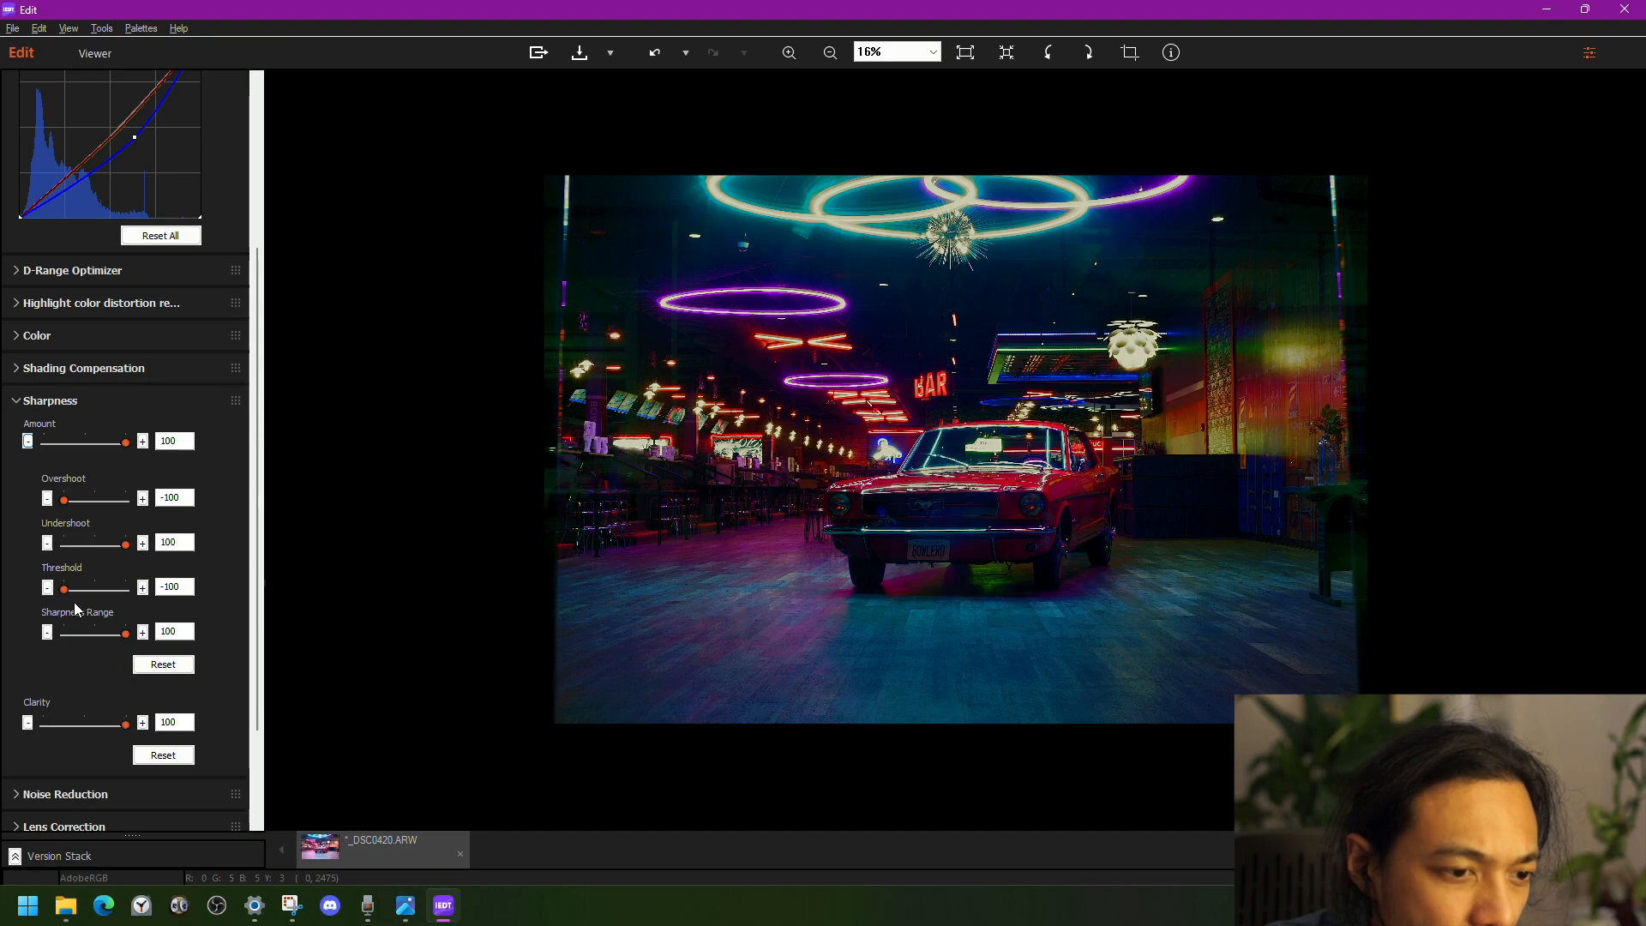
left_click_drag(65, 589, 202, 589)
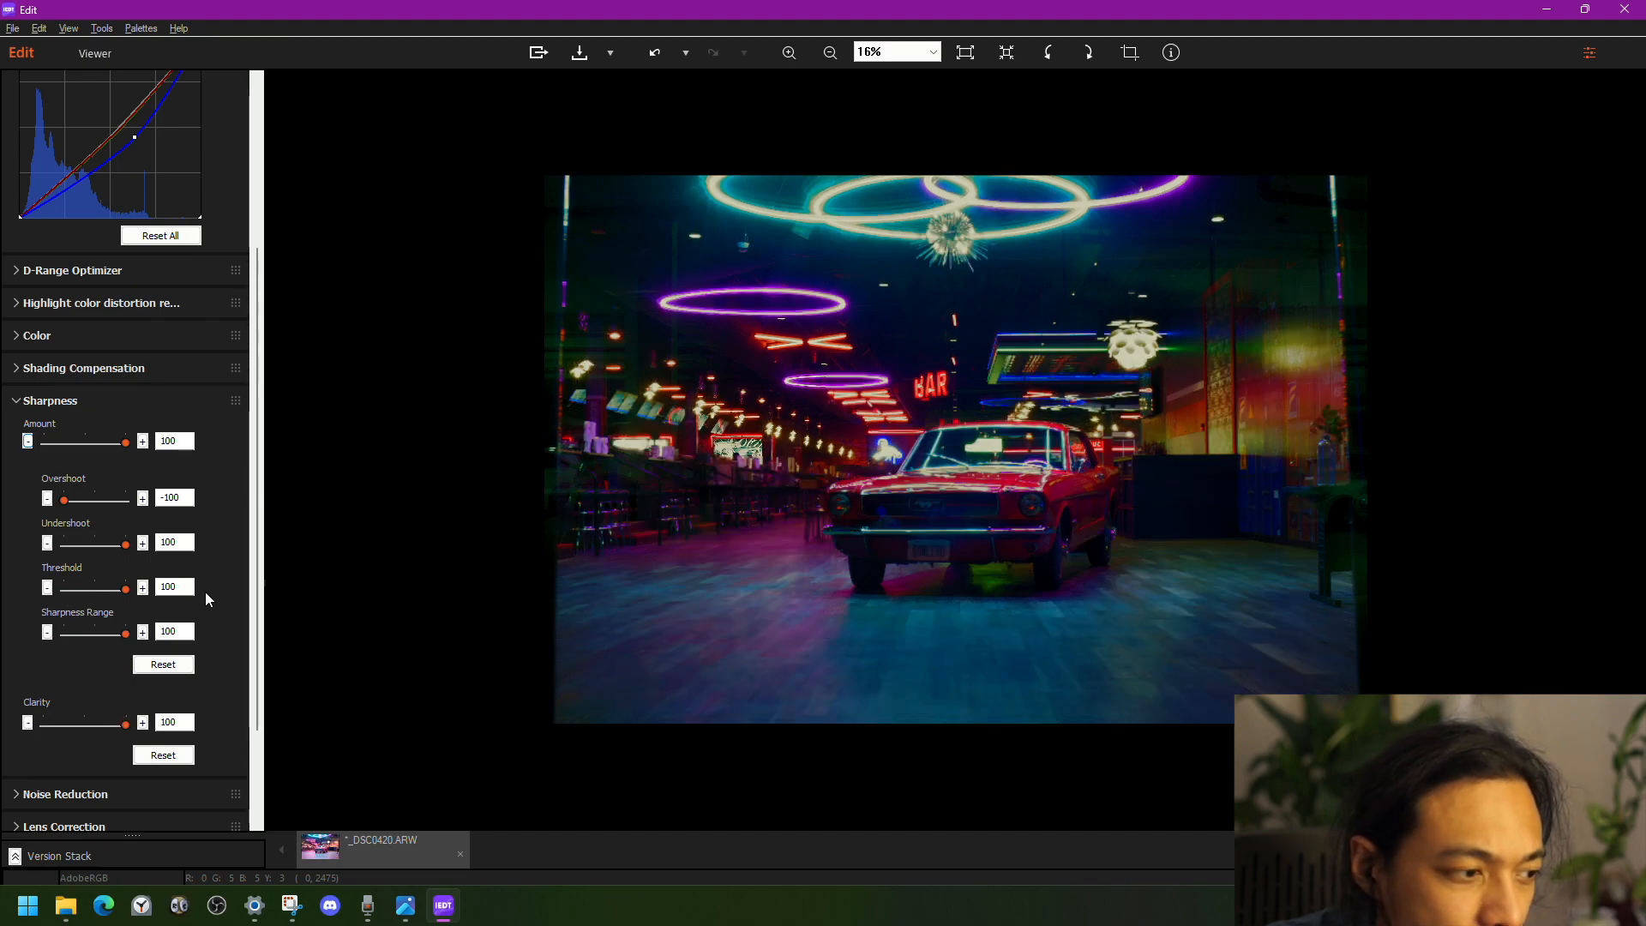
scroll(997, 558, "up", 1)
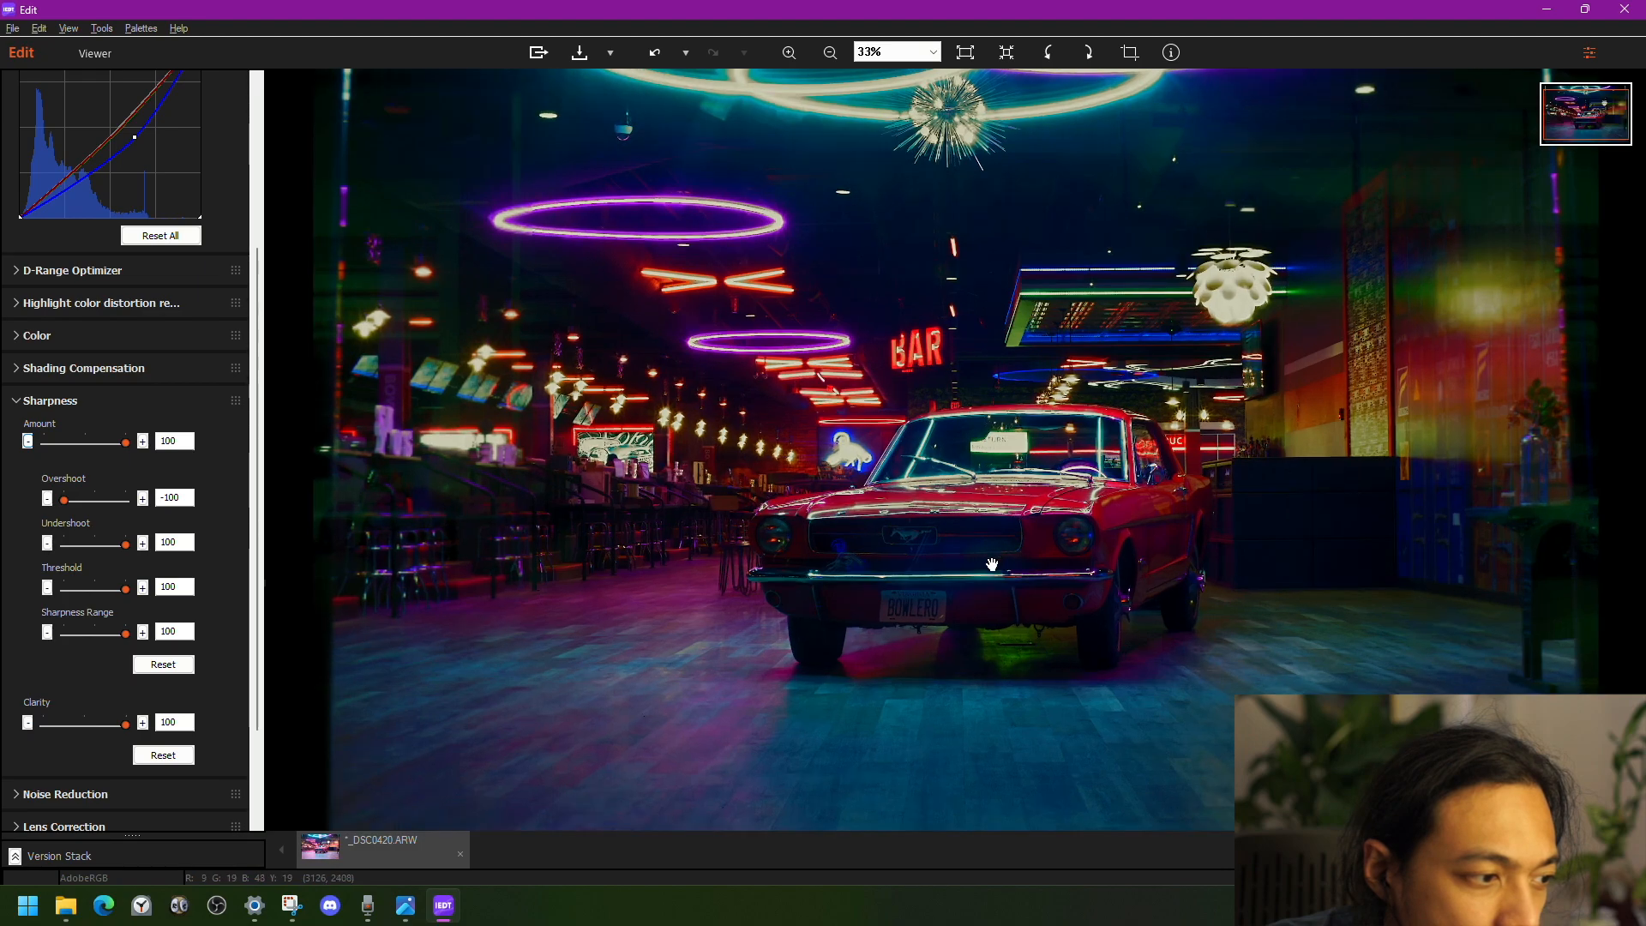
scroll(994, 561, "down", 2)
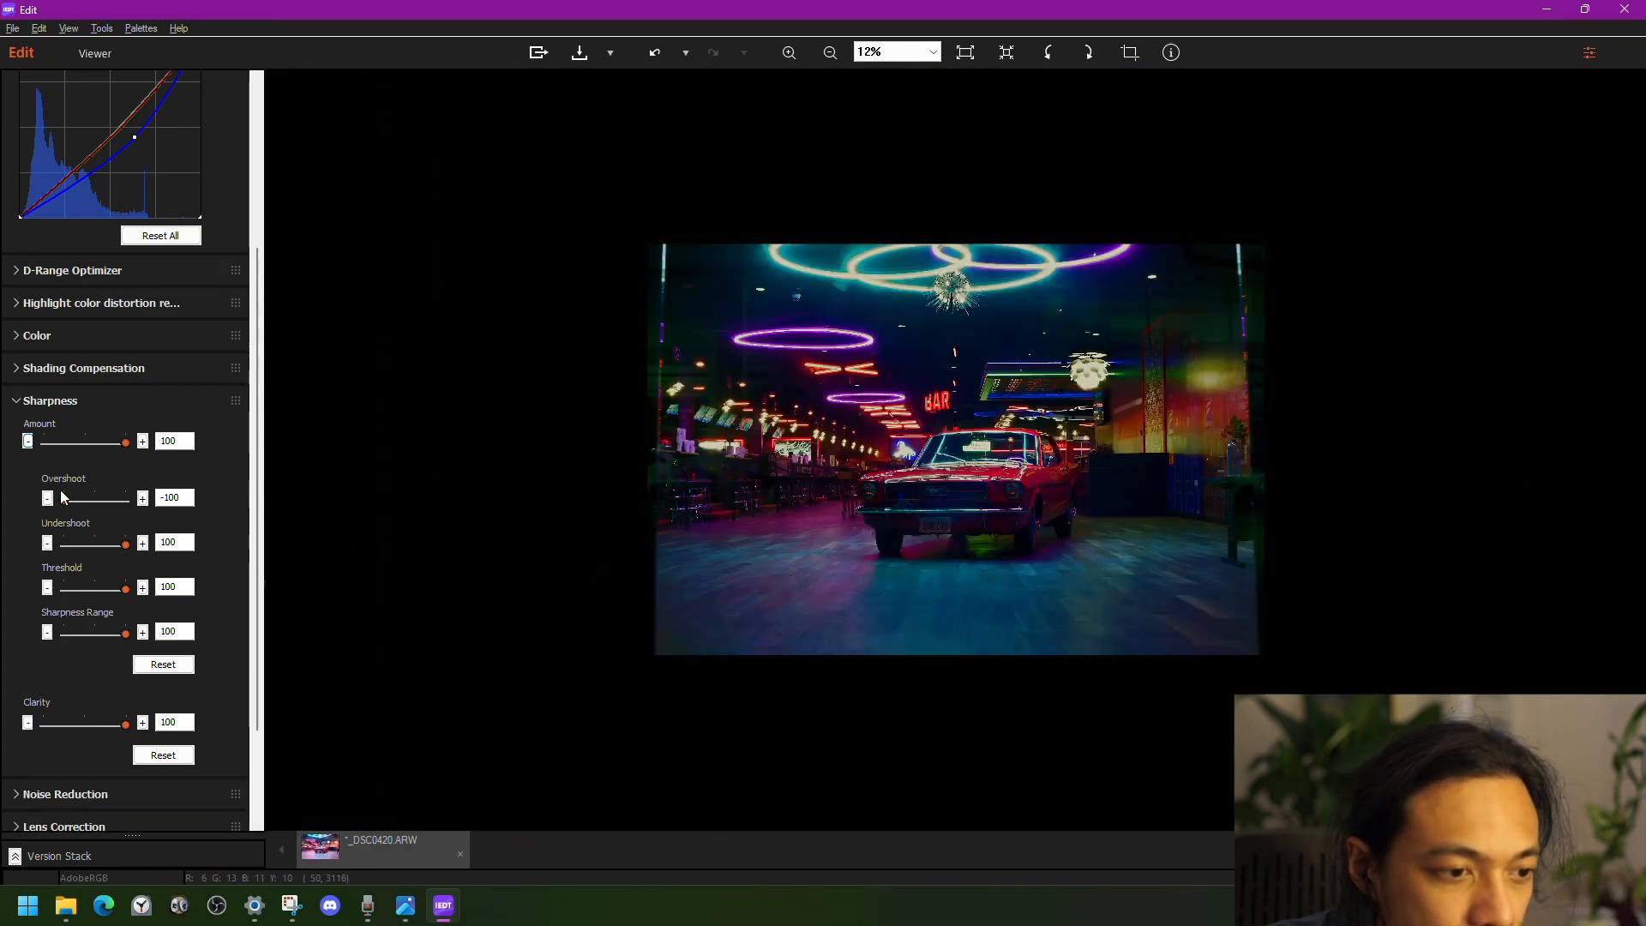
- Try Overshoot at 100 and Undershoot at -100 in the sharpness settings and compare the photo at several magnifications
left_click_drag(70, 503, 221, 511)
left_click_drag(126, 545, 33, 562)
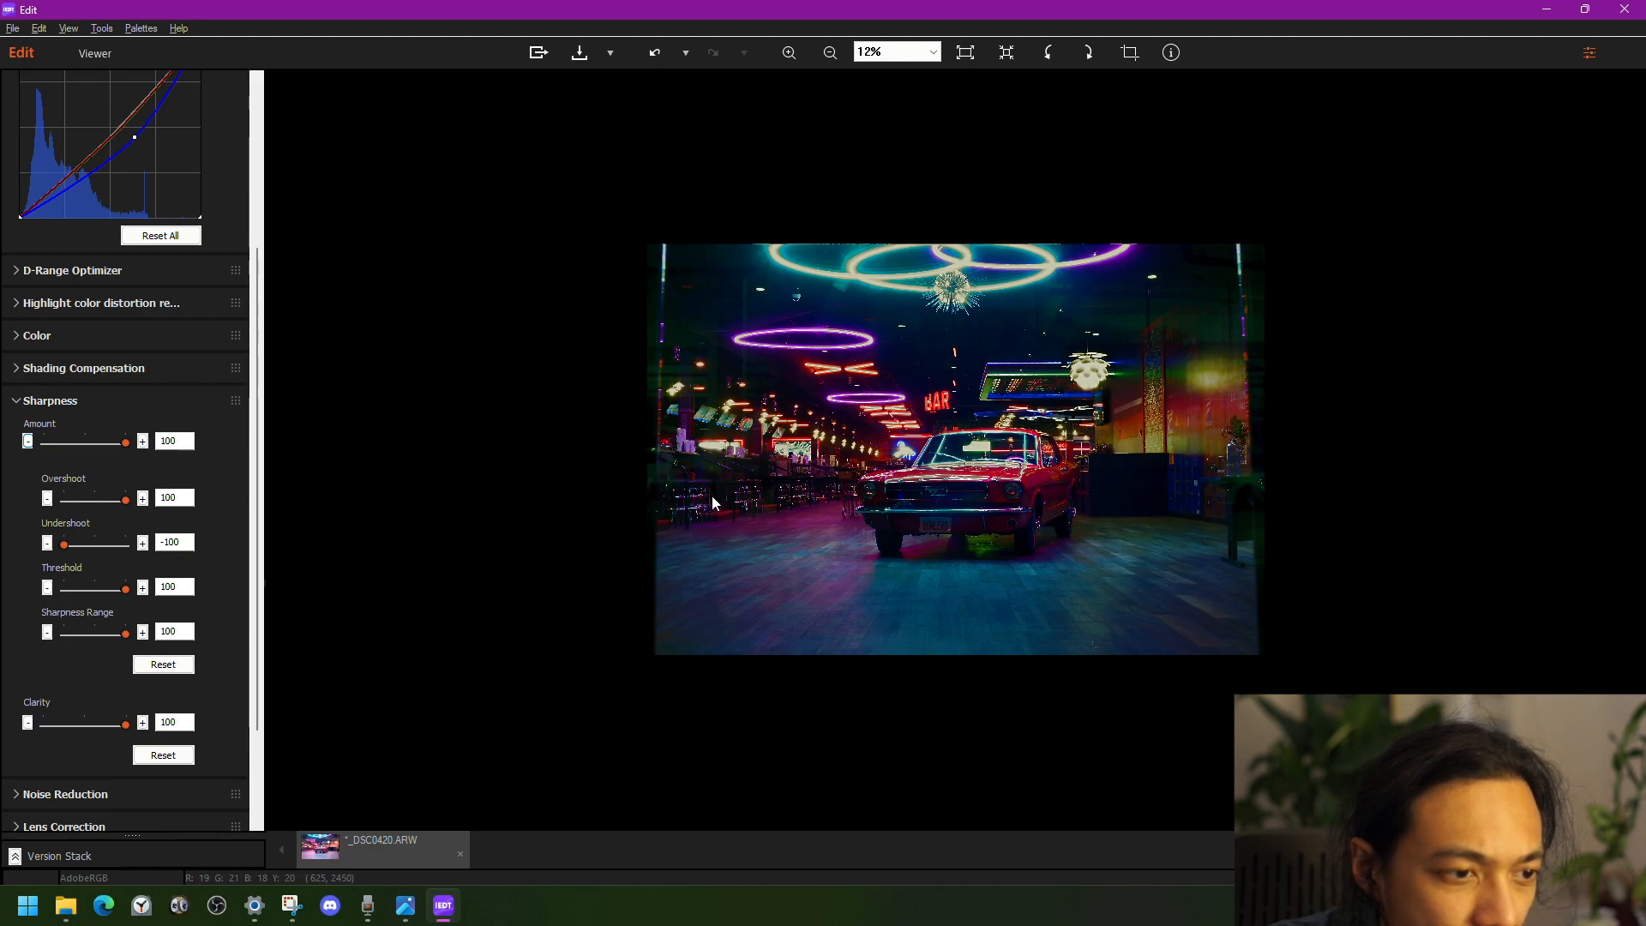
scroll(711, 496, "up", 2)
scroll(712, 496, "down", 1)
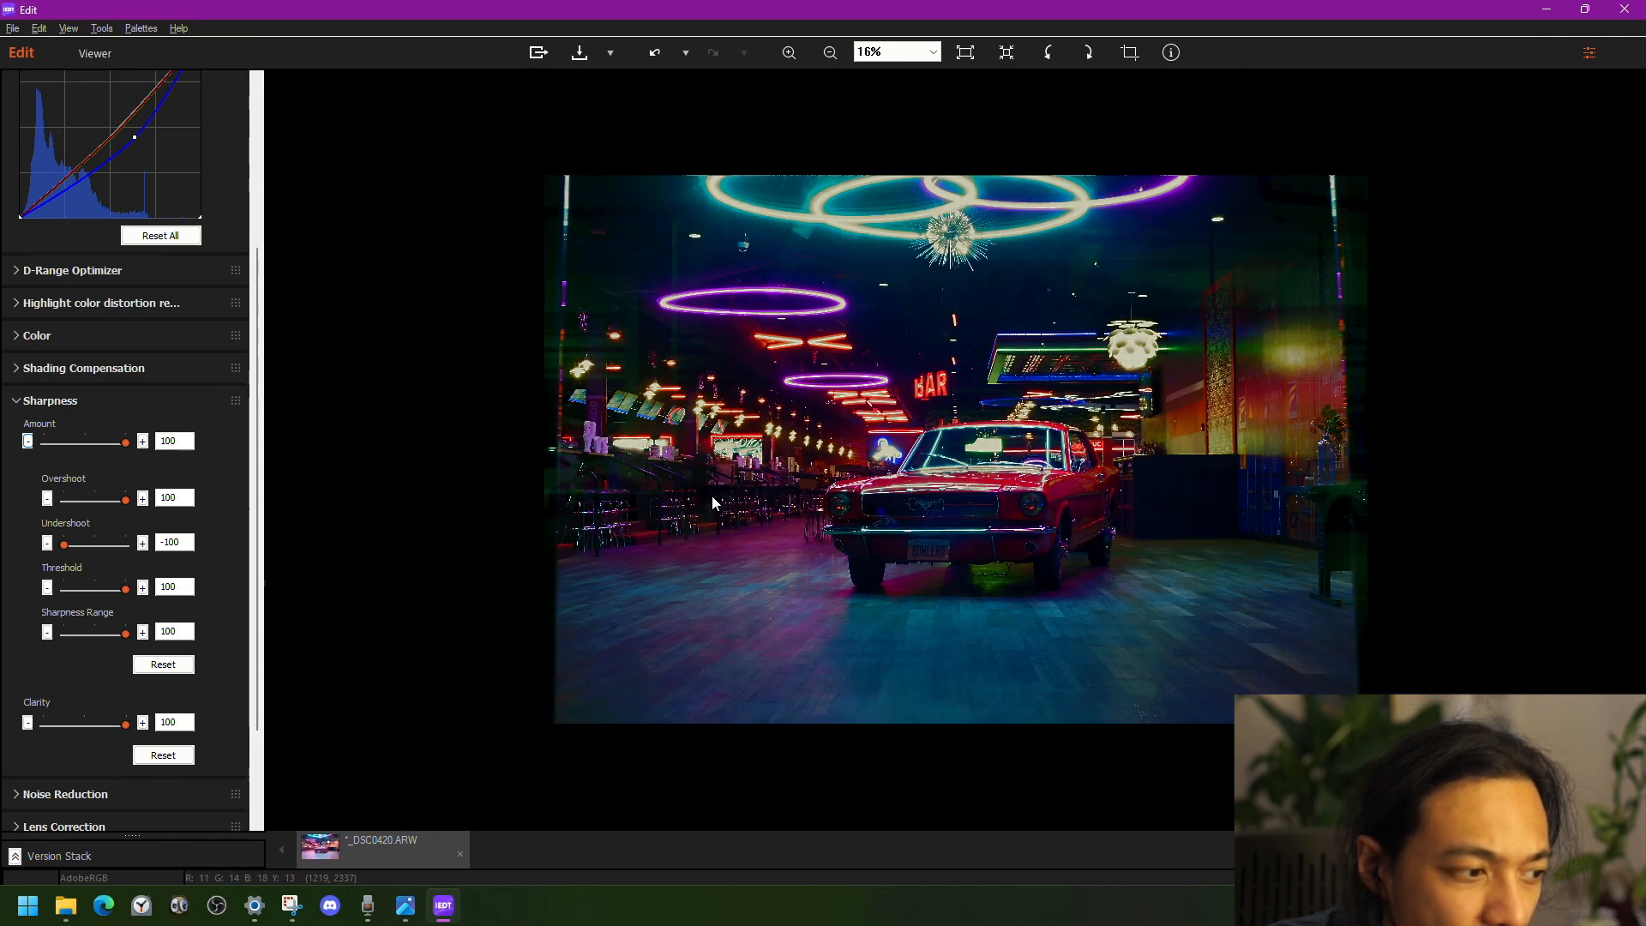
scroll(678, 490, "up", 4)
scroll(617, 515, "down", 6)
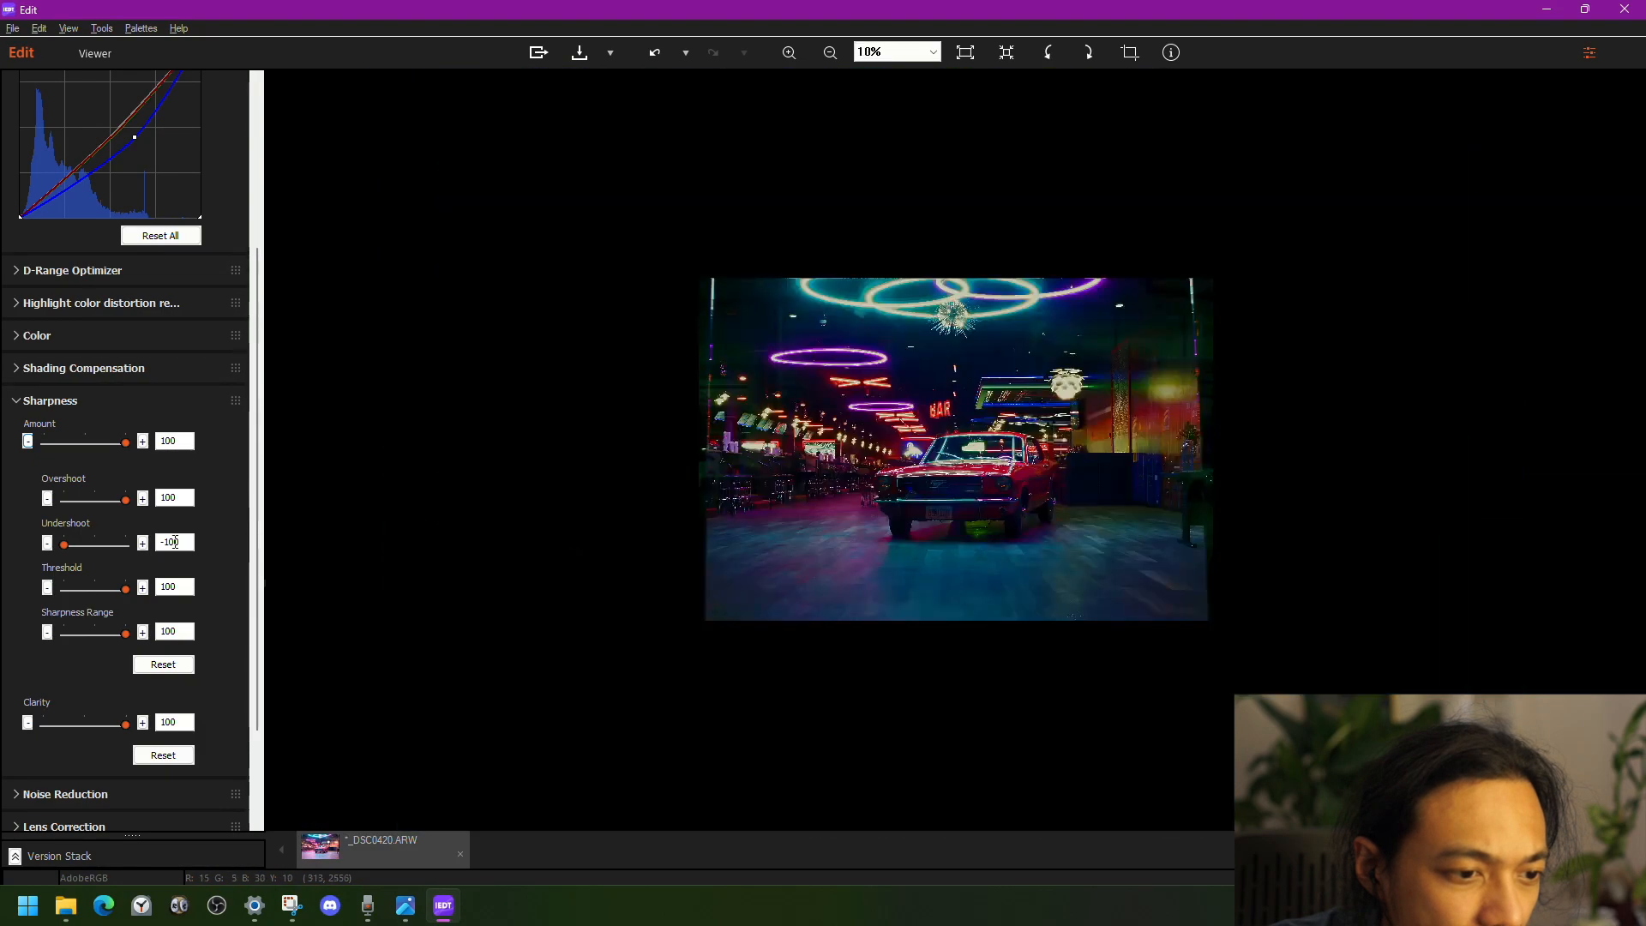
- Set Undershoot to 100 and Overshoot to -100, and inspect the car and the full photo
left_click_drag(67, 544, 214, 537)
left_click_drag(125, 505, 19, 517)
scroll(900, 577, "up", 3)
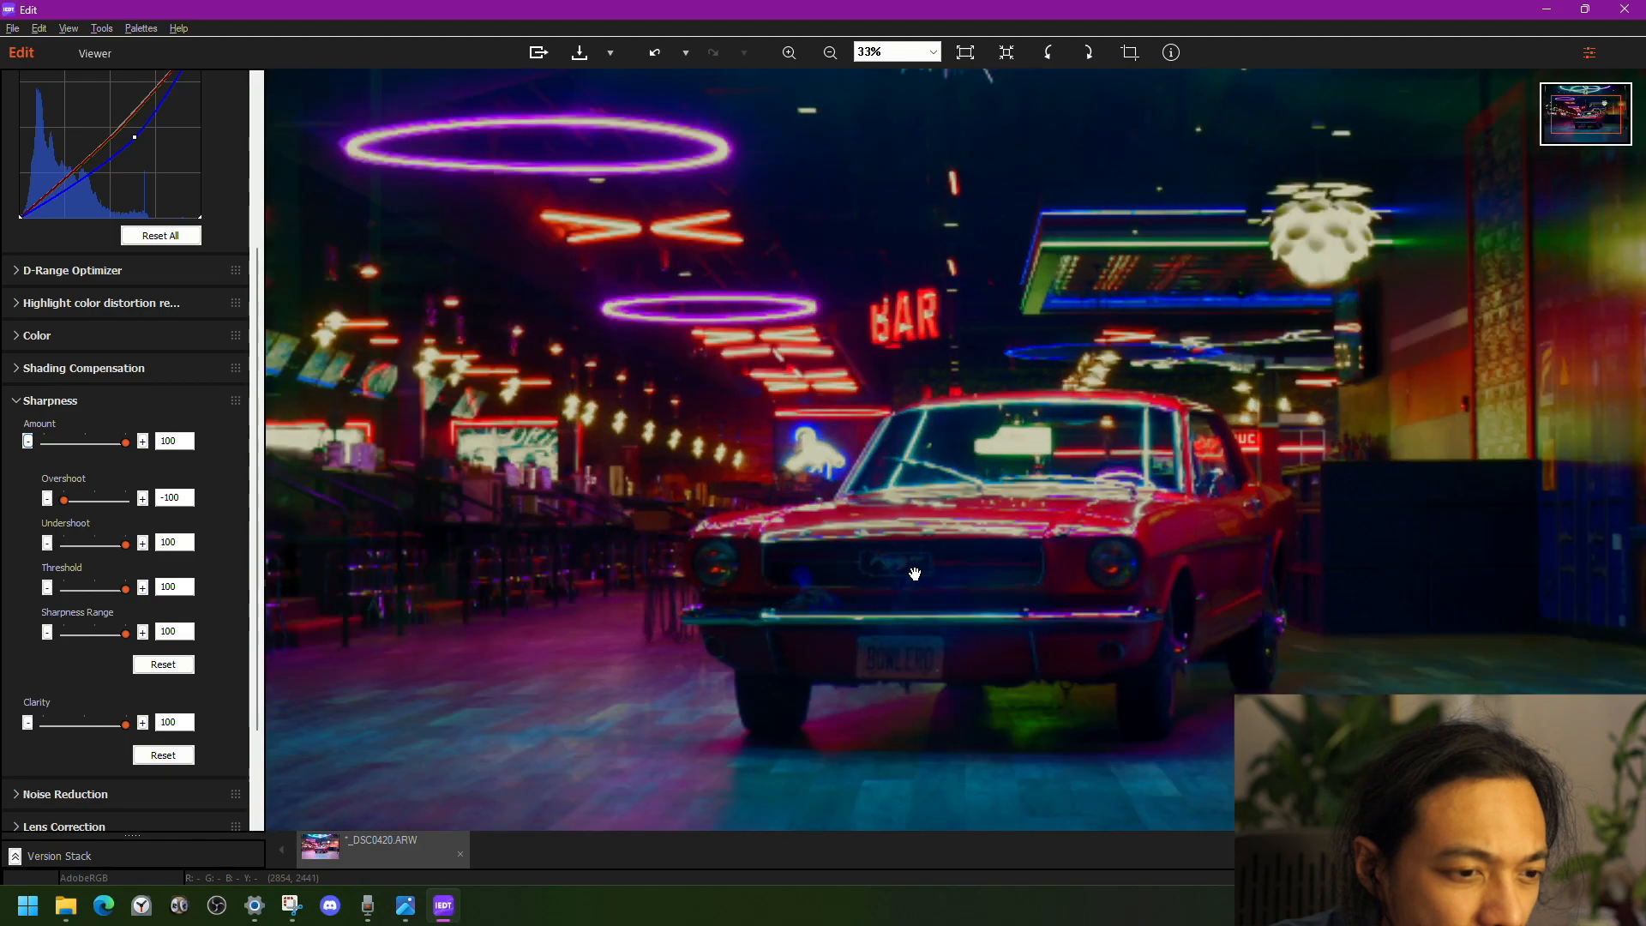
scroll(915, 573, "up", 3)
scroll(915, 572, "down", 2)
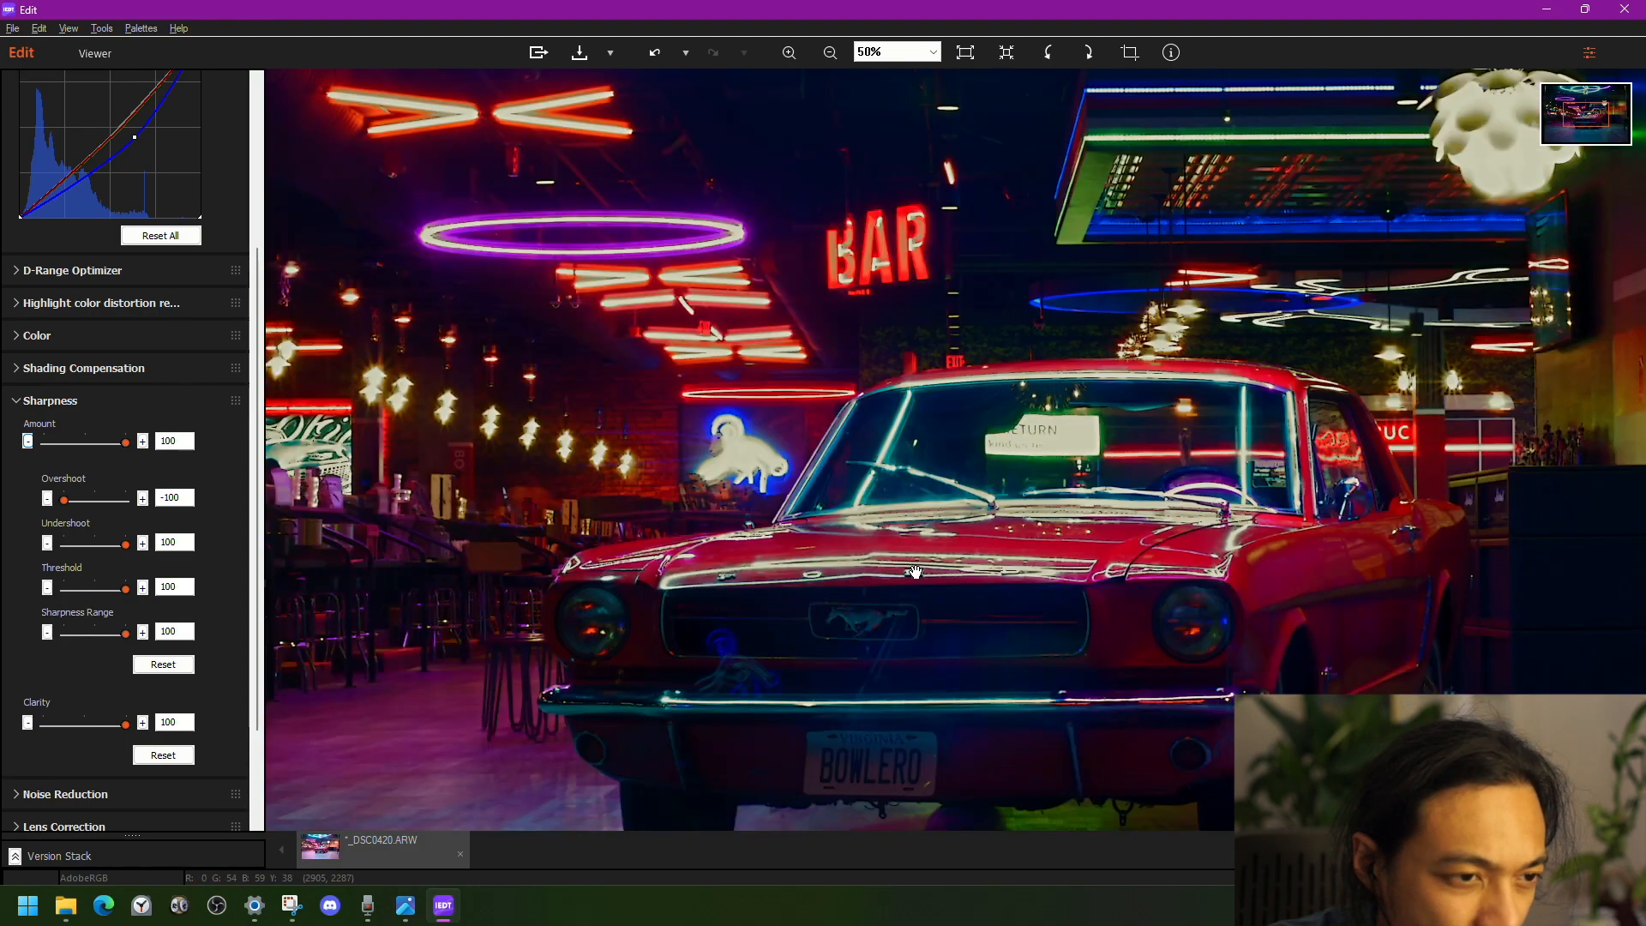
scroll(916, 571, "down", 3)
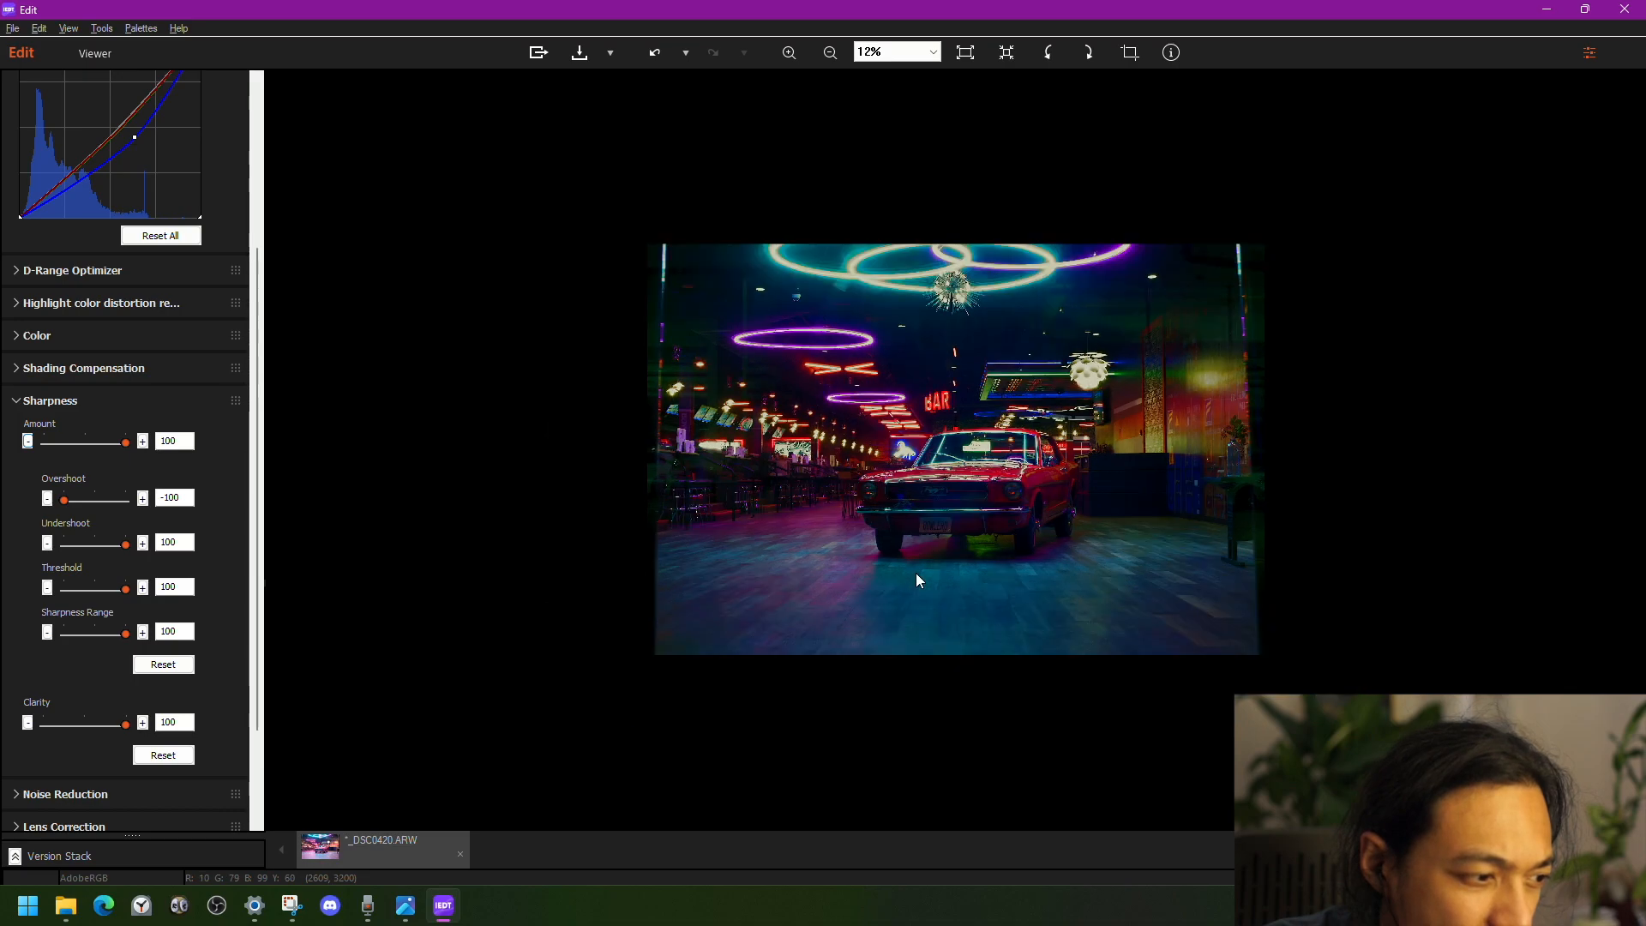
scroll(916, 572, "up", 1)
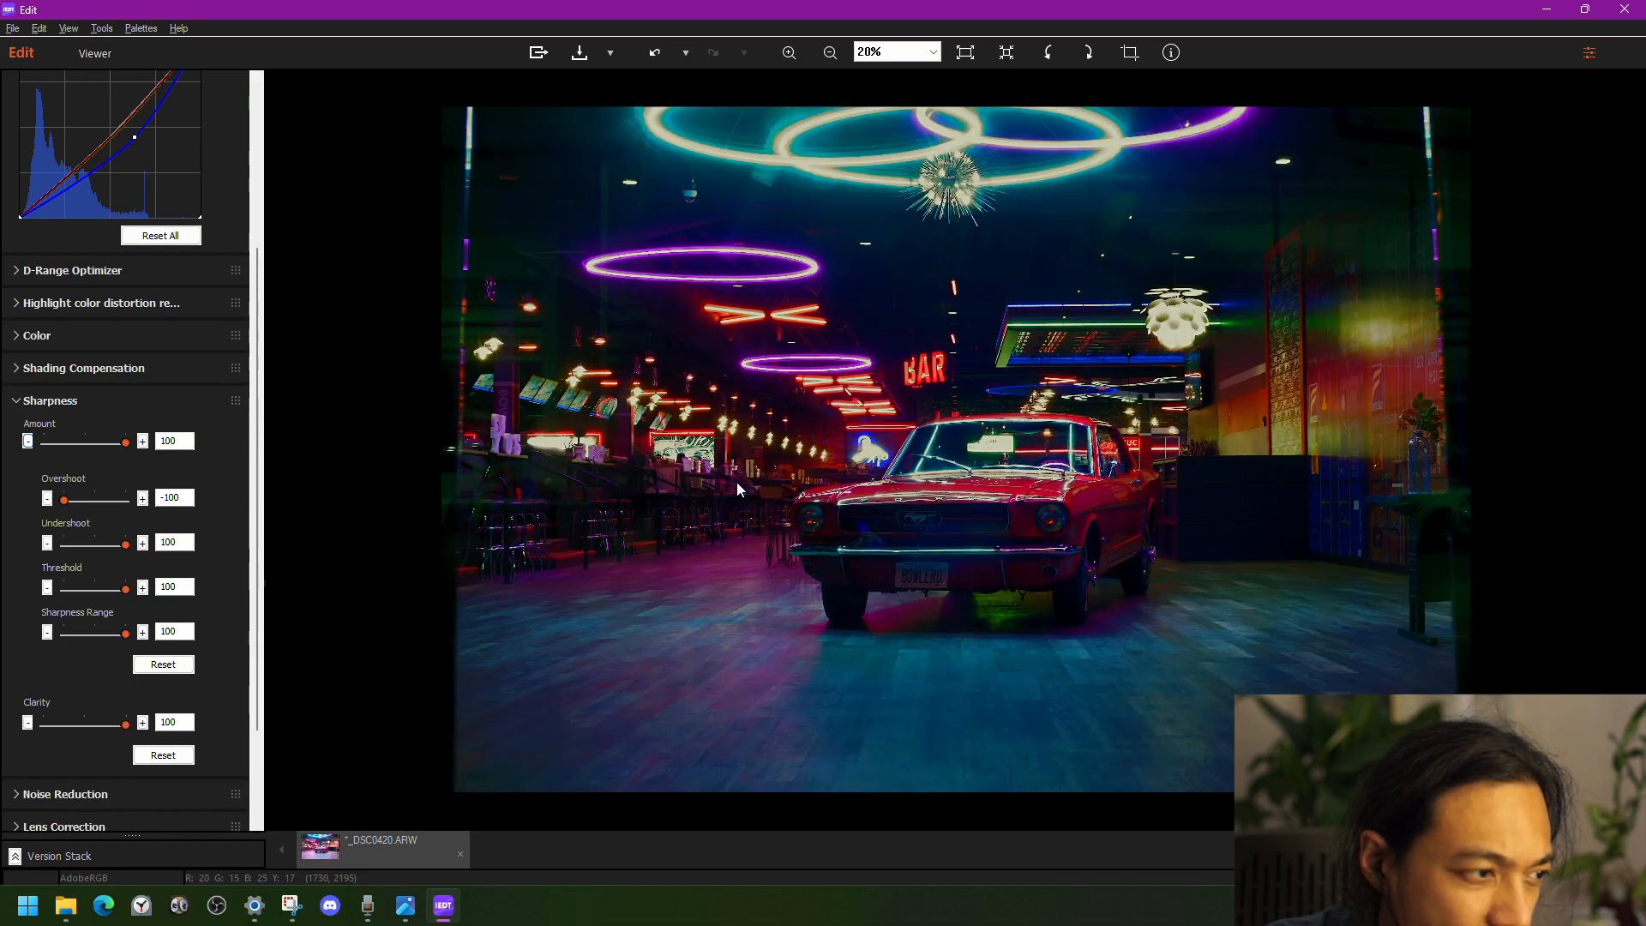
- Collapse the Sharpness and Tone Curve settings
left_click(27, 404)
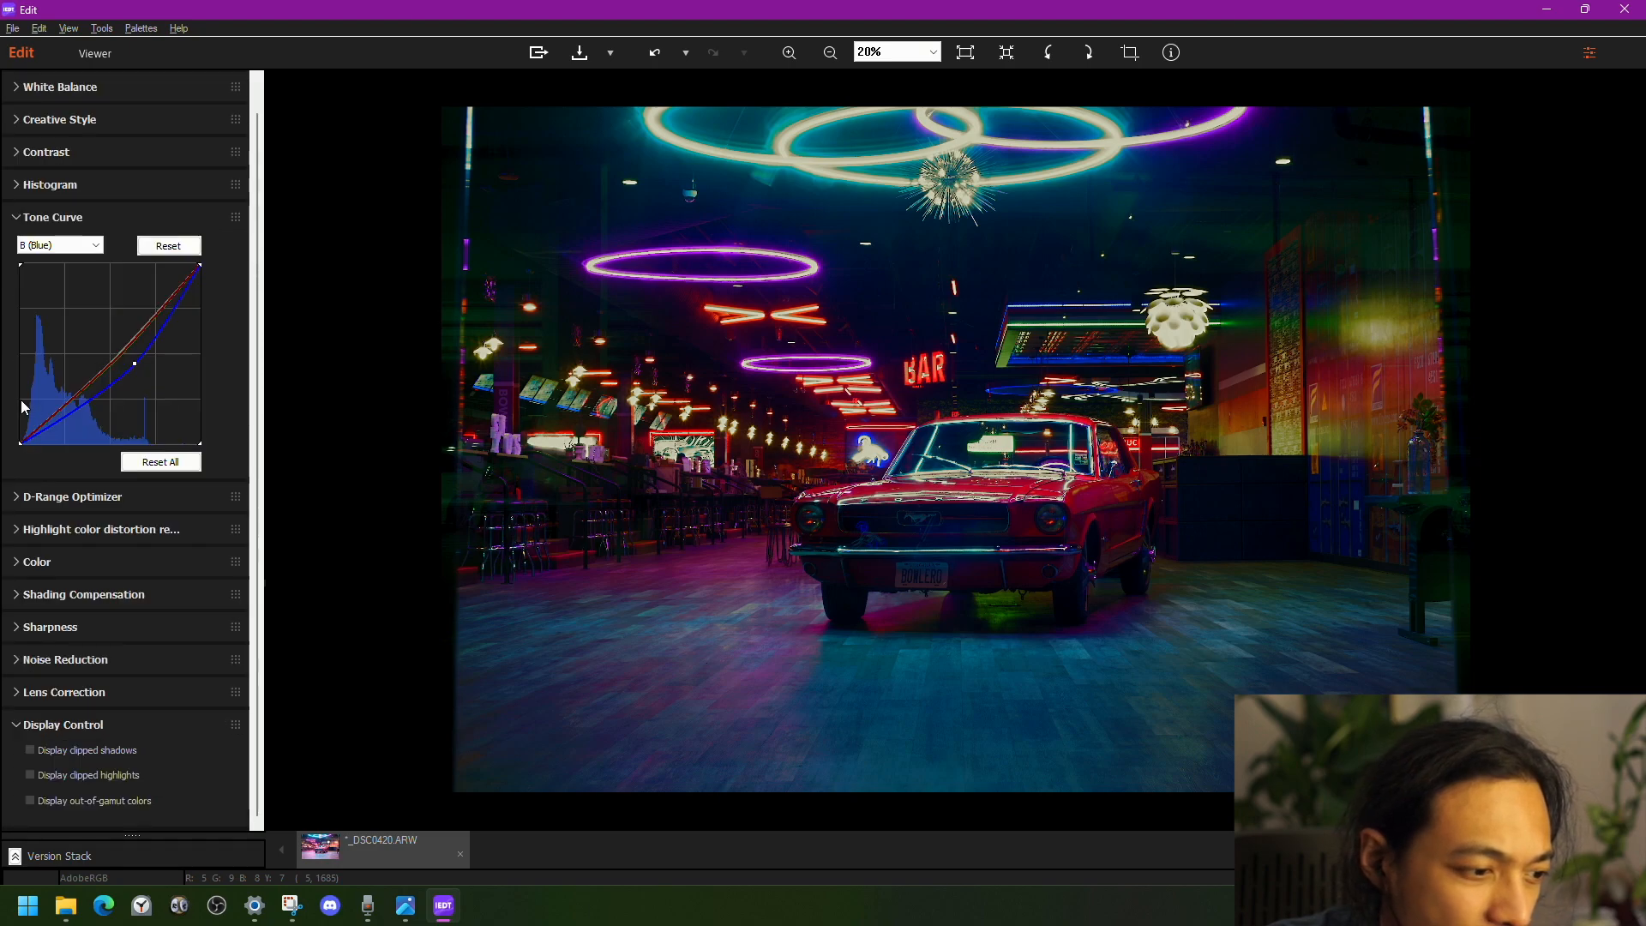
left_click(13, 219)
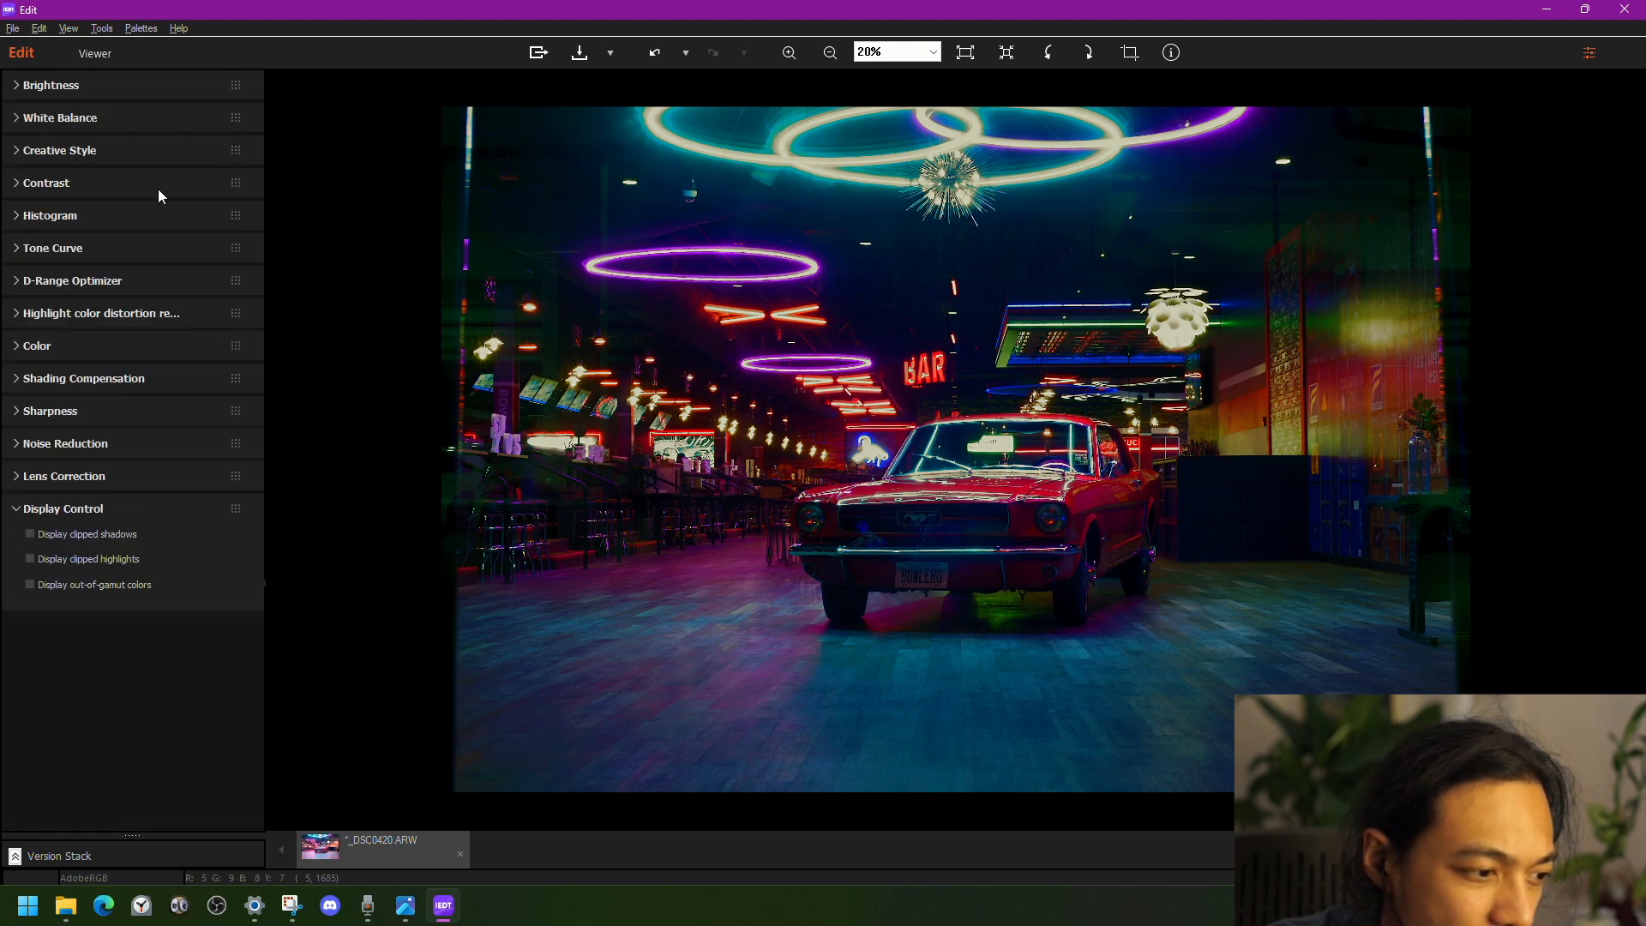
- Switch to Photos, view _DSC0420ed.ARW maximized for comparison, and return to the photo being edited
left_click_drag(547, 7, 809, 19)
mouse_move(405, 911)
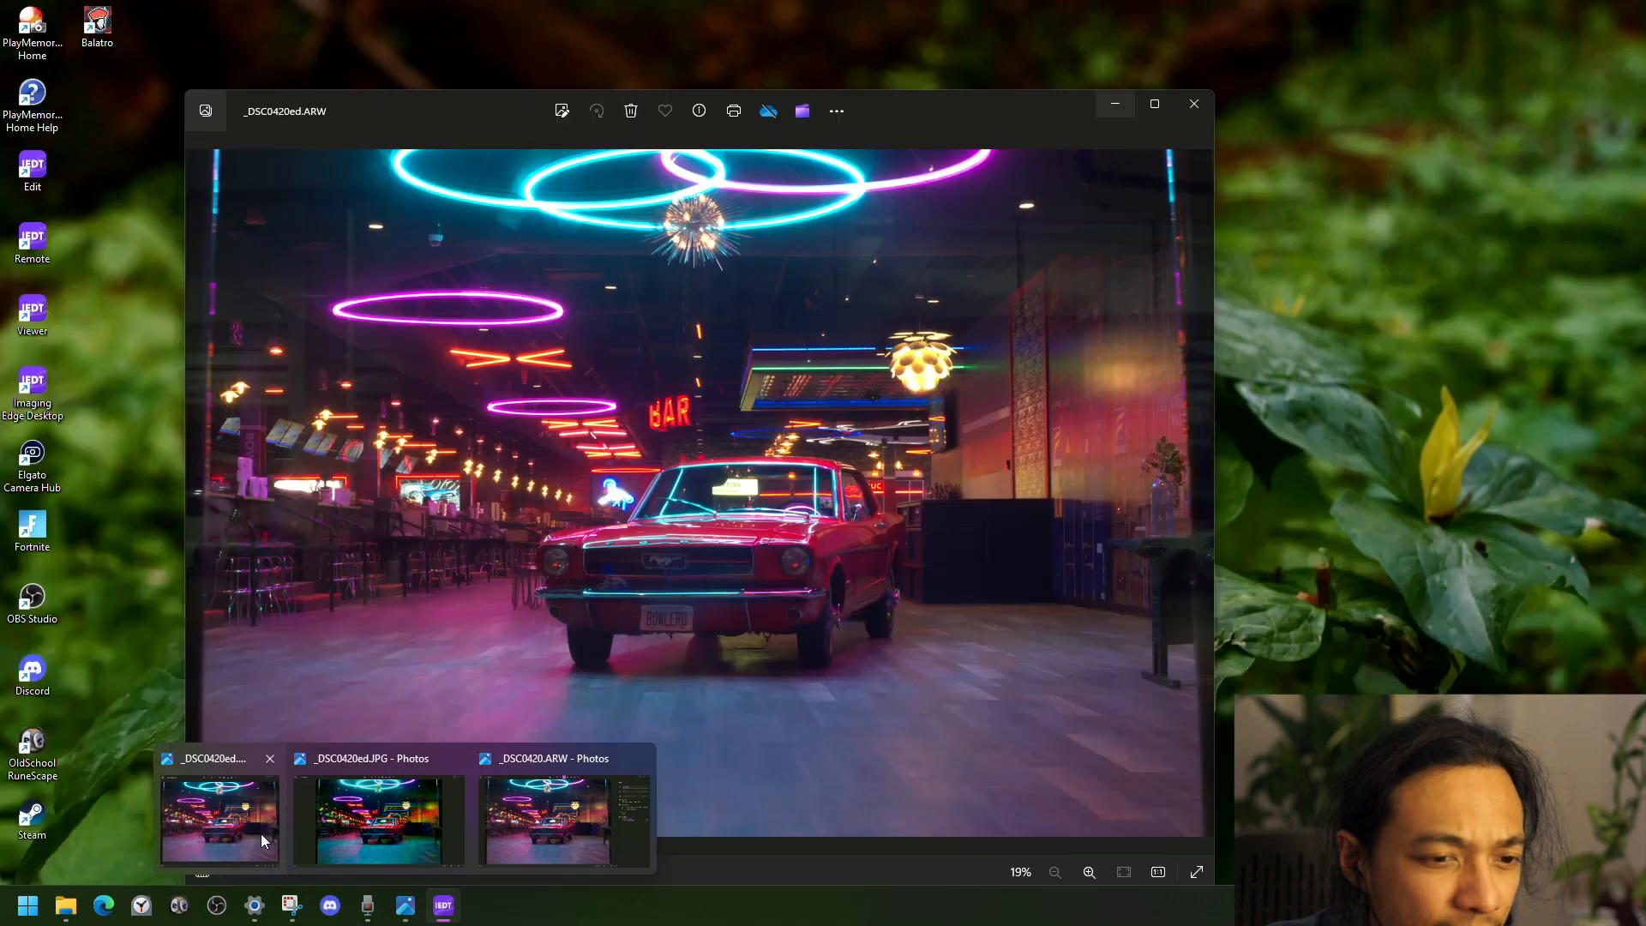
left_click(260, 833)
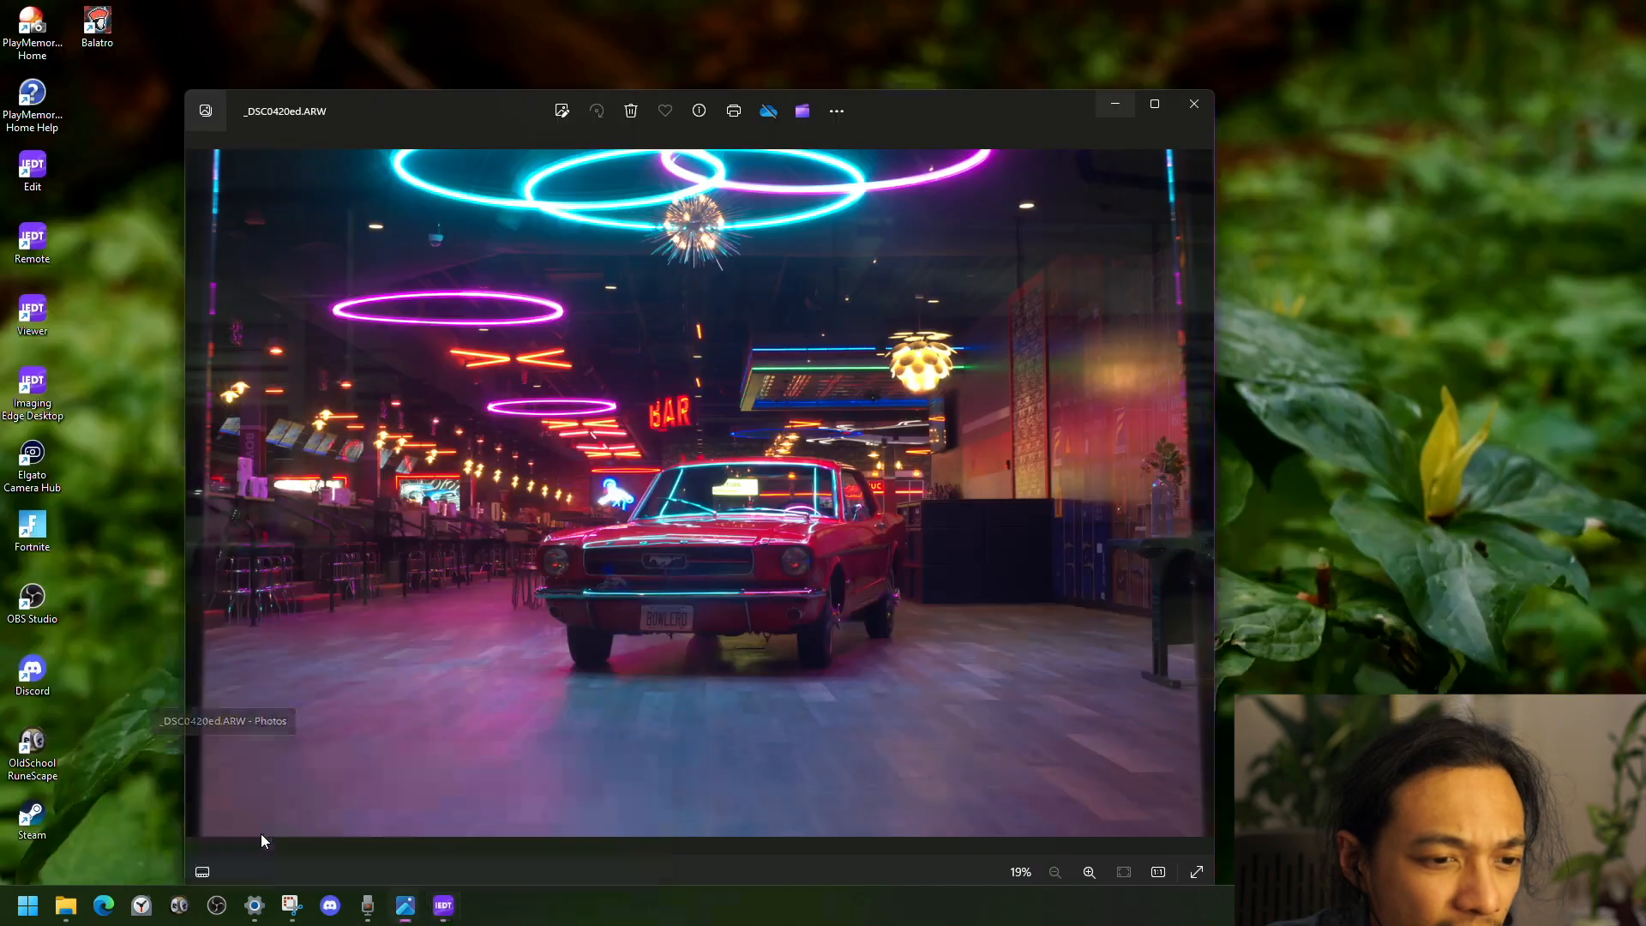
left_click_drag(906, 116, 1014, 13)
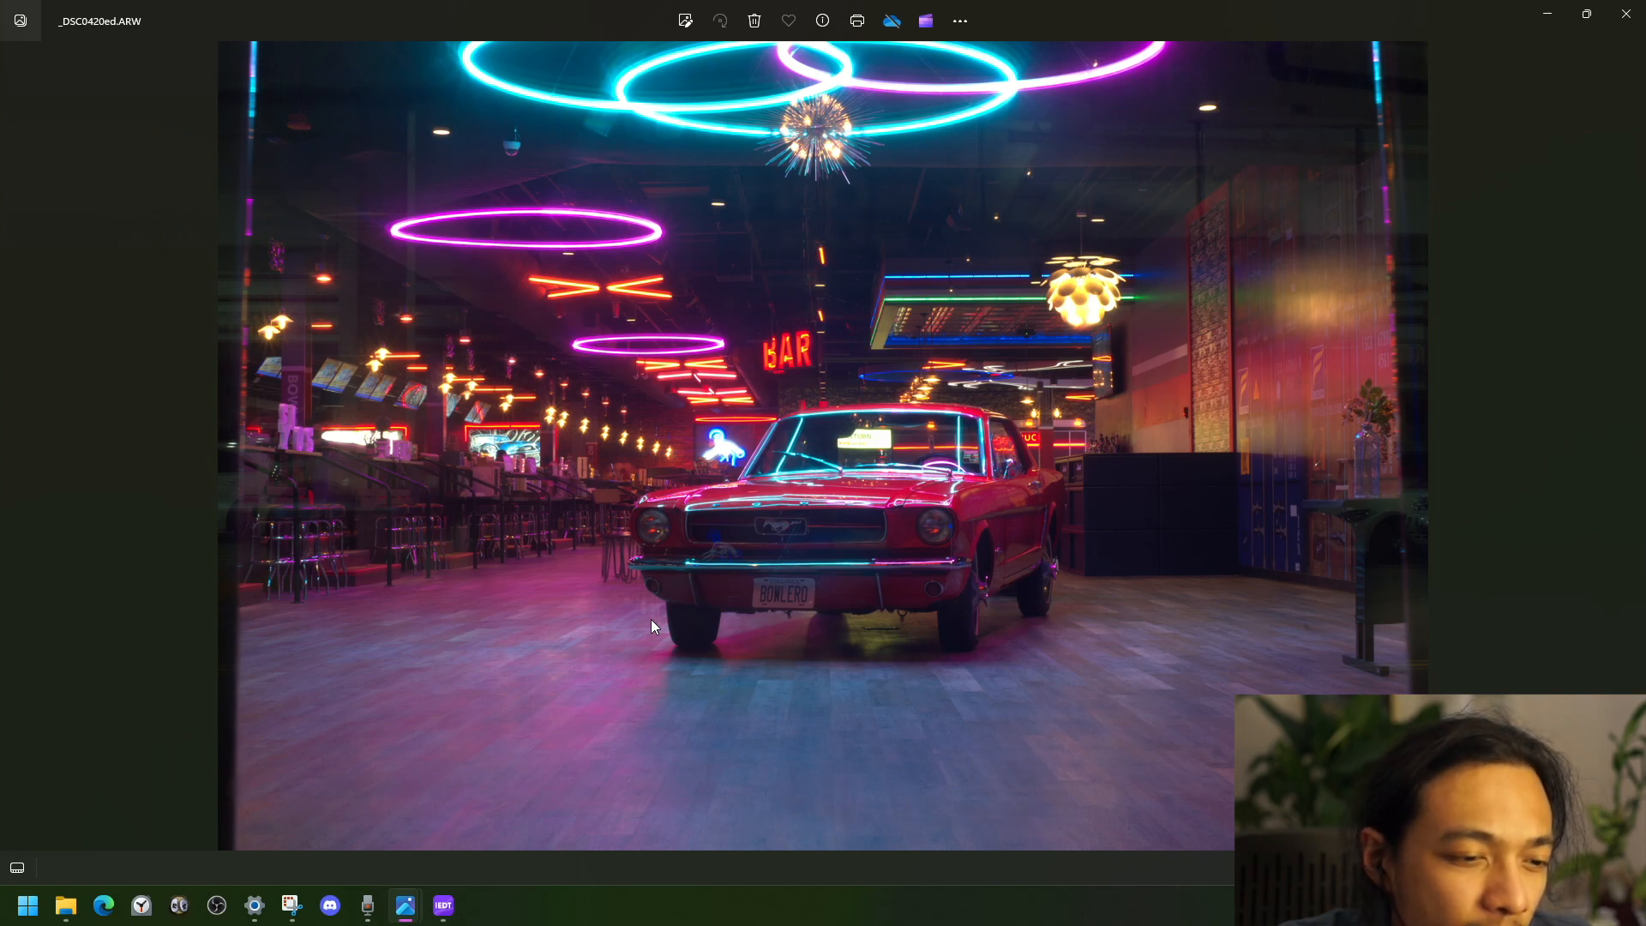
key("alt+Tab")
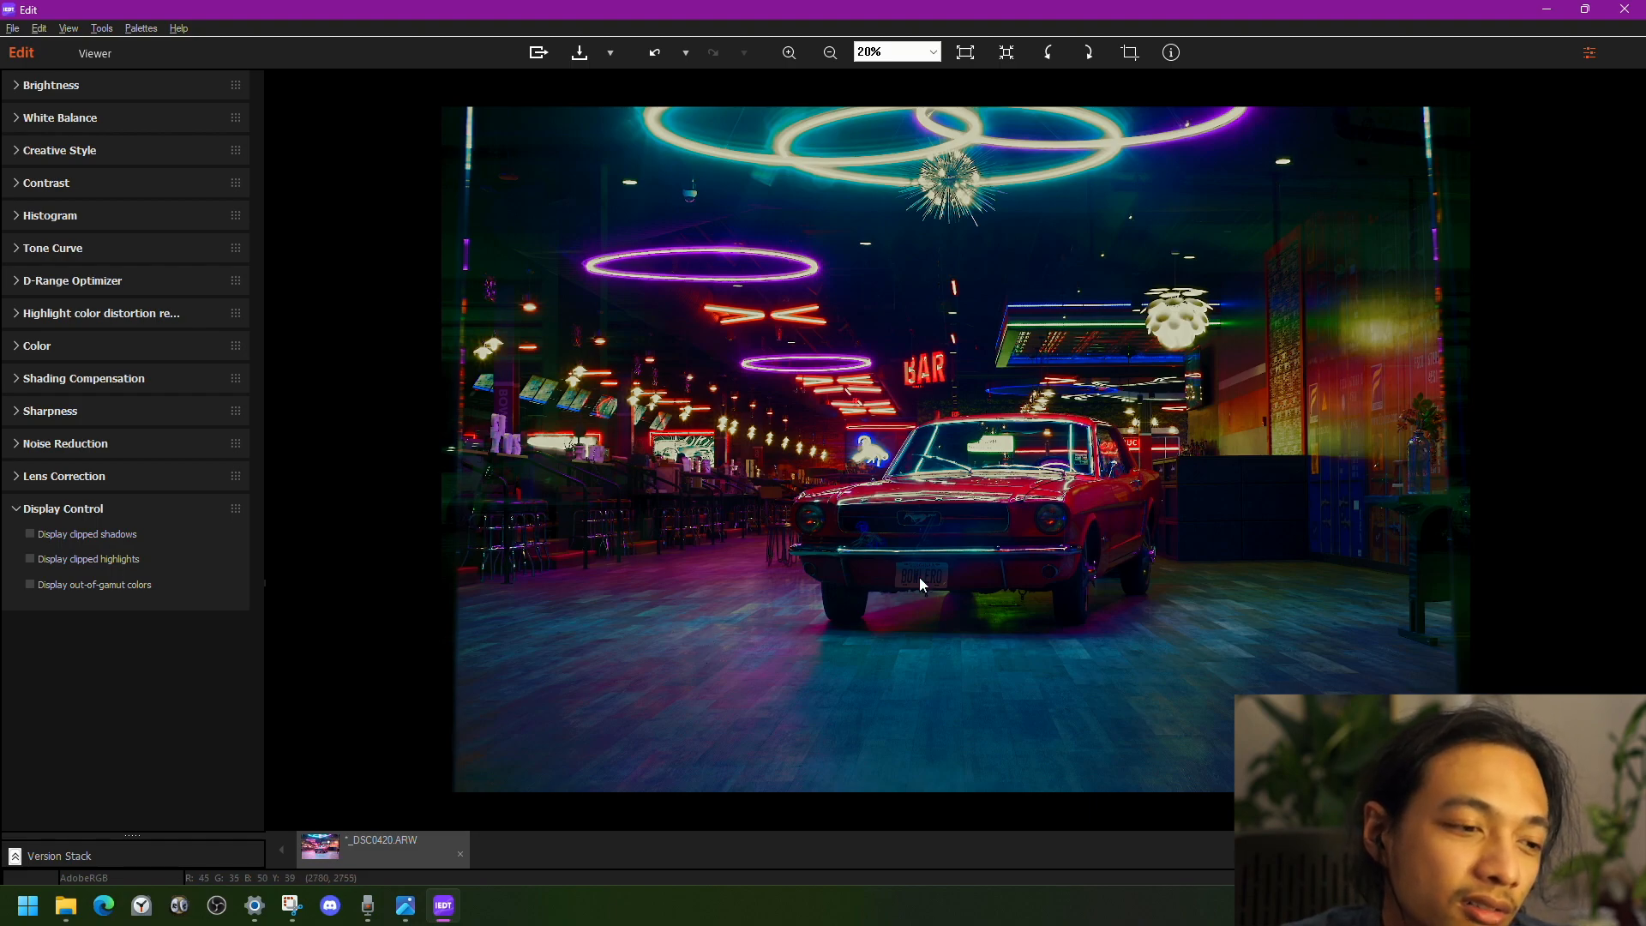
- Examine the edited photo's bar area behind the car, including the hanging lamps, stools and neon-framed sign, up to 200%
scroll(1024, 514, "up", 1)
scroll(1071, 554, "down", 1)
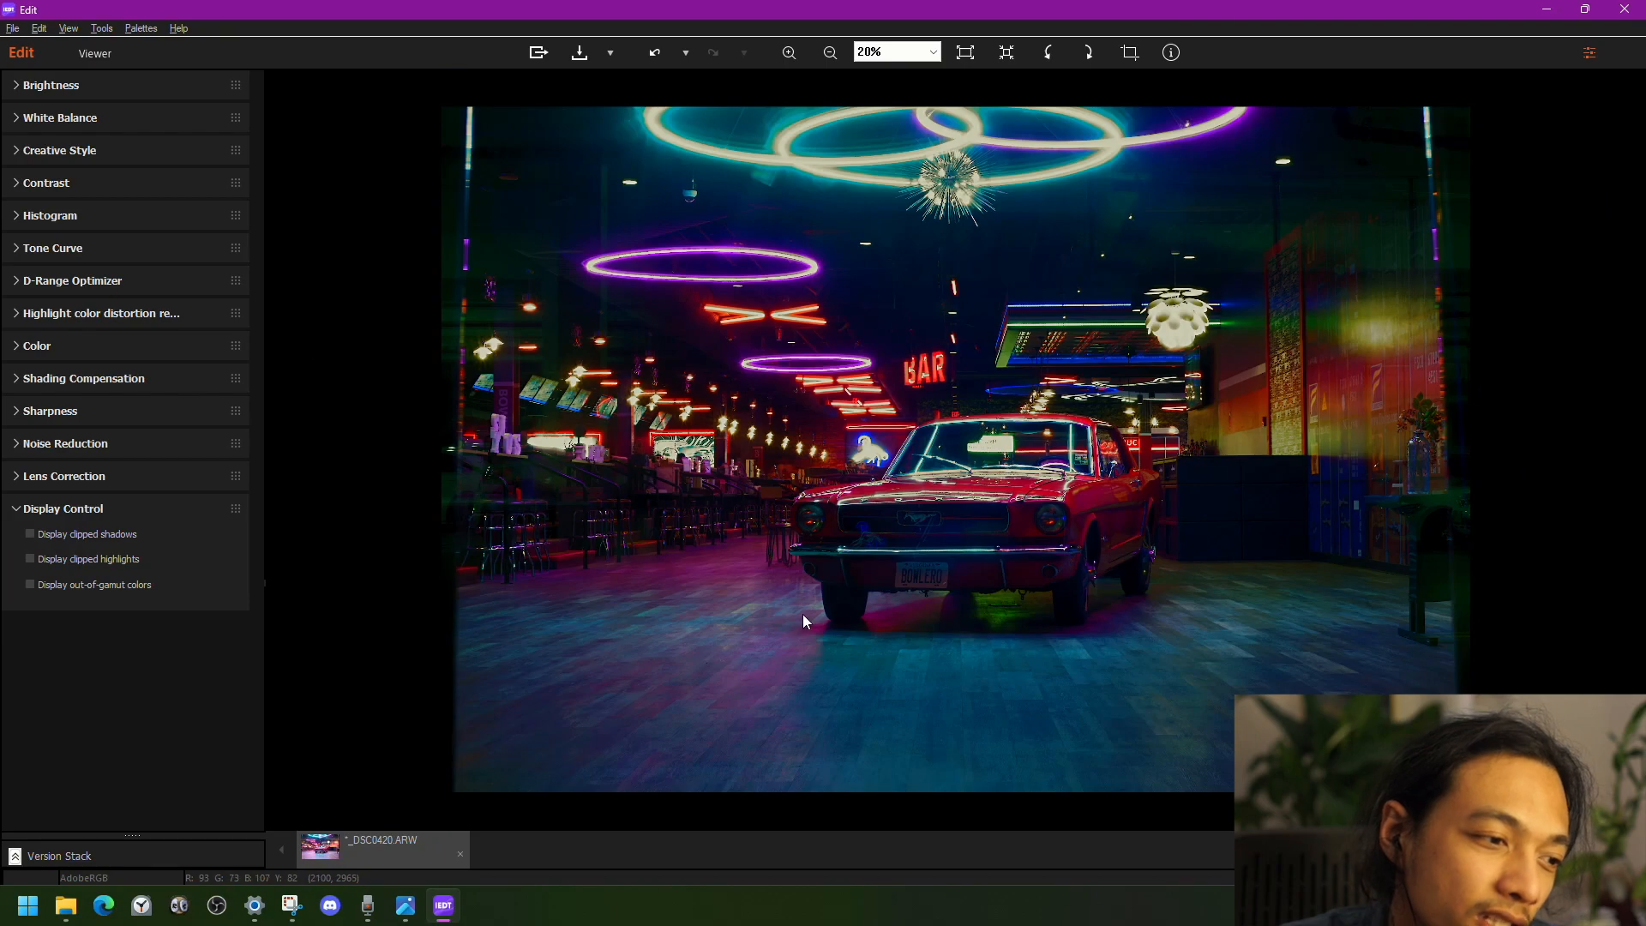
scroll(1024, 506, "up", 1)
scroll(1026, 512, "down", 1)
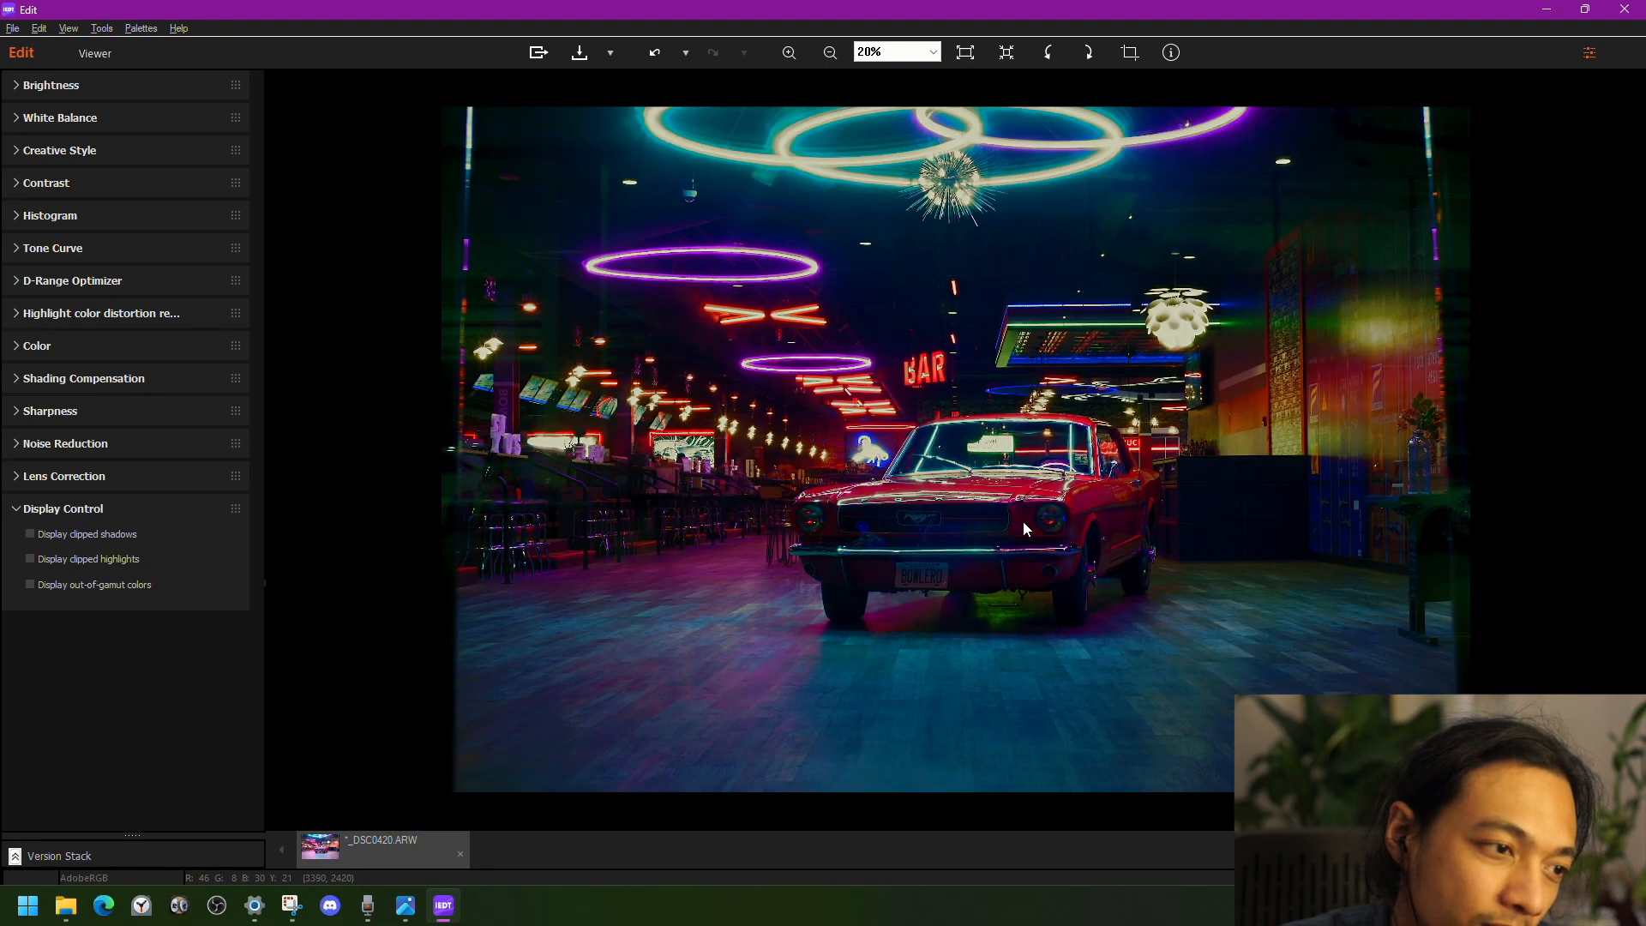
scroll(1022, 522, "up", 3)
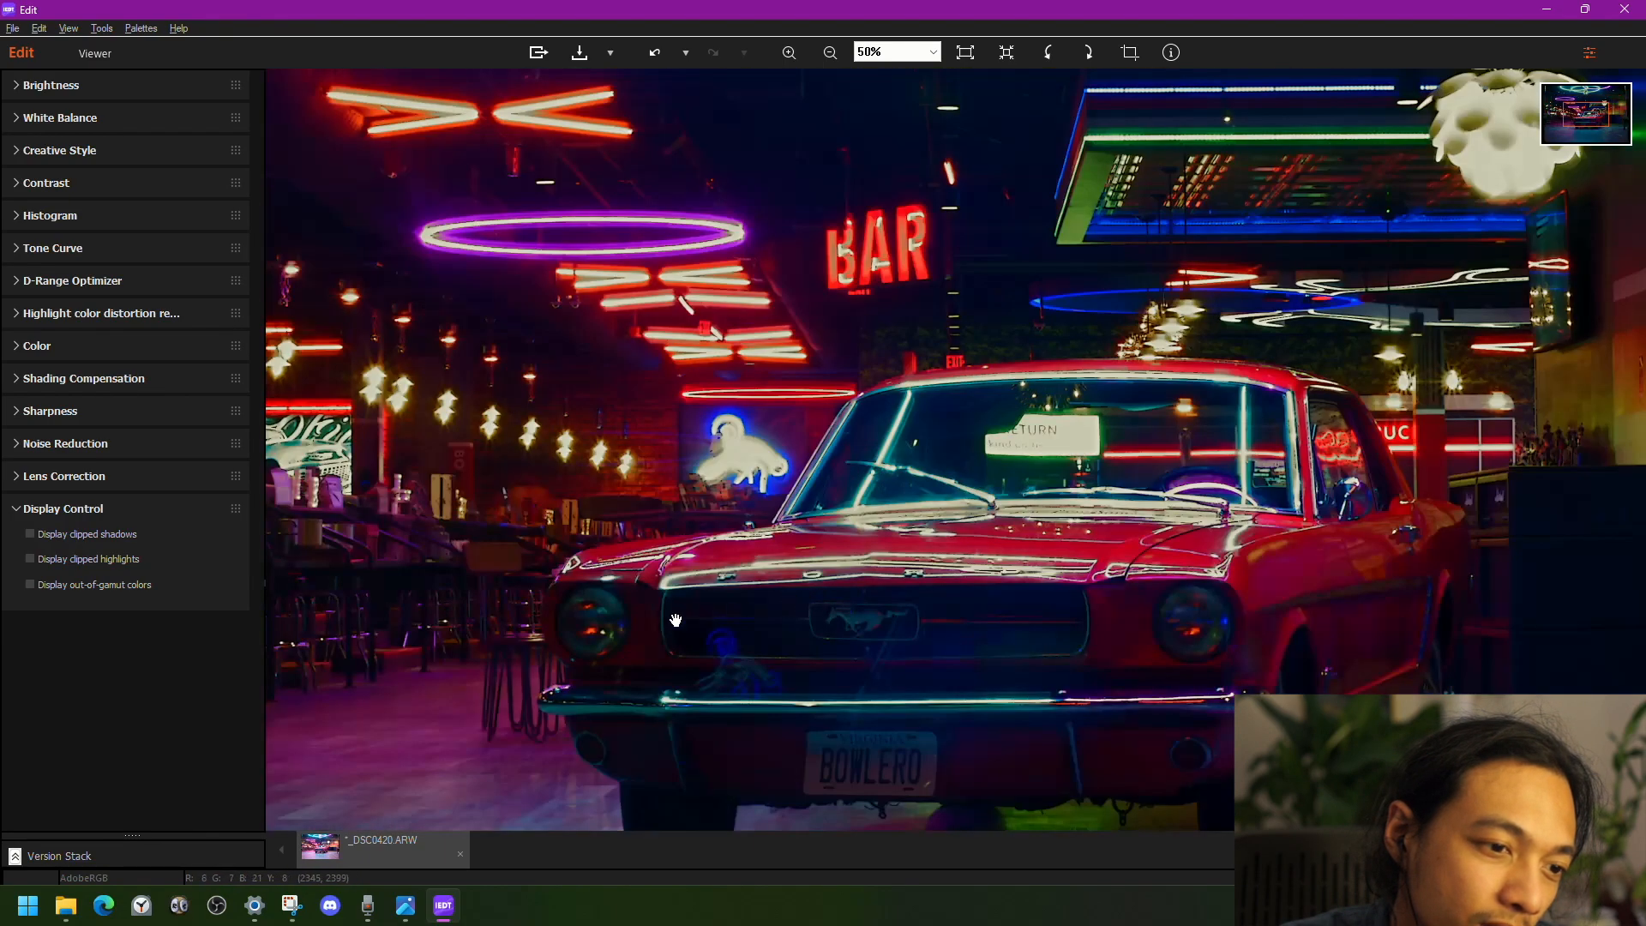
scroll(722, 651, "up", 2)
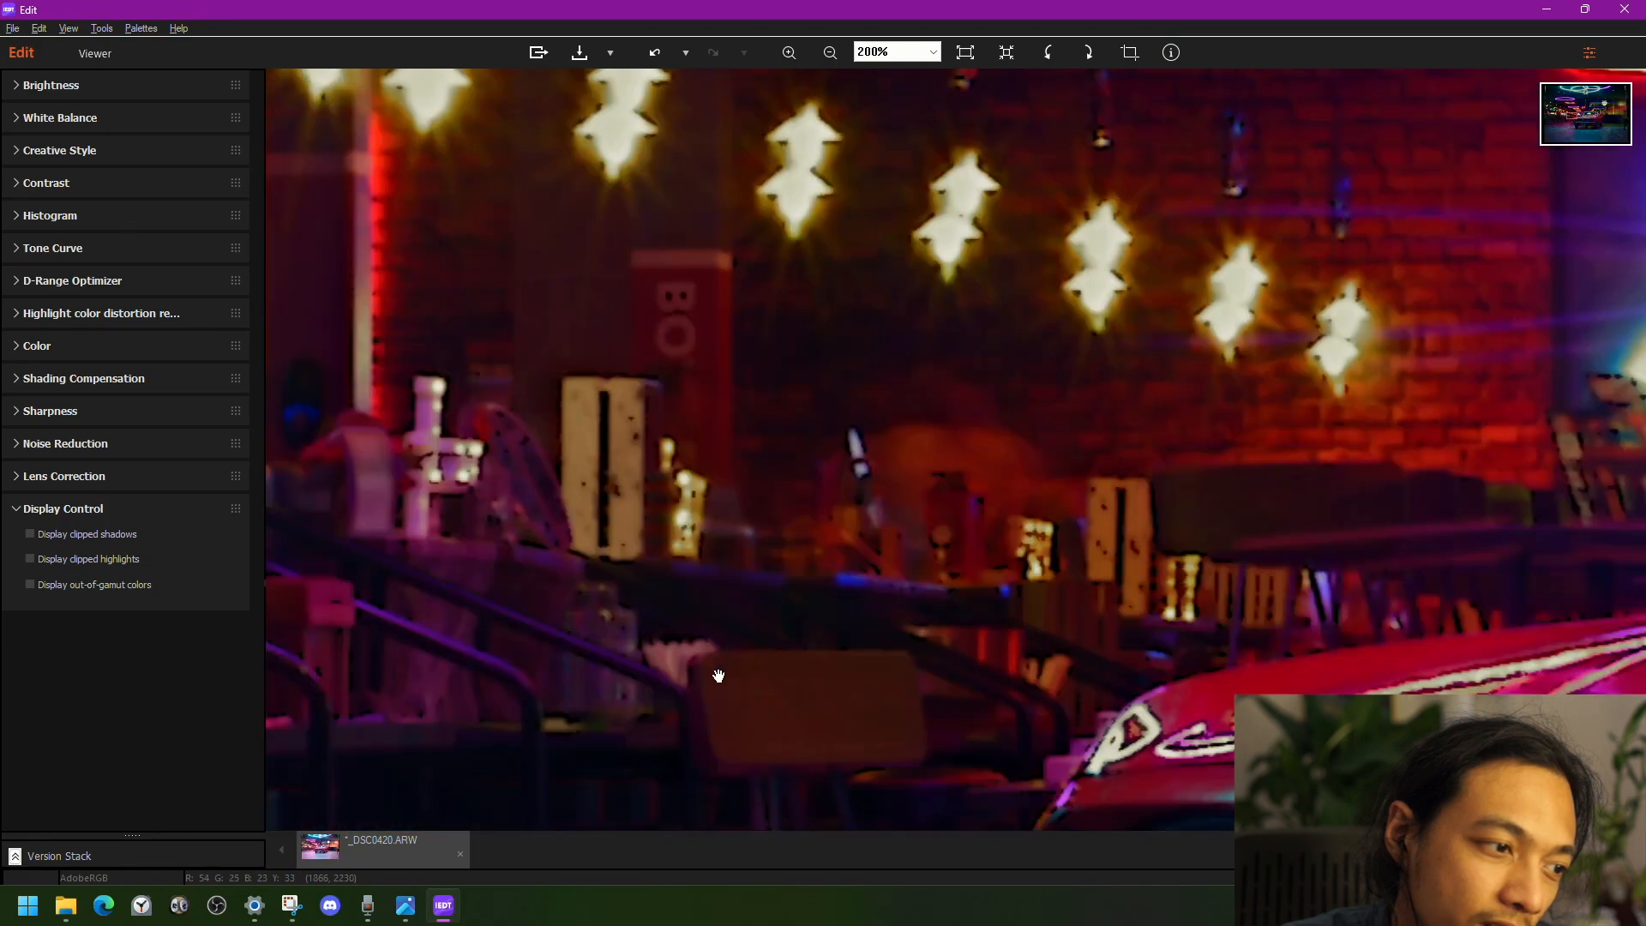
left_click_drag(720, 669, 1120, 502)
scroll(844, 617, "down", 2)
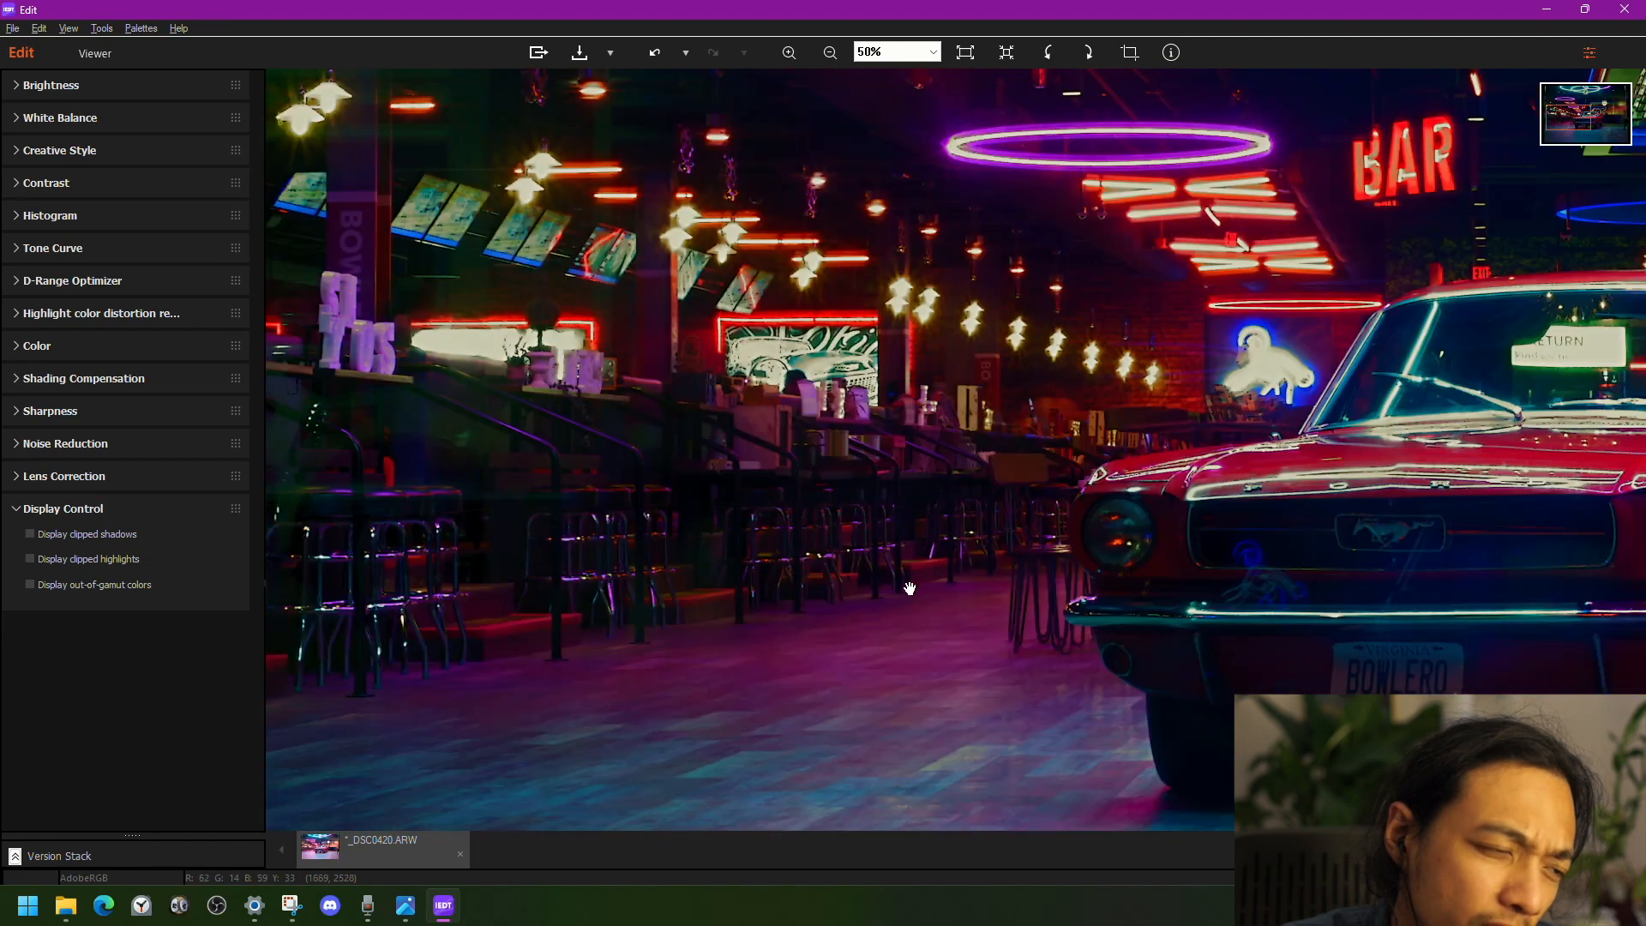
scroll(766, 628, "down", 1)
scroll(511, 563, "up", 1)
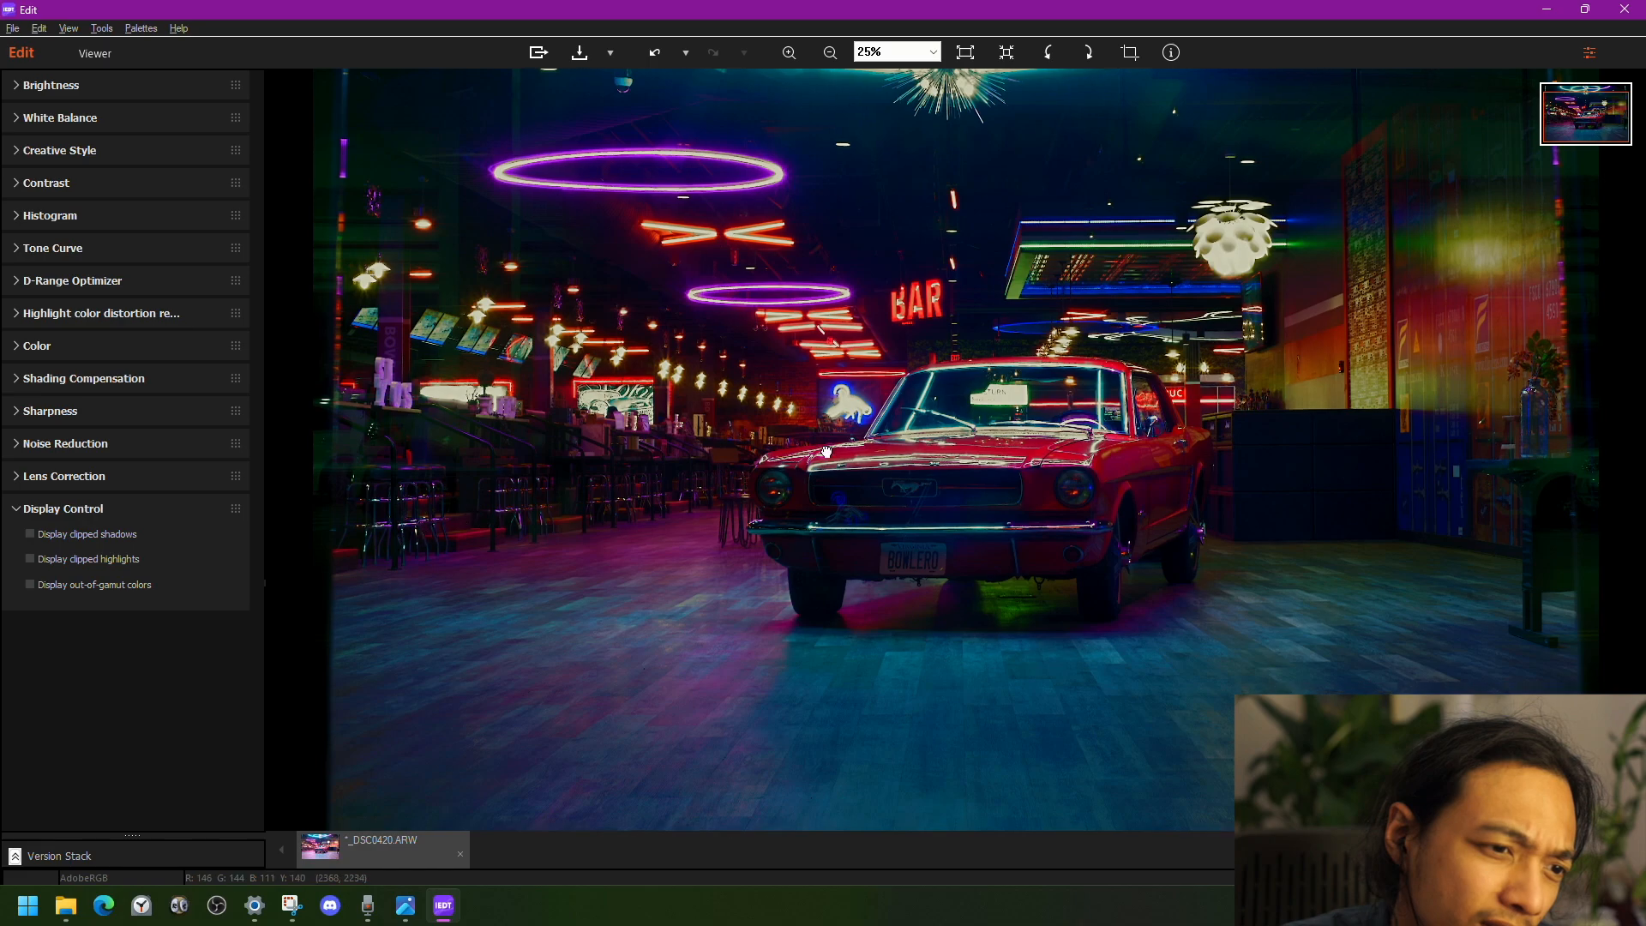
scroll(644, 552, "up", 1)
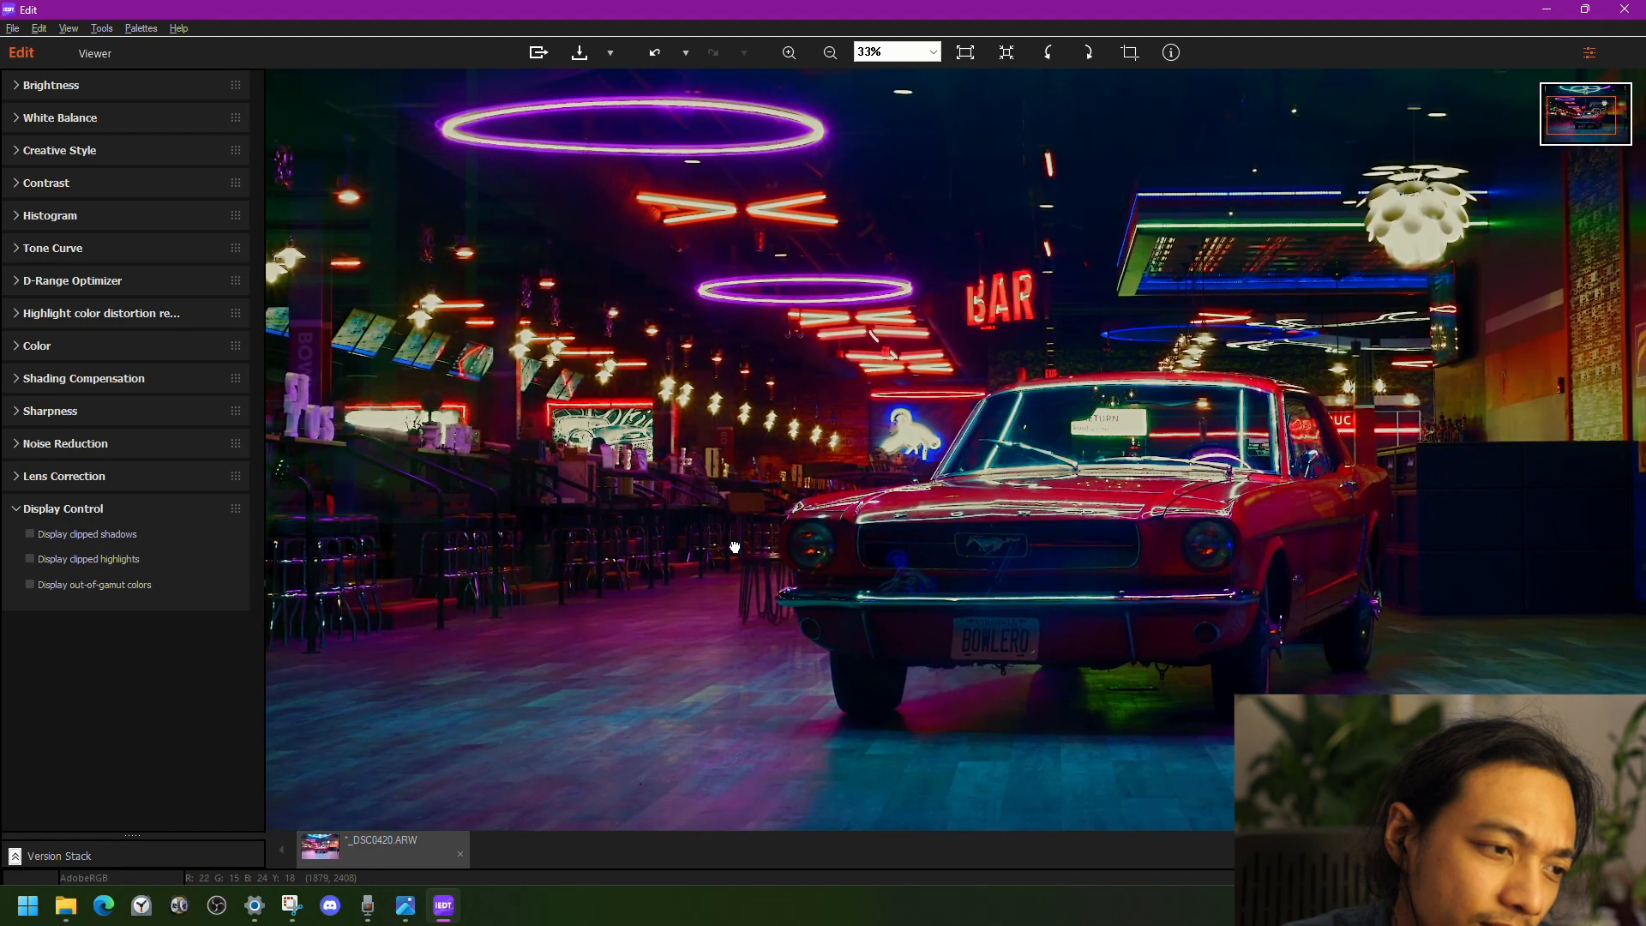
scroll(715, 480, "up", 3)
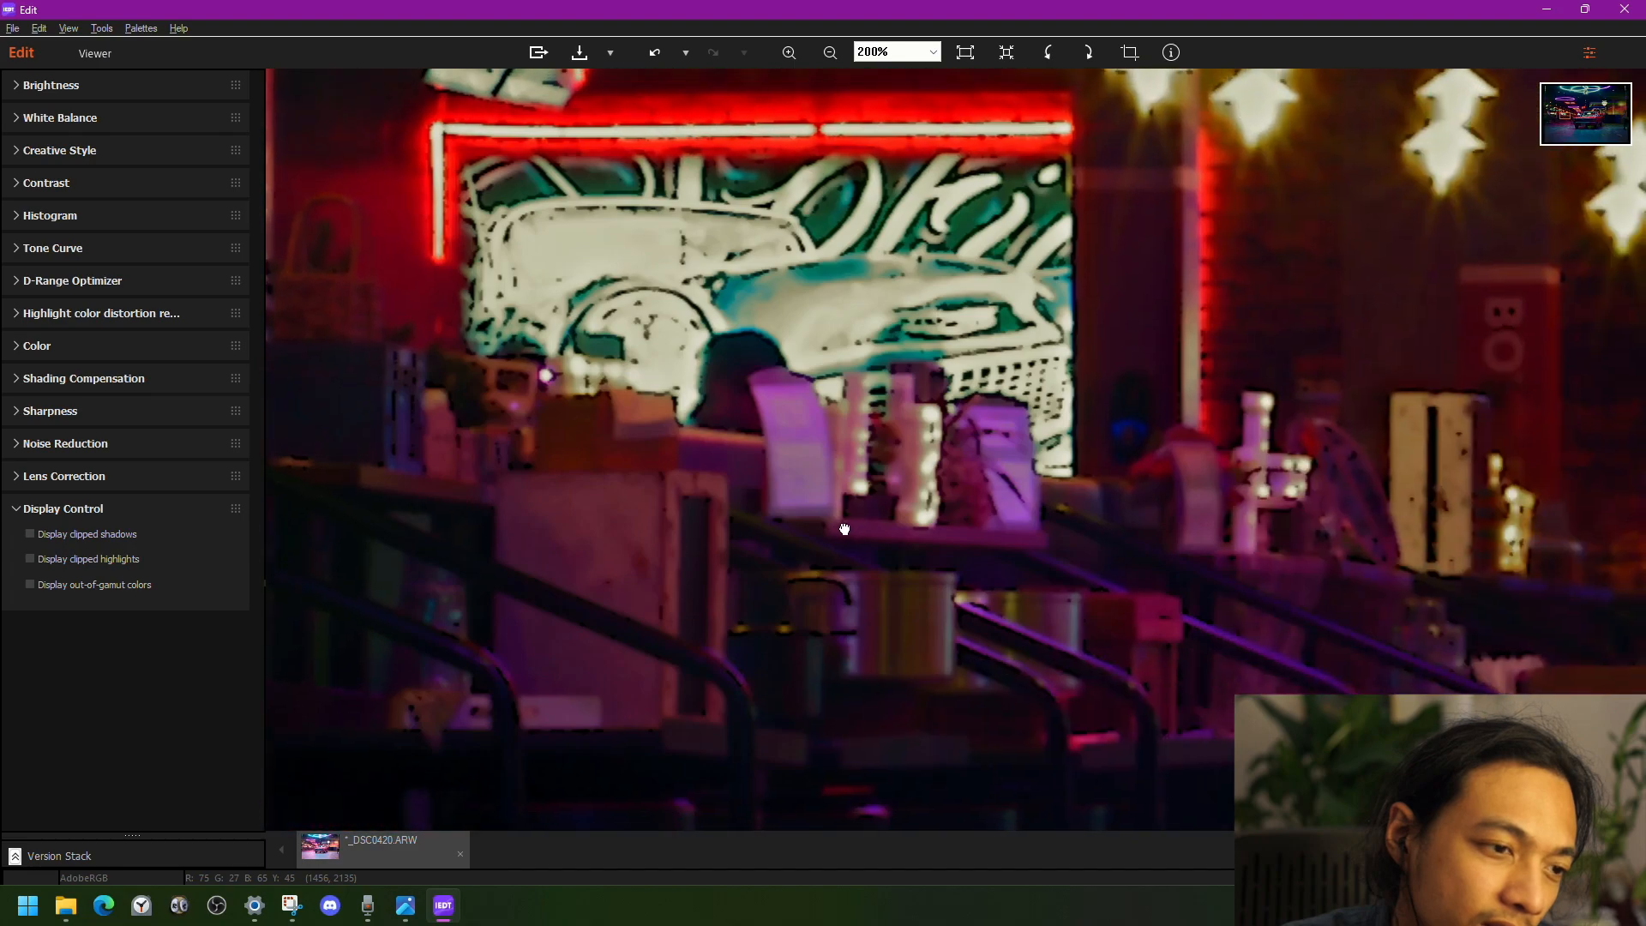
left_click_drag(844, 529, 776, 542)
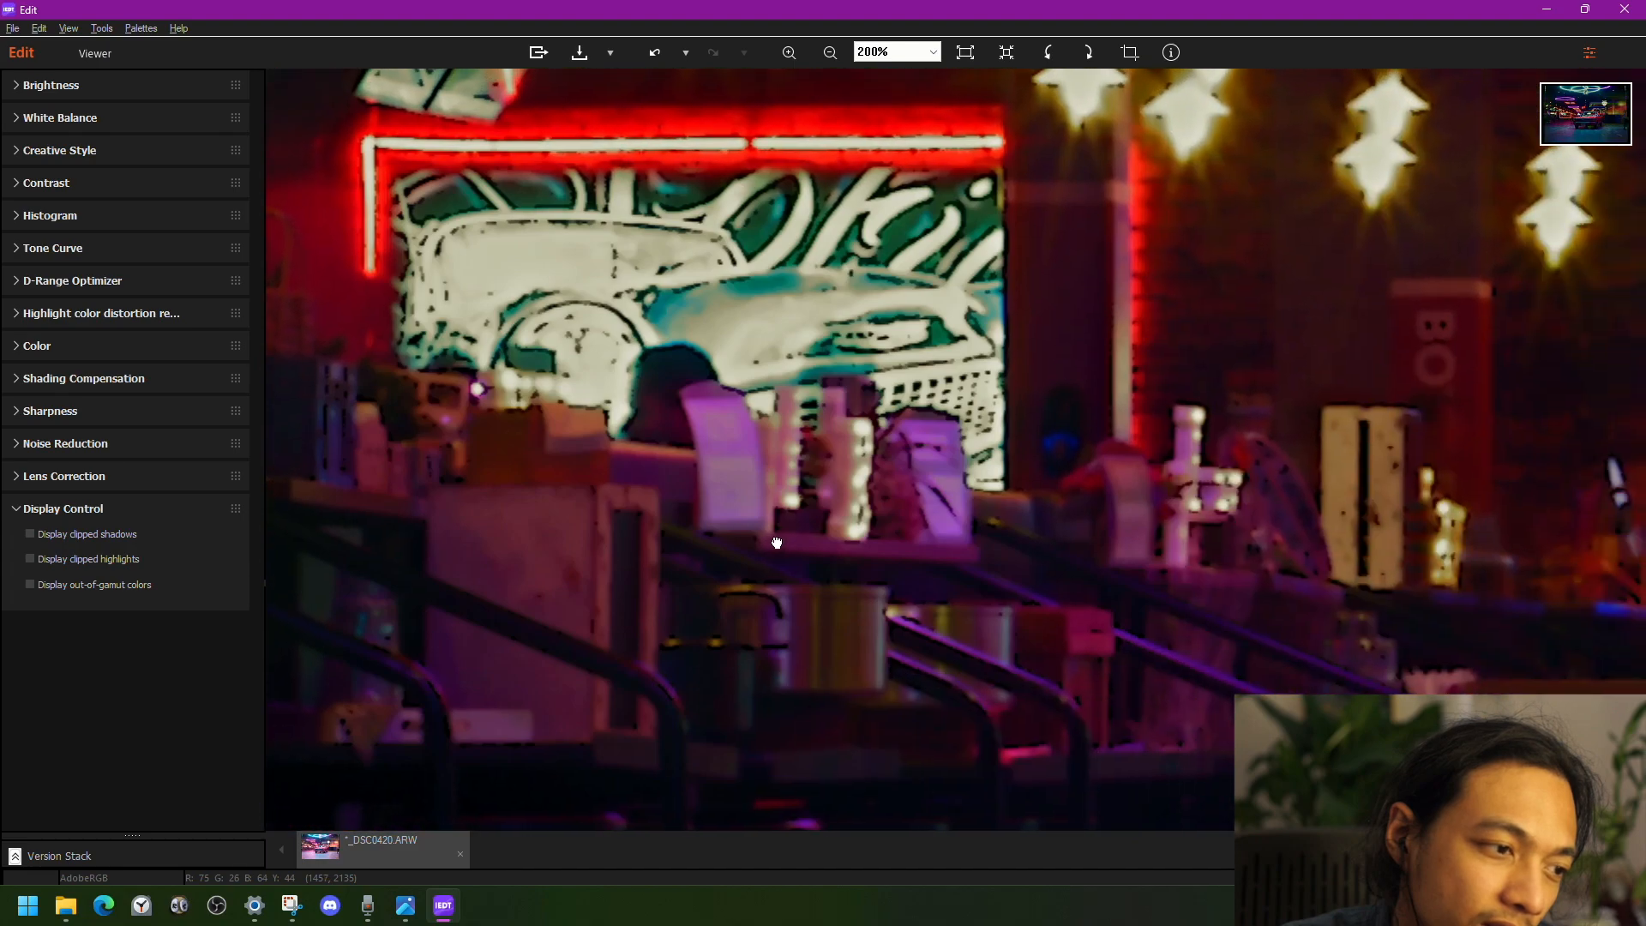
scroll(767, 520, "down", 4)
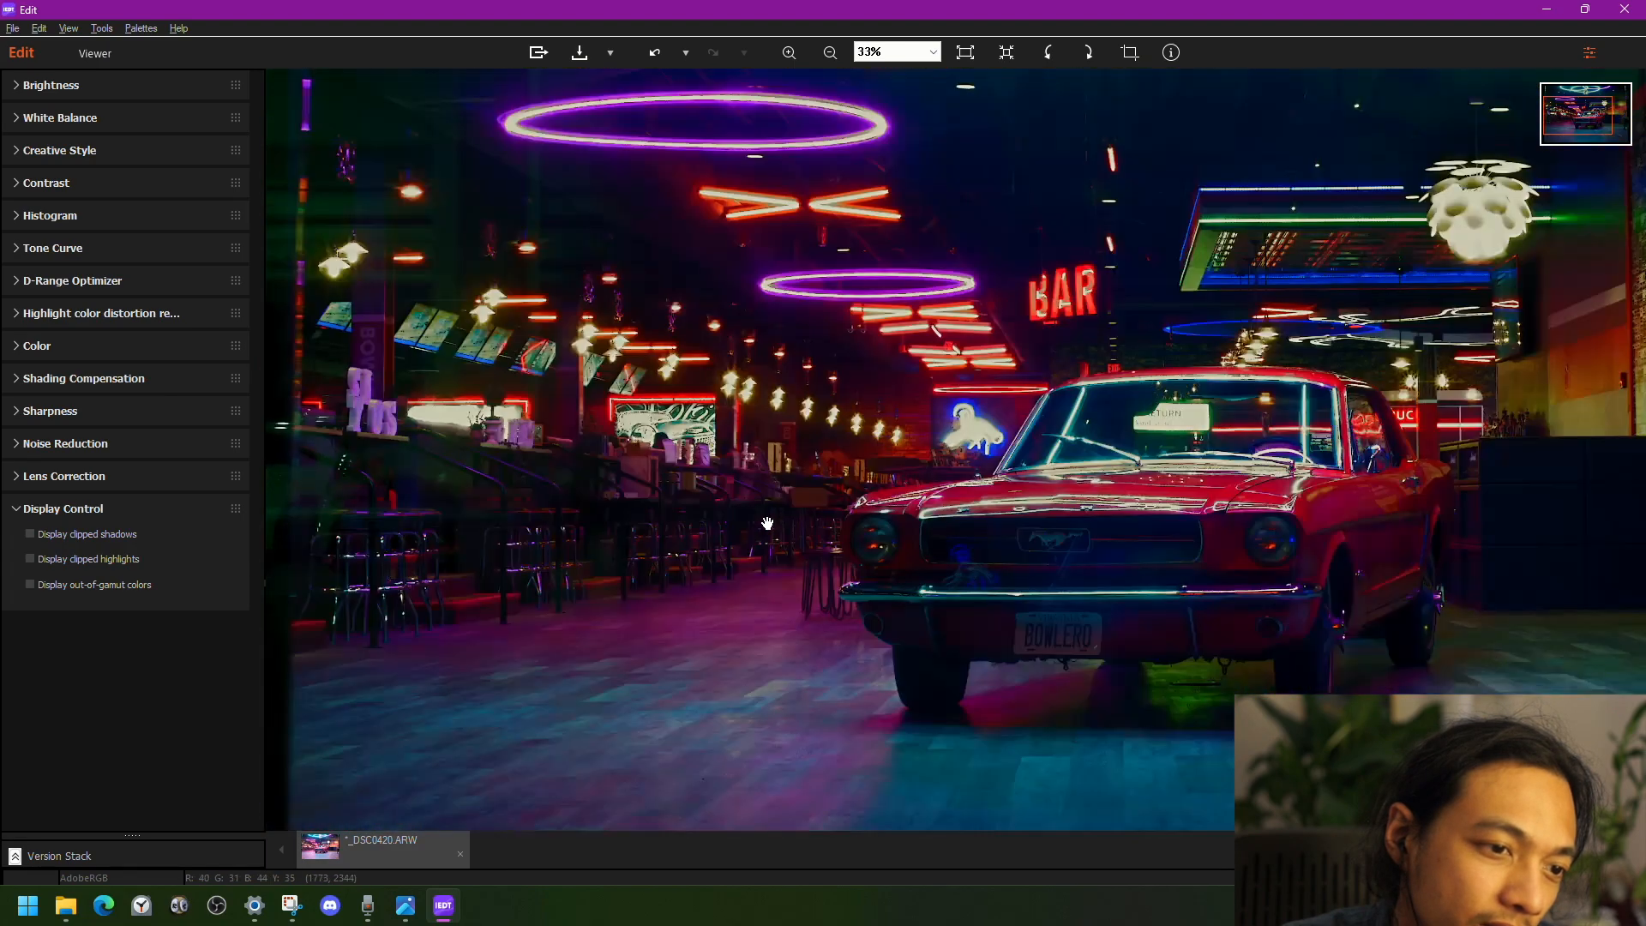
- Examine the car's hood, windshield wipers and the sign seen through the windshield up to 300%, and the overall scene
scroll(764, 532, "up", 2)
scroll(762, 547, "up", 1)
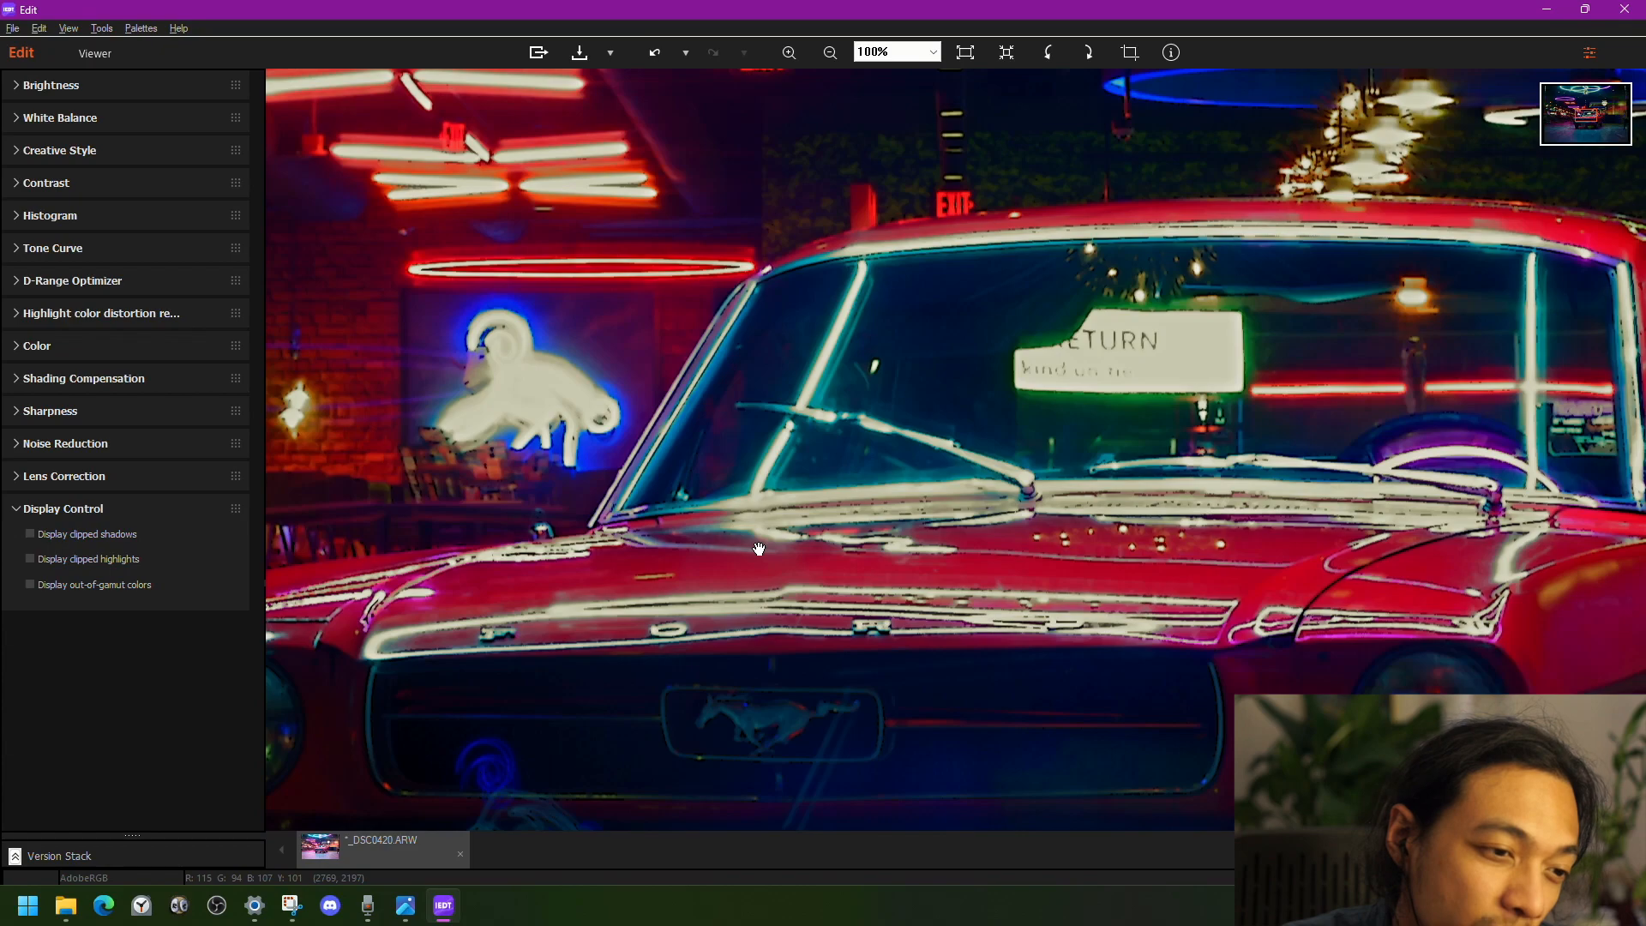
scroll(908, 517, "down", 1)
scroll(972, 450, "up", 2)
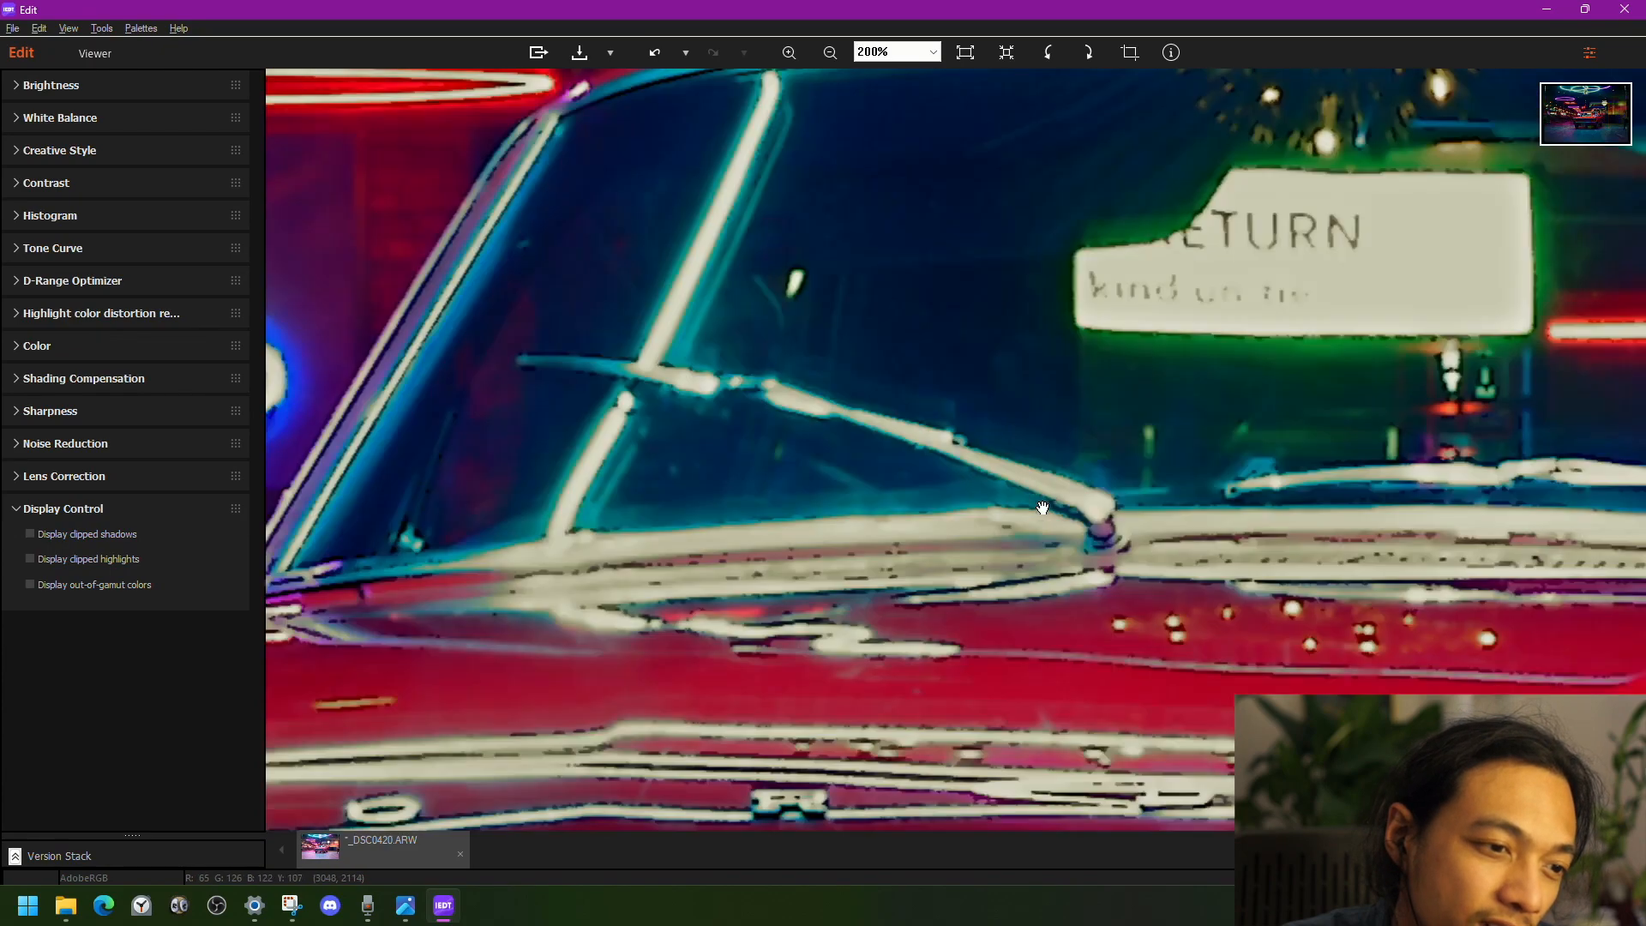
left_click_drag(1322, 285, 950, 452)
scroll(950, 452, "down", 2)
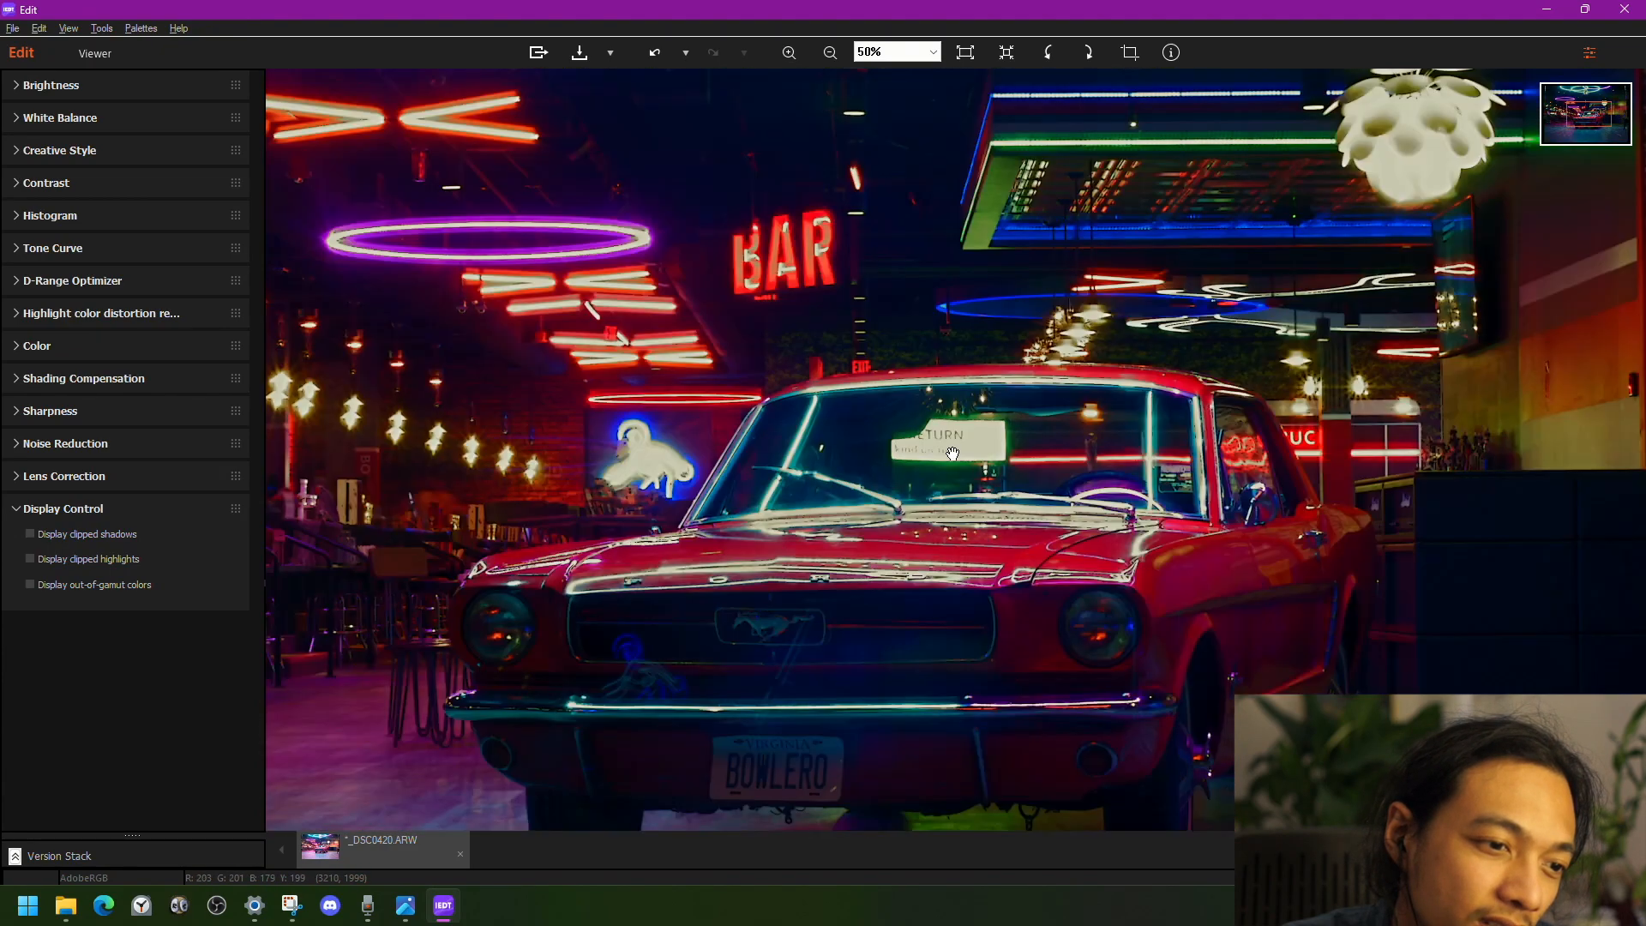
scroll(985, 467, "down", 1)
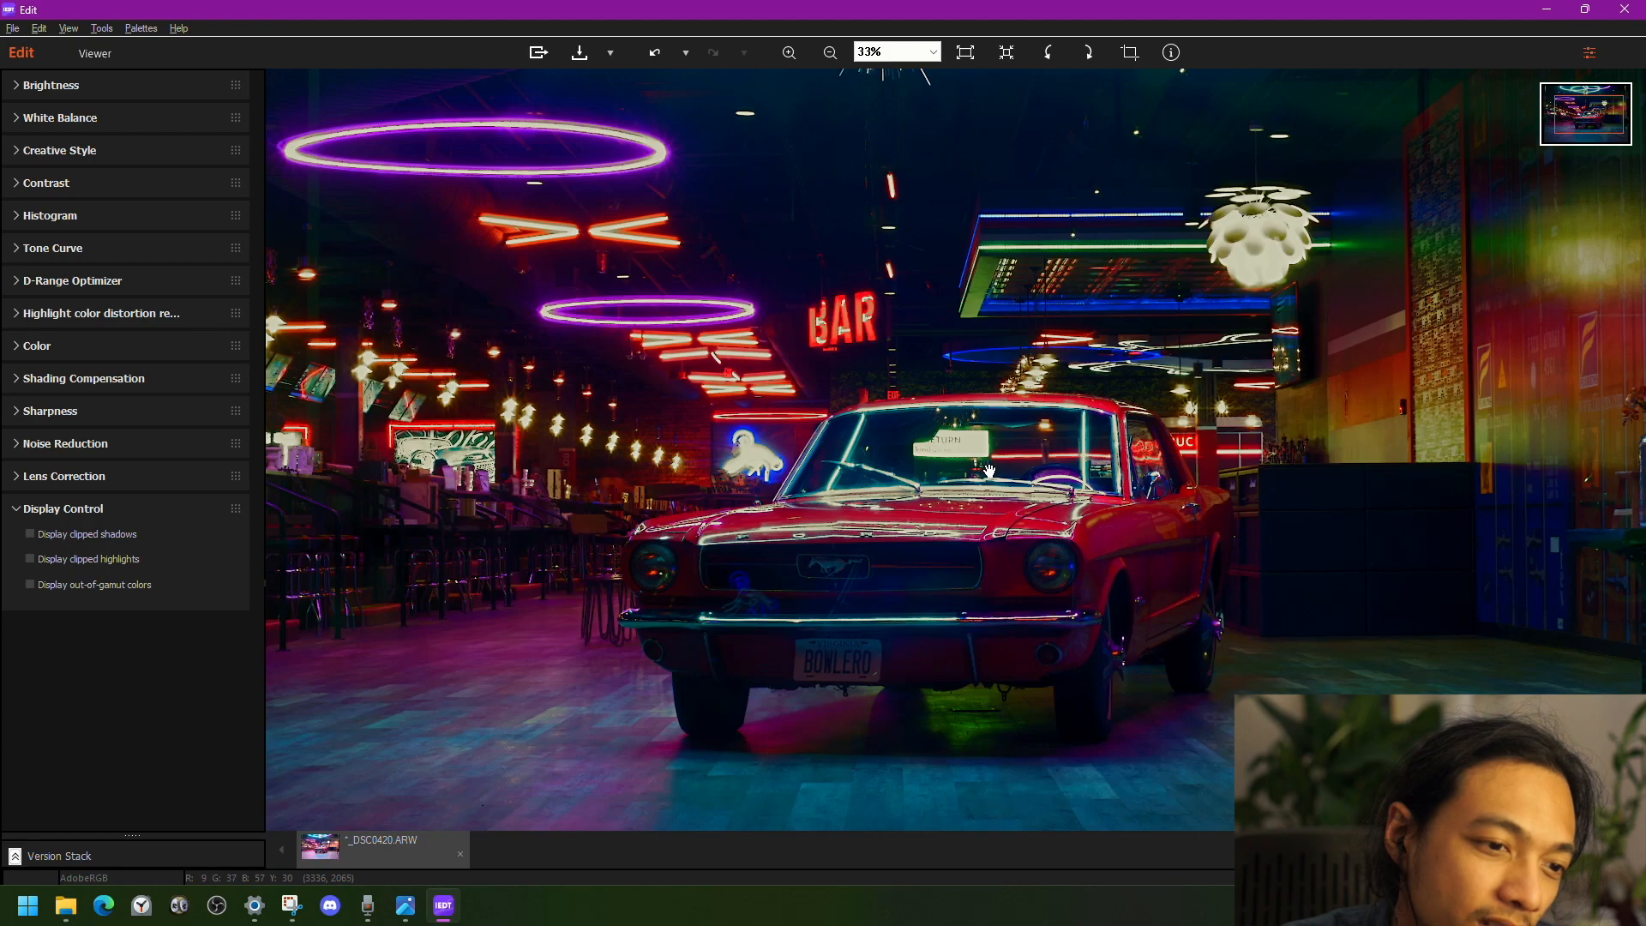
scroll(991, 476, "down", 1)
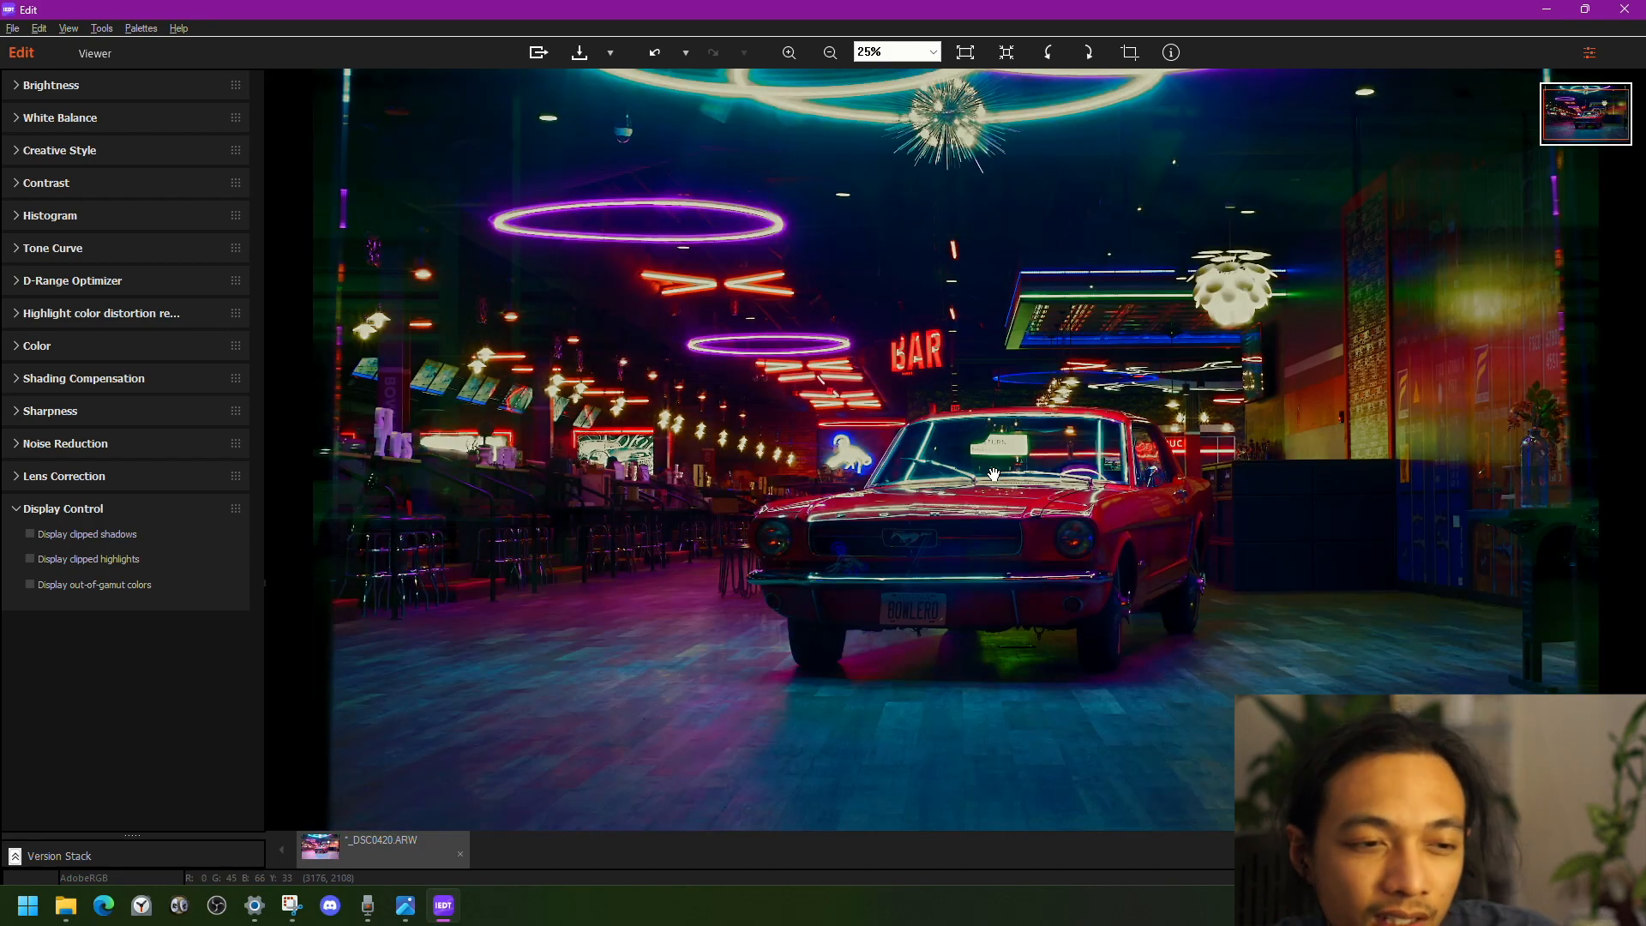
scroll(996, 474, "up", 6)
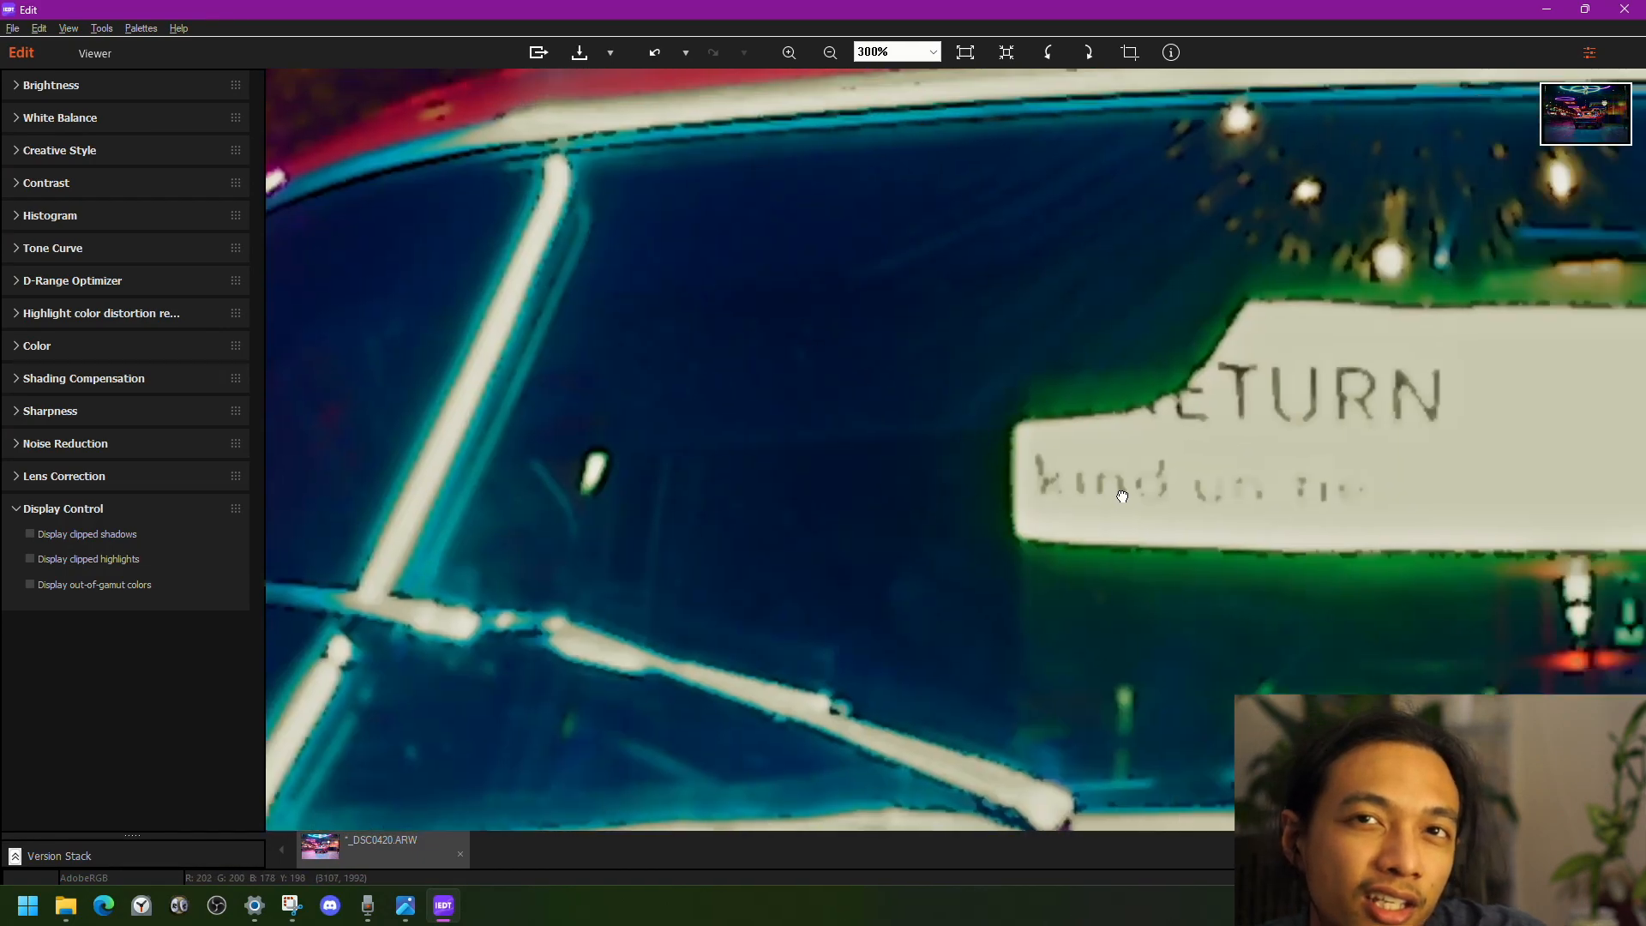
- Examine the white petal-shaped pendant lamp and the neon-edged ceiling panel beside it in the edited photo, up to 200%
scroll(887, 525, "down", 7)
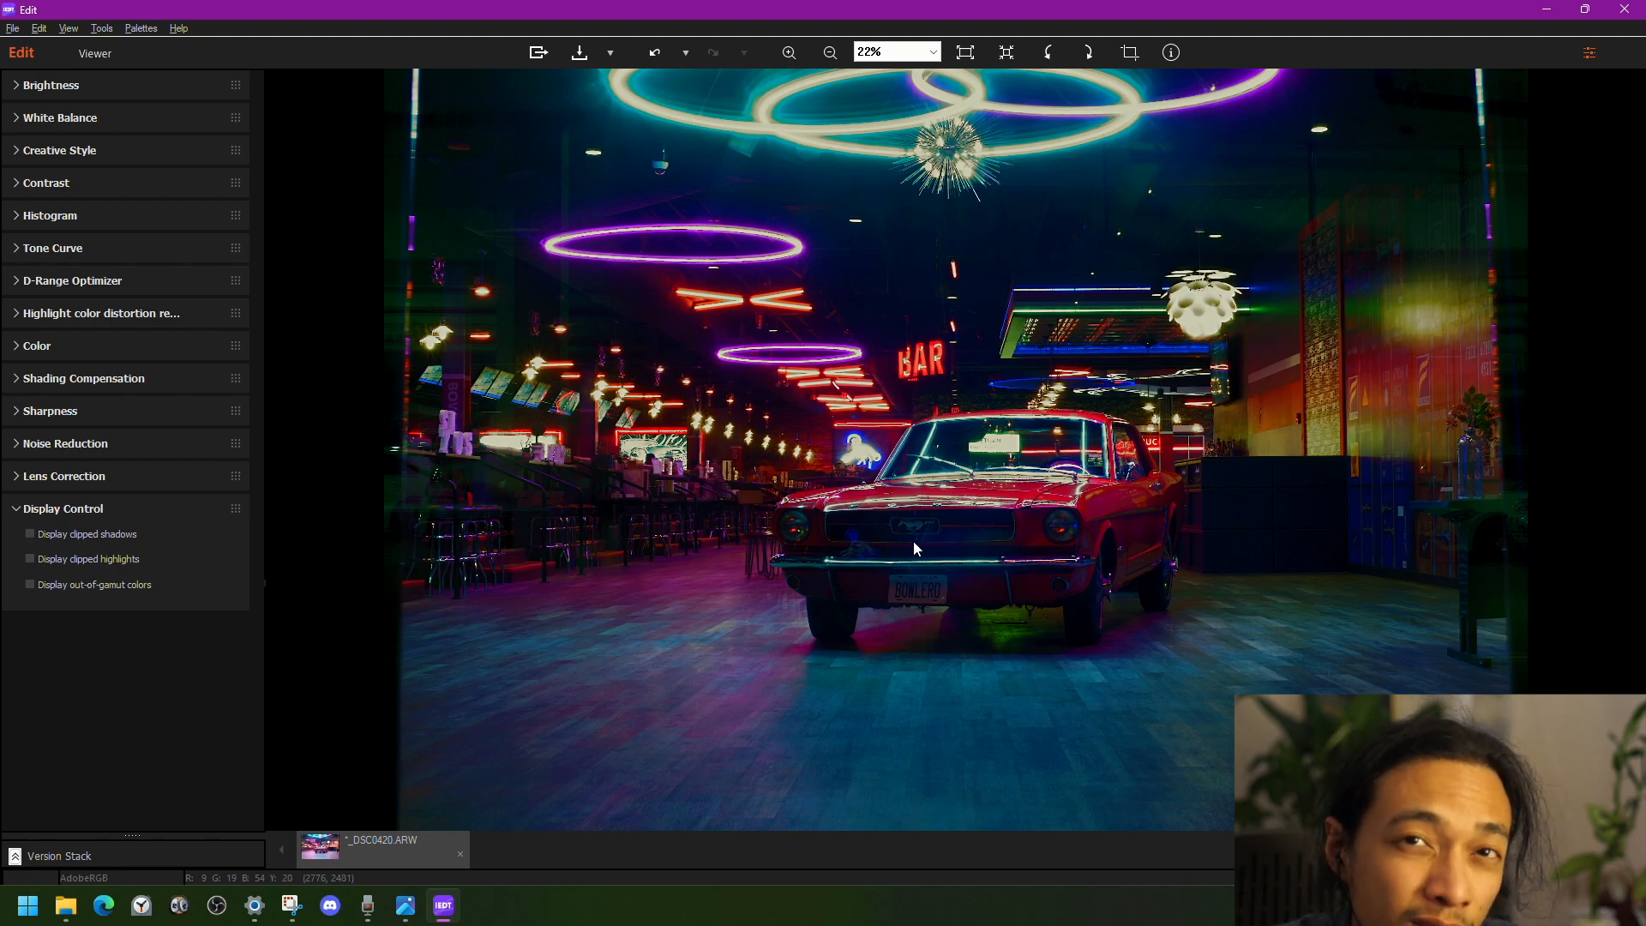
scroll(1147, 543, "up", 2)
left_click_drag(1414, 297, 890, 679)
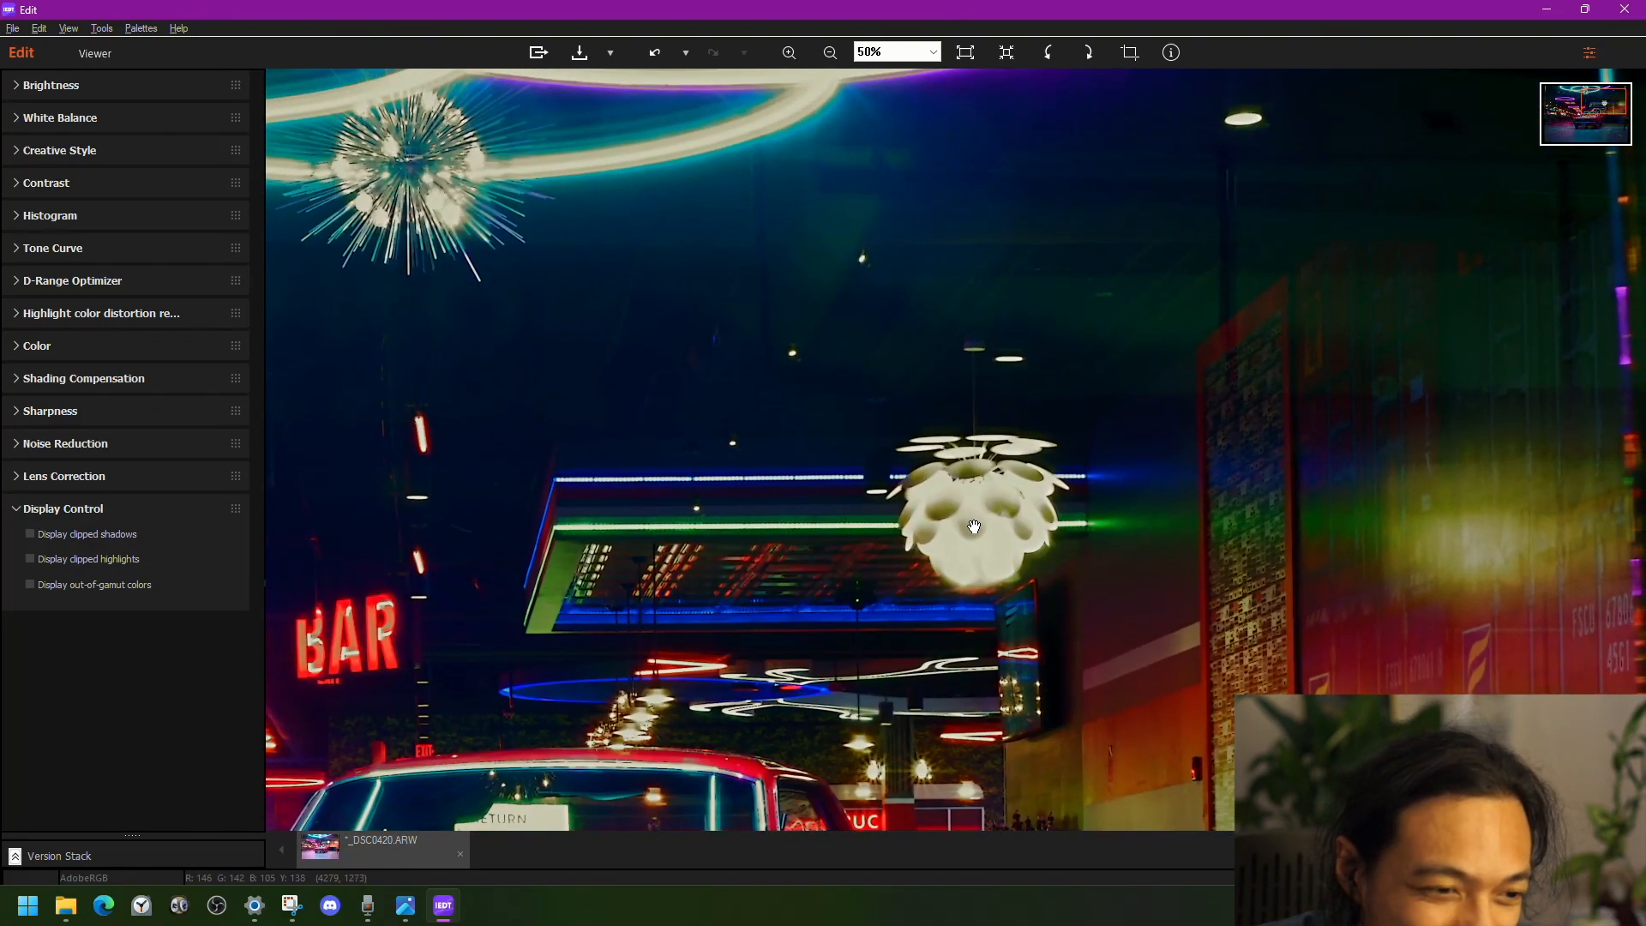
scroll(962, 560, "up", 2)
scroll(962, 574, "down", 2)
scroll(962, 574, "up", 1)
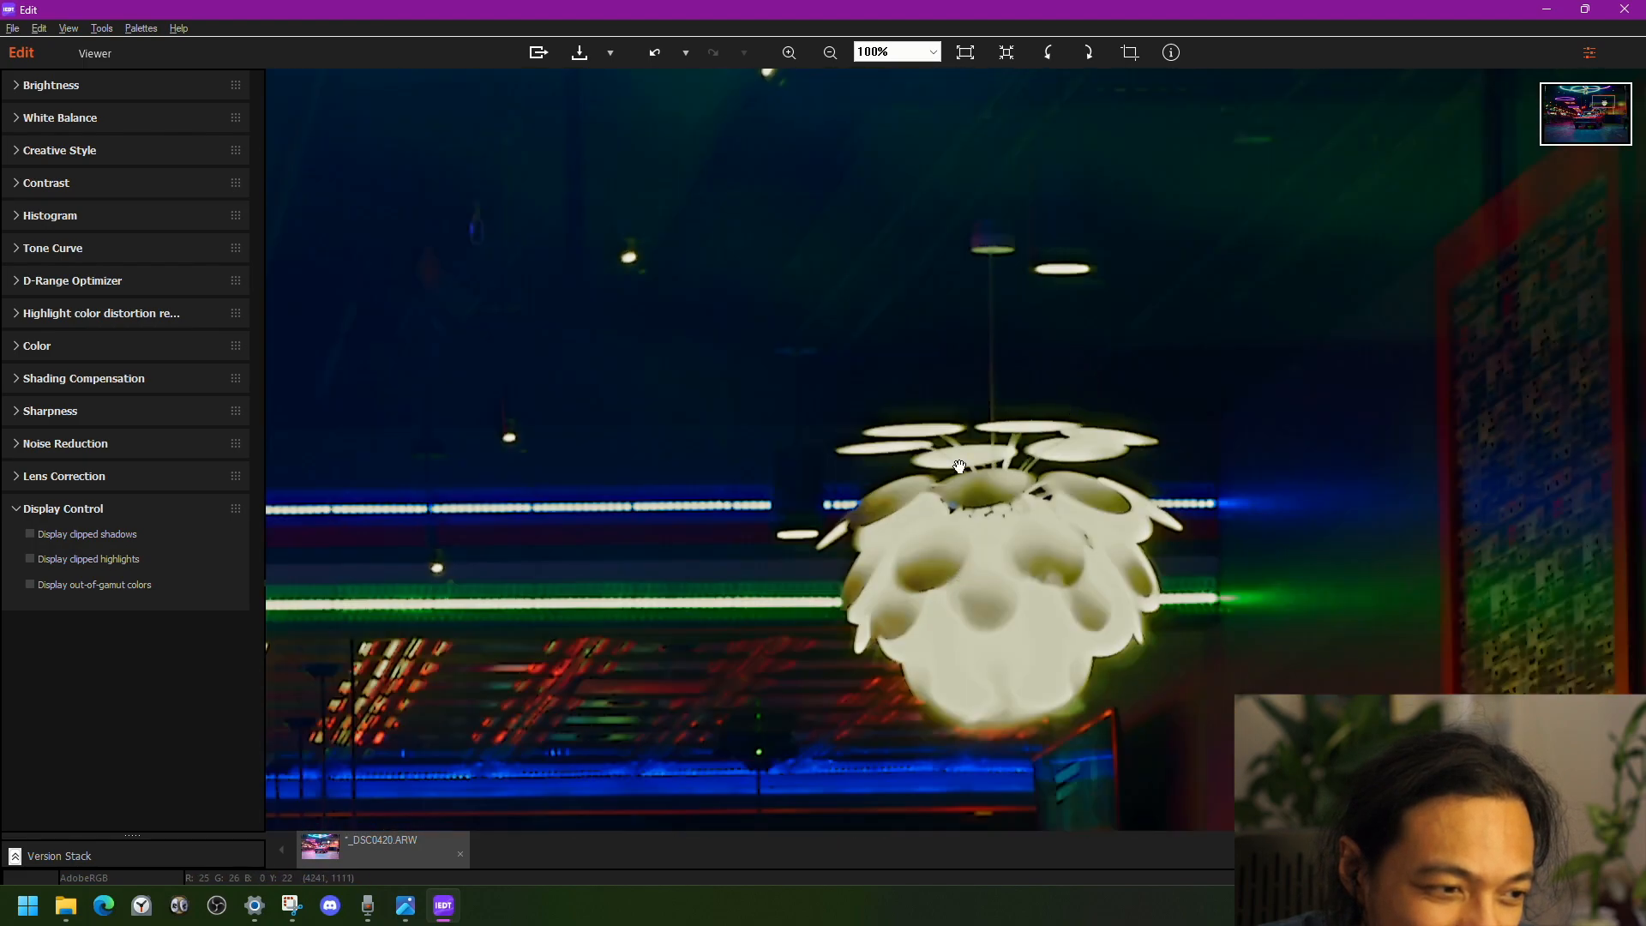
left_click_drag(956, 612, 987, 486)
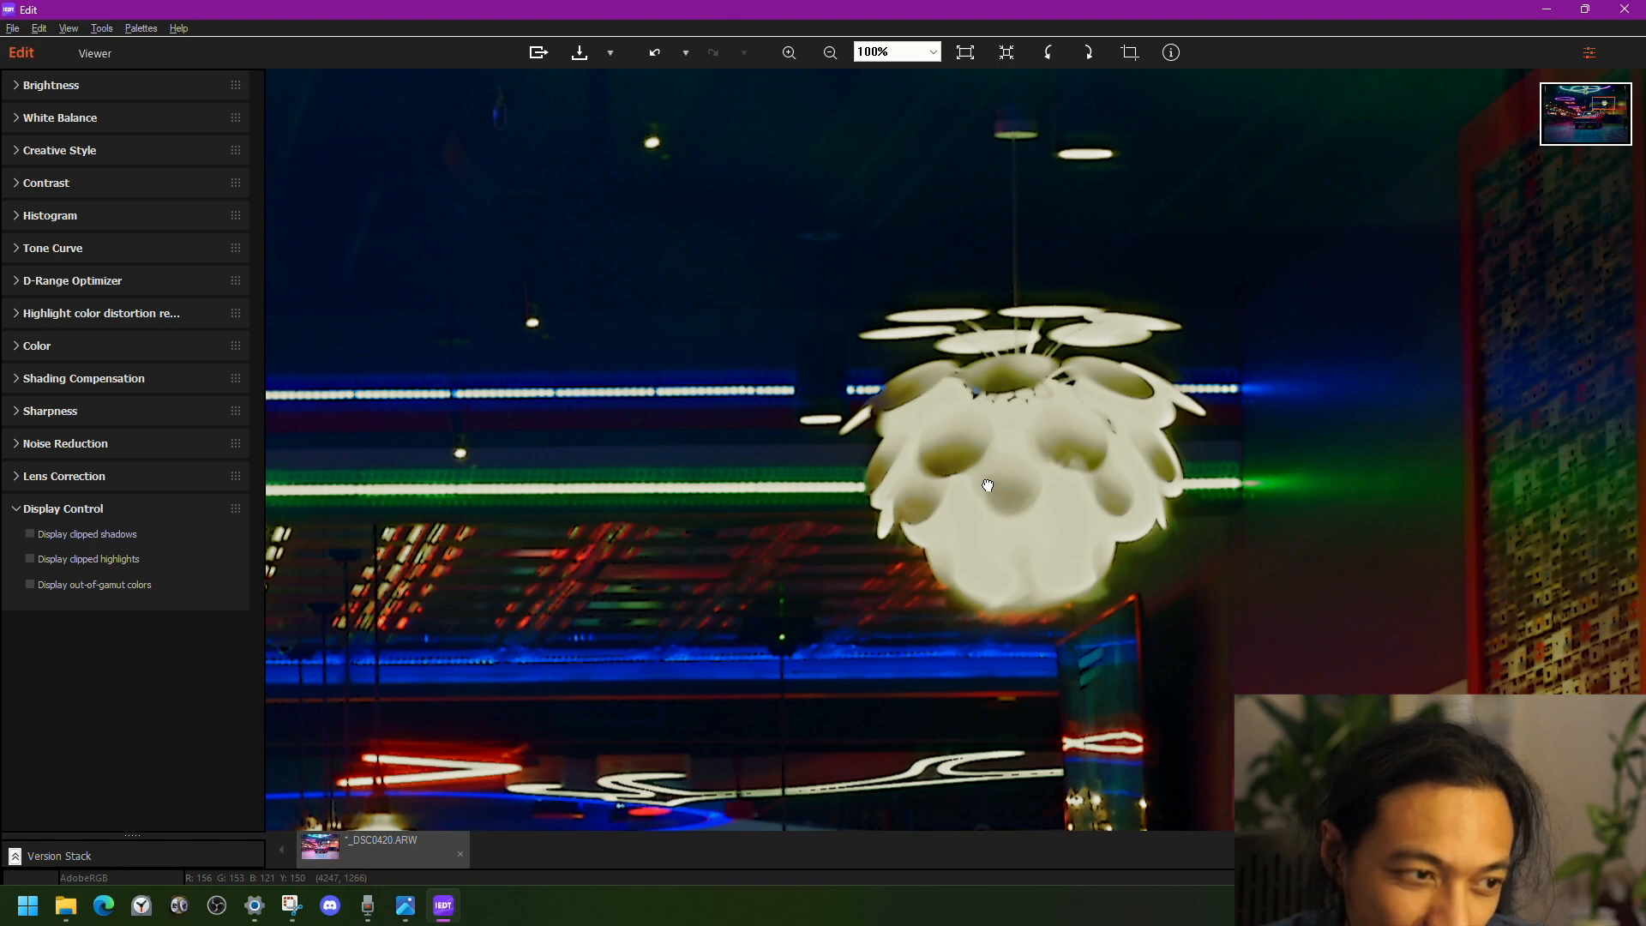
left_click_drag(999, 448, 1265, 430)
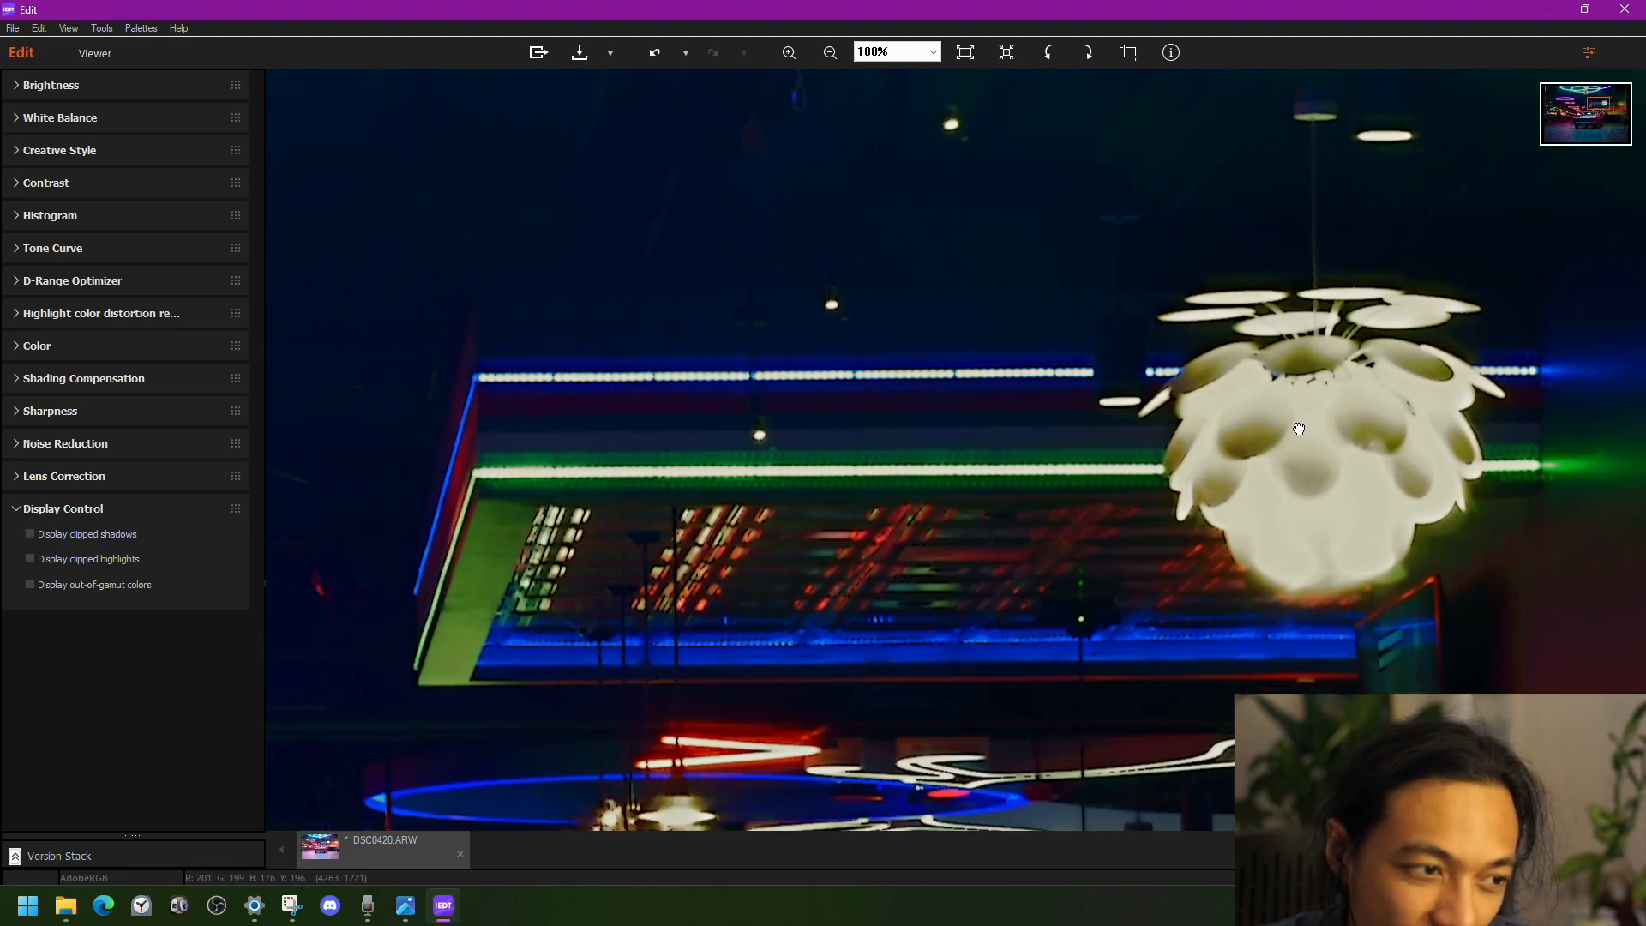
scroll(1265, 430, "down", 2)
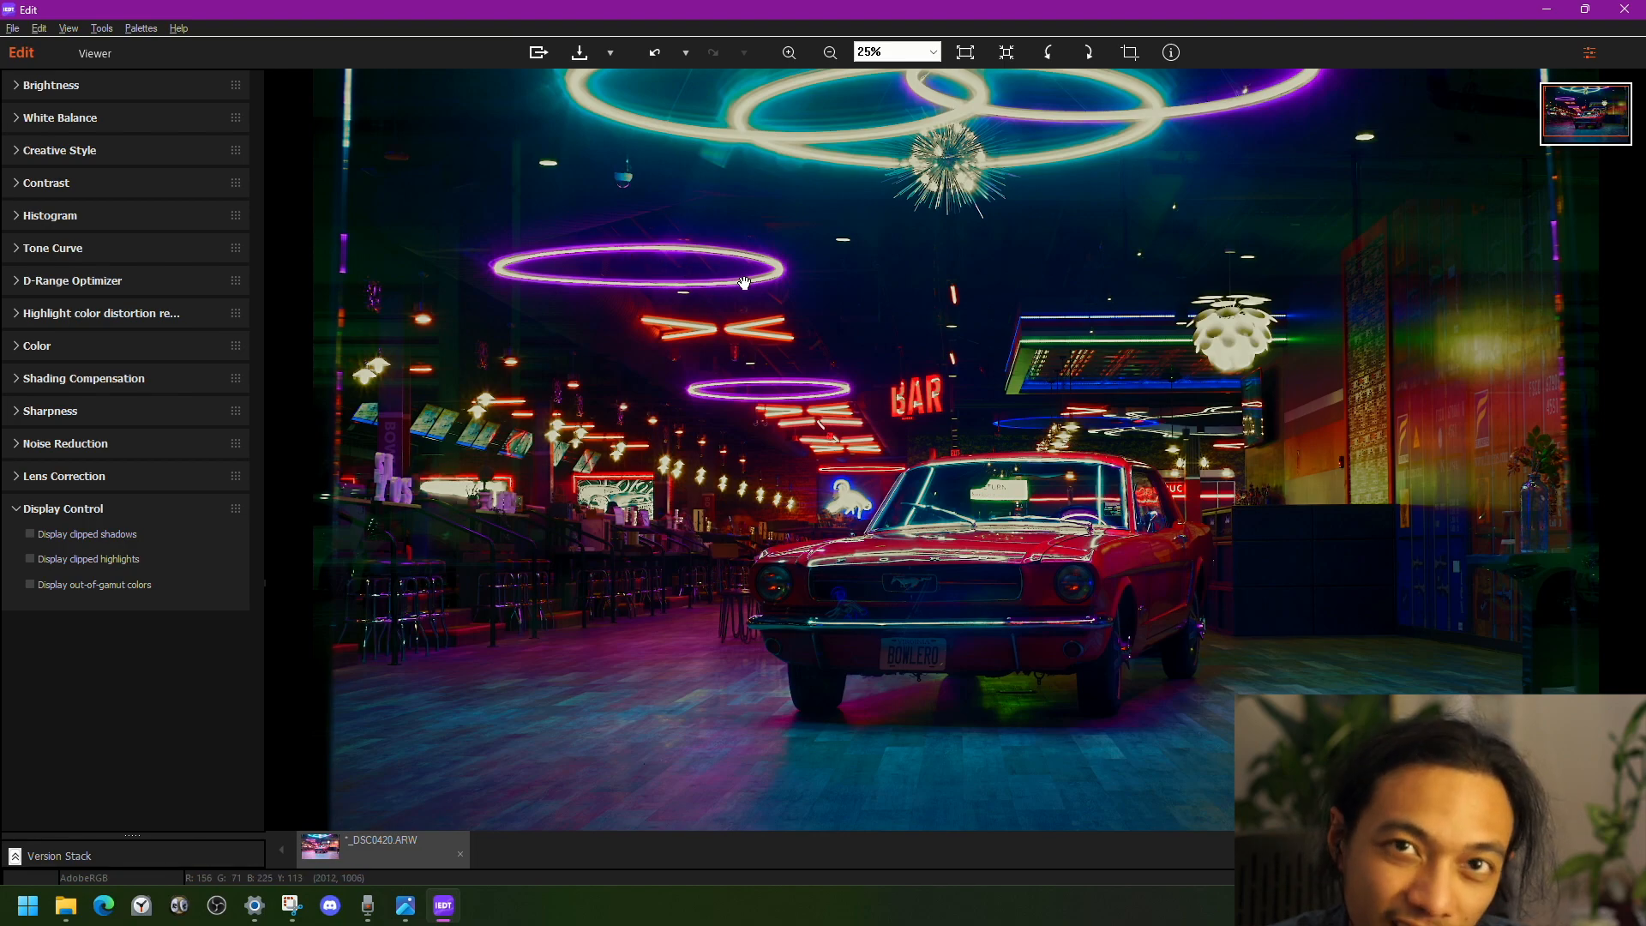
scroll(802, 374, "up", 3)
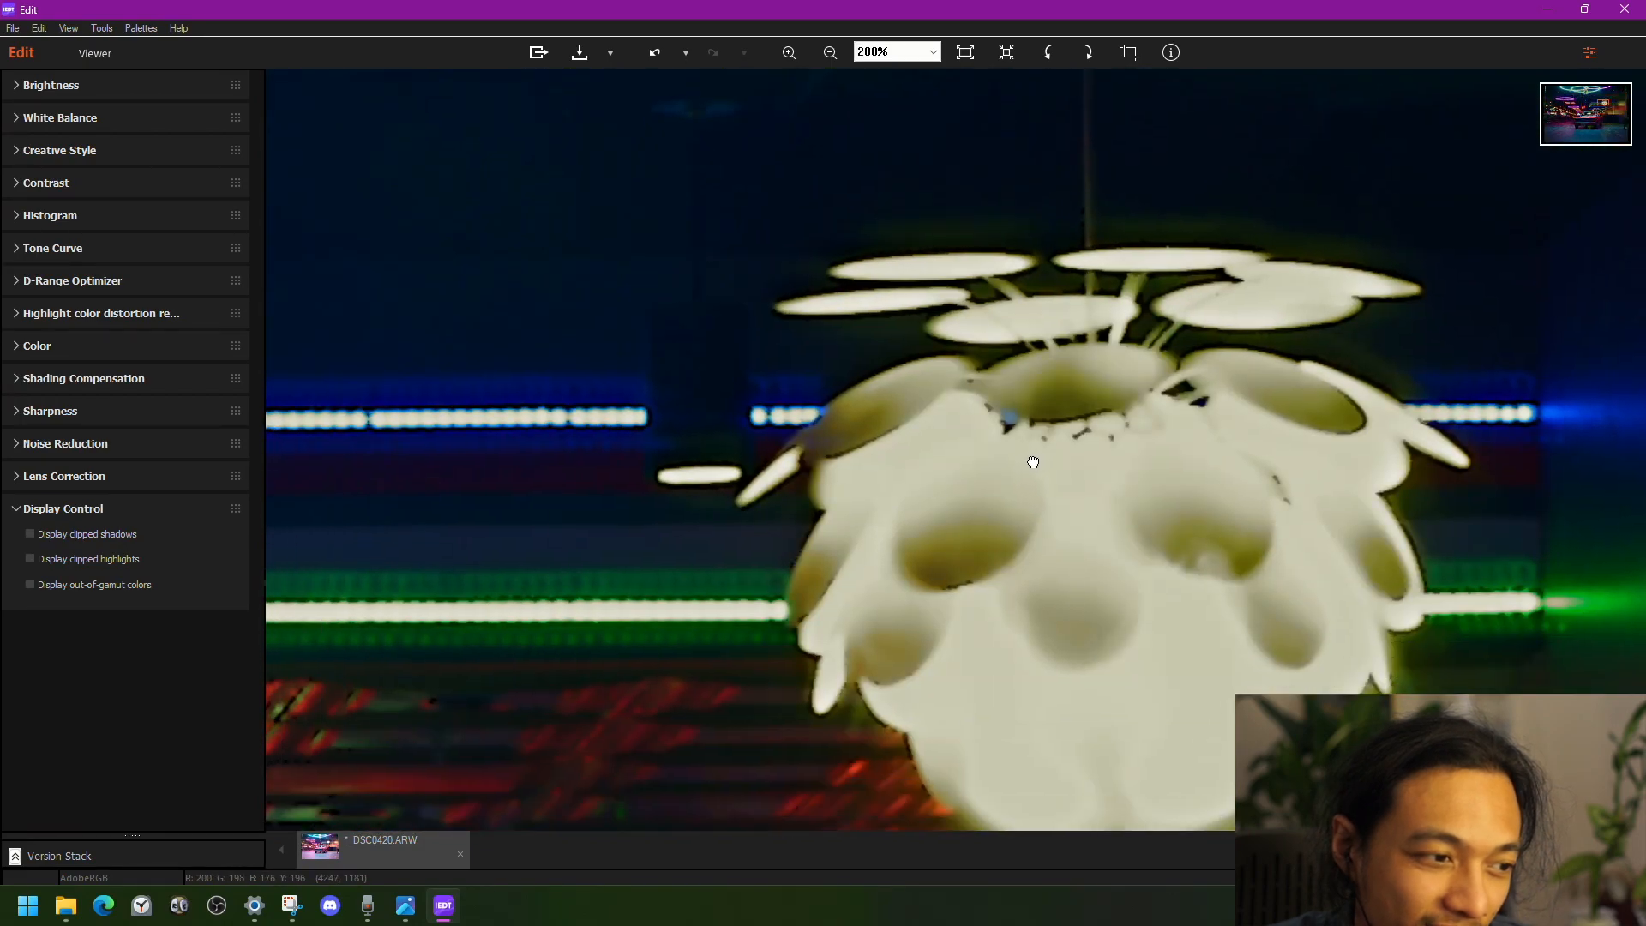
left_click_drag(1033, 462, 1065, 337)
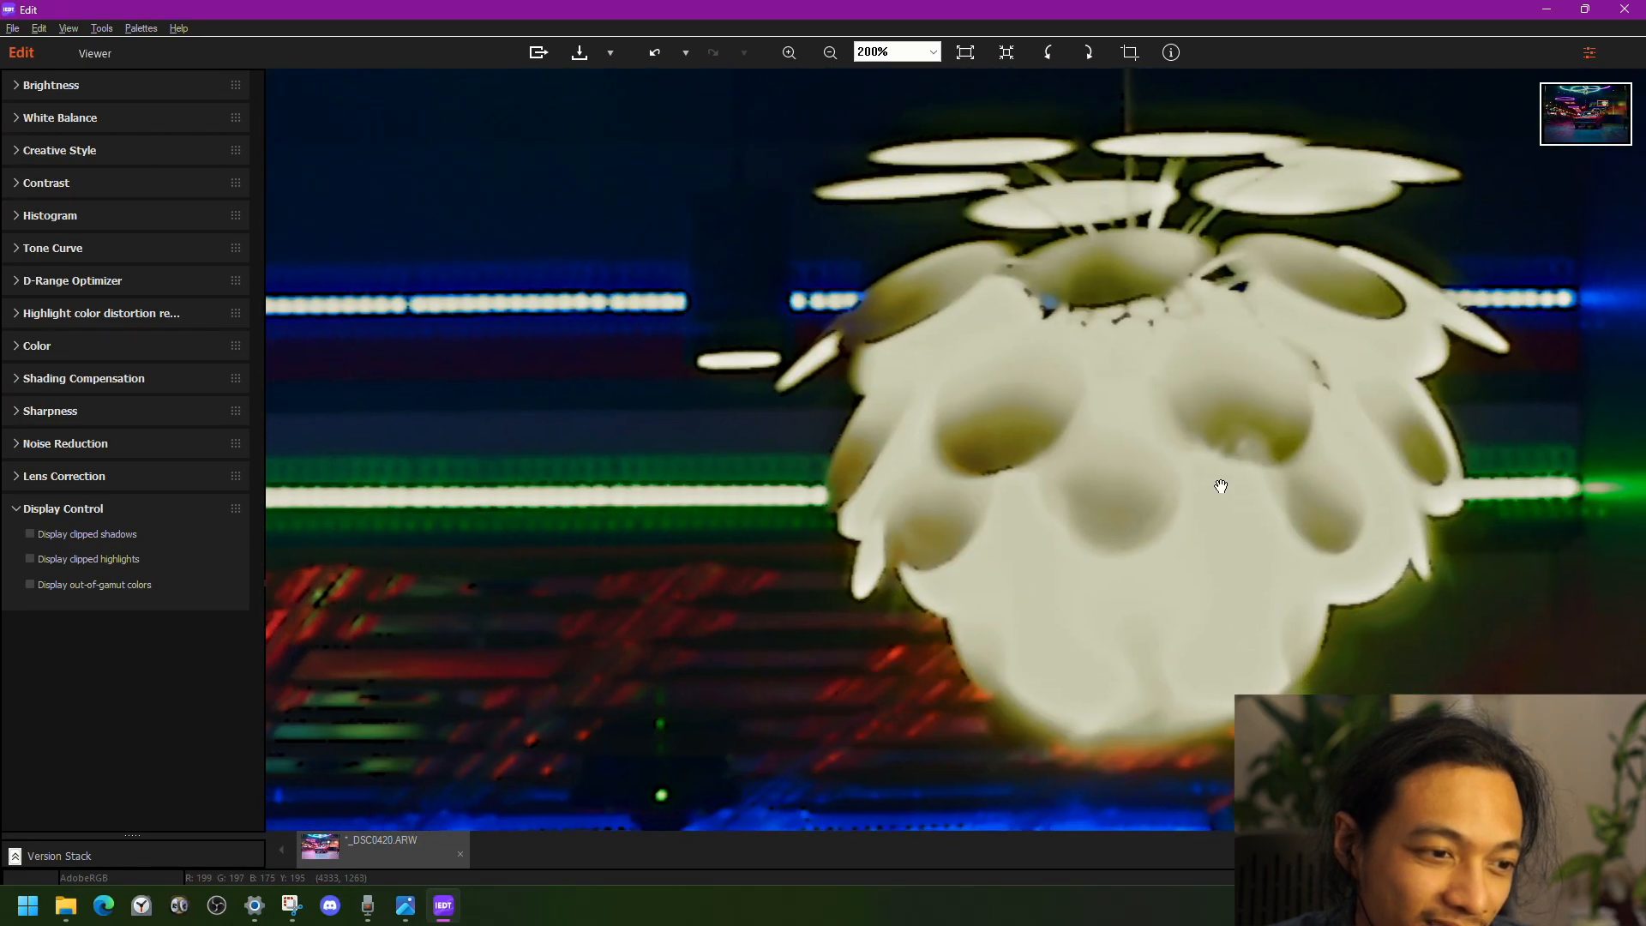
left_click_drag(1186, 460, 862, 419)
scroll(862, 420, "down", 3)
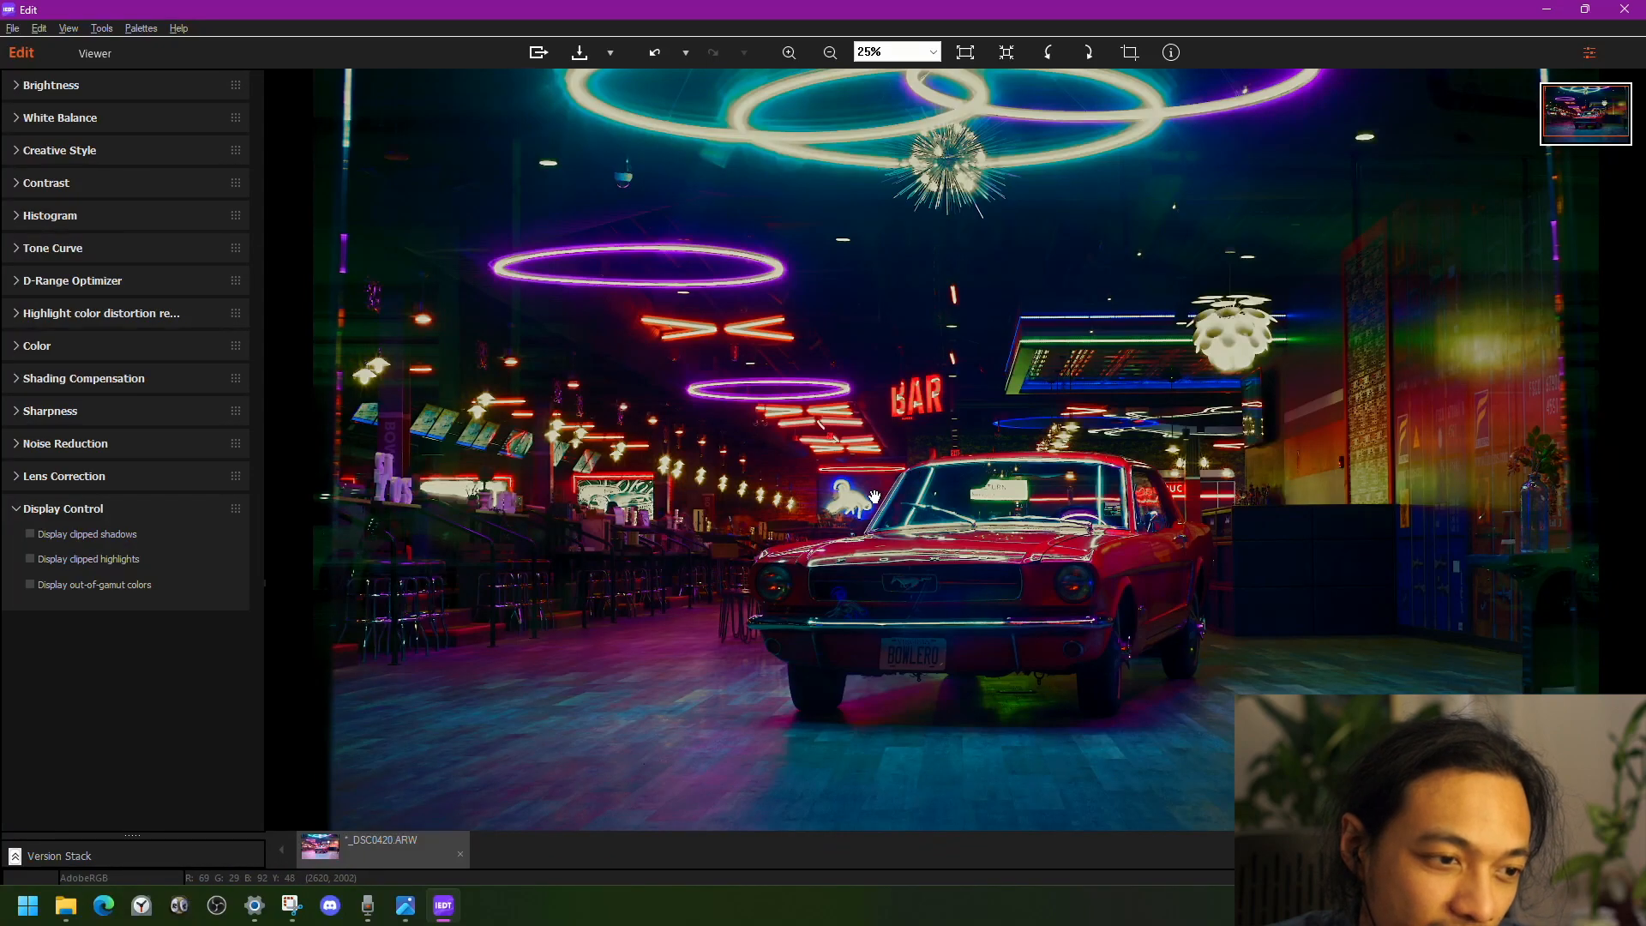
- Examine the glowing animal sign beside the car's windshield up to 400%, and the whole edited photo at reduced size
scroll(814, 375, "up", 3)
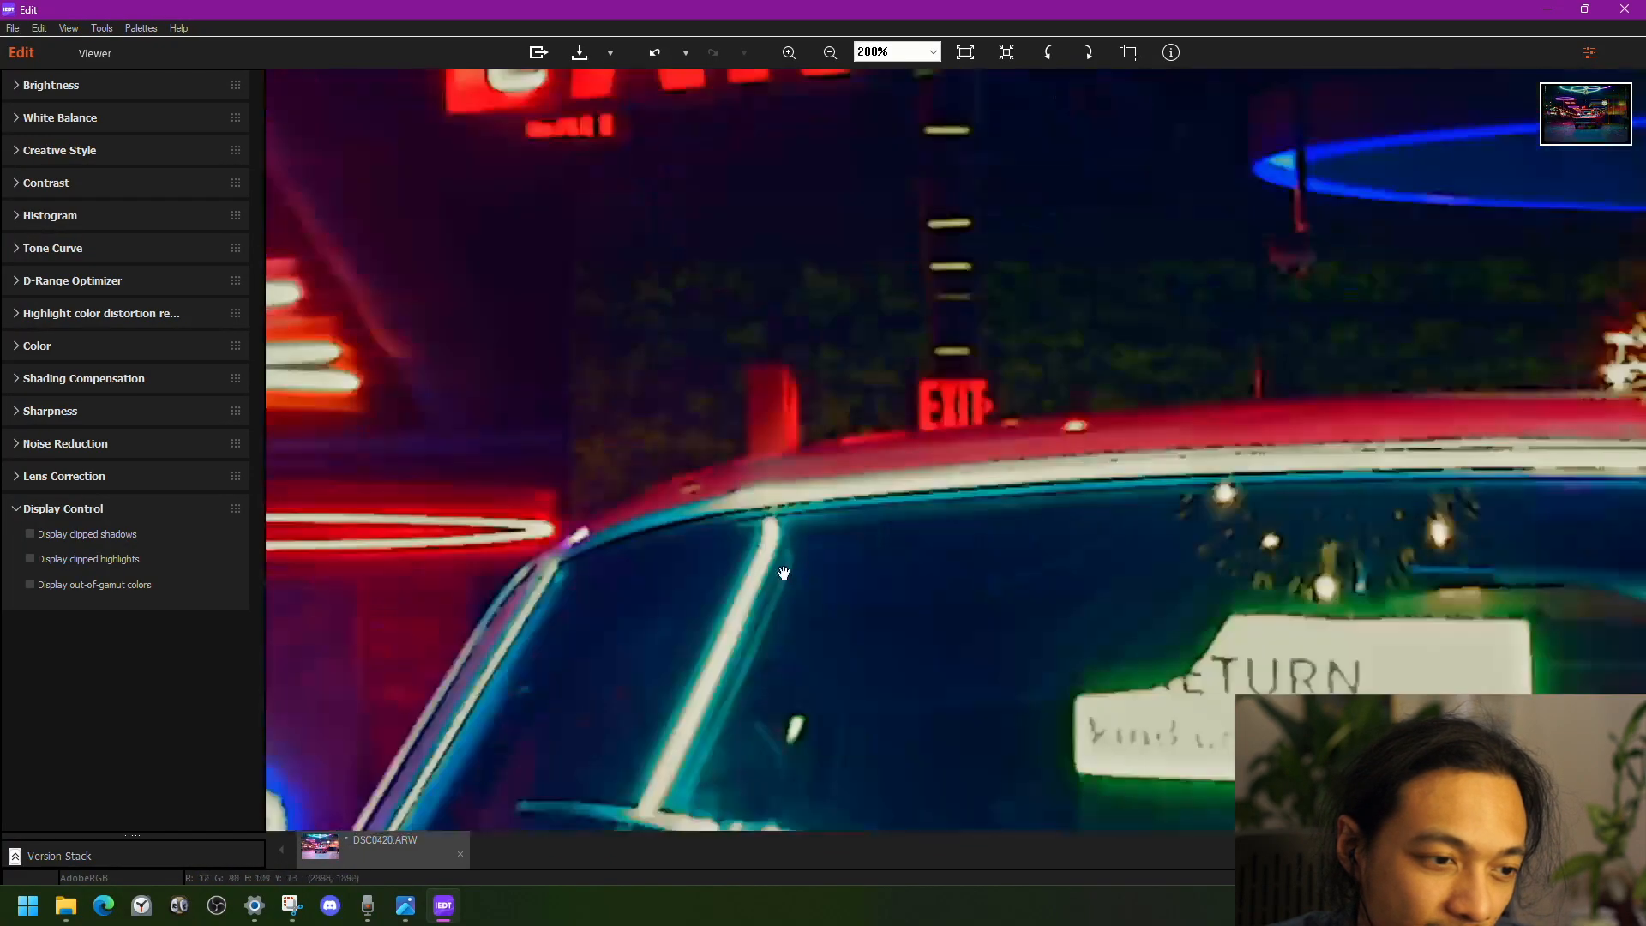
scroll(991, 665, "up", 1)
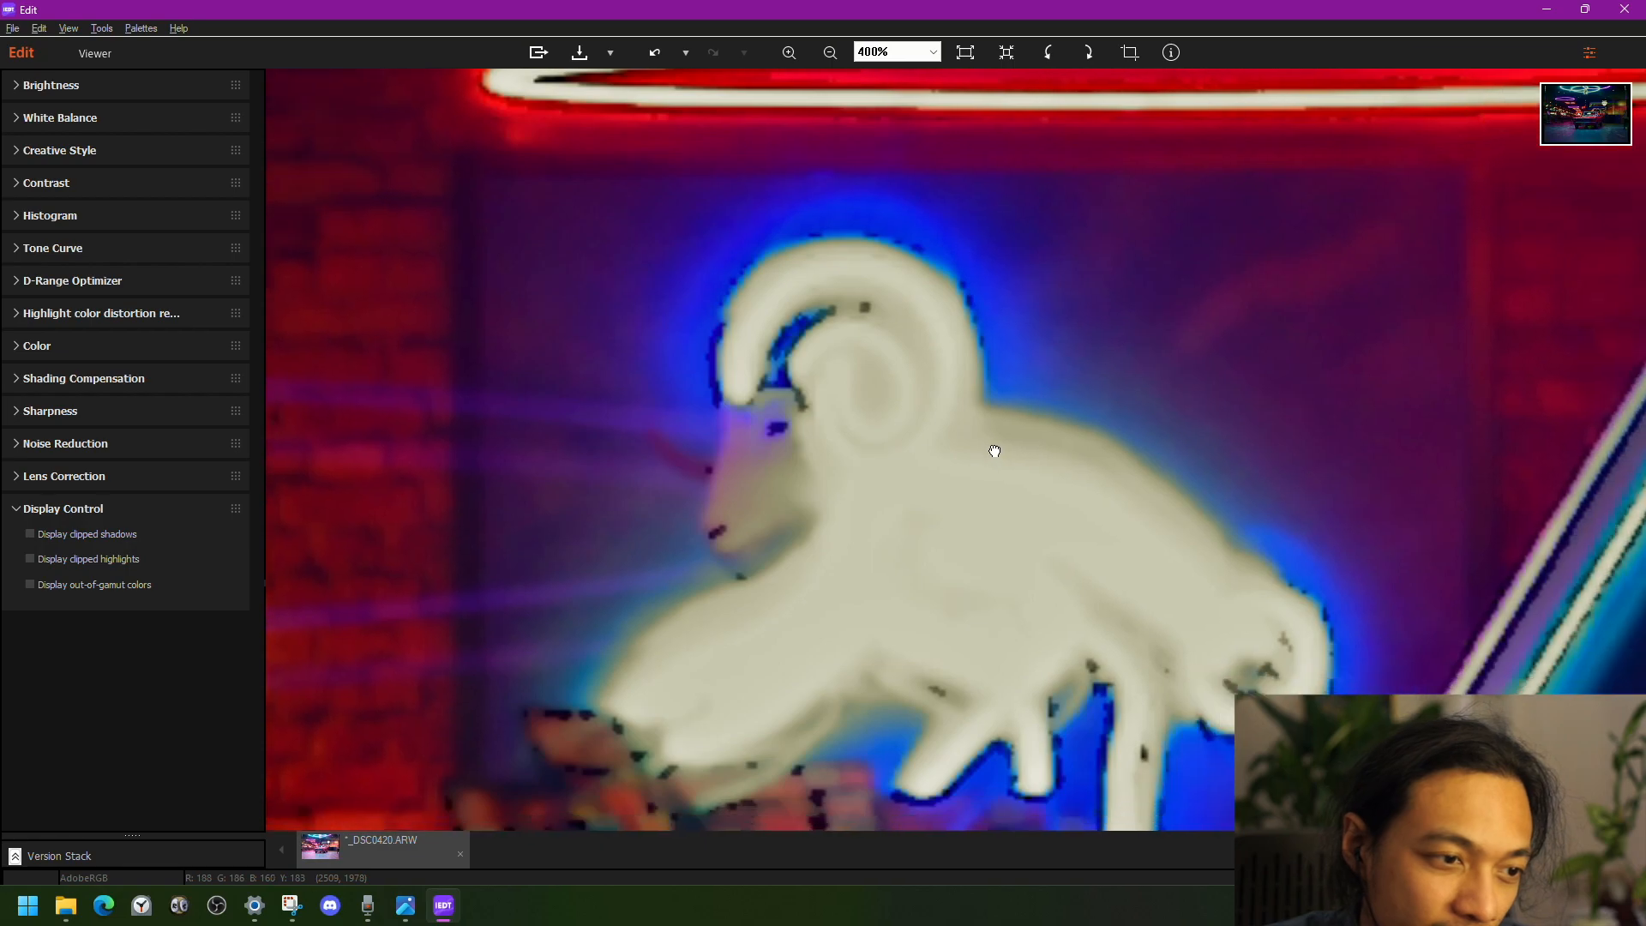
scroll(991, 540, "down", 4)
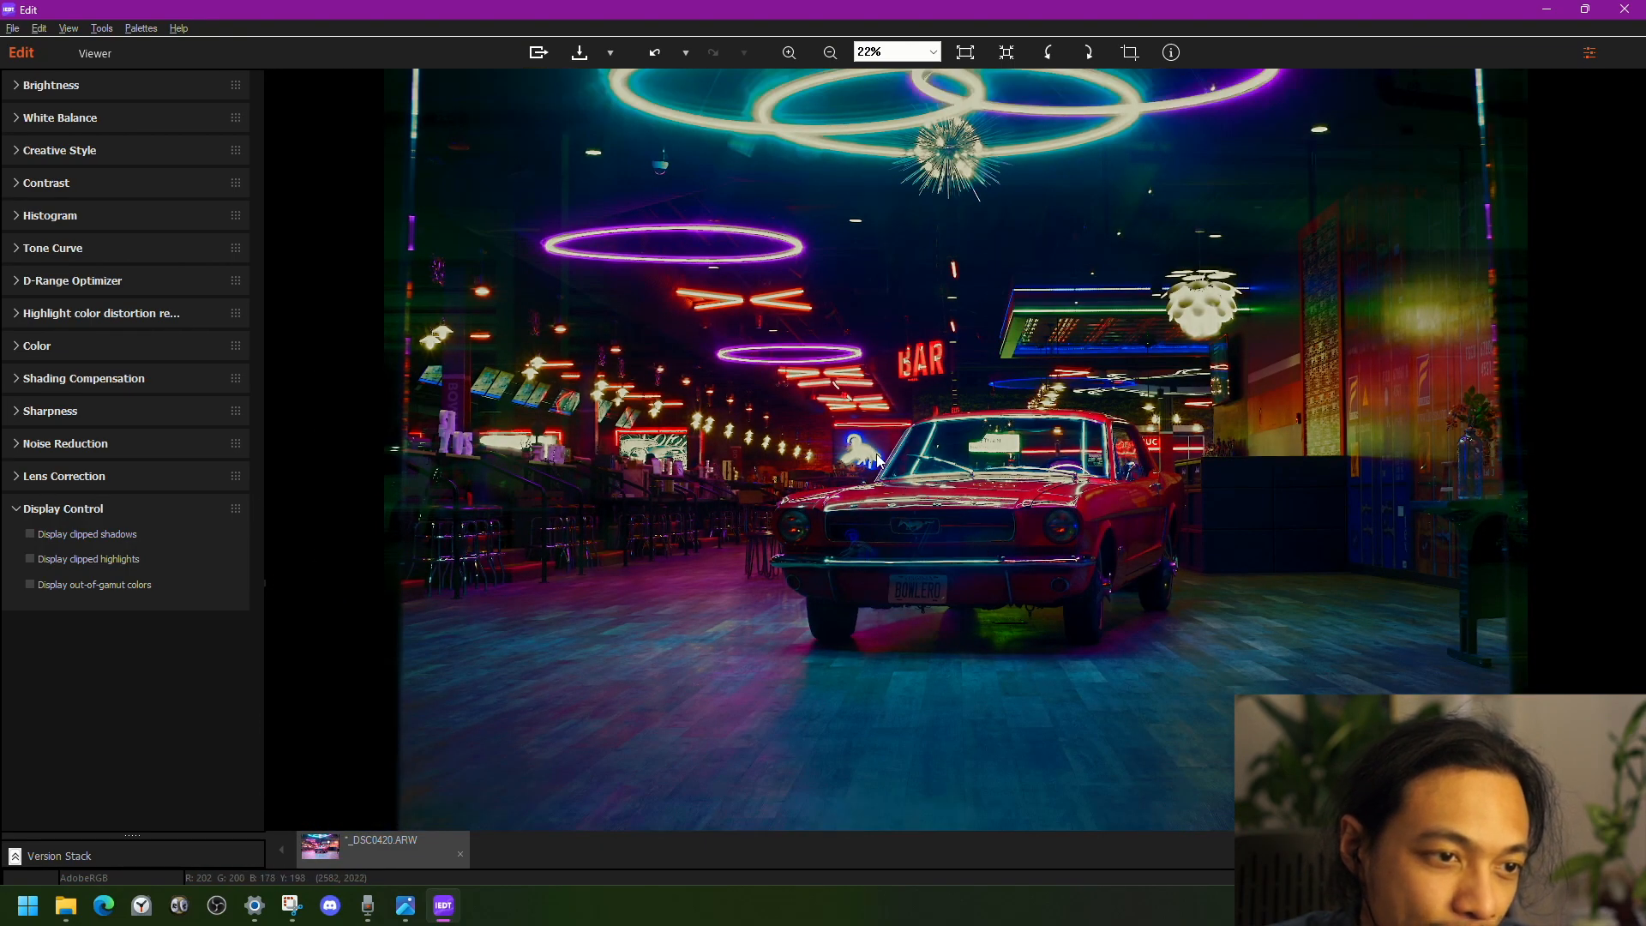
scroll(825, 428, "up", 2)
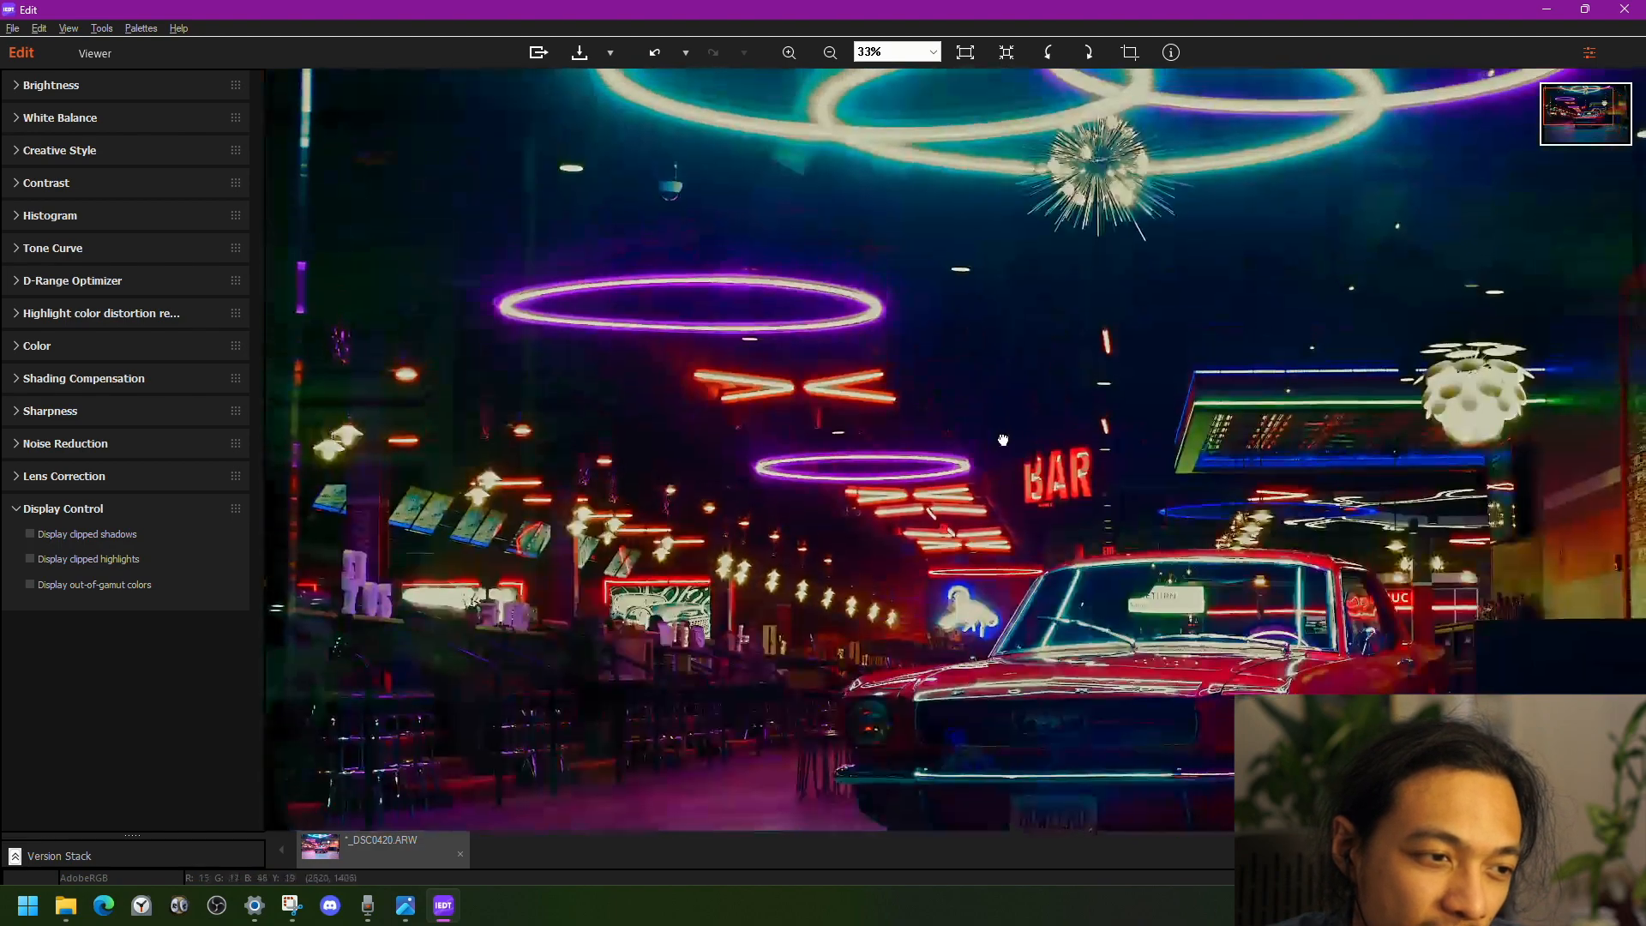
scroll(841, 364, "down", 1)
scroll(798, 408, "down", 1)
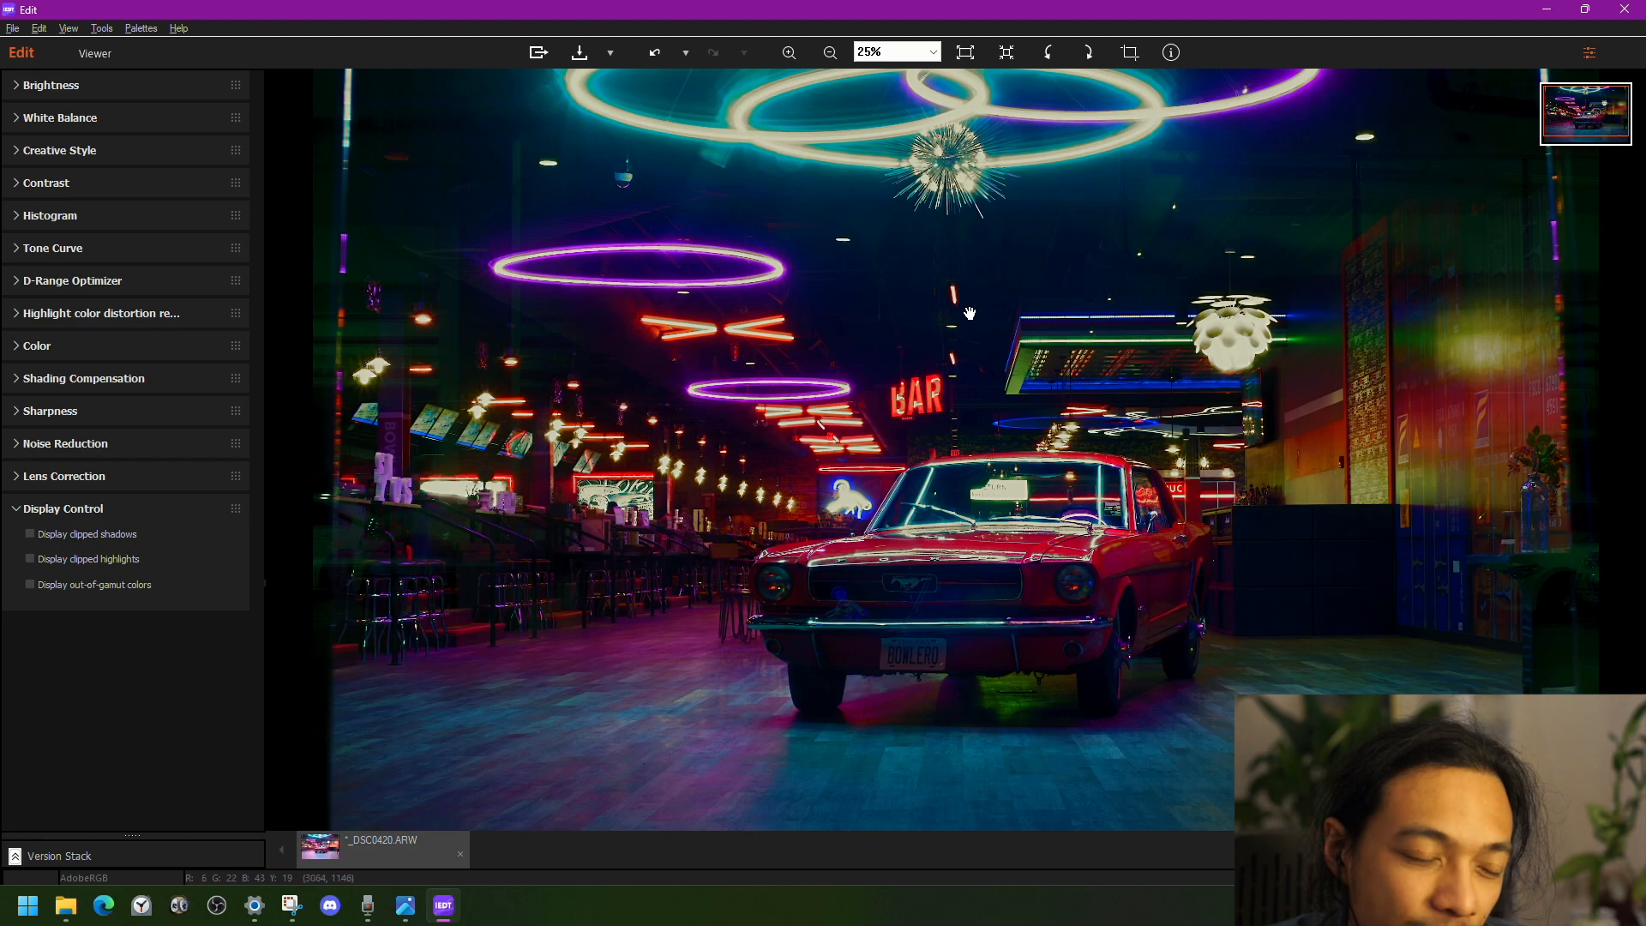
scroll(784, 389, "down", 3)
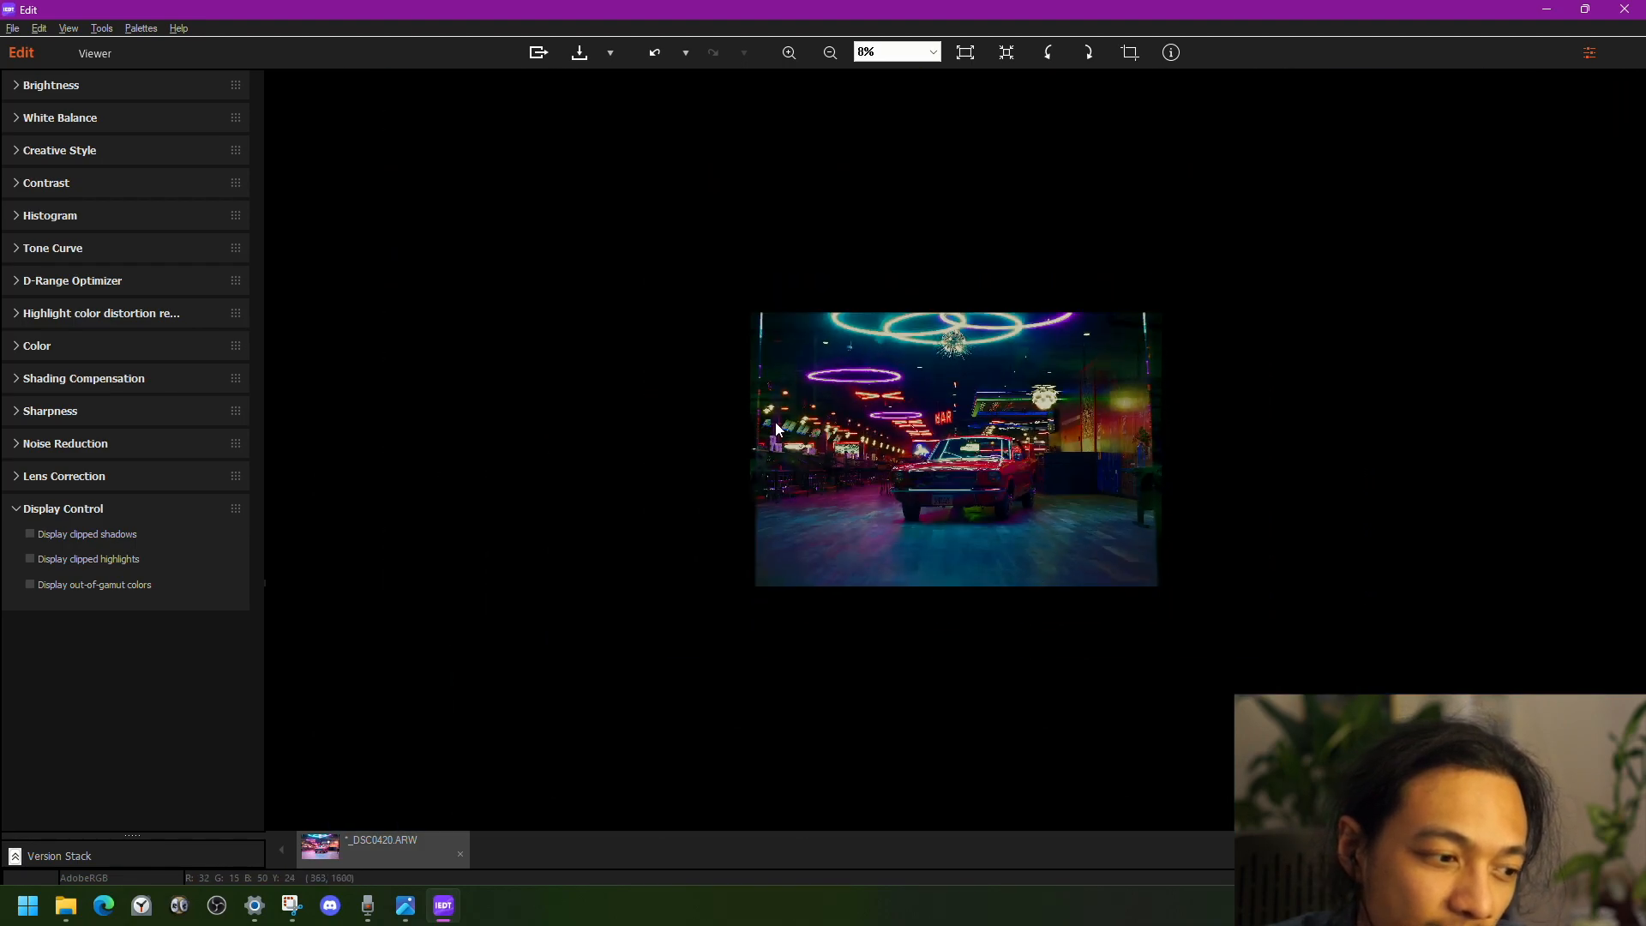
scroll(775, 421, "up", 4)
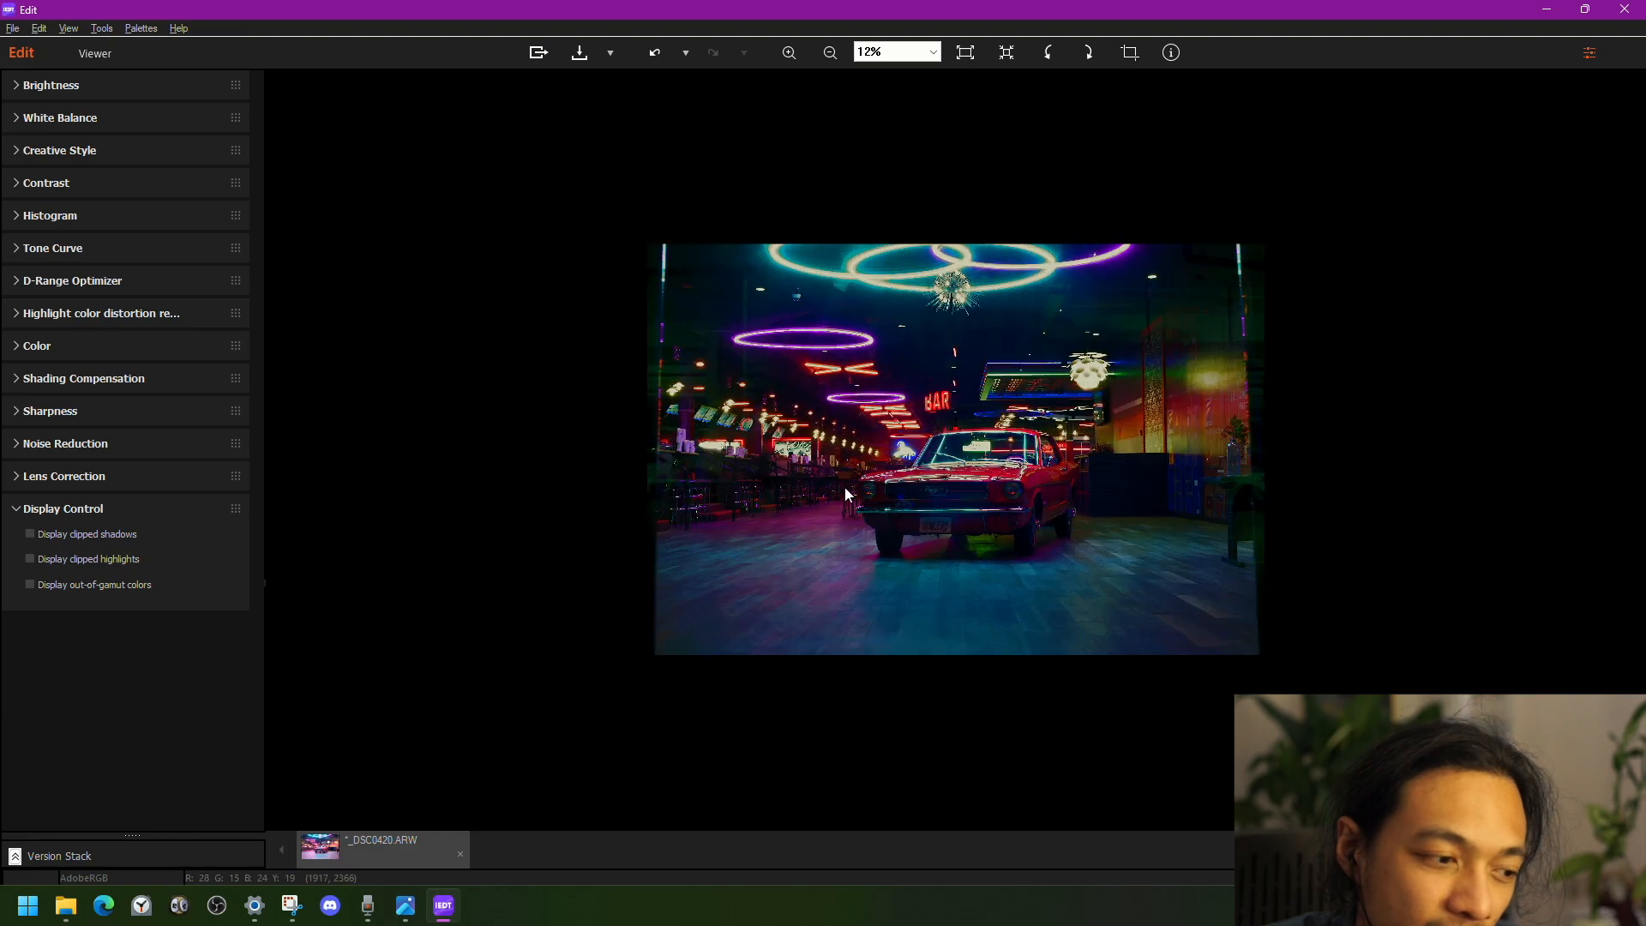
scroll(974, 579, "up", 1)
scroll(1000, 583, "down", 2)
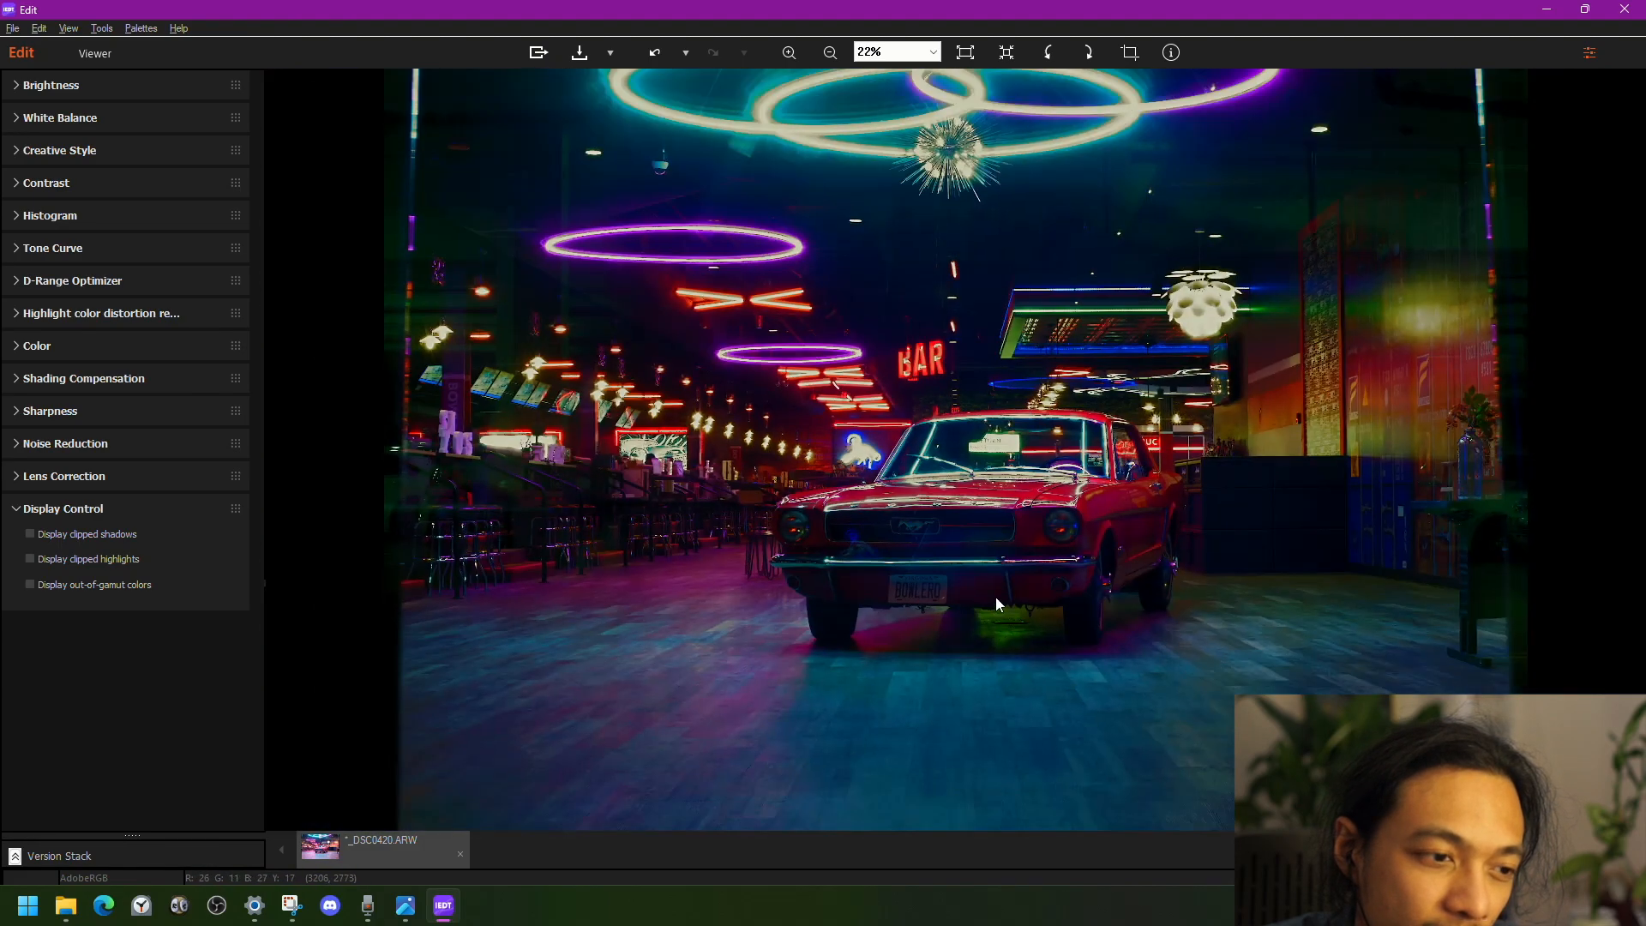
- Switch to Photos and examine the car and the petal-shaped pendant lamp in _DSC0420ed.ARW for comparison
mouse_move(72, 914)
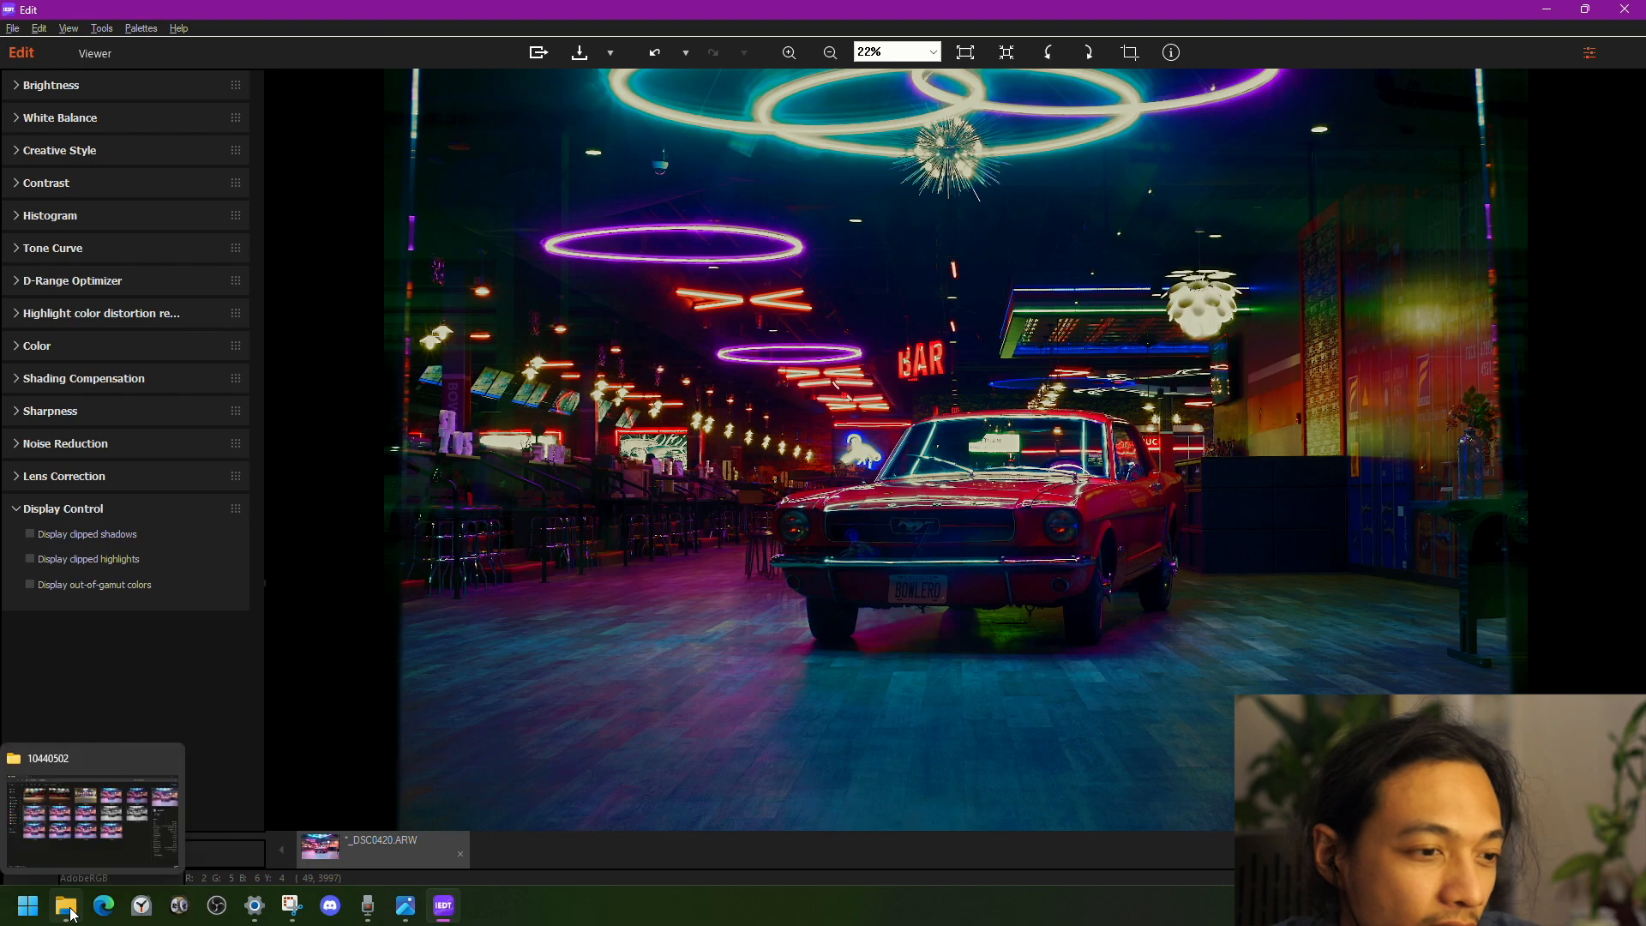
mouse_move(406, 906)
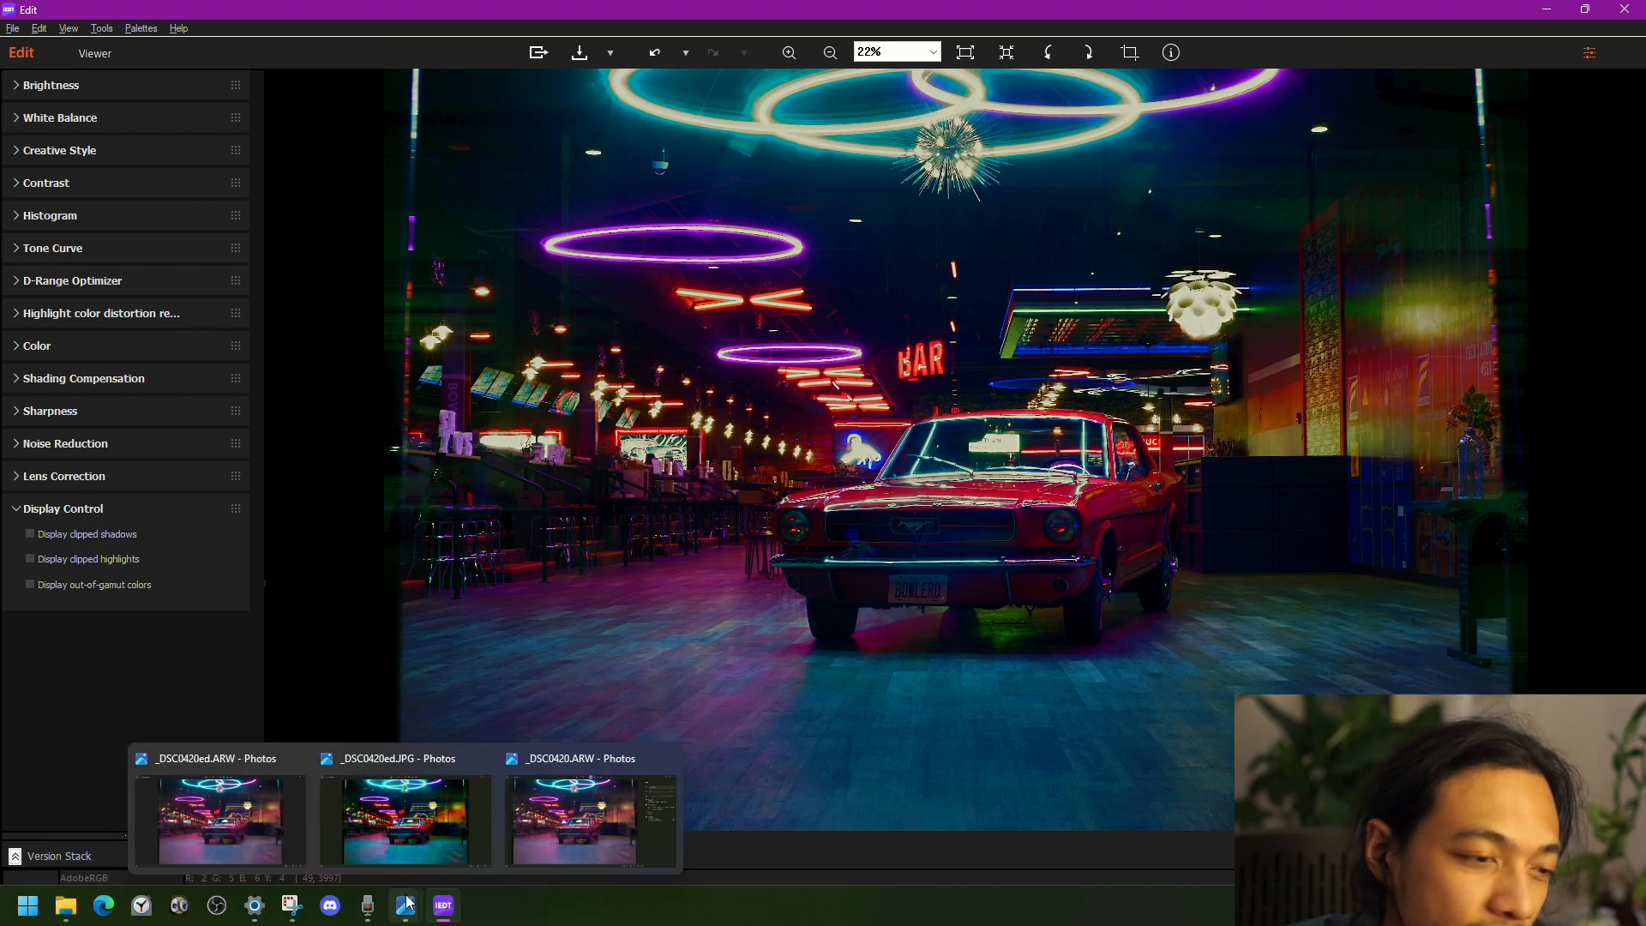
left_click(254, 821)
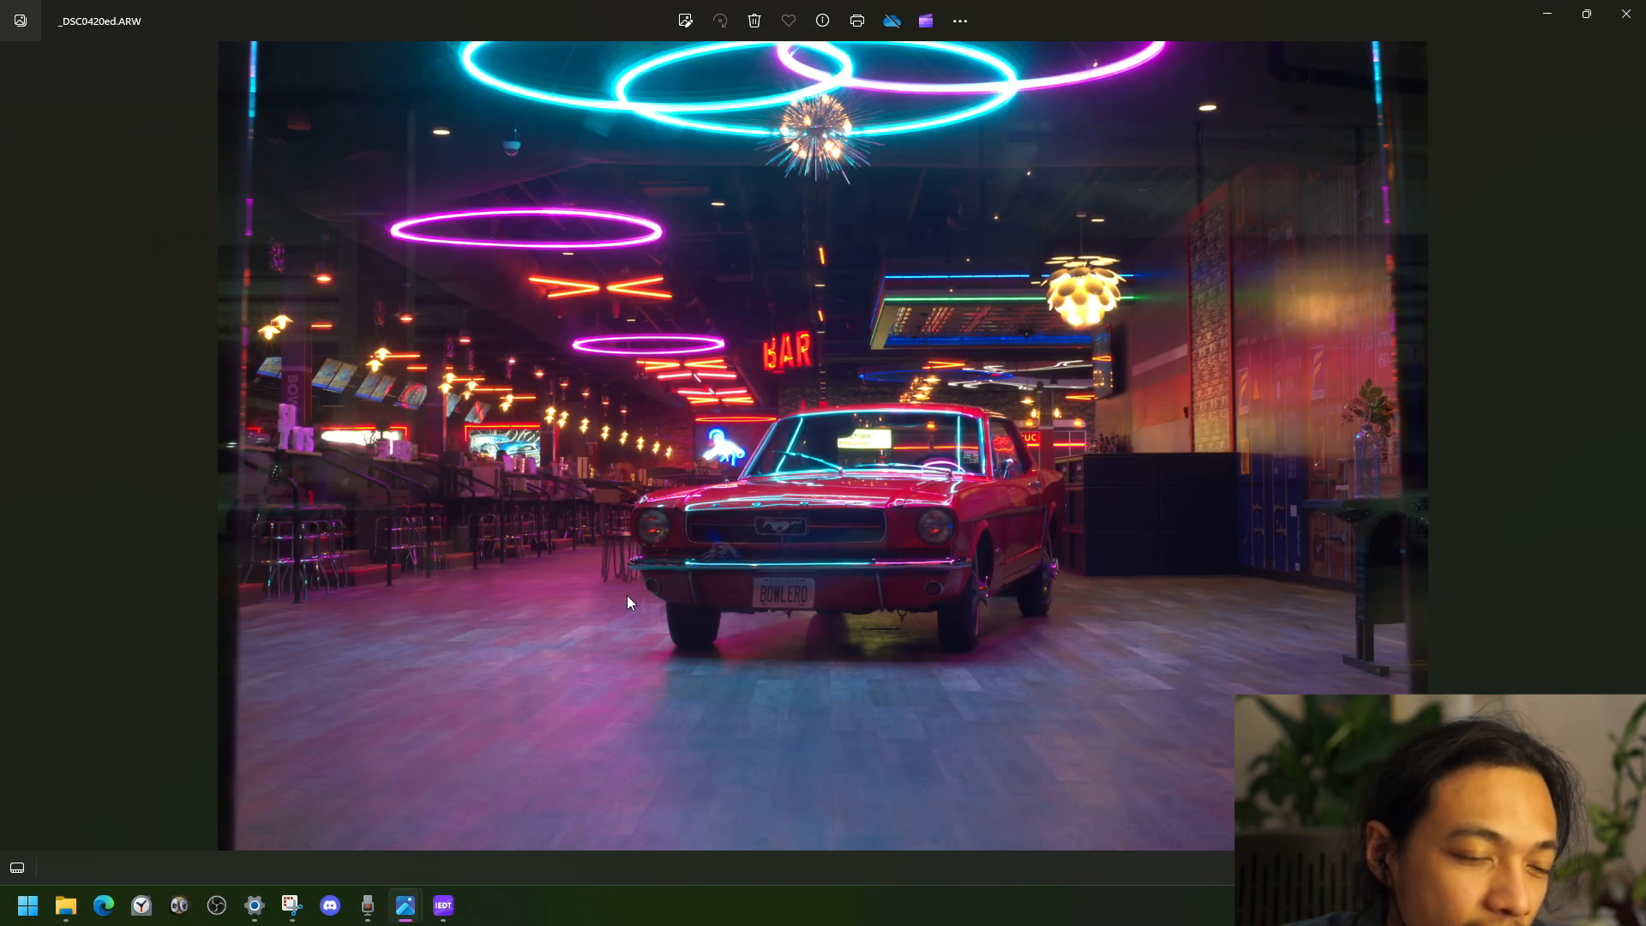
scroll(626, 595, "up", 2)
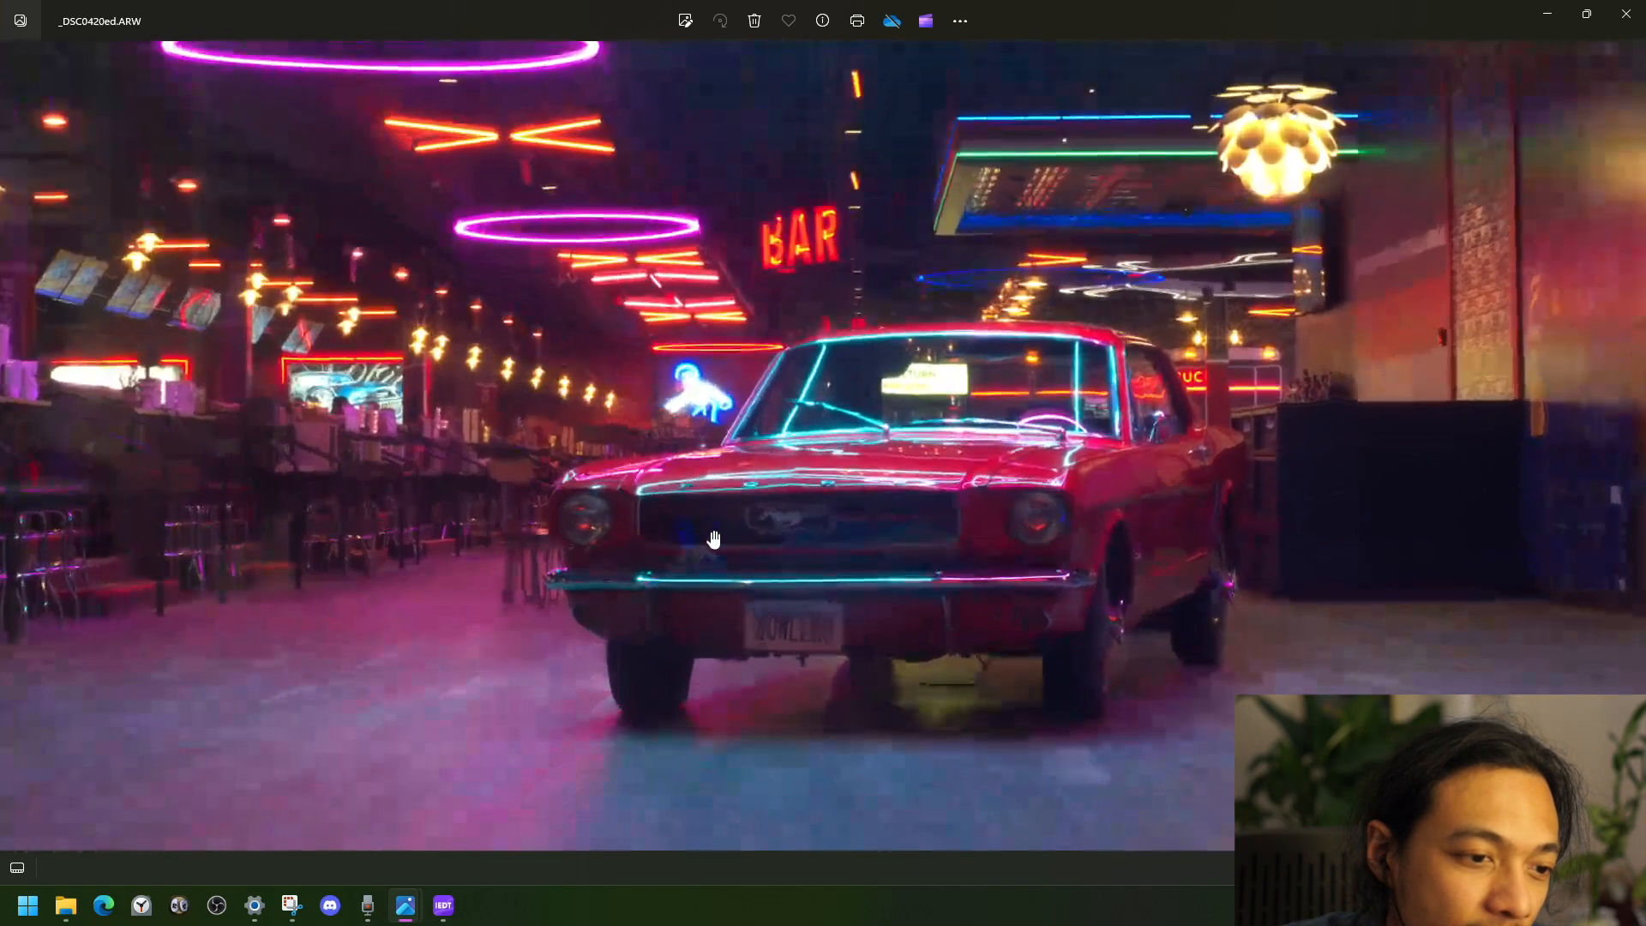
scroll(753, 551, "down", 3)
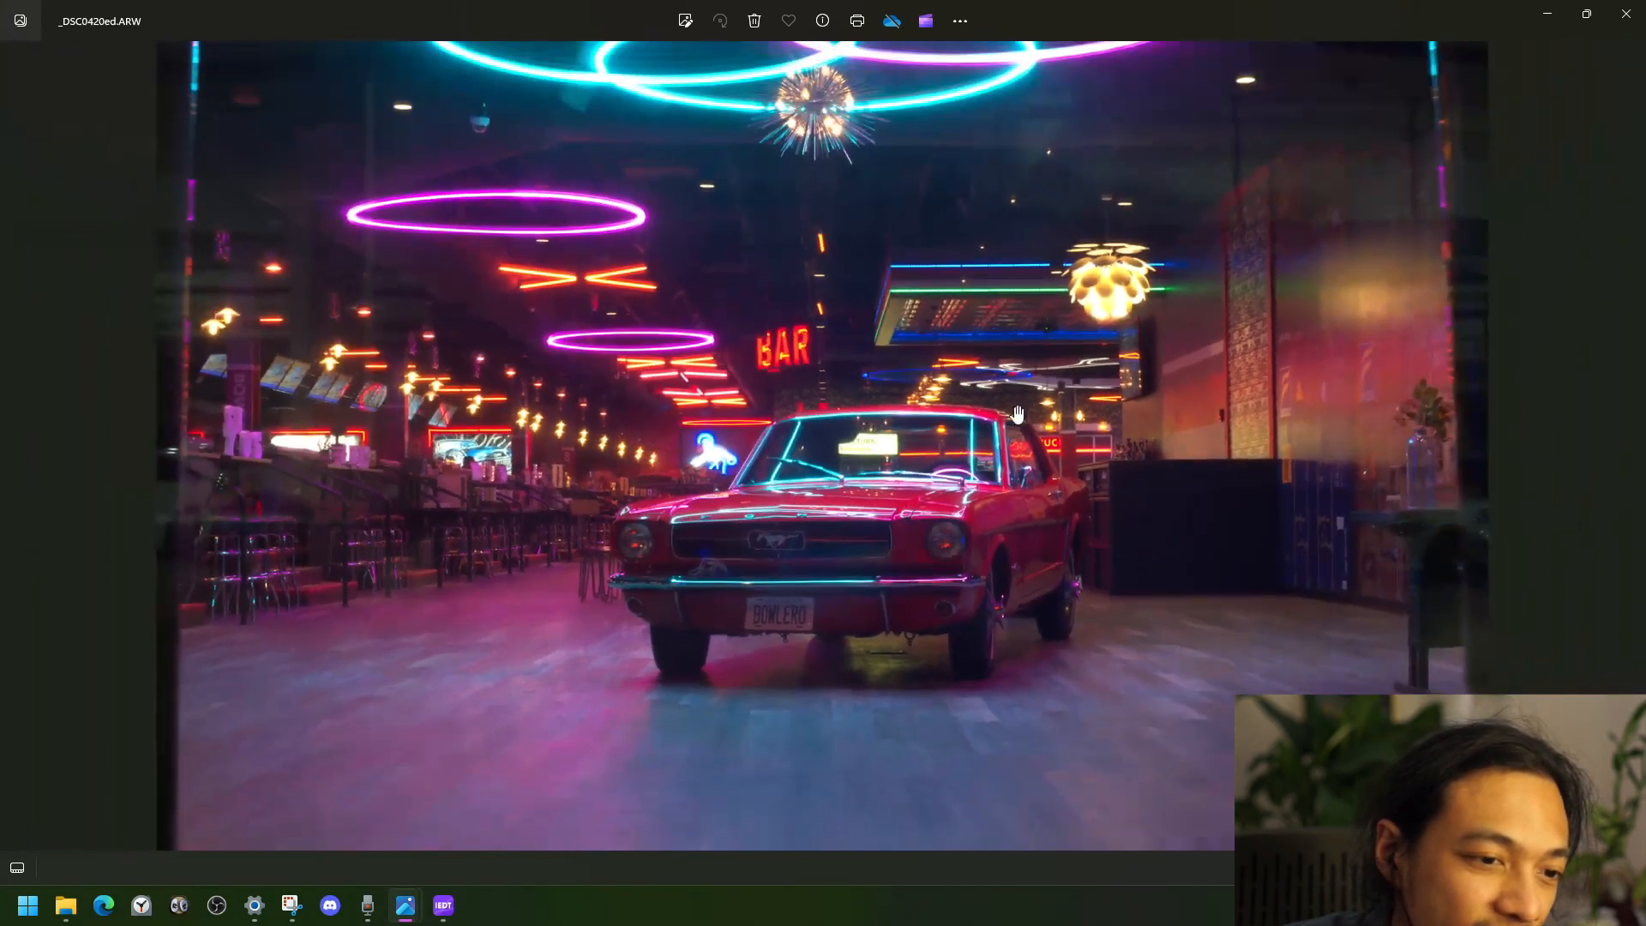
scroll(1108, 313, "up", 2)
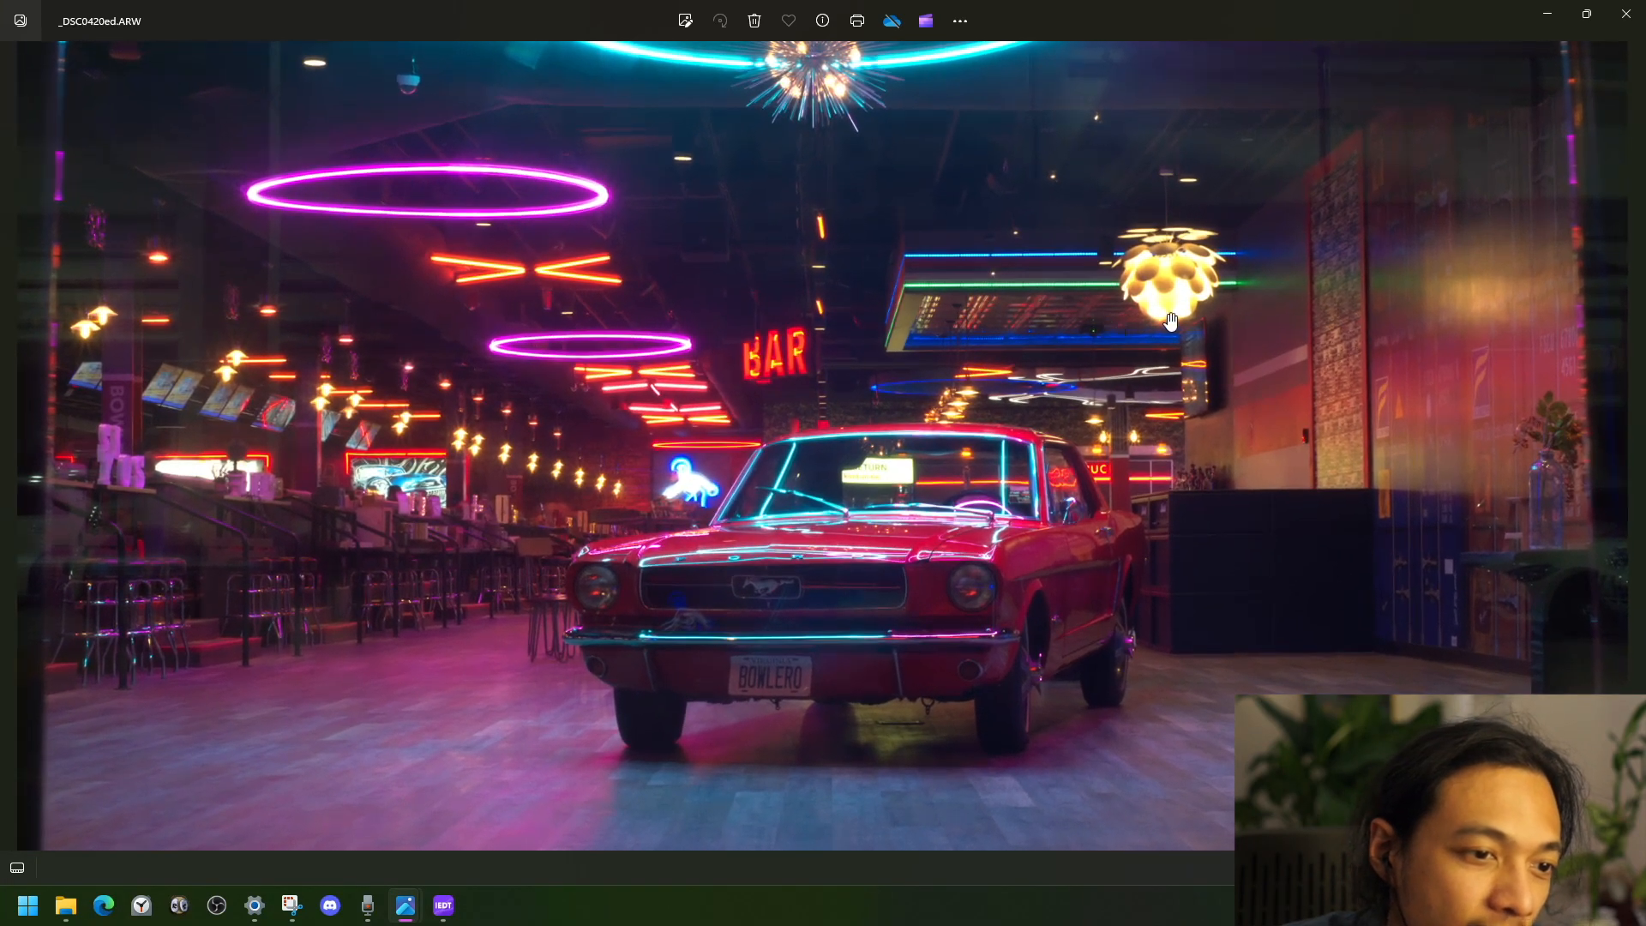
left_click_drag(1171, 321, 1169, 416)
scroll(1169, 426, "up", 2)
scroll(1167, 426, "down", 4)
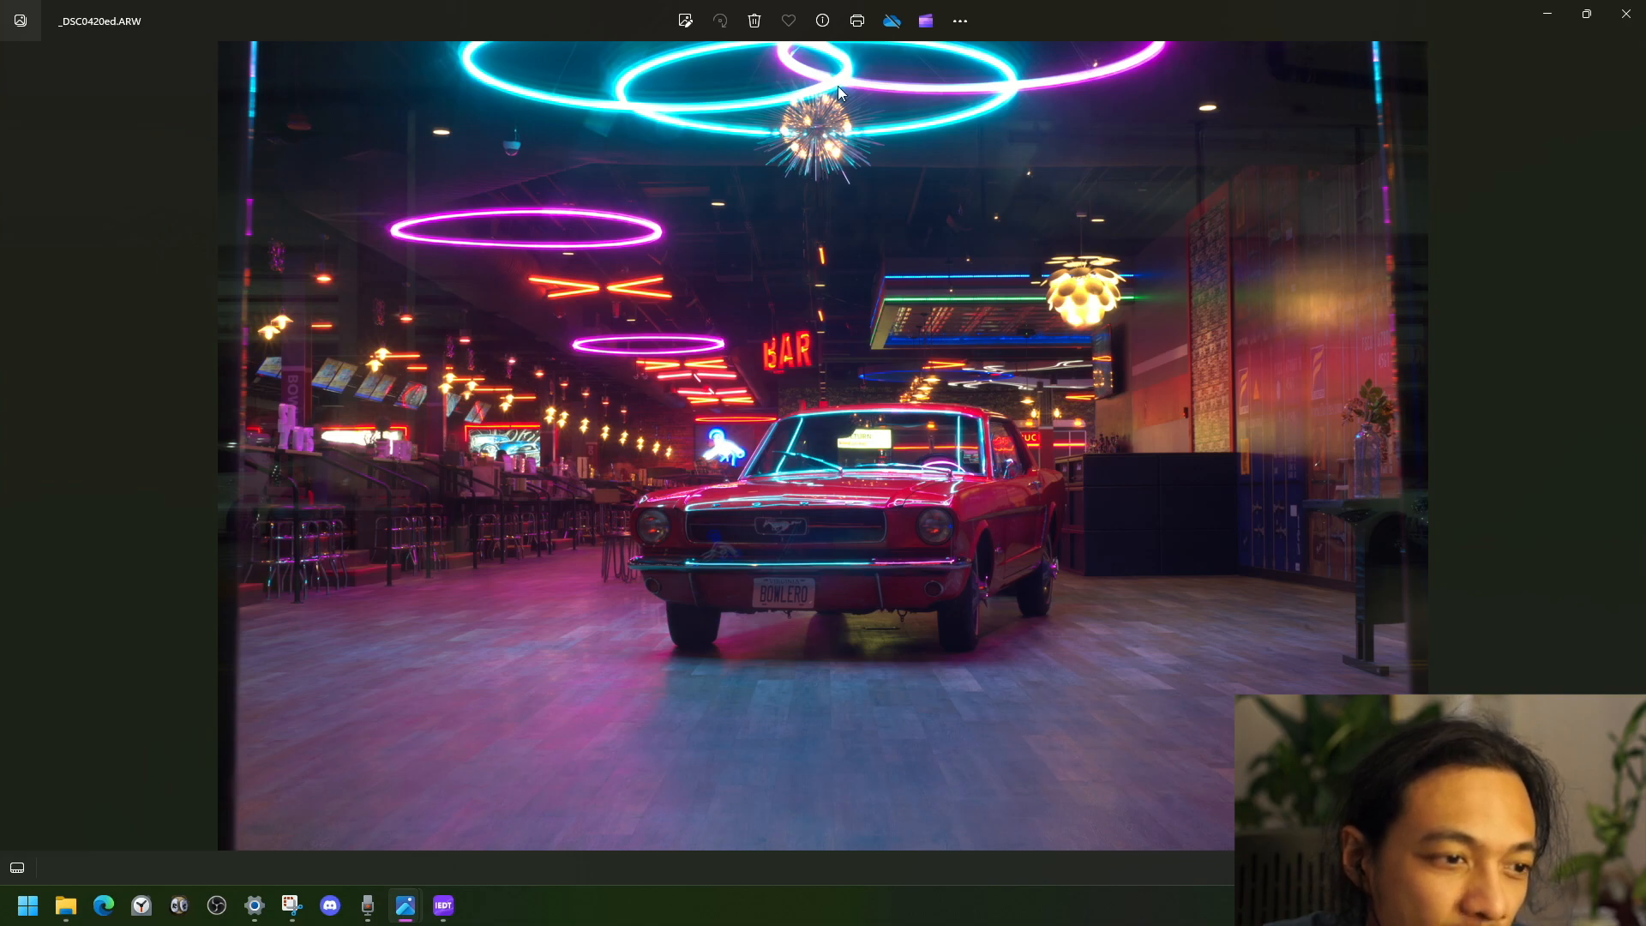
- Examine the starburst chandelier and the neon rings around it in _DSC0420ed.ARW at close range
scroll(877, 150, "up", 5)
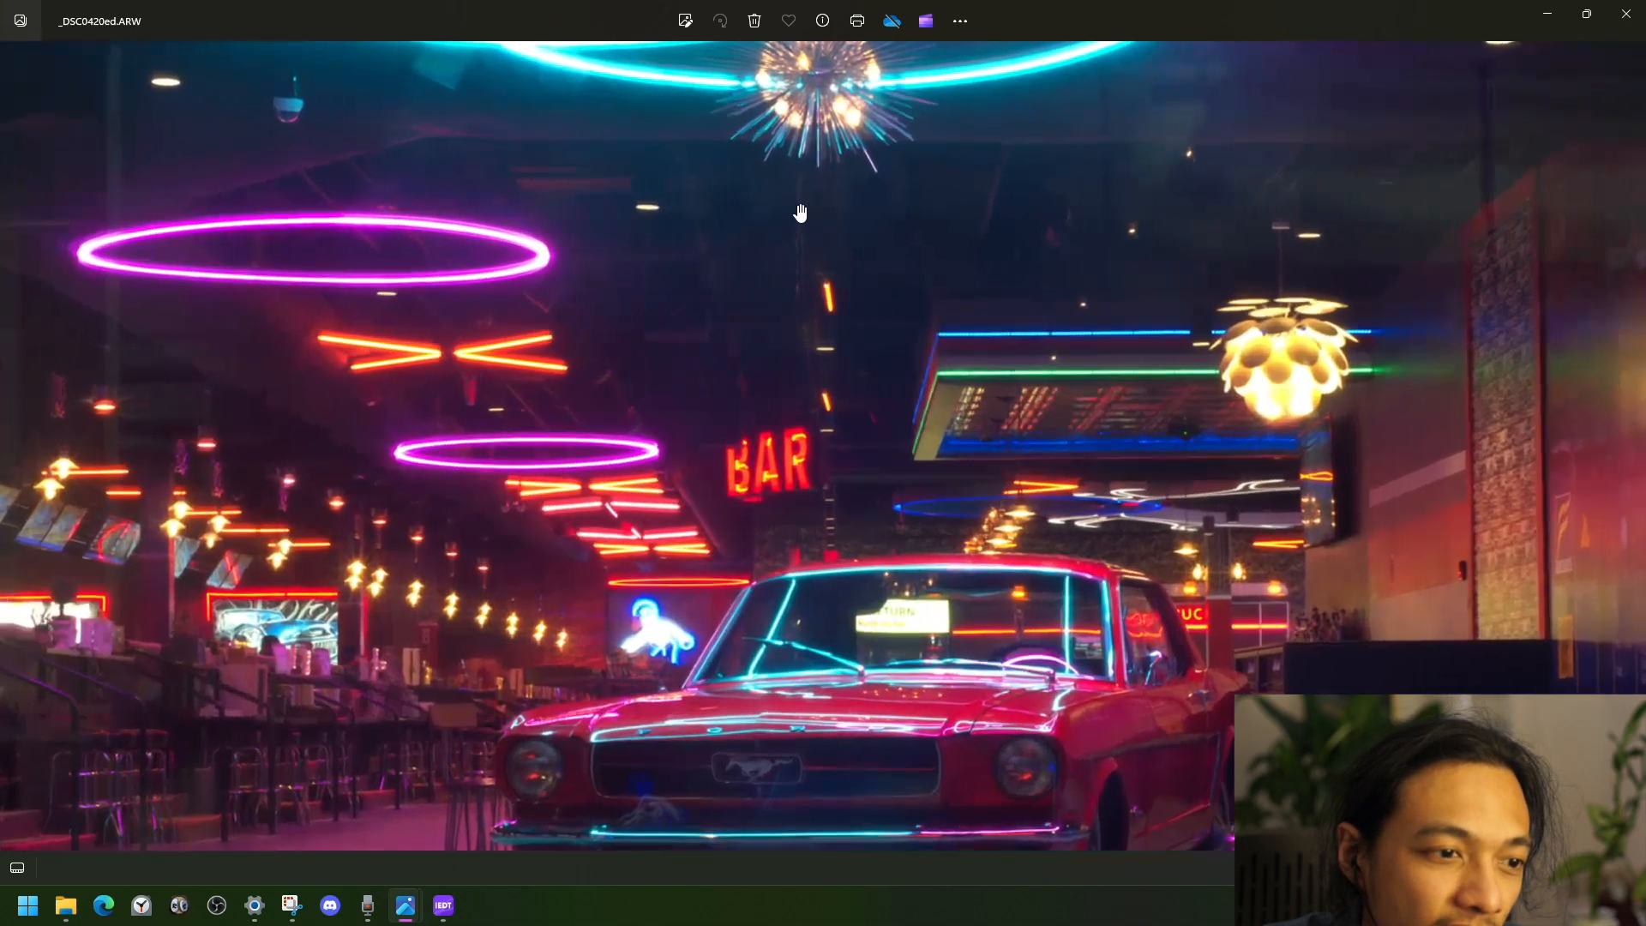
scroll(865, 309, "up", 2)
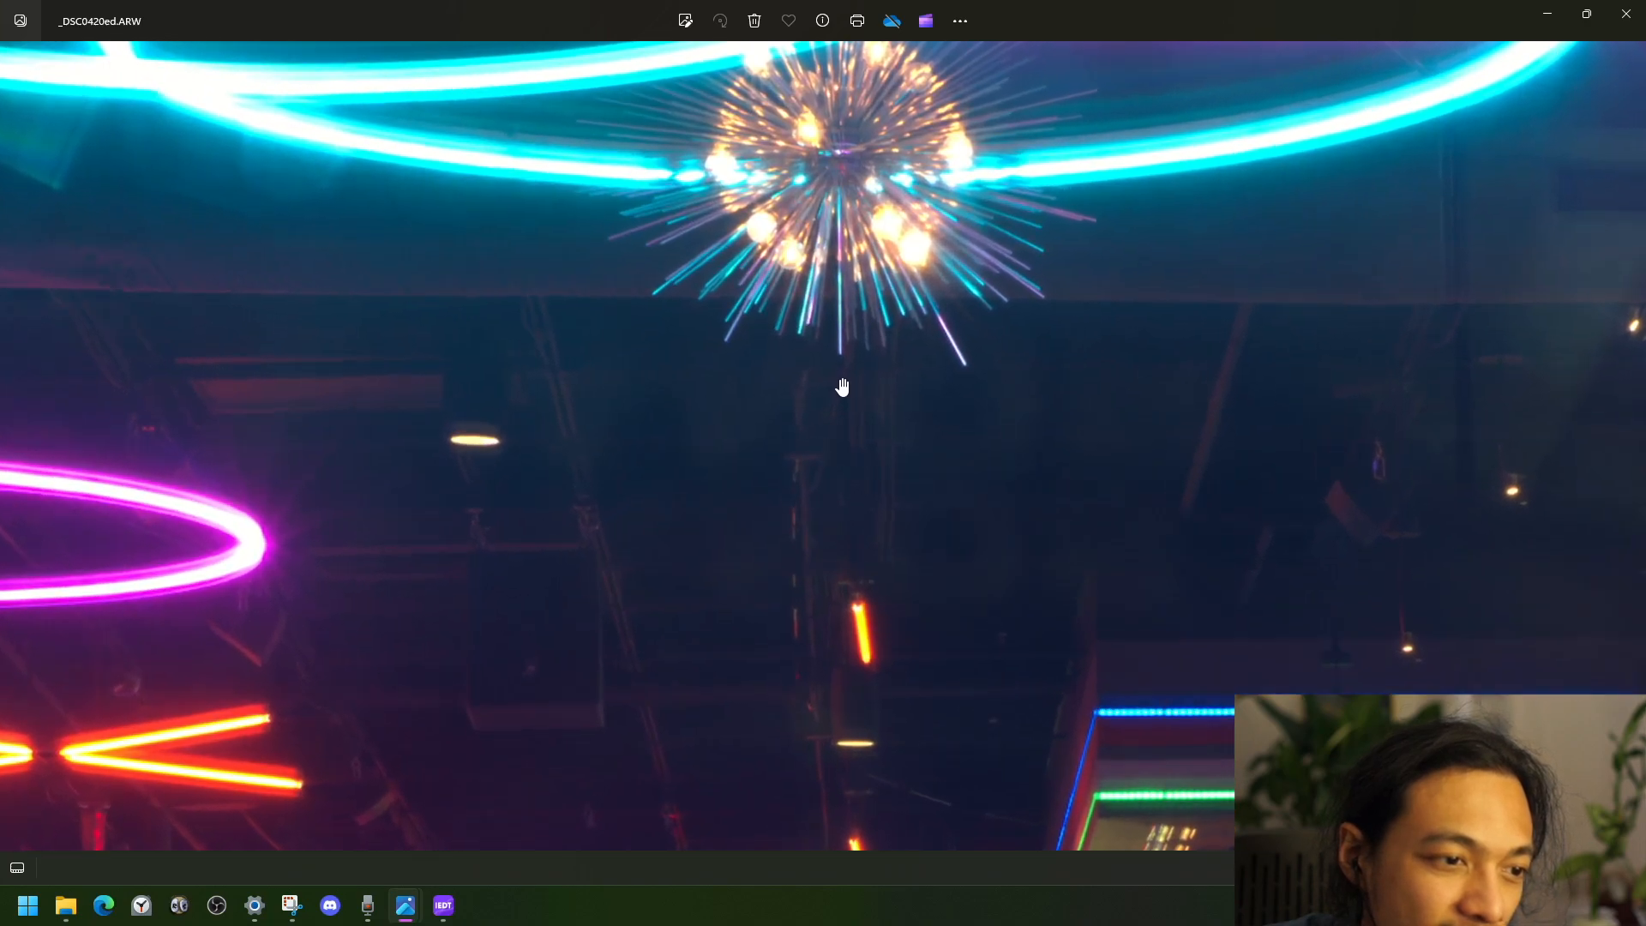
scroll(856, 273, "down", 3)
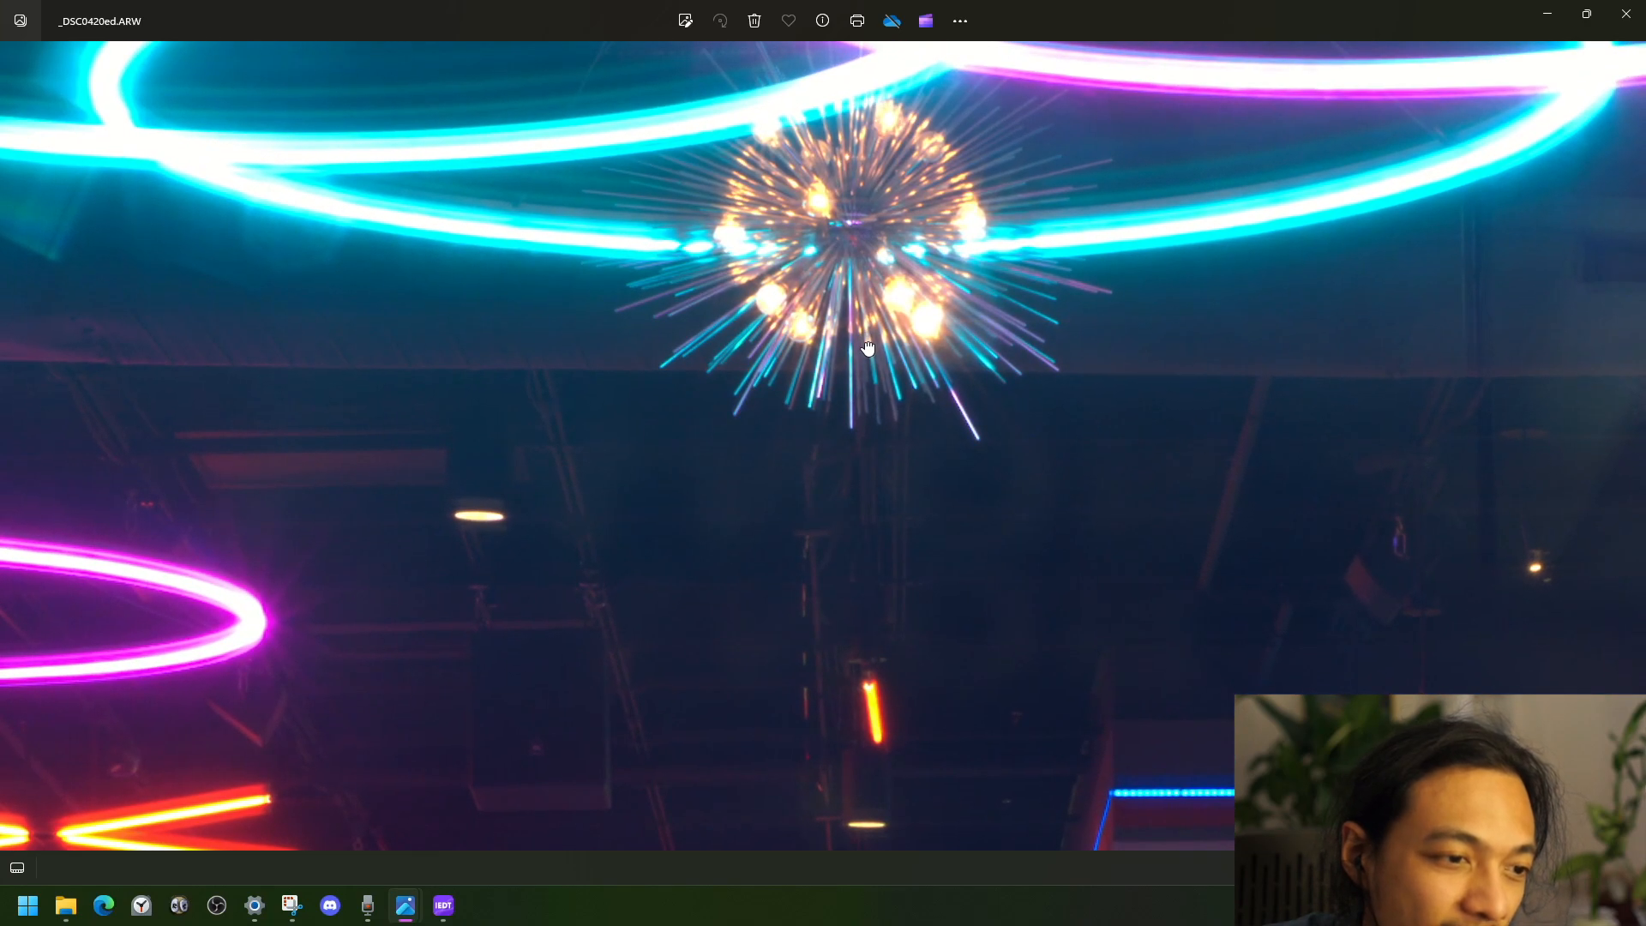
scroll(868, 350, "down", 2)
scroll(867, 350, "up", 4)
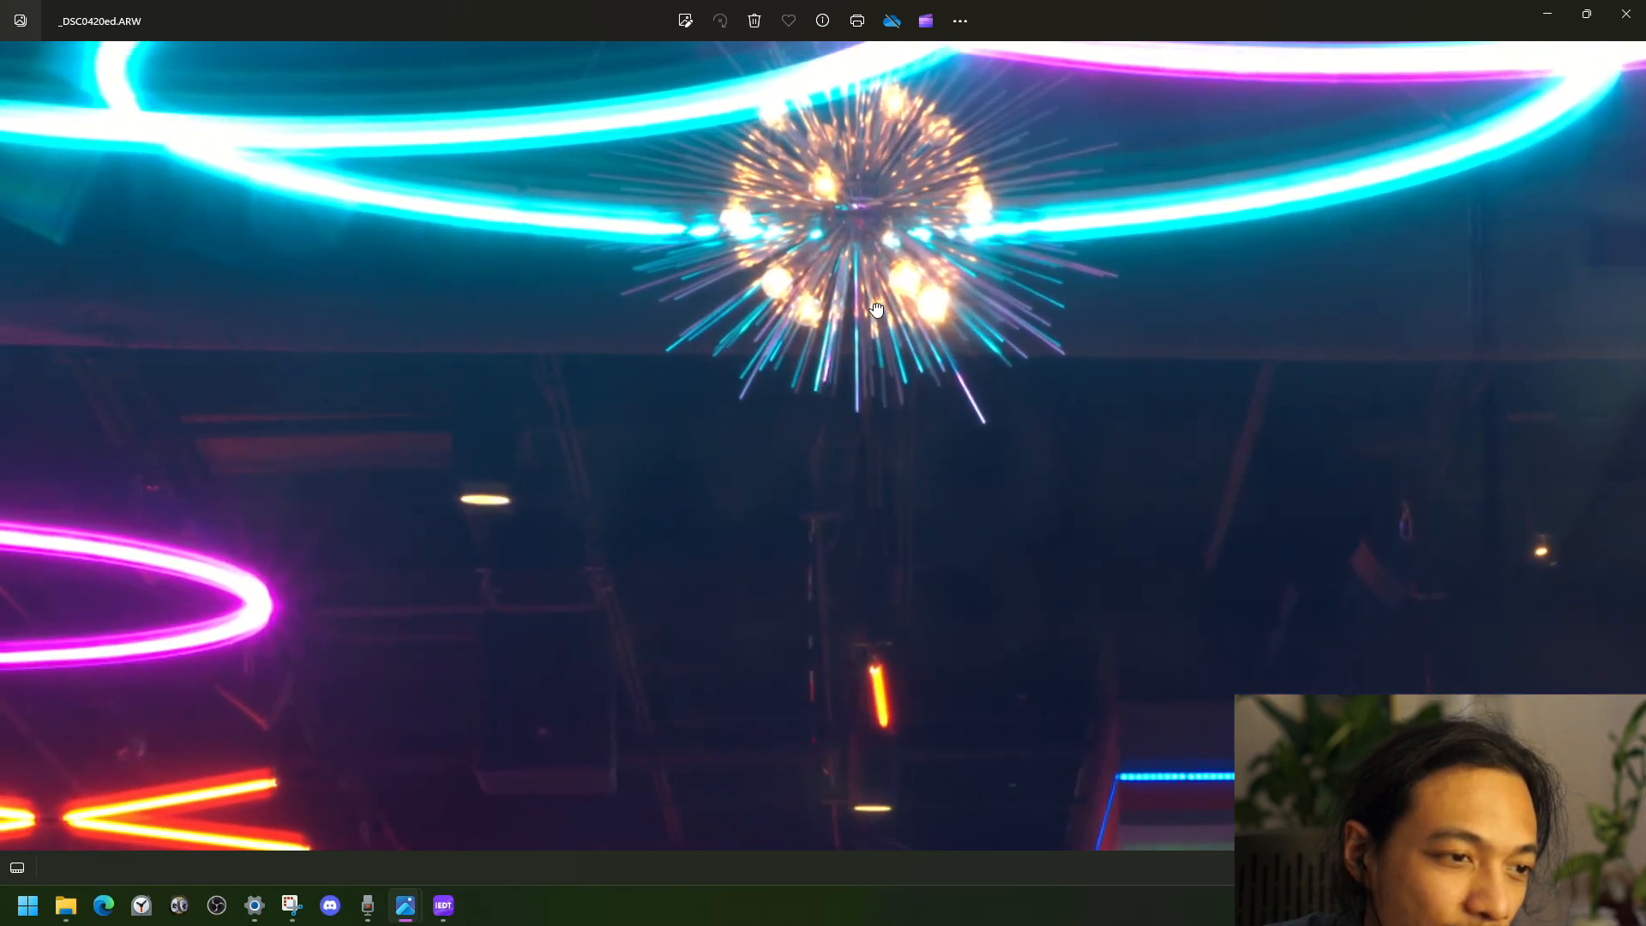
scroll(865, 370, "up", 3)
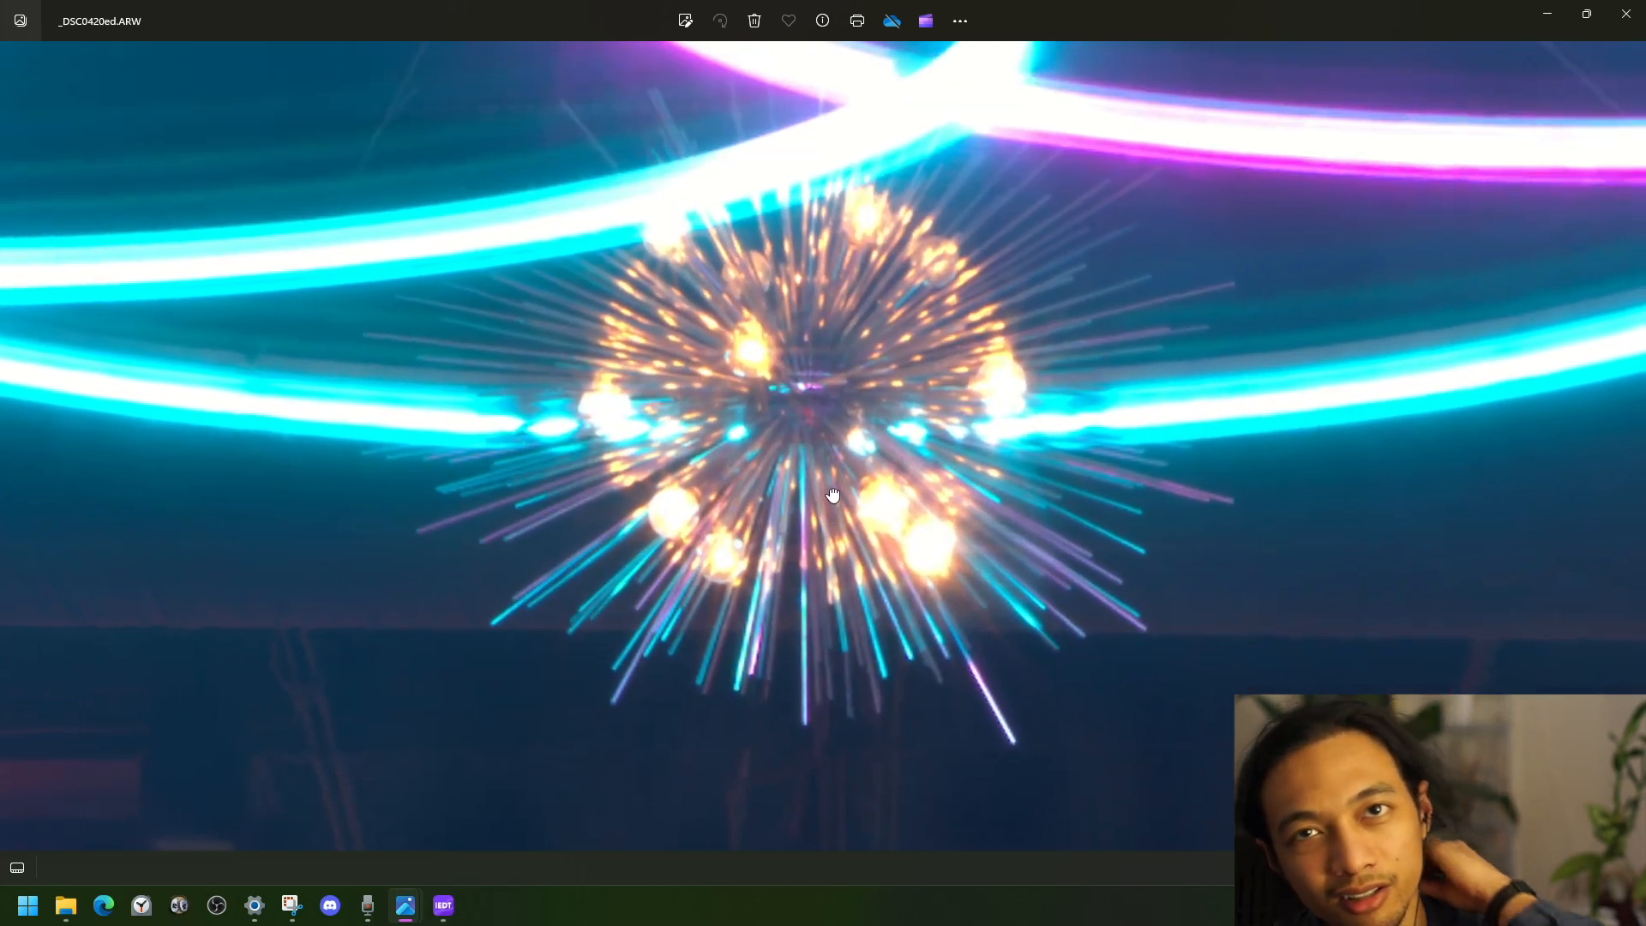
scroll(830, 498, "up", 1)
scroll(829, 497, "down", 5)
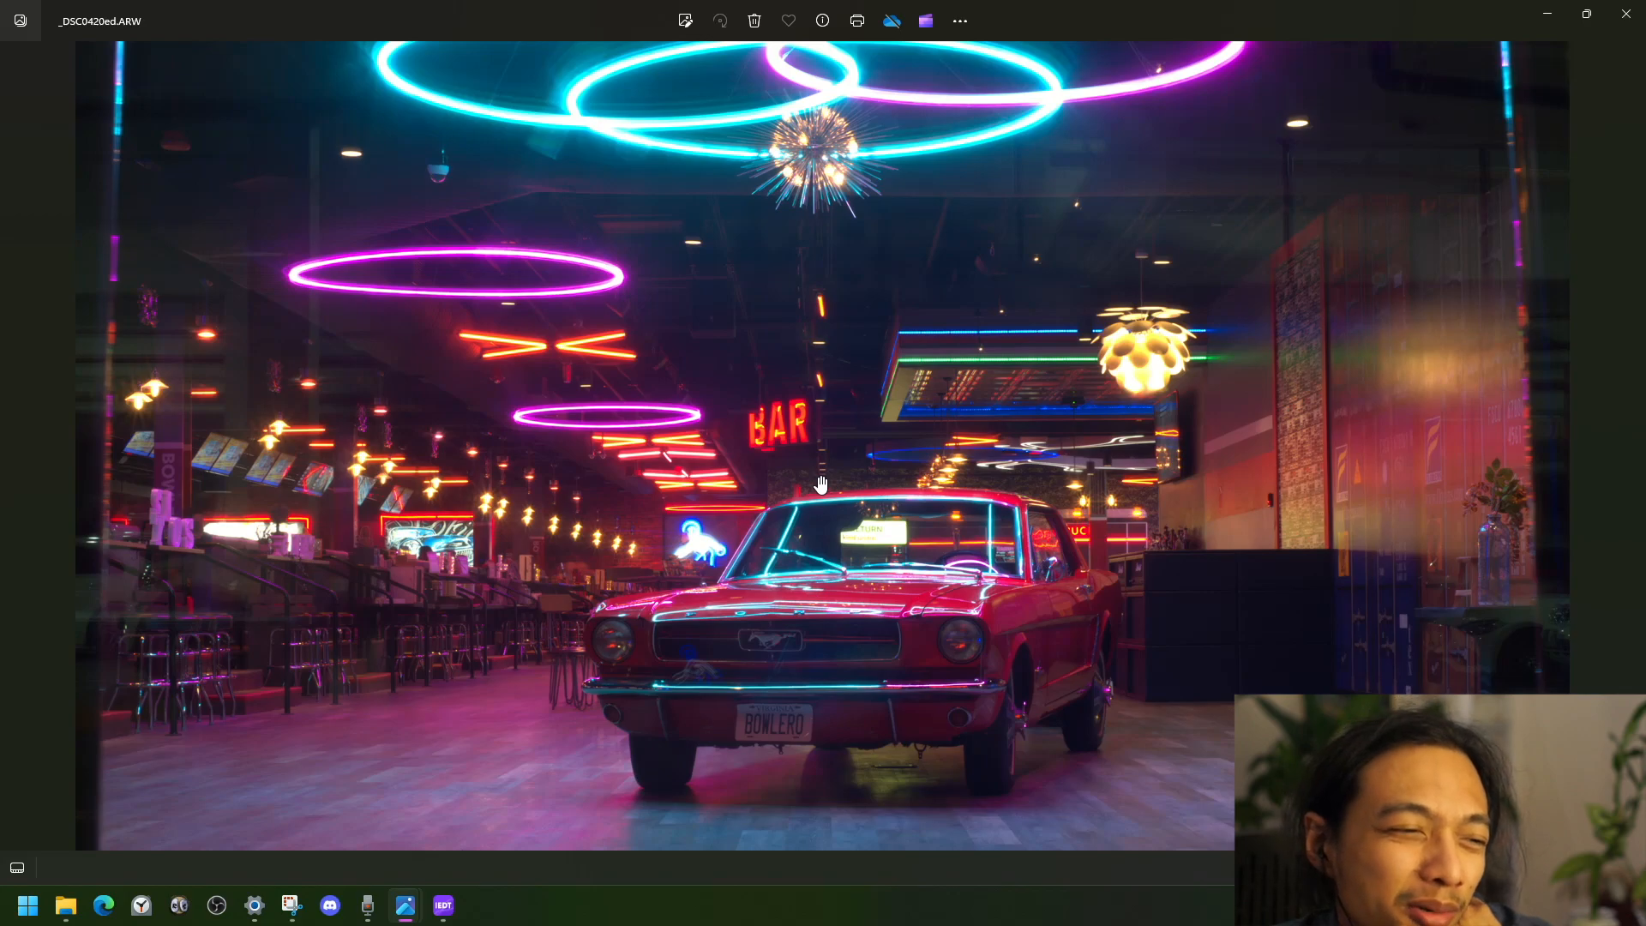
- Examine the overall scene of _DSC0420ed.ARW, including the car, the BAR sign and the ceiling lights
scroll(820, 485, "down", 2)
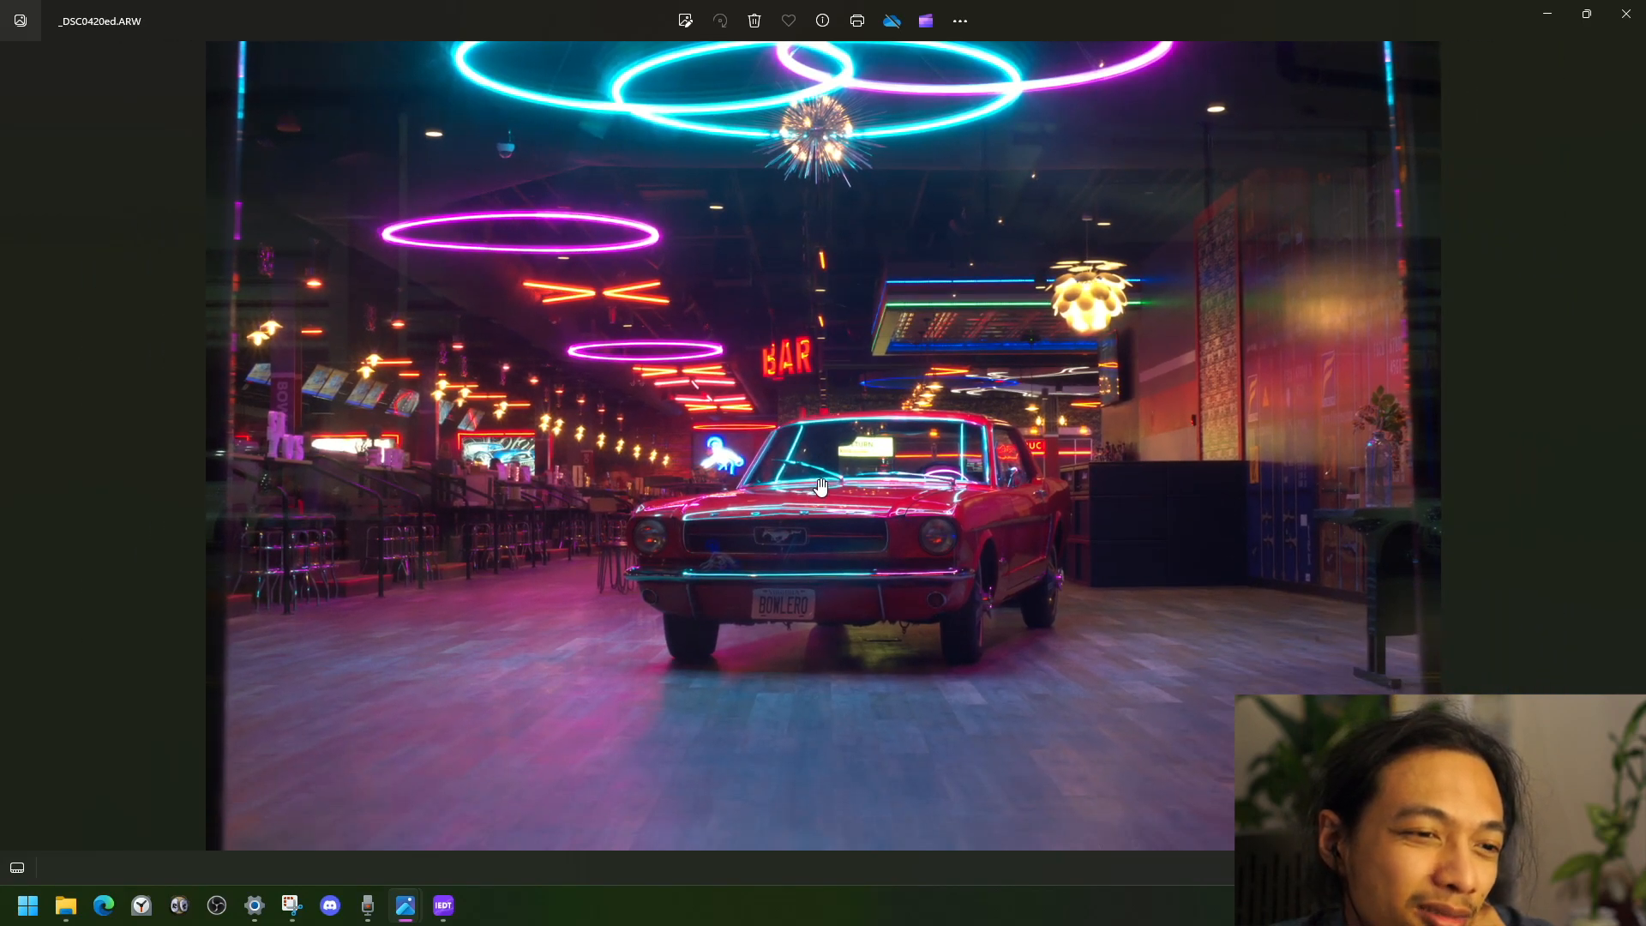
scroll(820, 485, "up", 2)
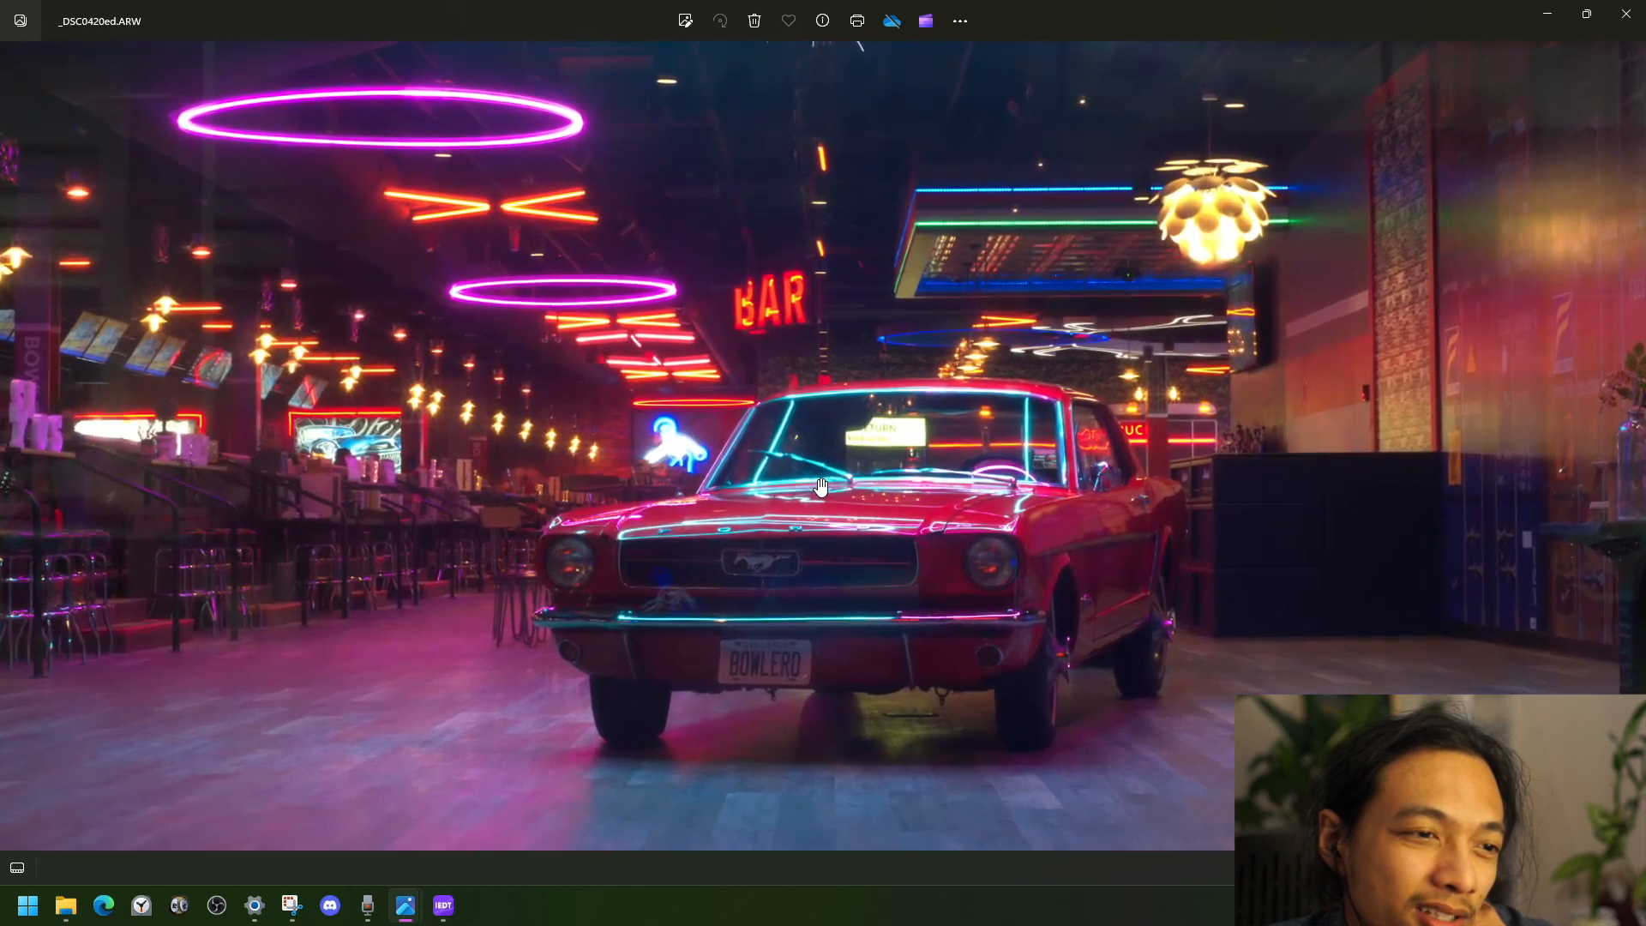
scroll(820, 486, "down", 2)
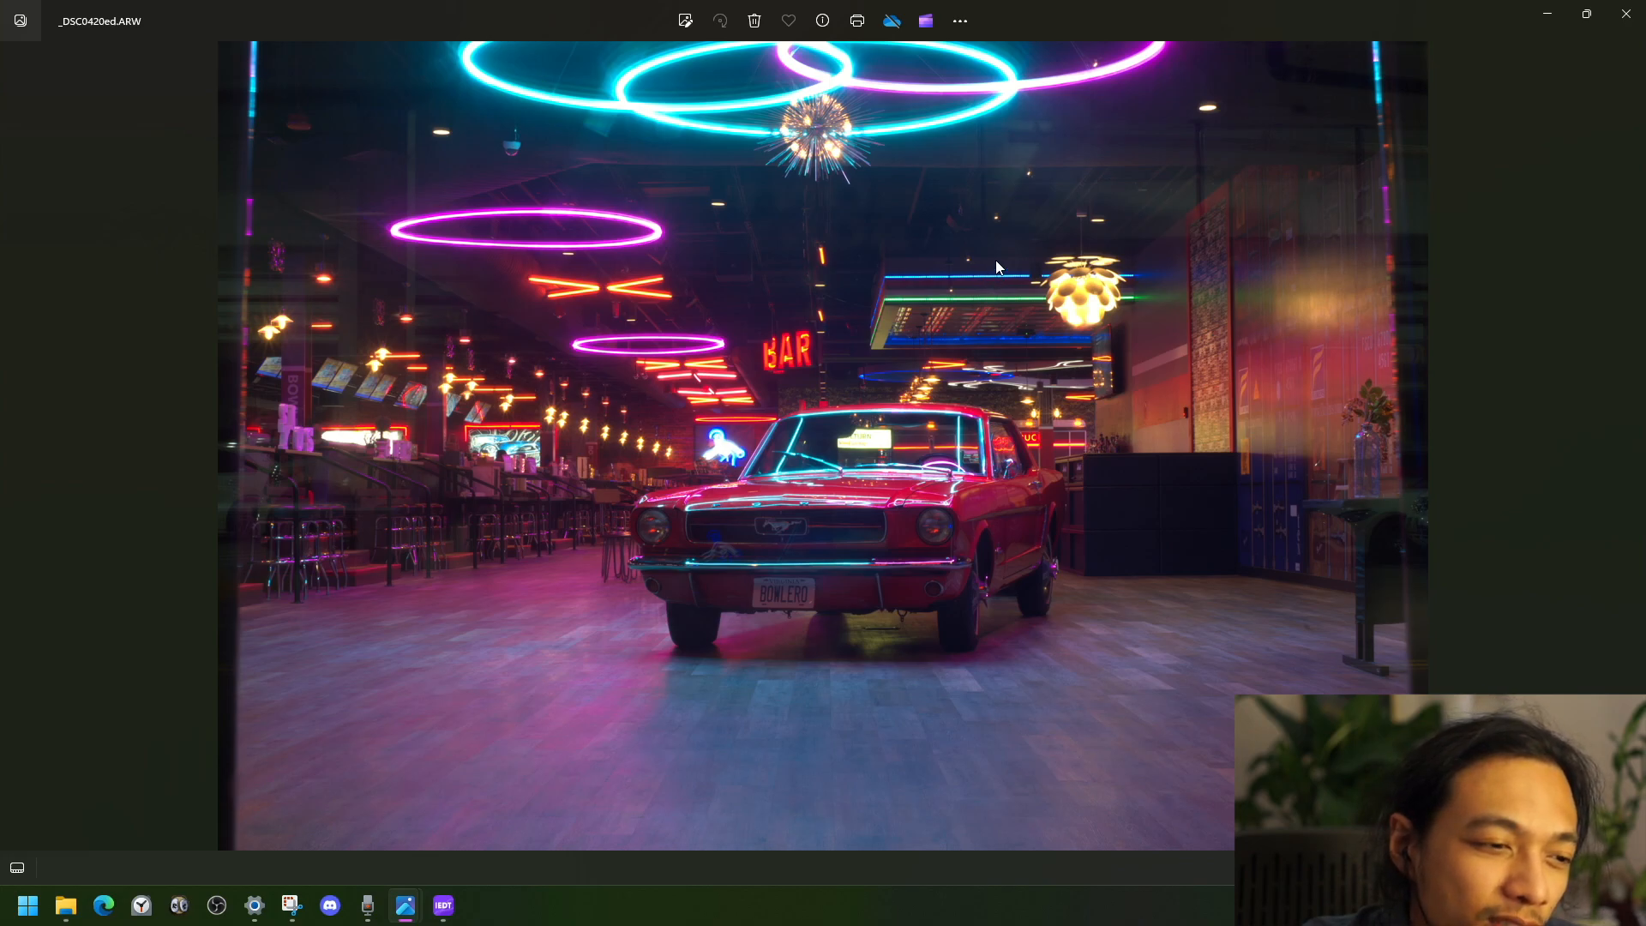
scroll(979, 263, "up", 5)
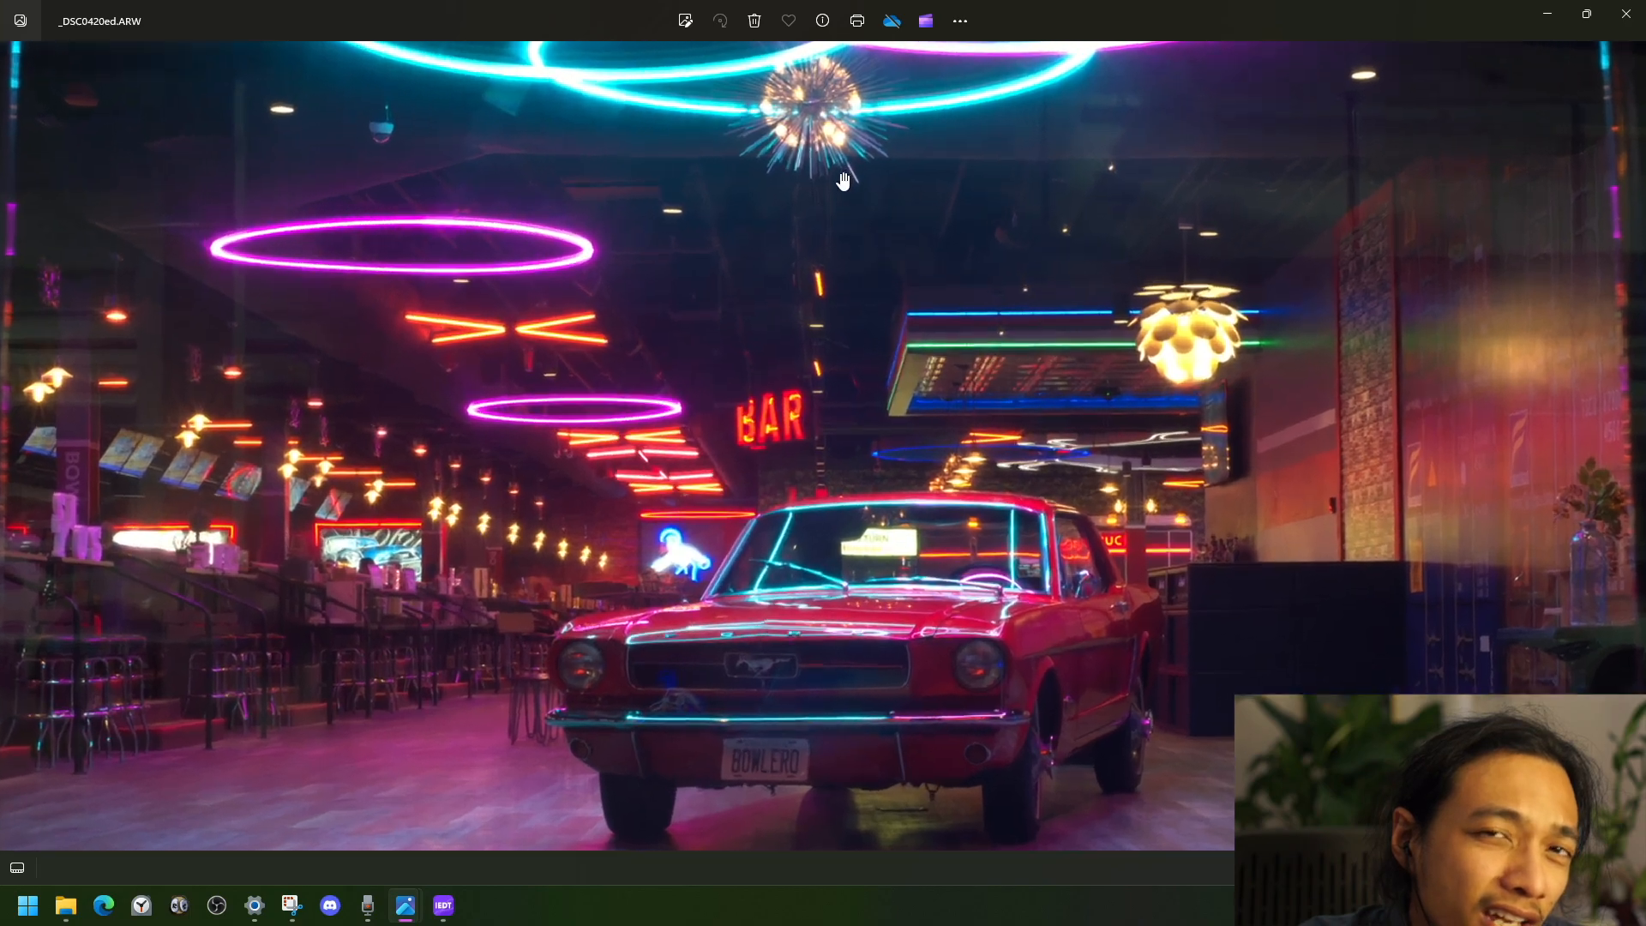
scroll(821, 174, "down", 5)
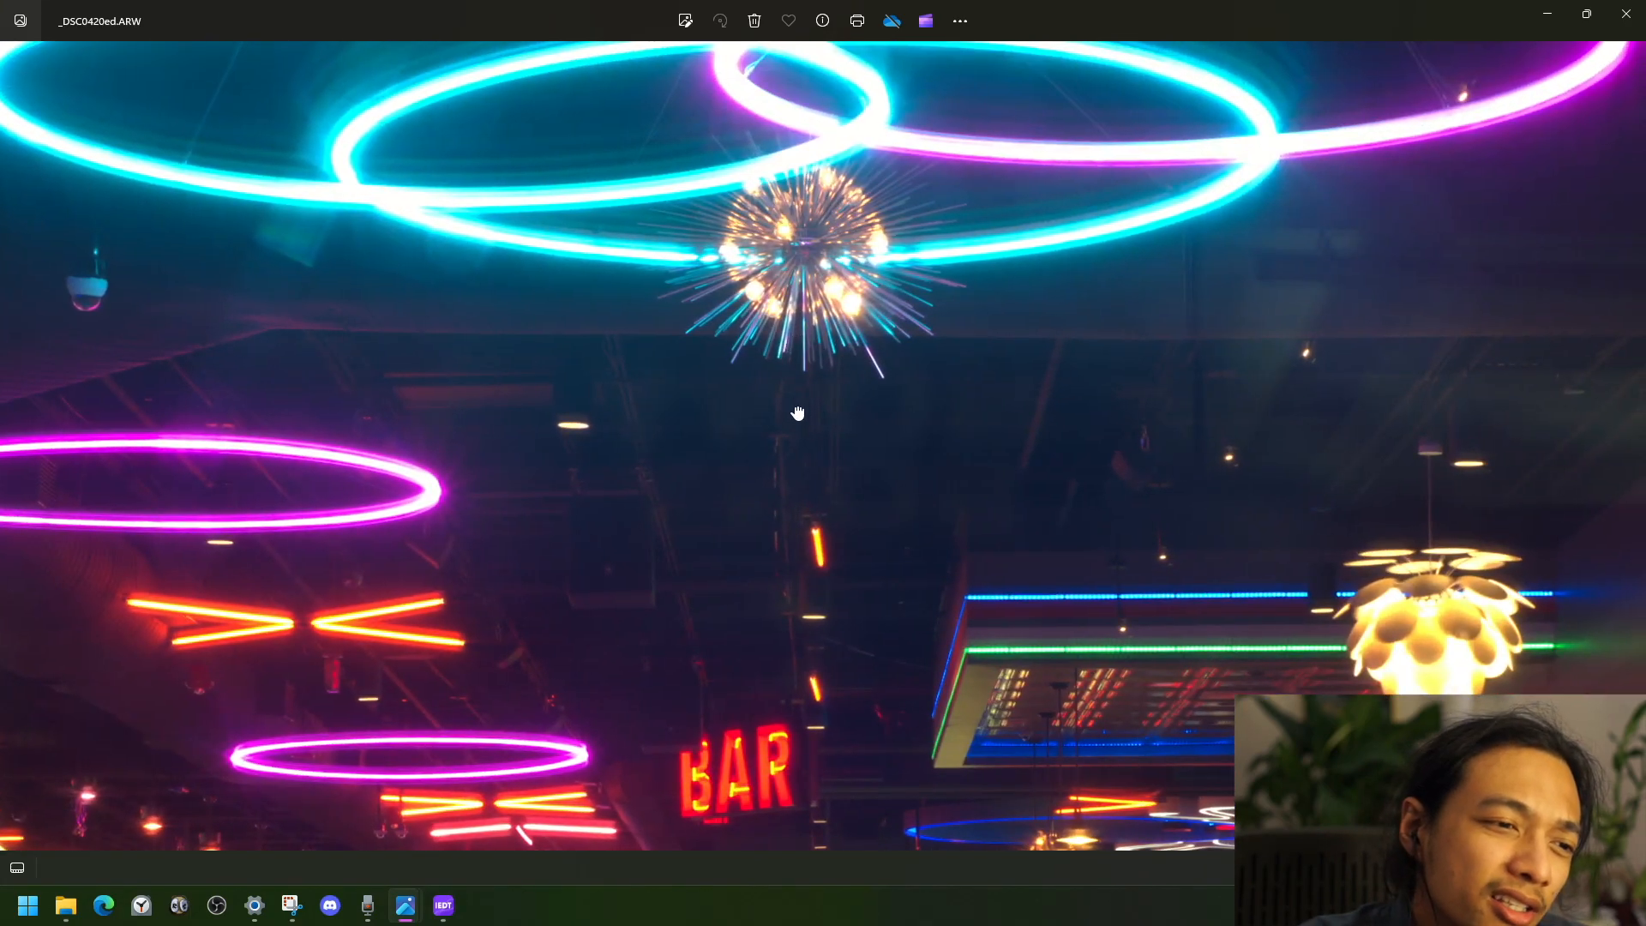
scroll(795, 412, "down", 2)
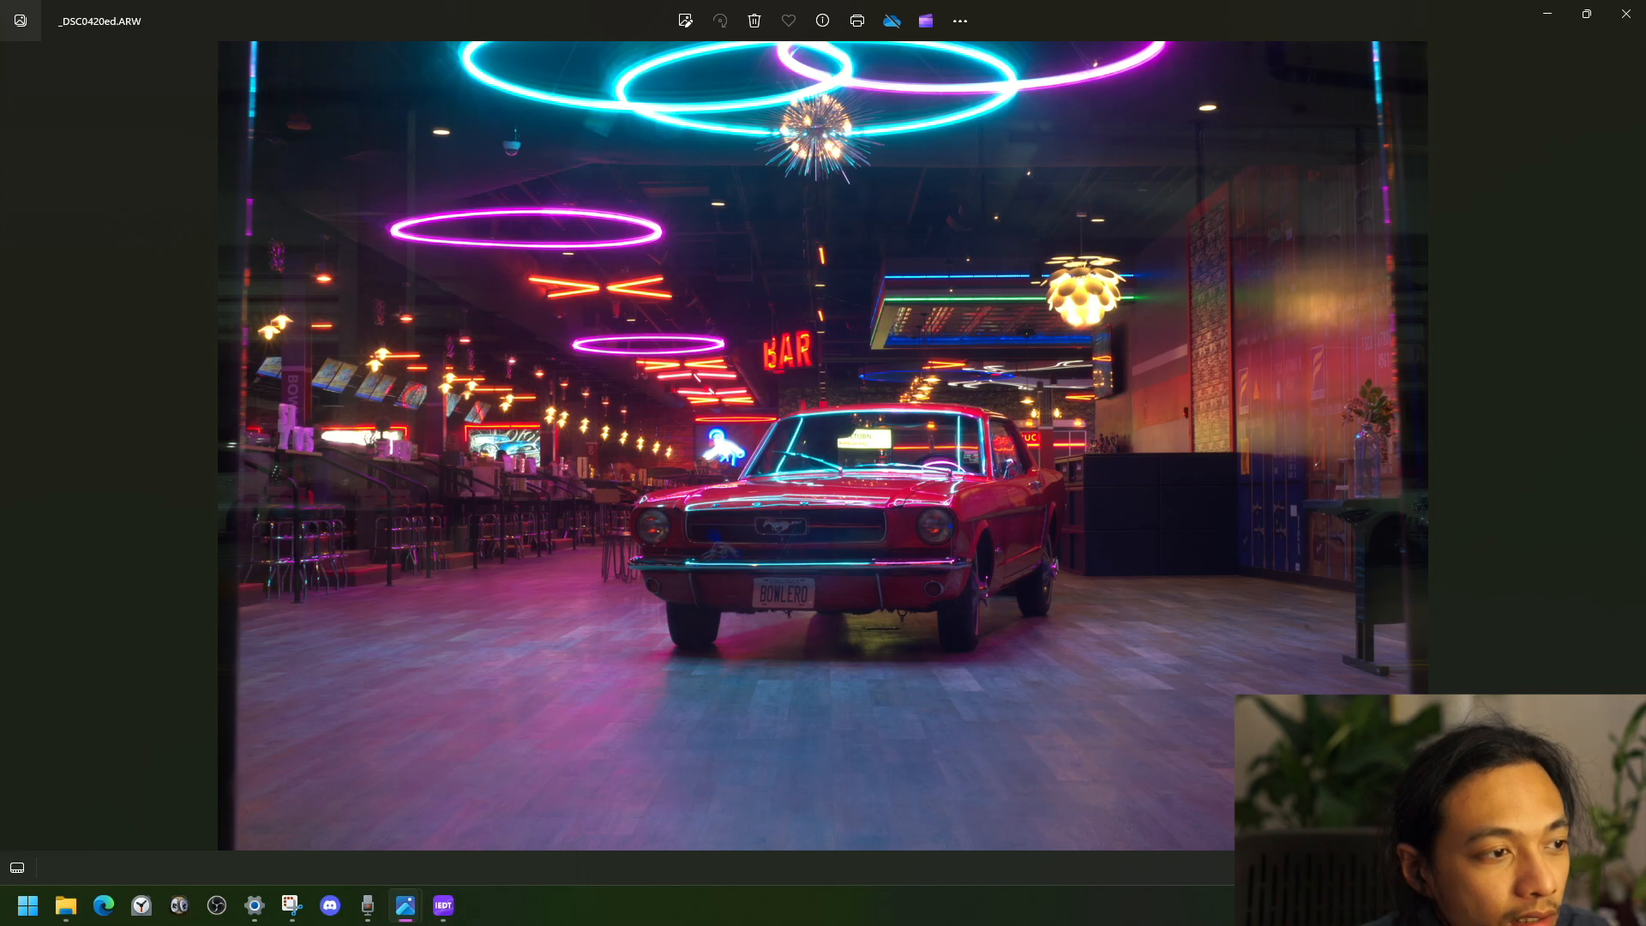
key("alt+Tab")
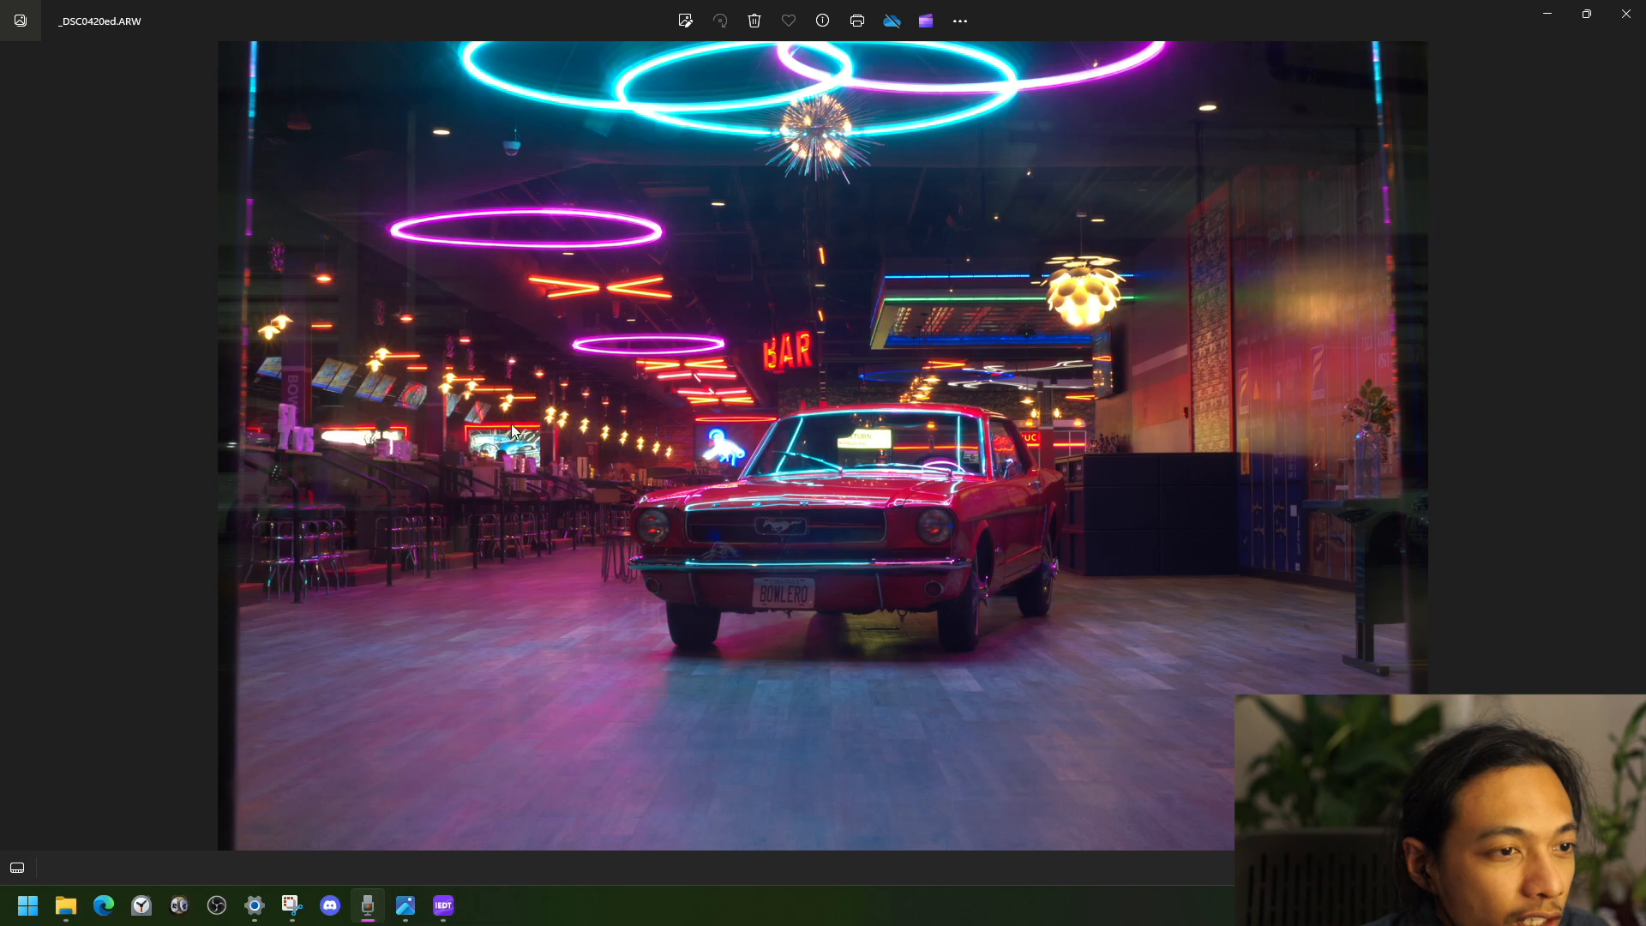
scroll(558, 372, "up", 2)
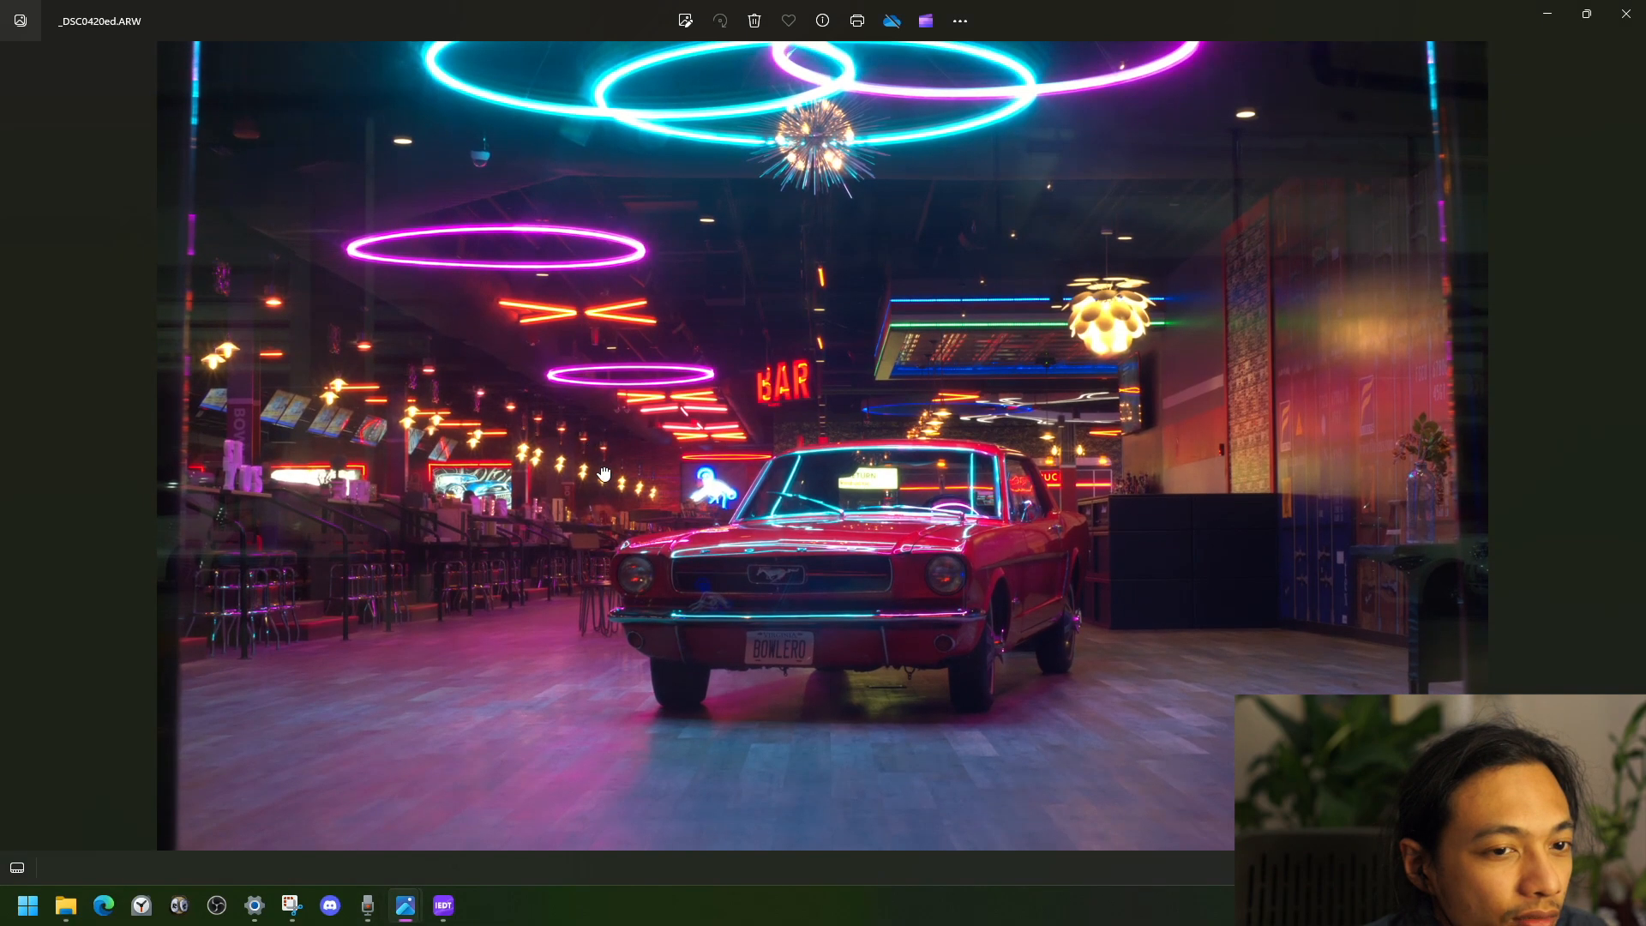
scroll(600, 464, "down", 1)
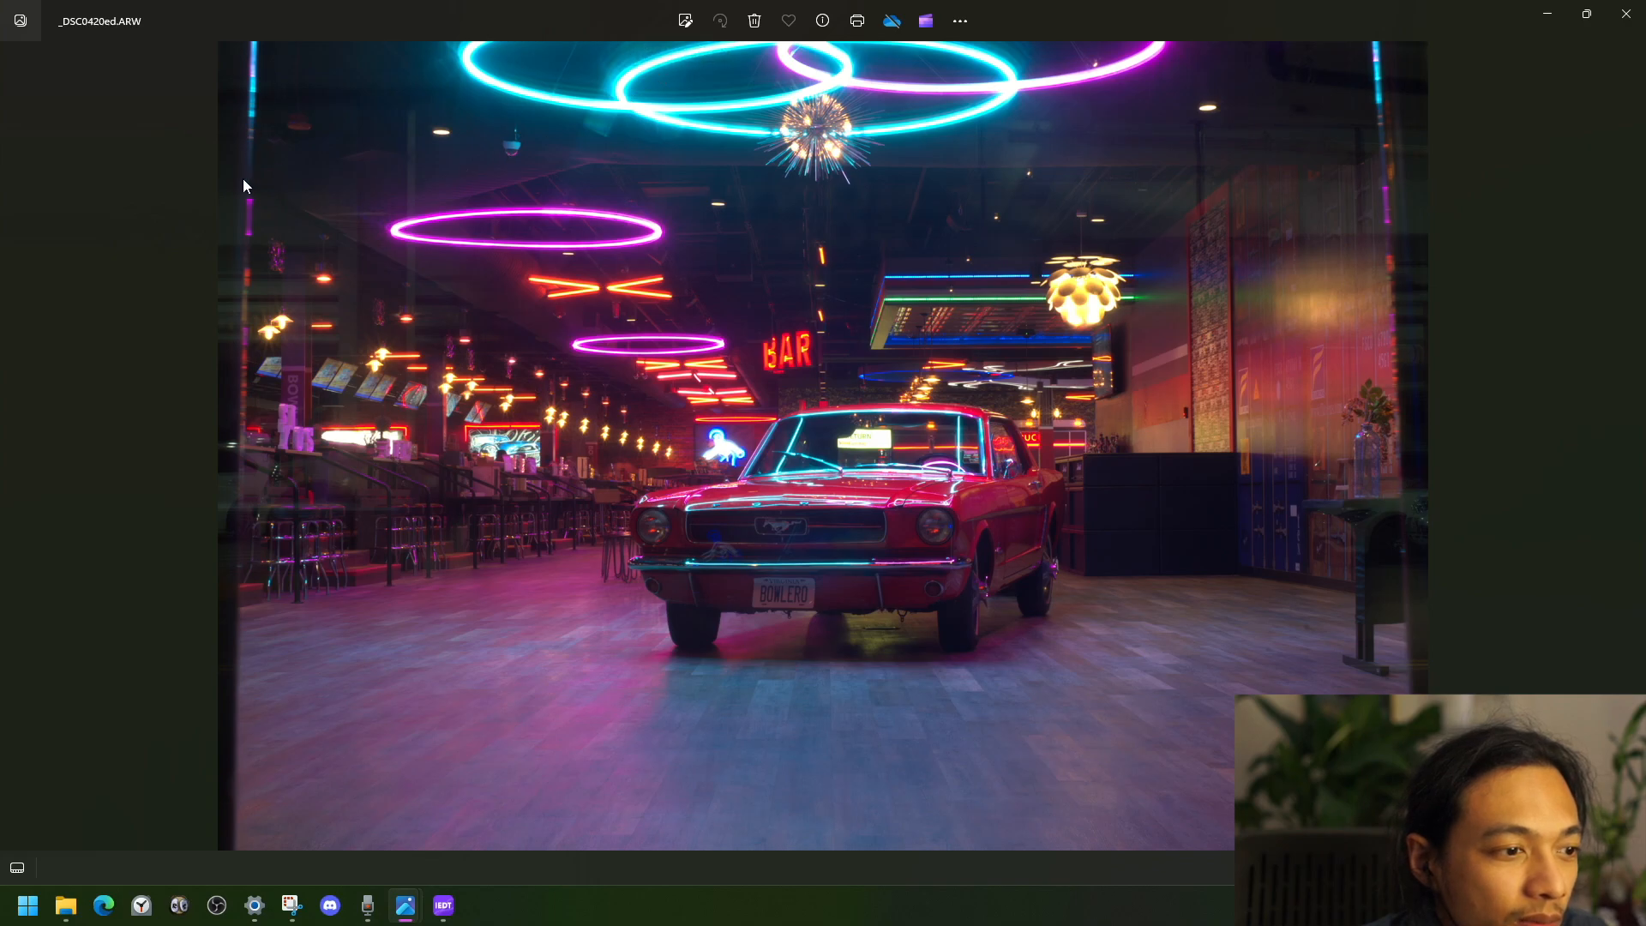
- Start editing _DSC0420ed.ARW and crop its left and right sides to a frame of 5208 x 4024
left_click(685, 21)
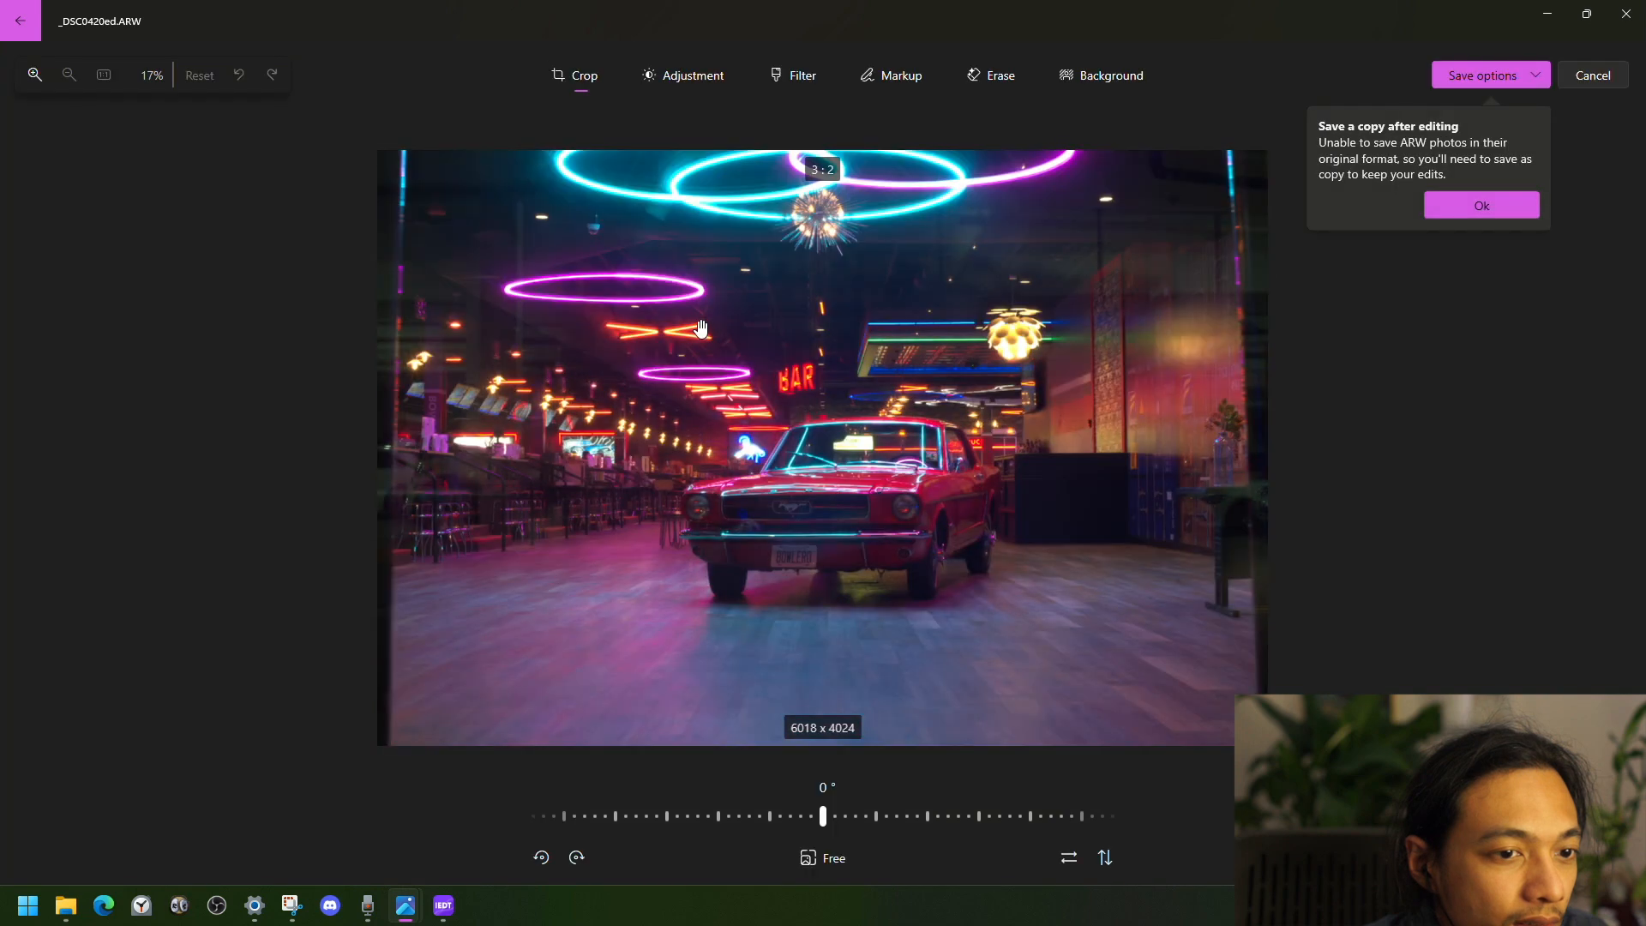
left_click_drag(376, 454, 406, 449)
left_click_drag(1253, 453, 1164, 448)
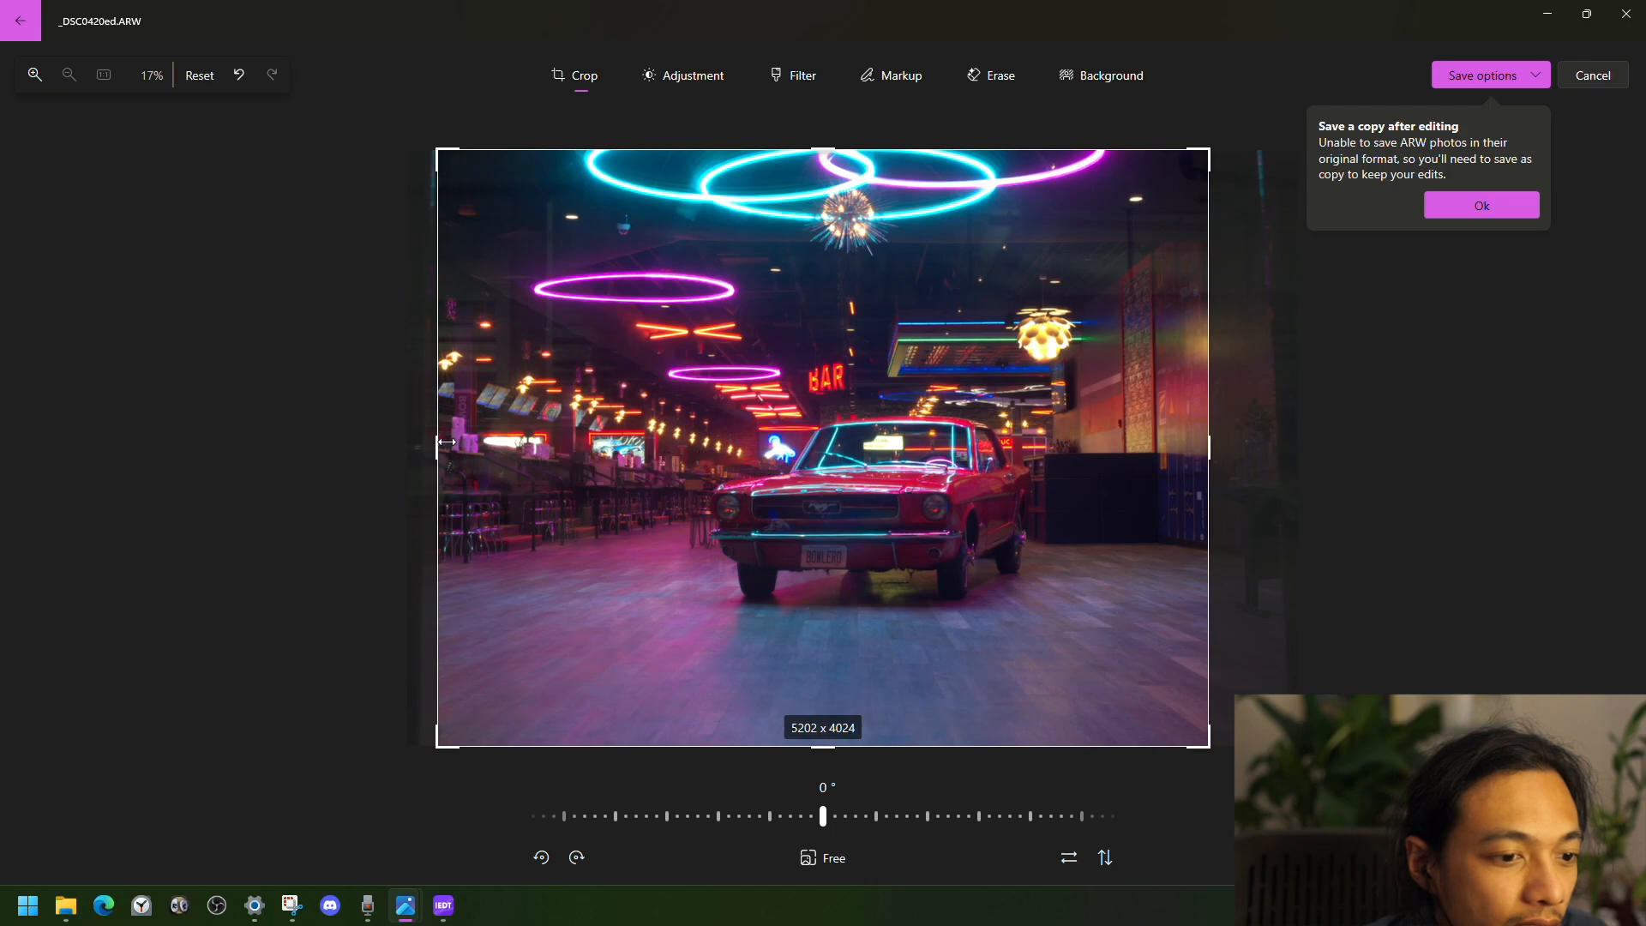
left_click_drag(448, 441, 443, 440)
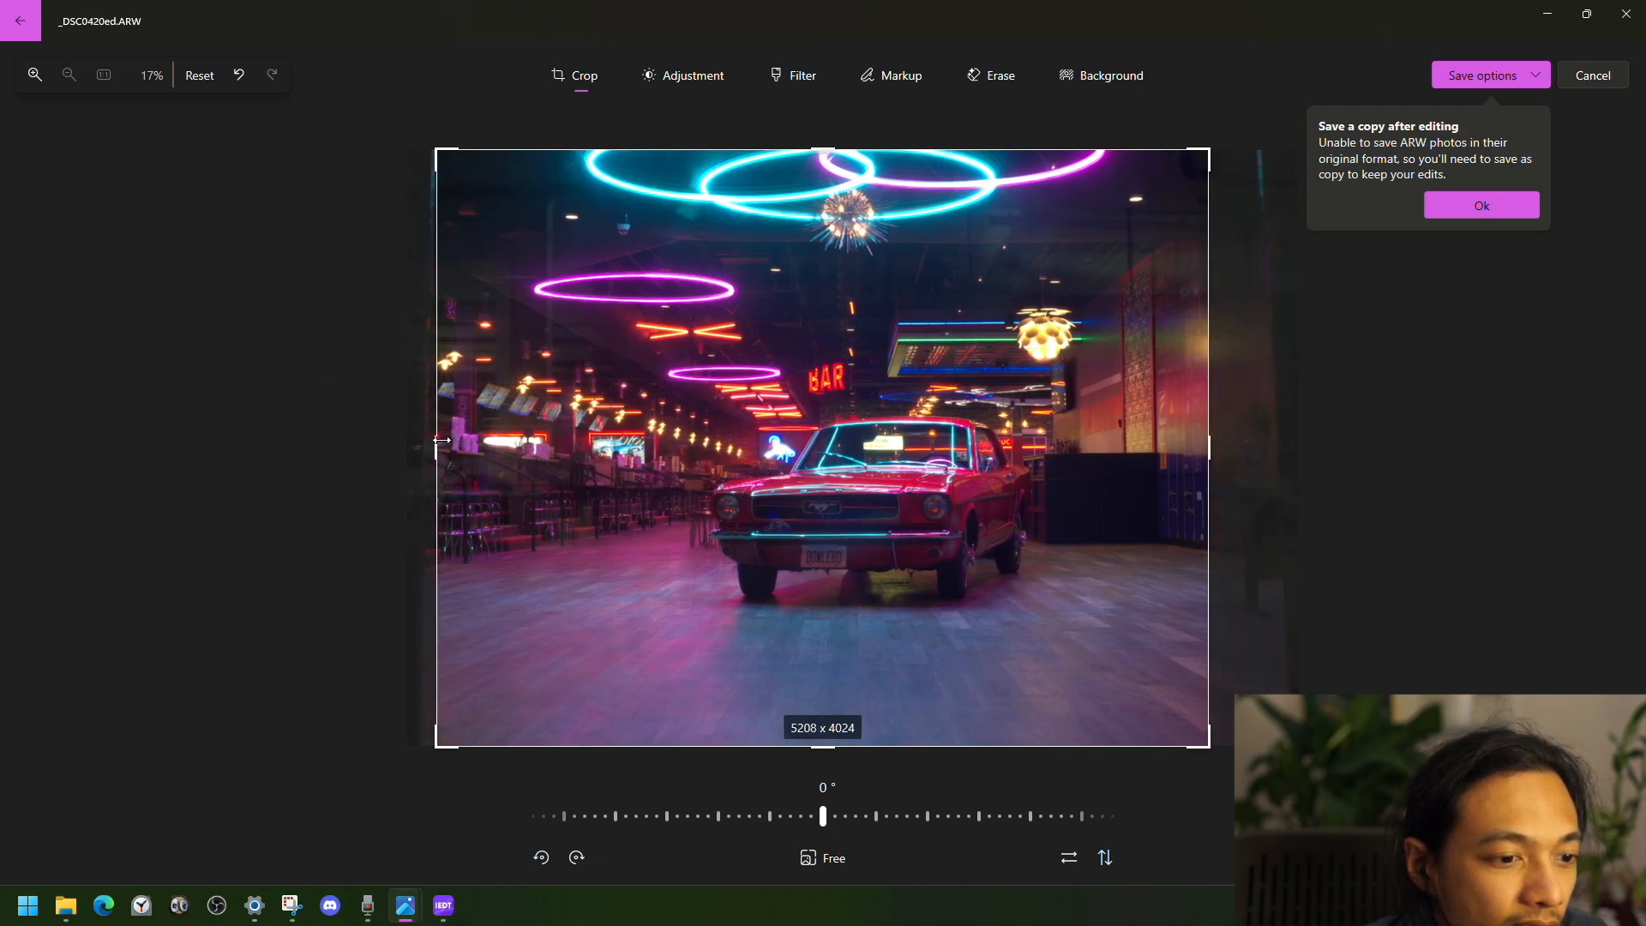
- Crop away the lower floor area to a height of 3074 and trim a little more off the photo's right side
left_click_drag(843, 742, 888, 795)
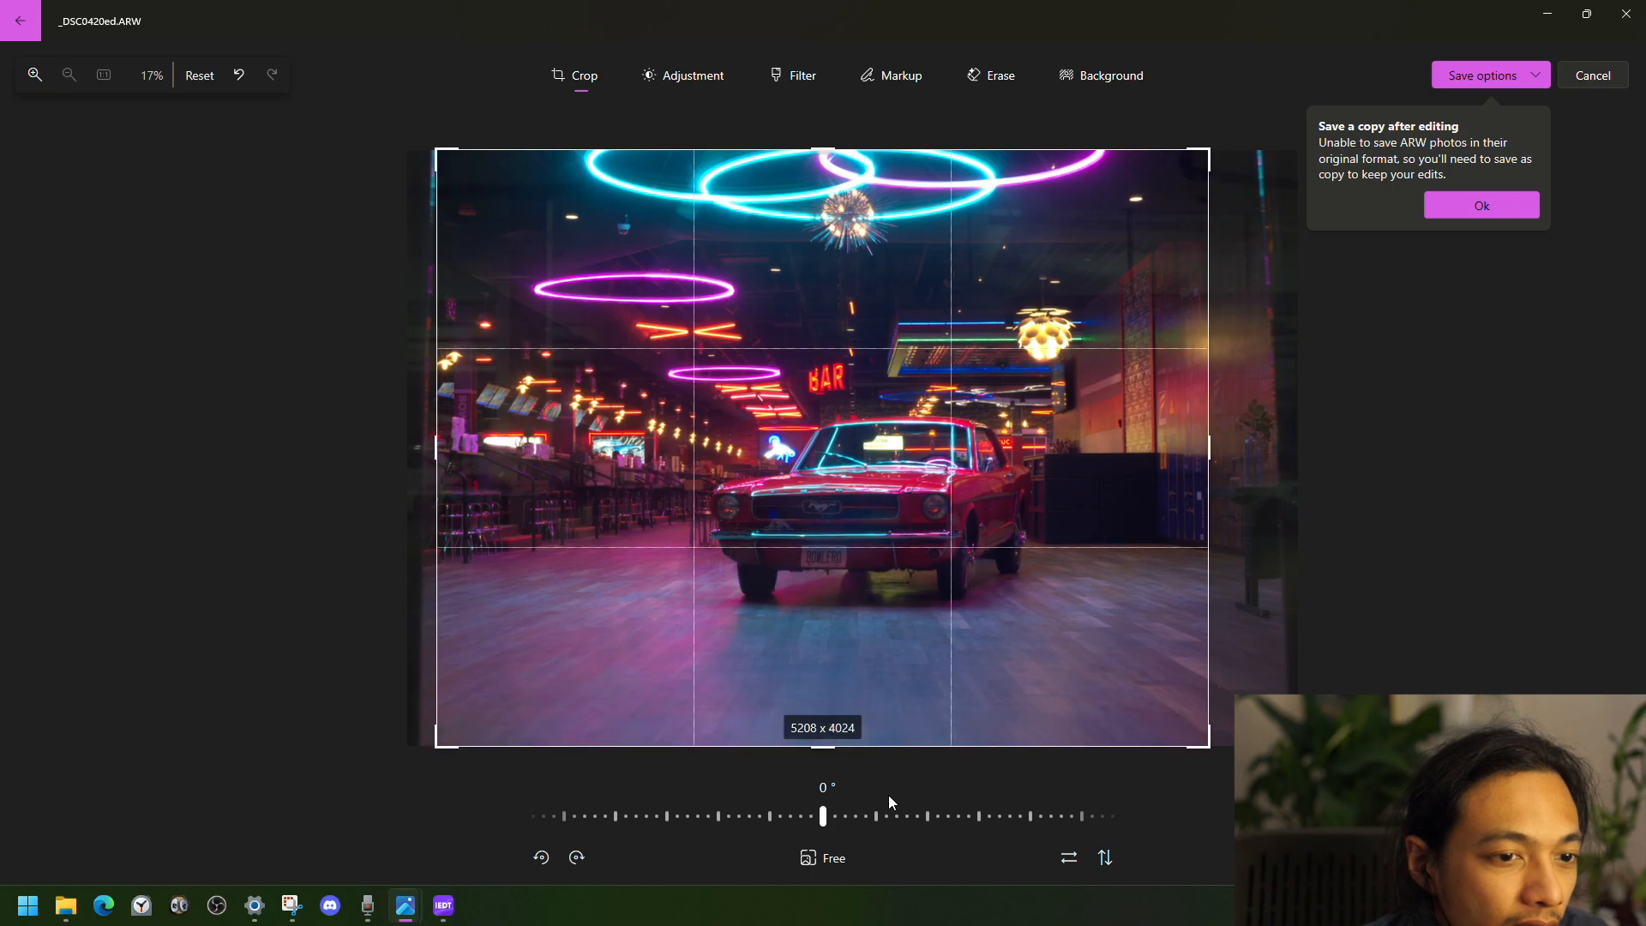
left_click_drag(833, 747, 832, 611)
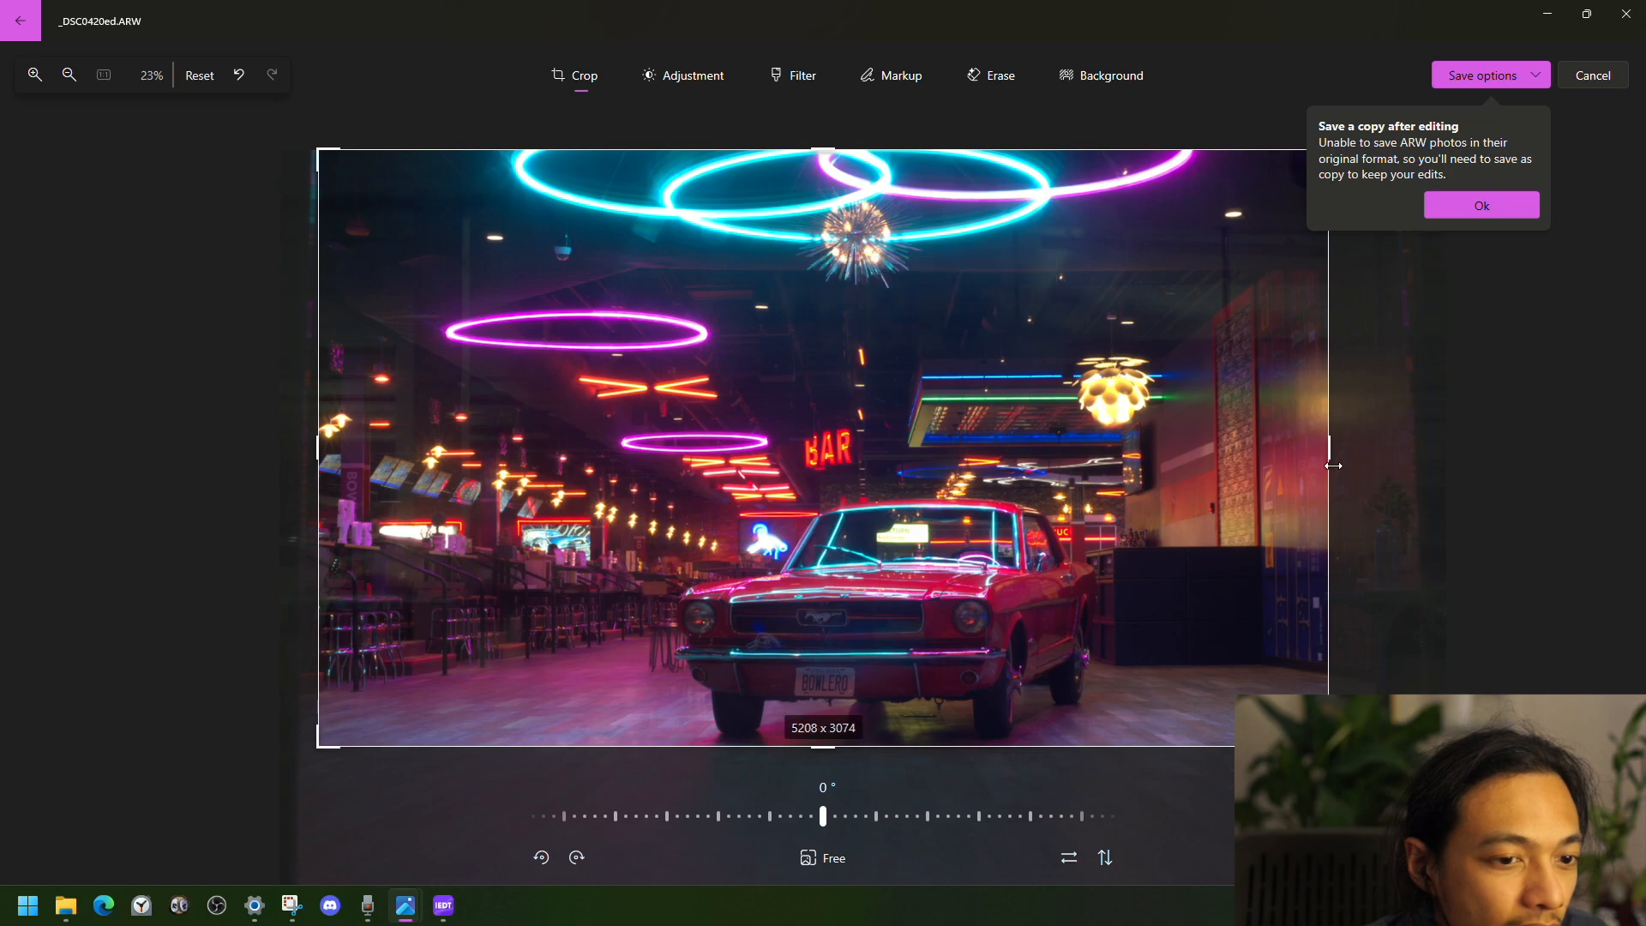
left_click_drag(1312, 463, 1262, 468)
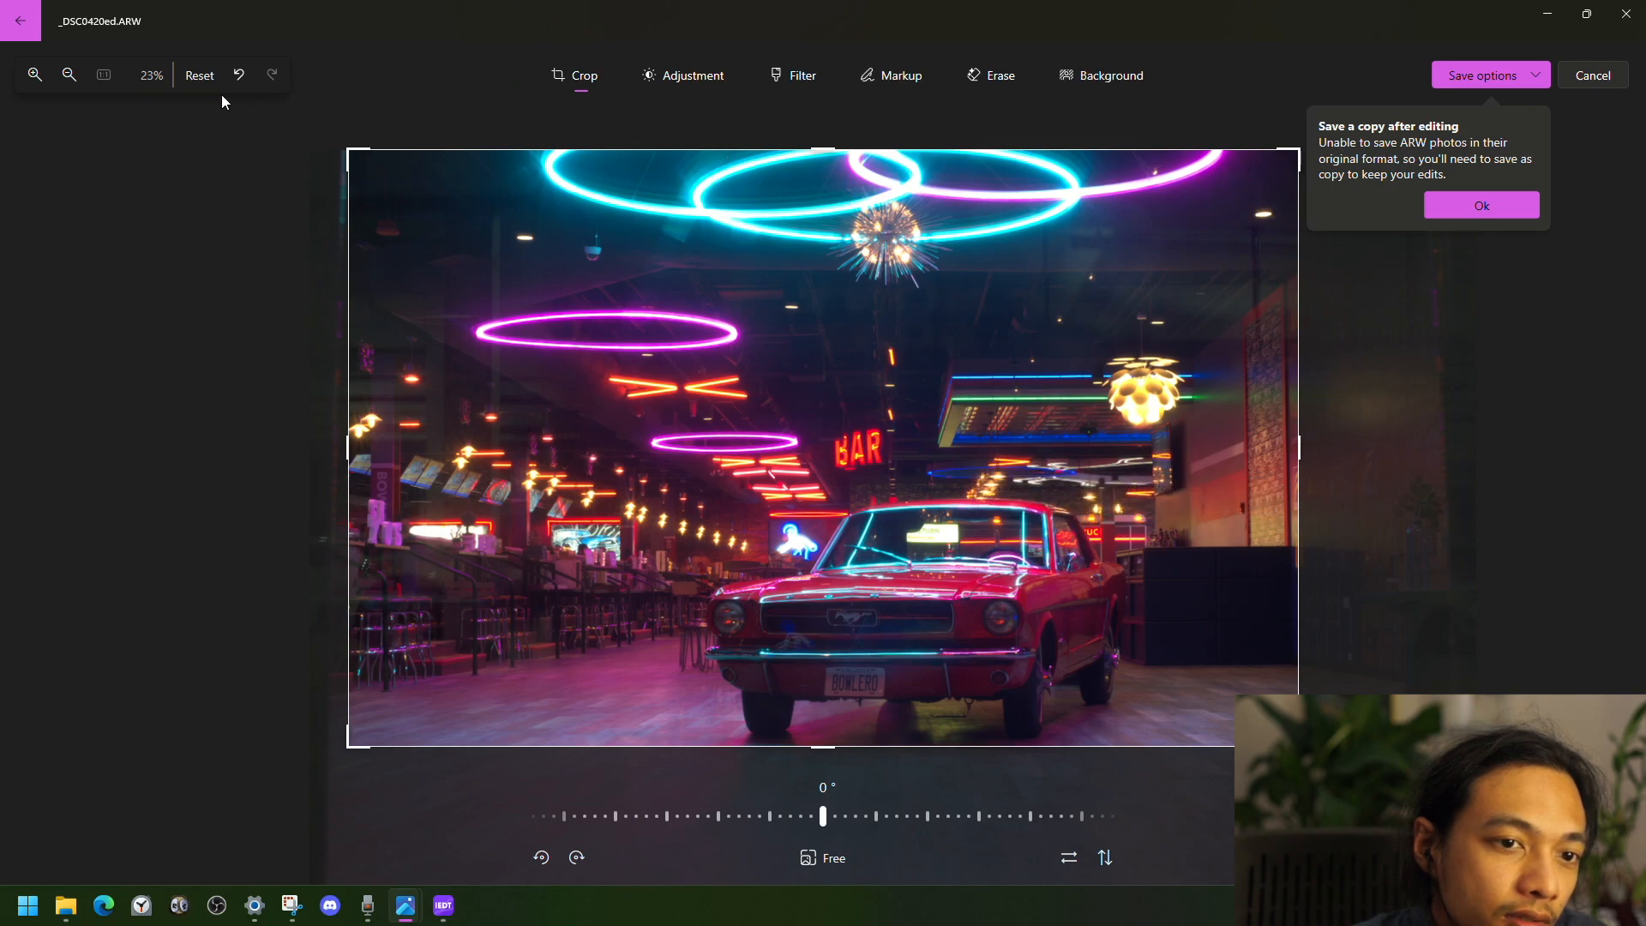
- Save the cropped photo as a .jpg copy named _DSC0420ed in the Downloads folder
left_click(1463, 208)
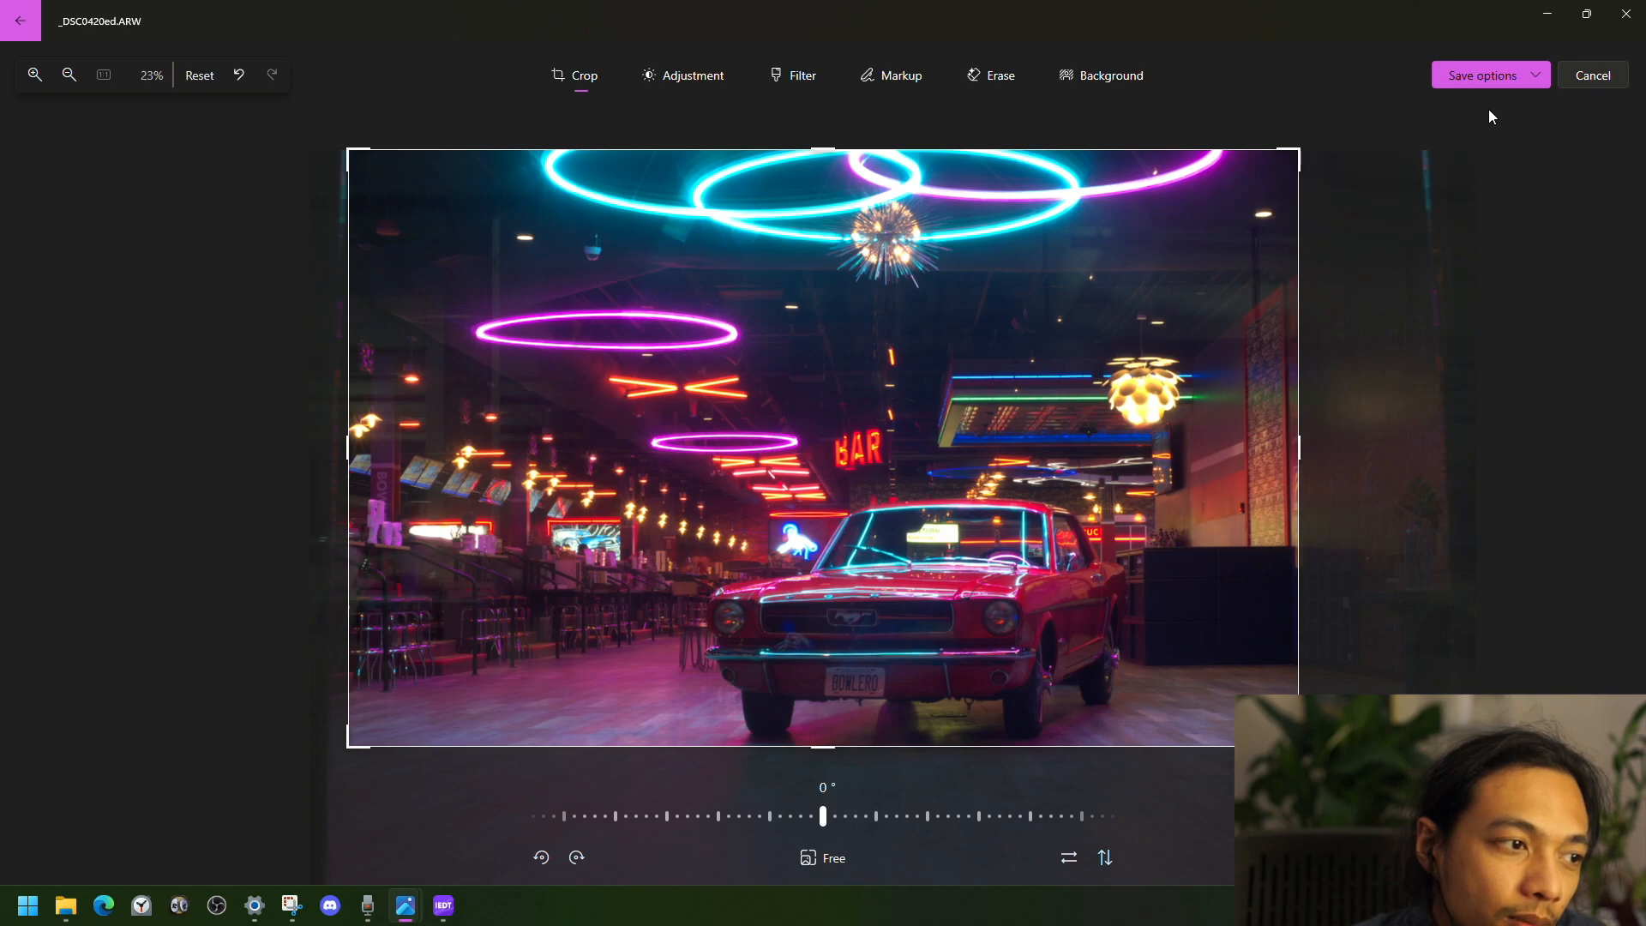
left_click(1534, 76)
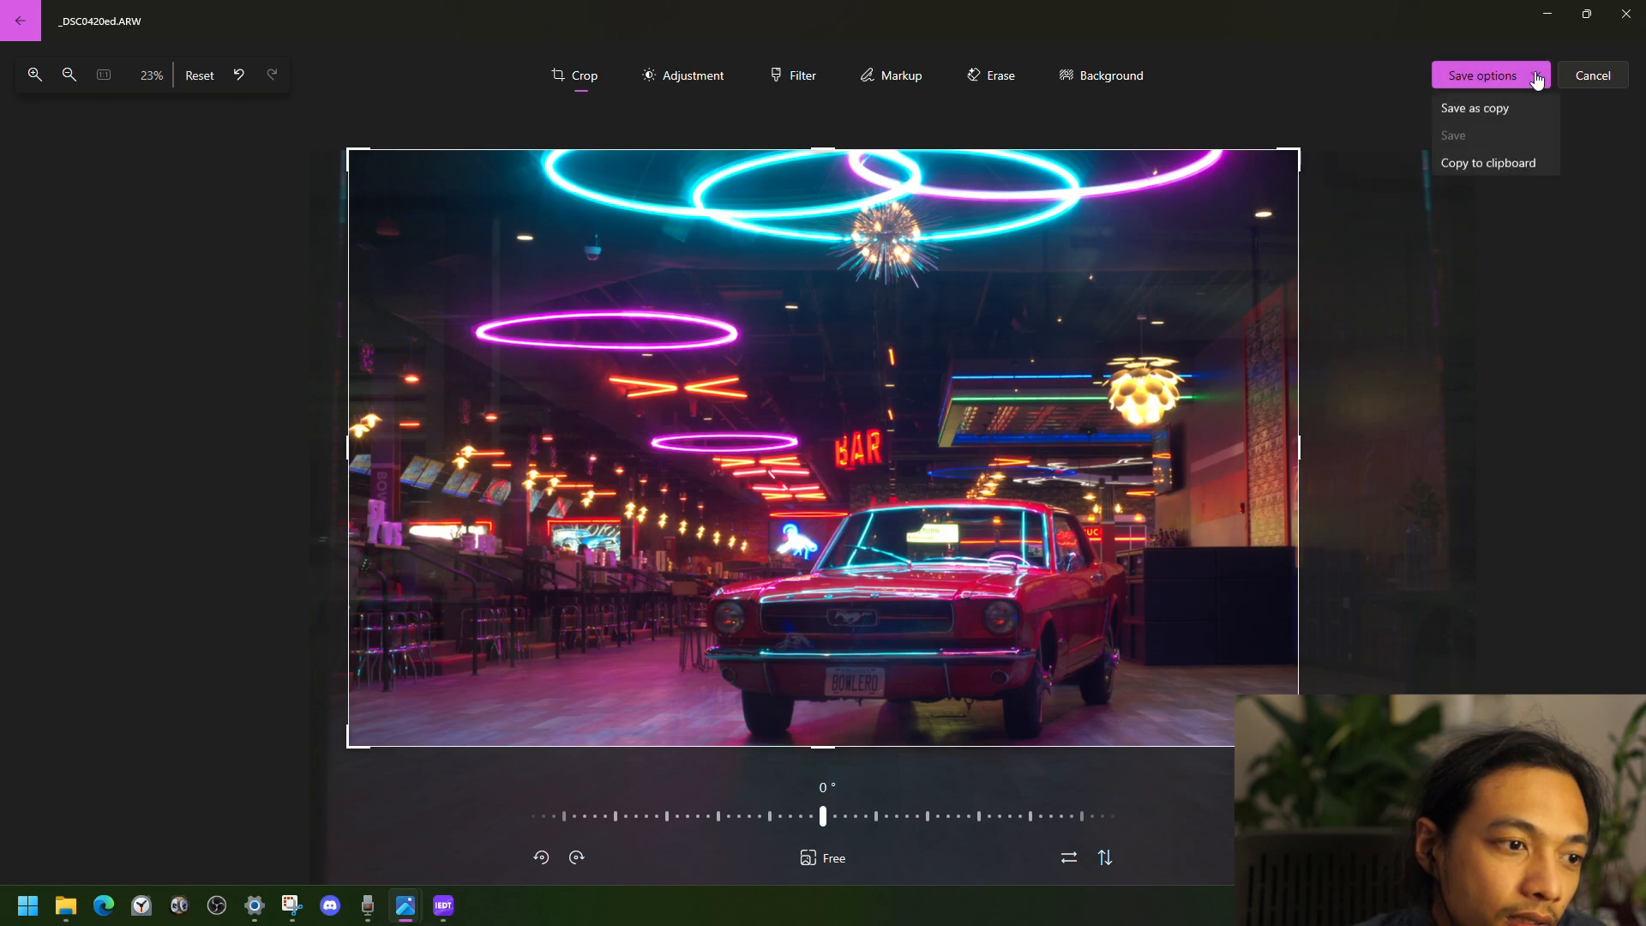
left_click(1500, 110)
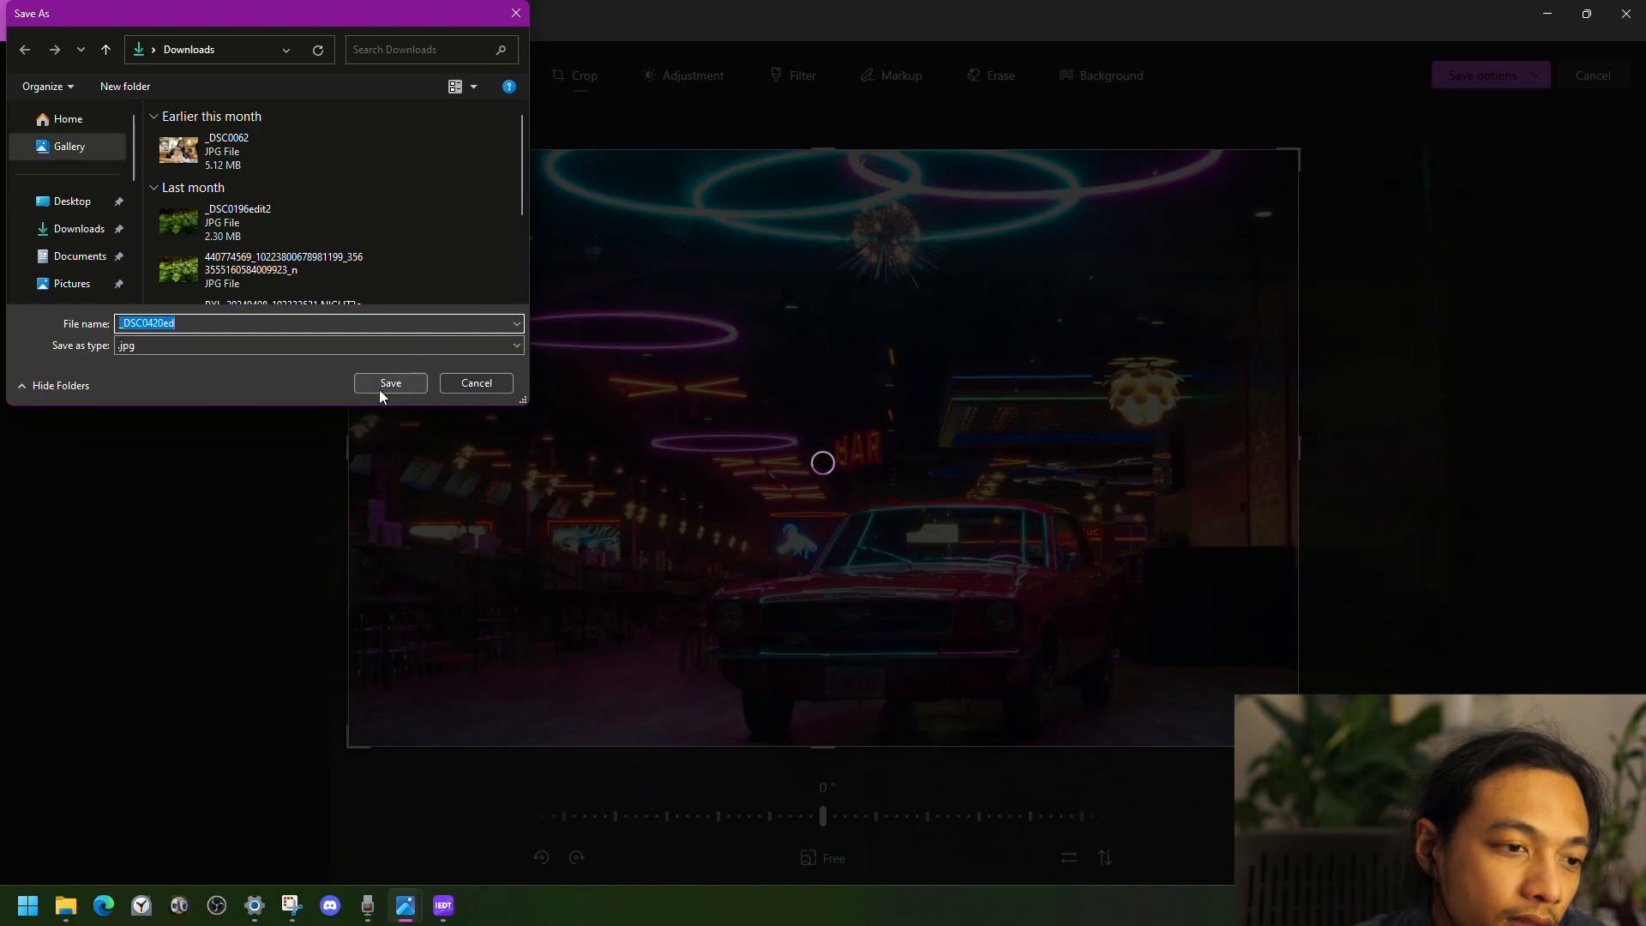
left_click(378, 385)
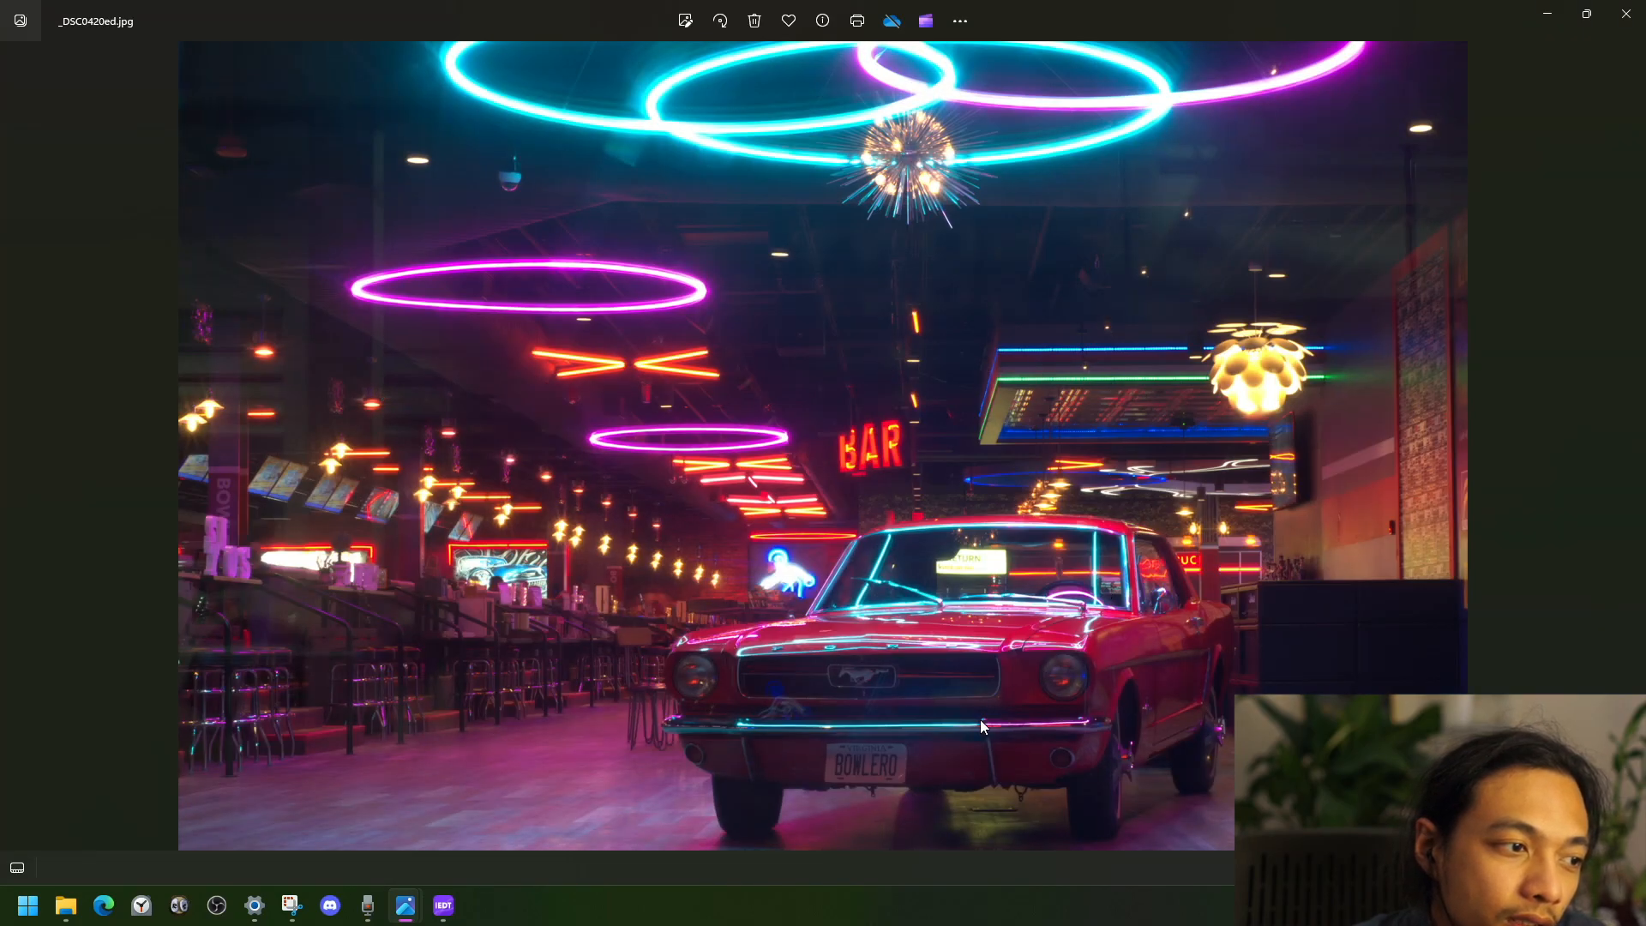
- Examine the cropped _DSC0420ed.jpg as a whole and the ceiling camera between the cyan and purple neon rings at close range
scroll(983, 726, "up", 1)
scroll(983, 727, "up", 2)
scroll(983, 726, "down", 3)
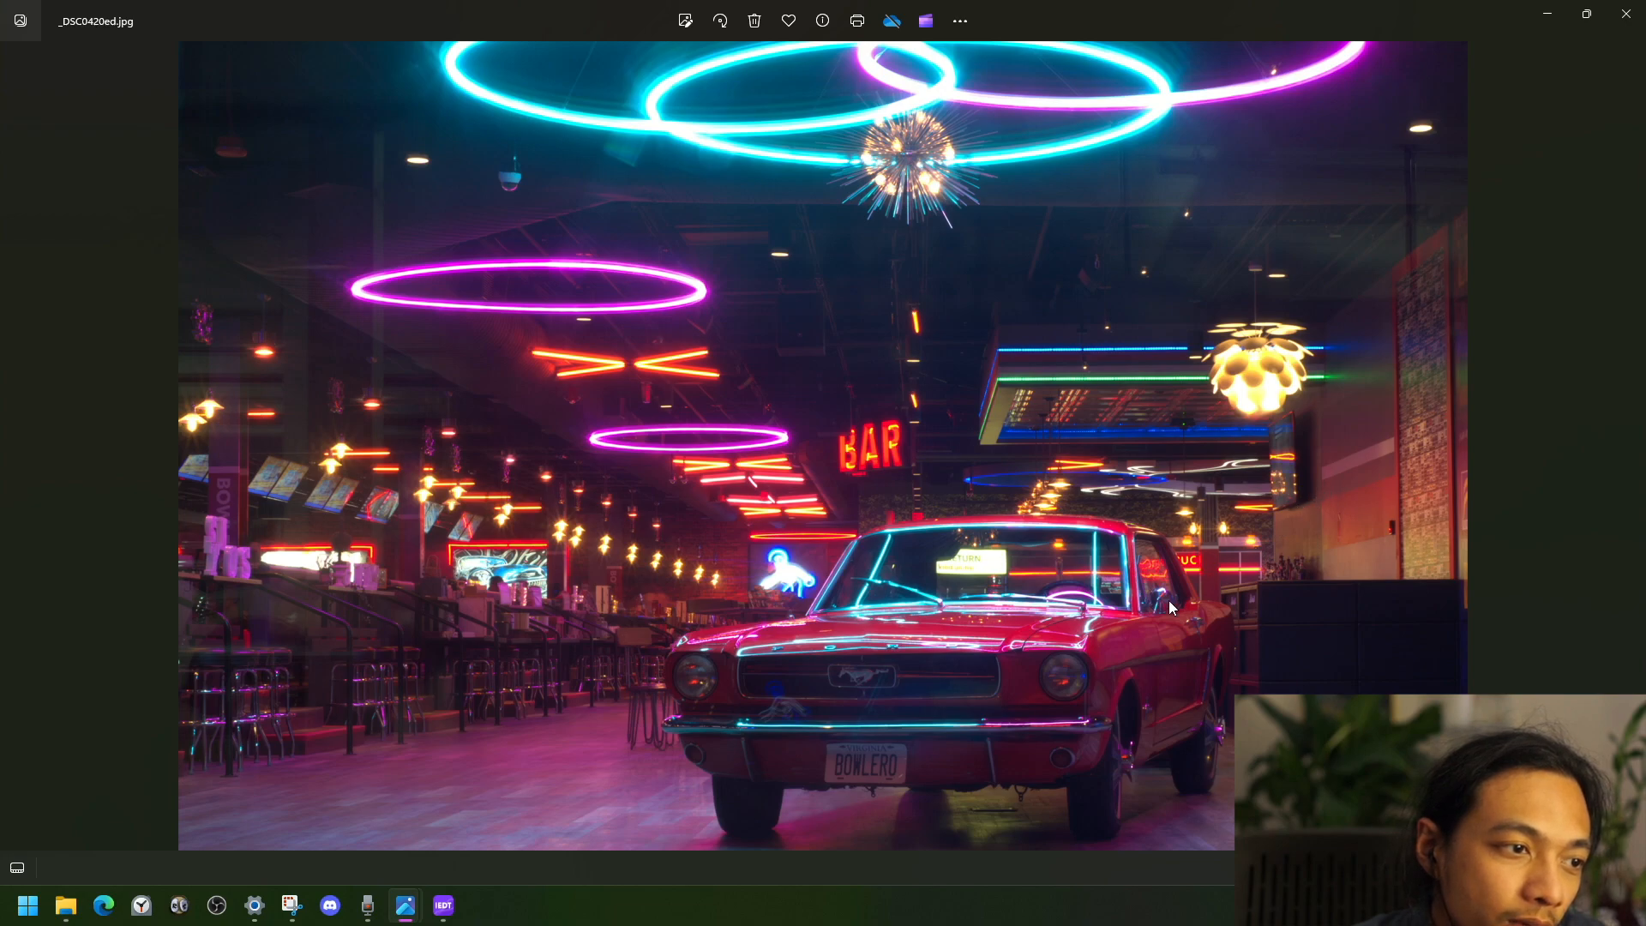
scroll(913, 727, "up", 3)
scroll(914, 727, "down", 3)
scroll(523, 177, "up", 4)
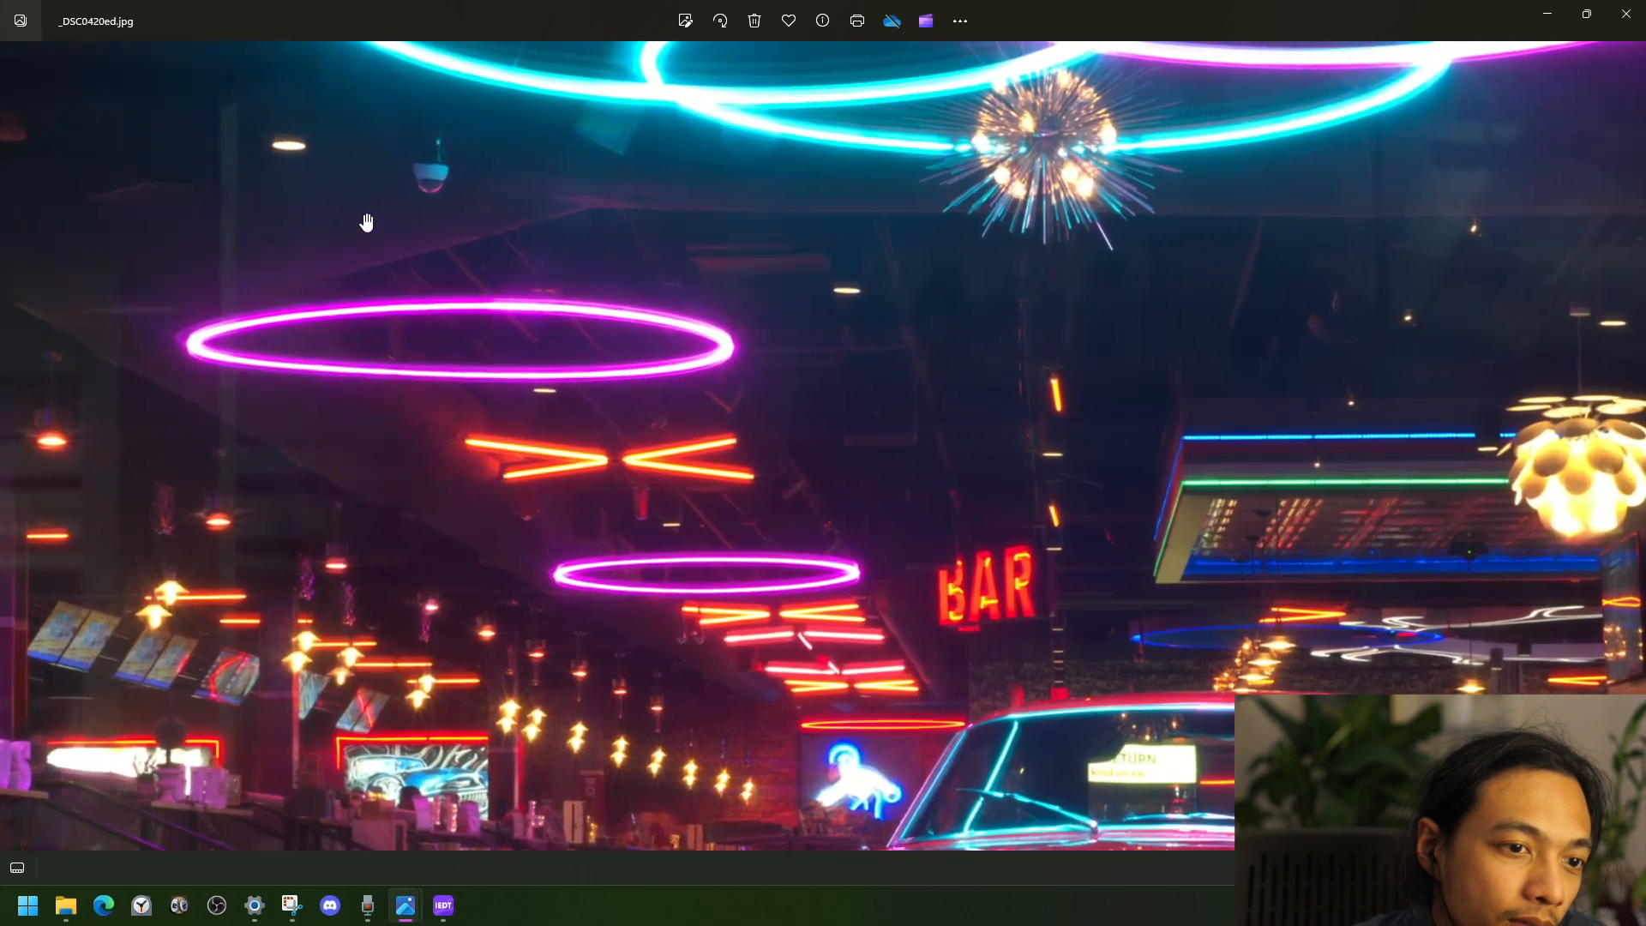
scroll(628, 426, "down", 2)
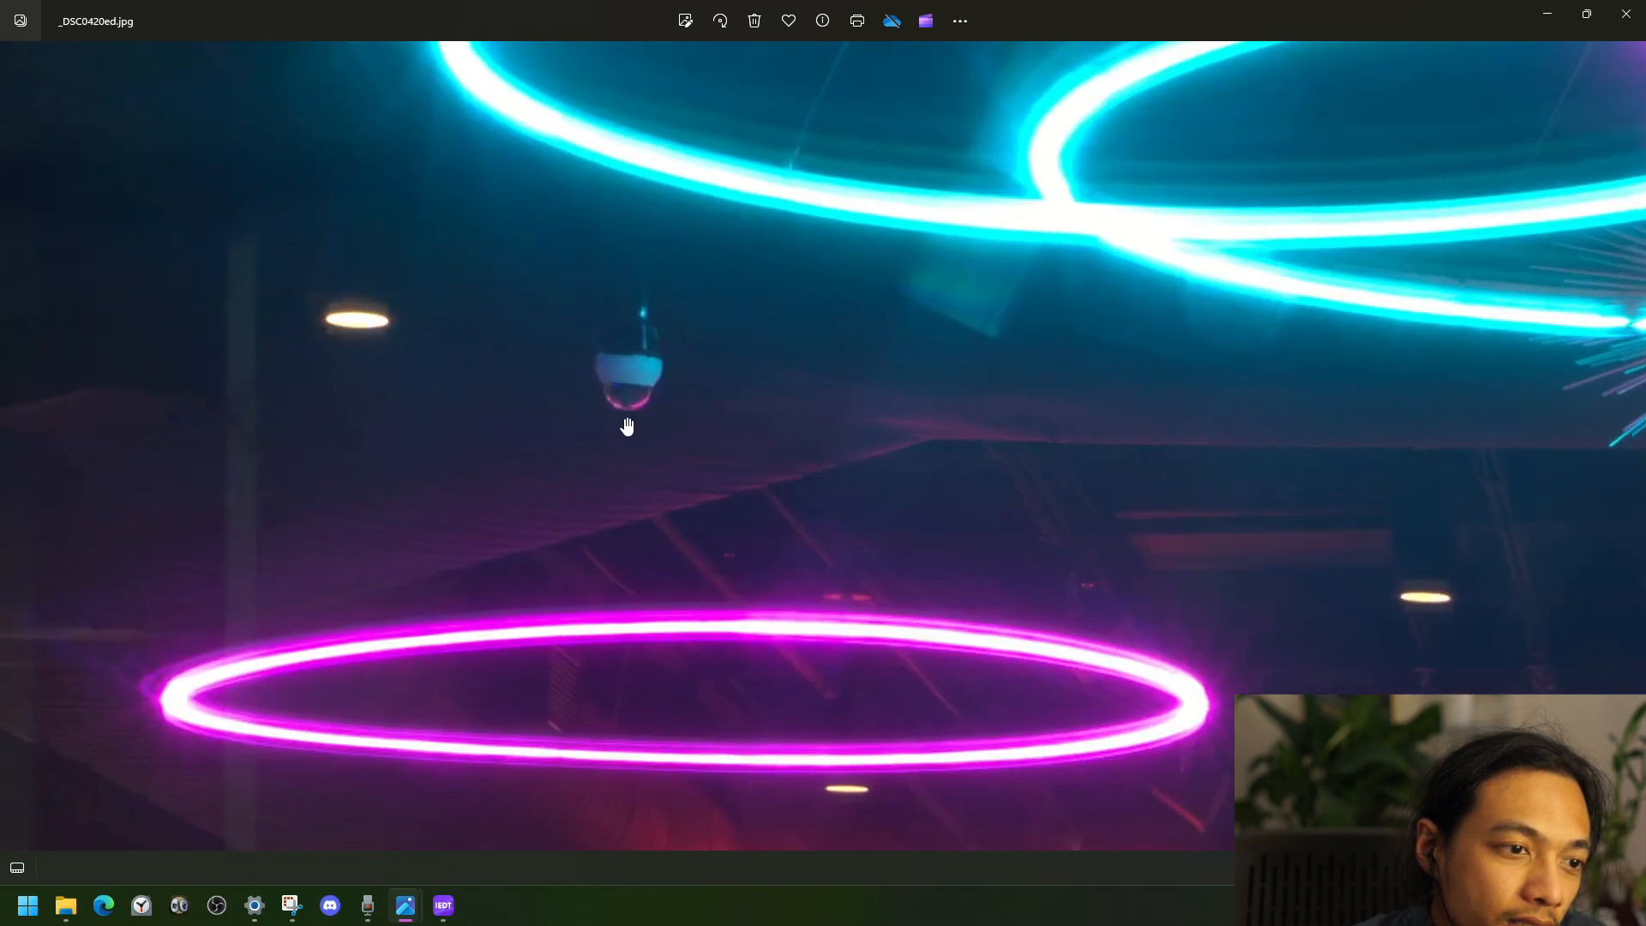
scroll(724, 411, "up", 1)
scroll(727, 466, "down", 3)
scroll(935, 613, "down", 3)
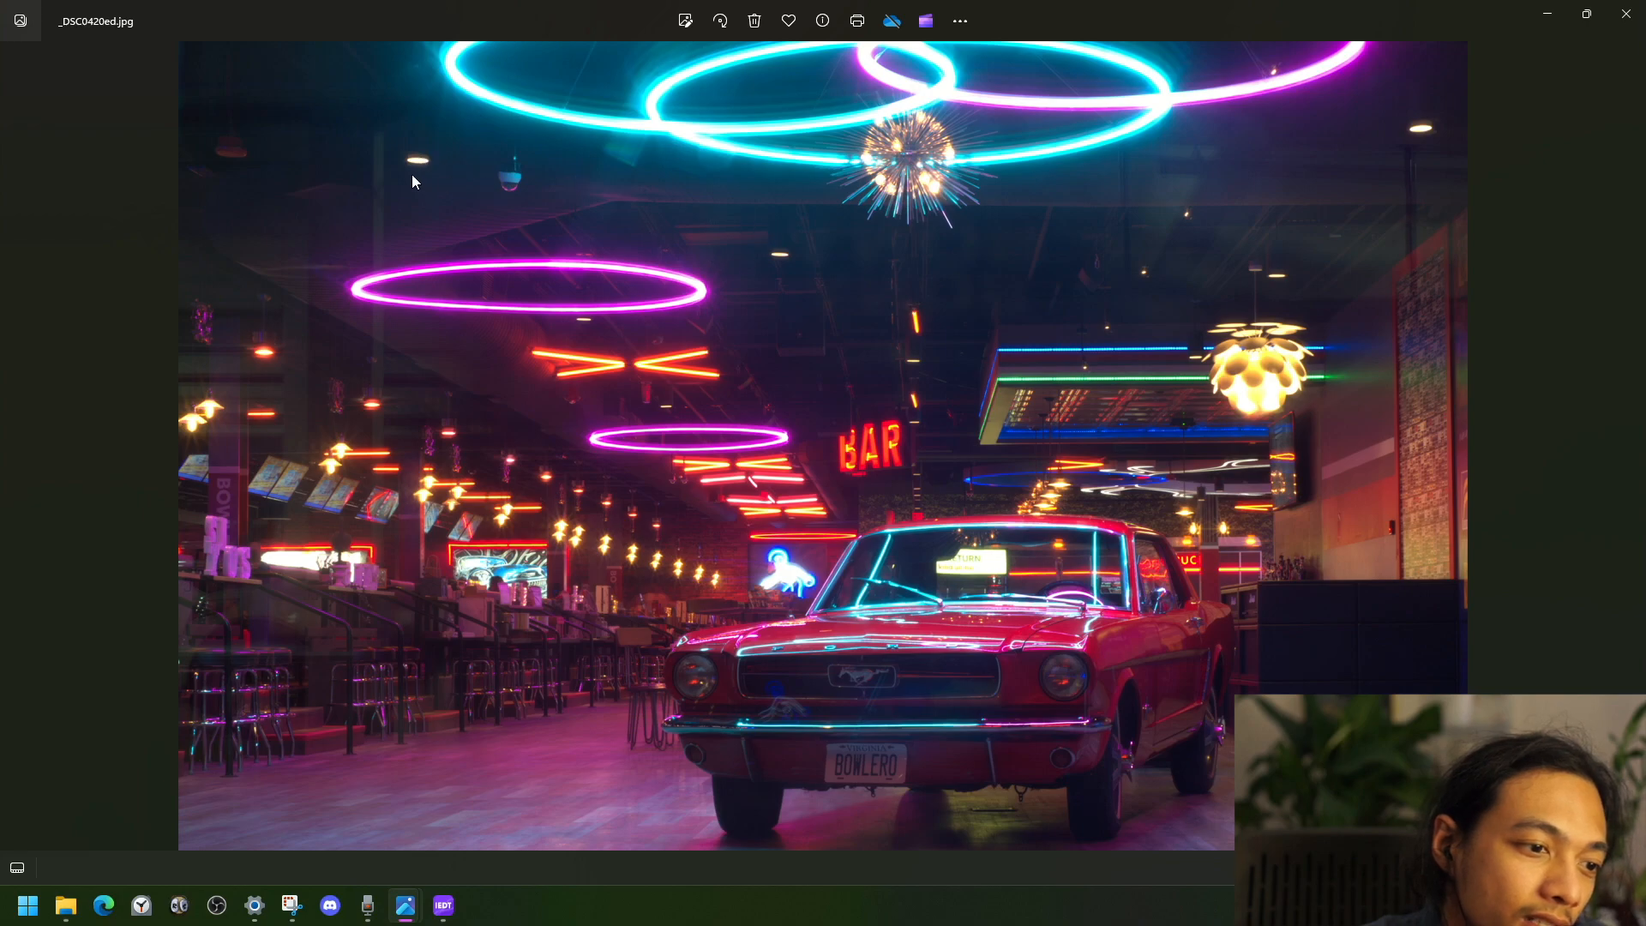
- Examine the ceiling of the cropped photo at close range, from the purple rings past the BAR sign to the petal-shaped pendant lamp
scroll(578, 326, "up", 8)
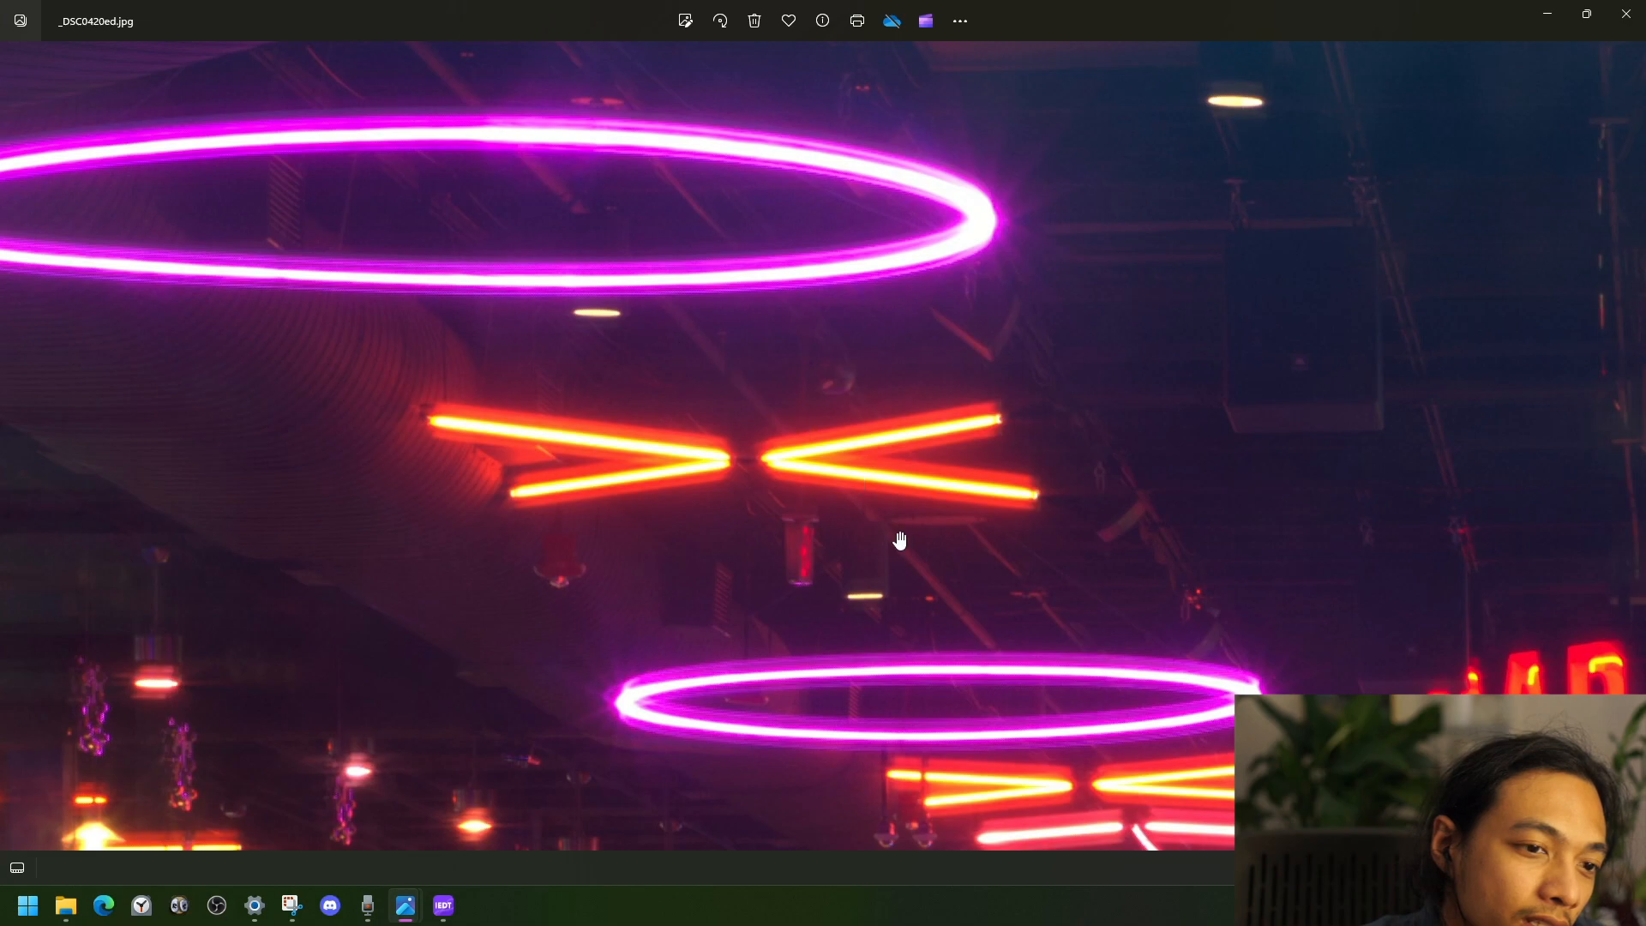
left_click_drag(1045, 630, 635, 290)
left_click_drag(1045, 392, 708, 496)
left_click_drag(928, 423, 858, 547)
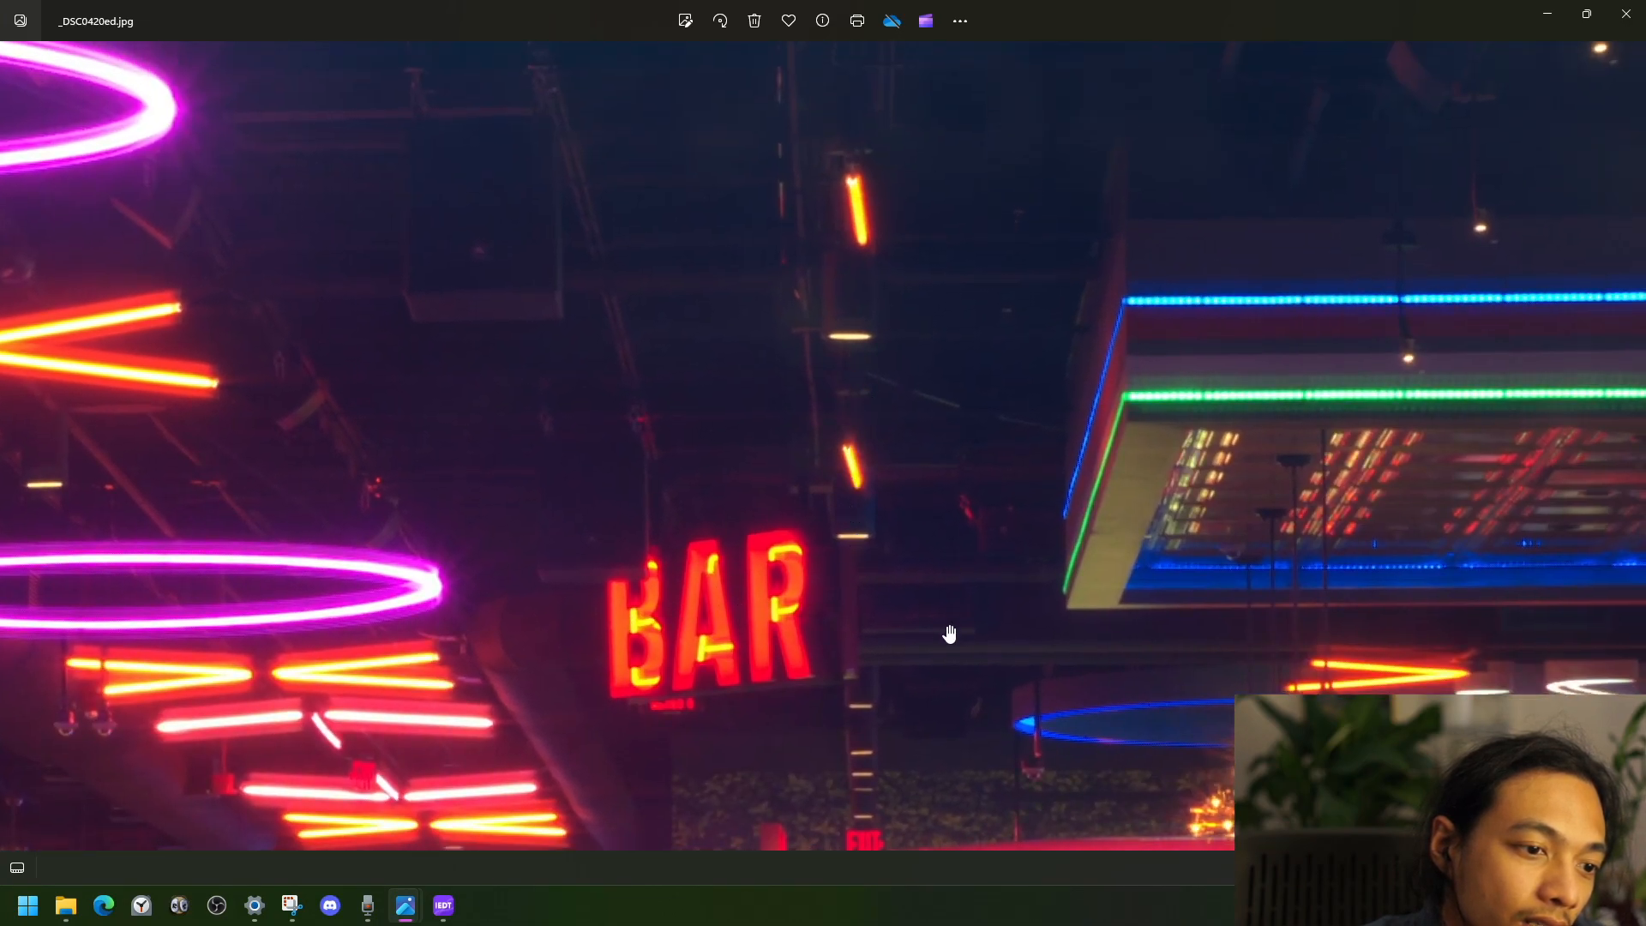
left_click_drag(955, 632, 849, 509)
left_click_drag(1063, 445, 657, 689)
left_click_drag(1048, 474, 613, 702)
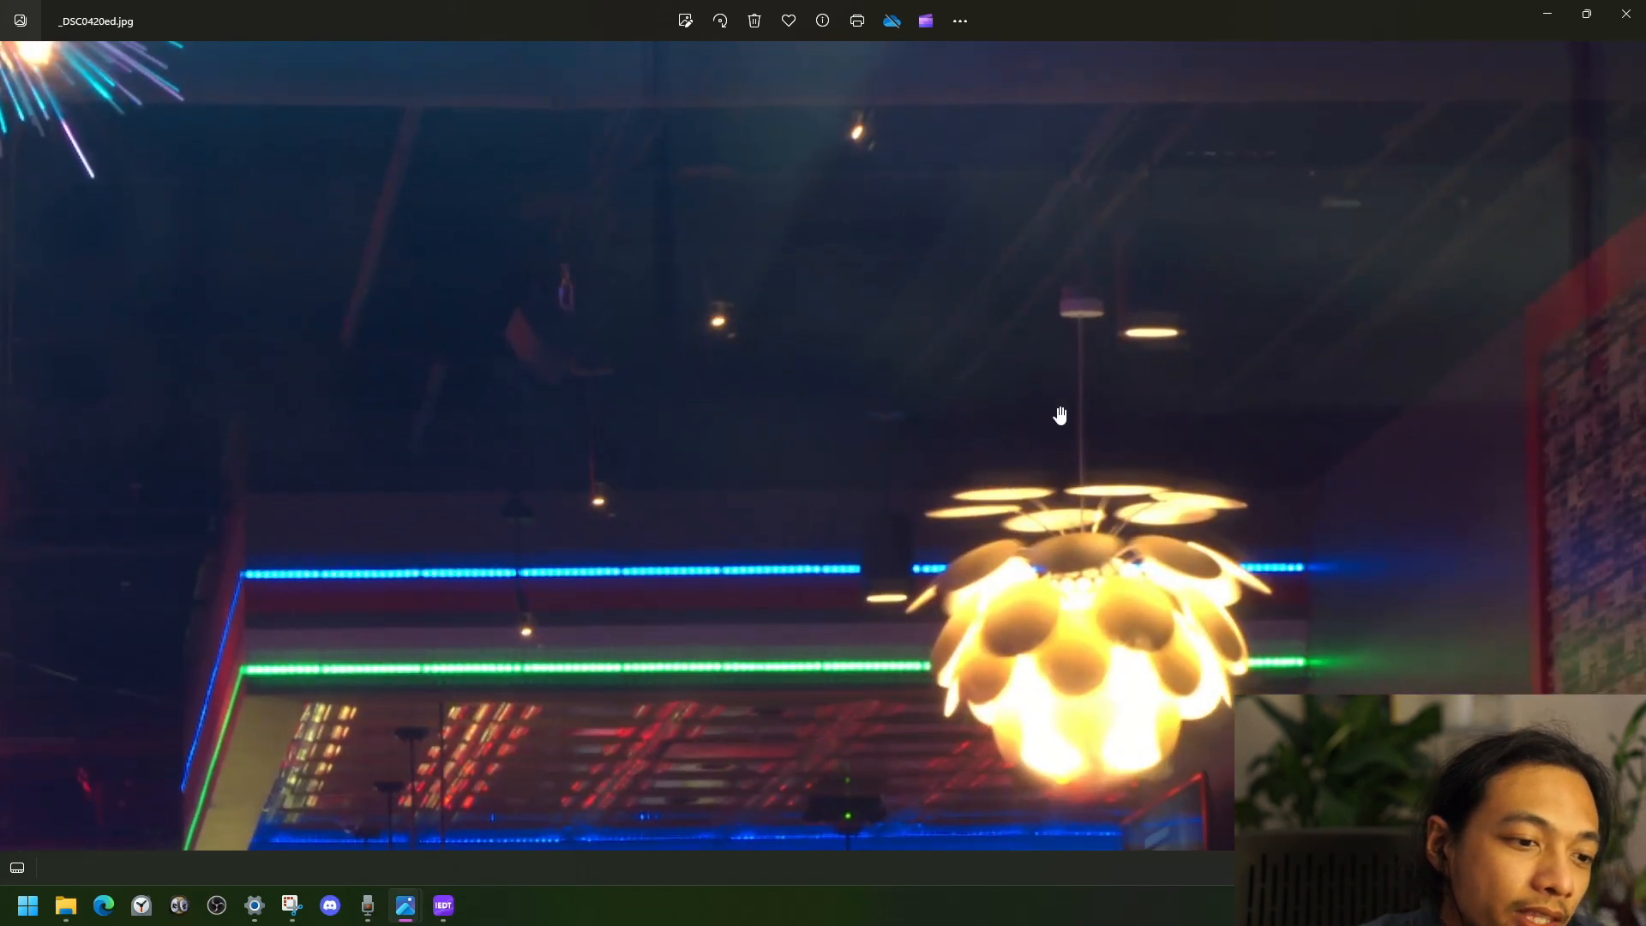
left_click_drag(1088, 394, 875, 429)
left_click_drag(1083, 475, 1101, 96)
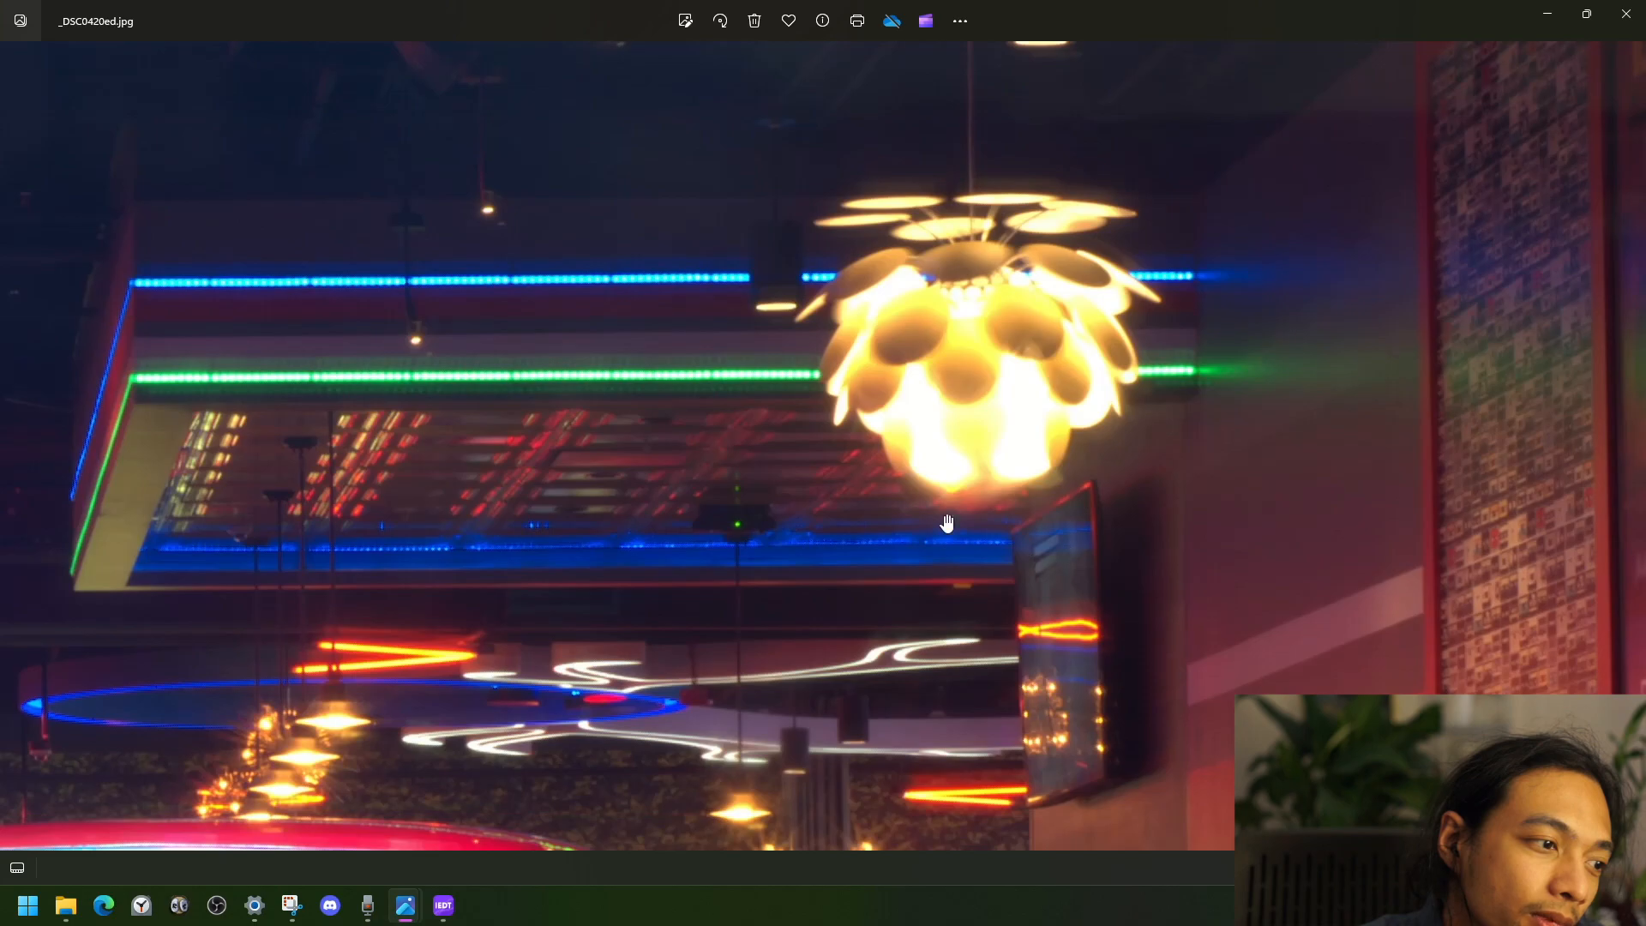
- Examine the cropped photo's overall scene and the row of star-shaped lights and screens above the bar seating
scroll(691, 558, "down", 3)
left_click_drag(605, 525, 897, 543)
scroll(896, 543, "down", 1)
scroll(939, 534, "down", 2)
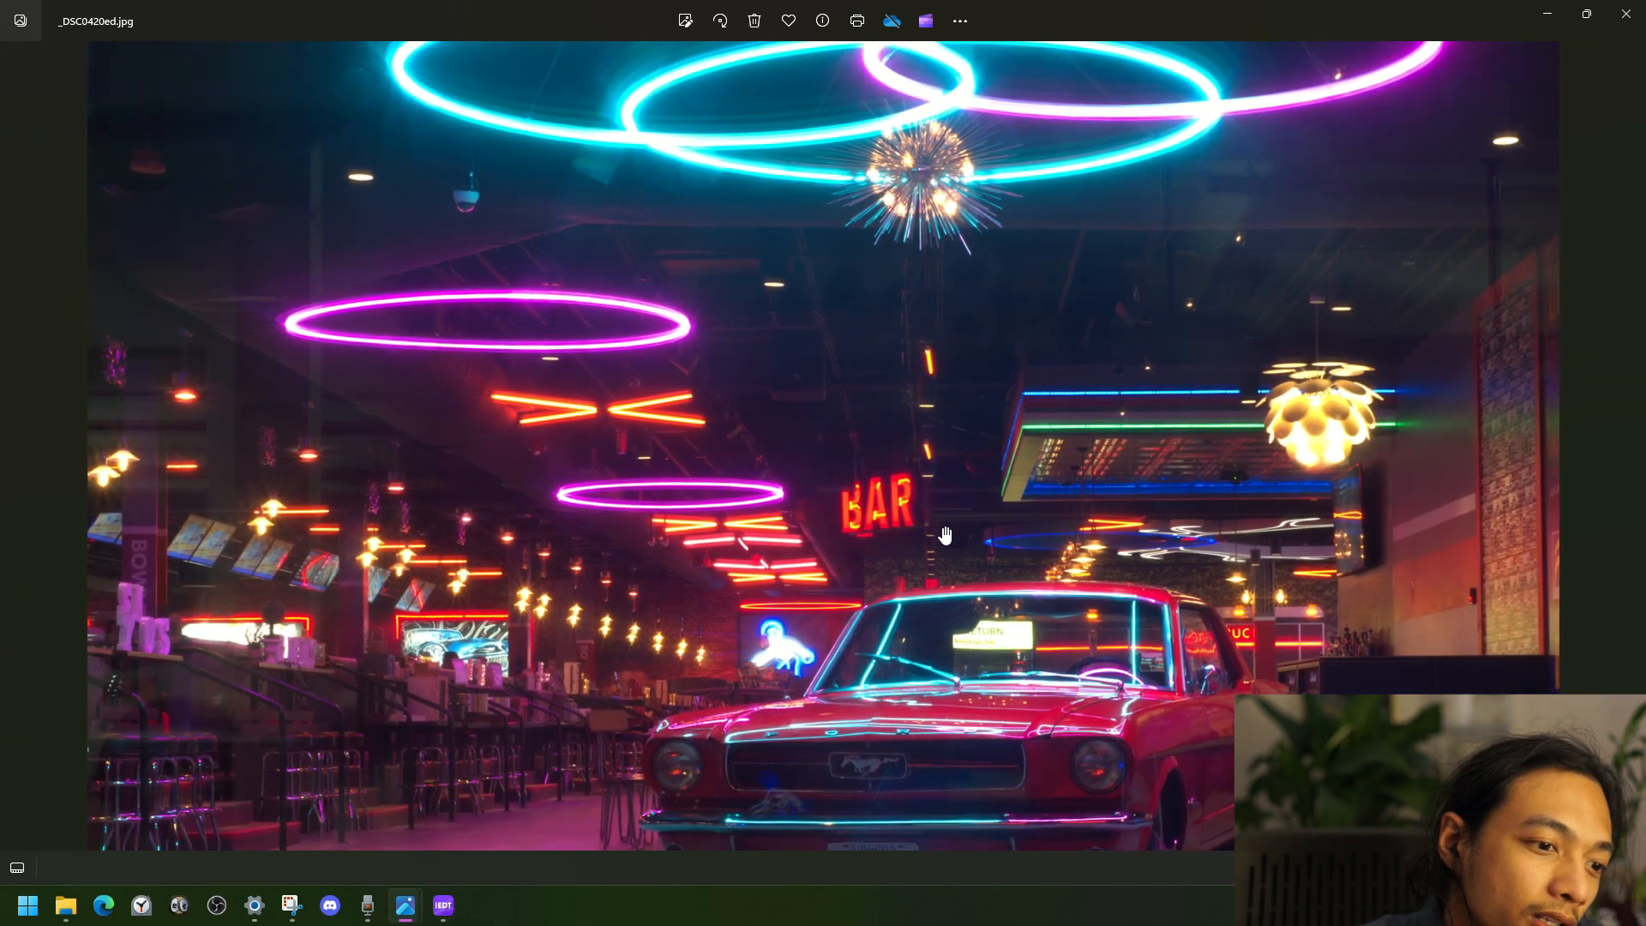
scroll(946, 534, "up", 3)
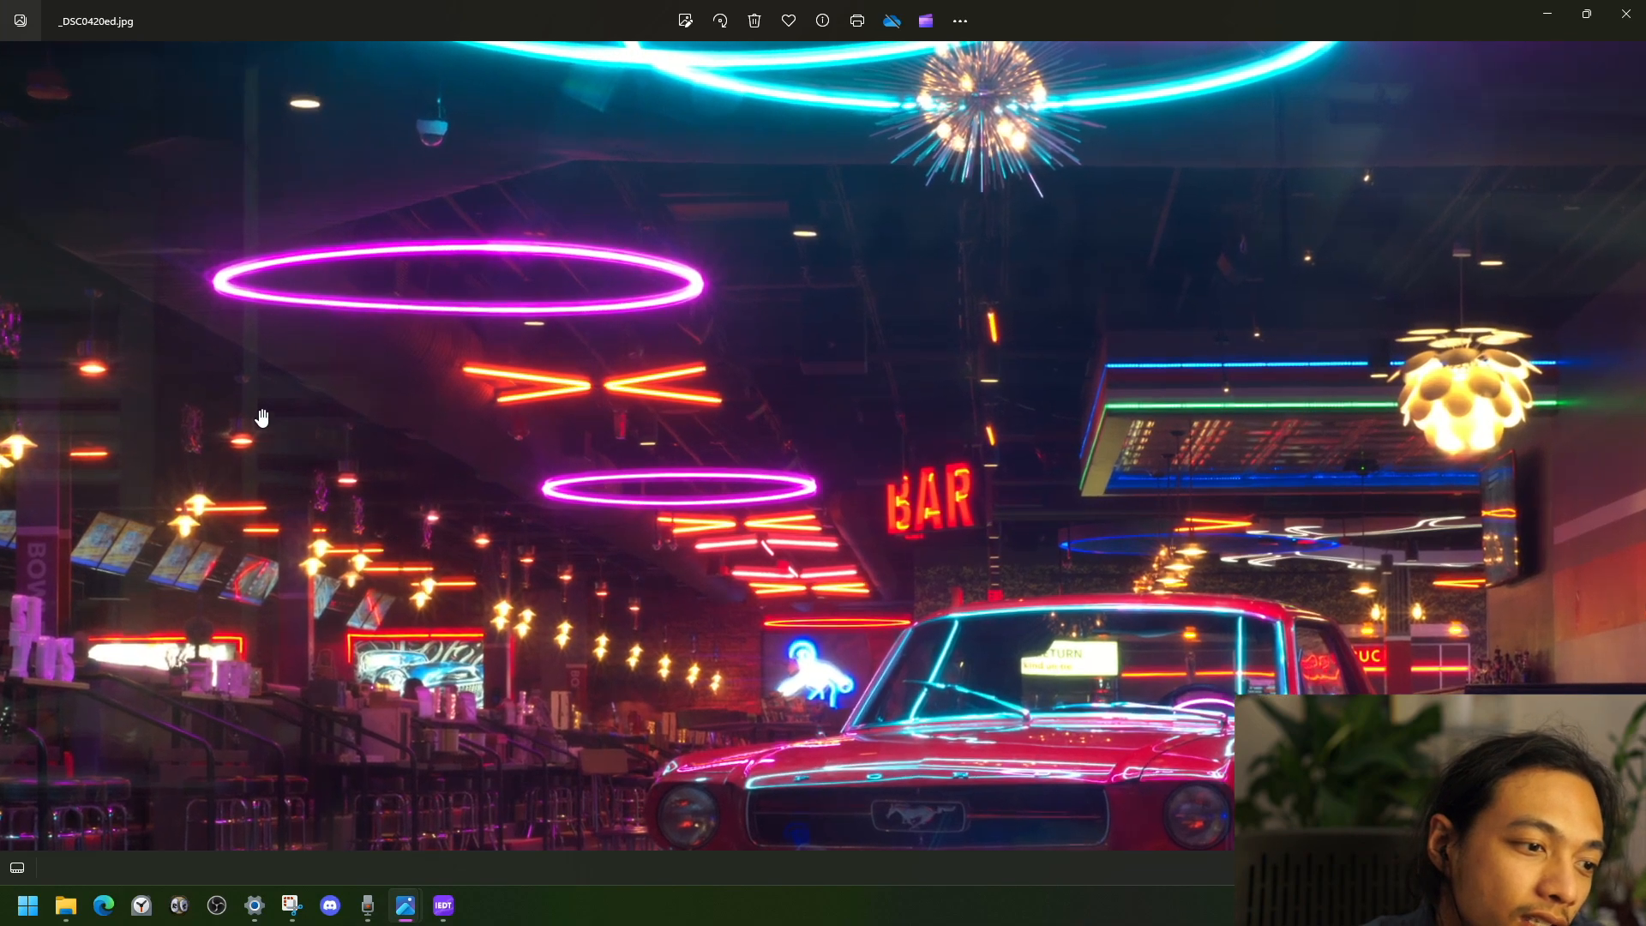
scroll(840, 524, "up", 1)
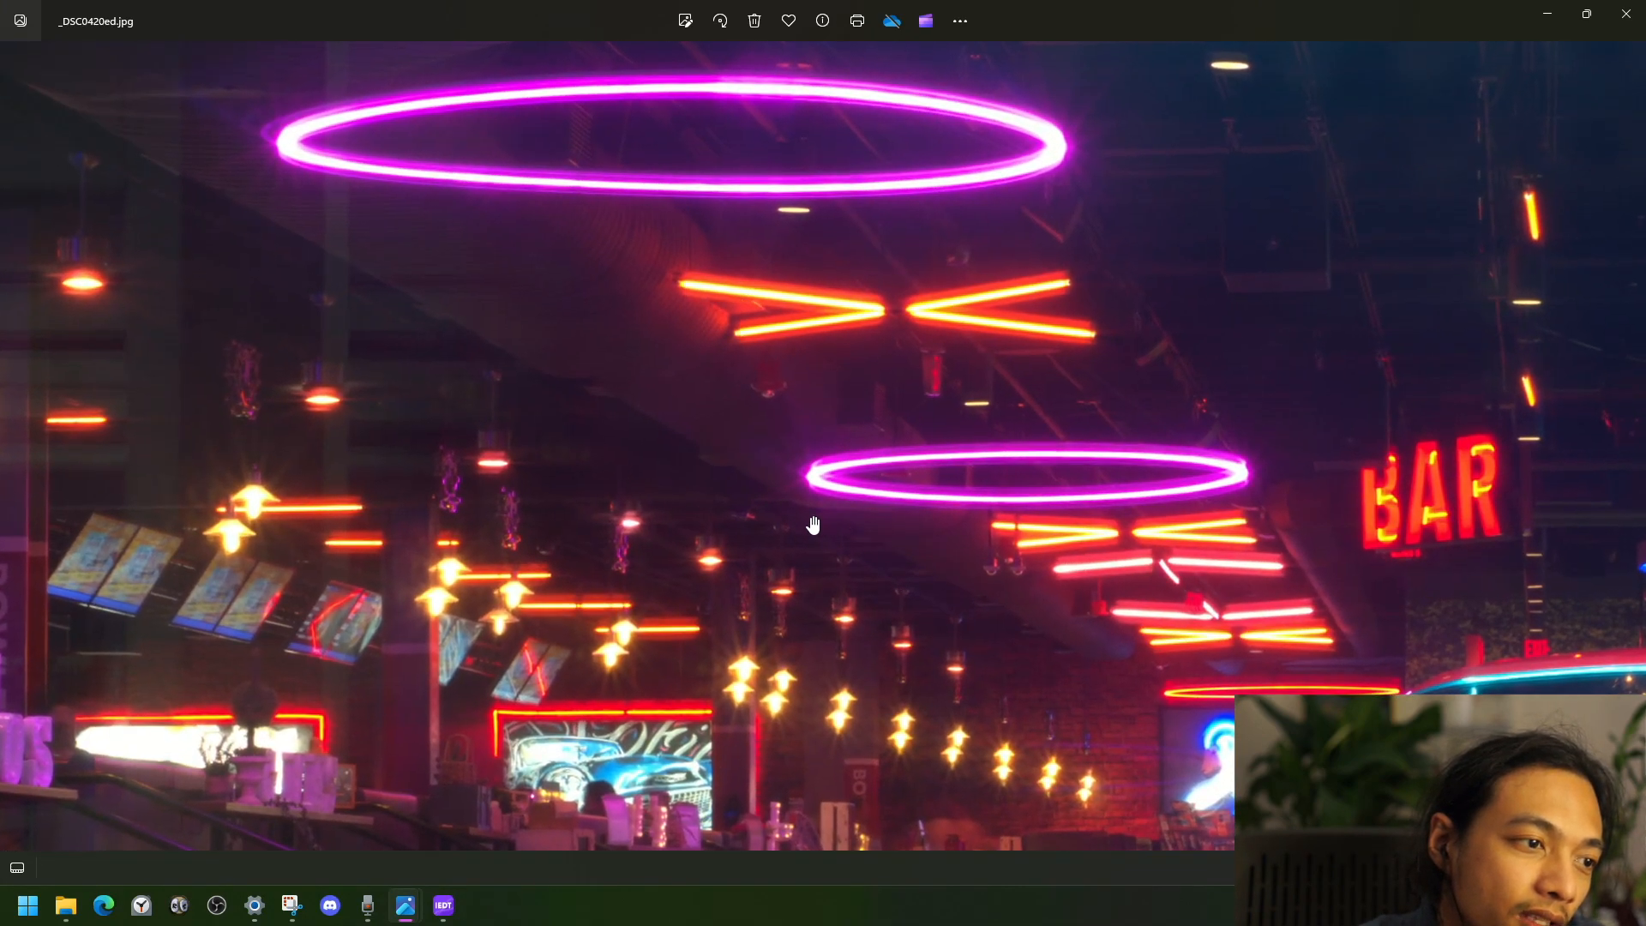
scroll(813, 525, "down", 3)
scroll(812, 525, "down", 2)
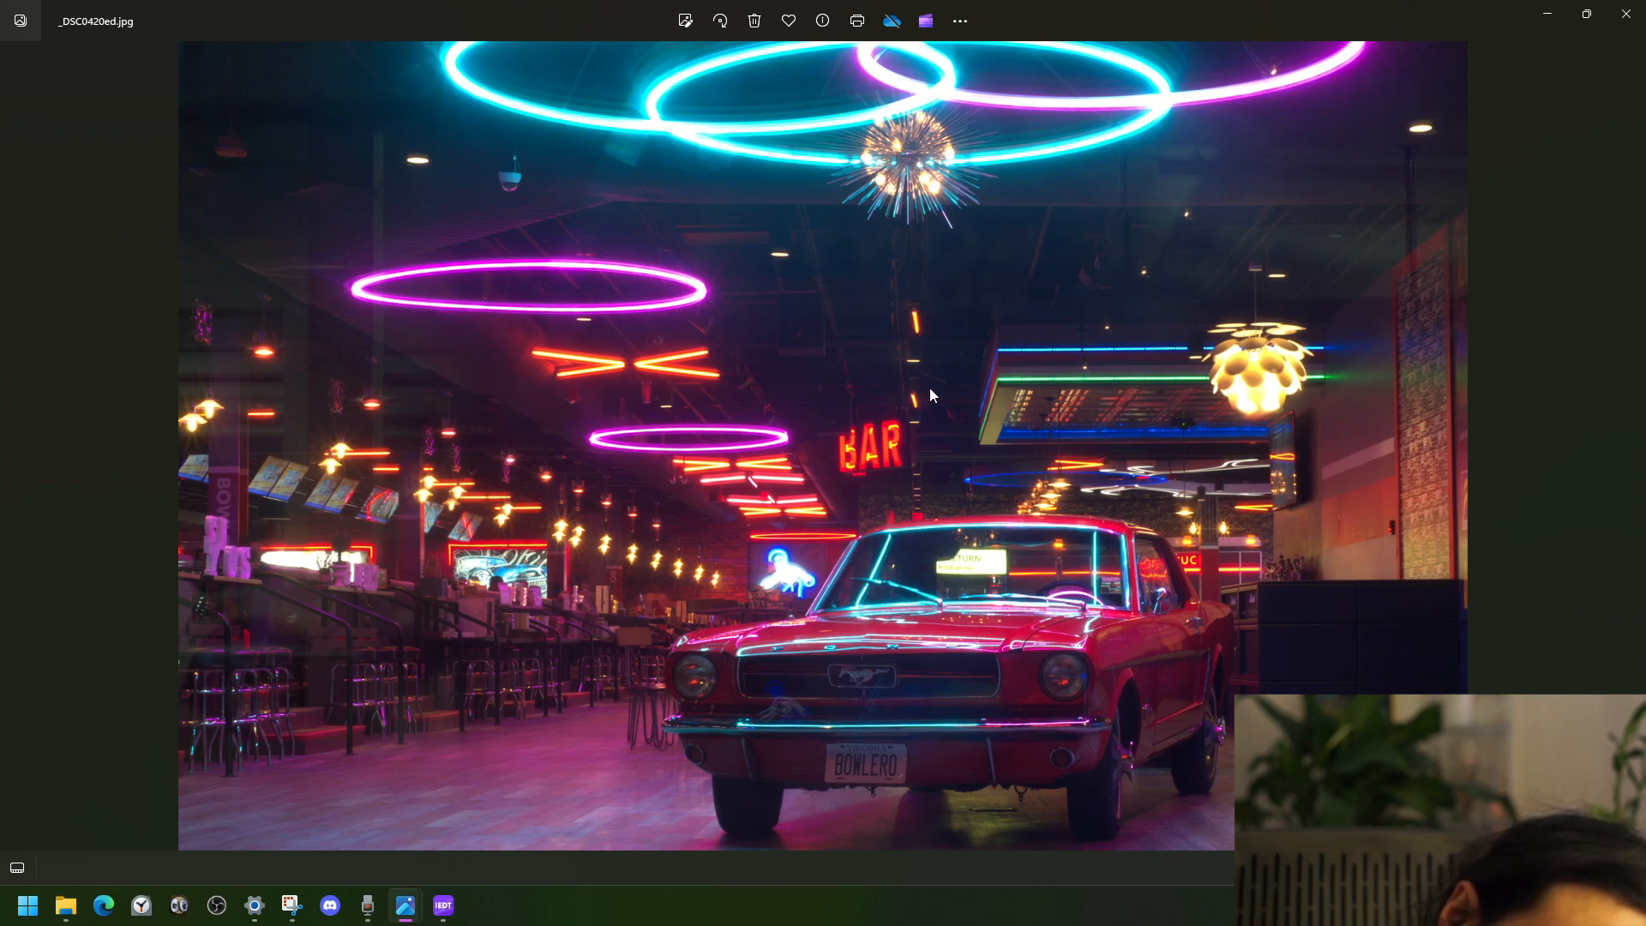
- Examine the orange wall, the bottles and the starburst lamps on the pillar behind the car in the cropped photo
scroll(1152, 533, "up", 2)
scroll(1152, 533, "up", 5)
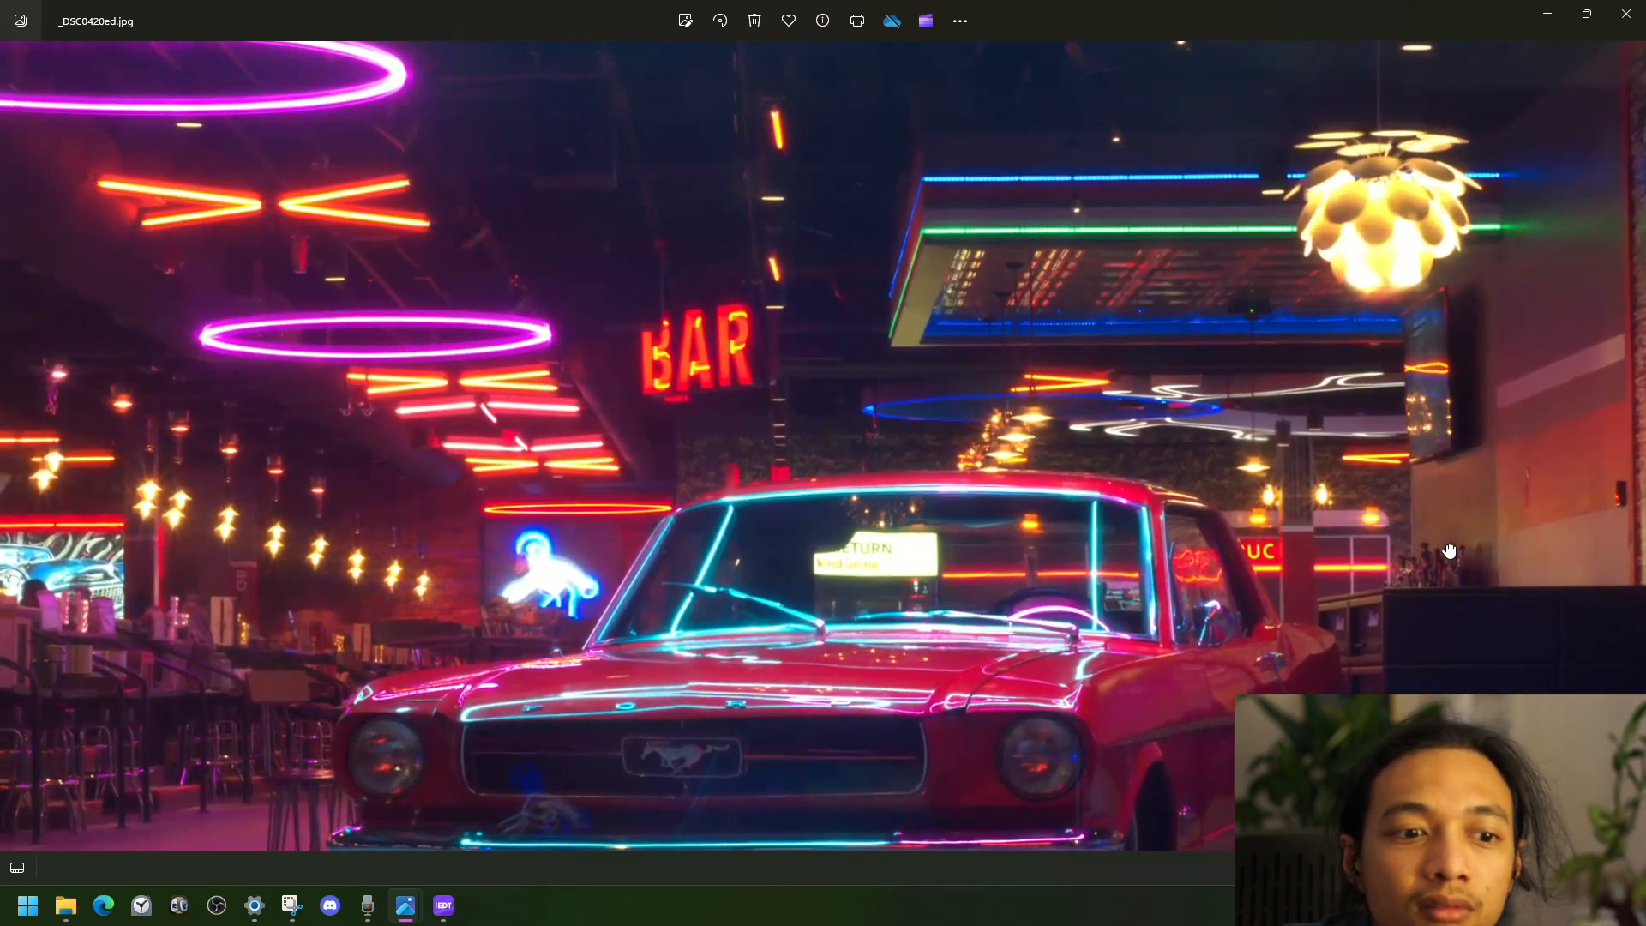
scroll(1334, 518, "up", 5)
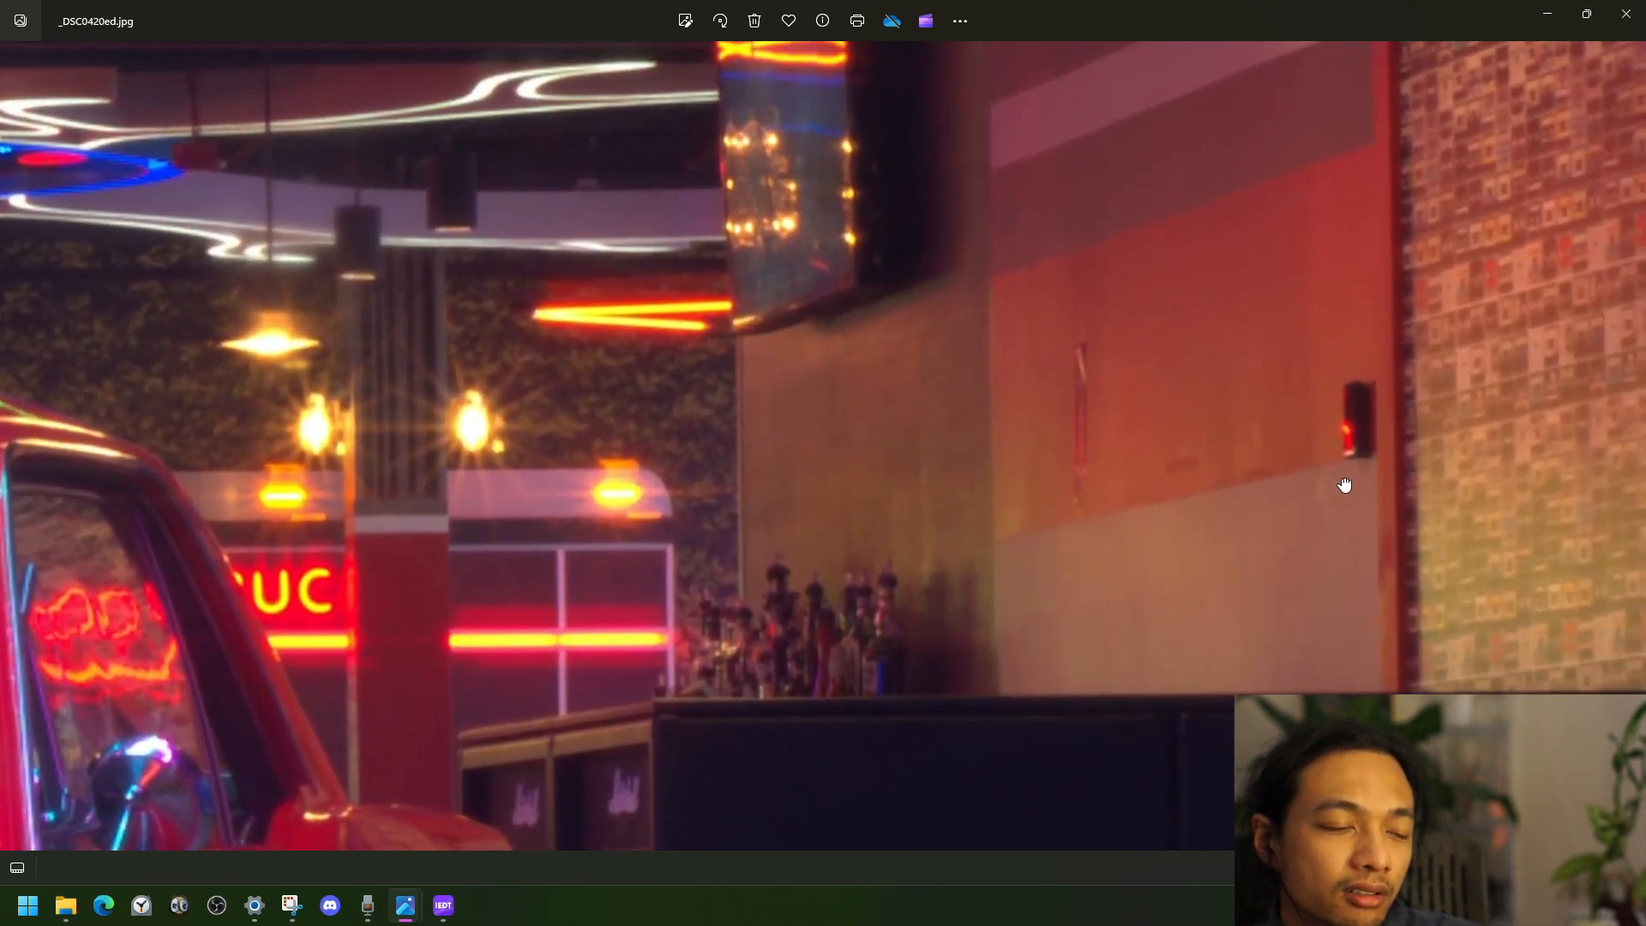
left_click_drag(1344, 485, 1300, 467)
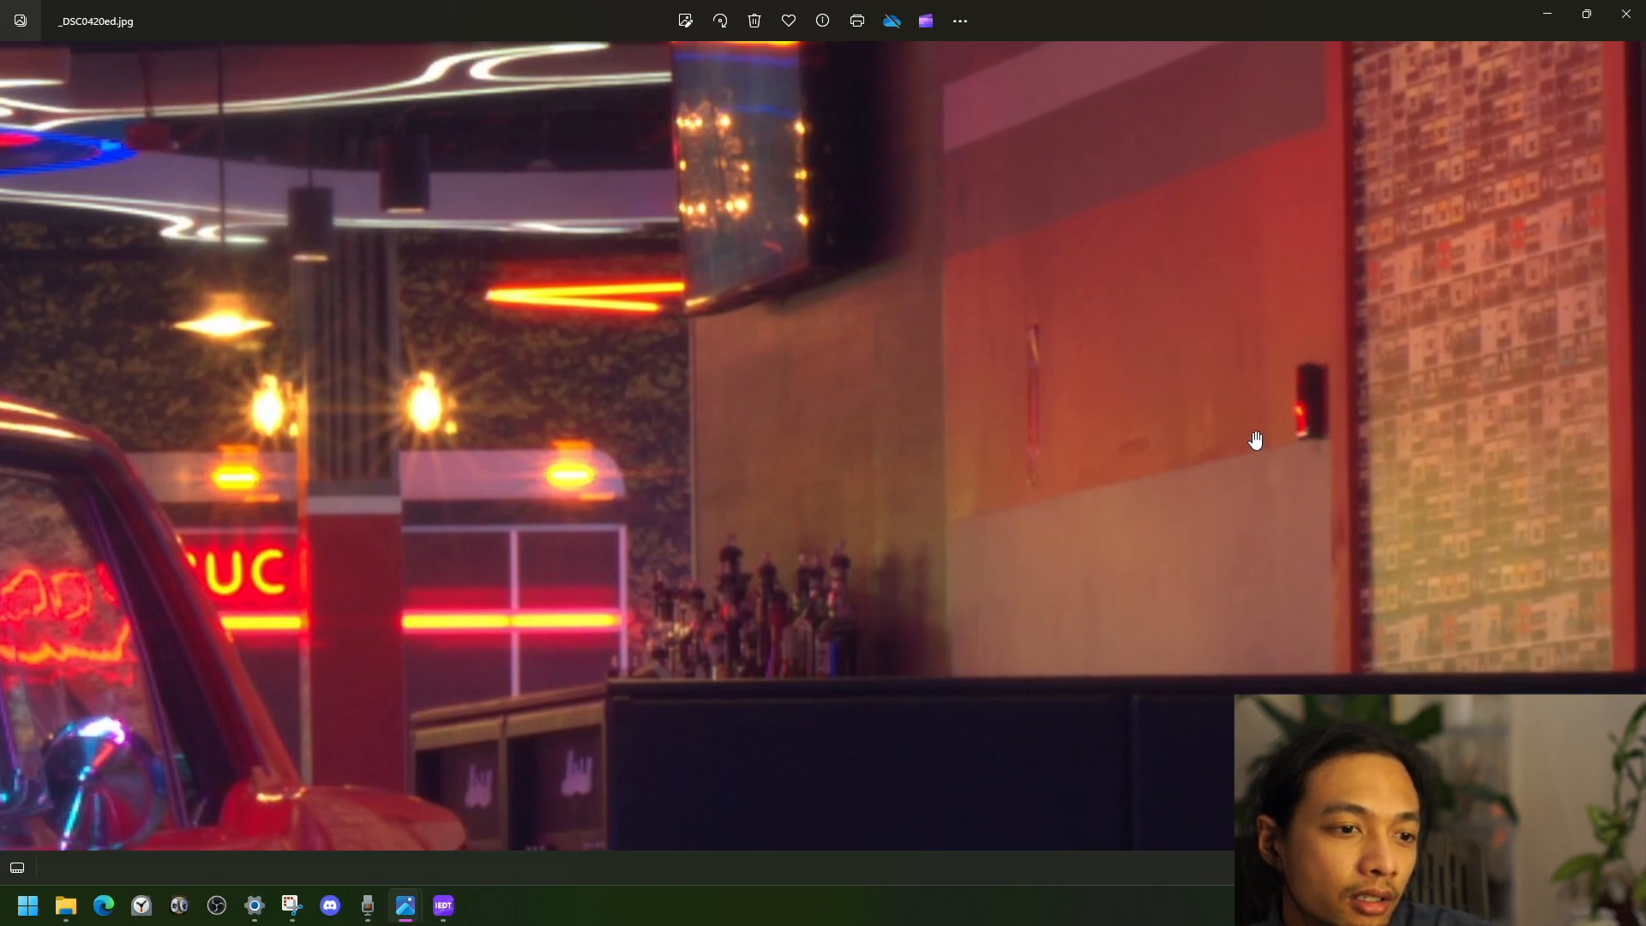
scroll(1301, 452, "down", 2)
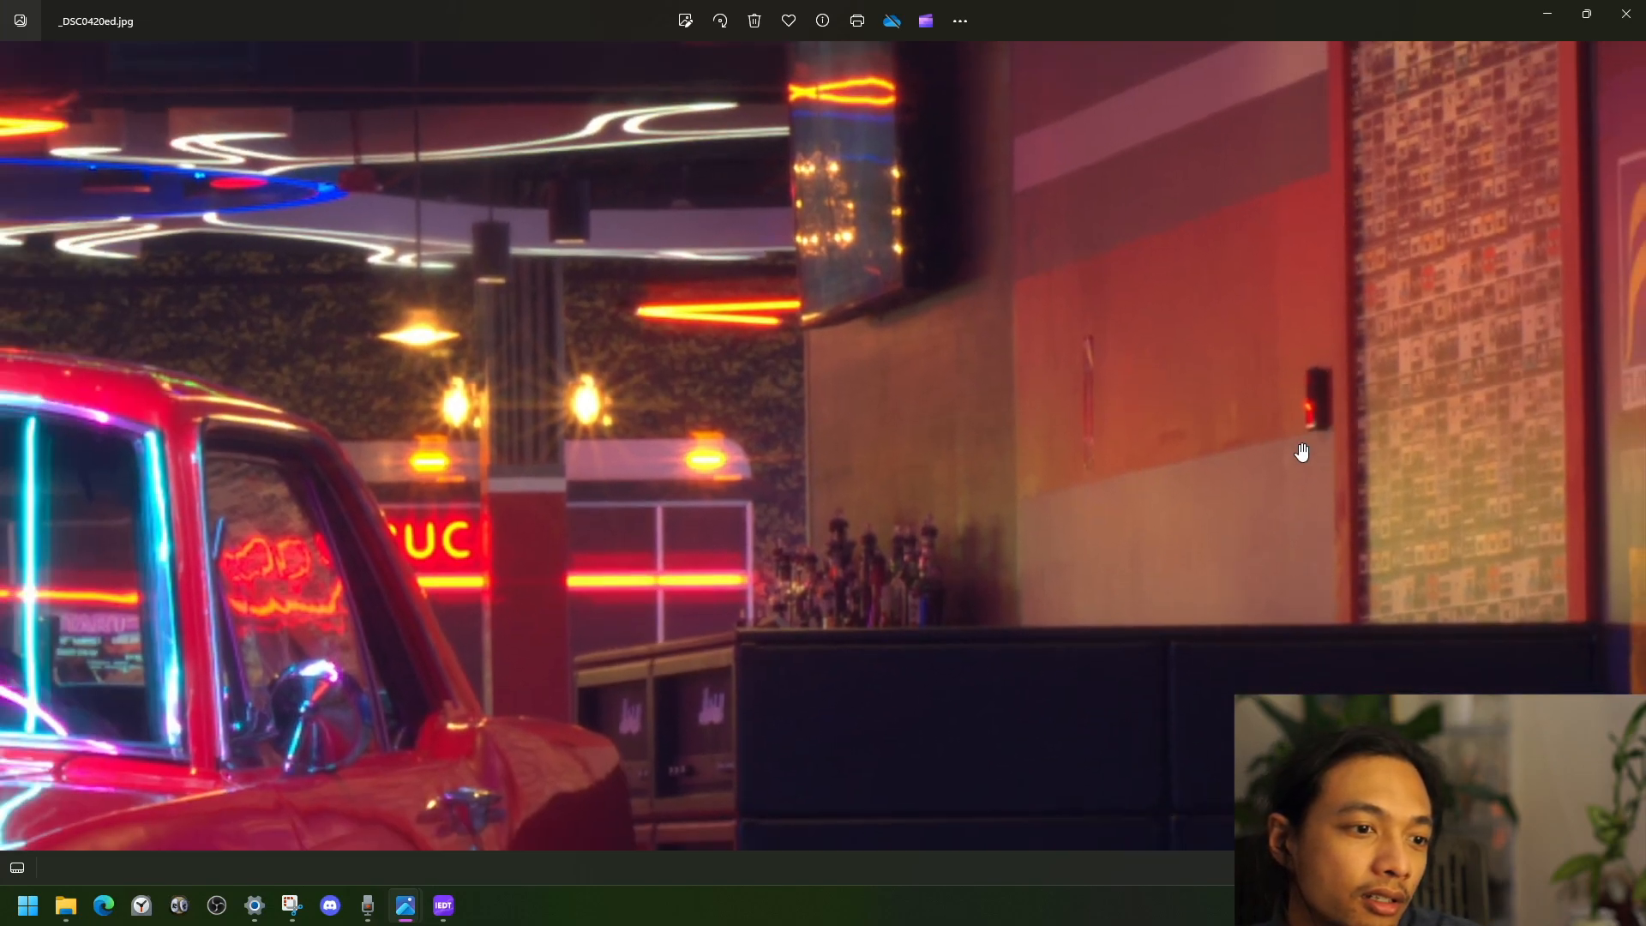
scroll(1294, 450, "down", 3)
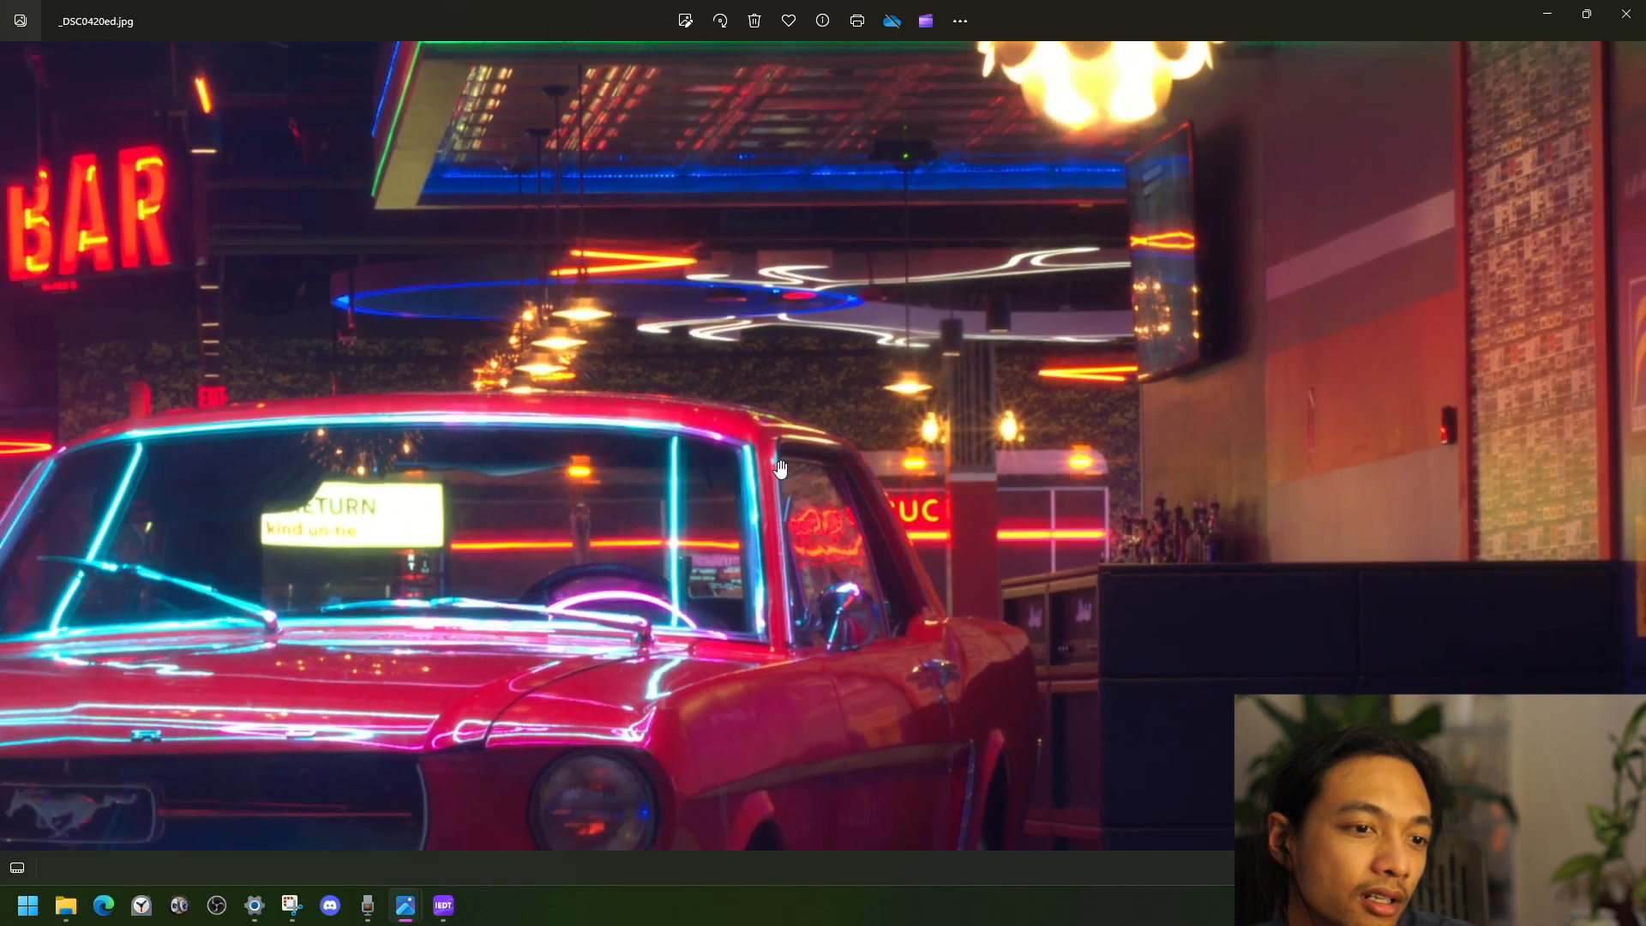
scroll(759, 472, "up", 4)
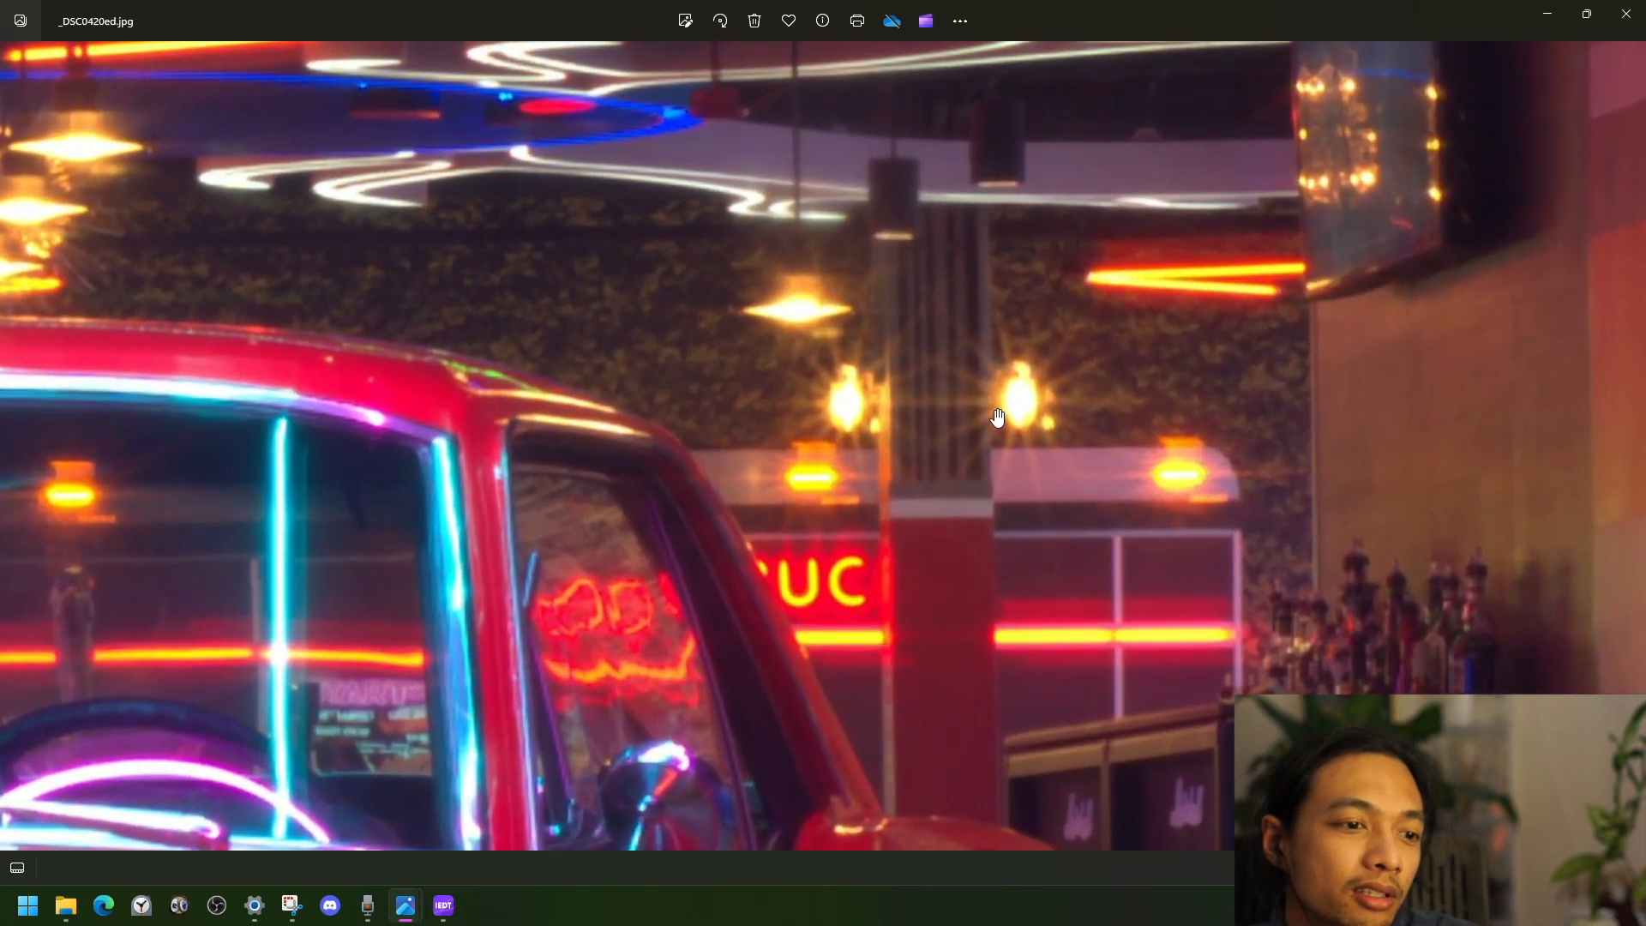
scroll(1015, 412, "up", 2)
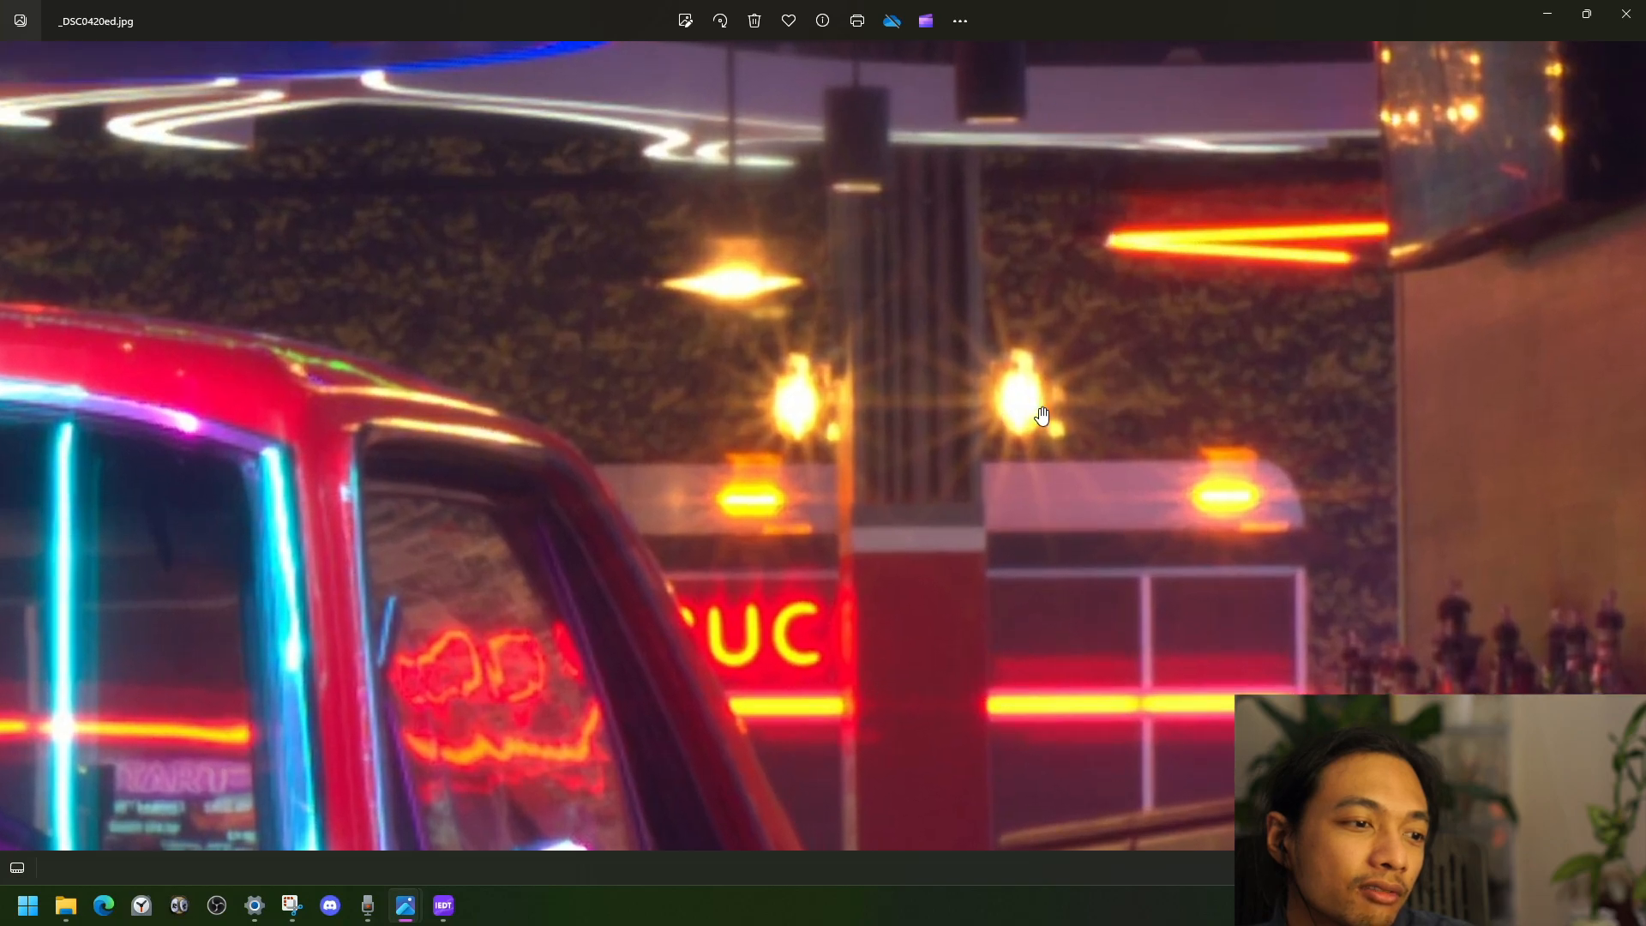
scroll(1089, 412, "up", 1)
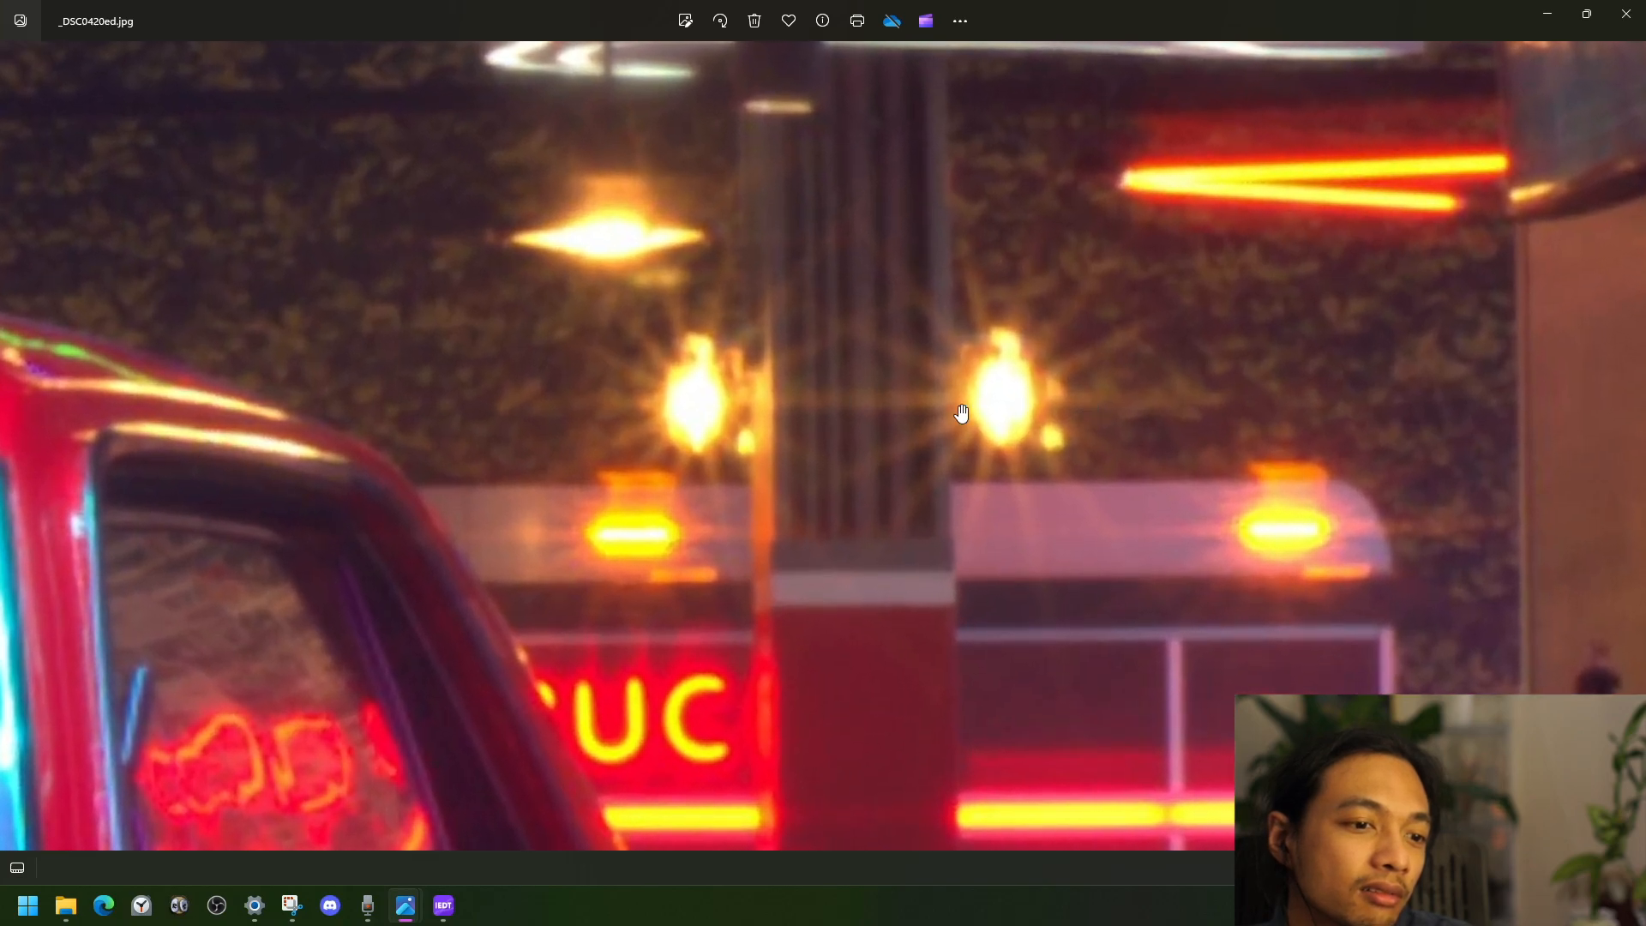
scroll(1044, 439, "down", 7)
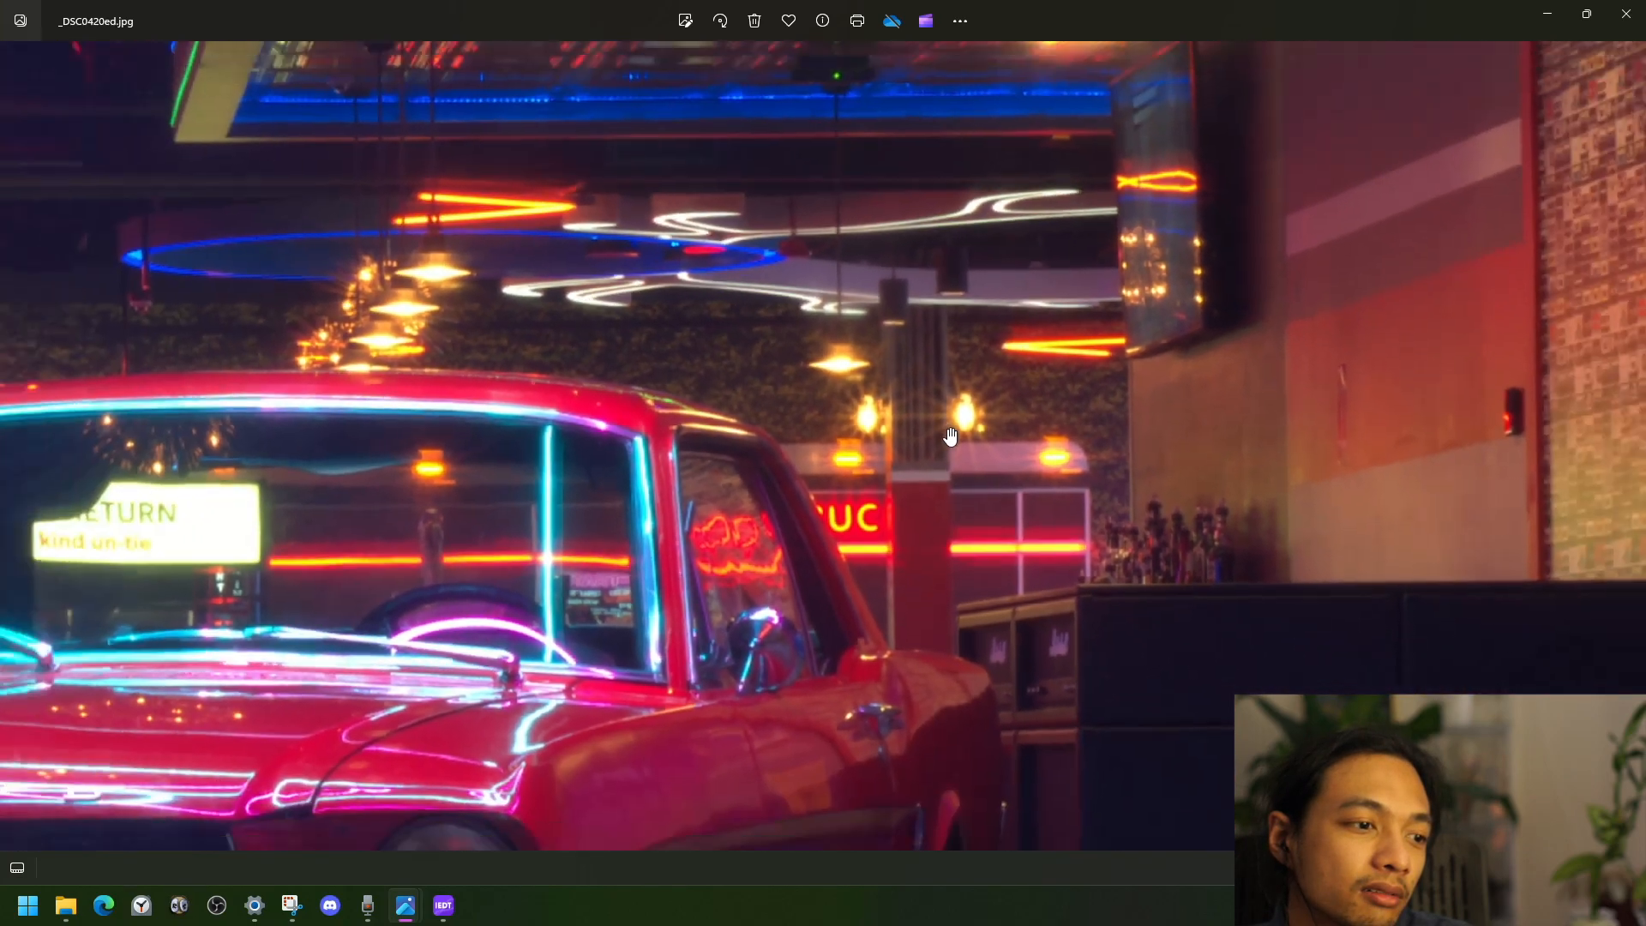
- Examine the red car's windshield, its neon reflections and the hanging lamps above its roof in the cropped photo
scroll(765, 475, "down", 4)
scroll(1083, 507, "up", 3)
scroll(1084, 506, "down", 4)
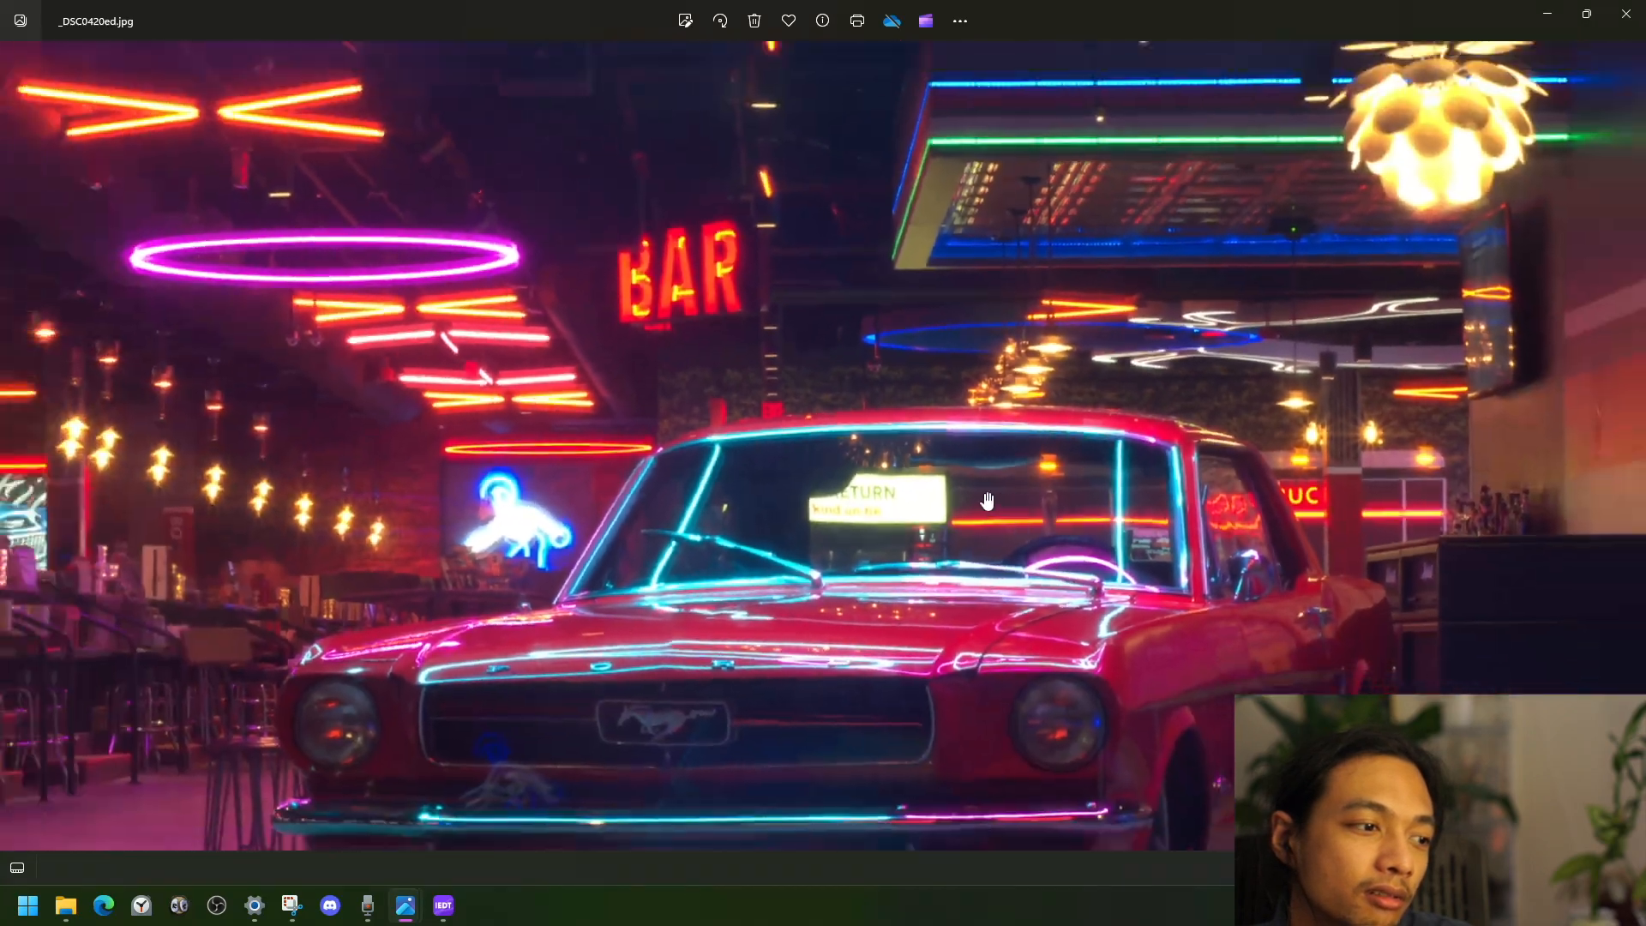
scroll(981, 497, "up", 5)
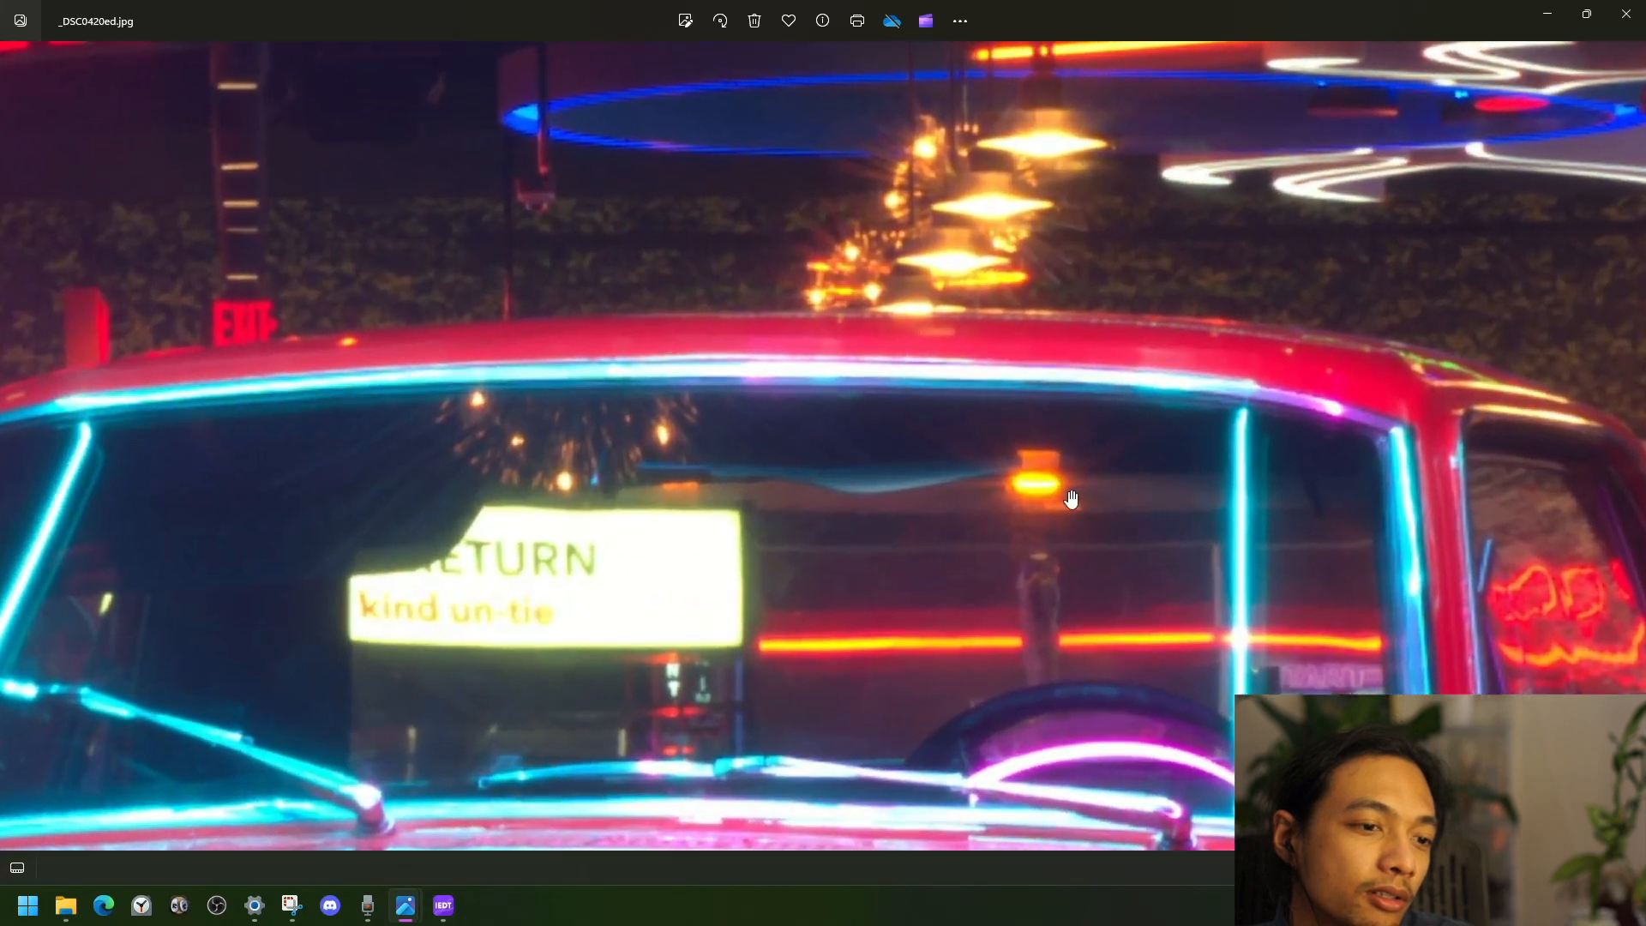
left_click_drag(1118, 506, 627, 562)
left_click_drag(1212, 472, 1581, 336)
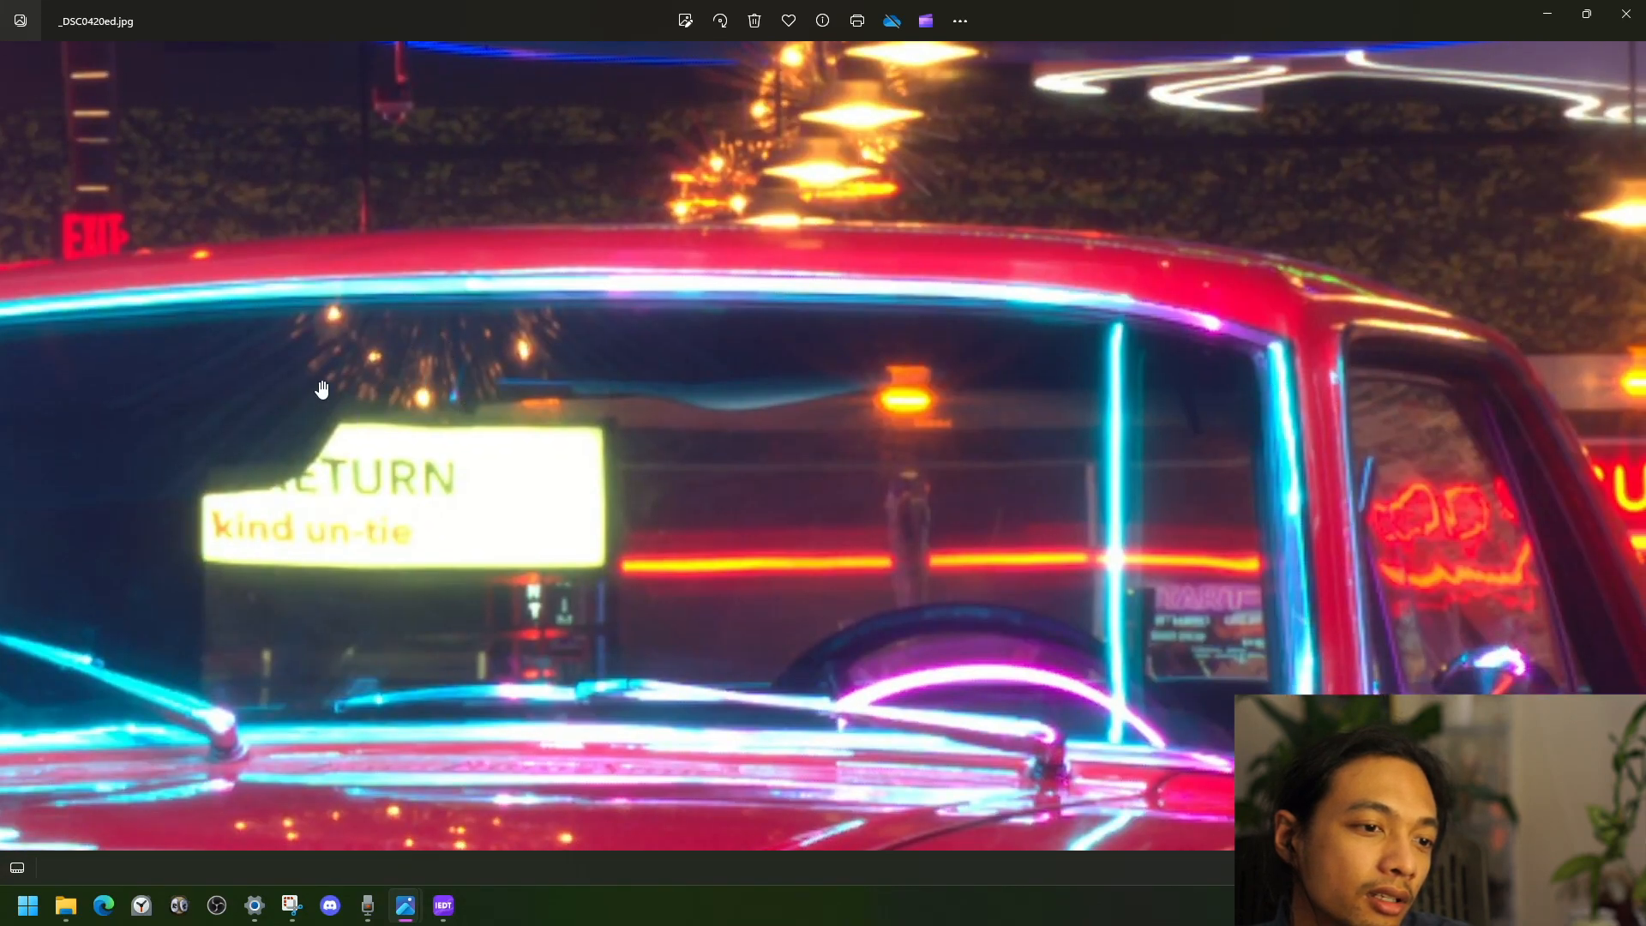
left_click_drag(1141, 424, 429, 535)
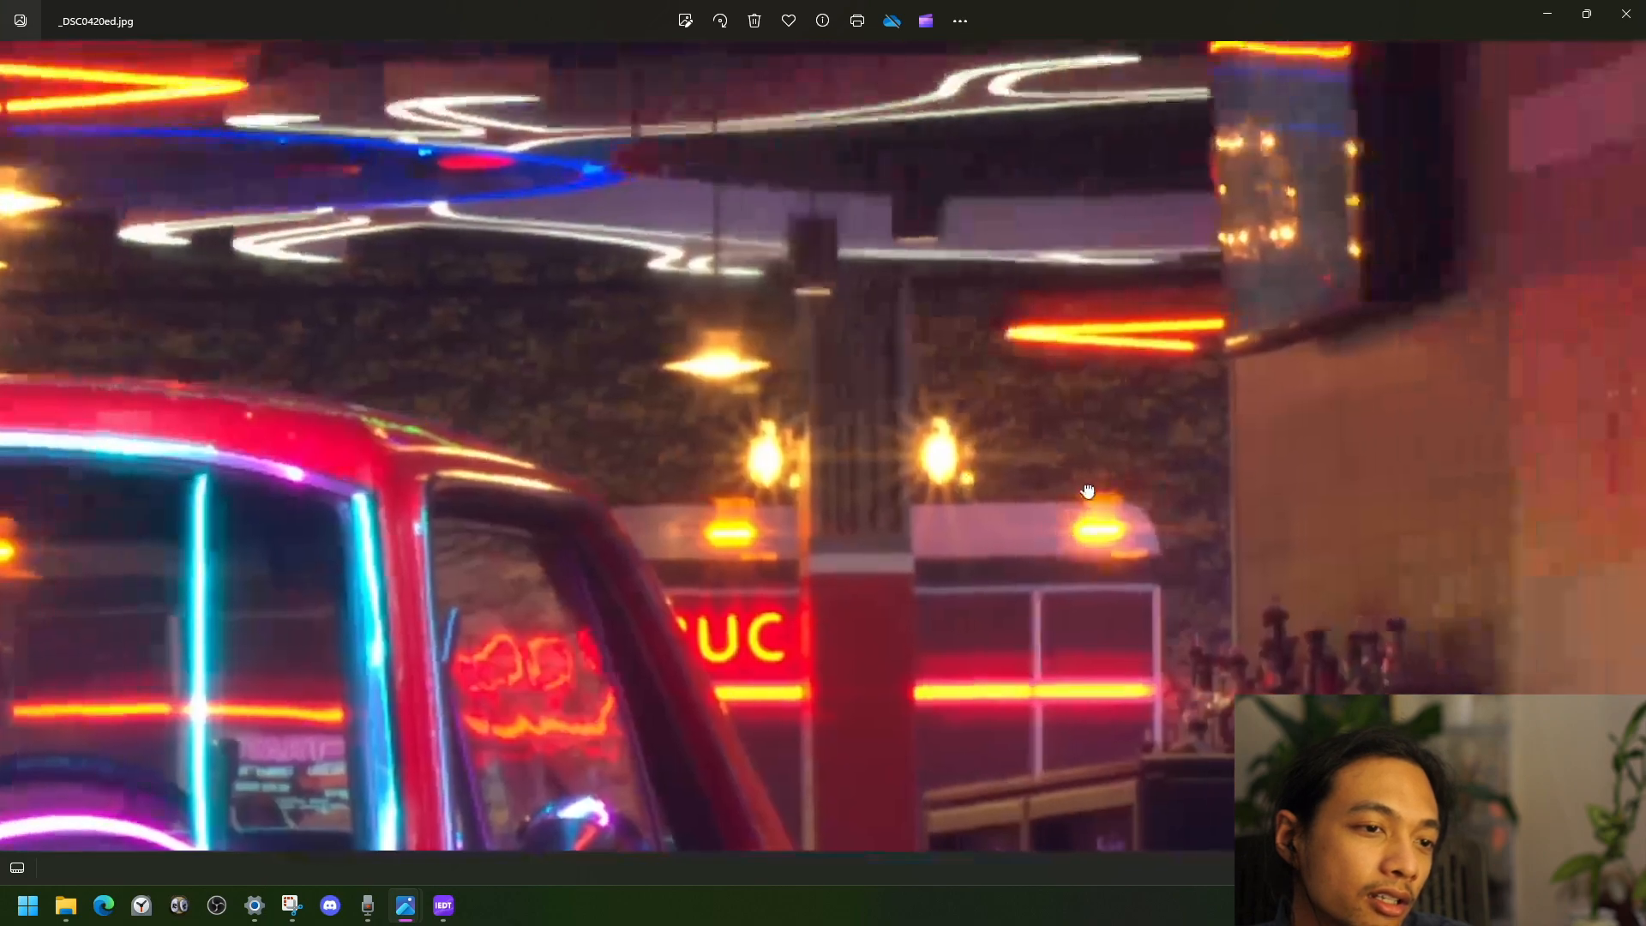
- Examine the pillar lamps, white ceiling light trails, wall screen and bottles behind the car at close range and in context
left_click_drag(938, 480, 748, 503)
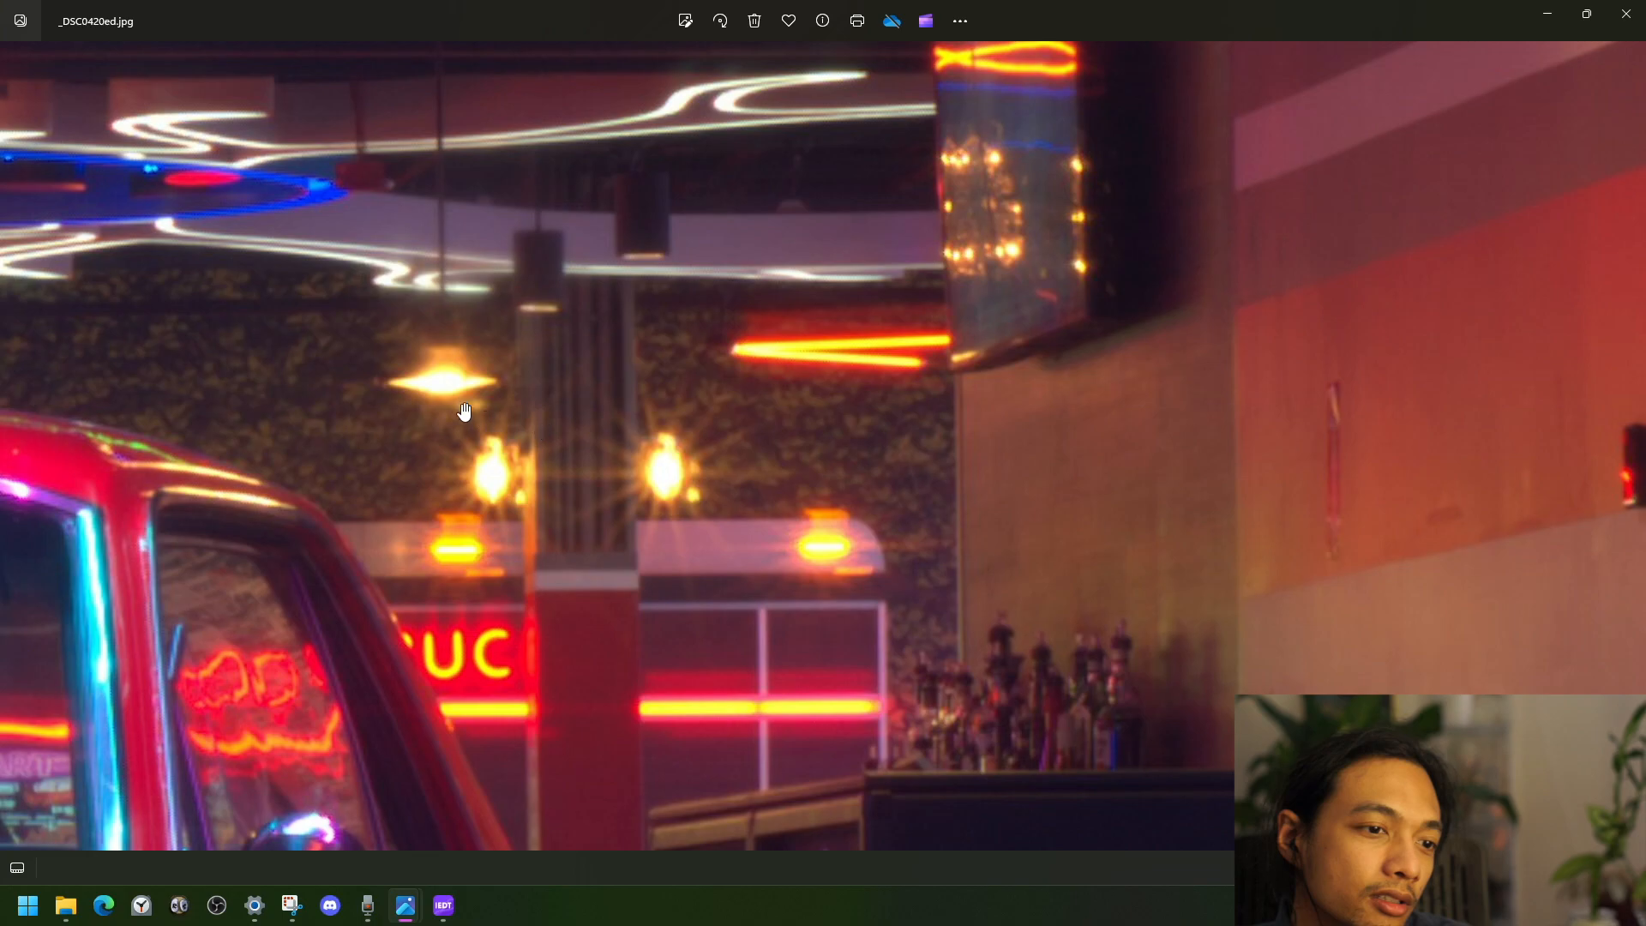
scroll(797, 404, "down", 2)
left_click_drag(746, 411, 934, 412)
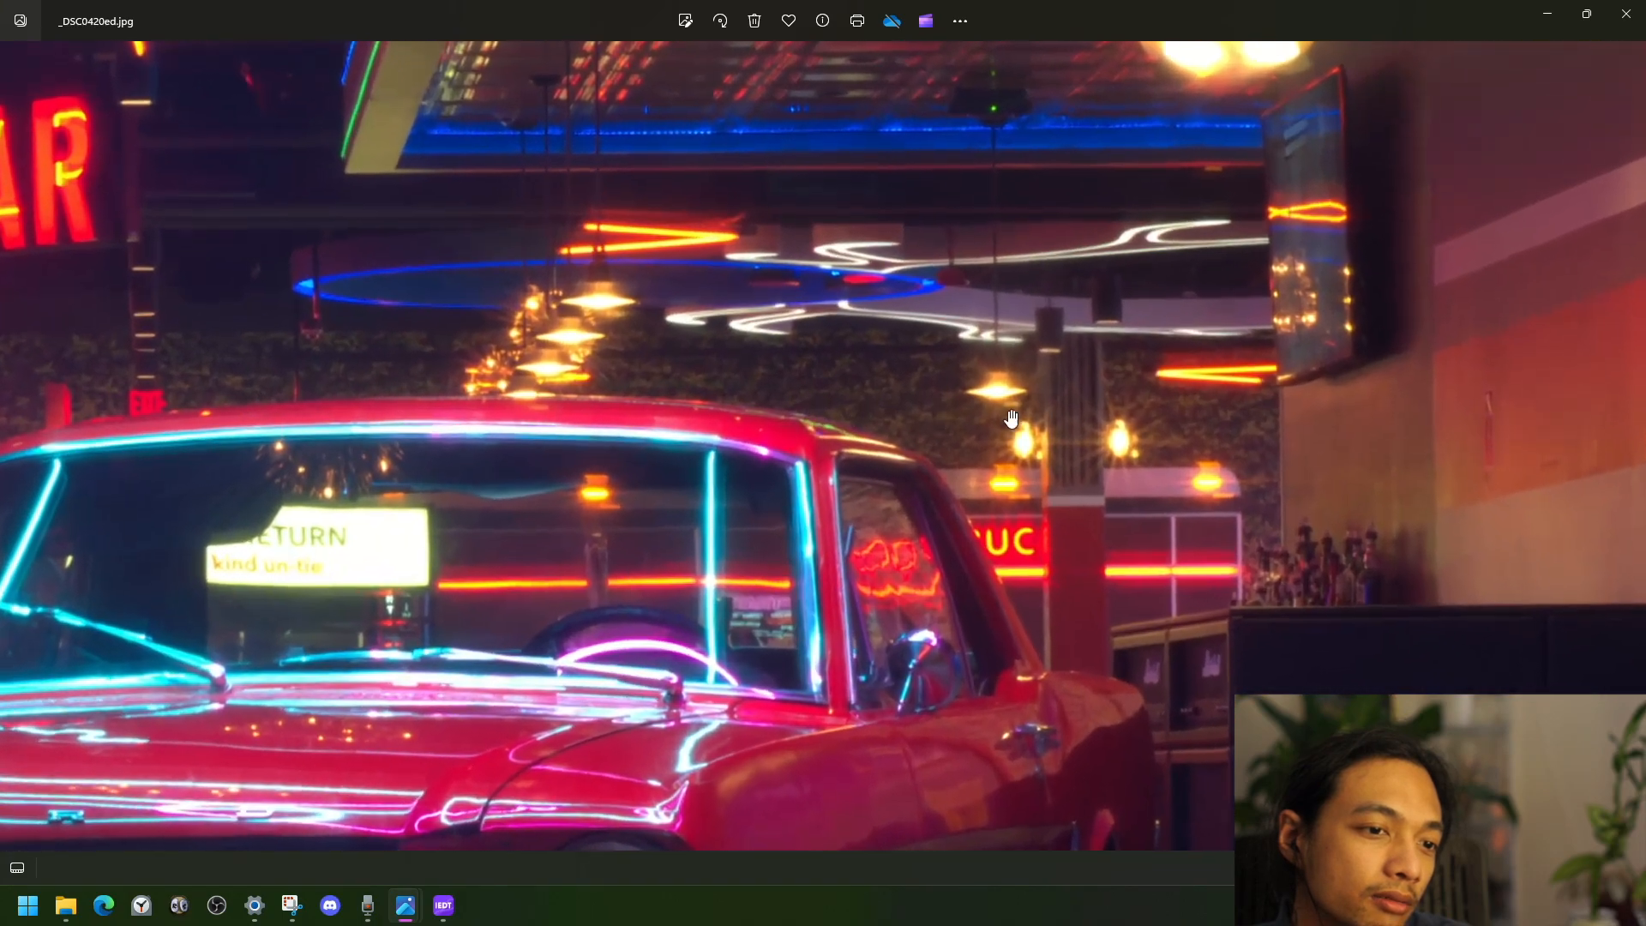
scroll(1020, 418, "up", 1)
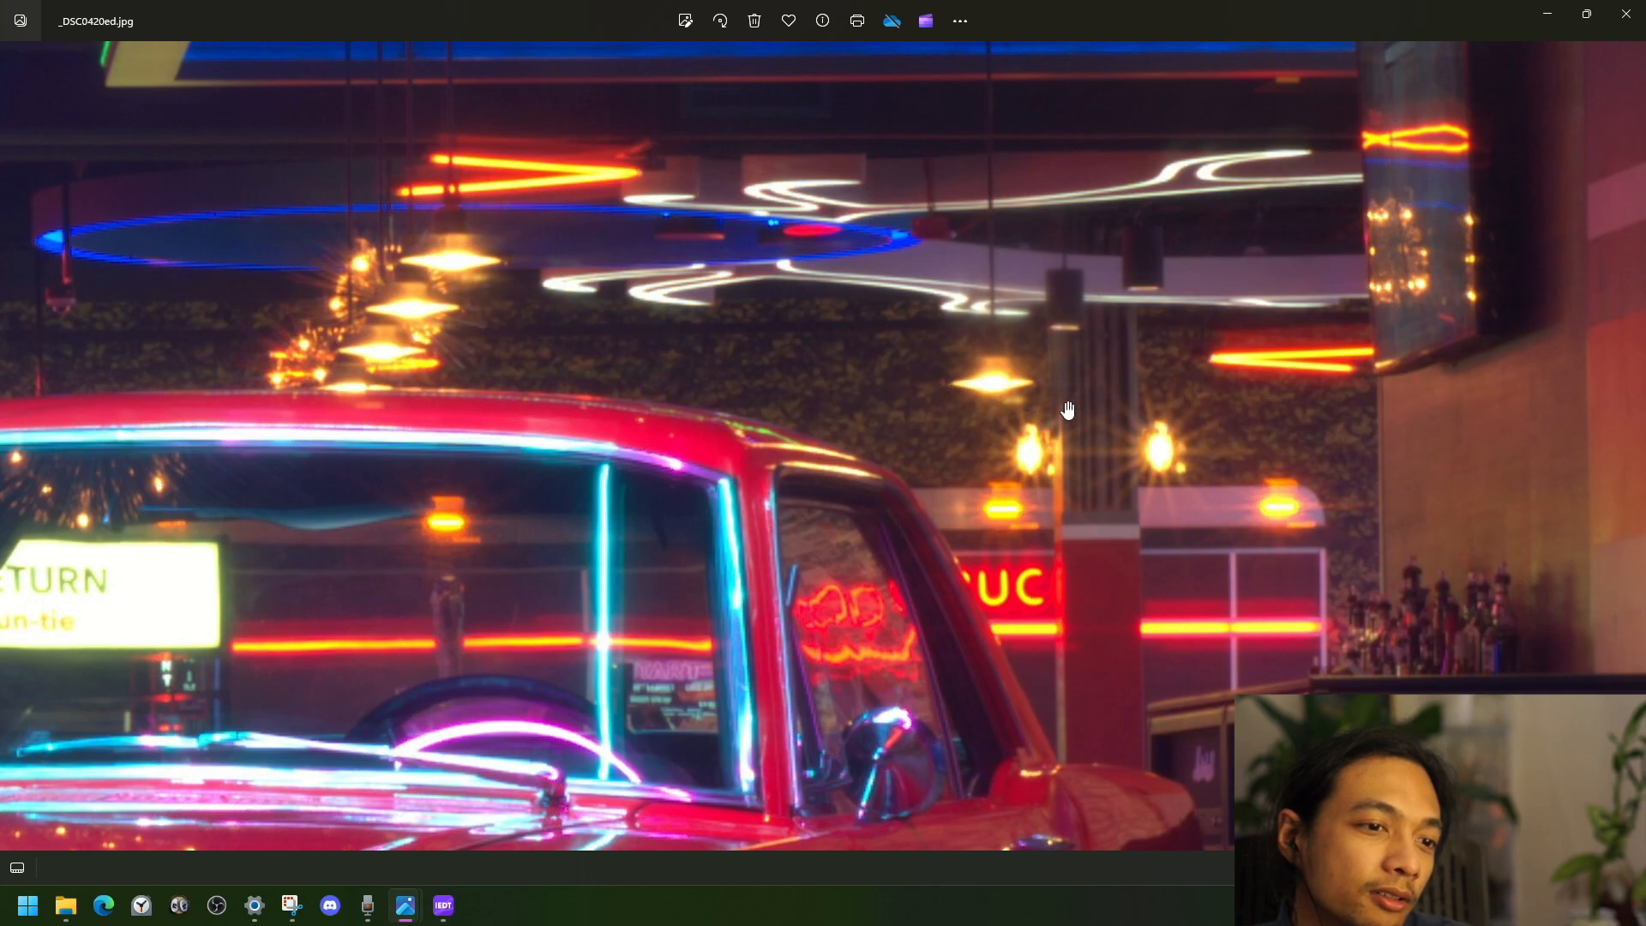
scroll(1073, 415, "up", 1)
scroll(1018, 402, "down", 2)
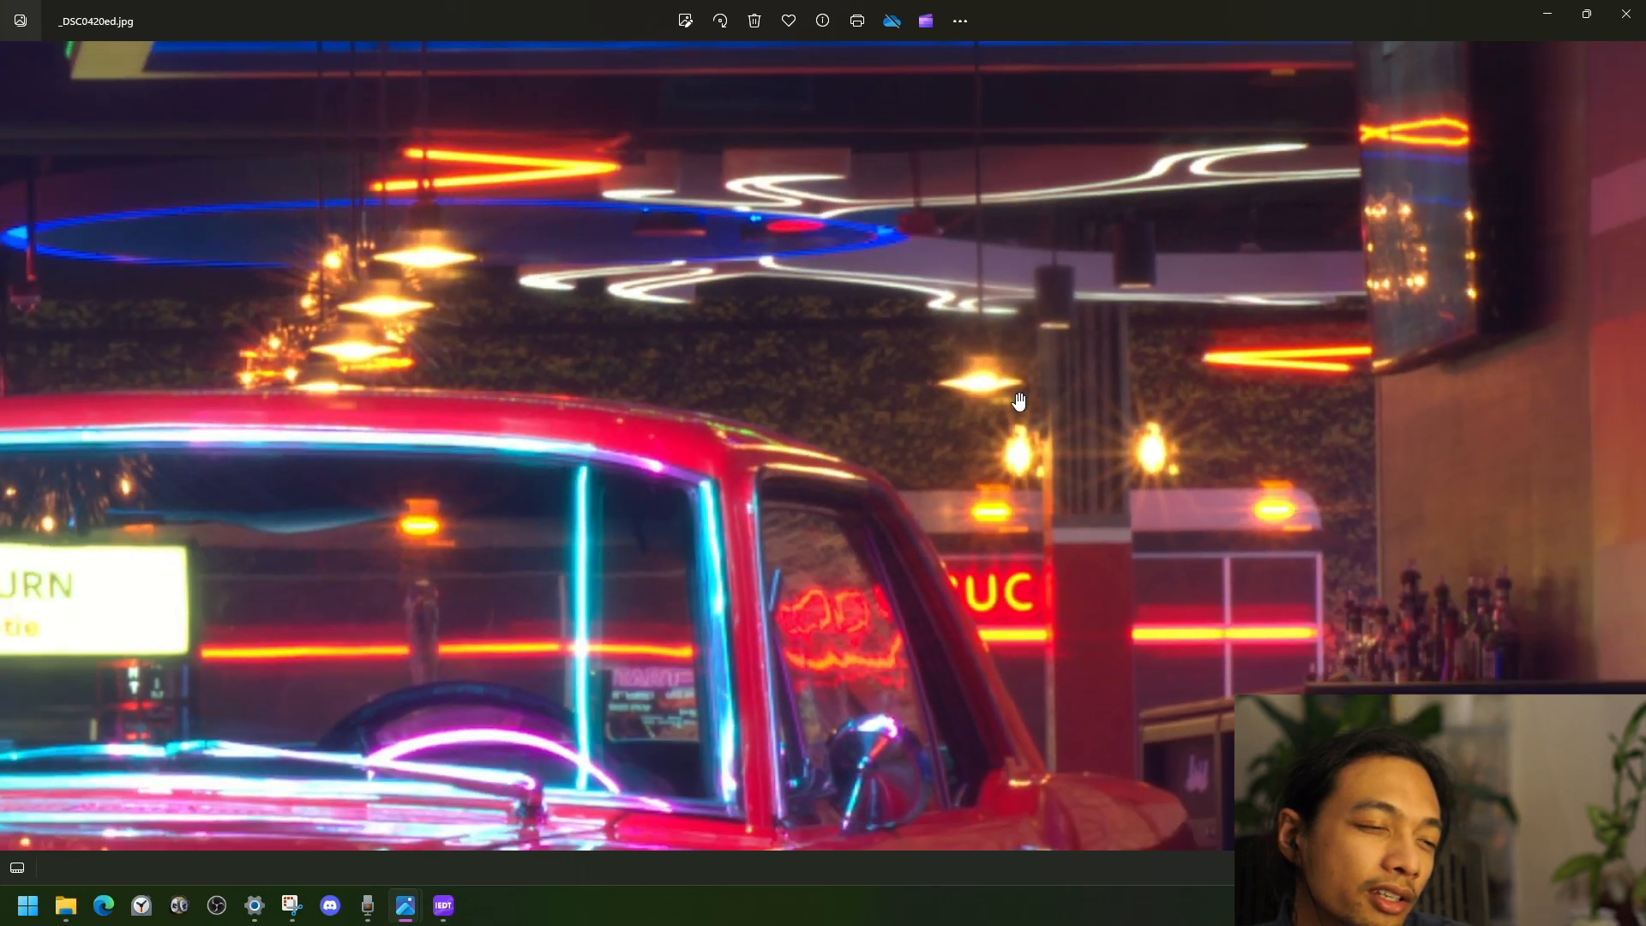
scroll(1017, 401, "up", 2)
scroll(968, 409, "down", 2)
scroll(945, 411, "down", 4)
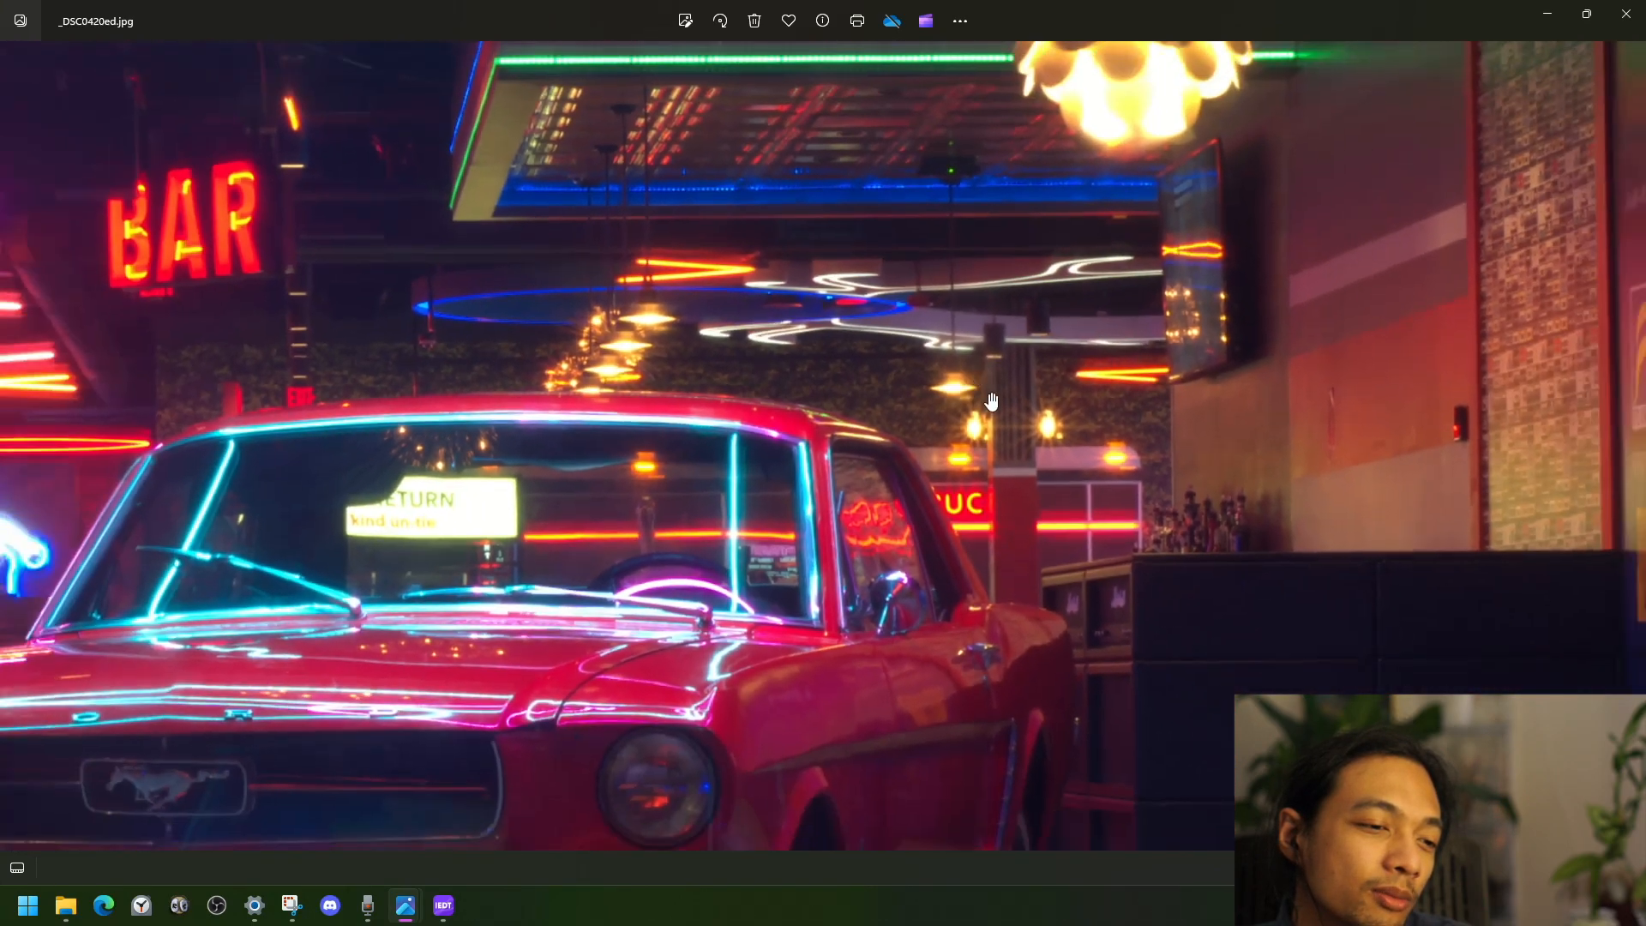
scroll(978, 410, "down", 2)
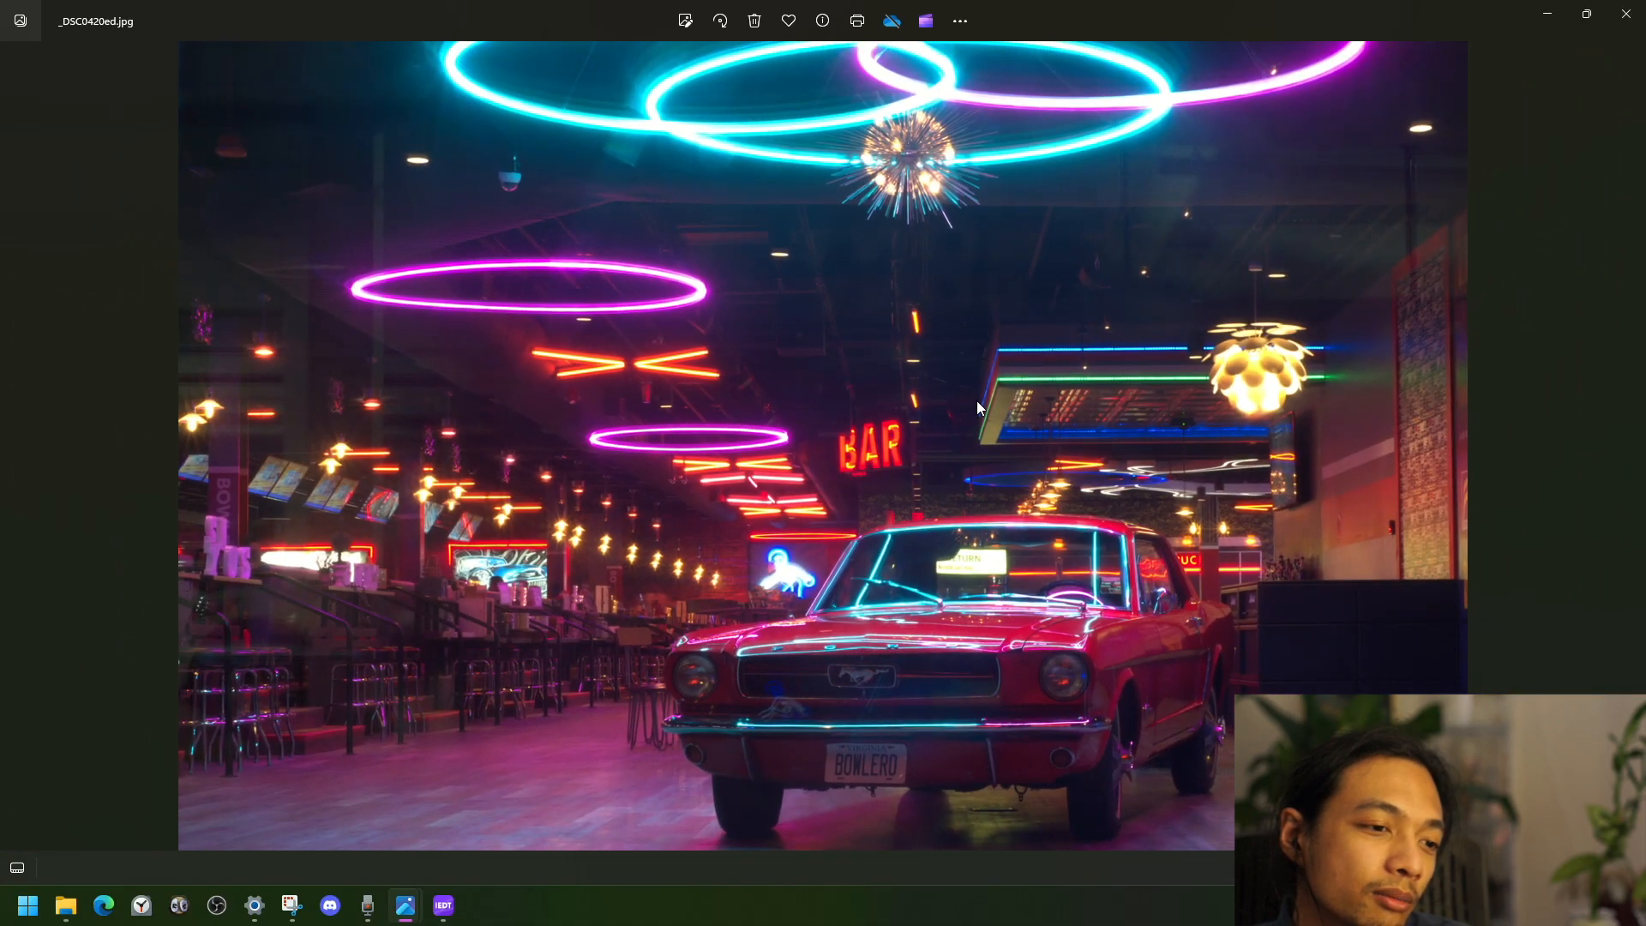
- Examine the blue neon figure, the red light bars and the row of star-shaped lights beside the car, ending on the whole photo
scroll(762, 510, "up", 3)
scroll(725, 544, "up", 5)
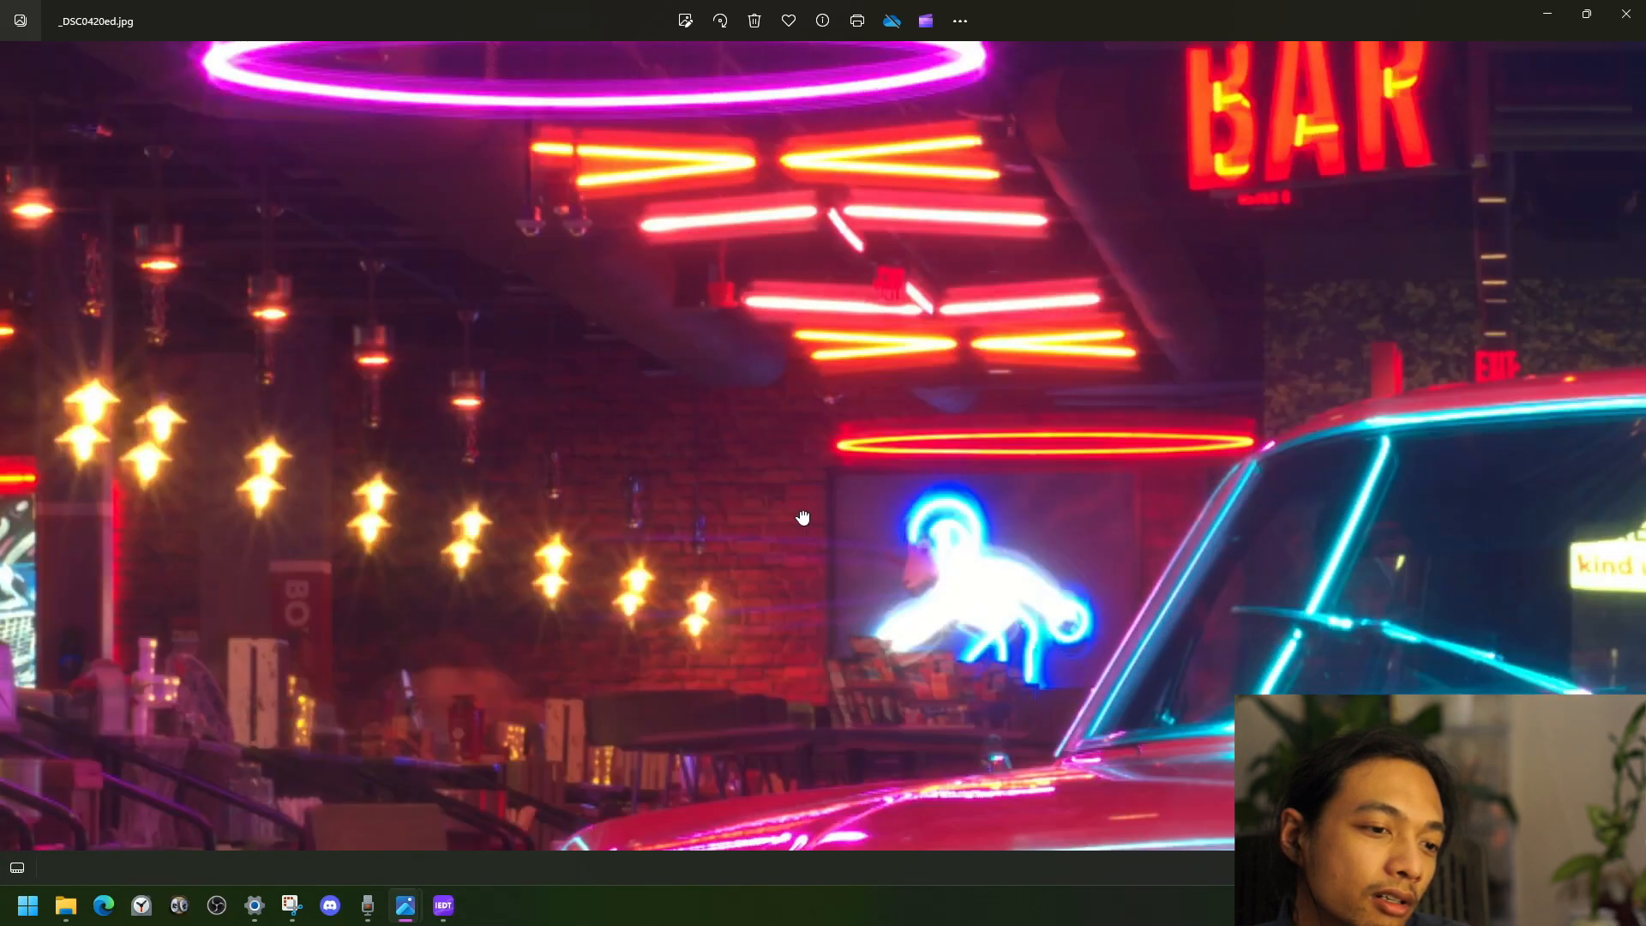
left_click_drag(803, 518, 857, 330)
scroll(898, 511, "down", 5)
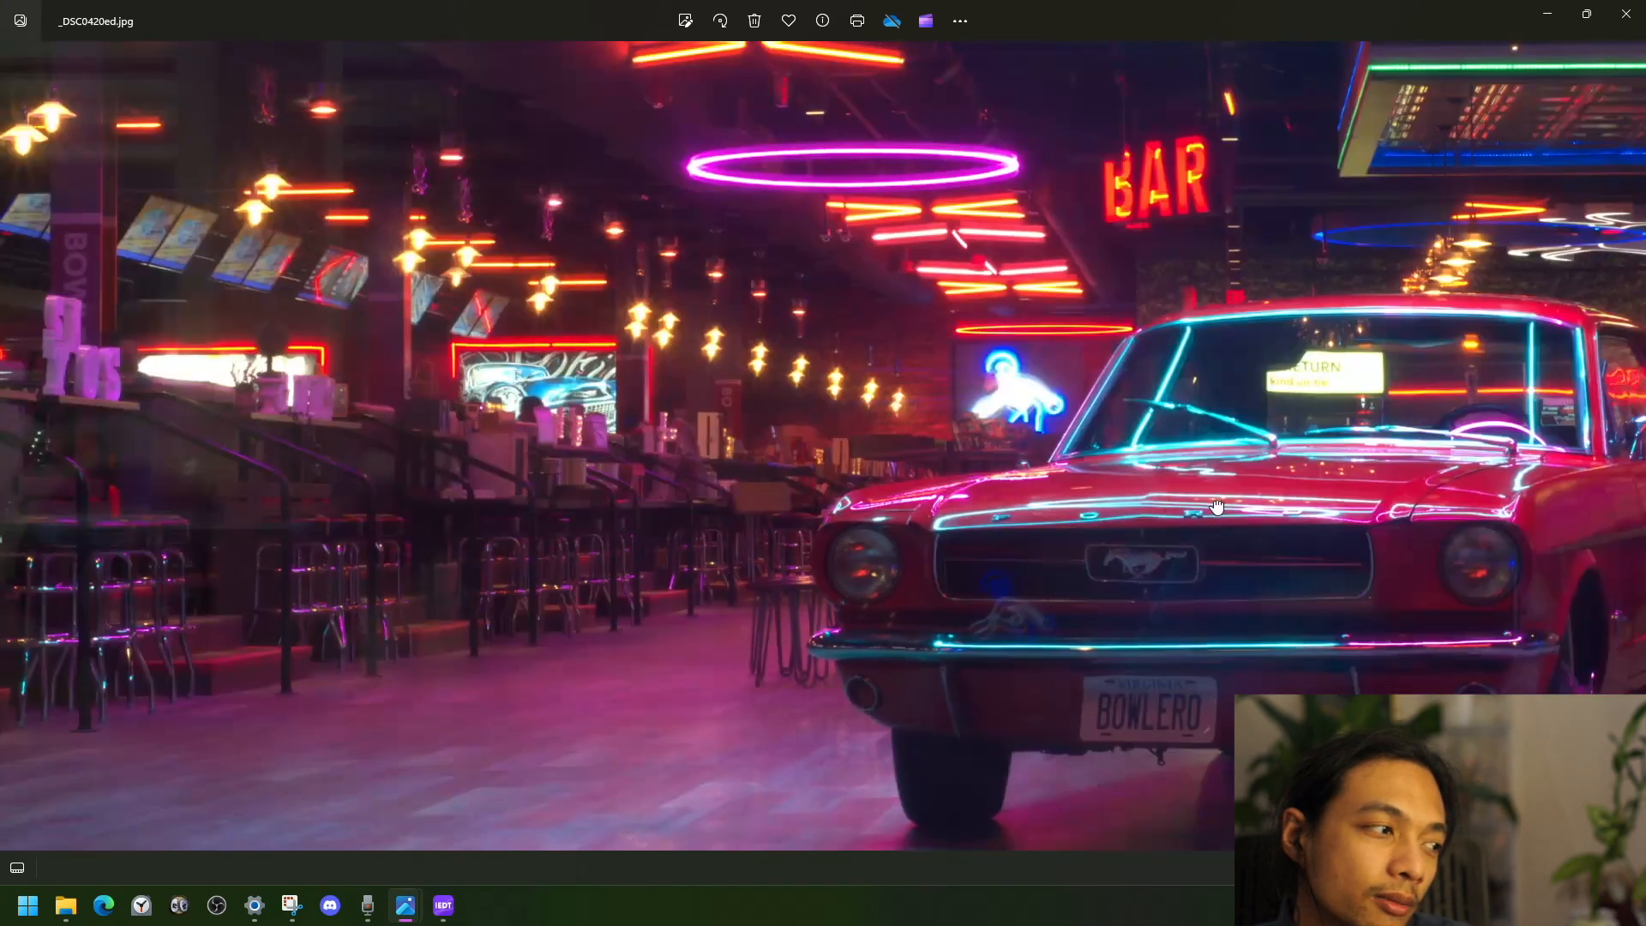
scroll(1218, 506, "down", 6)
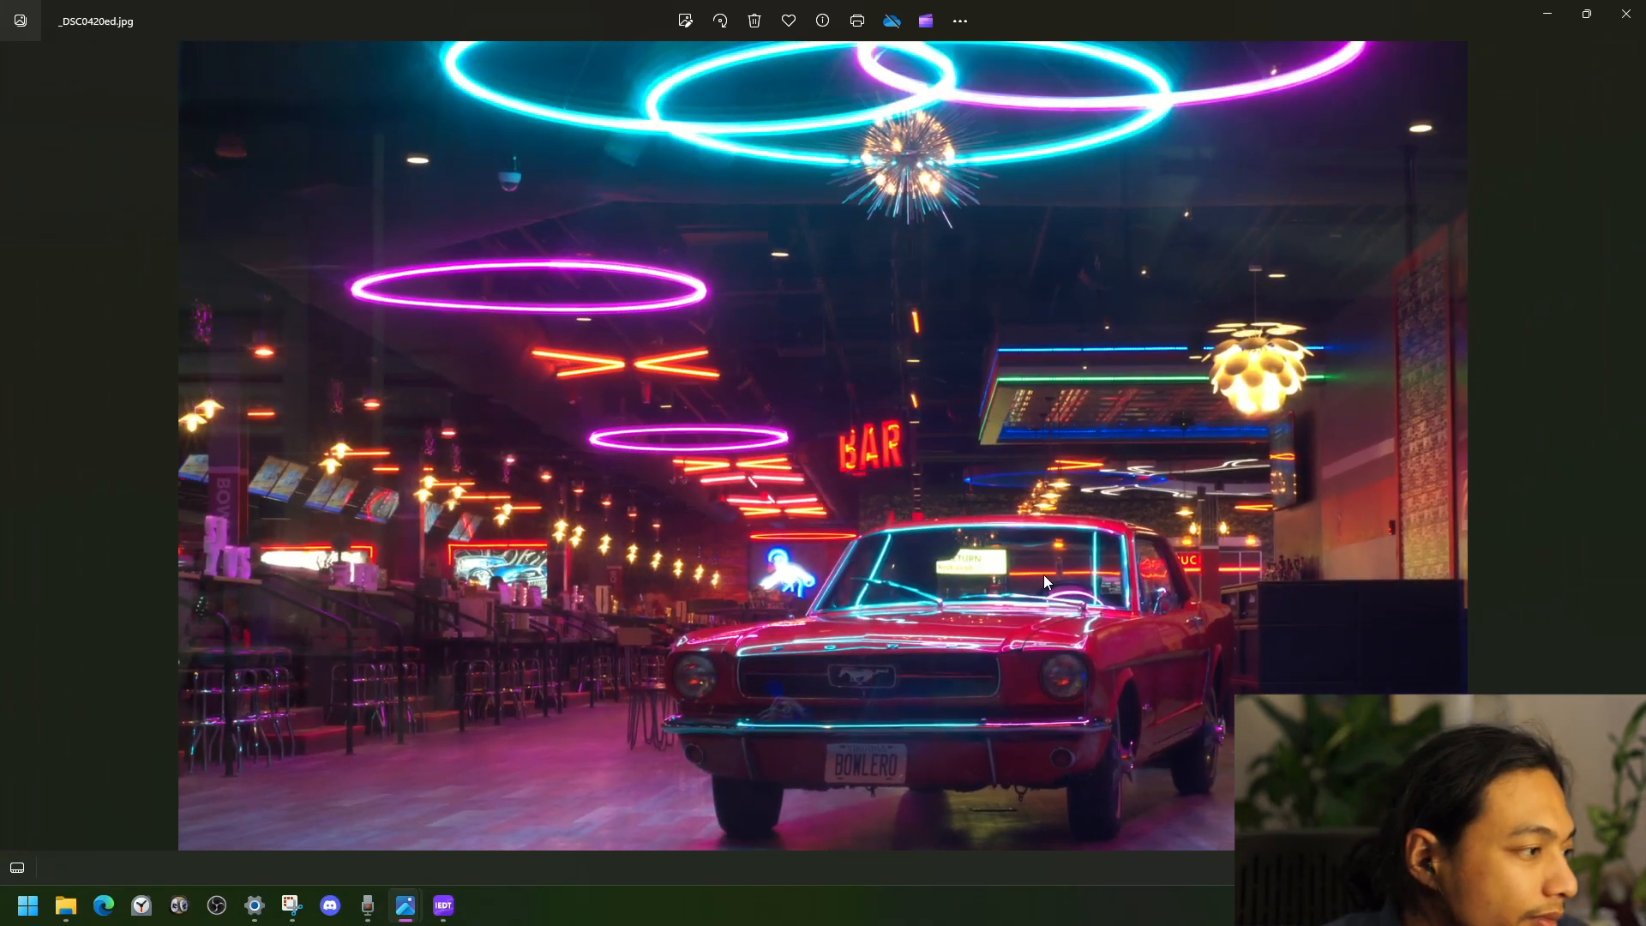
- Open _DSC0414.JPG, inspect the car's front bumper and plate, and compare the photo with _DSC0420ed.jpg by moving its window aside and back
left_click(60, 908)
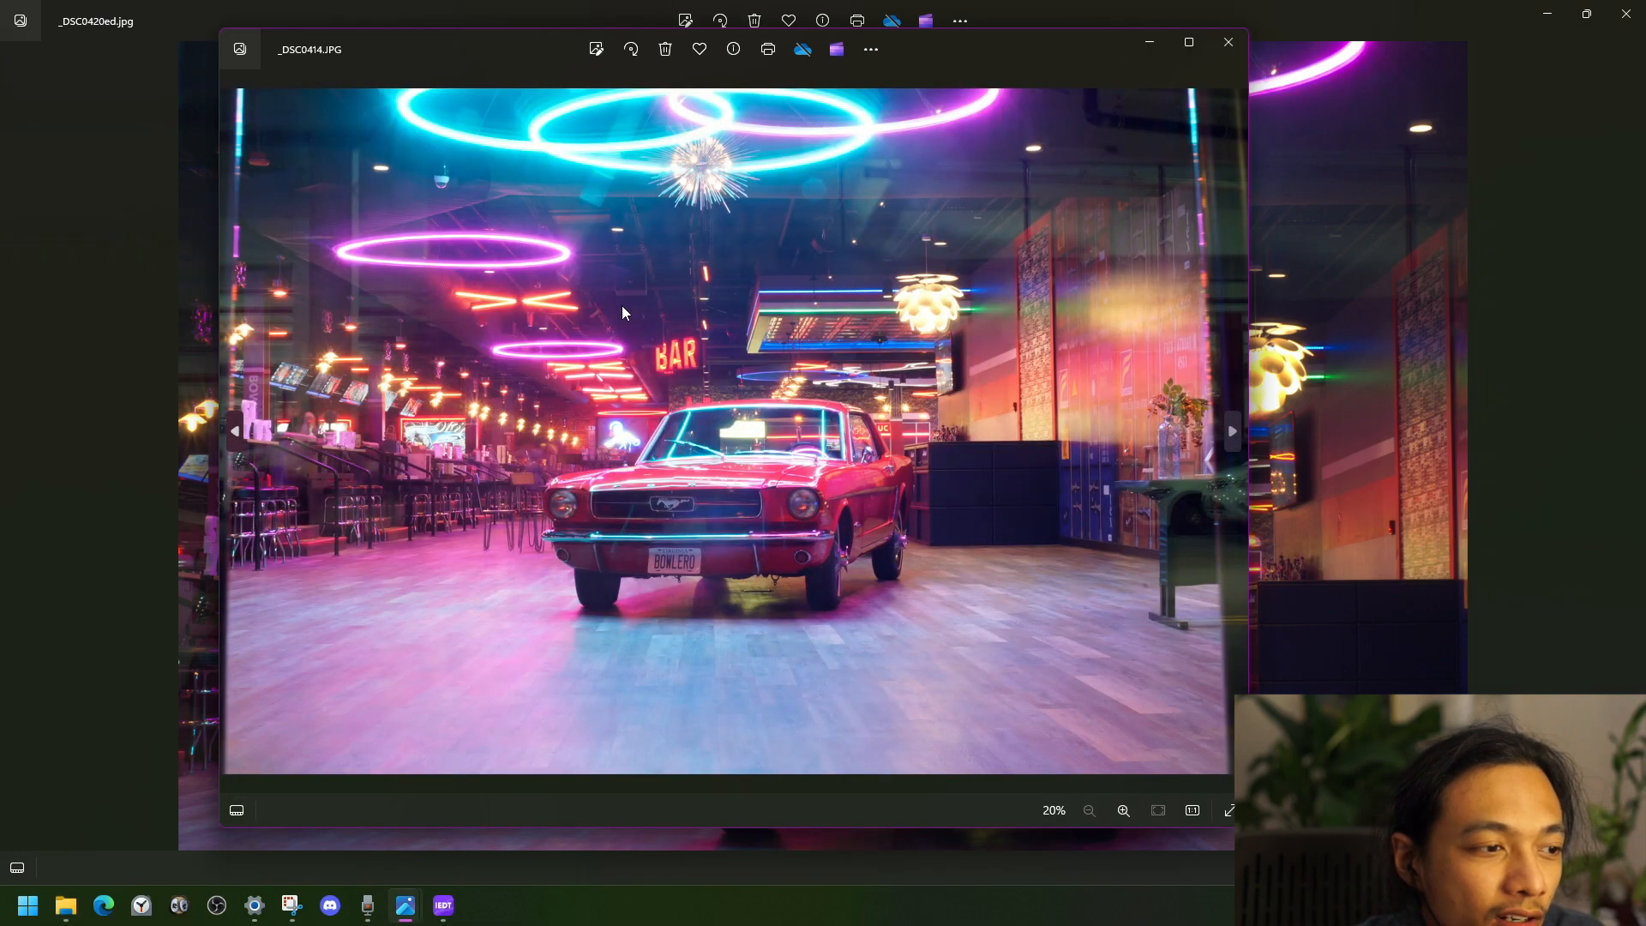
scroll(448, 592, "up", 1)
scroll(620, 600, "up", 5)
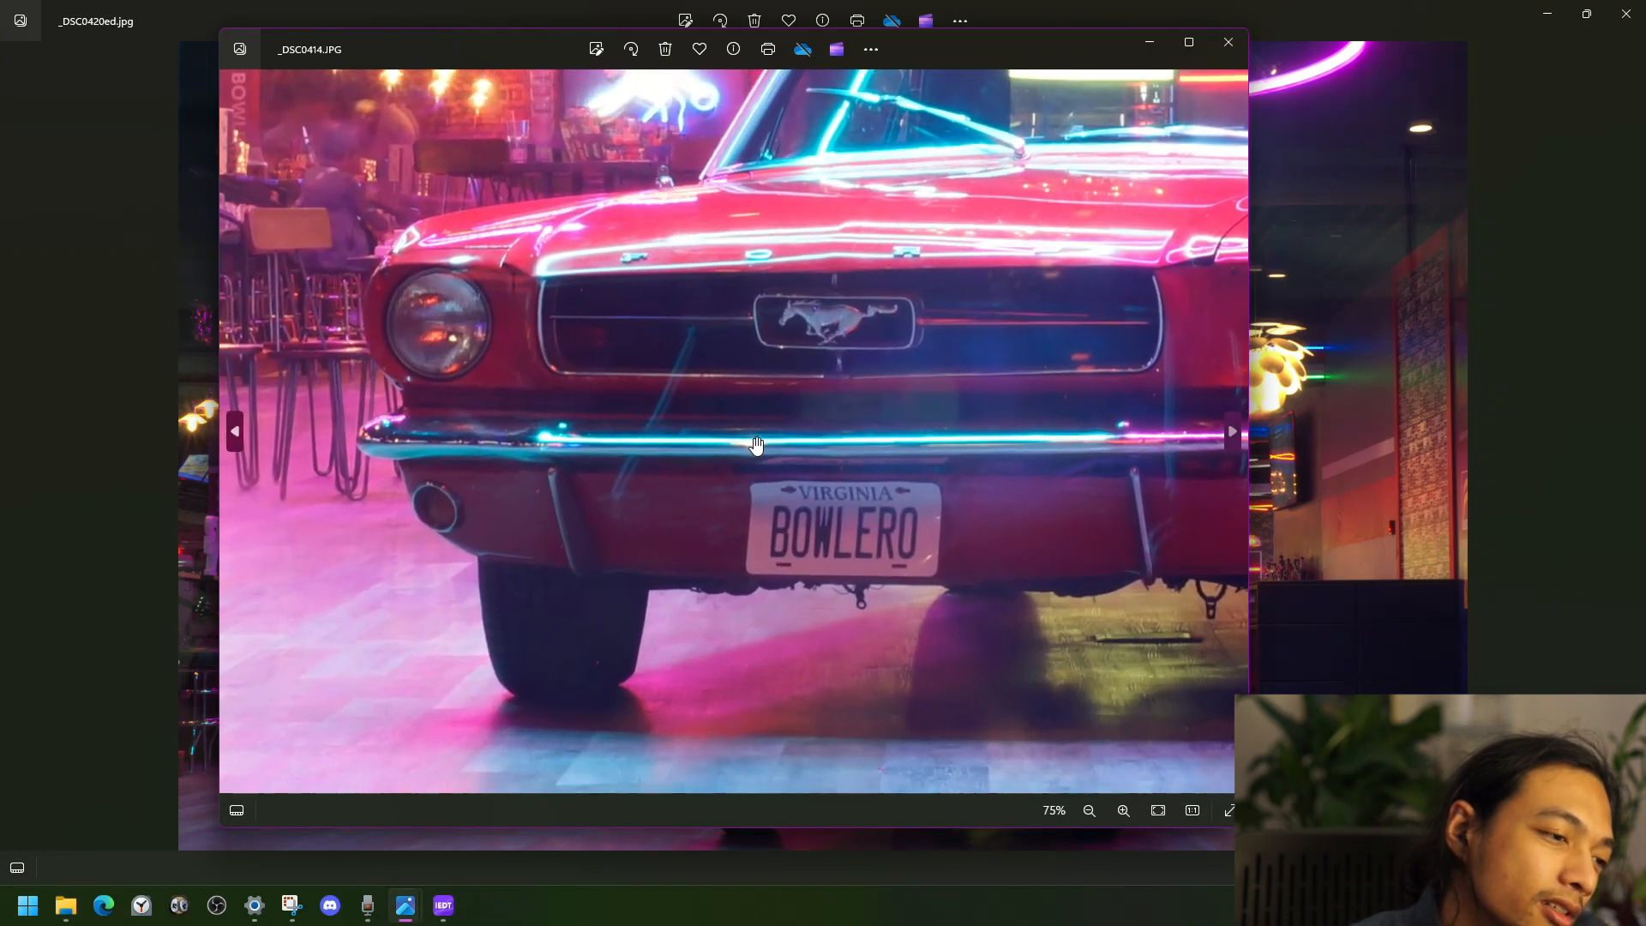
scroll(760, 462, "down", 6)
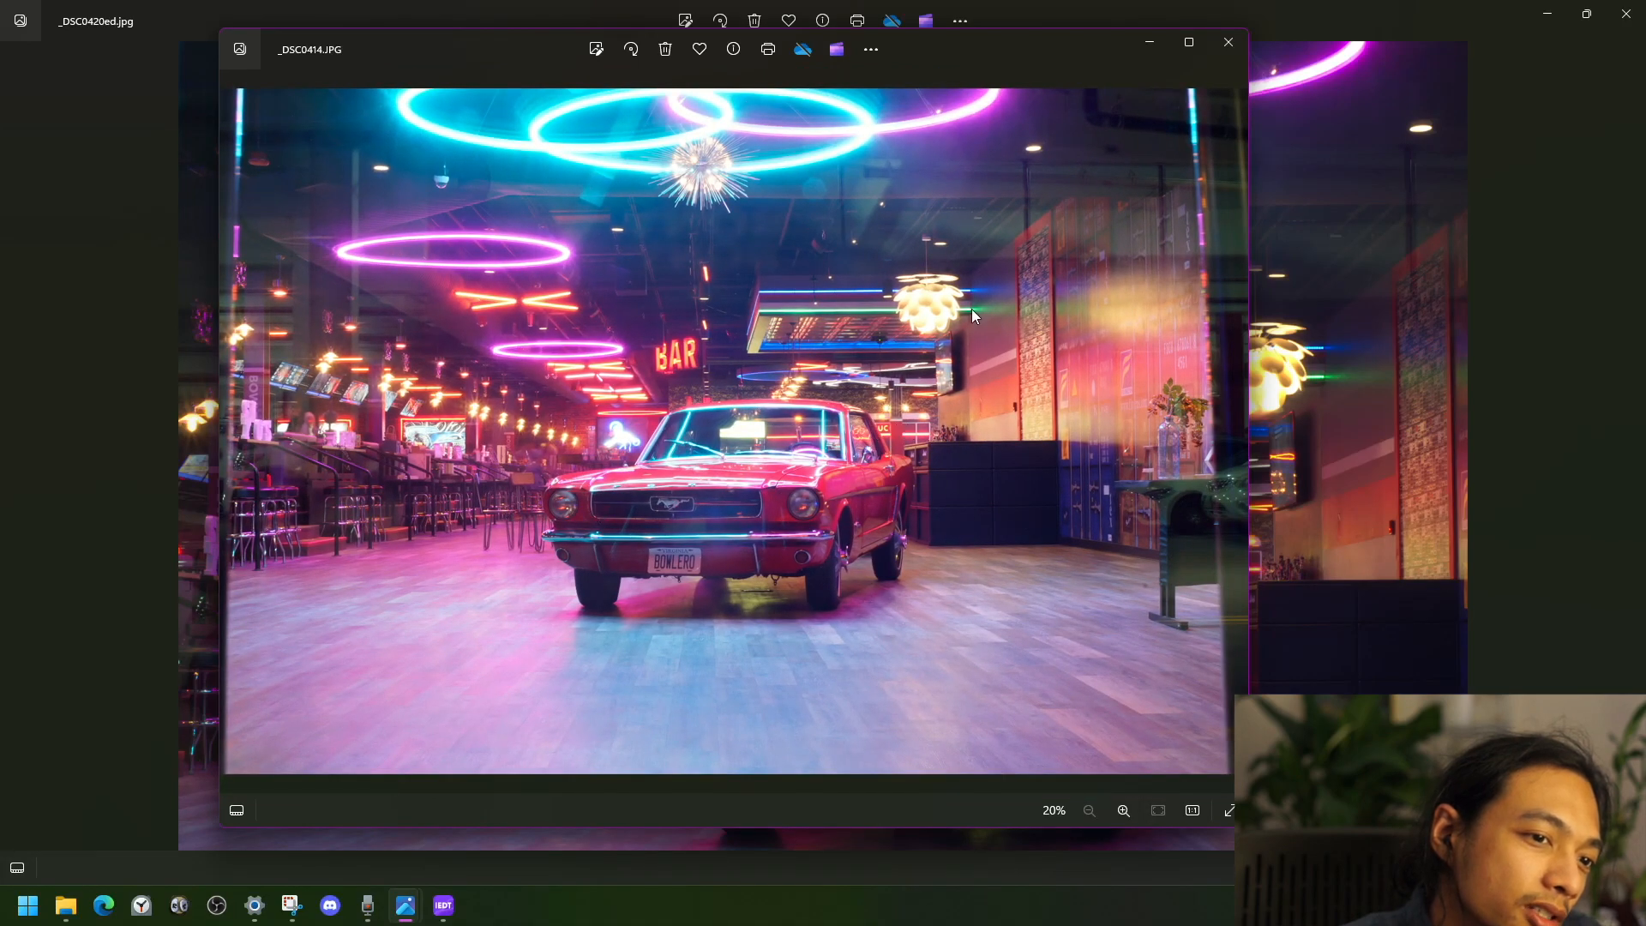
left_click_drag(997, 74, 1037, 121)
left_click_drag(1174, 146, 0, 124)
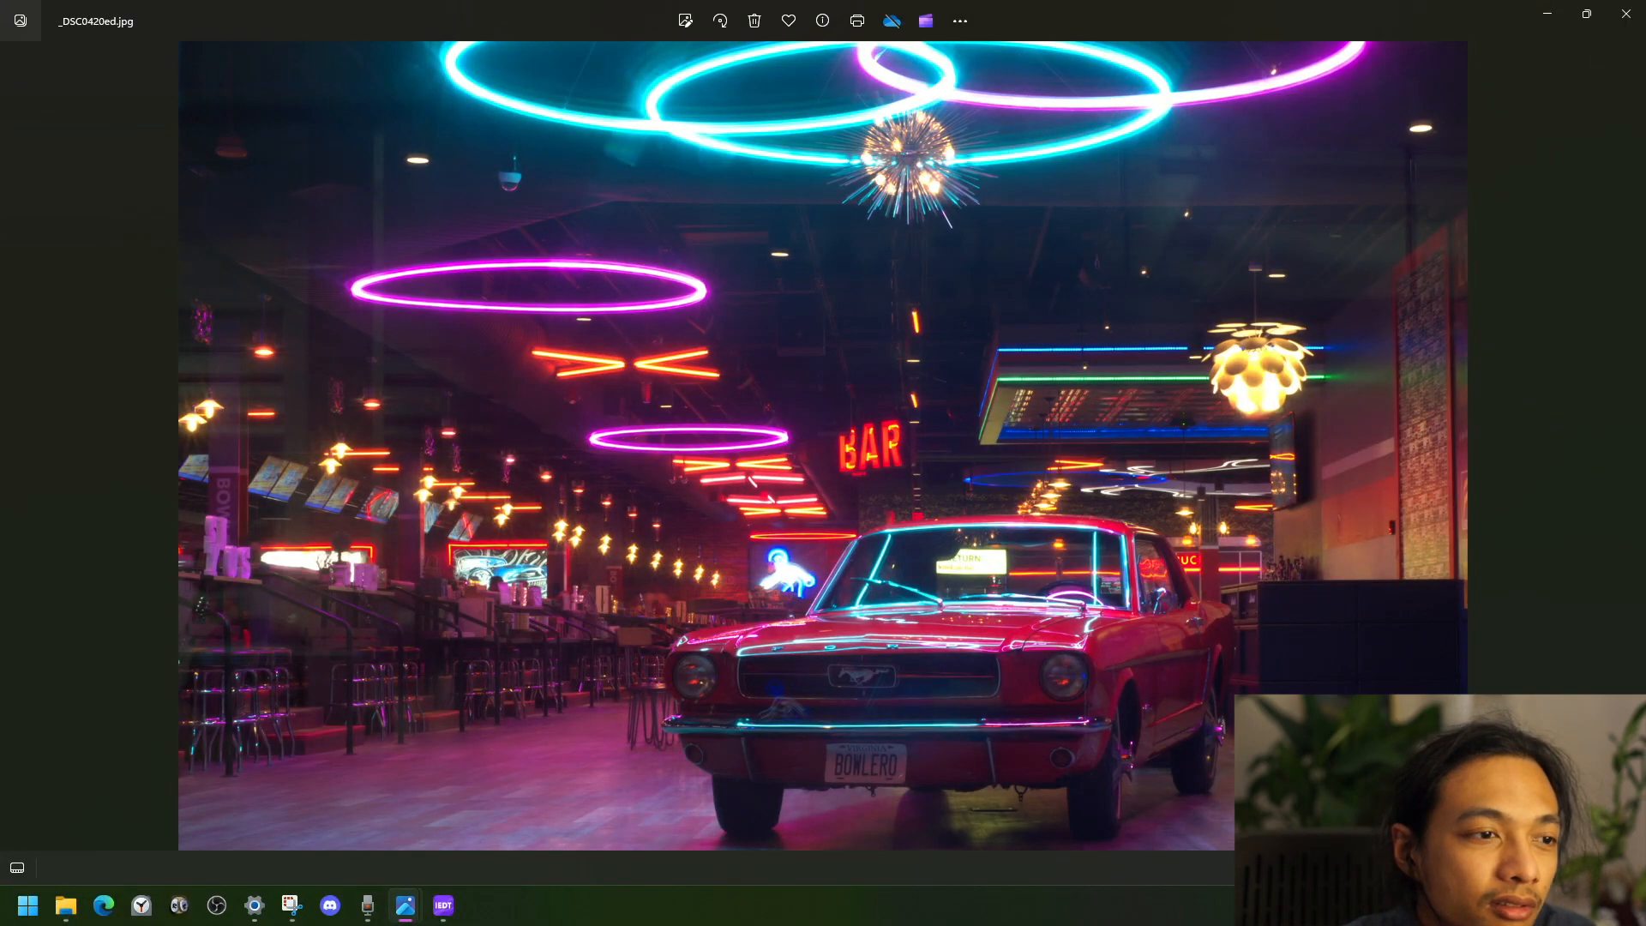
left_click_drag(0, 124, 989, 76)
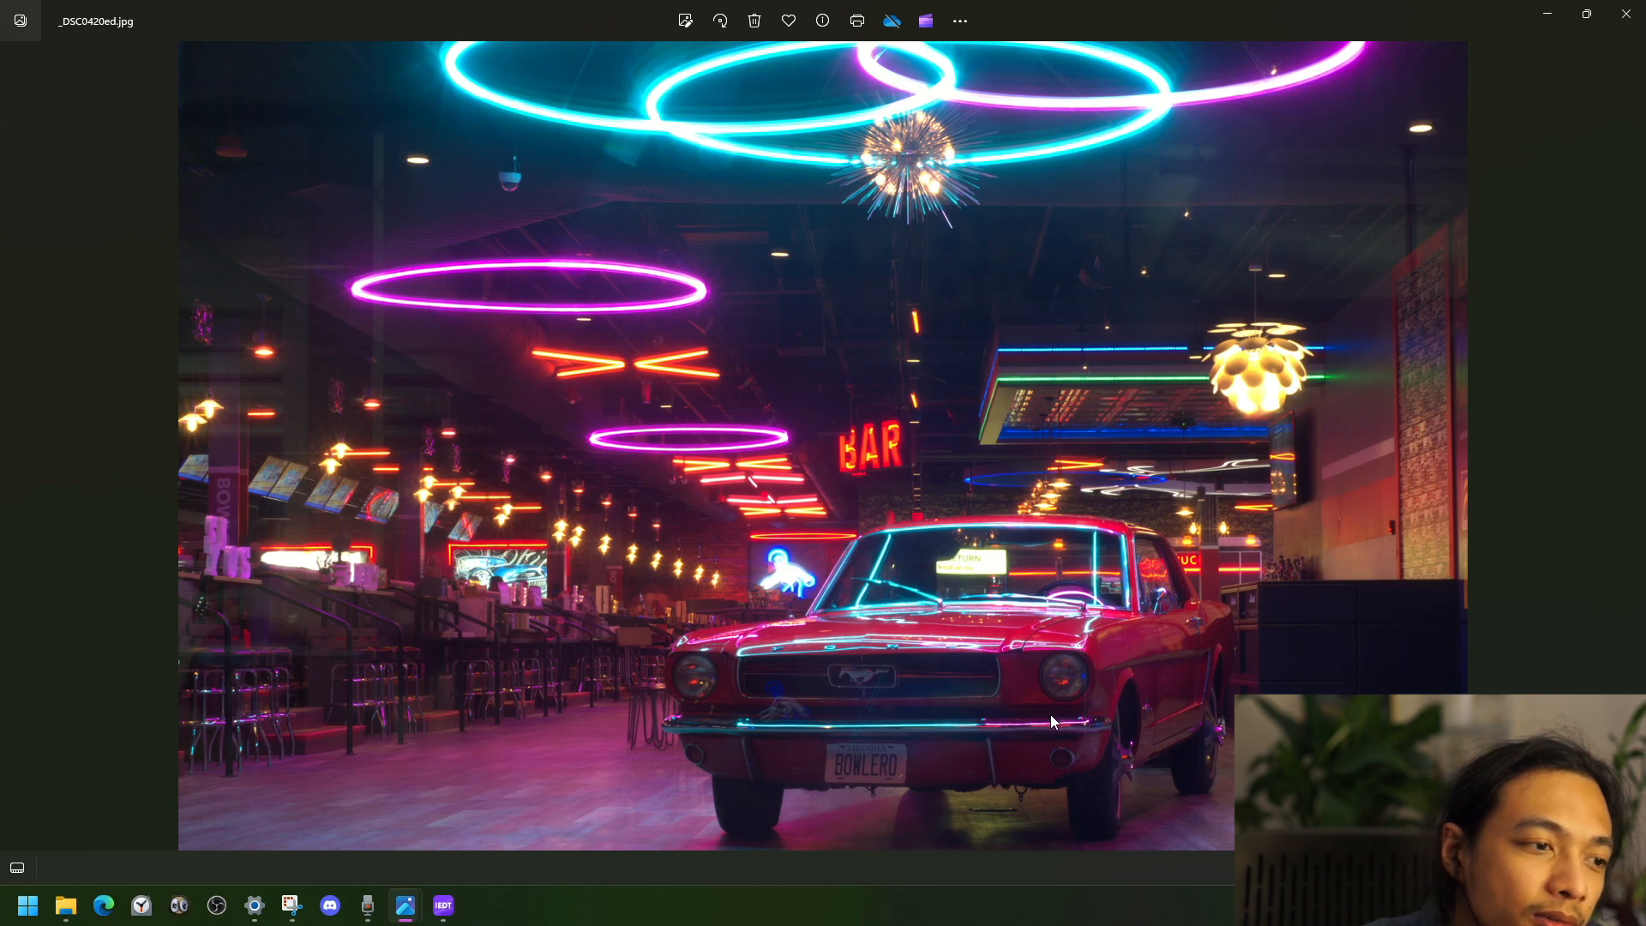
- Examine the car's hood lettering, grille emblem and bumper reflections in _DSC0420ed.jpg, and review the overall scene
scroll(1071, 707, "up", 3)
scroll(1072, 713, "down", 3)
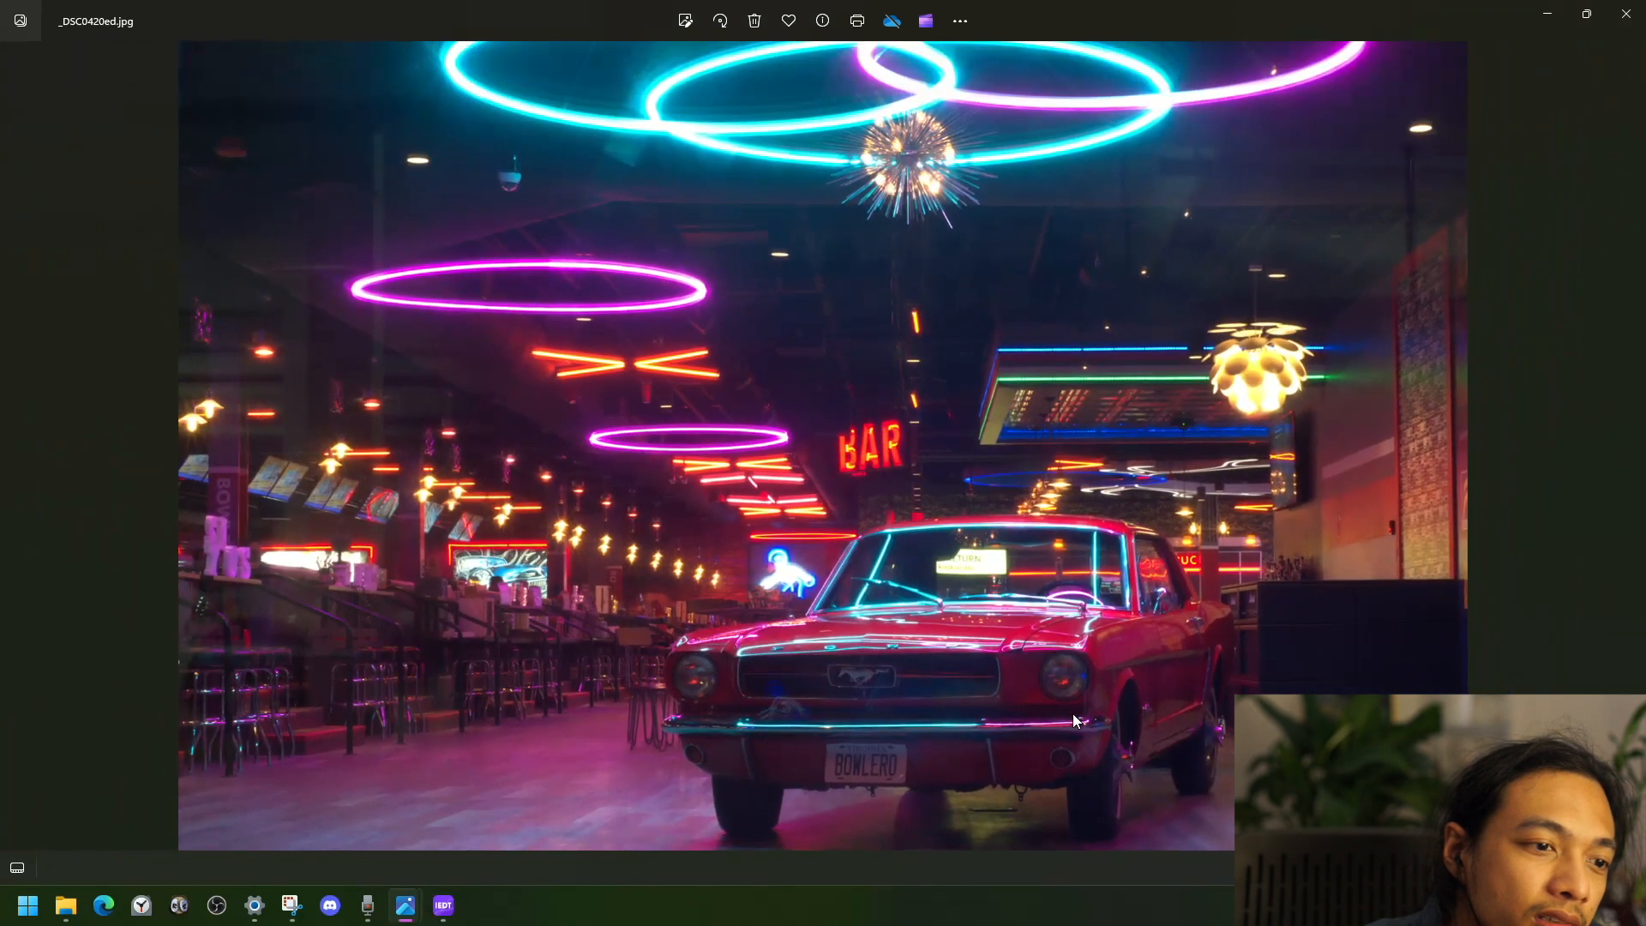
scroll(1073, 720, "up", 5)
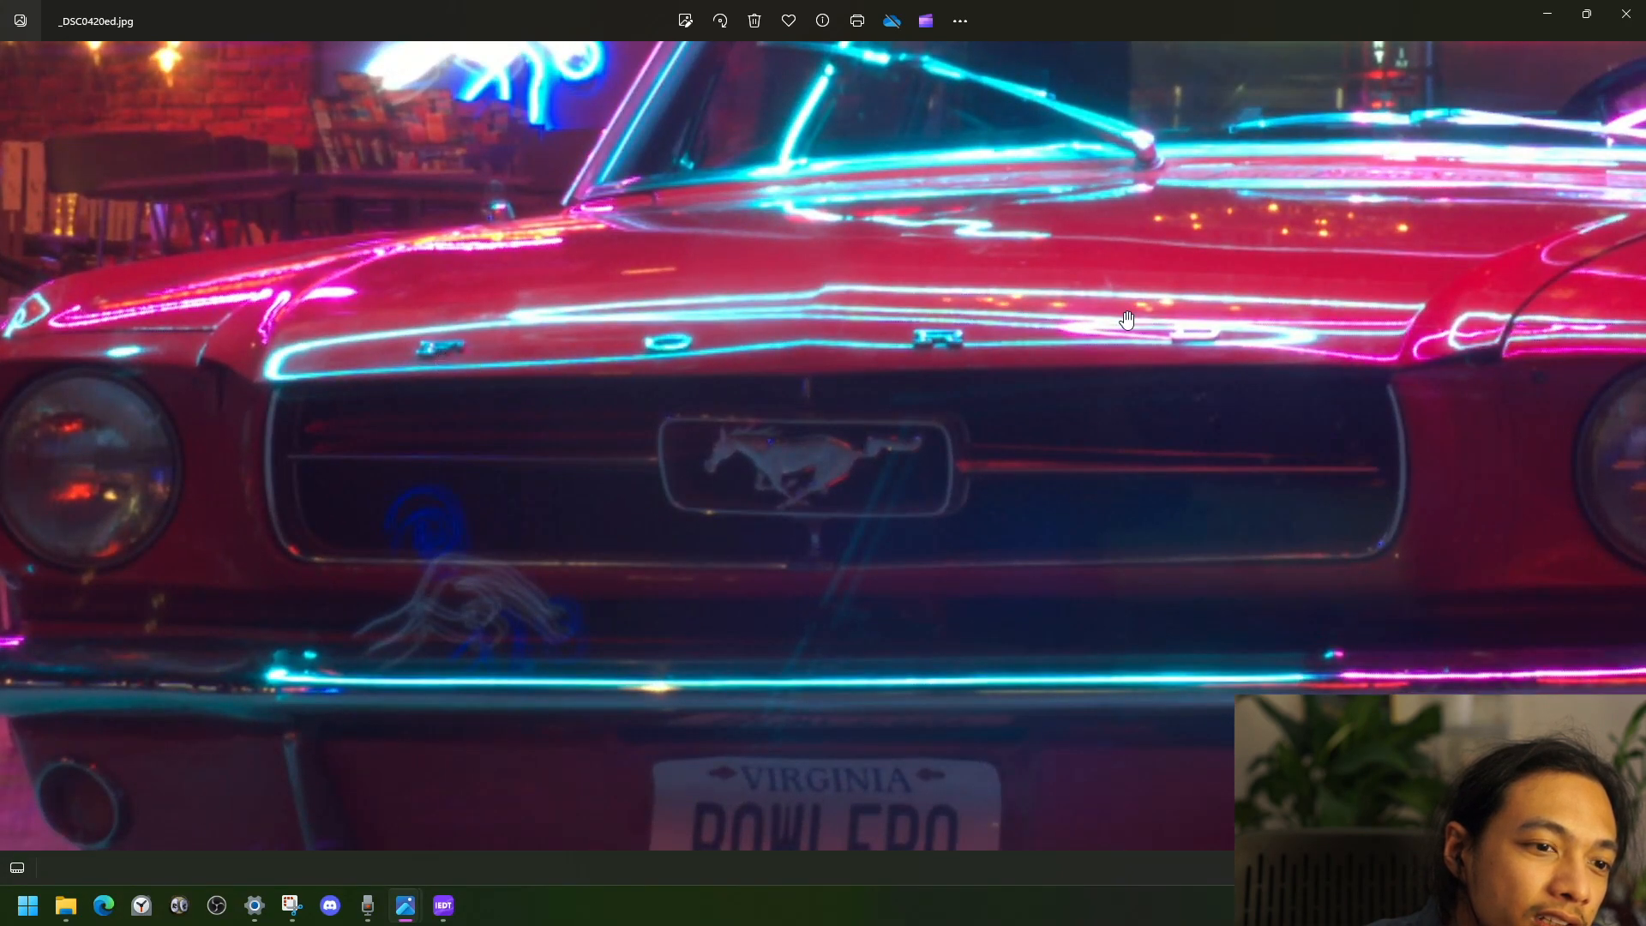
scroll(1268, 360, "up", 1)
scroll(814, 441, "up", 1)
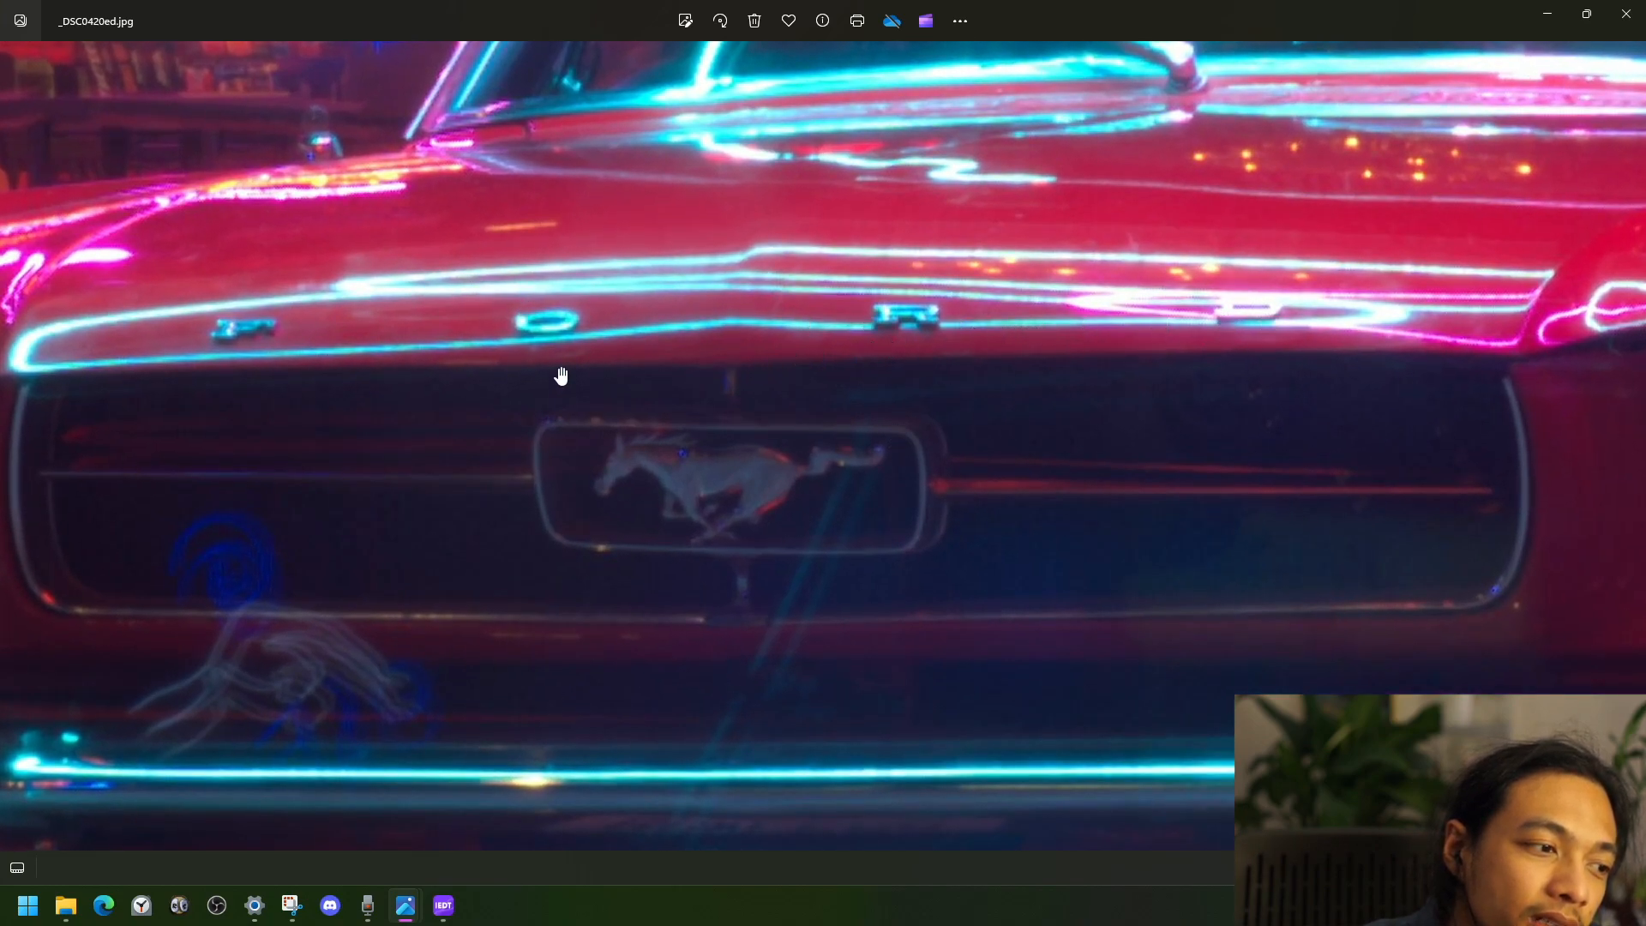
scroll(1094, 378, "down", 6)
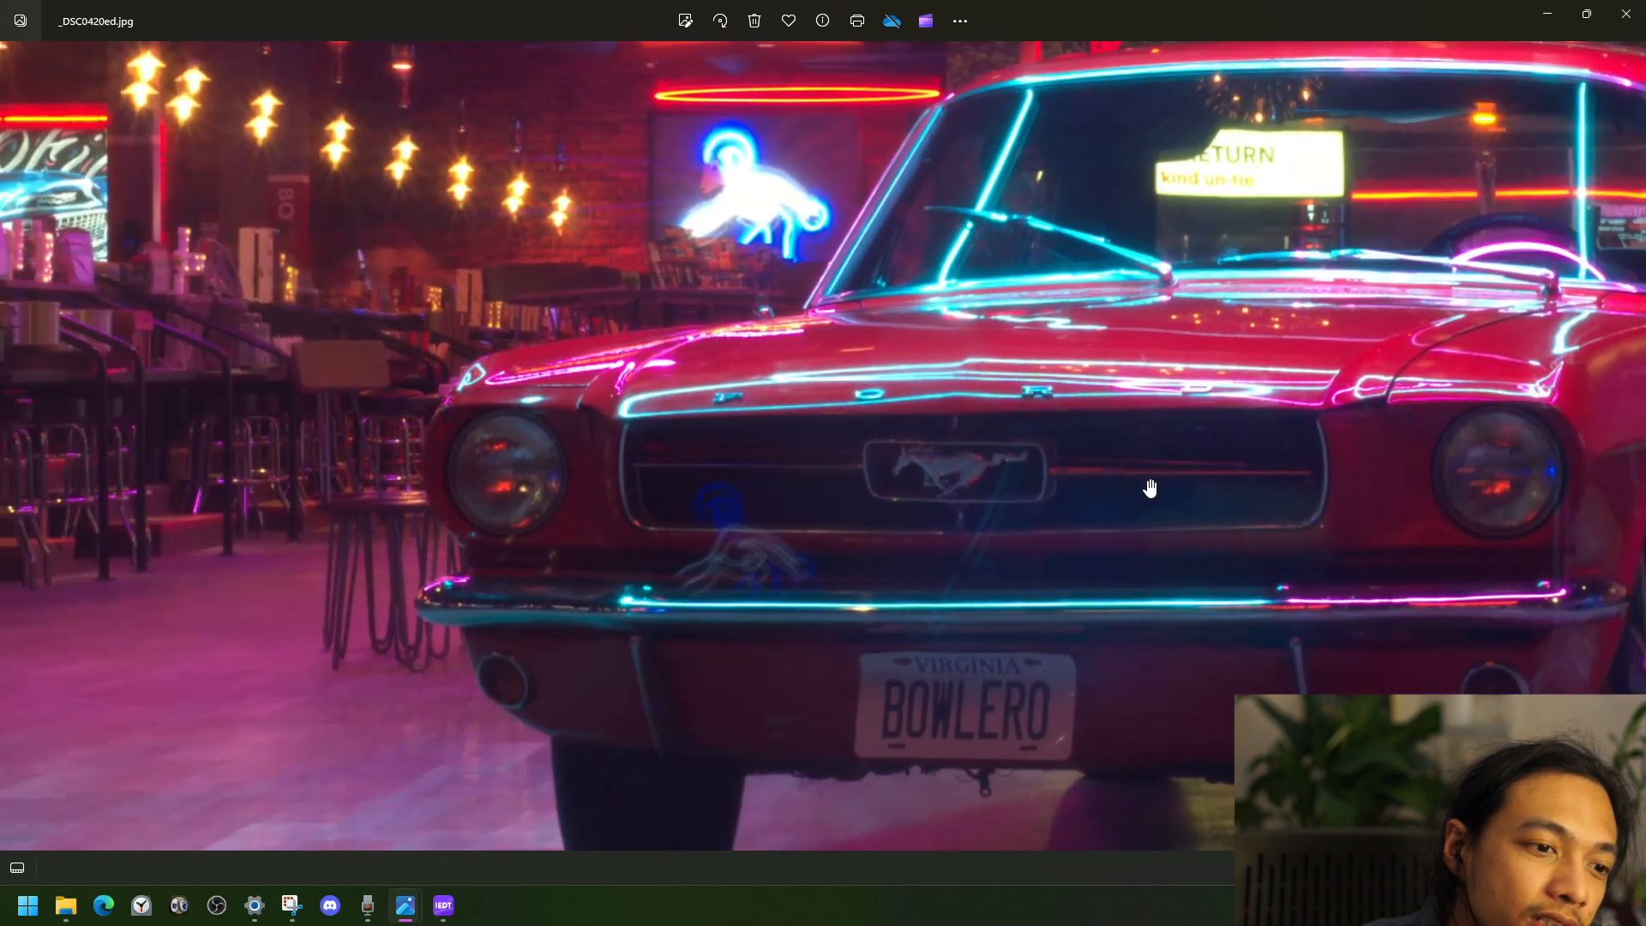
scroll(1272, 564, "down", 2)
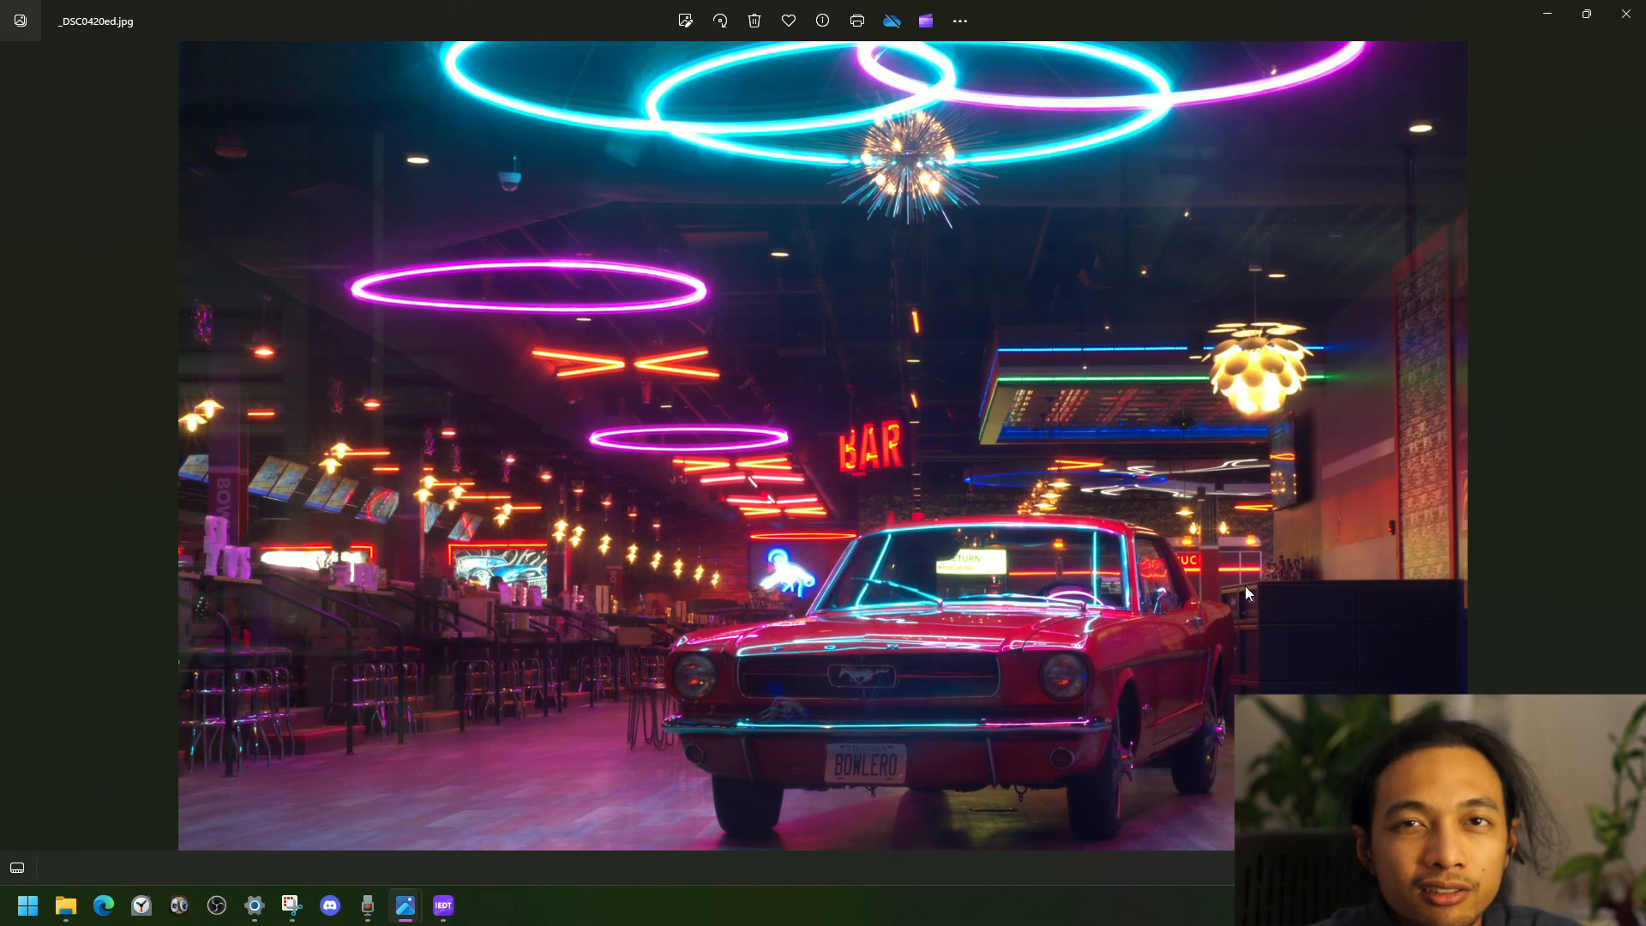
scroll(842, 542, "up", 4)
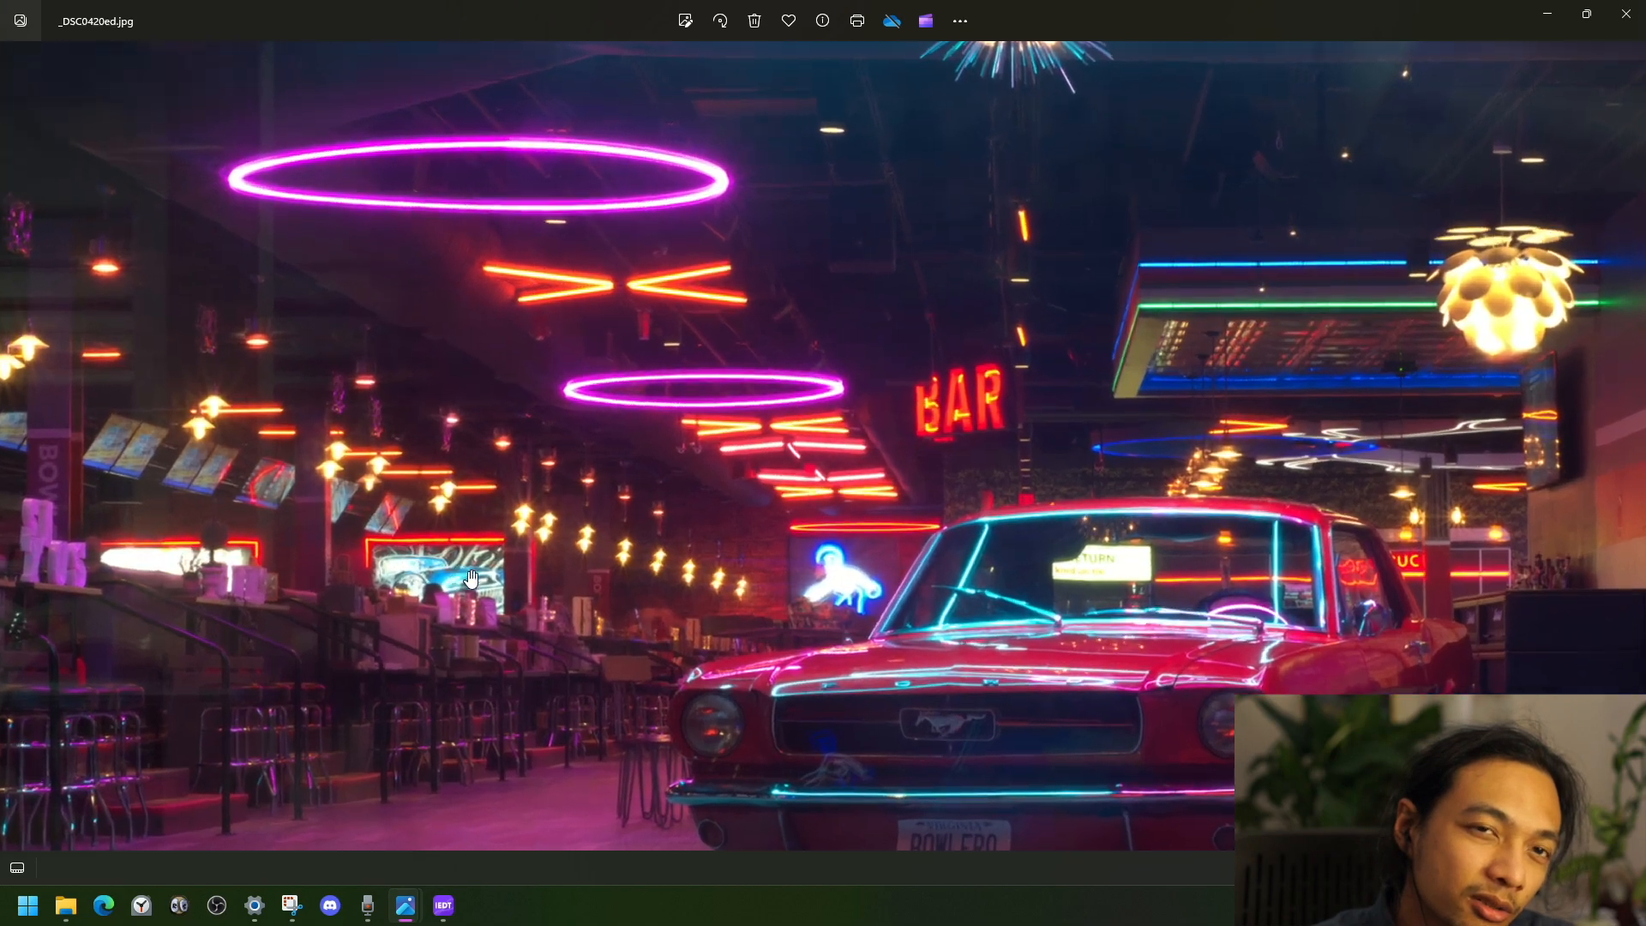
scroll(843, 541, "down", 2)
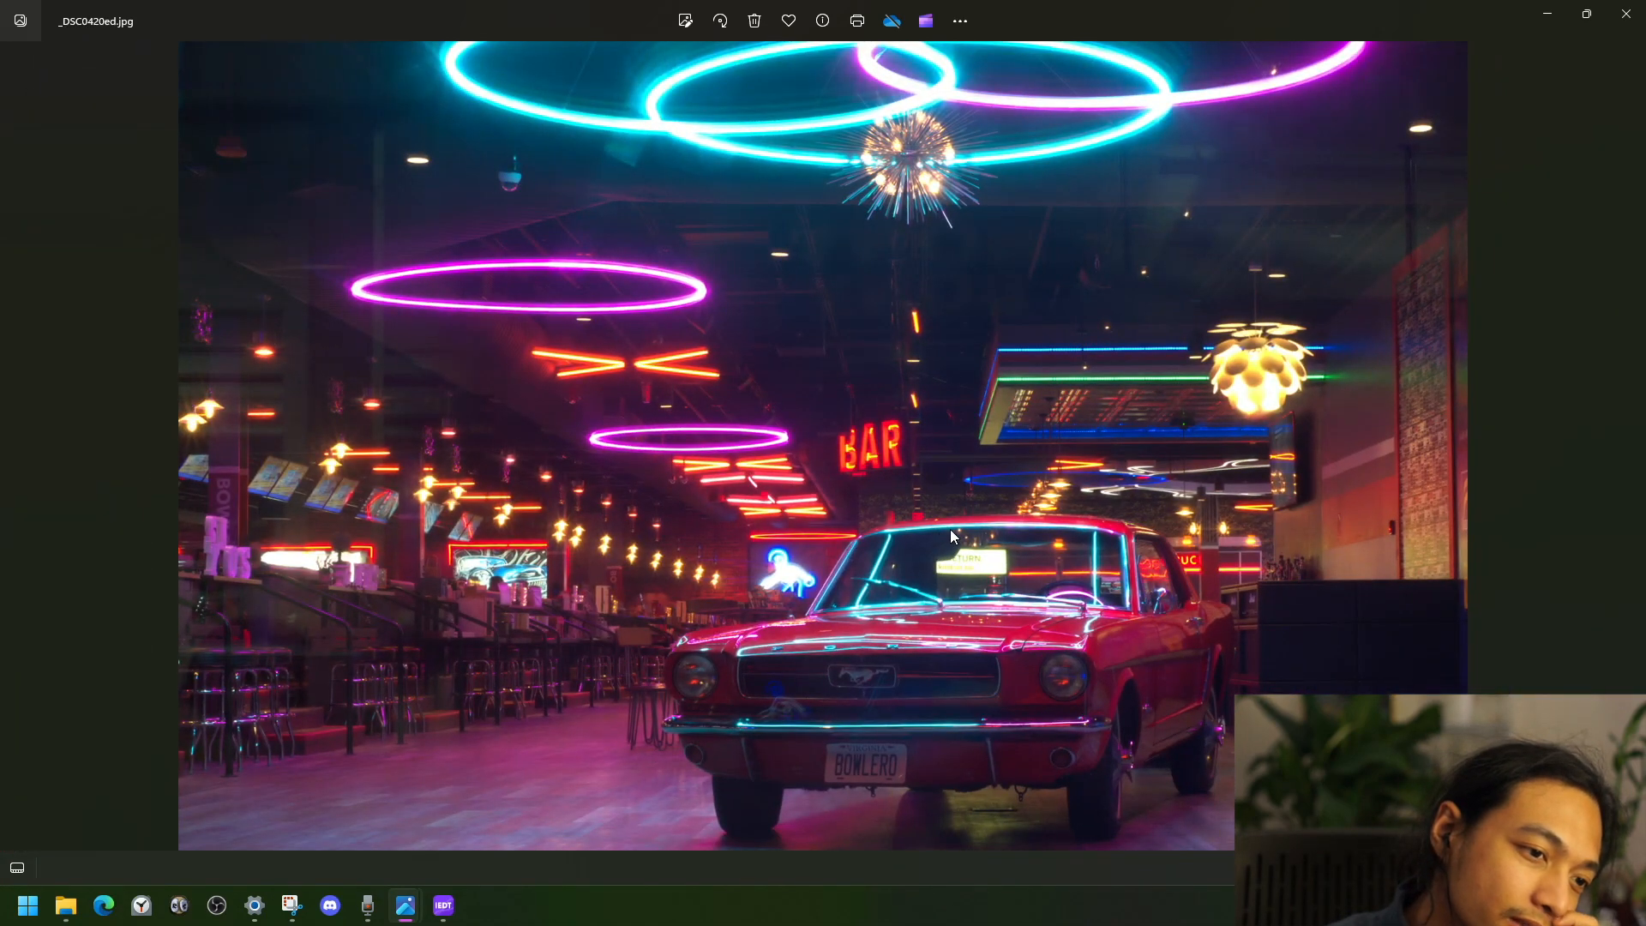